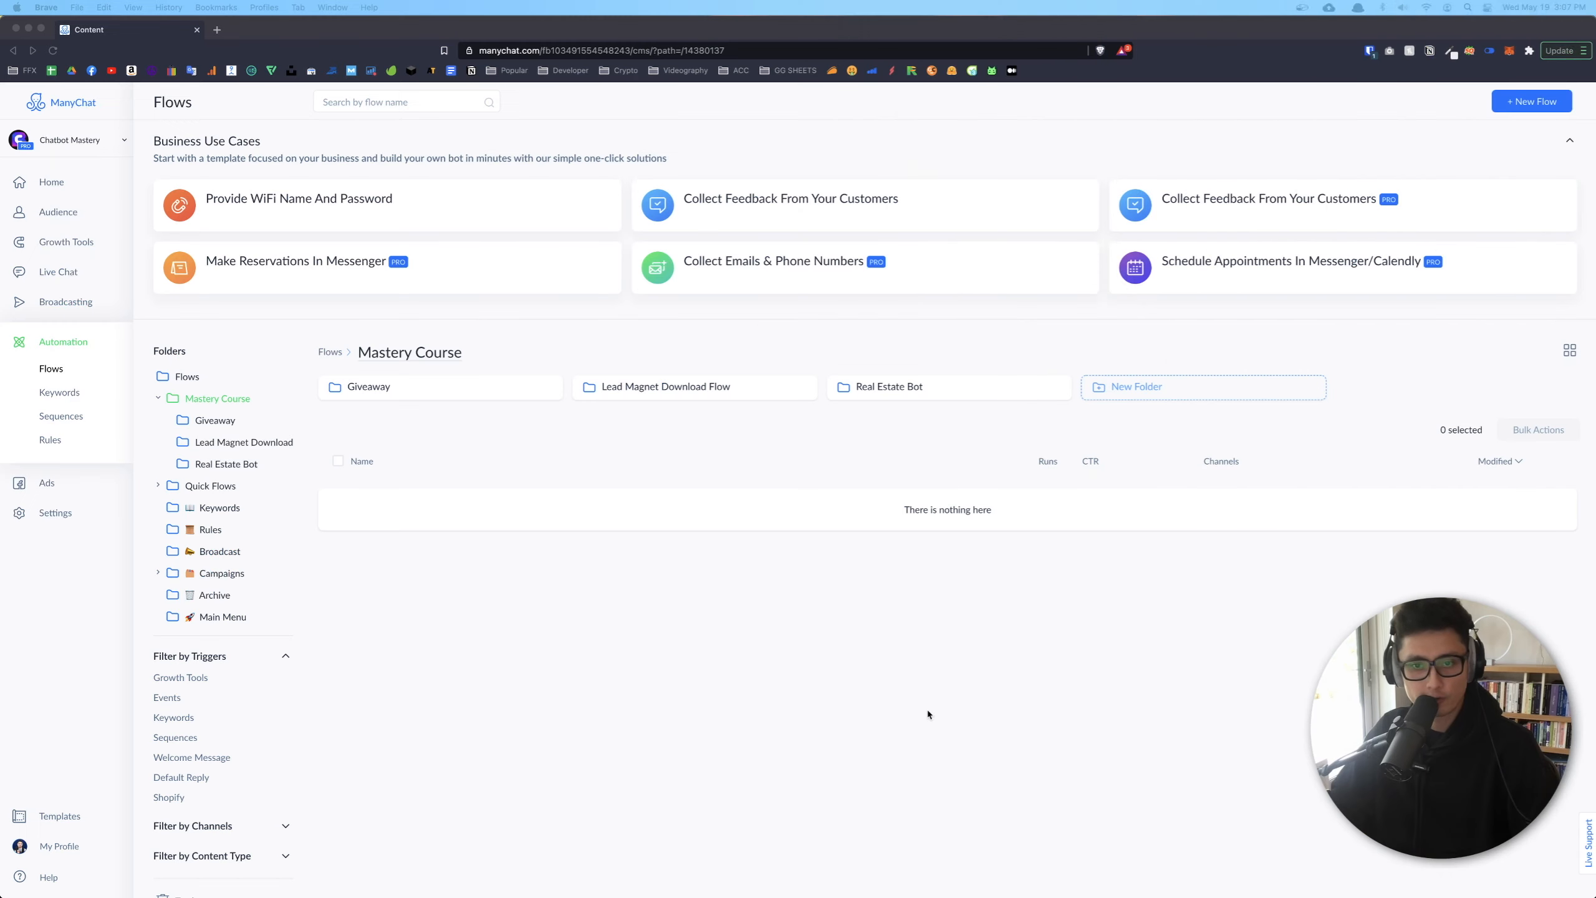
Create an "Appointment Booking Bot" folder inside Mastery Course and a new flow with the same name in that folder
left_click(1092, 388)
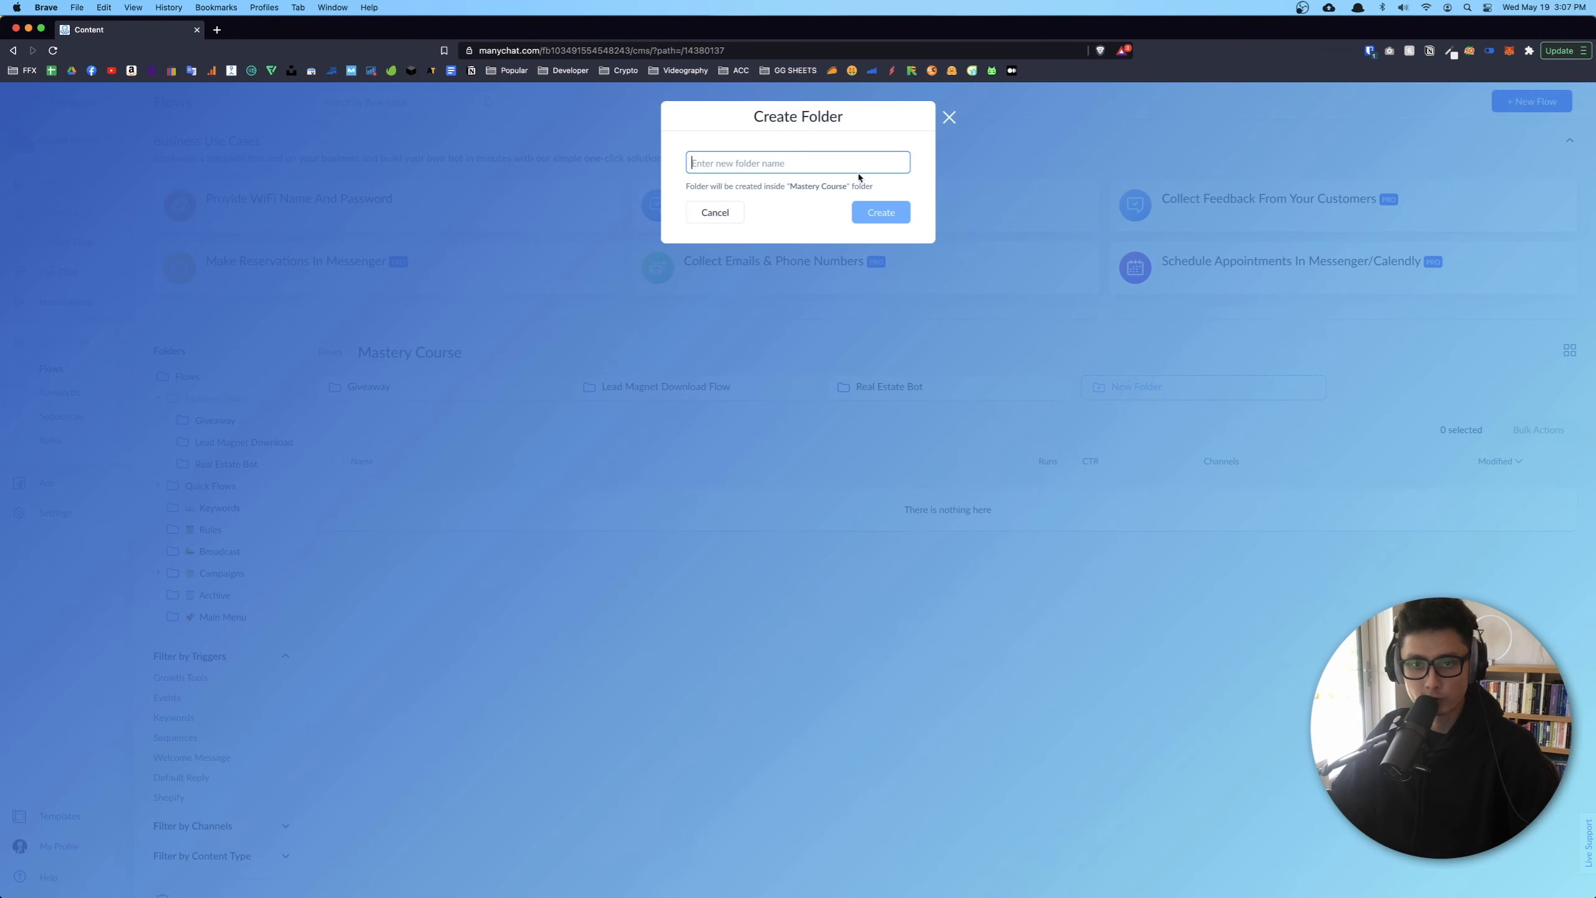
left_click(952, 118)
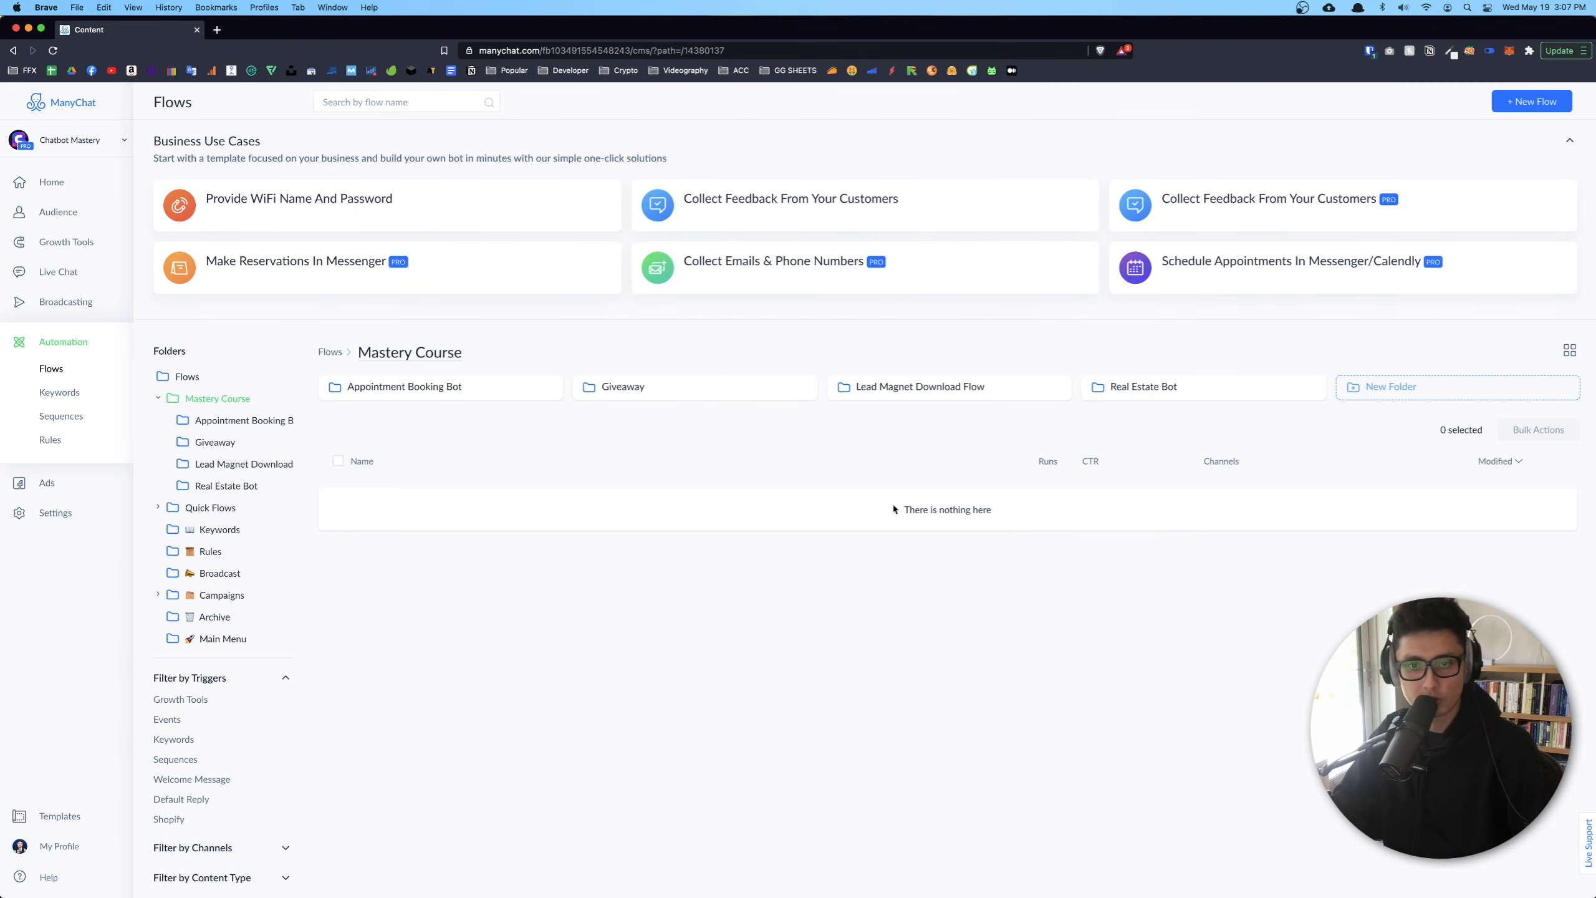
left_click(399, 388)
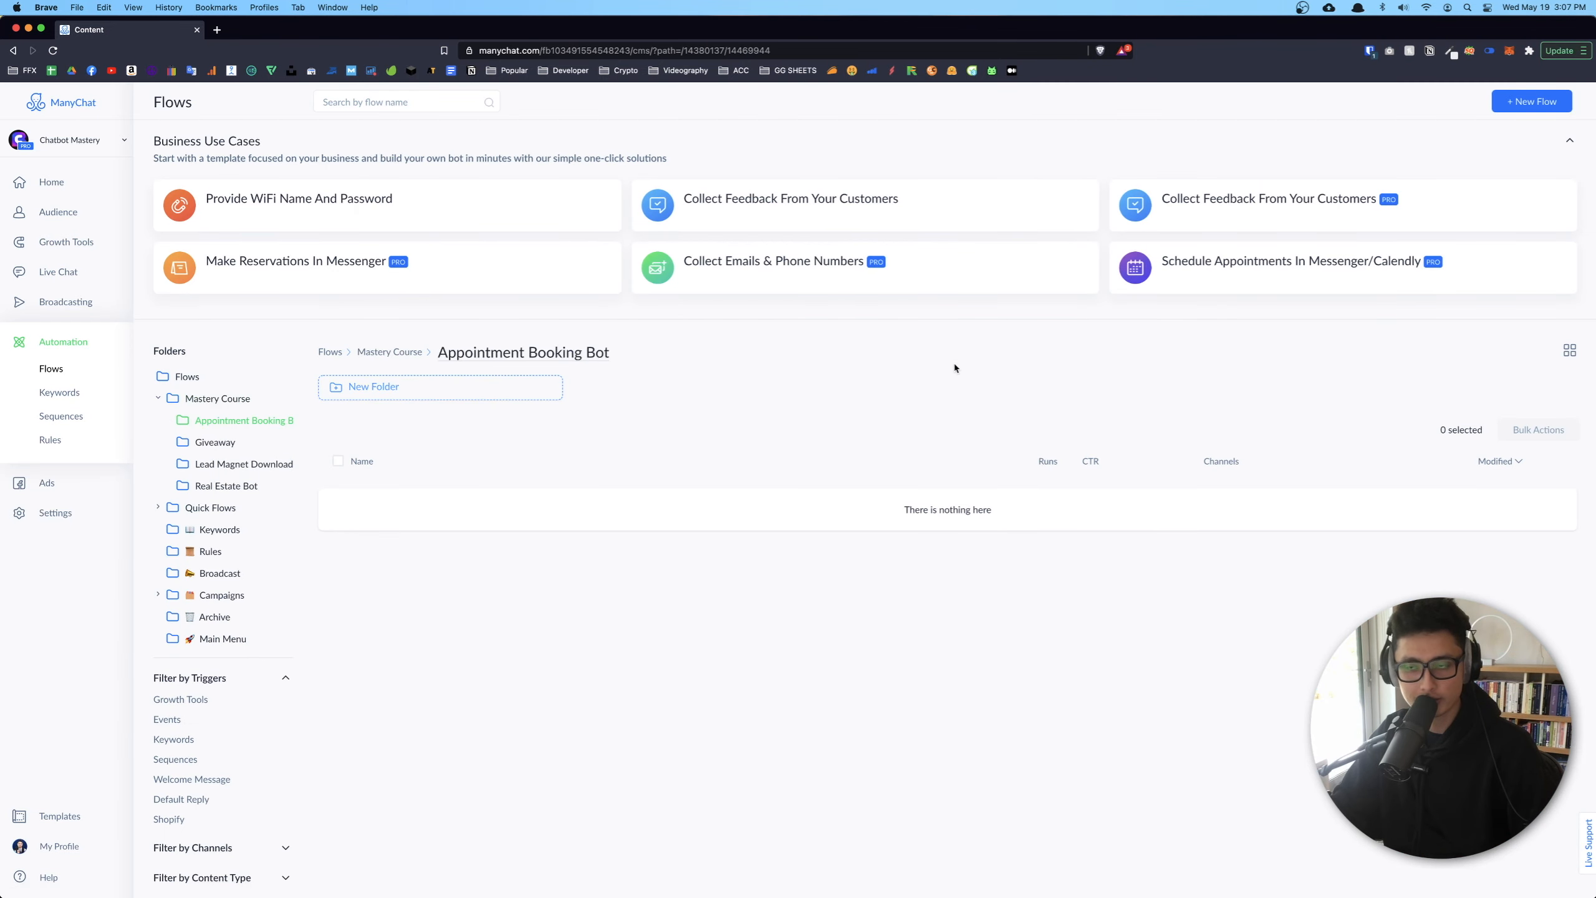
left_click(1532, 105)
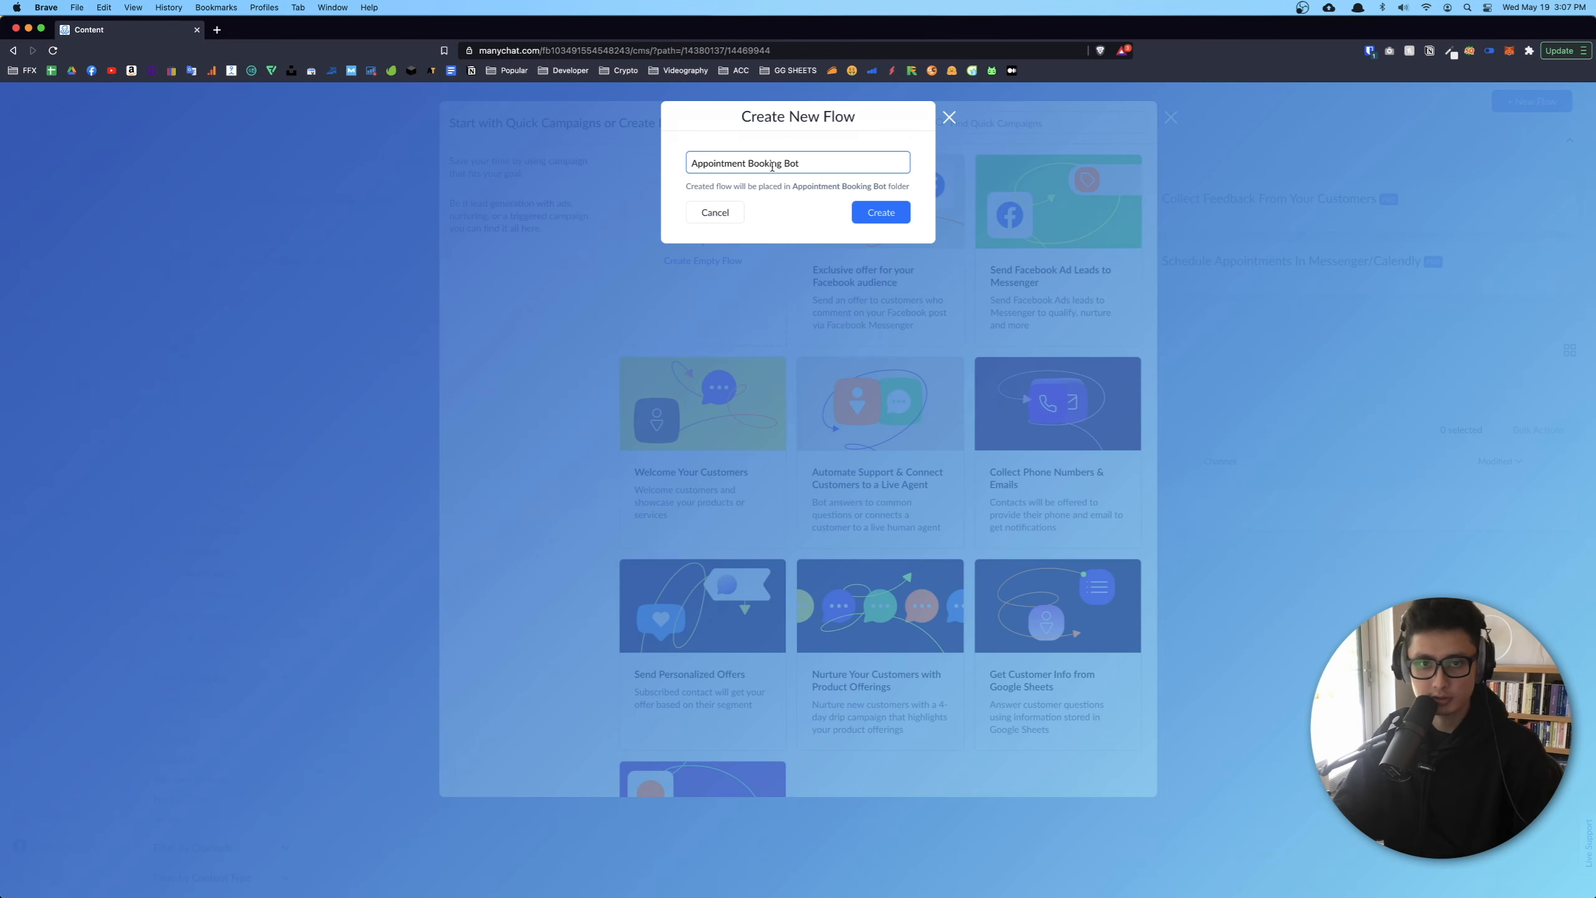
key("Return")
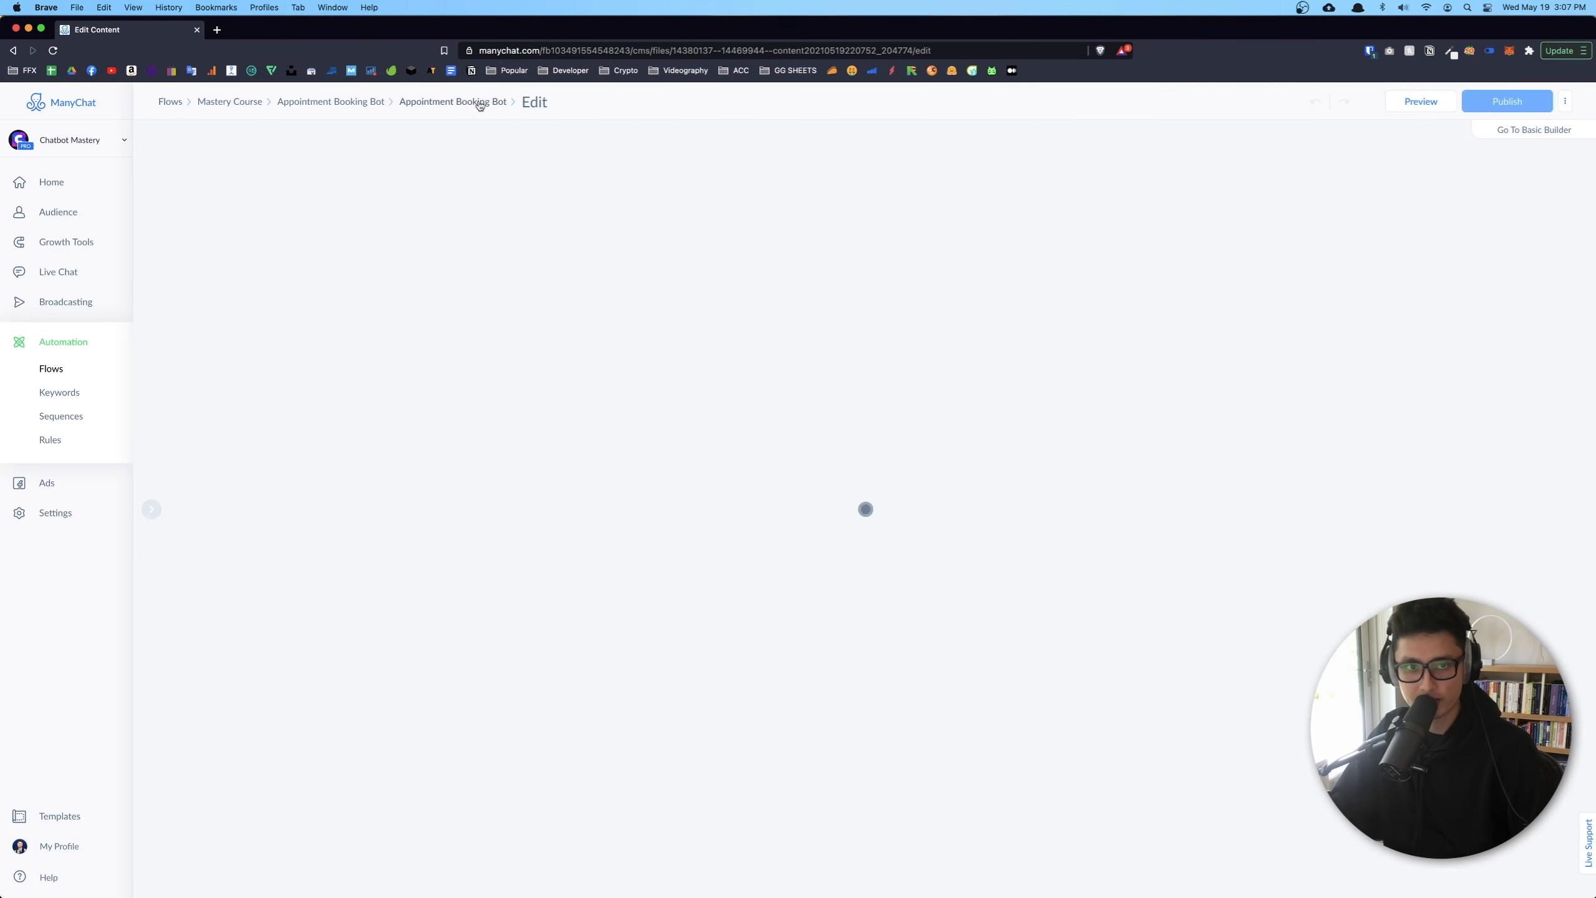
Write the first Facebook message as "Good day" followed by the First Name field and a grinning emoji
left_click(1006, 506)
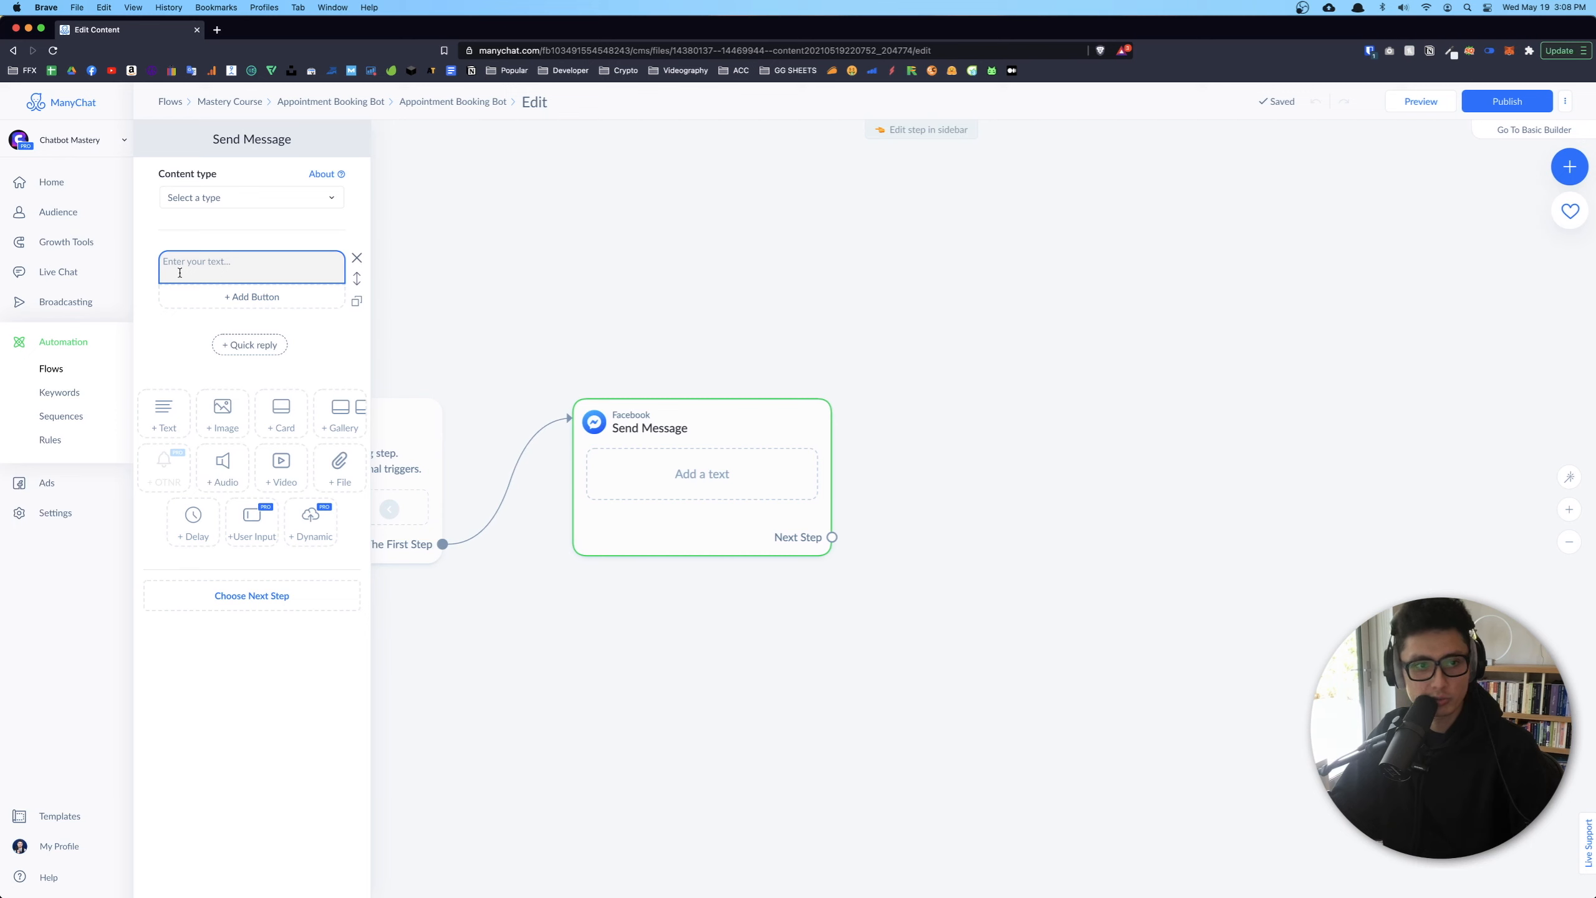
type("Good day")
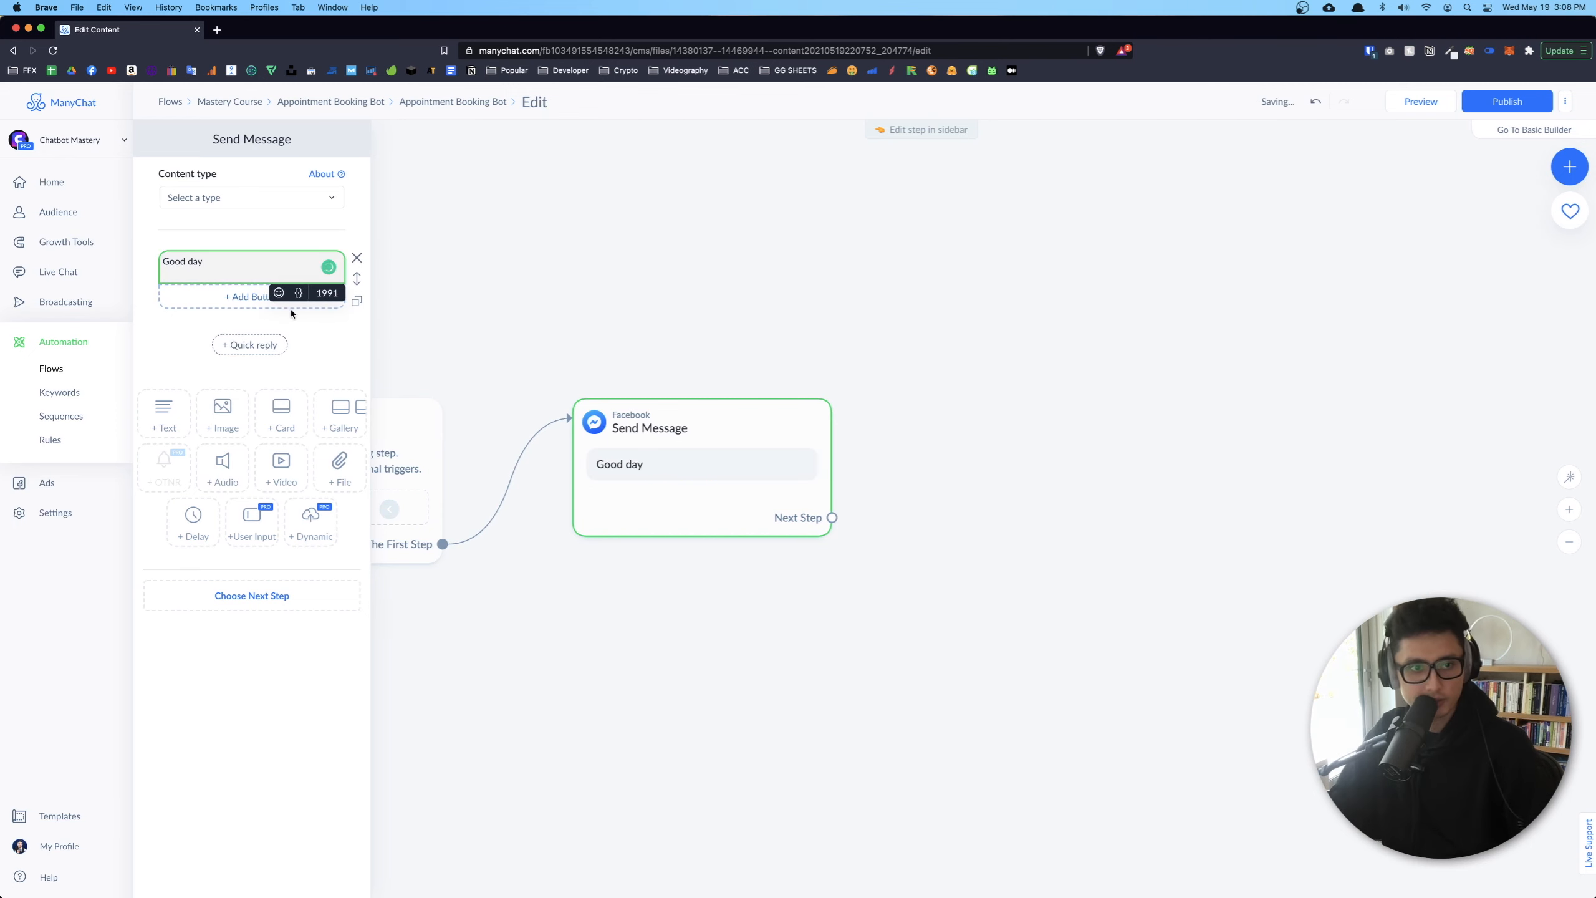
left_click(298, 292)
left_click(257, 425)
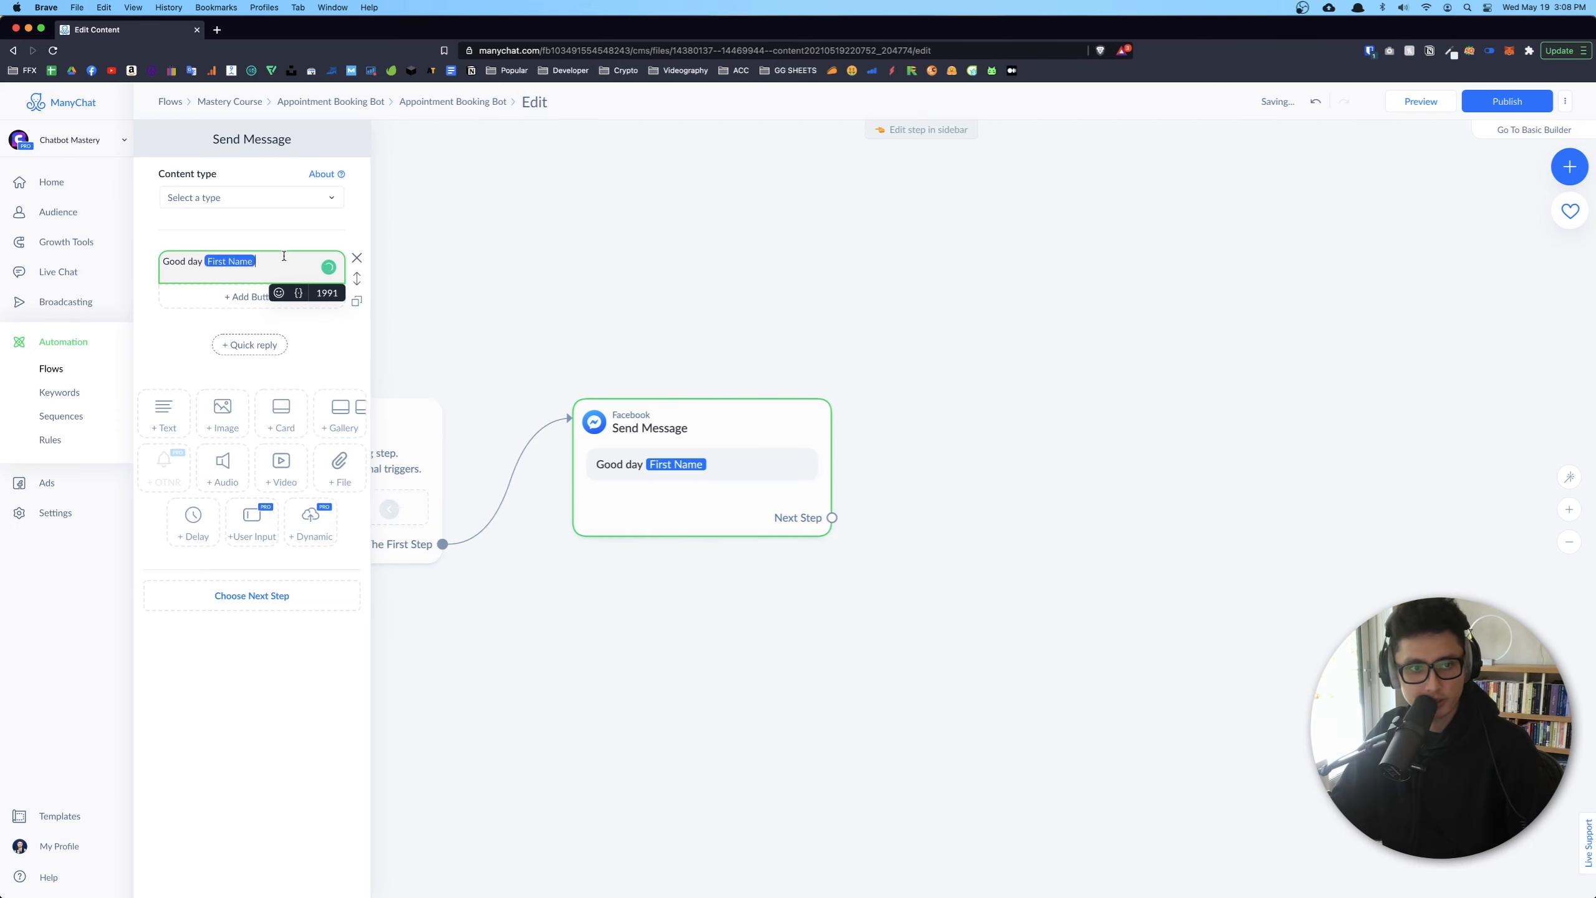
left_click(278, 293)
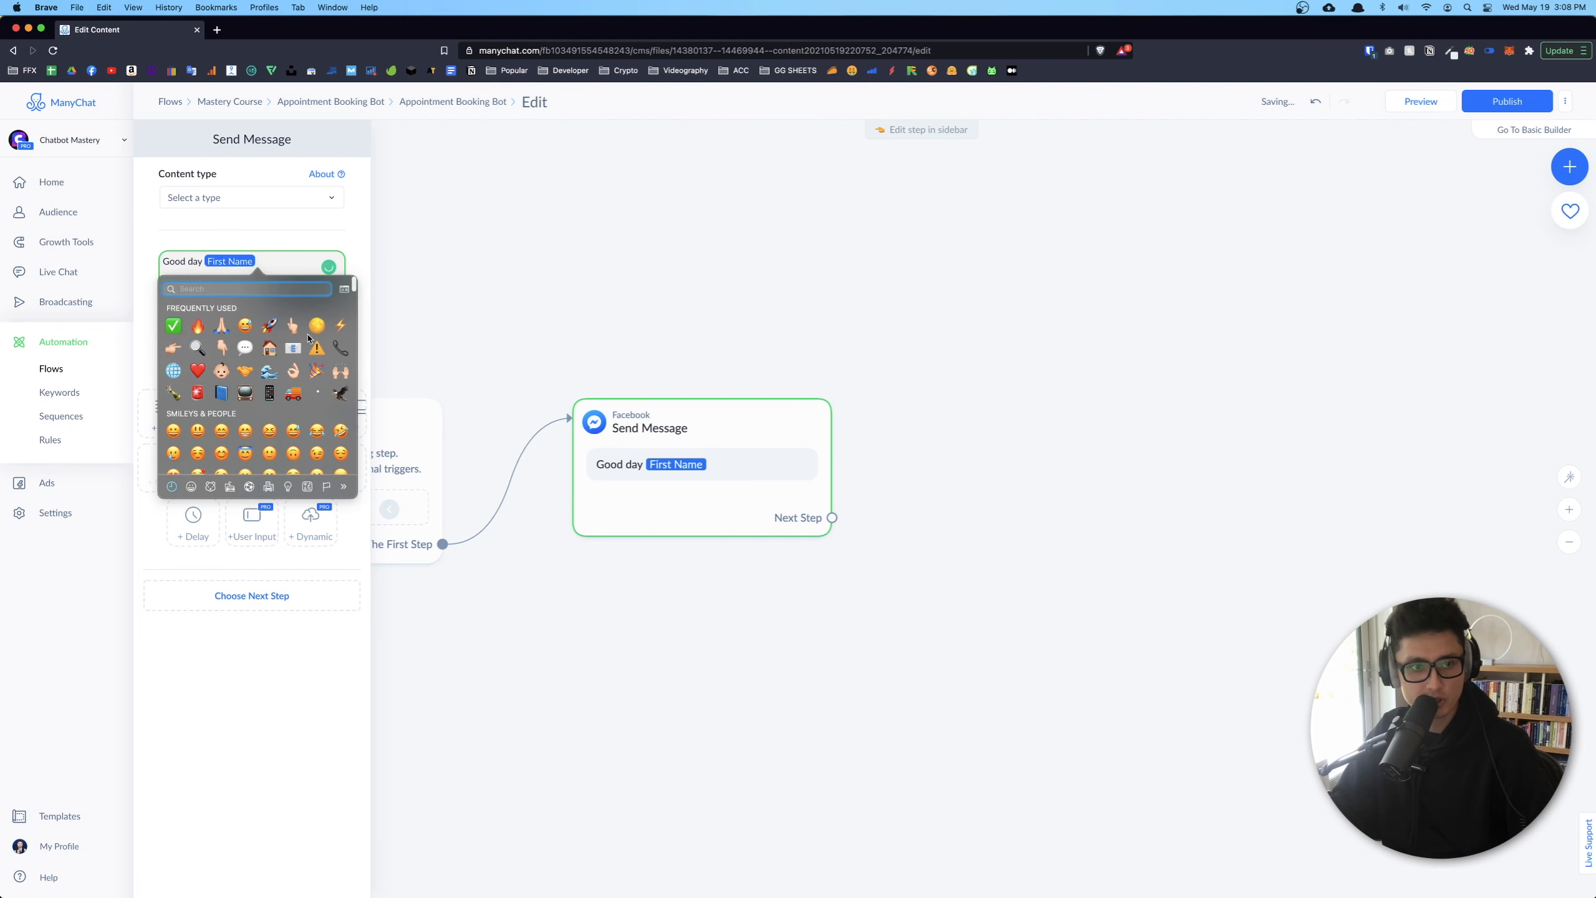
scroll(300, 458, "down", 2)
left_click(215, 388)
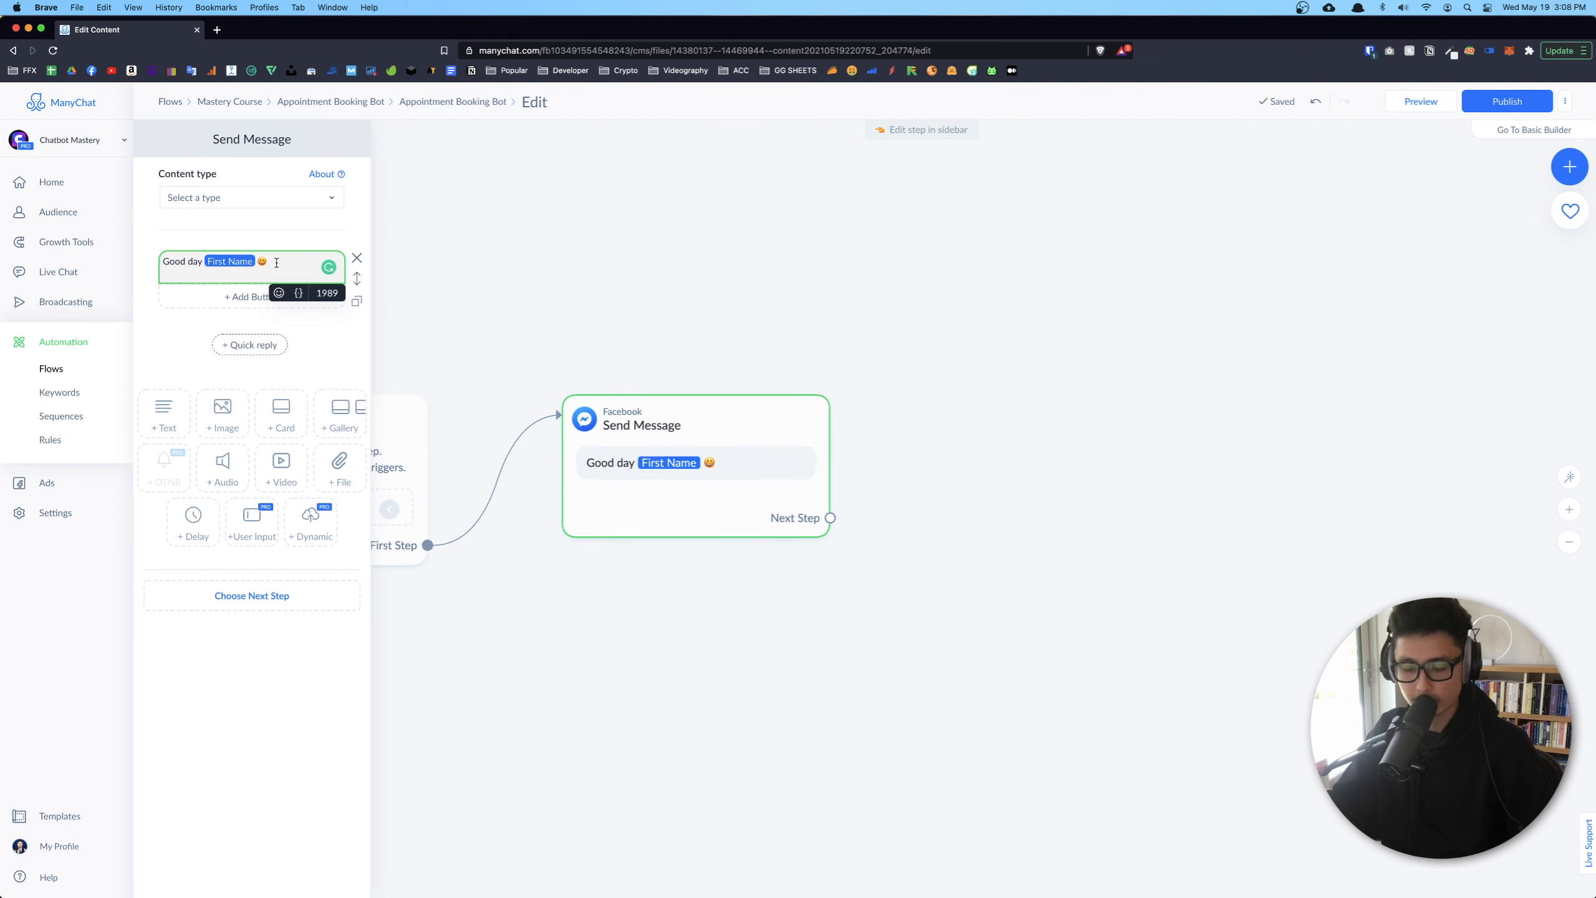
key("Return")
key("BackSpace")
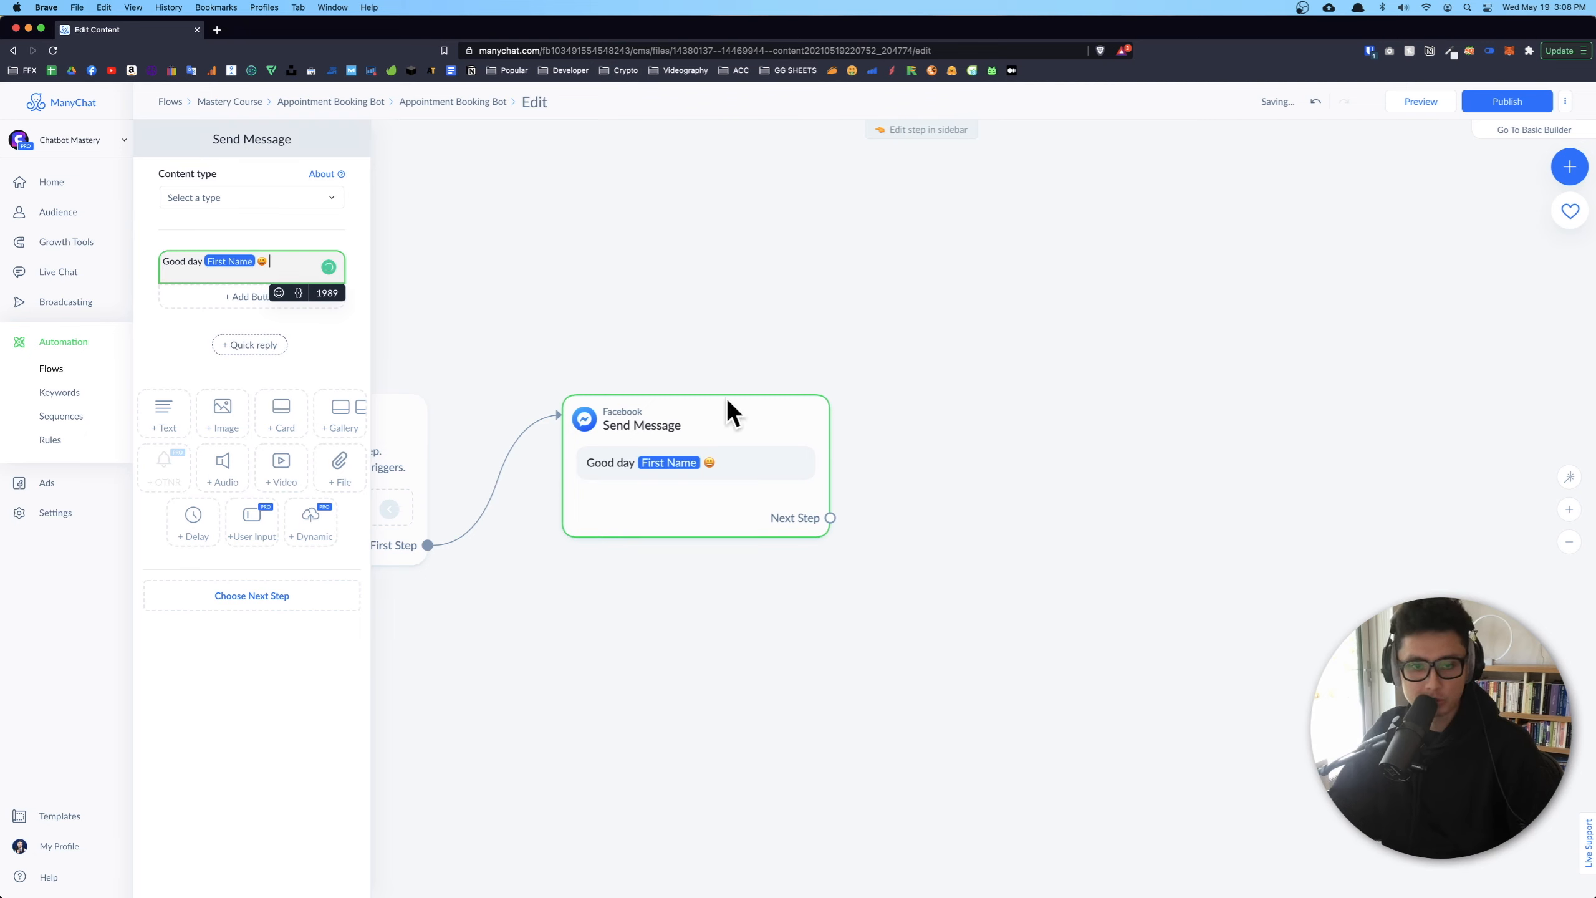
left_click(972, 484)
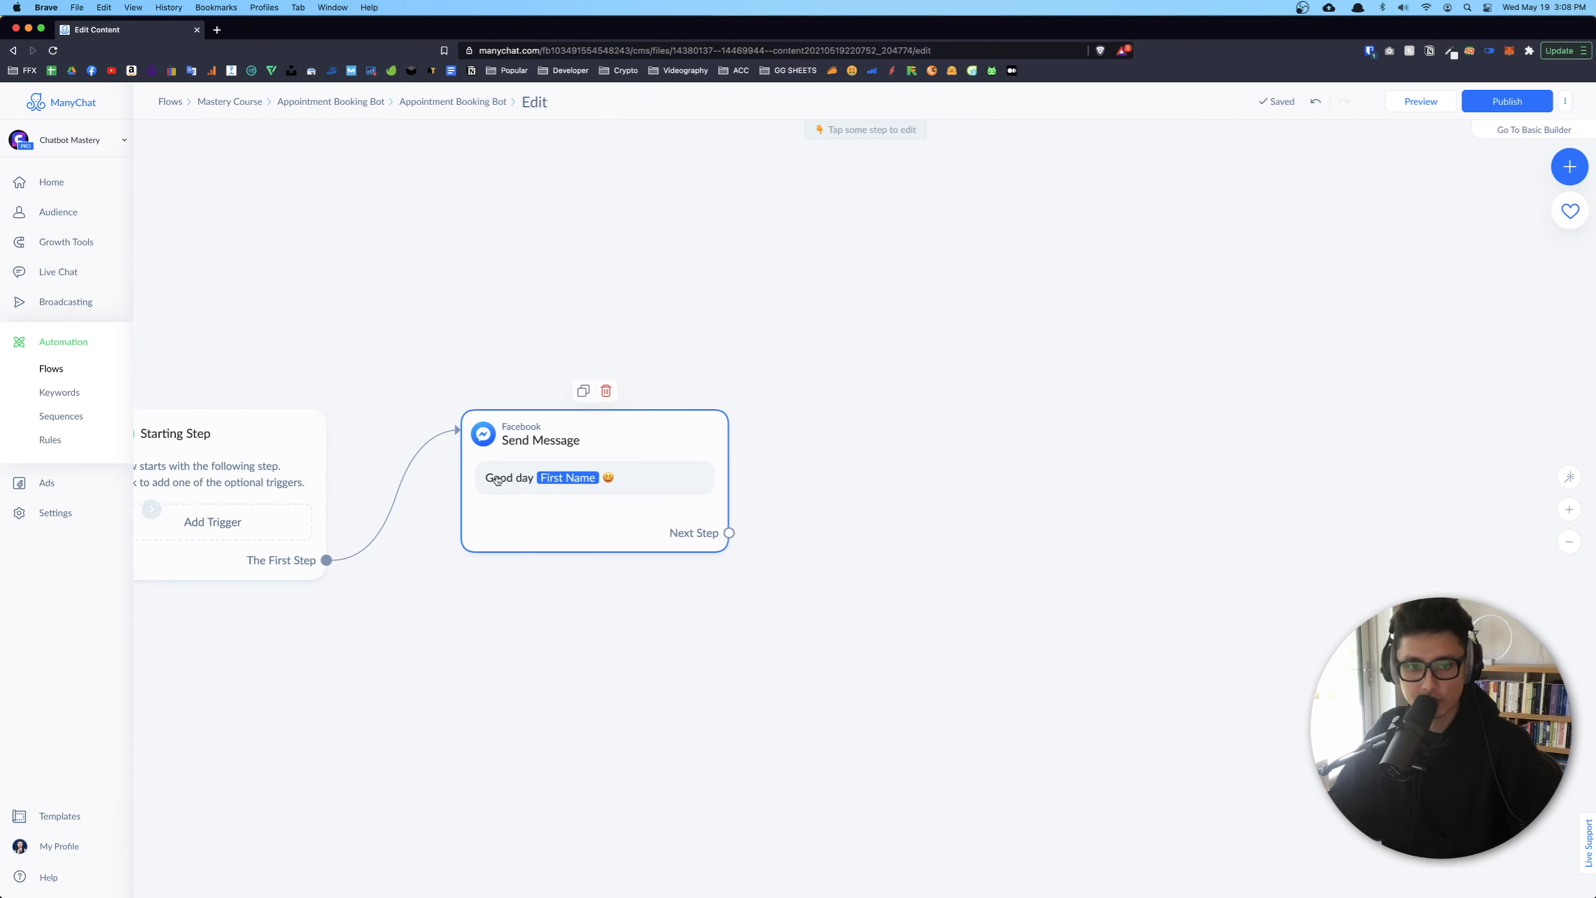
Add a second Facebook message after the greeting and move it farther away, leaving room between the two
left_click_drag(729, 533, 928, 403)
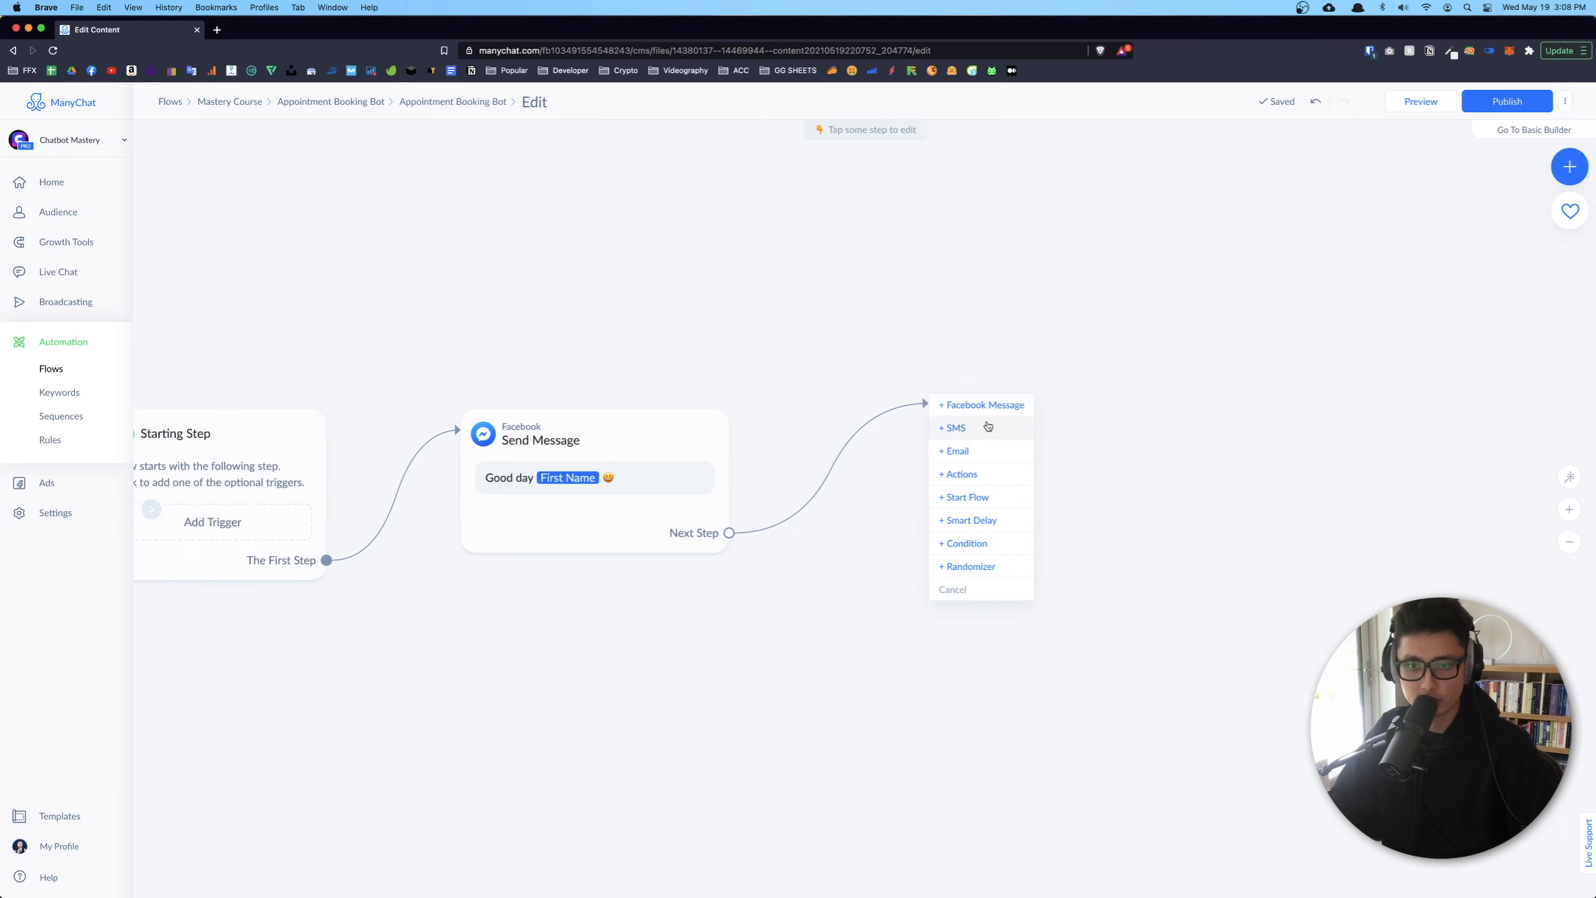
left_click(985, 405)
left_click(220, 267)
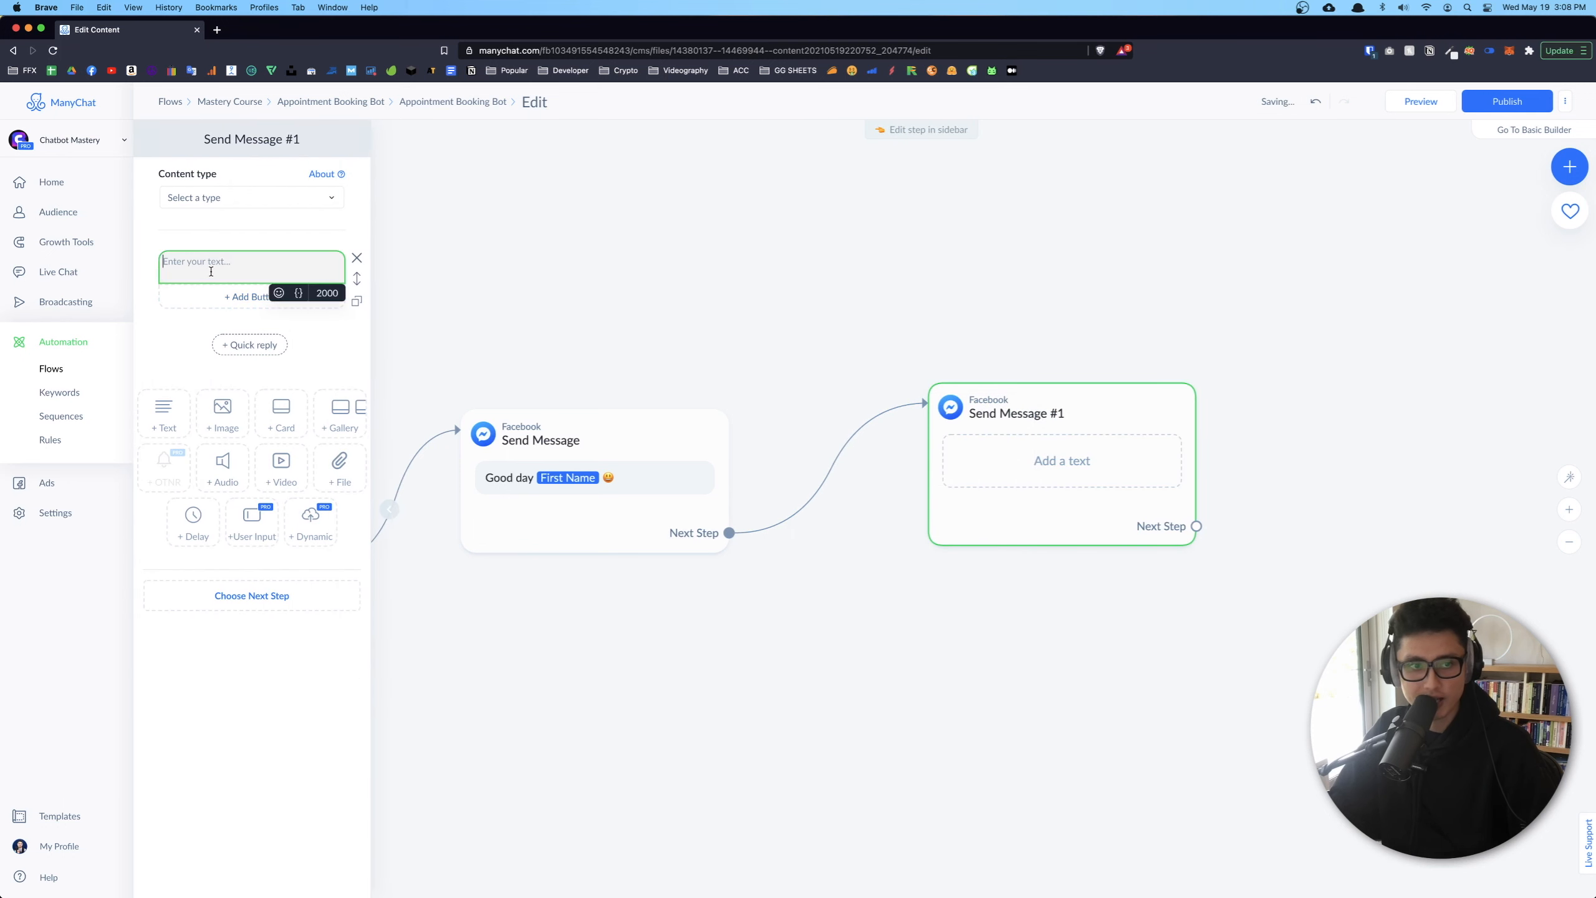
left_click_drag(1020, 502, 1267, 433)
left_click_drag(1124, 600, 856, 592)
left_click_drag(660, 539, 855, 490)
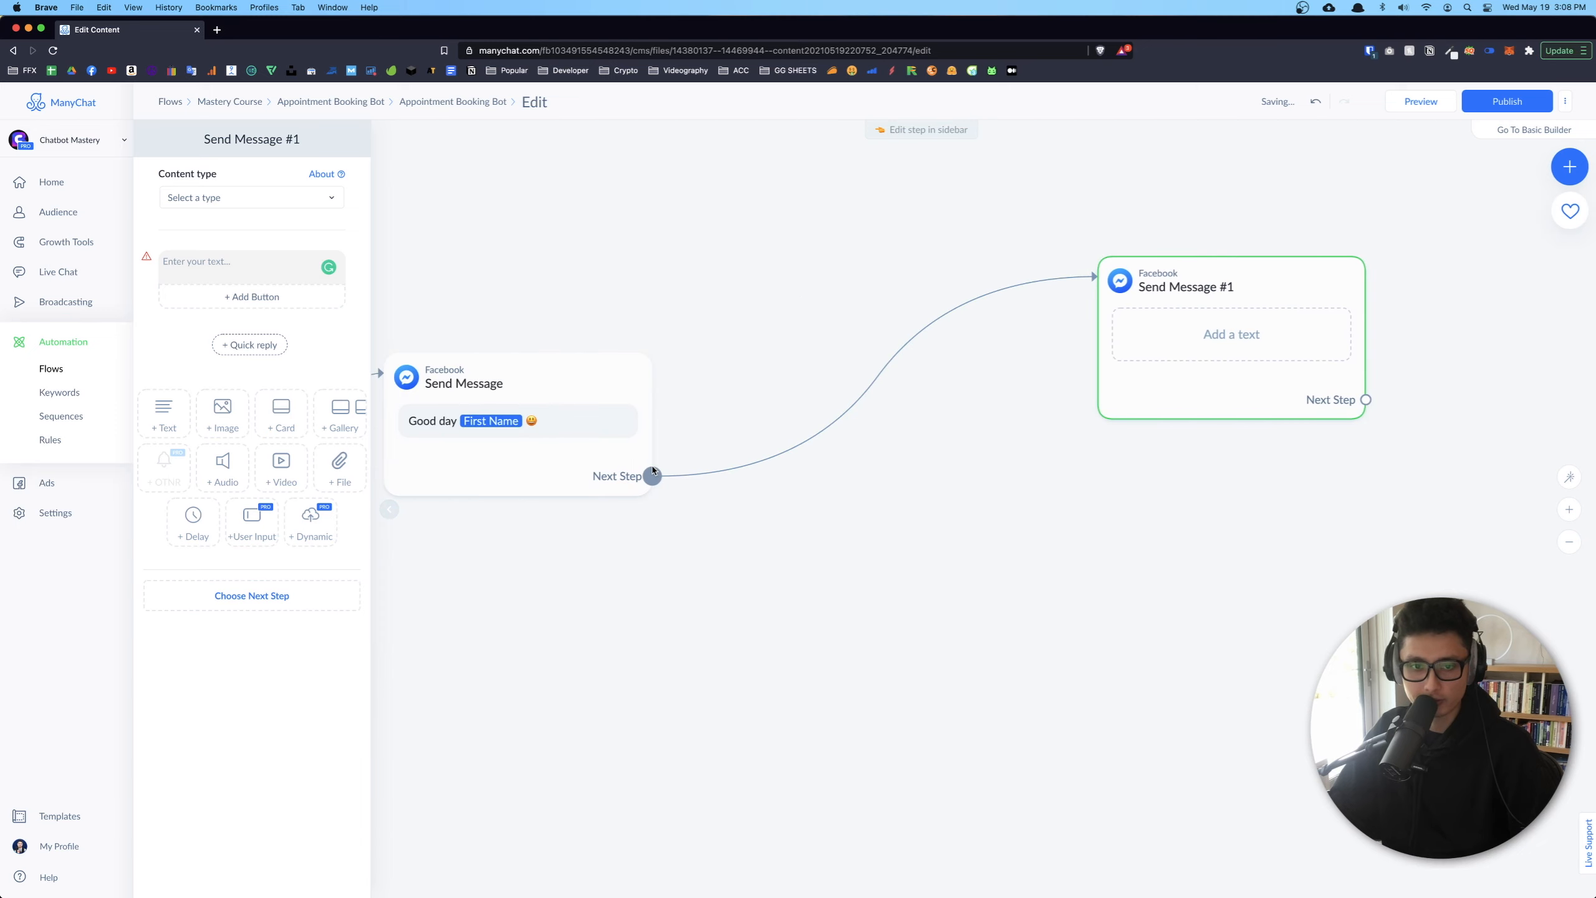
Add a Randomizer as the greeting's next step and enable a random path every time
left_click_drag(651, 476, 717, 559)
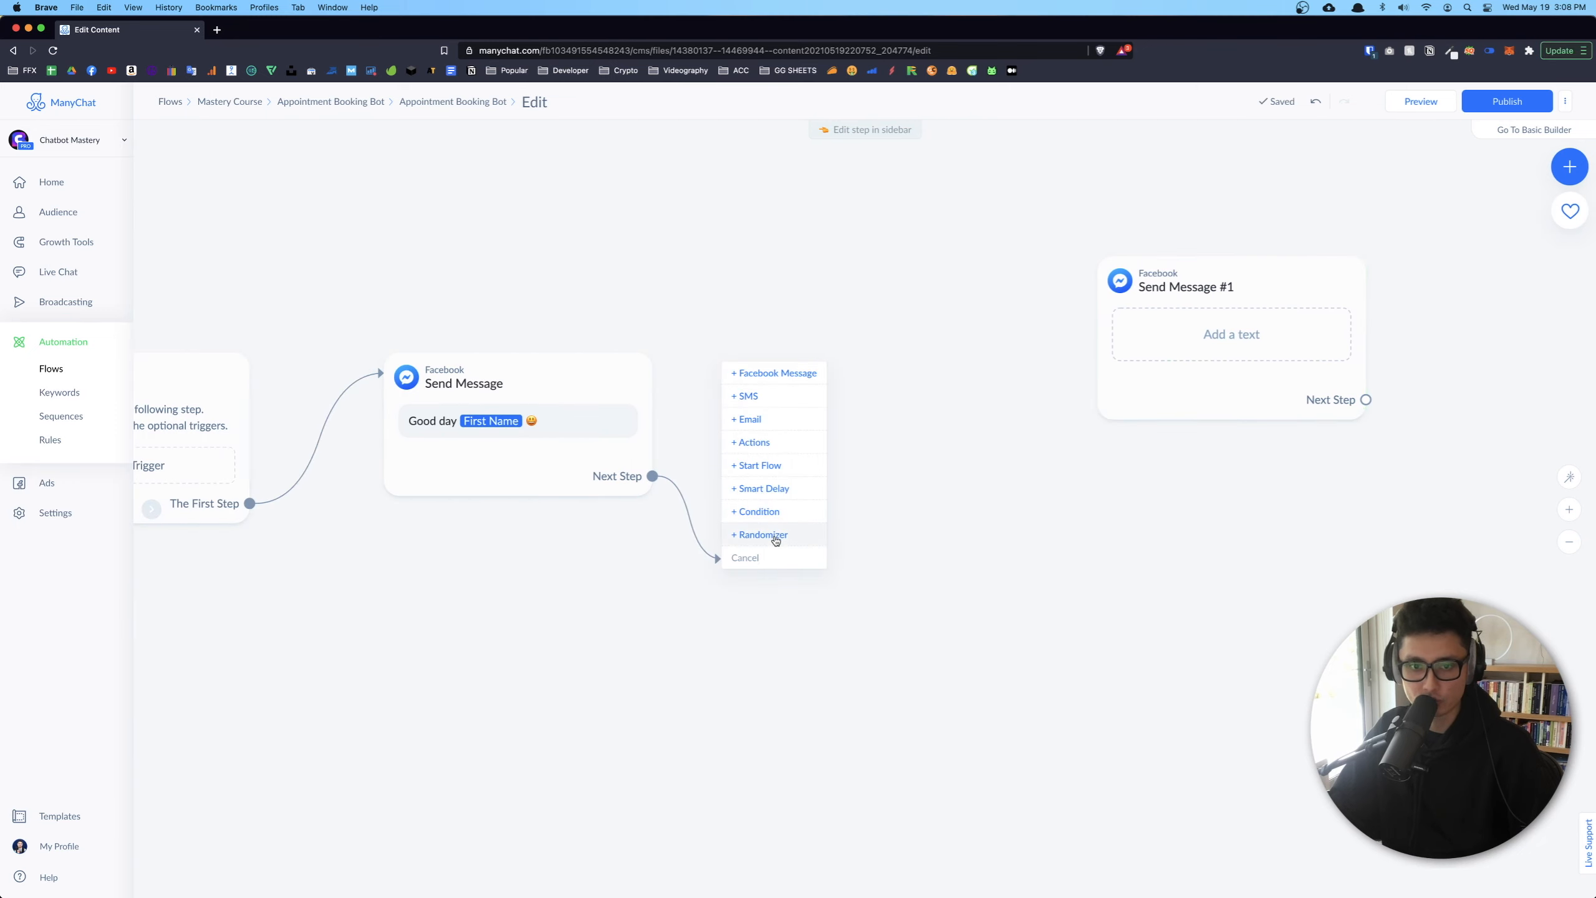
left_click(776, 539)
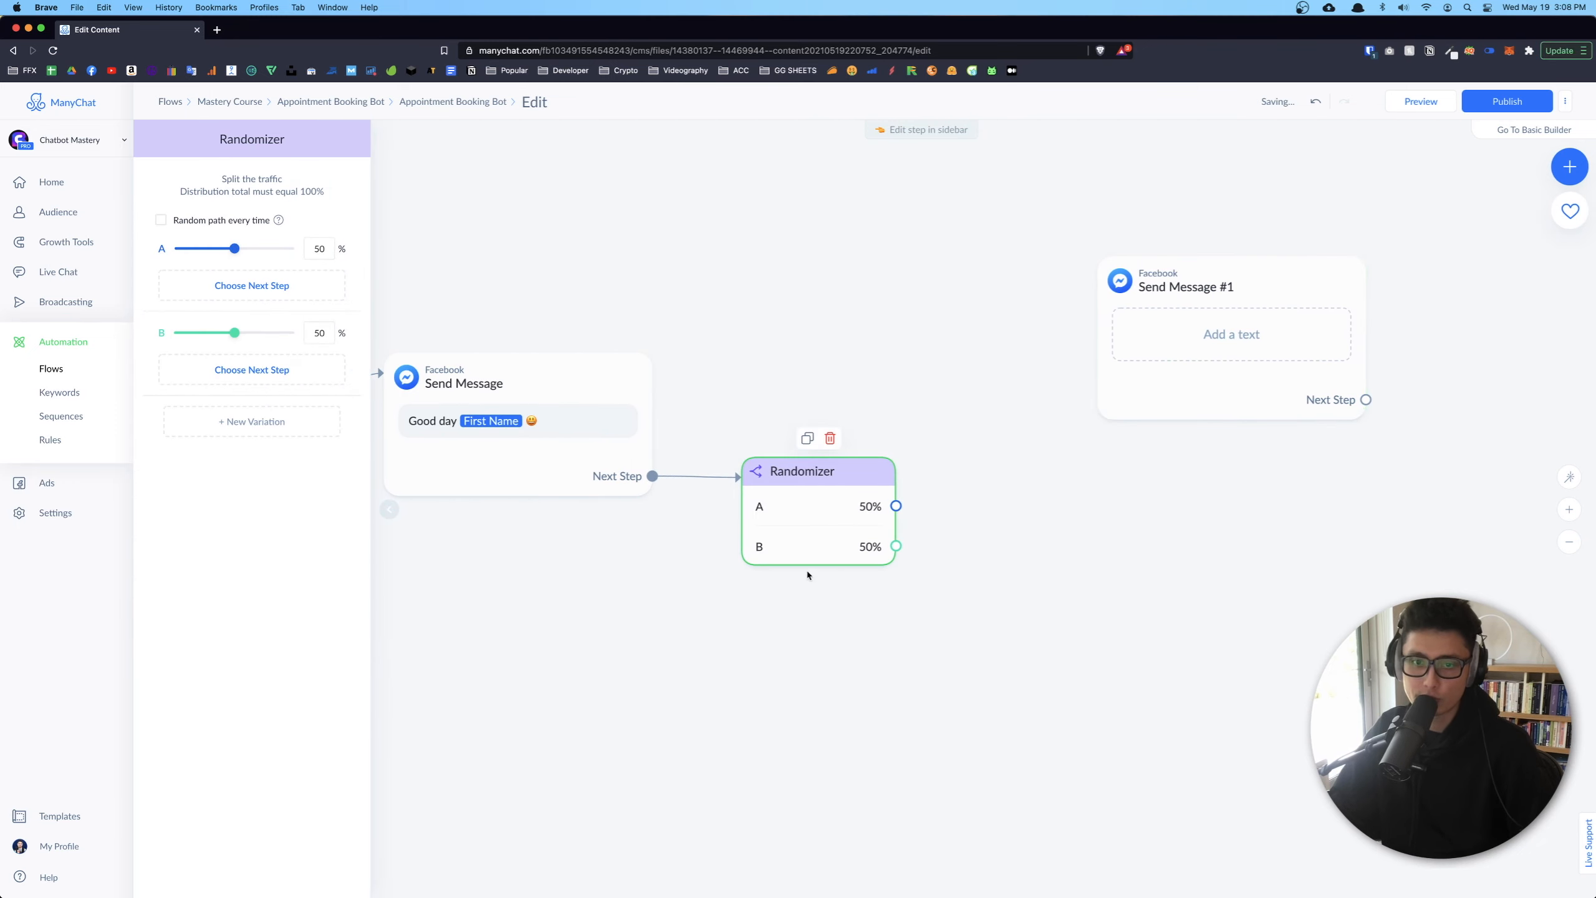
left_click(186, 221)
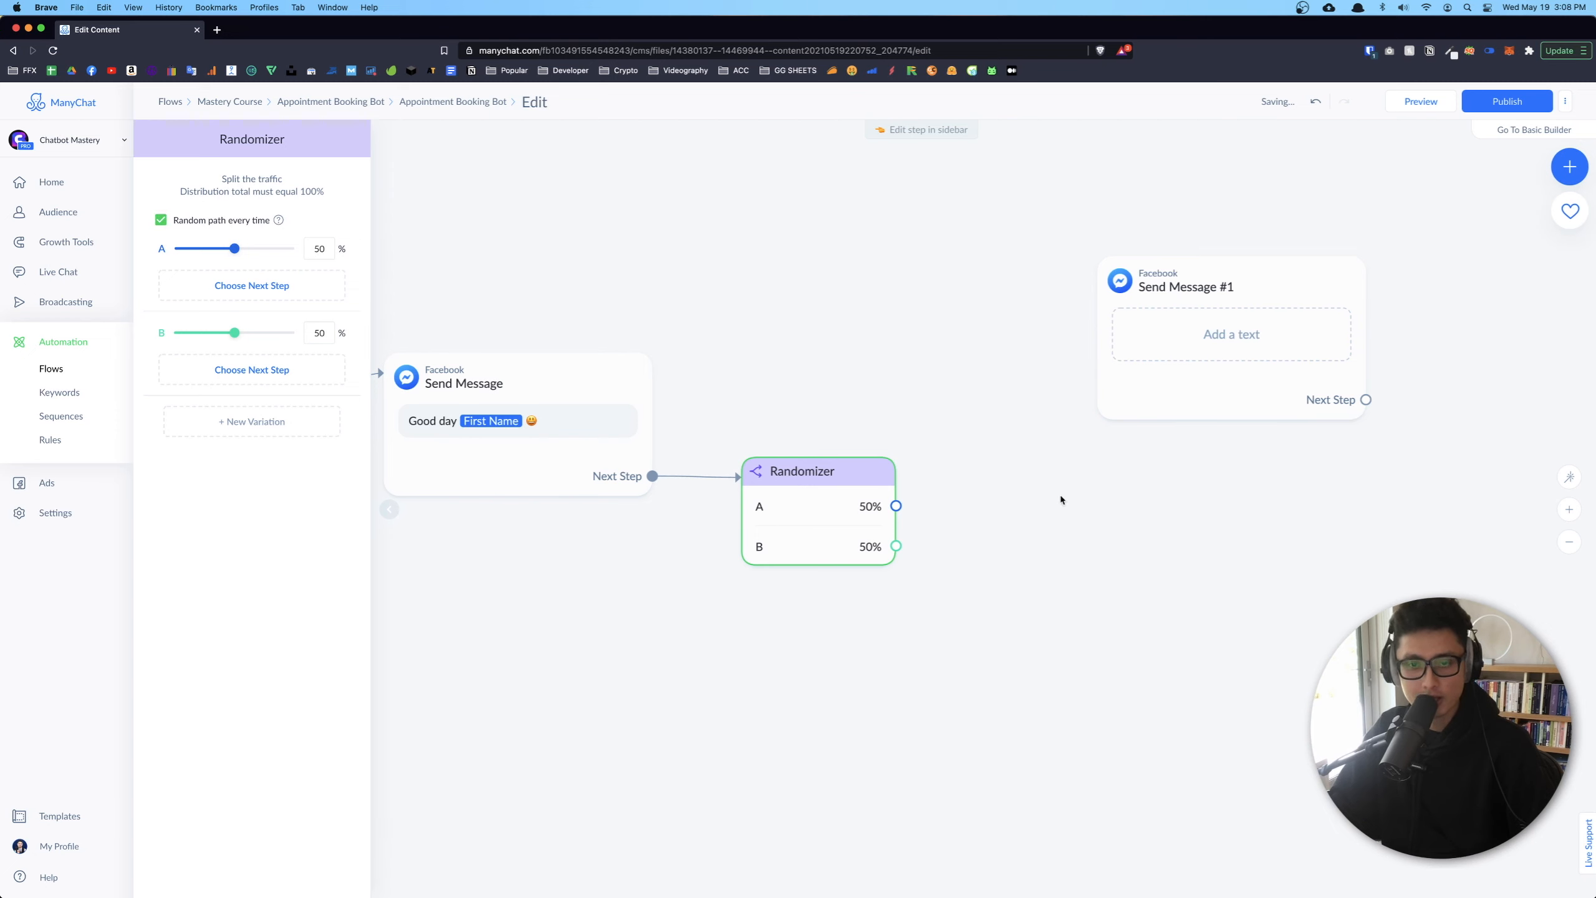
Connect variation A to the empty message and variation B to a duplicate of it placed below
left_click_drag(898, 507, 1178, 324)
left_click_drag(1198, 295, 1127, 324)
left_click_drag(1146, 394, 1143, 631)
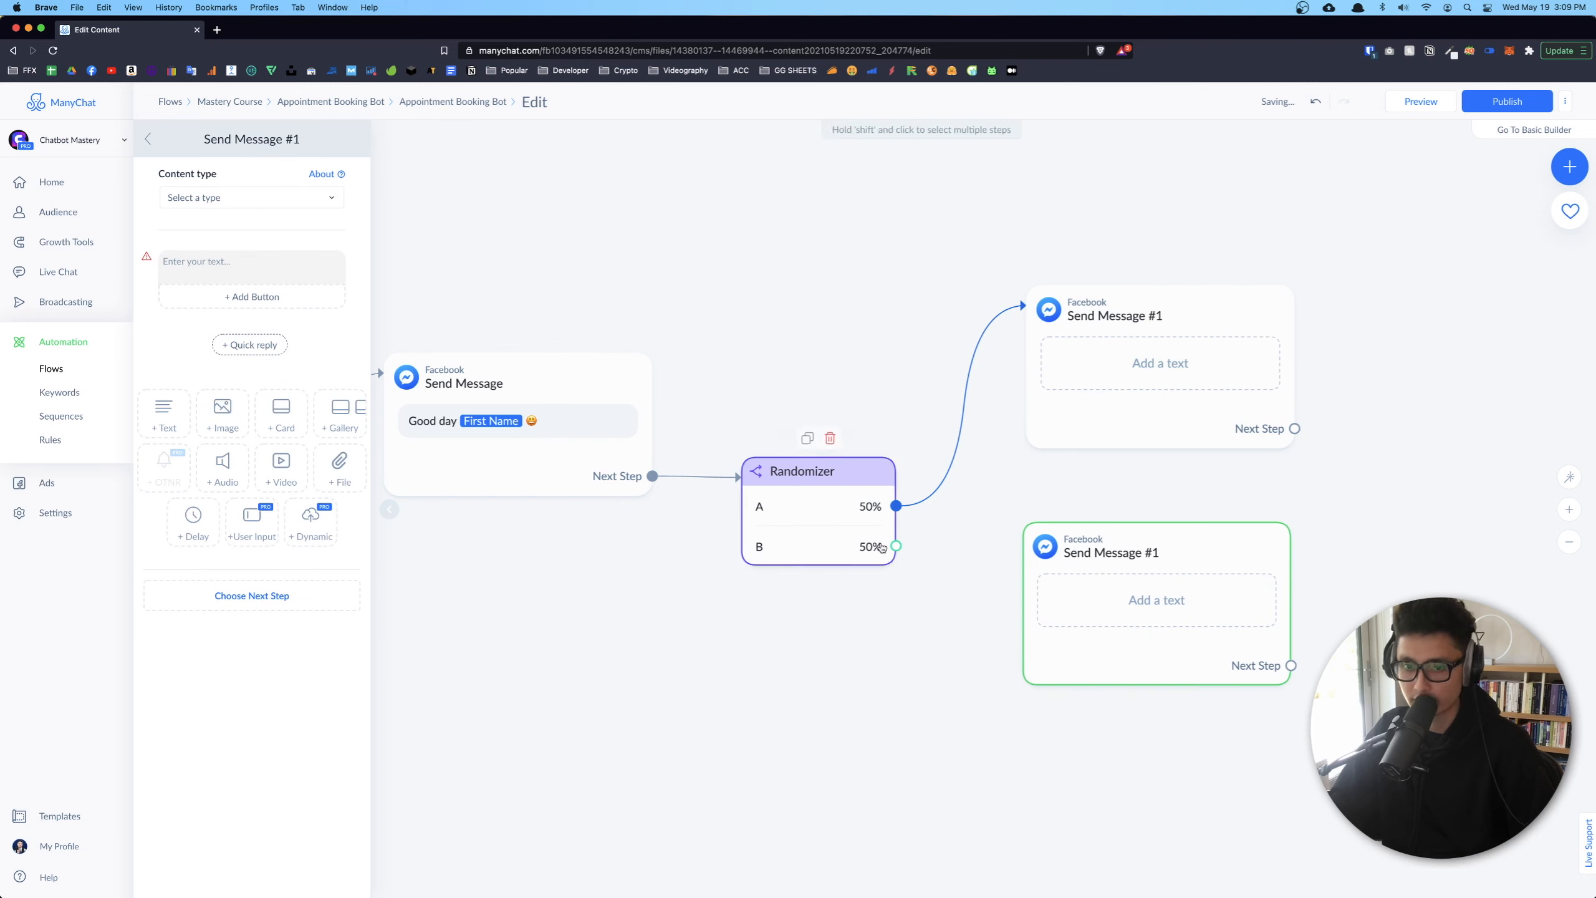
left_click_drag(896, 546, 1024, 544)
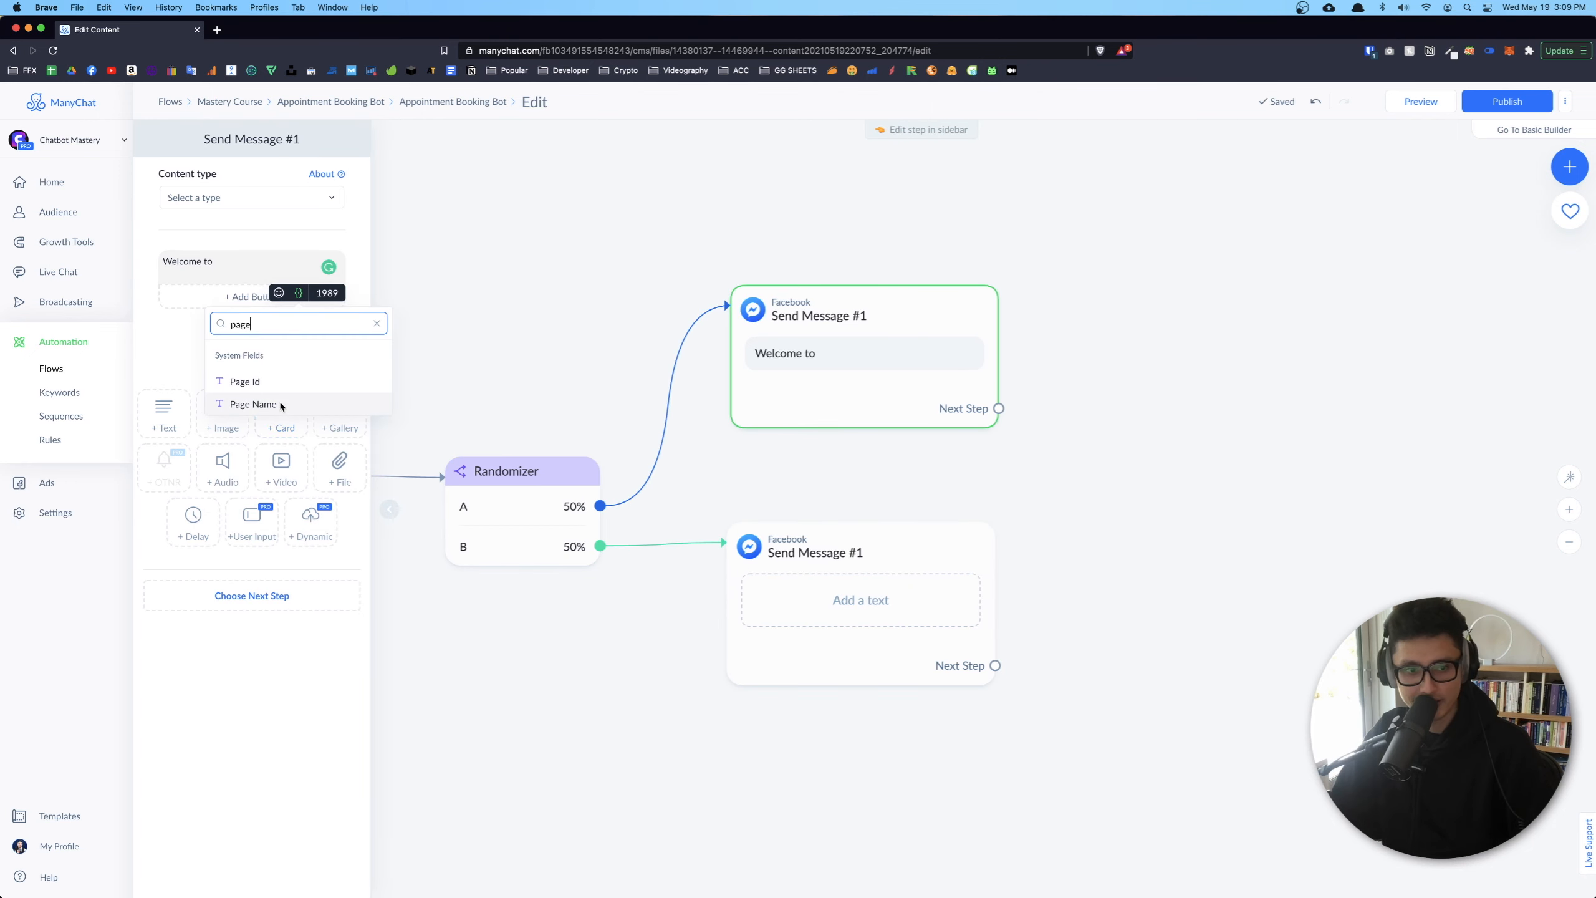
Write variation A's message as "Welcome to" plus the Page Name field and "!", with "Ready for a quick chat?" on the second line
left_click(281, 404)
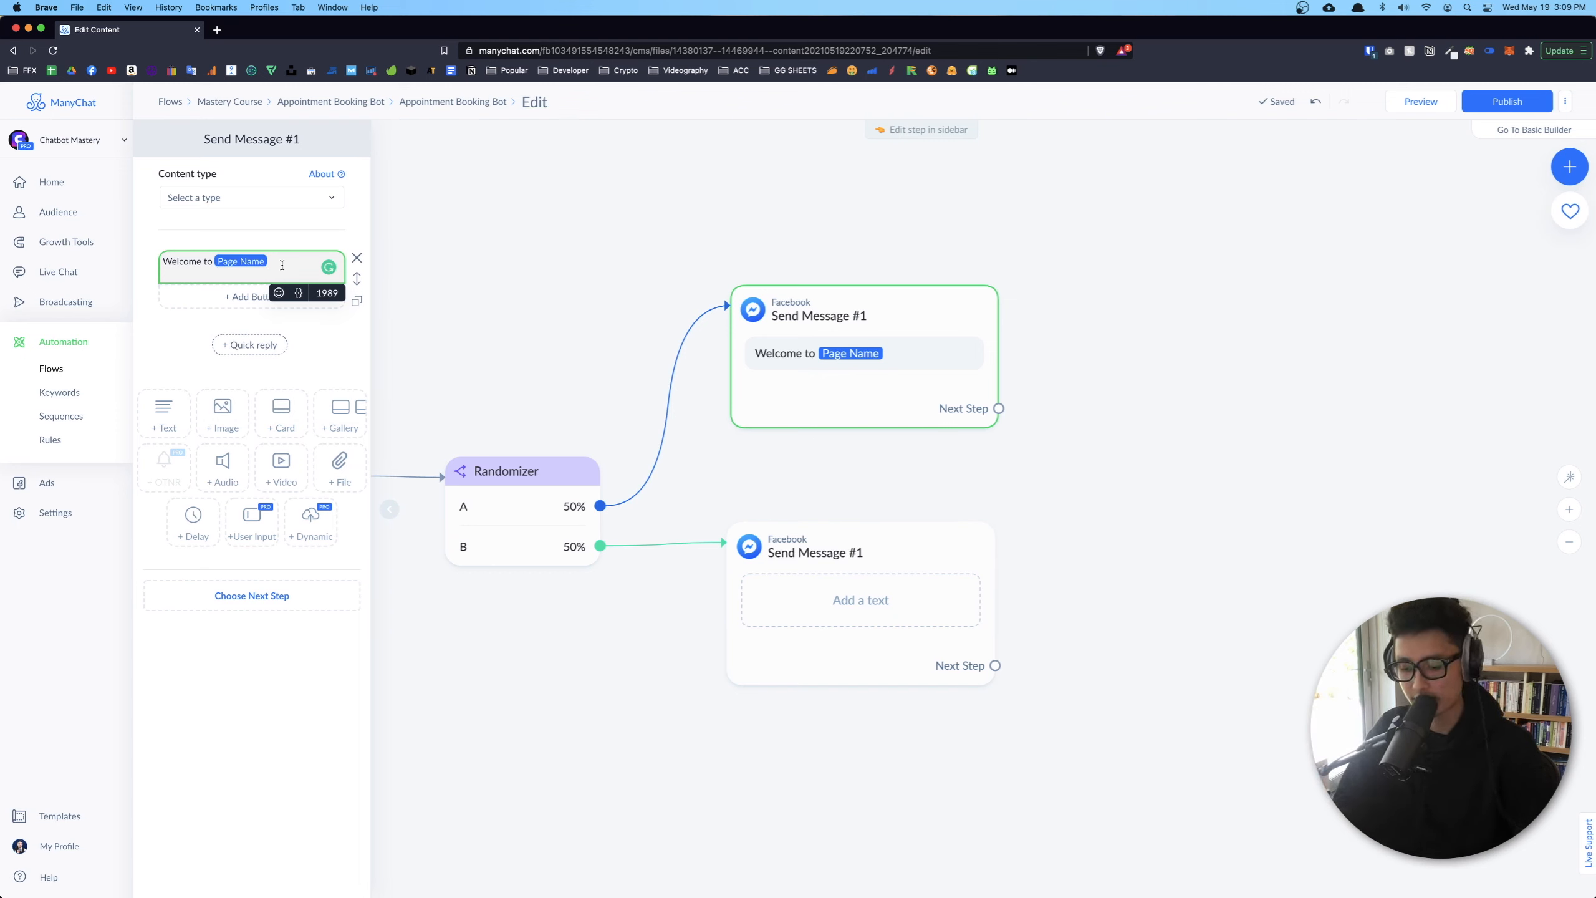
type("!")
key("Return")
type("Ready for a quick chat?")
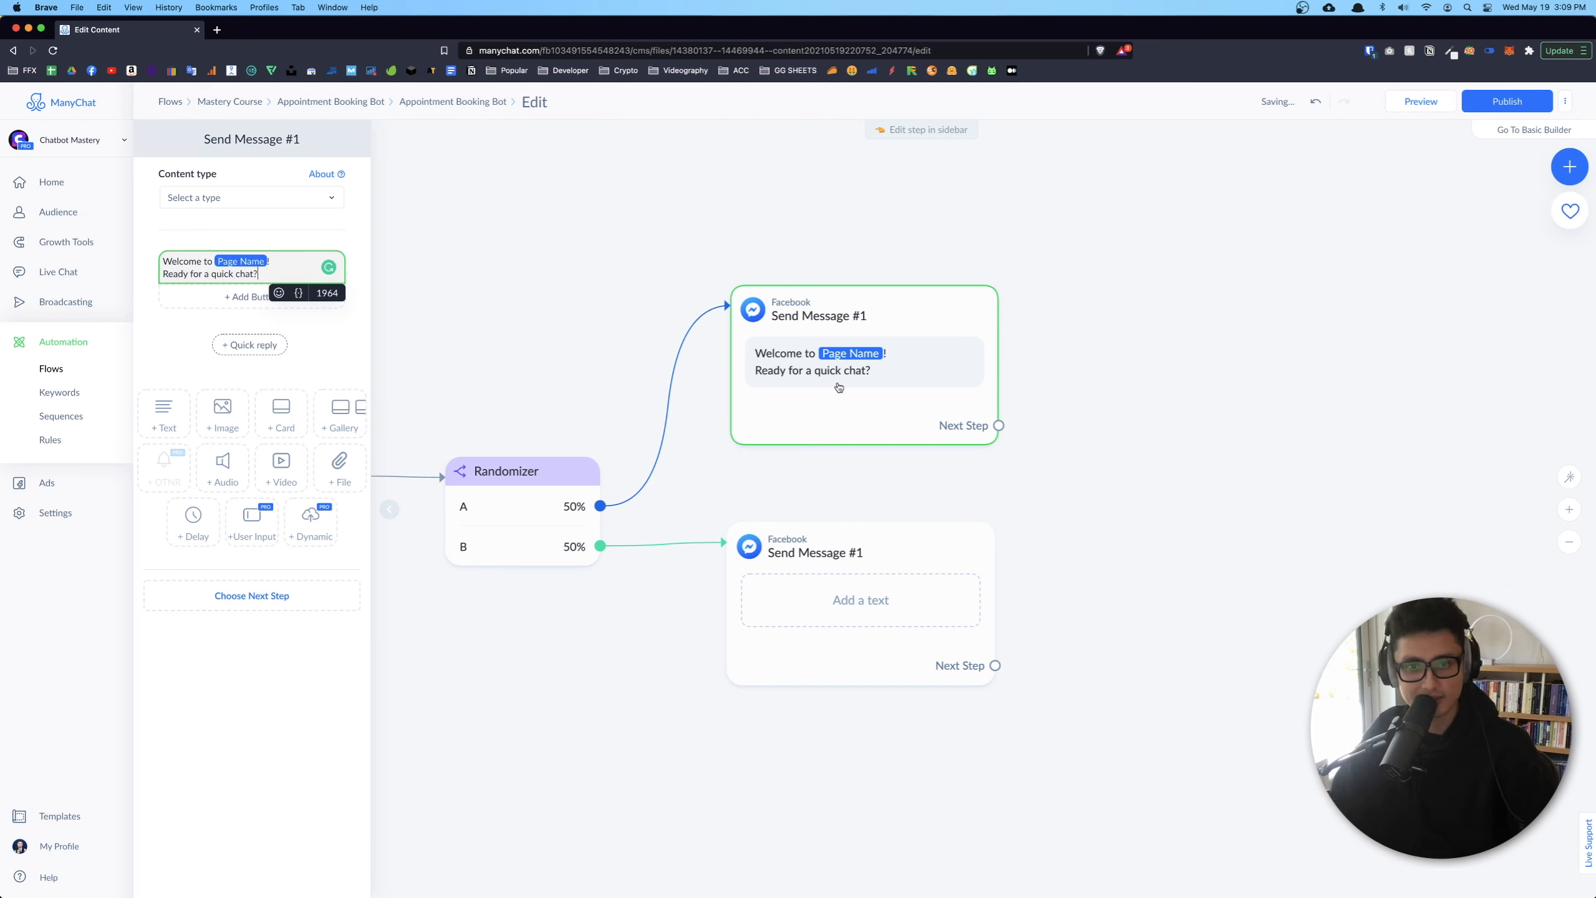
Paste a copy of variation A's message and reword it to "Thanks for stopping by" Page Name "! Would you like a quick chat?"
key("super+a")
key("super+c")
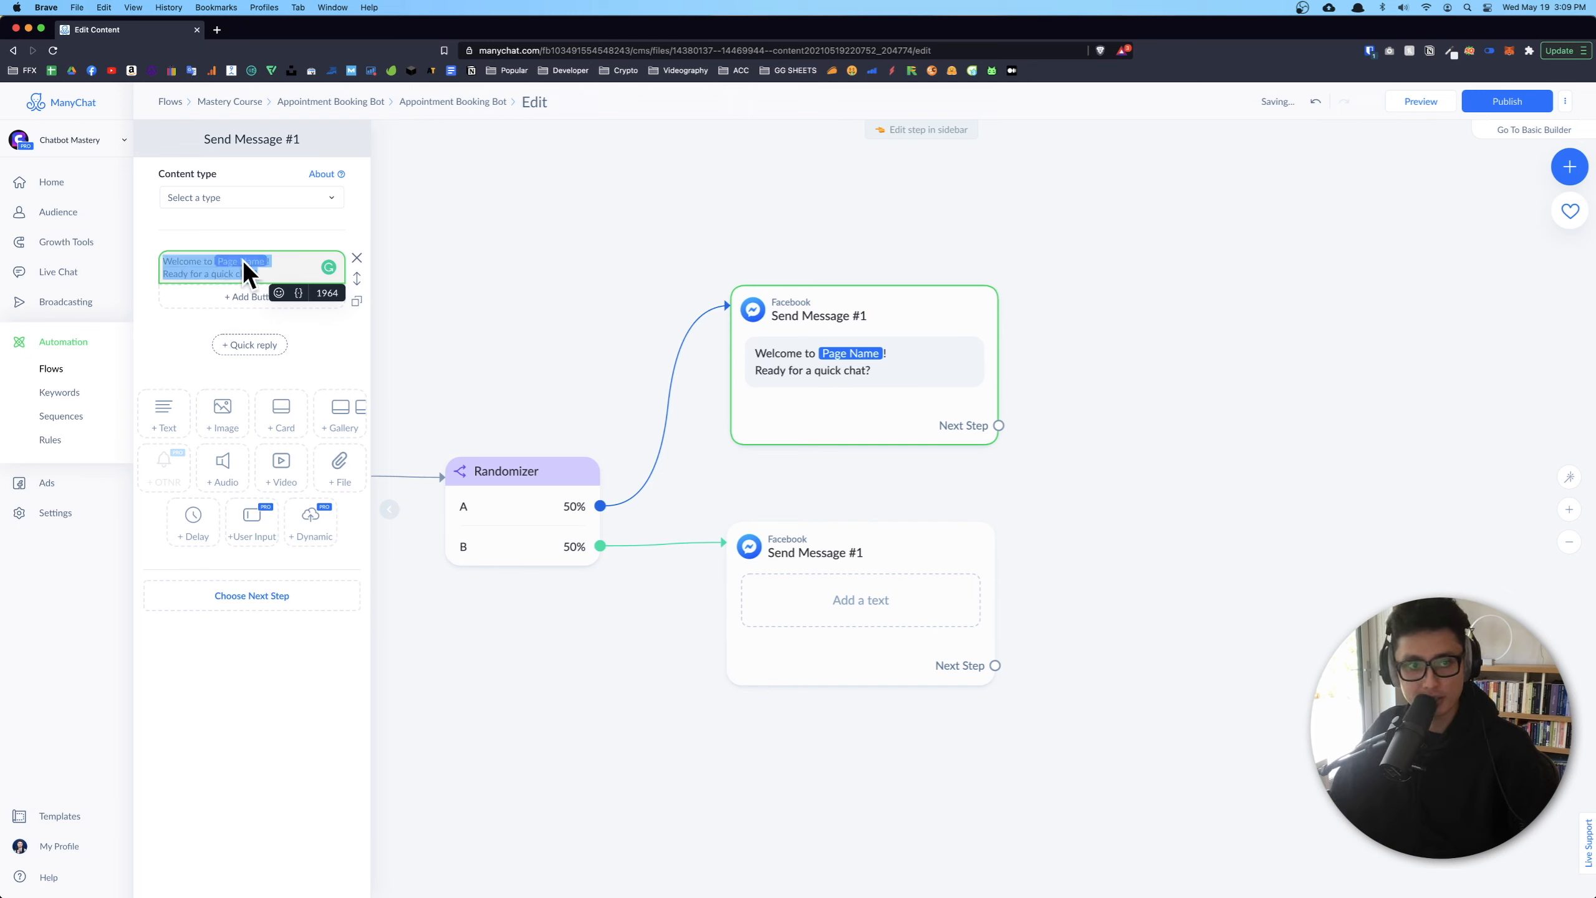
left_click(823, 651)
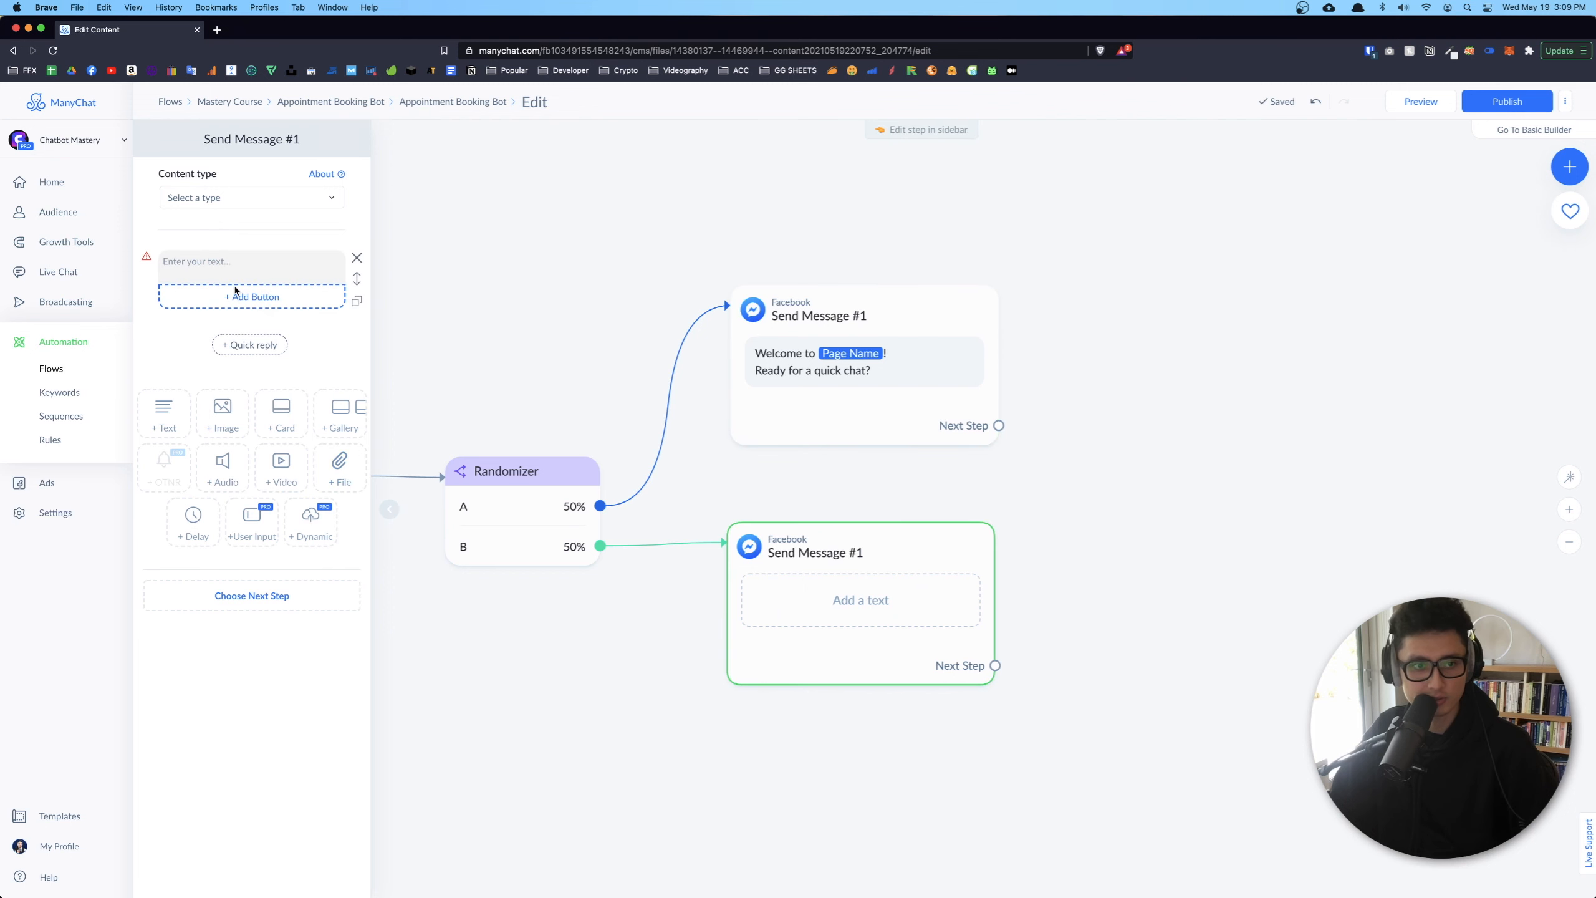
key("super+v")
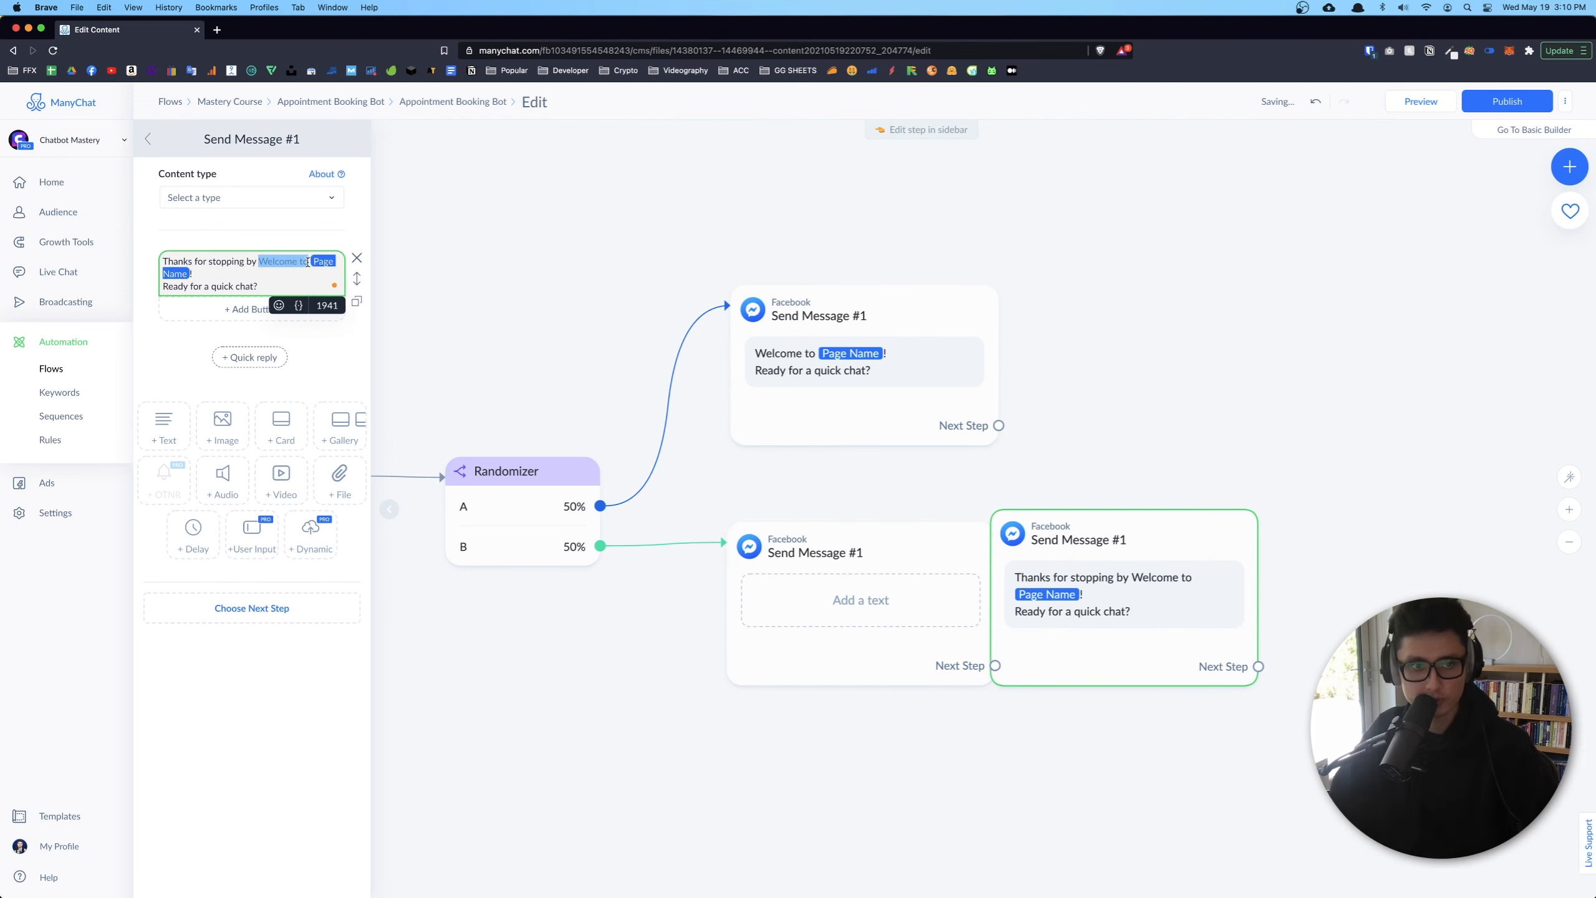
key("BackSpace")
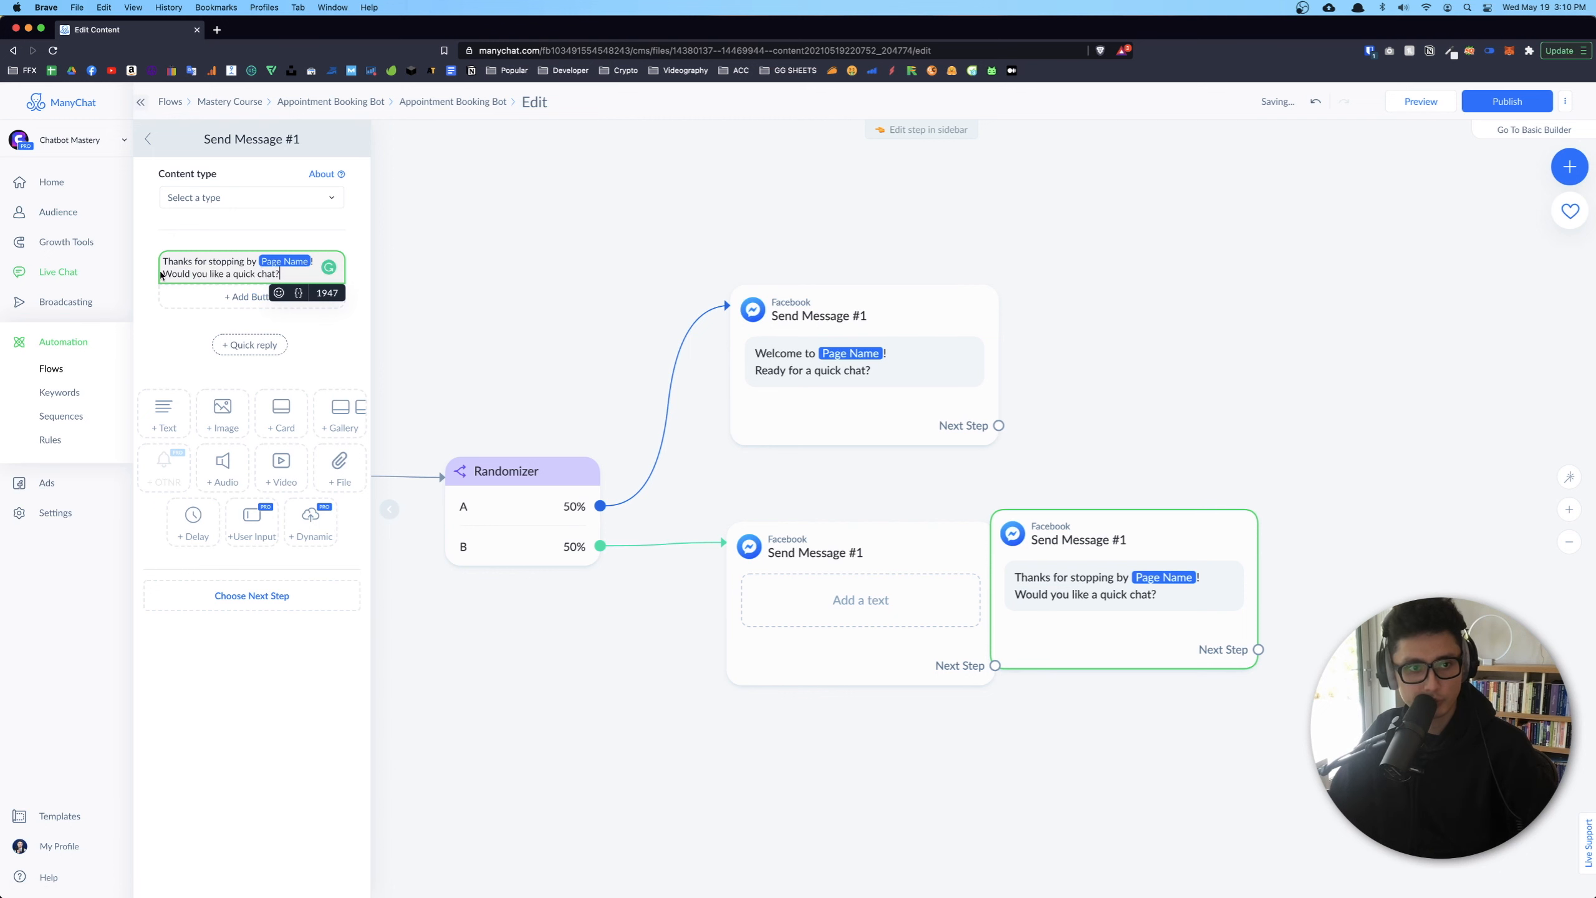
left_click(293, 274)
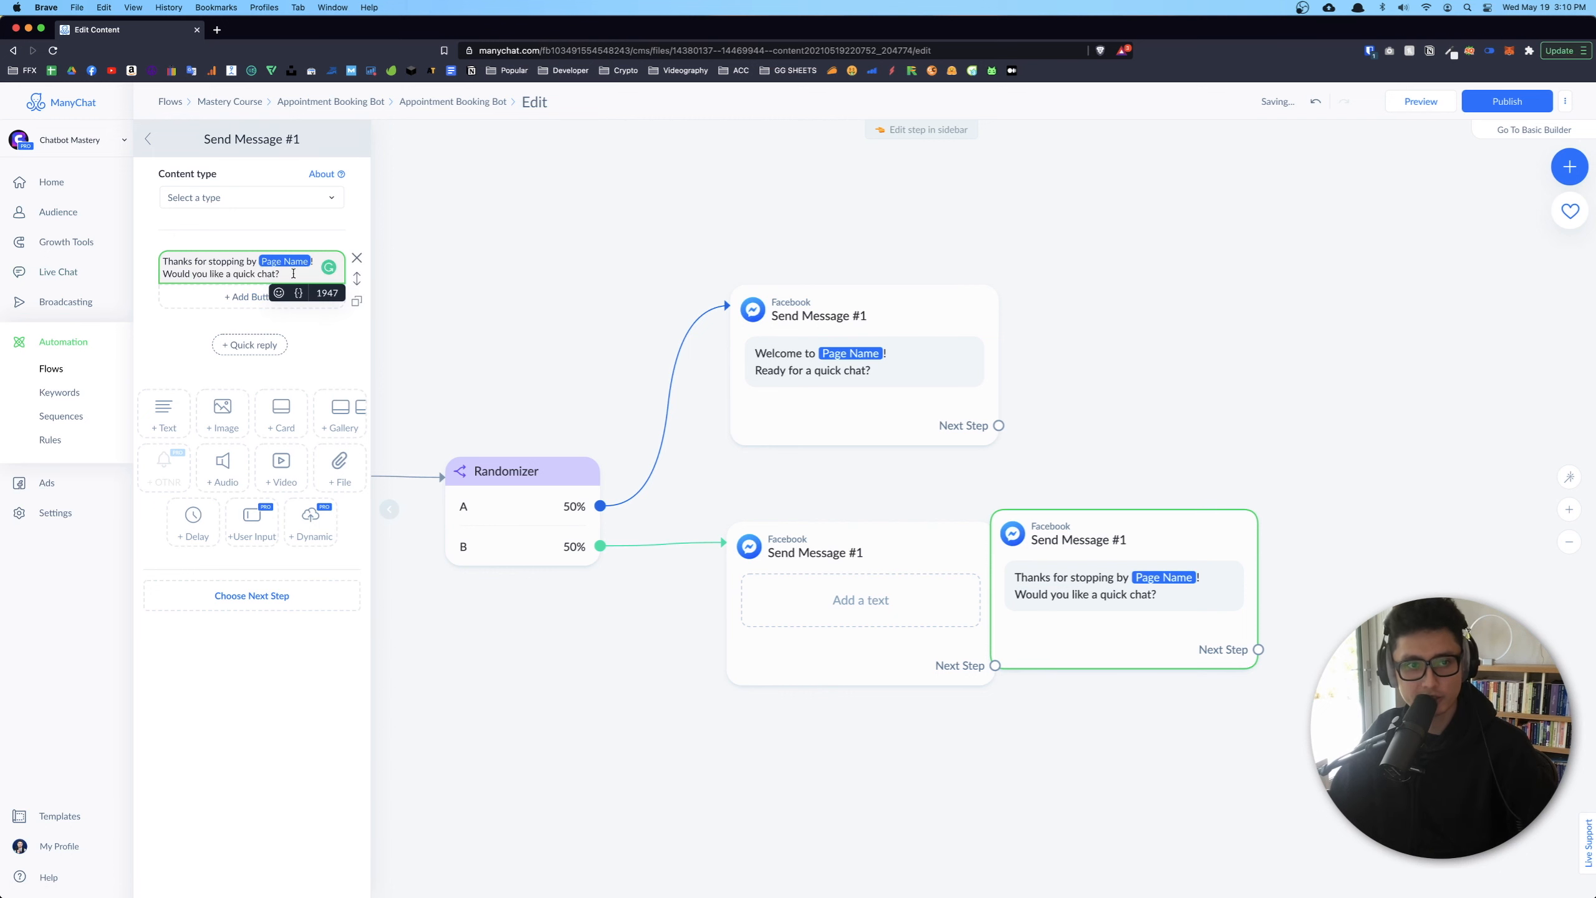
Delete the empty variation B message and connect variation B to the "Thanks for stopping by" message instead
left_click(198, 332)
left_click(893, 610)
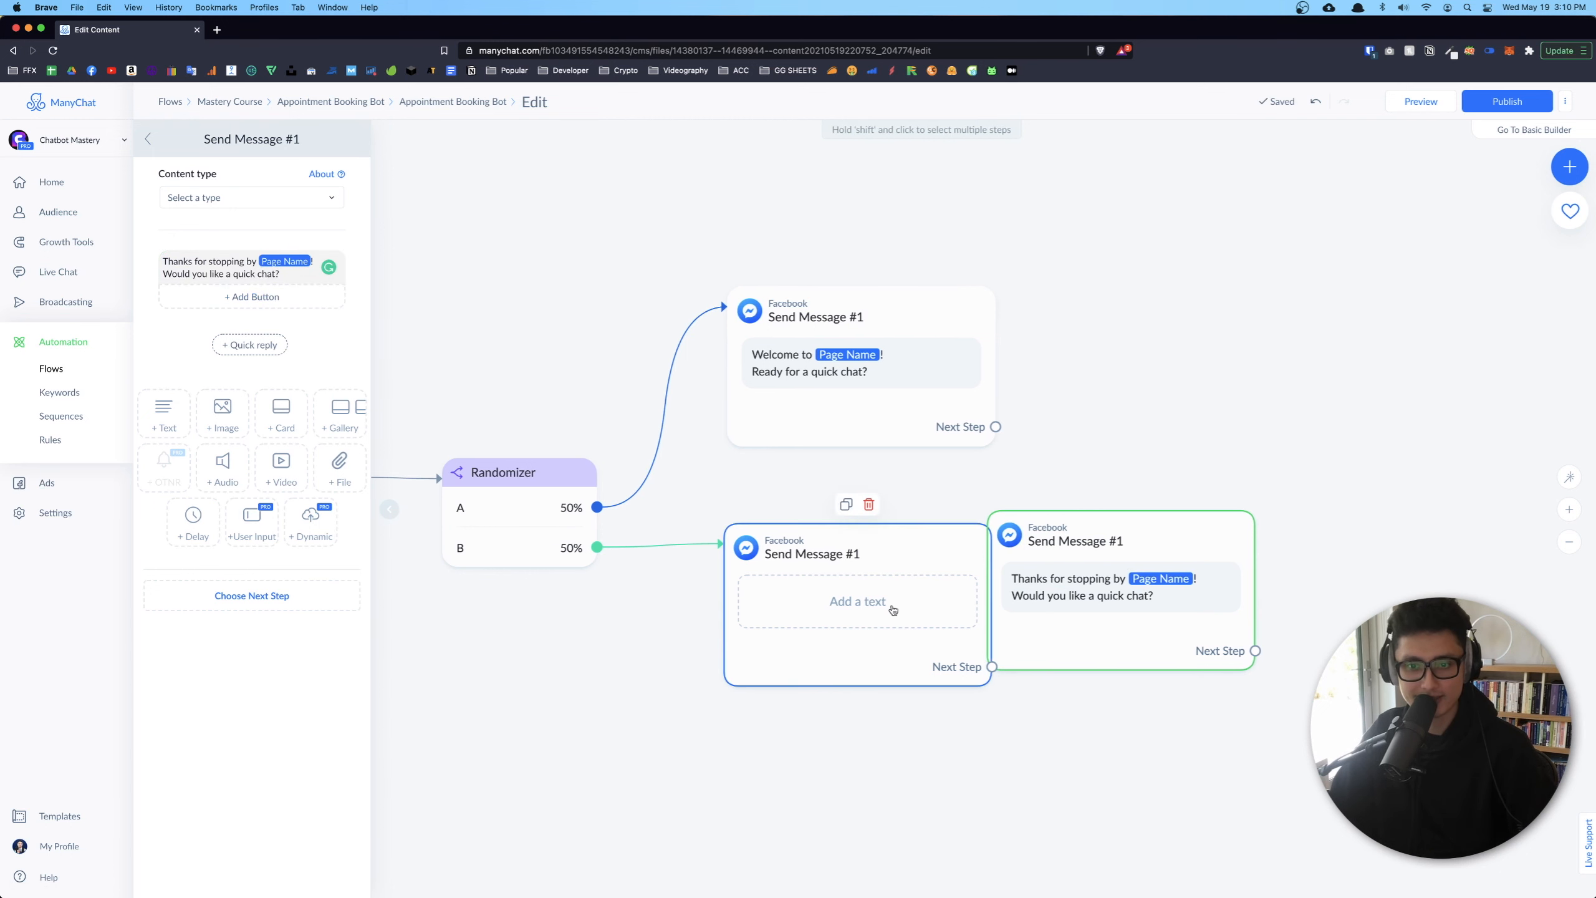
left_click(870, 507)
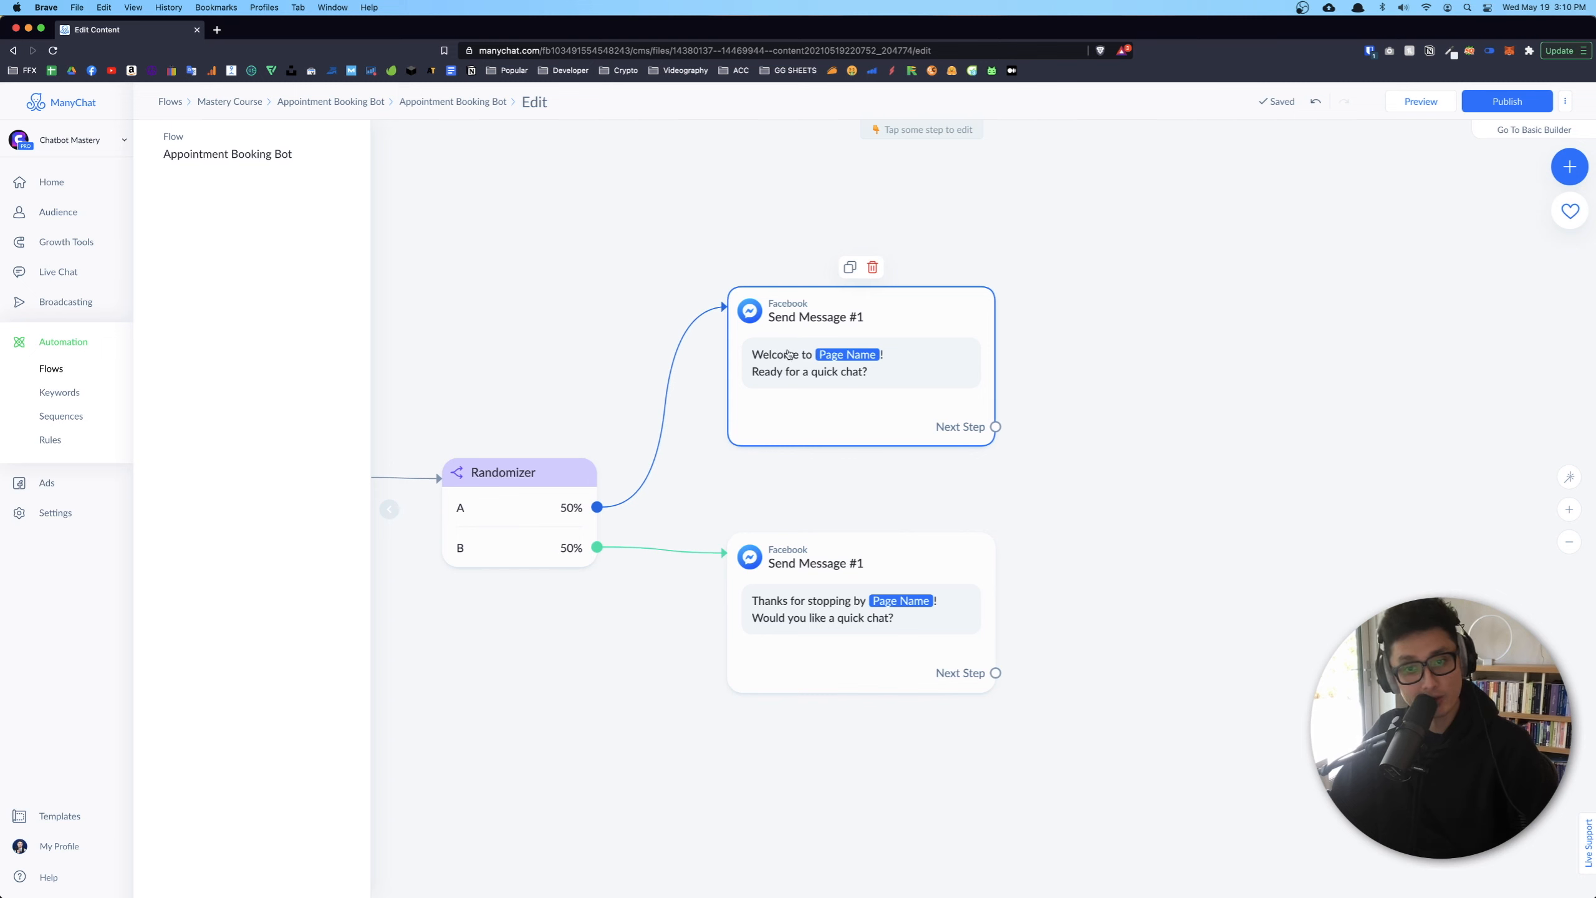
Shorten both variation messages to their first line and connect them to one new shared Facebook message
scroll(1037, 604, "down", 5)
left_click_drag(1206, 605, 1062, 614)
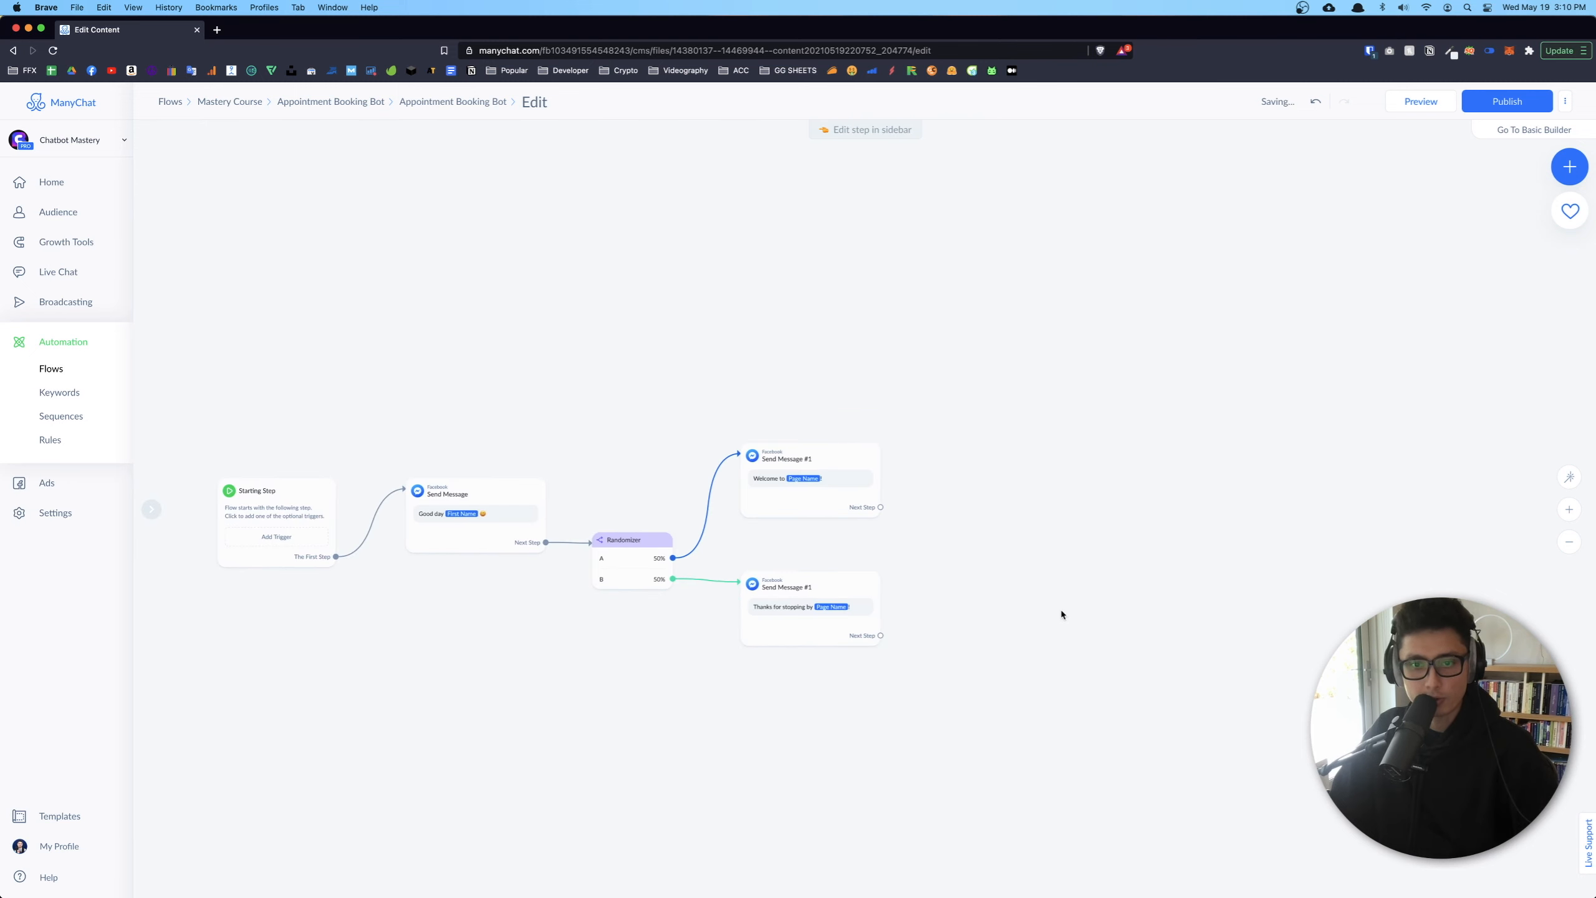
scroll(853, 546, "up", 4)
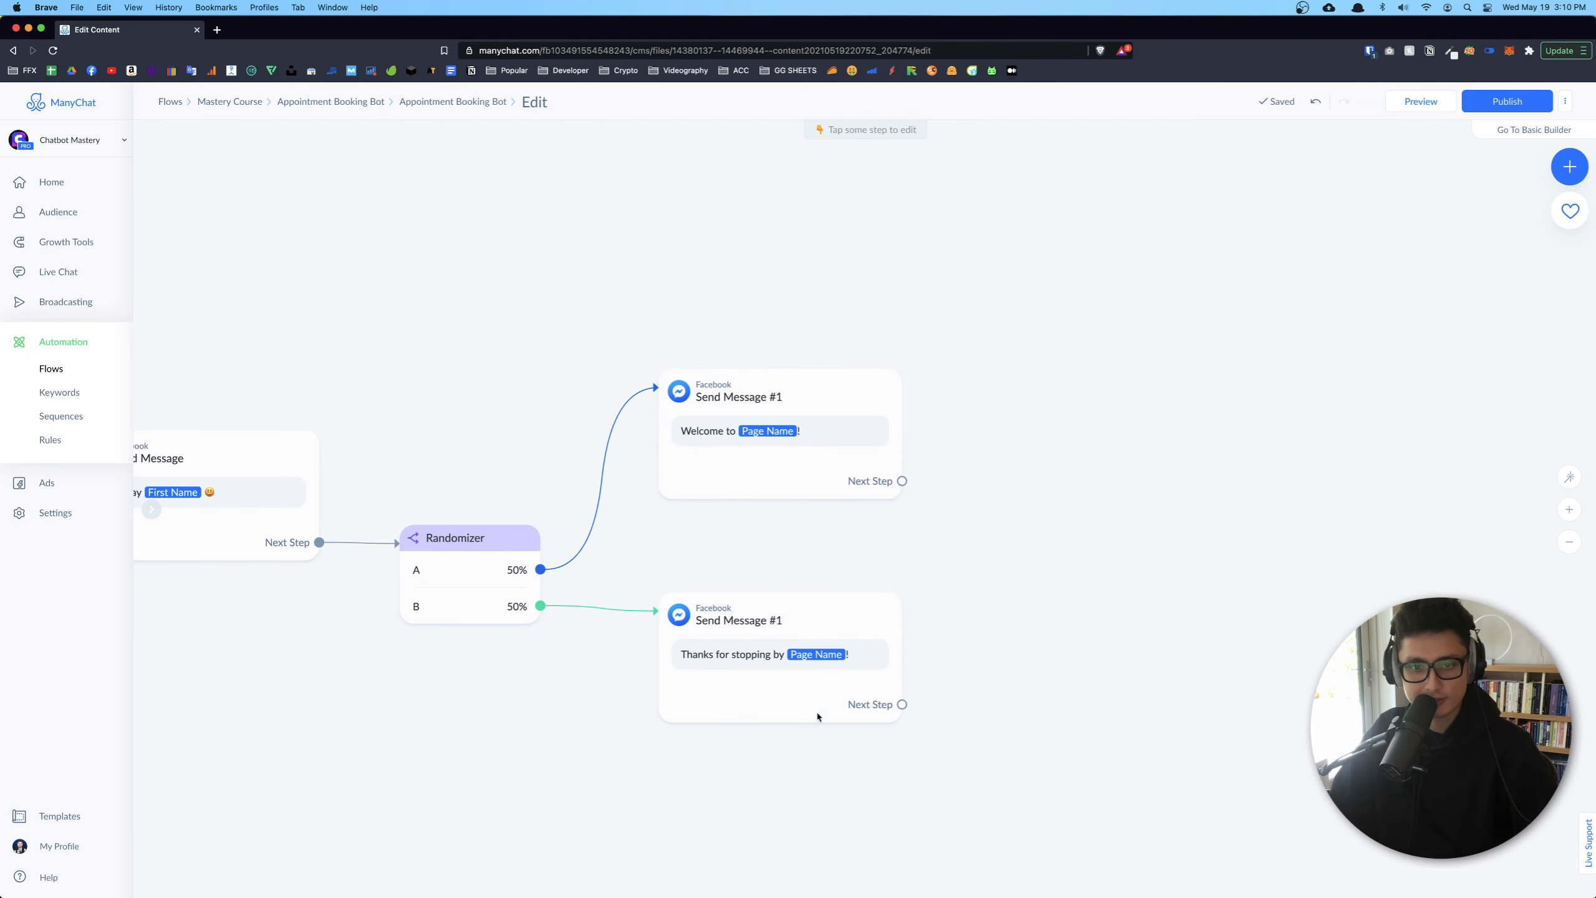
left_click(902, 481)
left_click(1117, 517)
left_click(1150, 335)
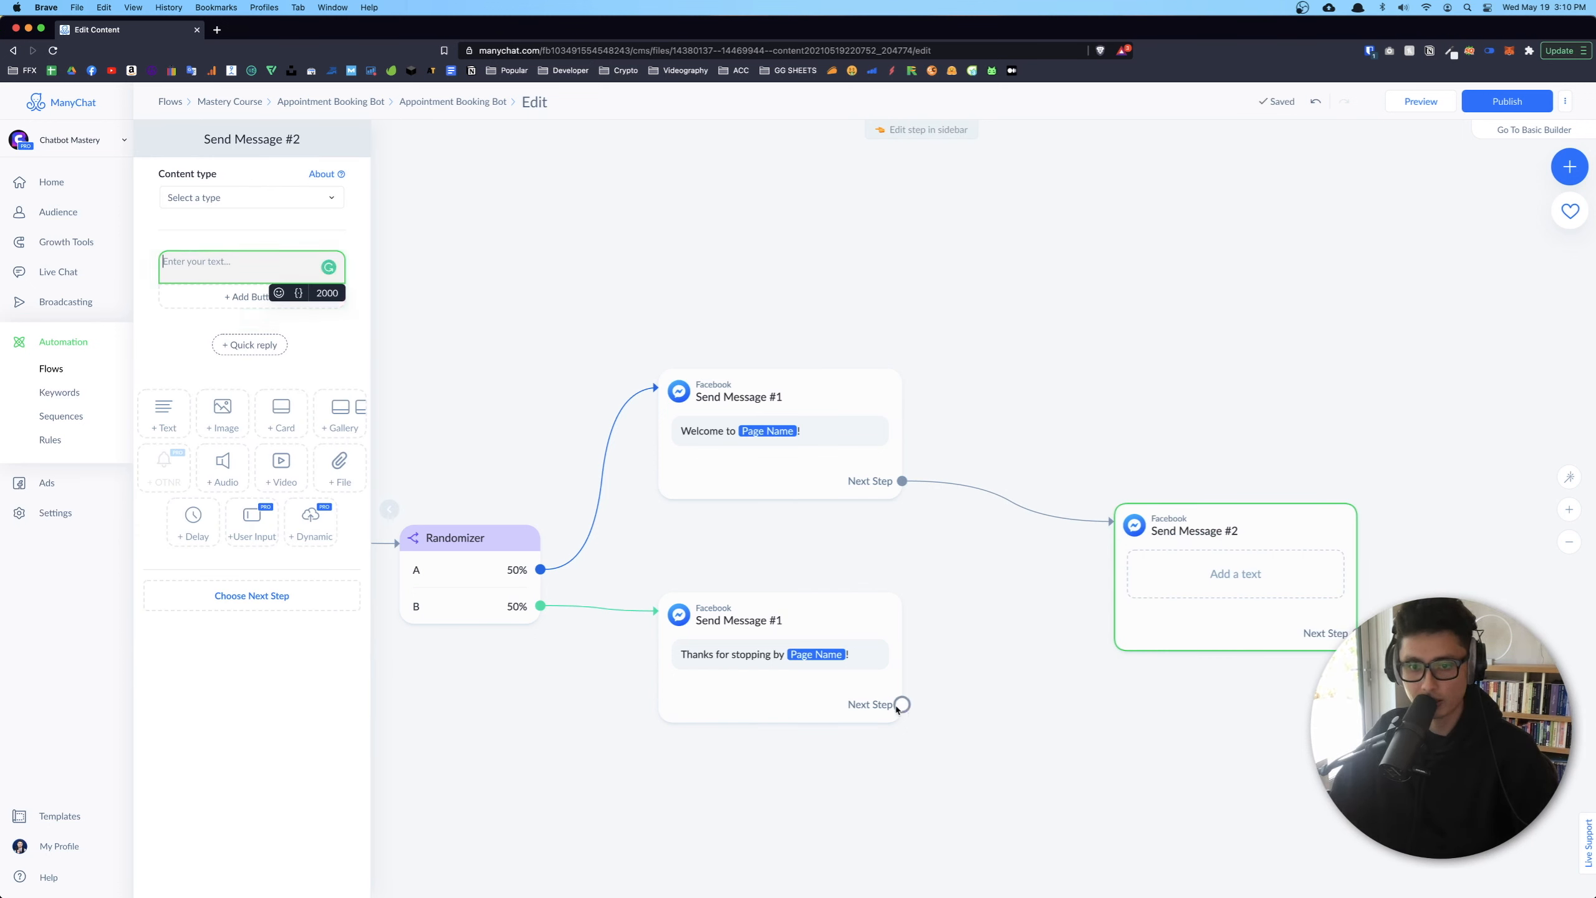
left_click(901, 704)
left_click(1151, 557)
Write the shared follow-up message as "Ready for a quick chat?"
left_click(243, 265)
type("Ready for a quick chat?")
left_click(1098, 829)
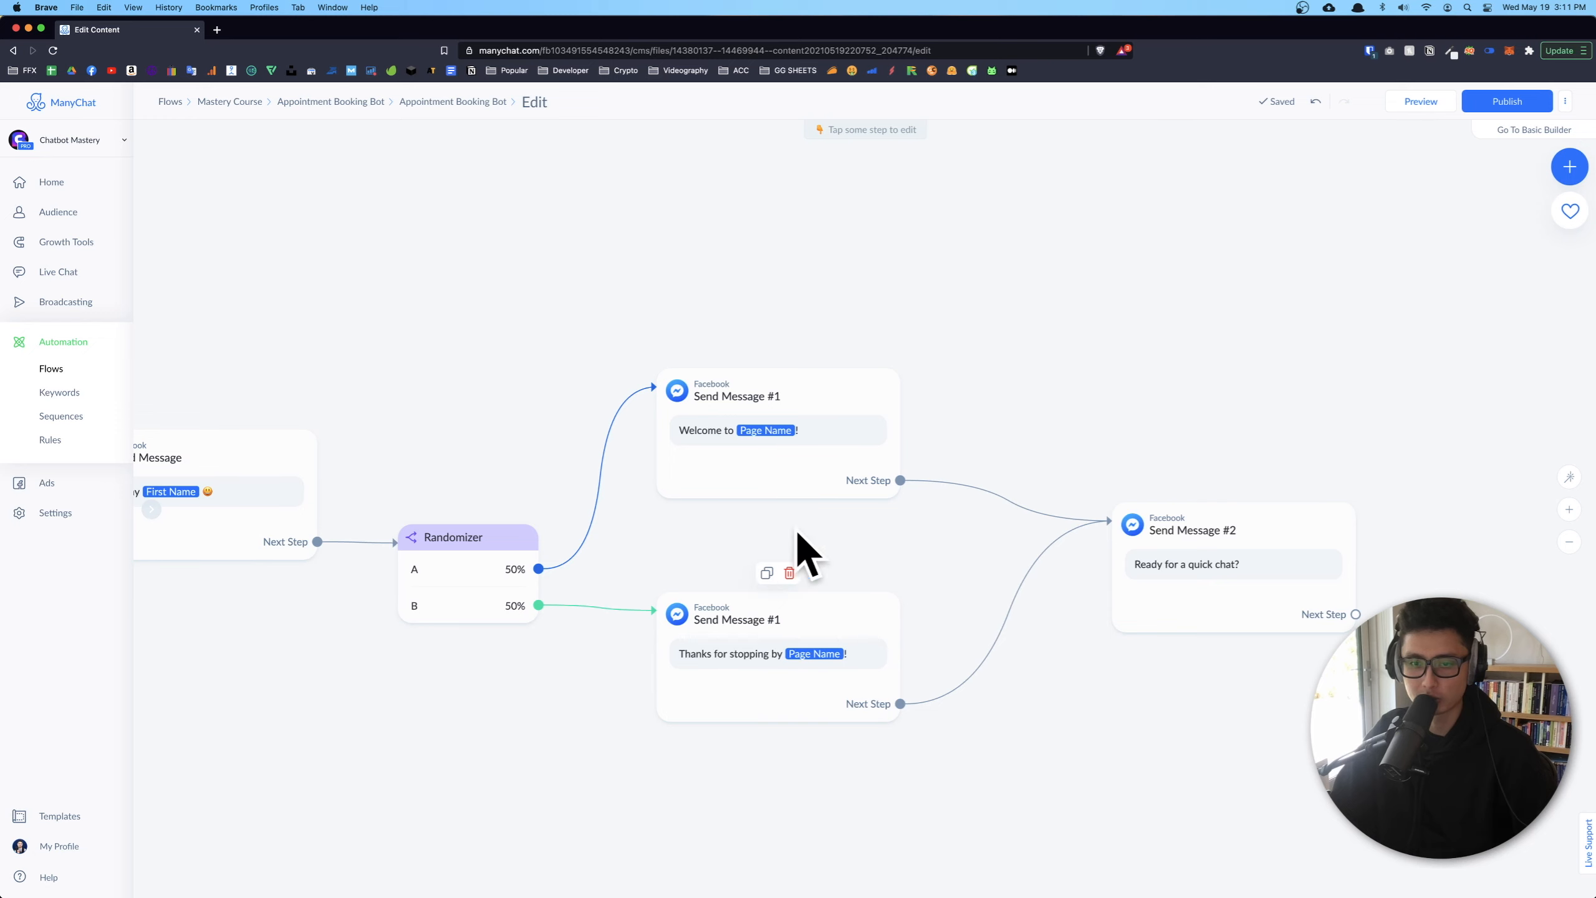
Add two quick replies, "Sure!" and "Not right now.", to the "Ready for a quick chat?" message
scroll(790, 563, "right", 8)
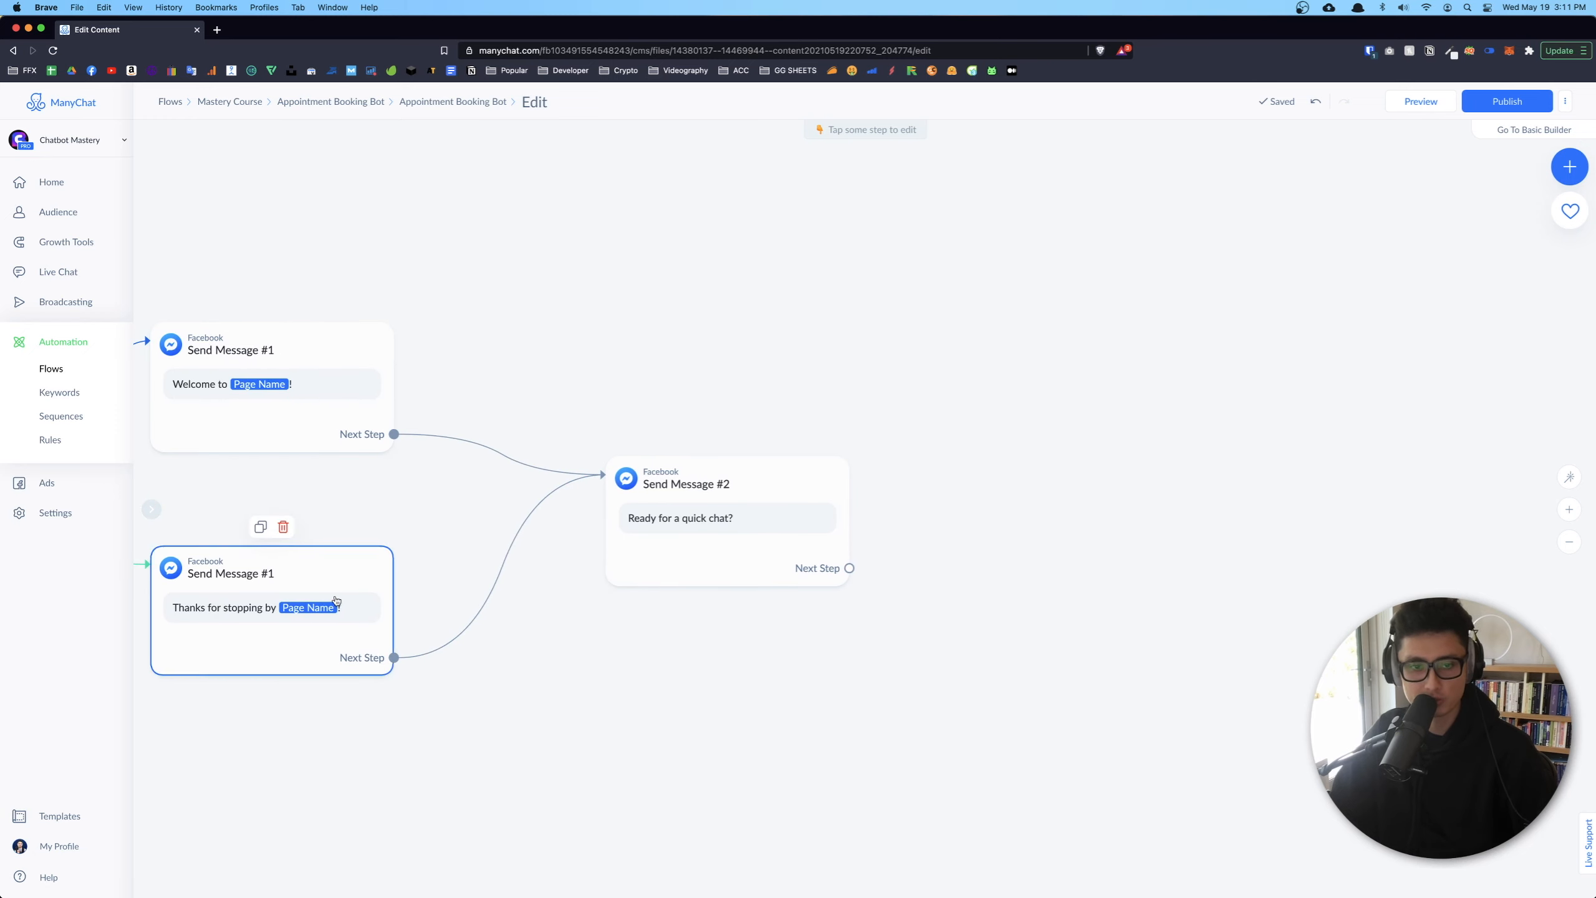
left_click(734, 555)
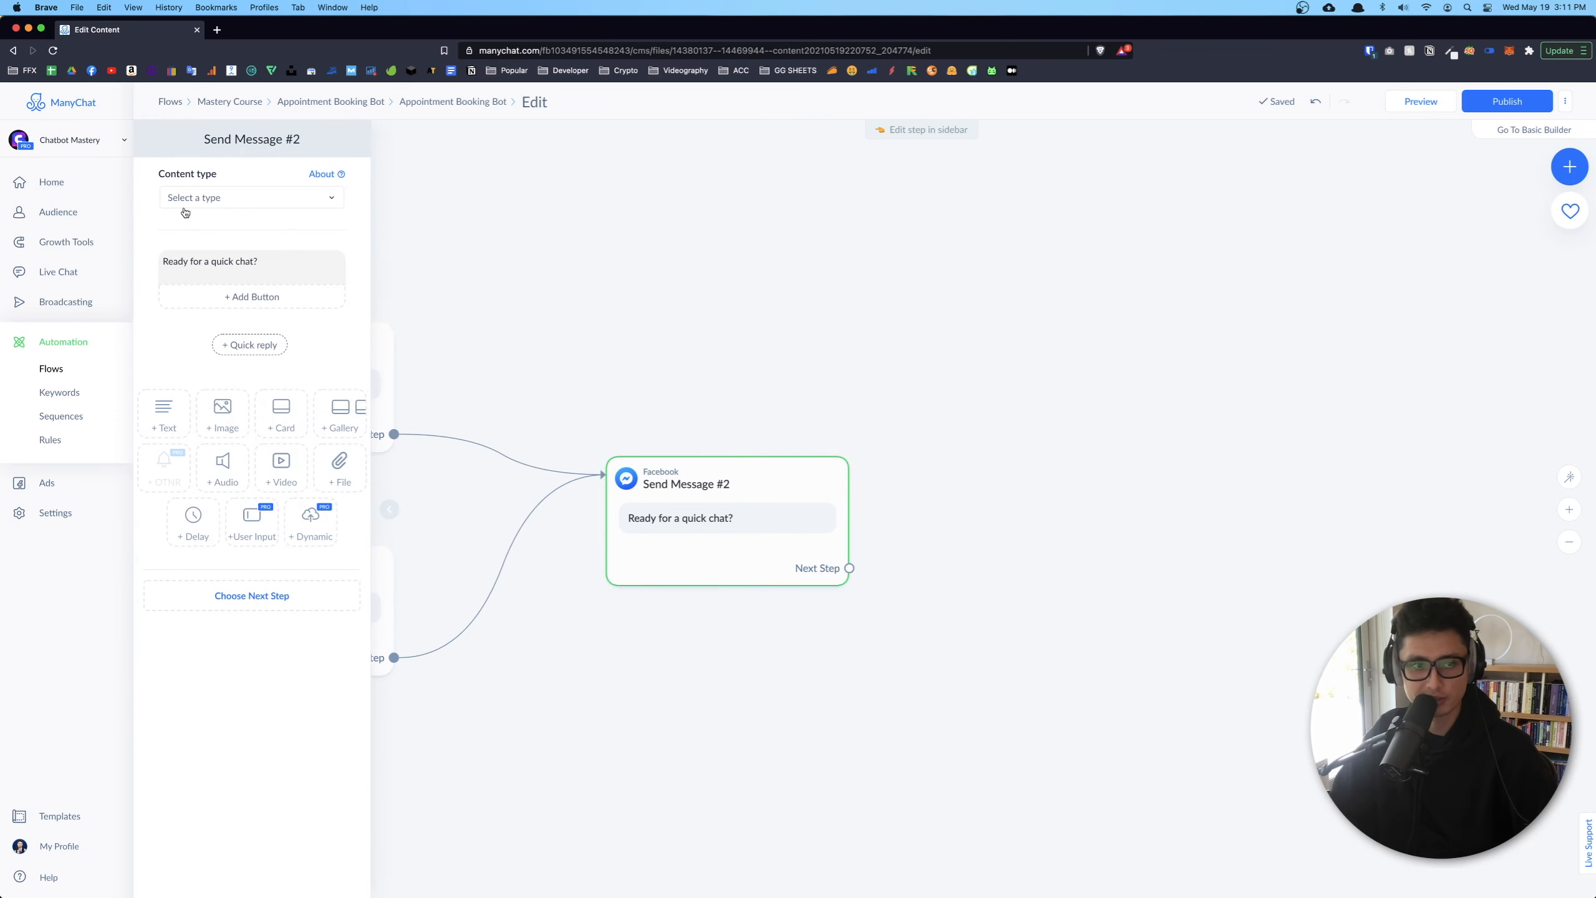
left_click(259, 347)
type("Sure!")
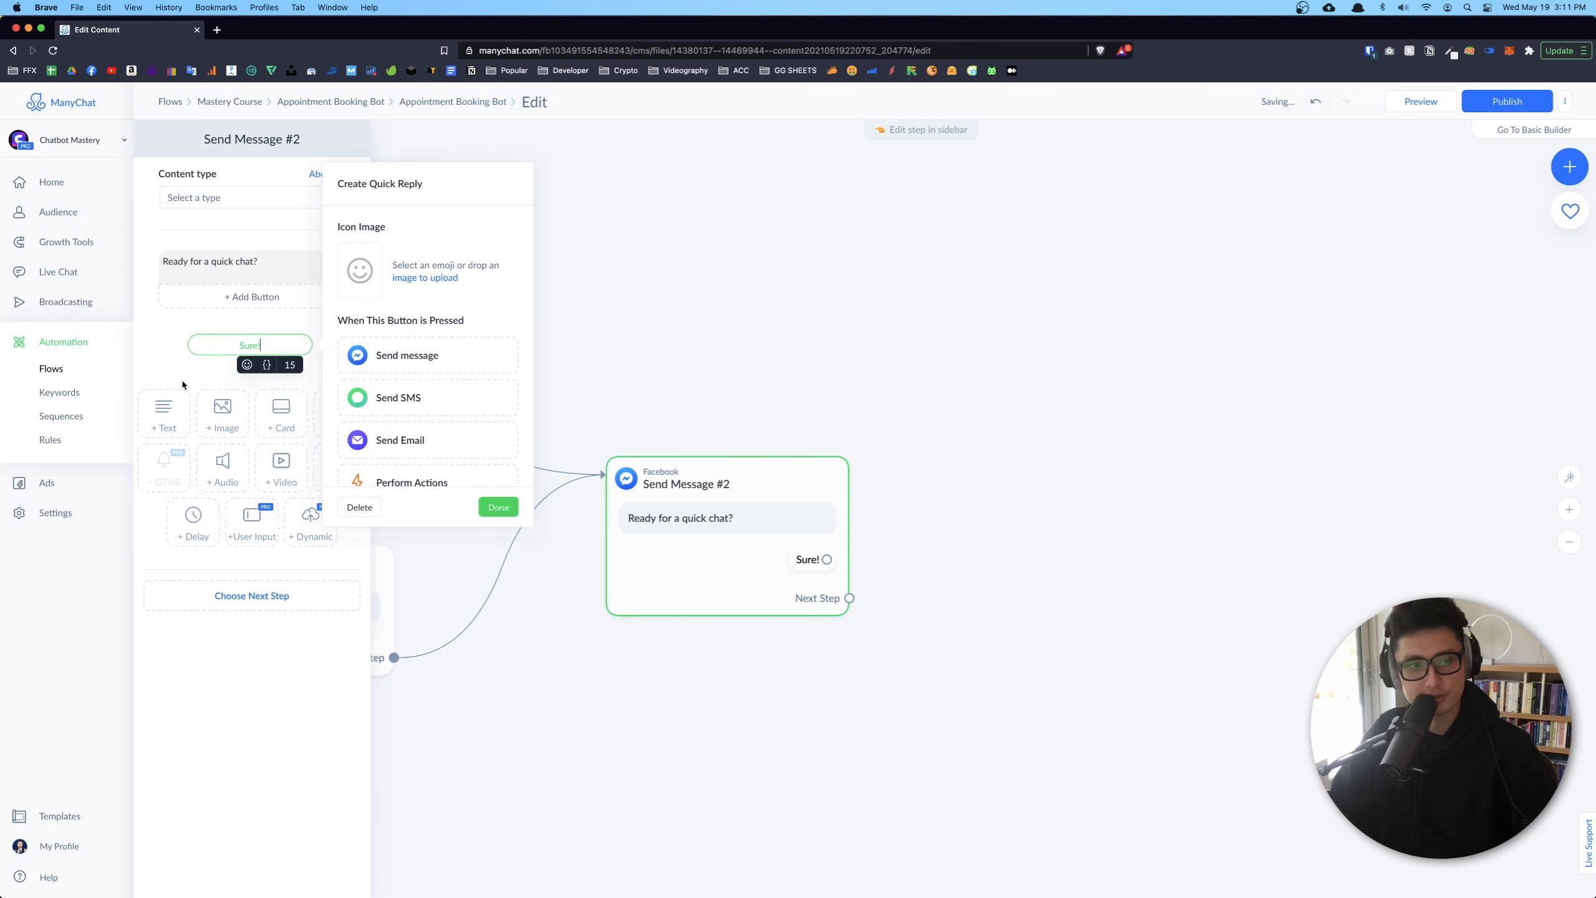
left_click(182, 385)
left_click(249, 372)
type("N")
type("o thanks.")
left_click(1133, 481)
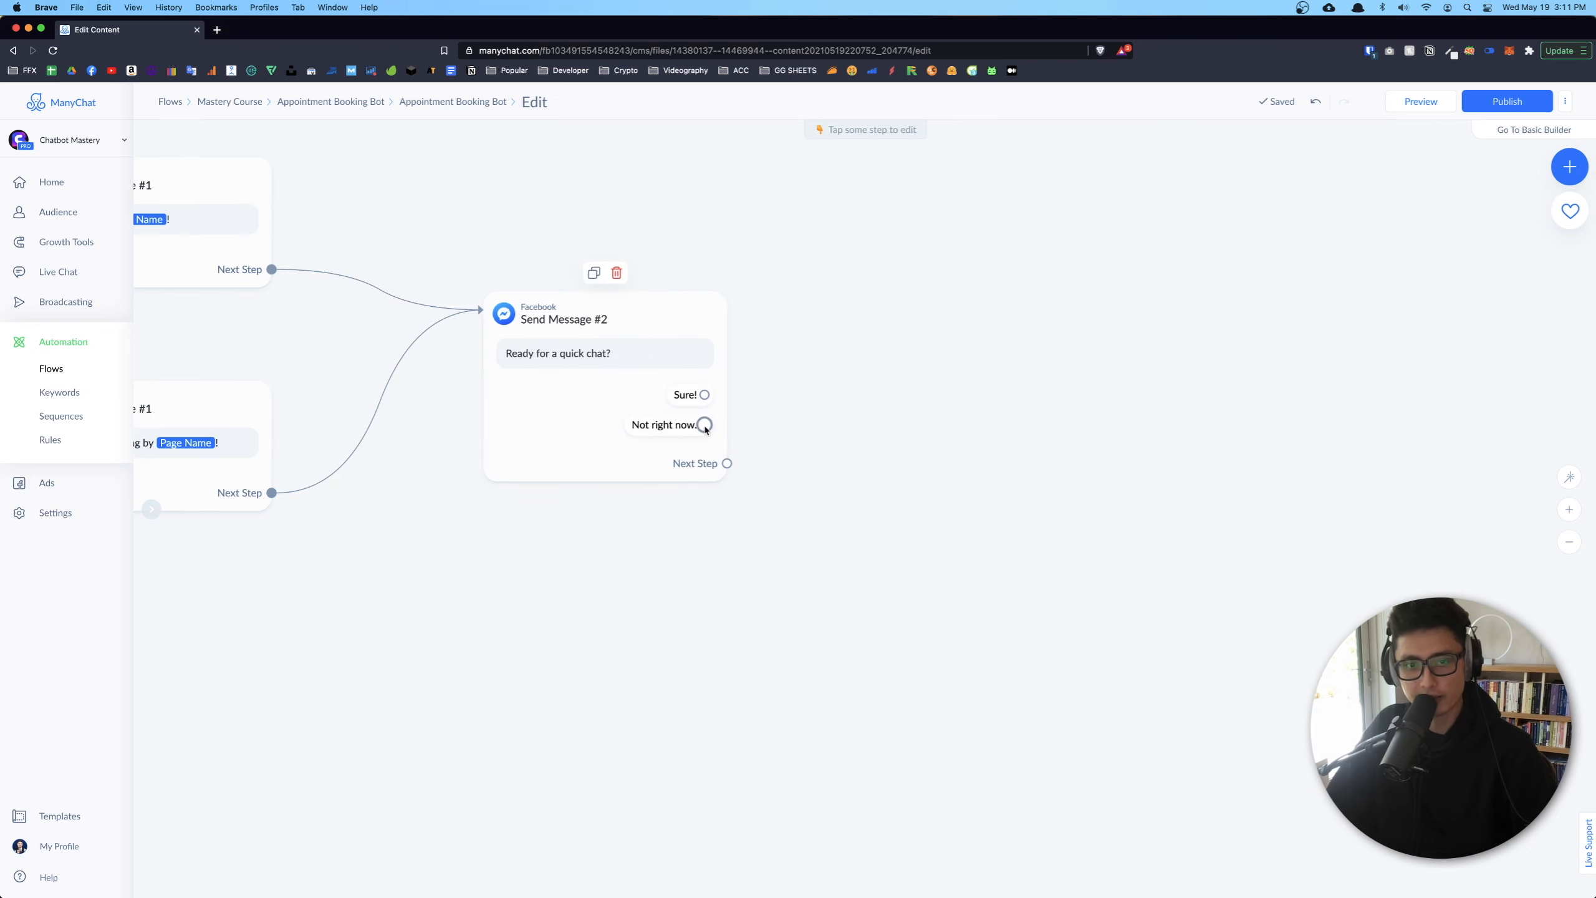
Connect "Not right now." to a new Facebook message with texts "No problem!" and "Thank you for visiting us! Please feel free to contact us if you have any questions."
left_click_drag(704, 425, 819, 595)
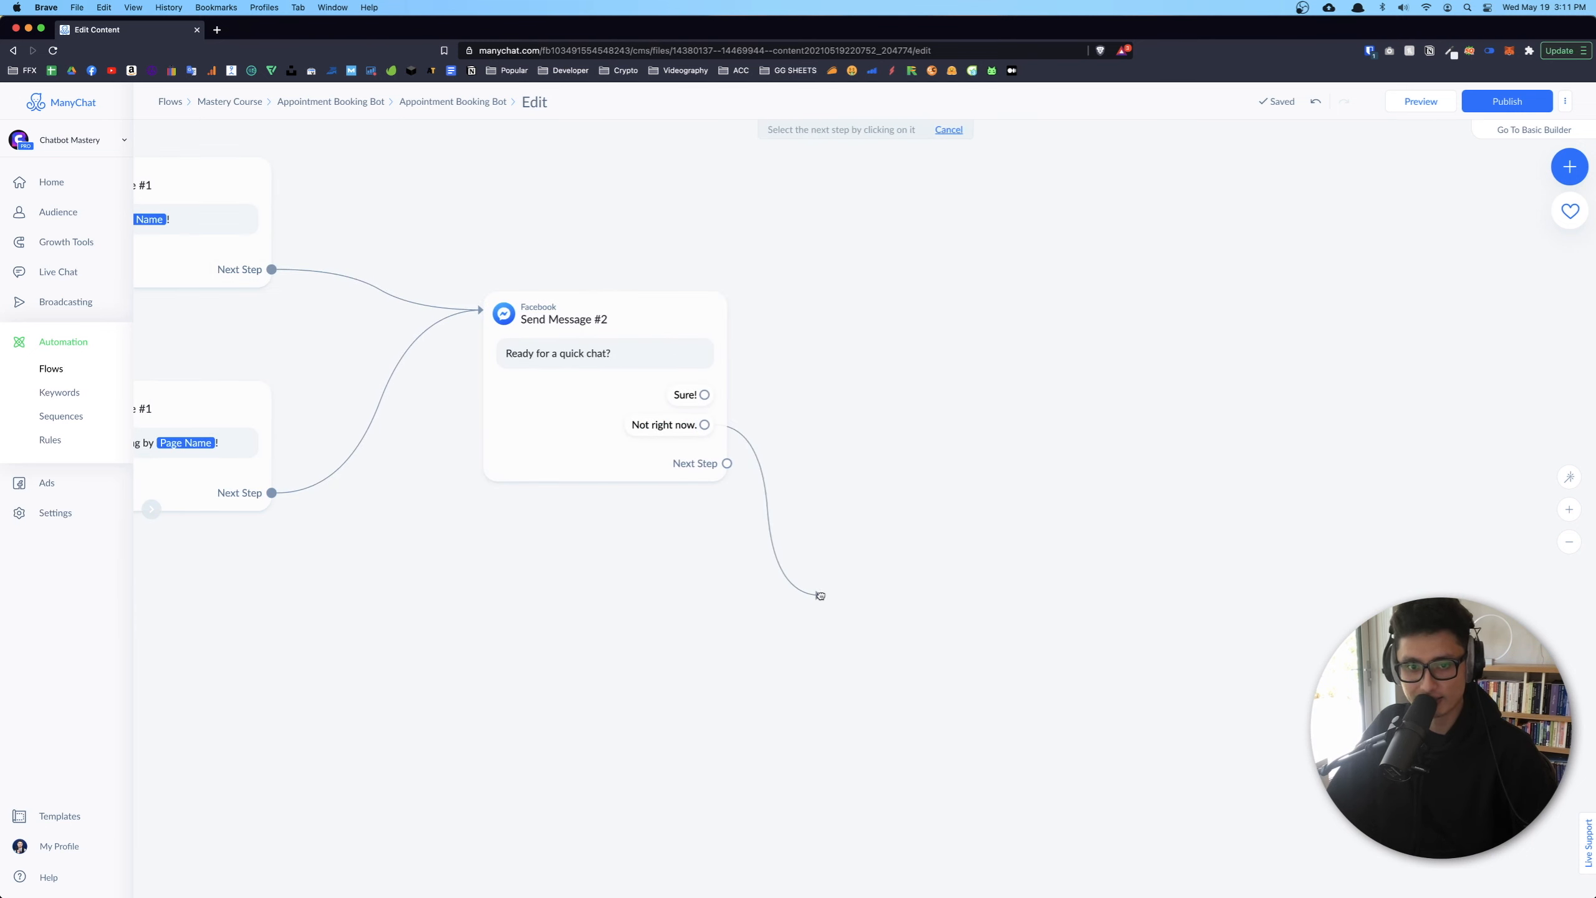
left_click(878, 409)
left_click(223, 270)
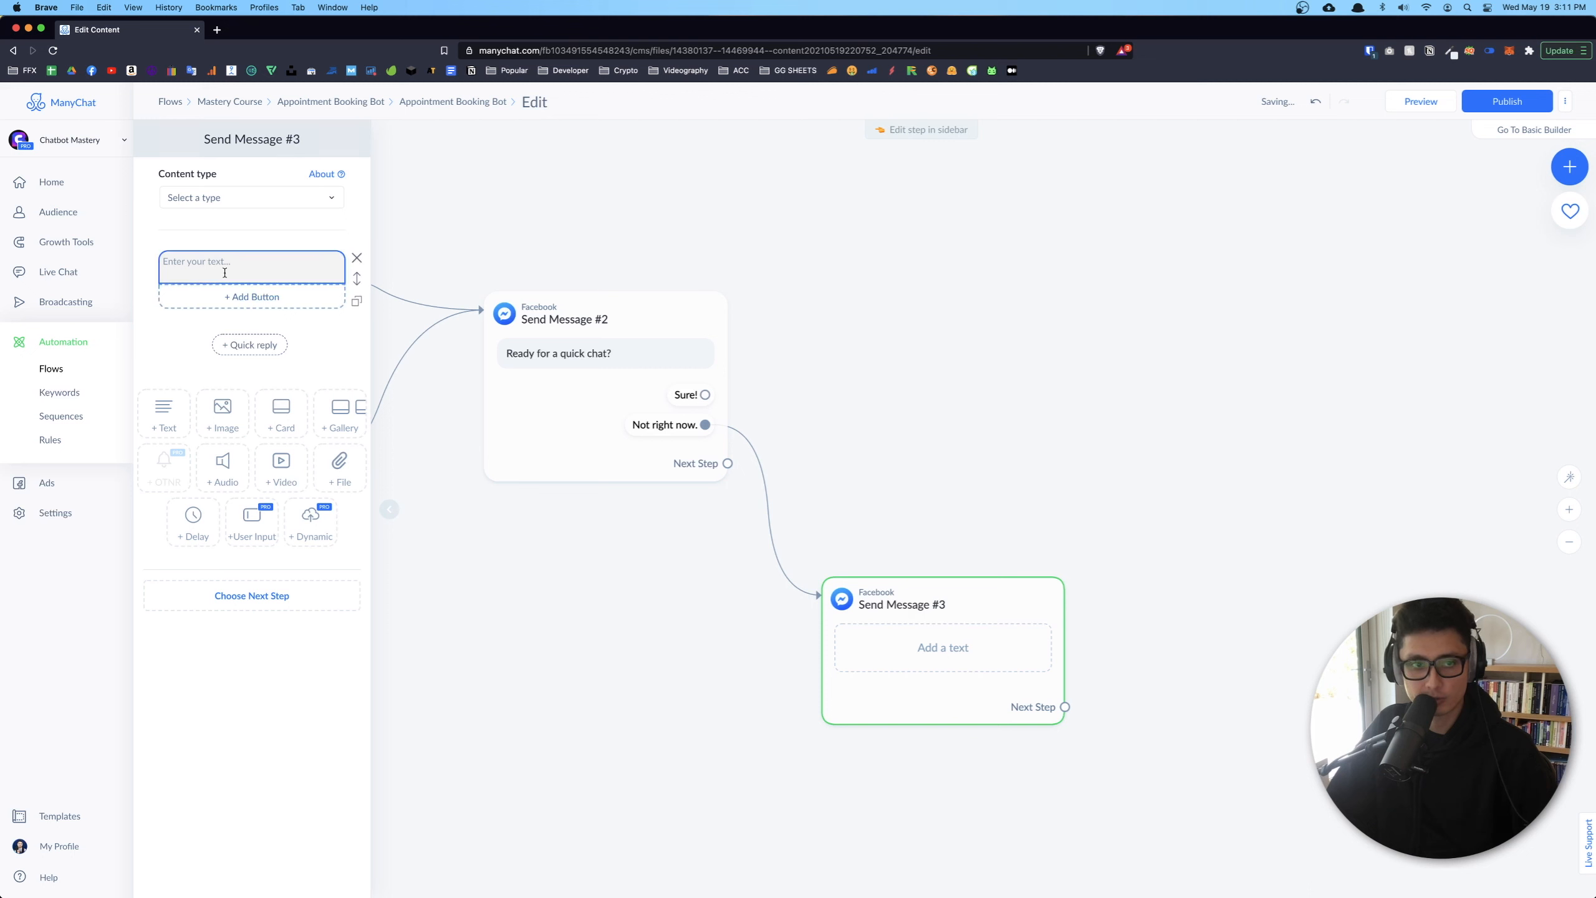
type("No pr")
type("oblem!")
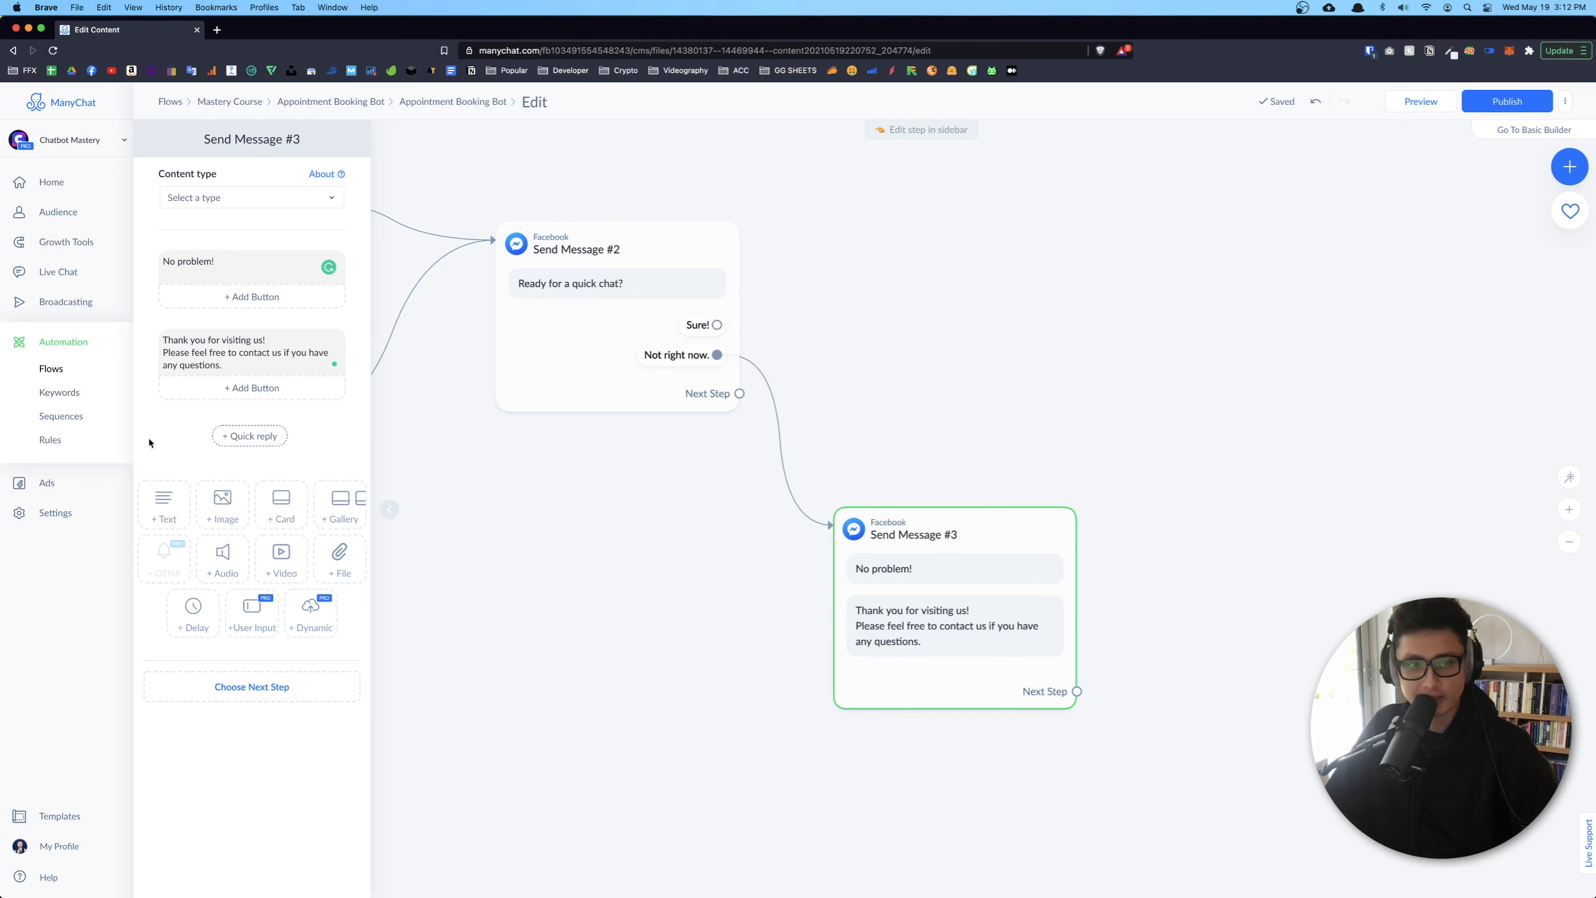
Add two buttons titled "Send Email" and "Live Chat" under the "Thank you for visiting us!" text
left_click(251, 388)
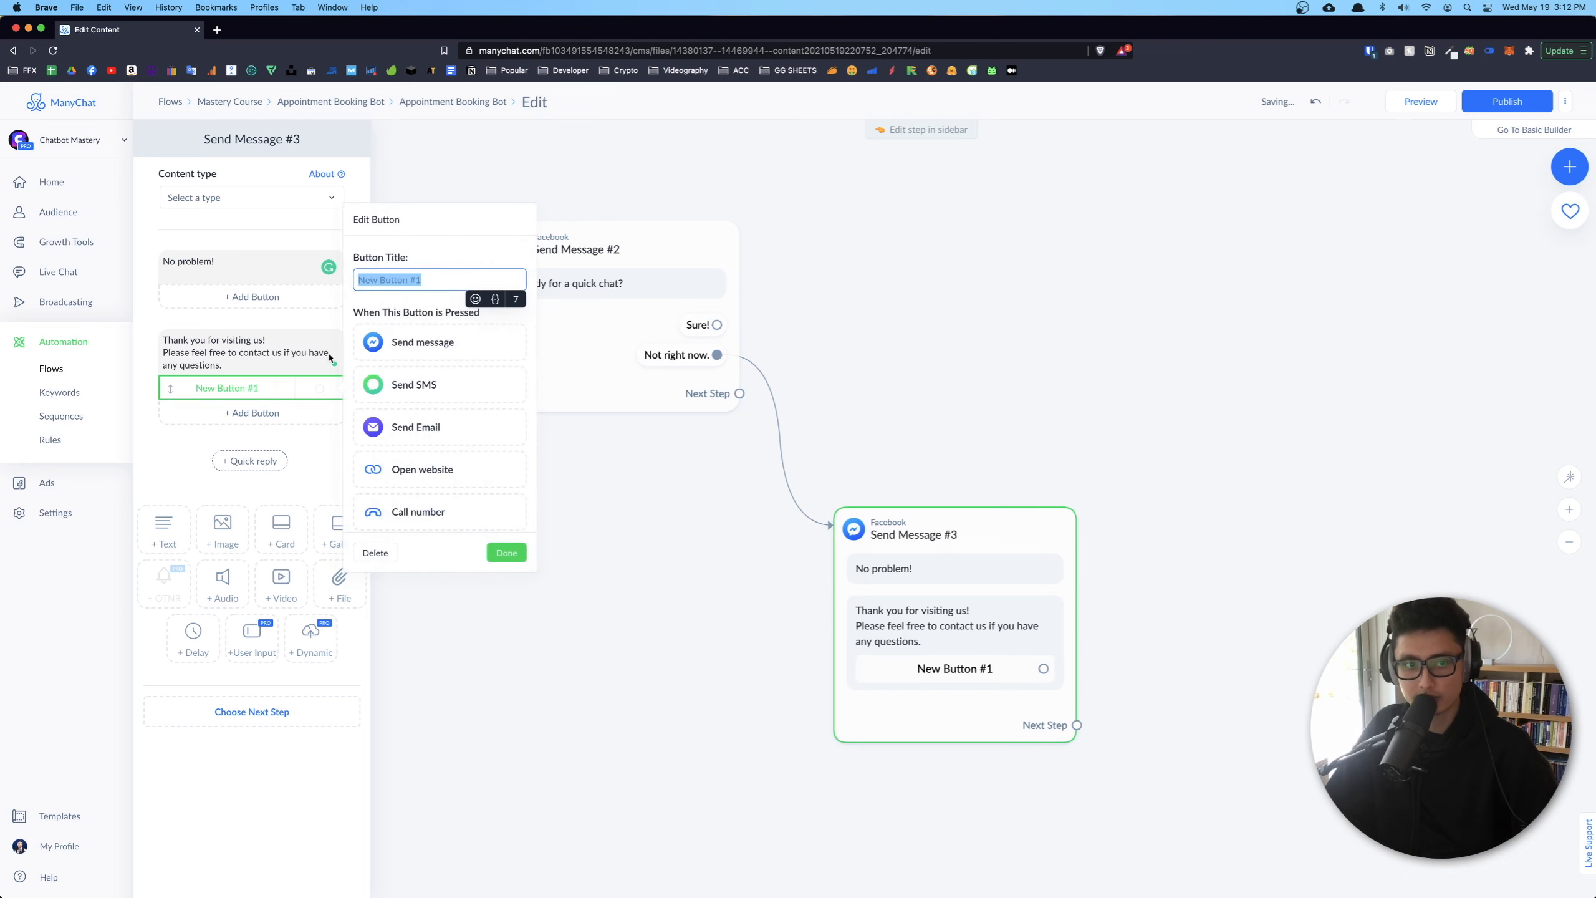
type("Send E")
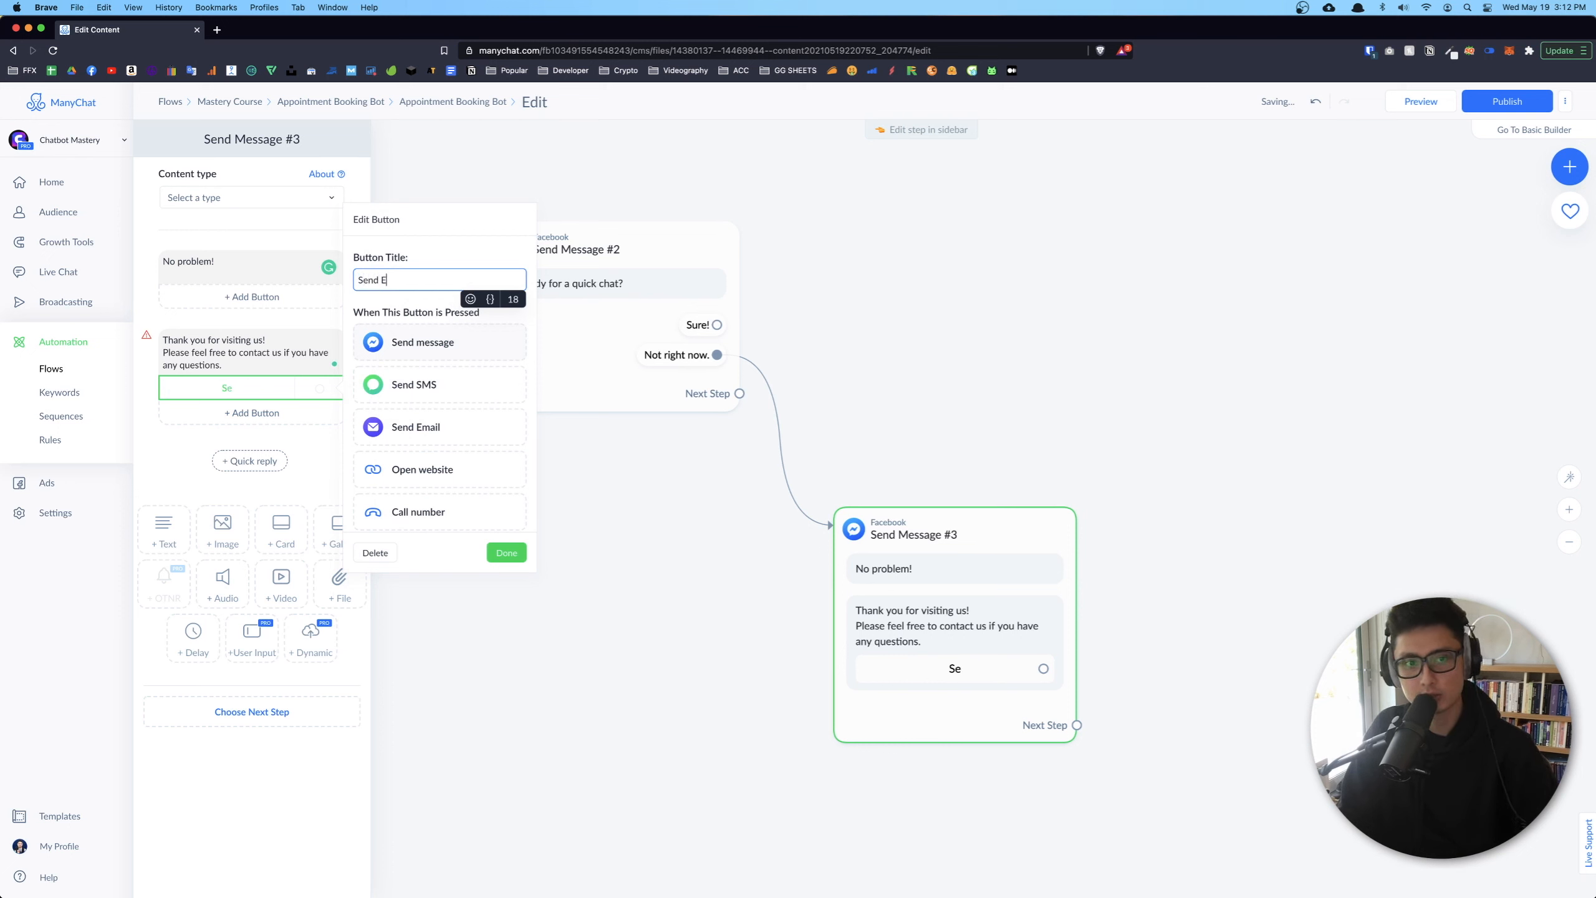
type("mail")
left_click(254, 413)
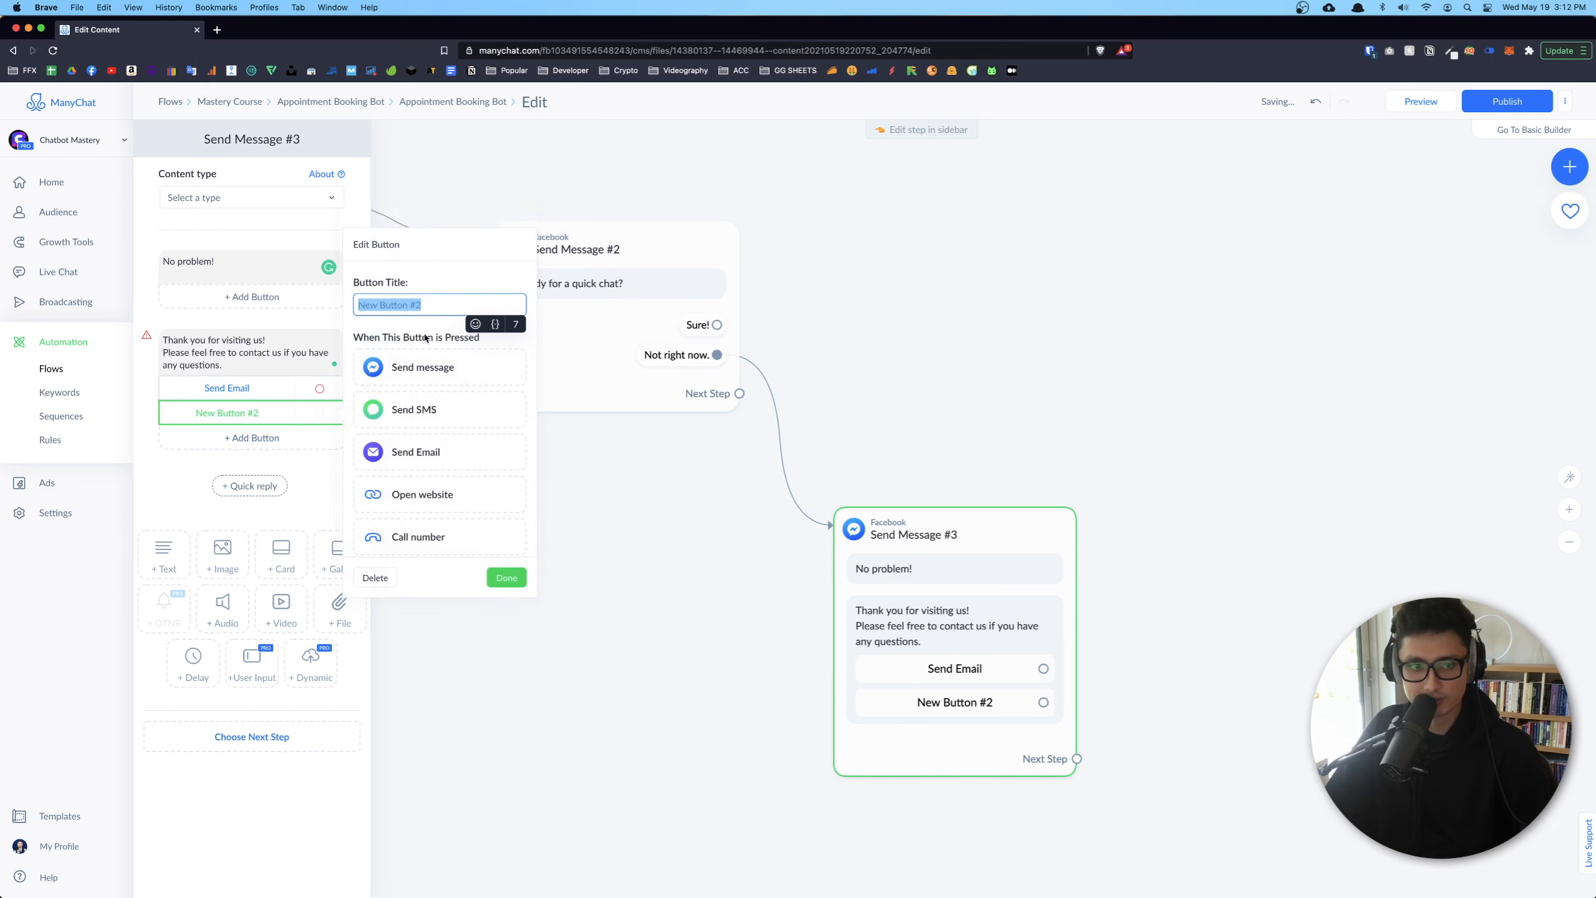
type("Live Chat")
key("Return")
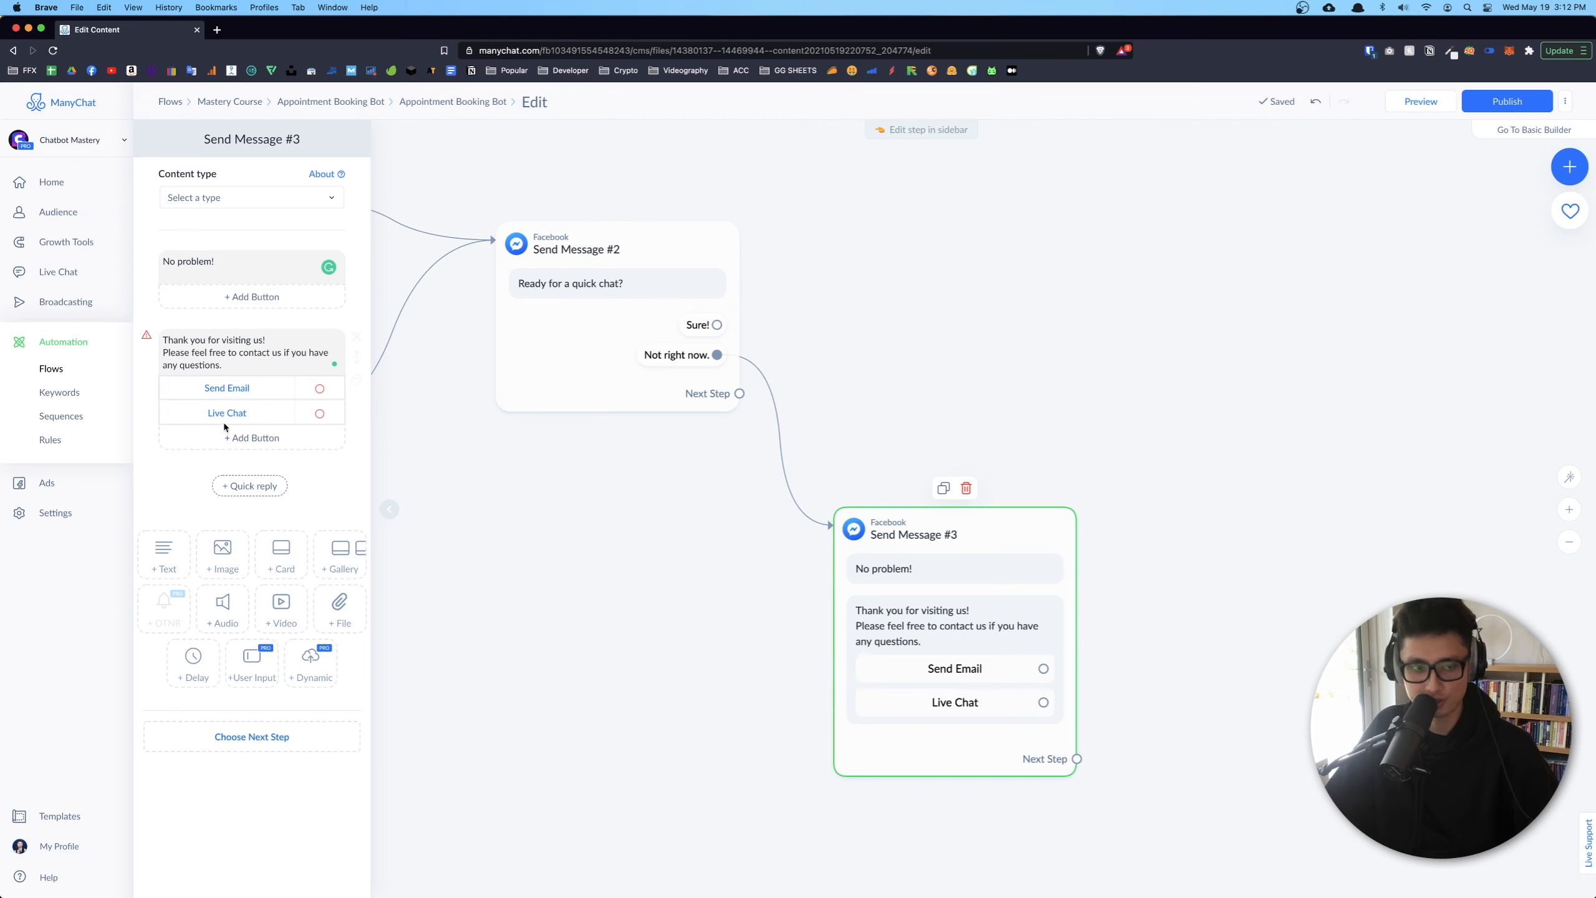
Delete the "Send Email" and "Live Chat" buttons from the thank-you text
left_click(246, 393)
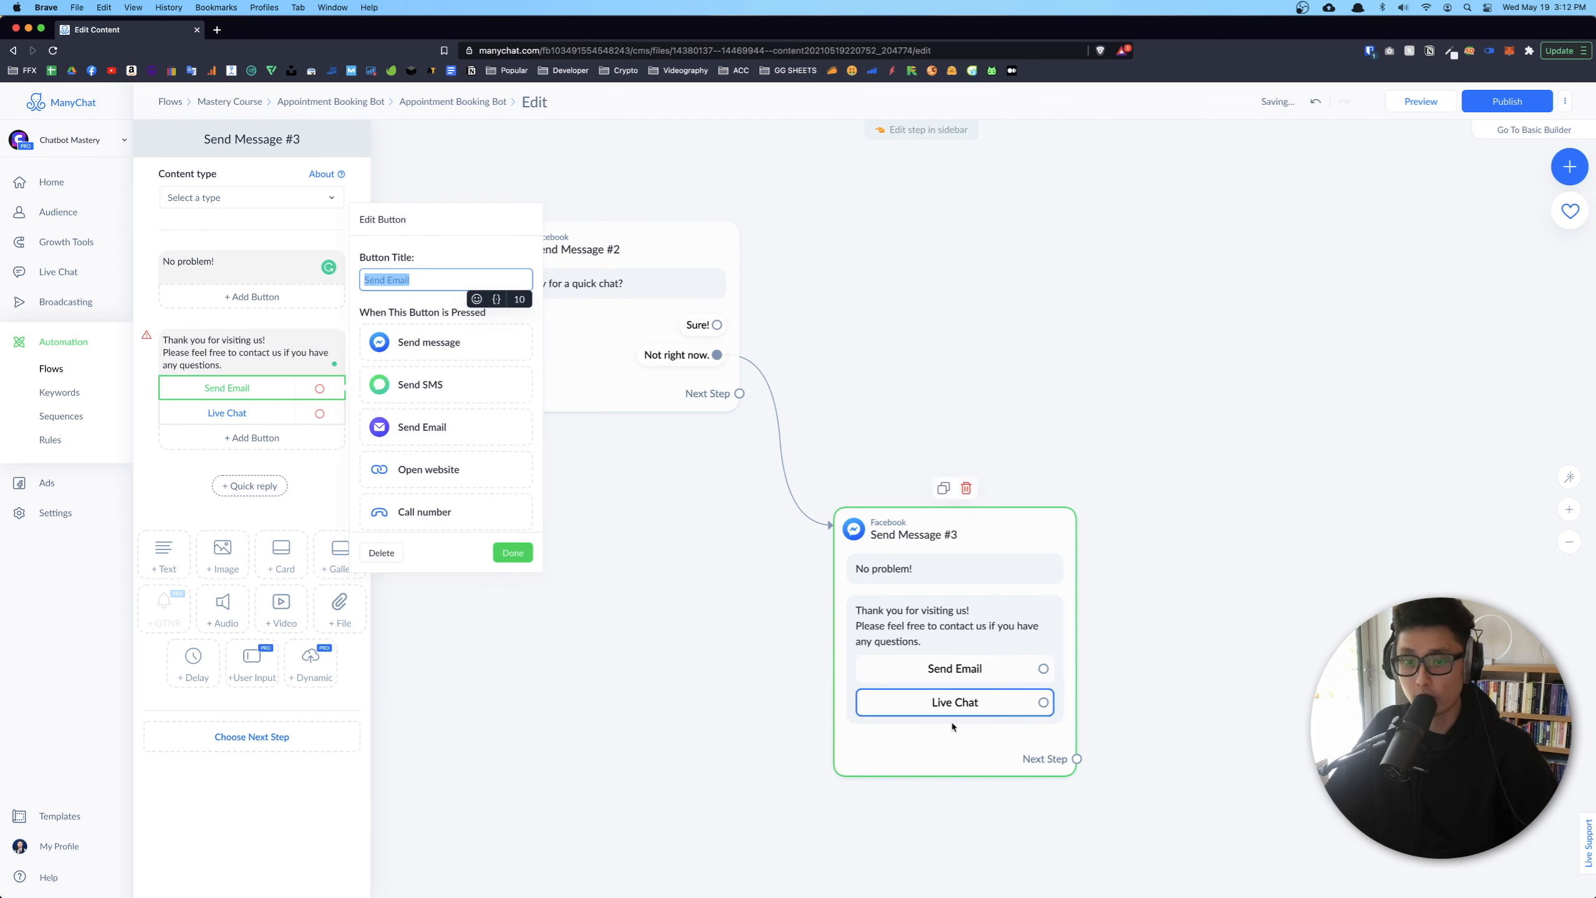
left_click(382, 553)
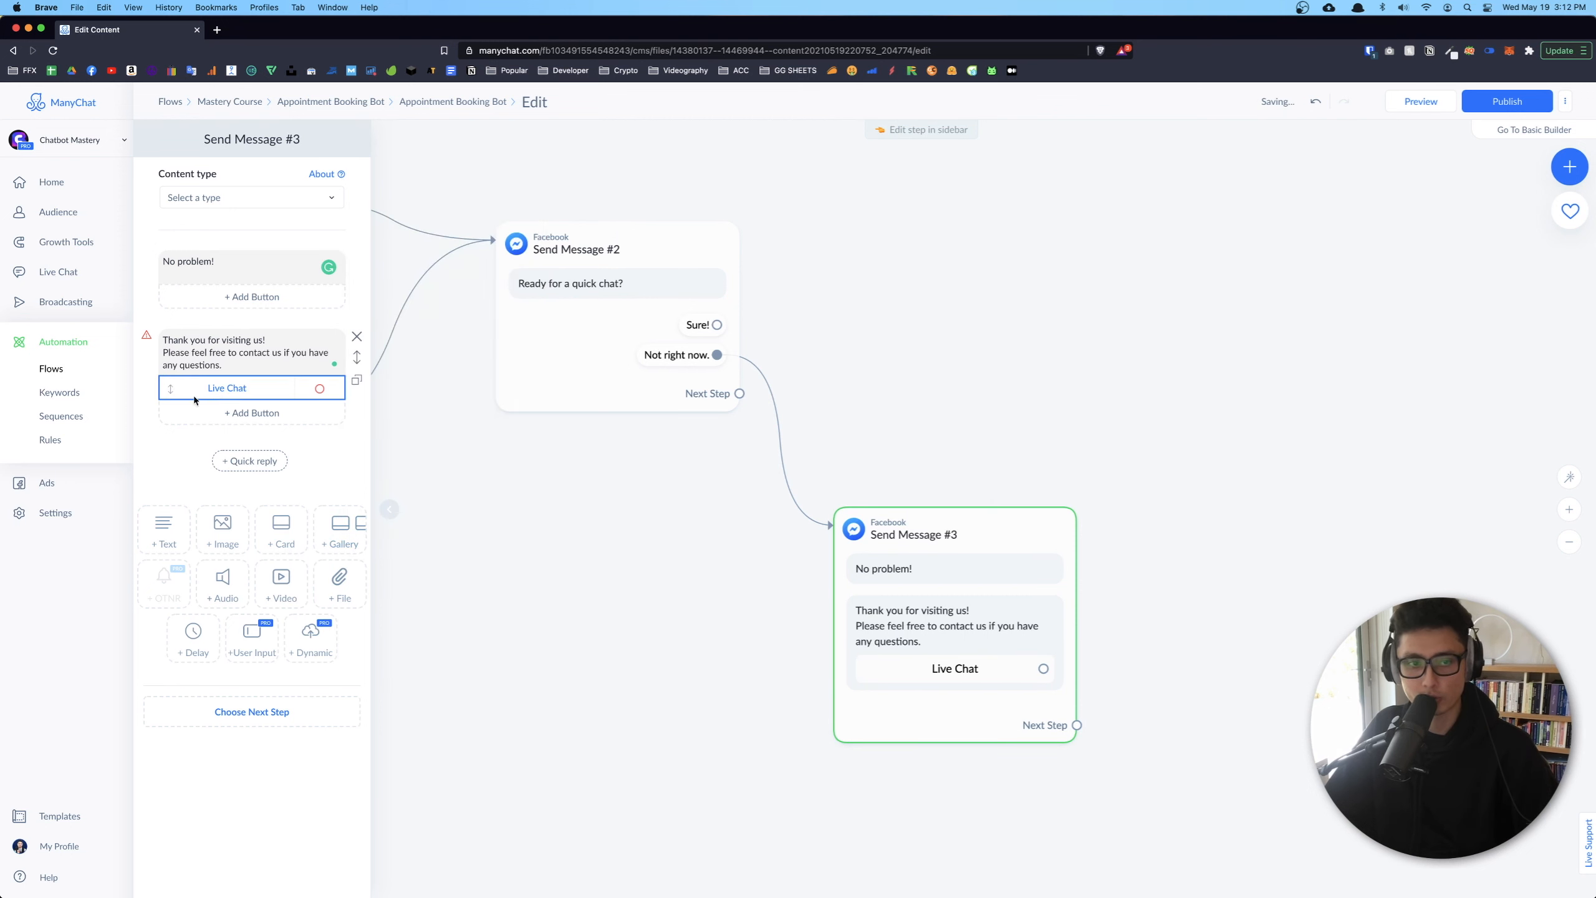
left_click(381, 552)
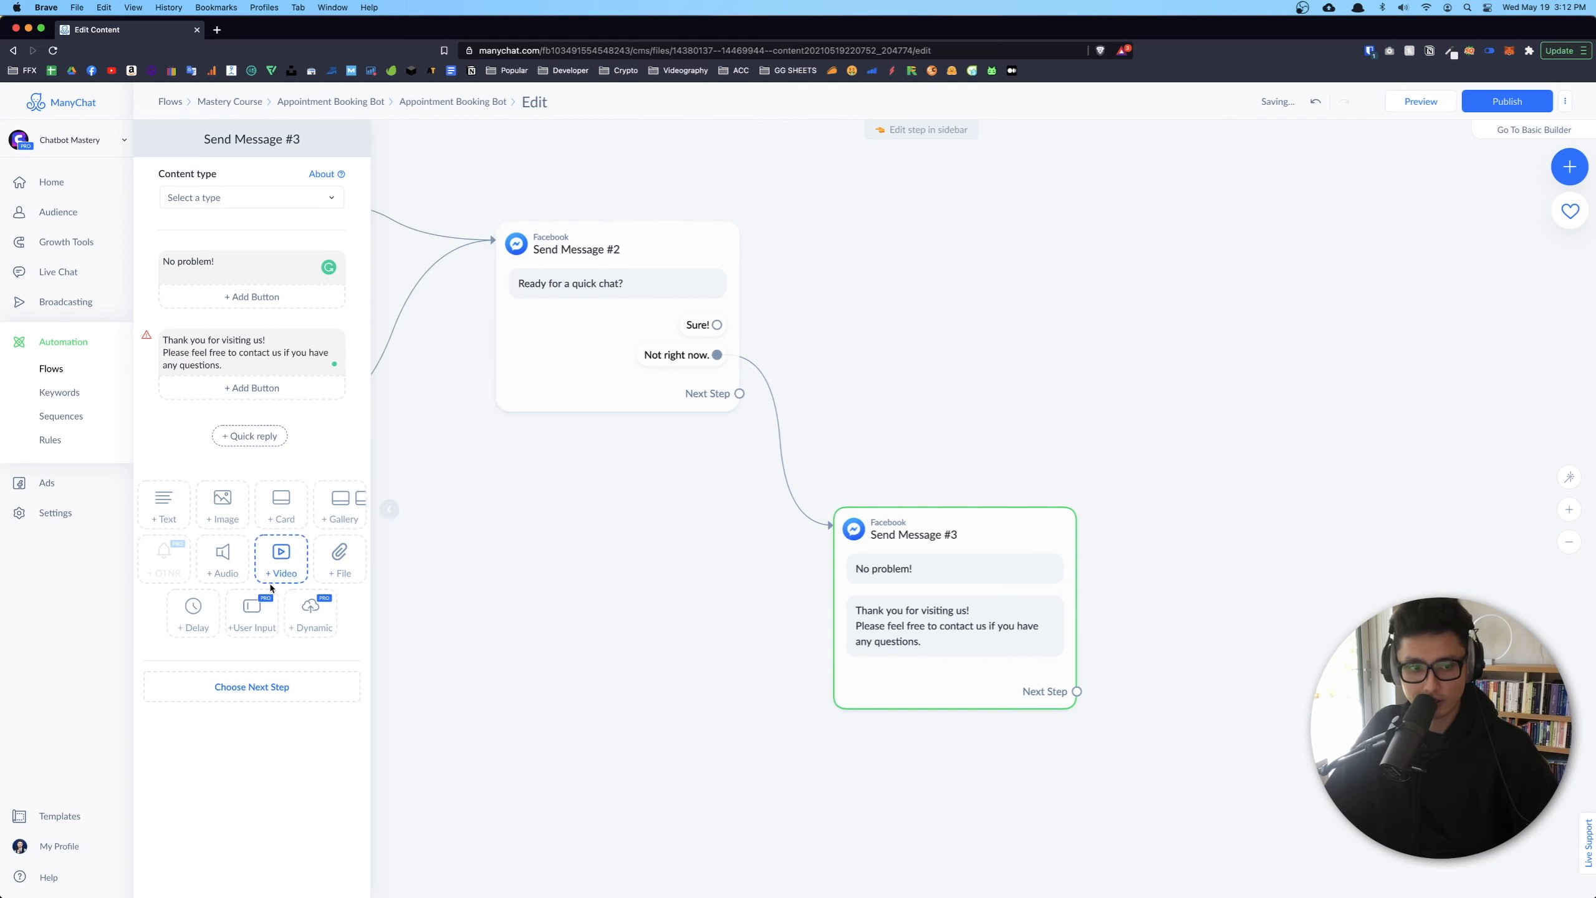
Add a 2-second typing delay and place it between "No problem!" and the "Thank you for visiting us!" text
left_click(204, 620)
left_click(253, 454)
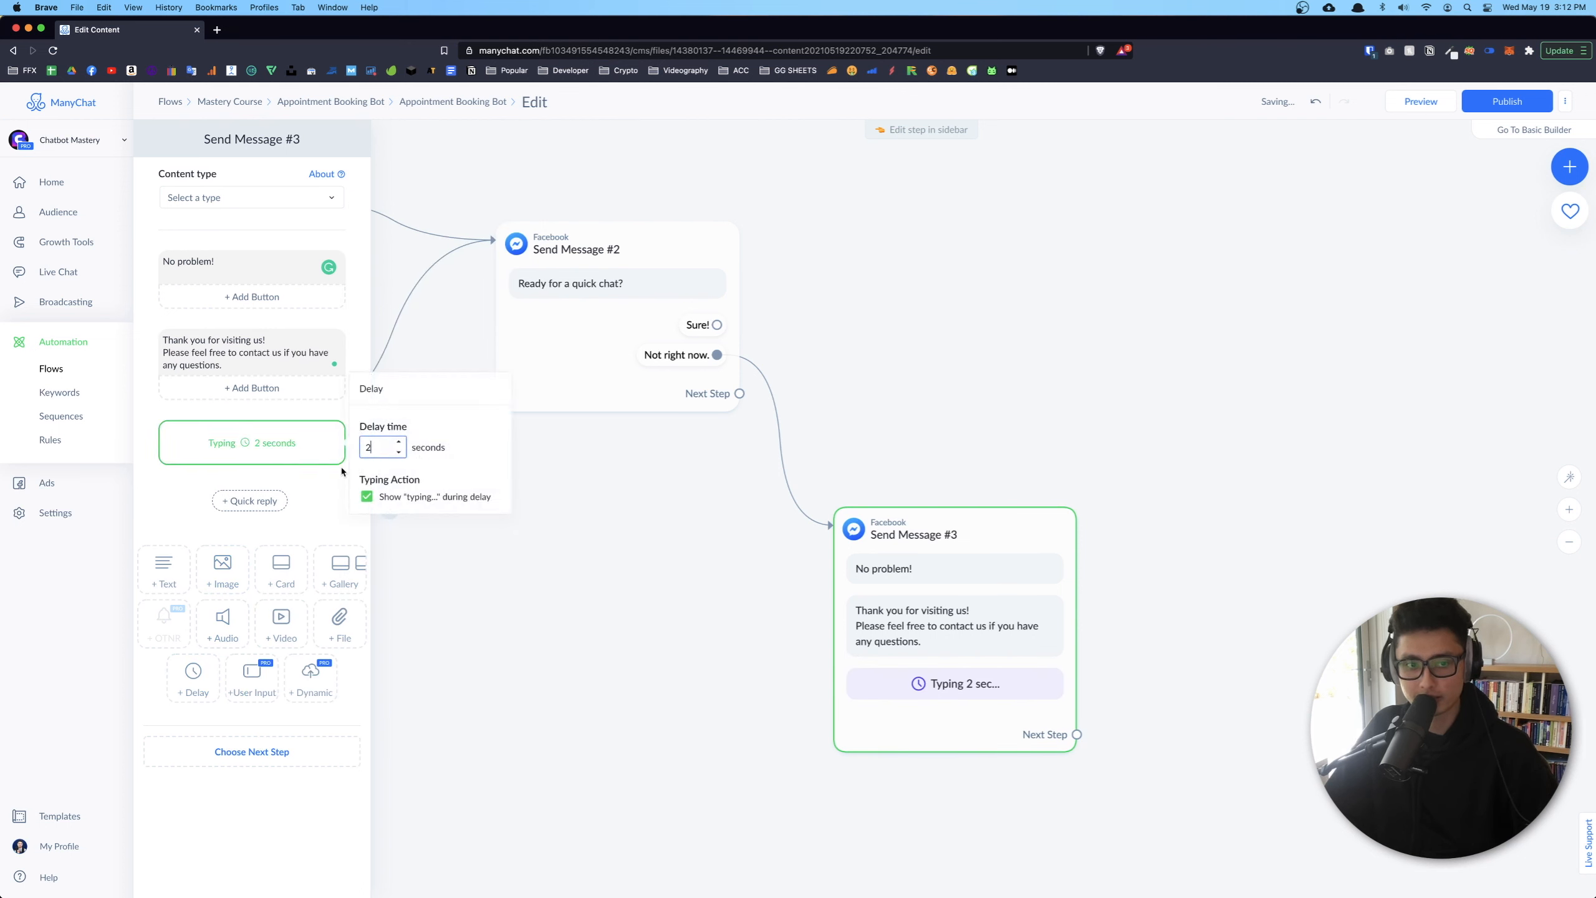
left_click(207, 488)
left_click_drag(356, 450, 356, 346)
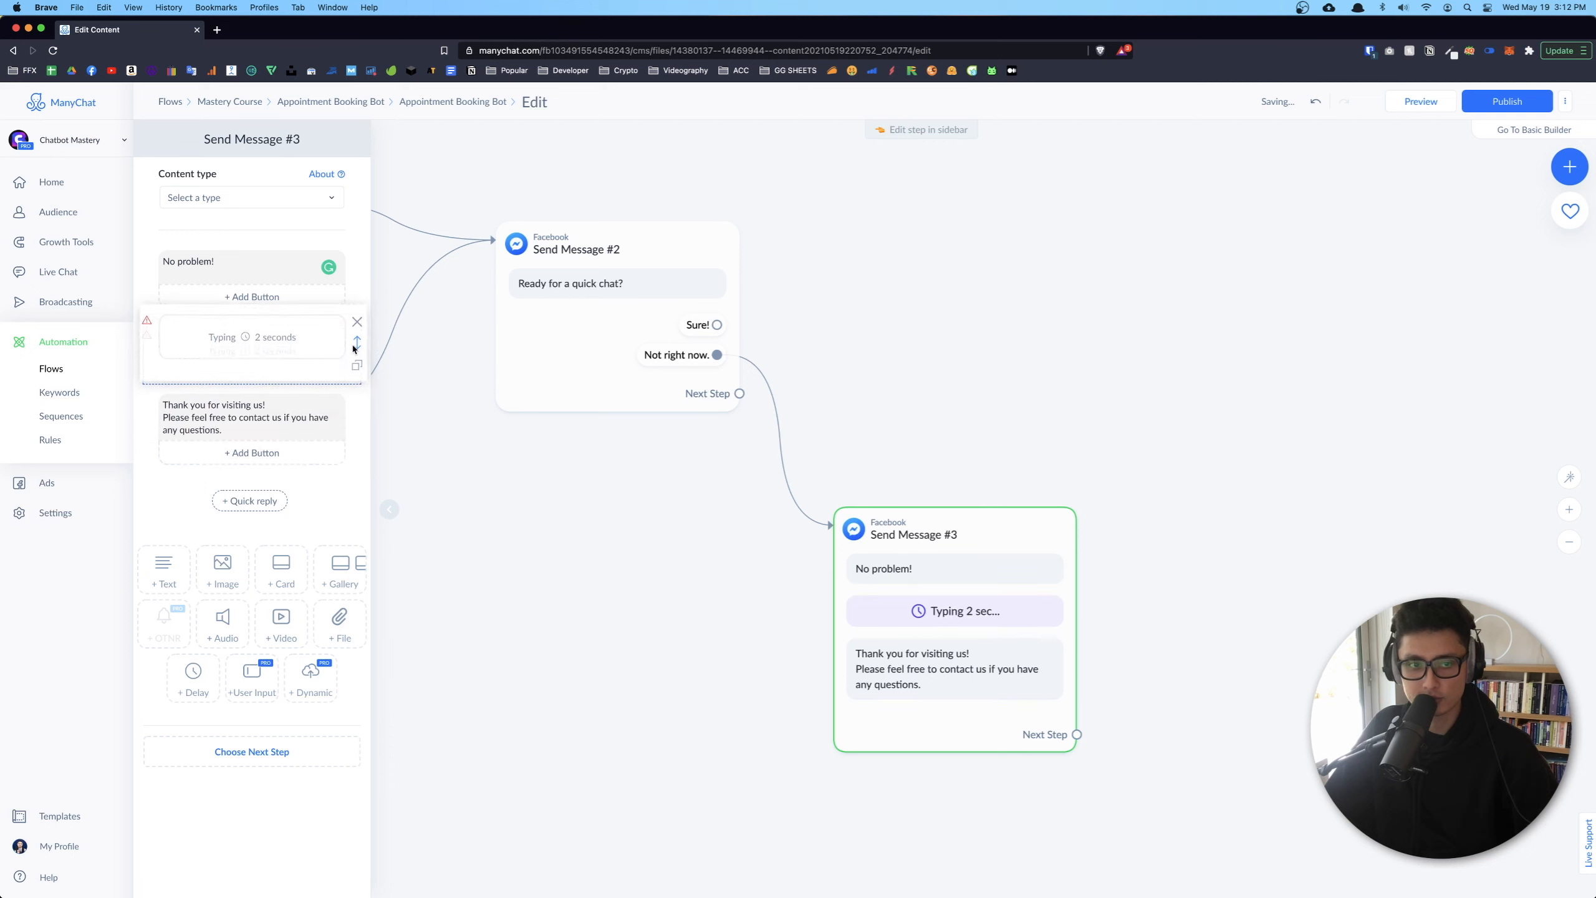
left_click(507, 488)
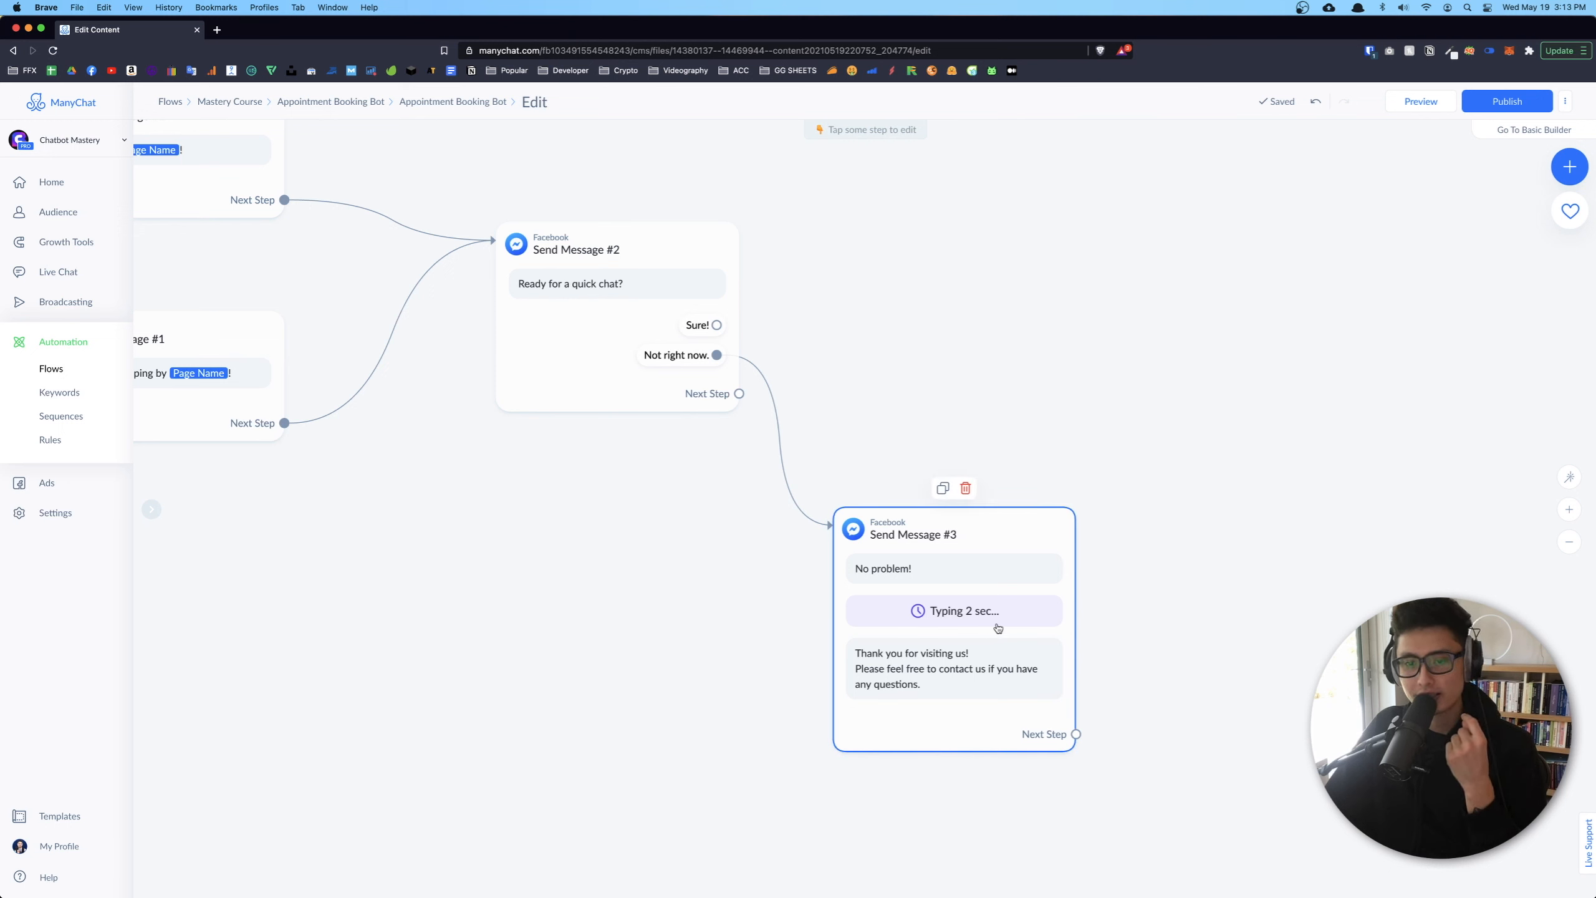
left_click(965, 621)
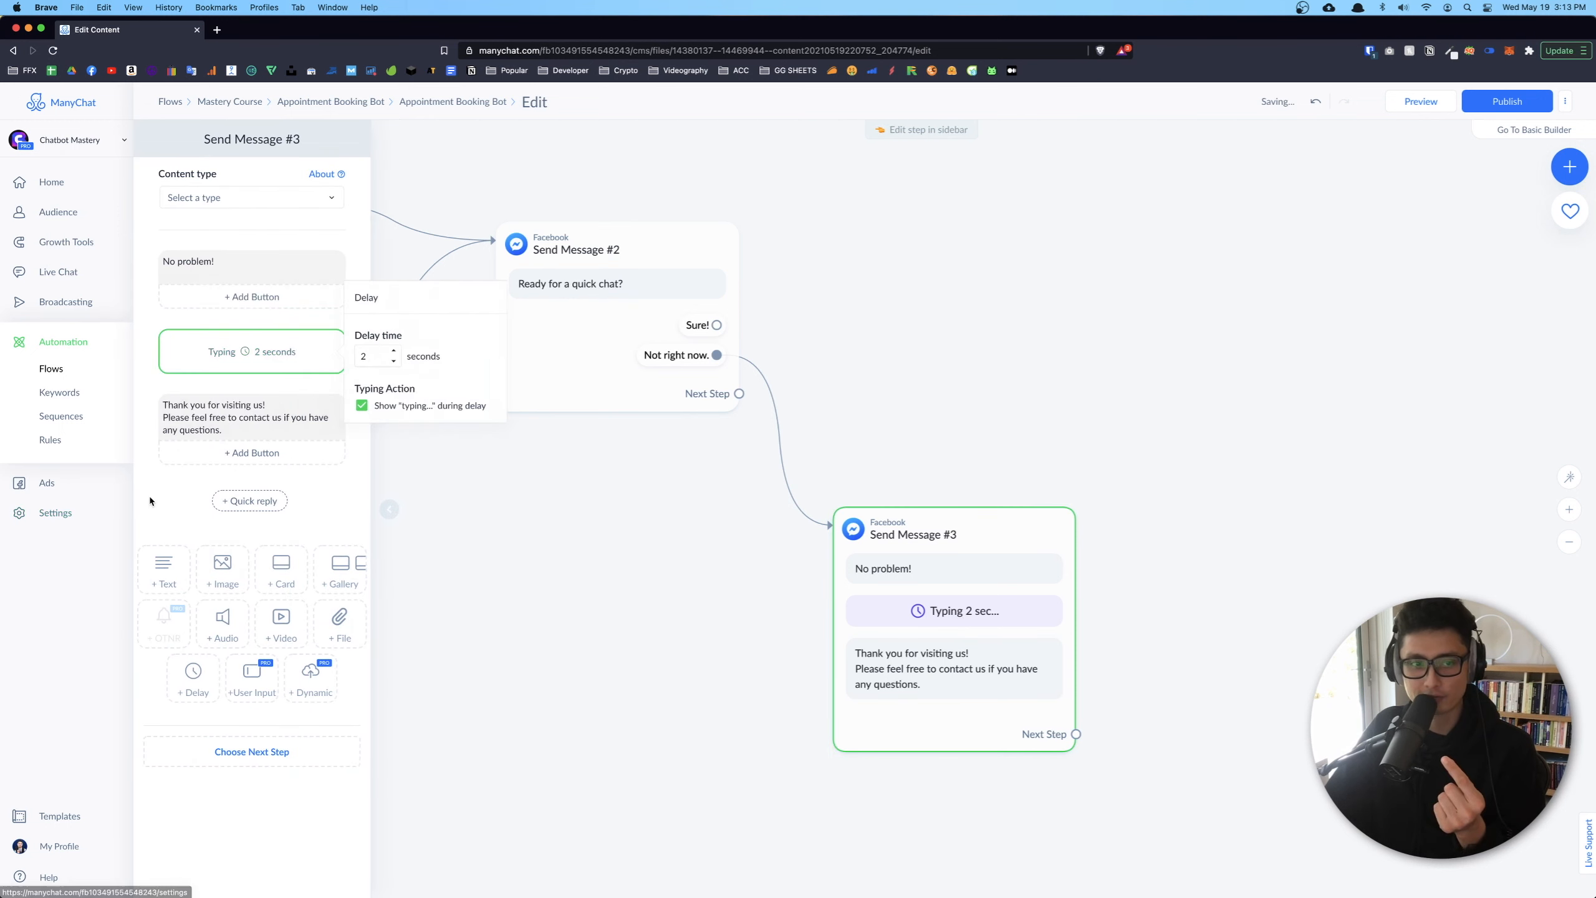
left_click(265, 274)
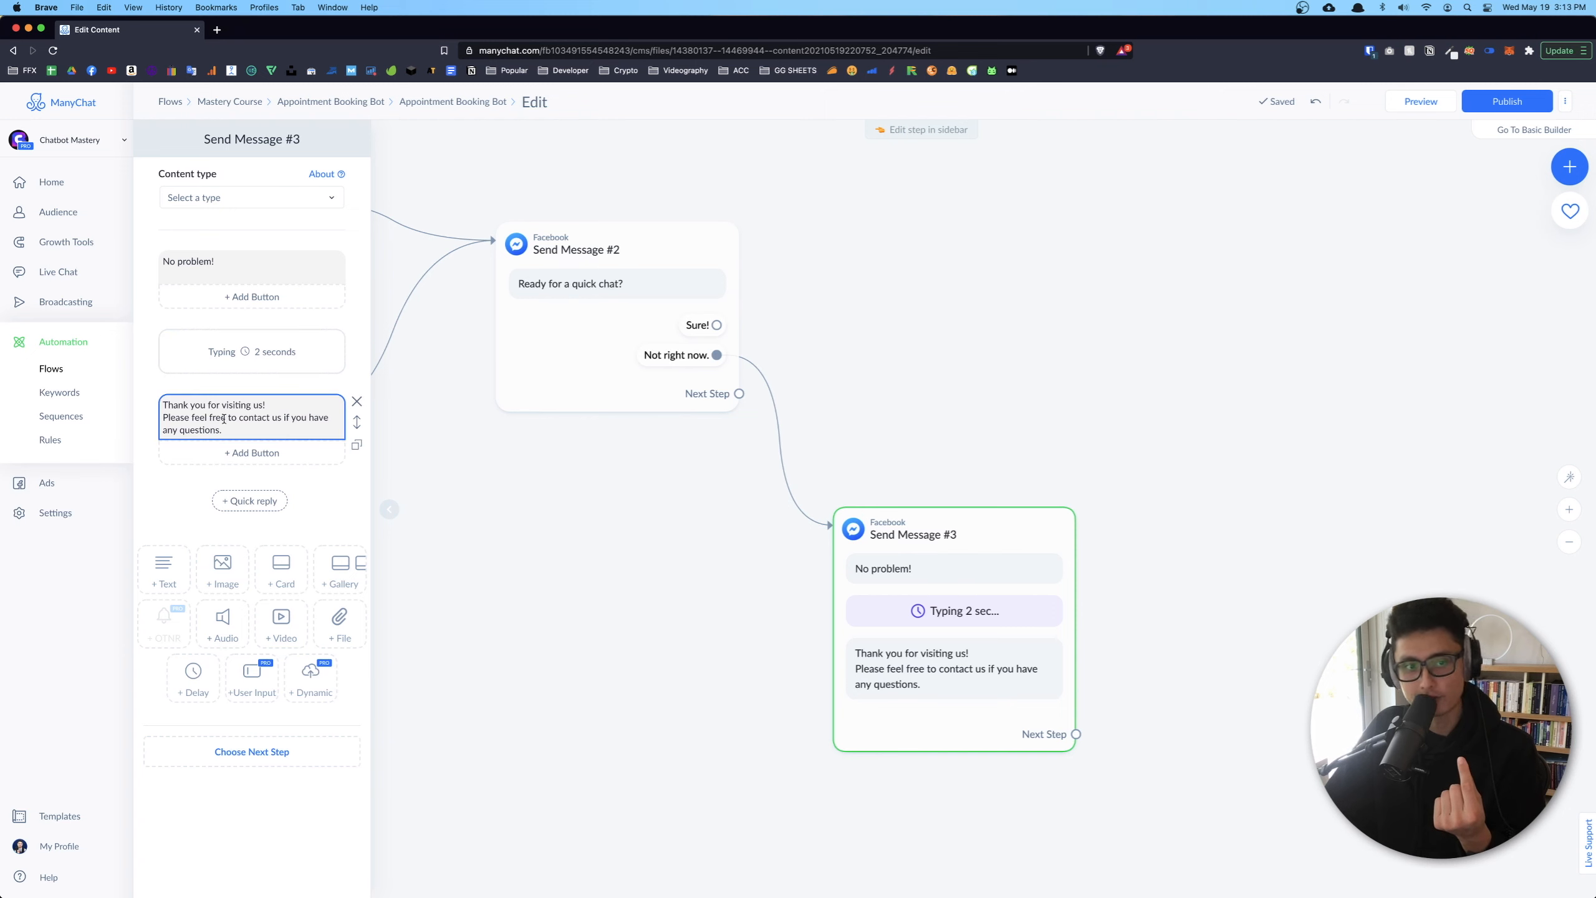
left_click_drag(249, 432, 136, 396)
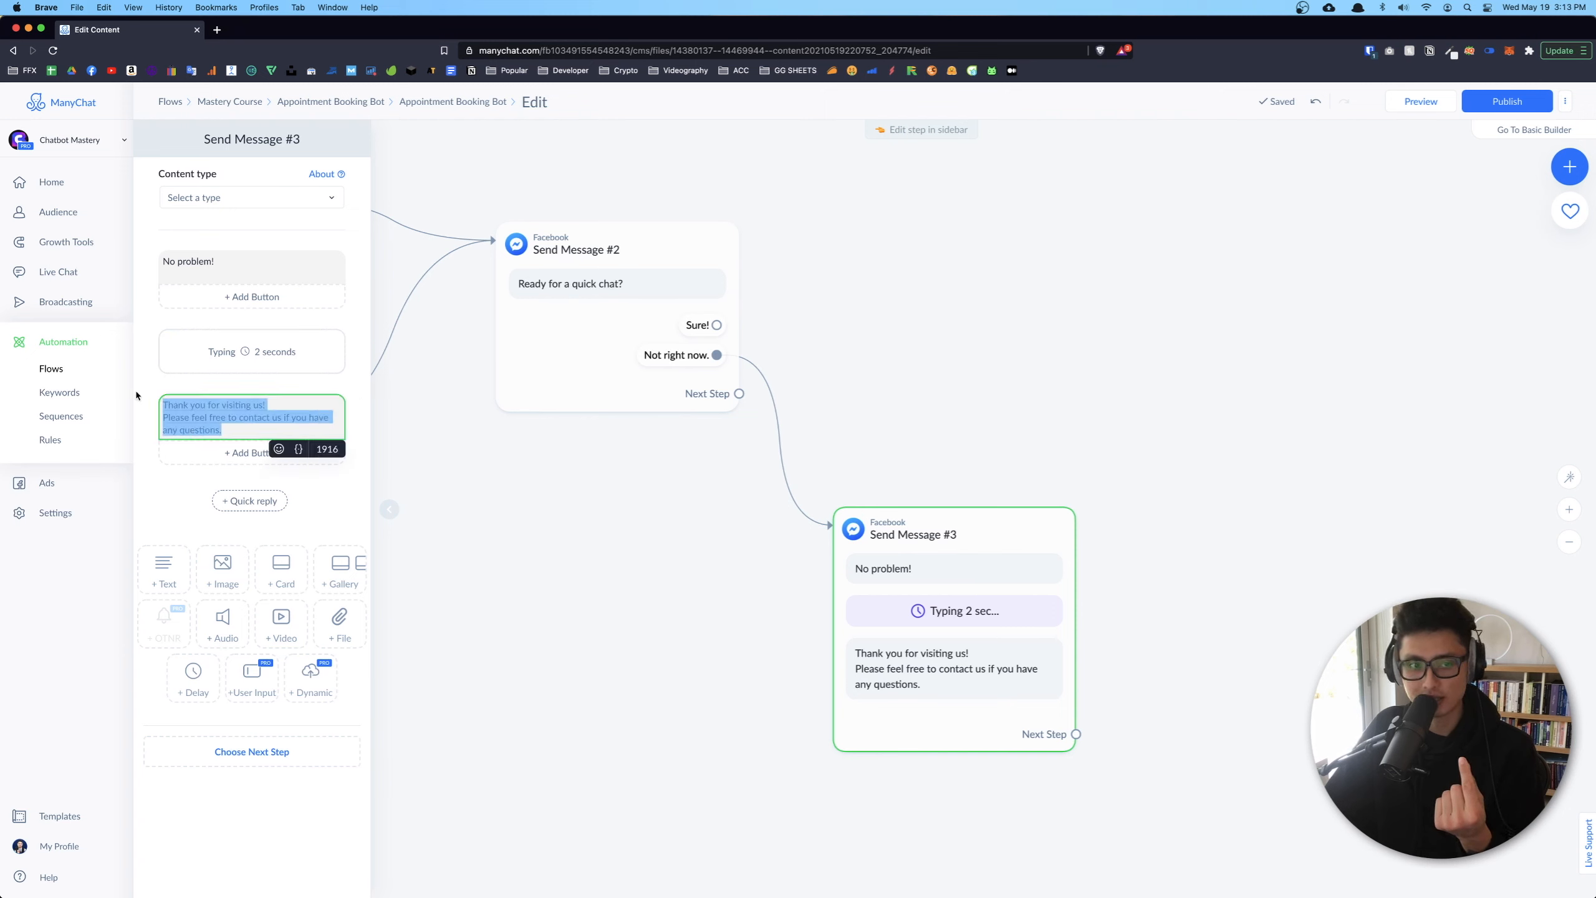
left_click(164, 504)
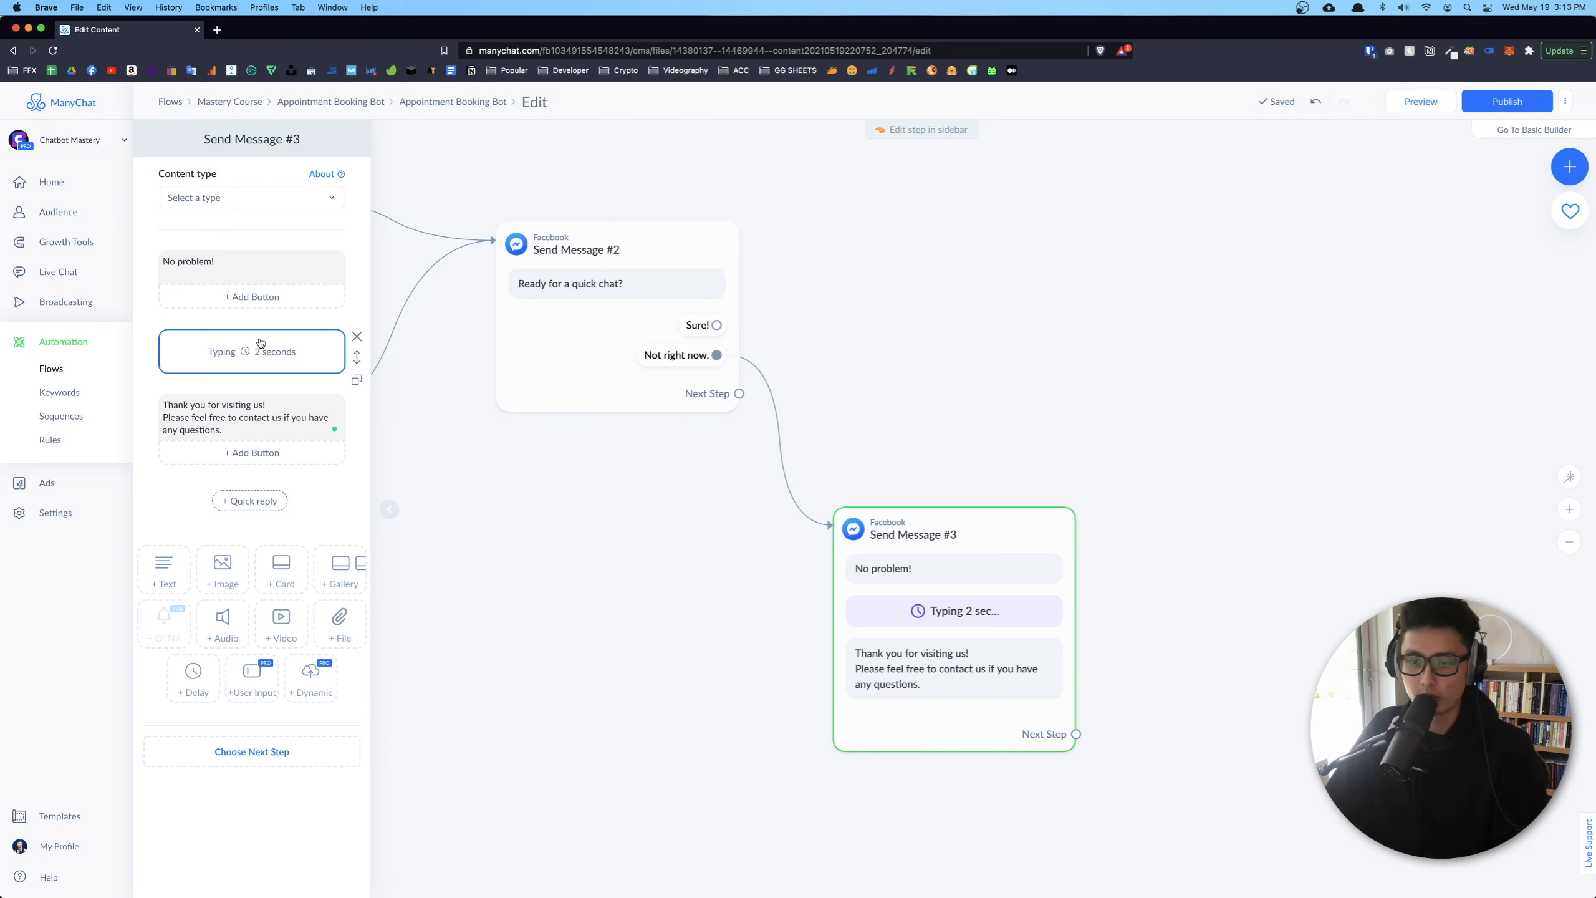
Connect the "Sure!" reply to a new Facebook message with texts "Great!" and "Would you like to chat with our sales team?"
left_click_drag(874, 364, 1119, 467)
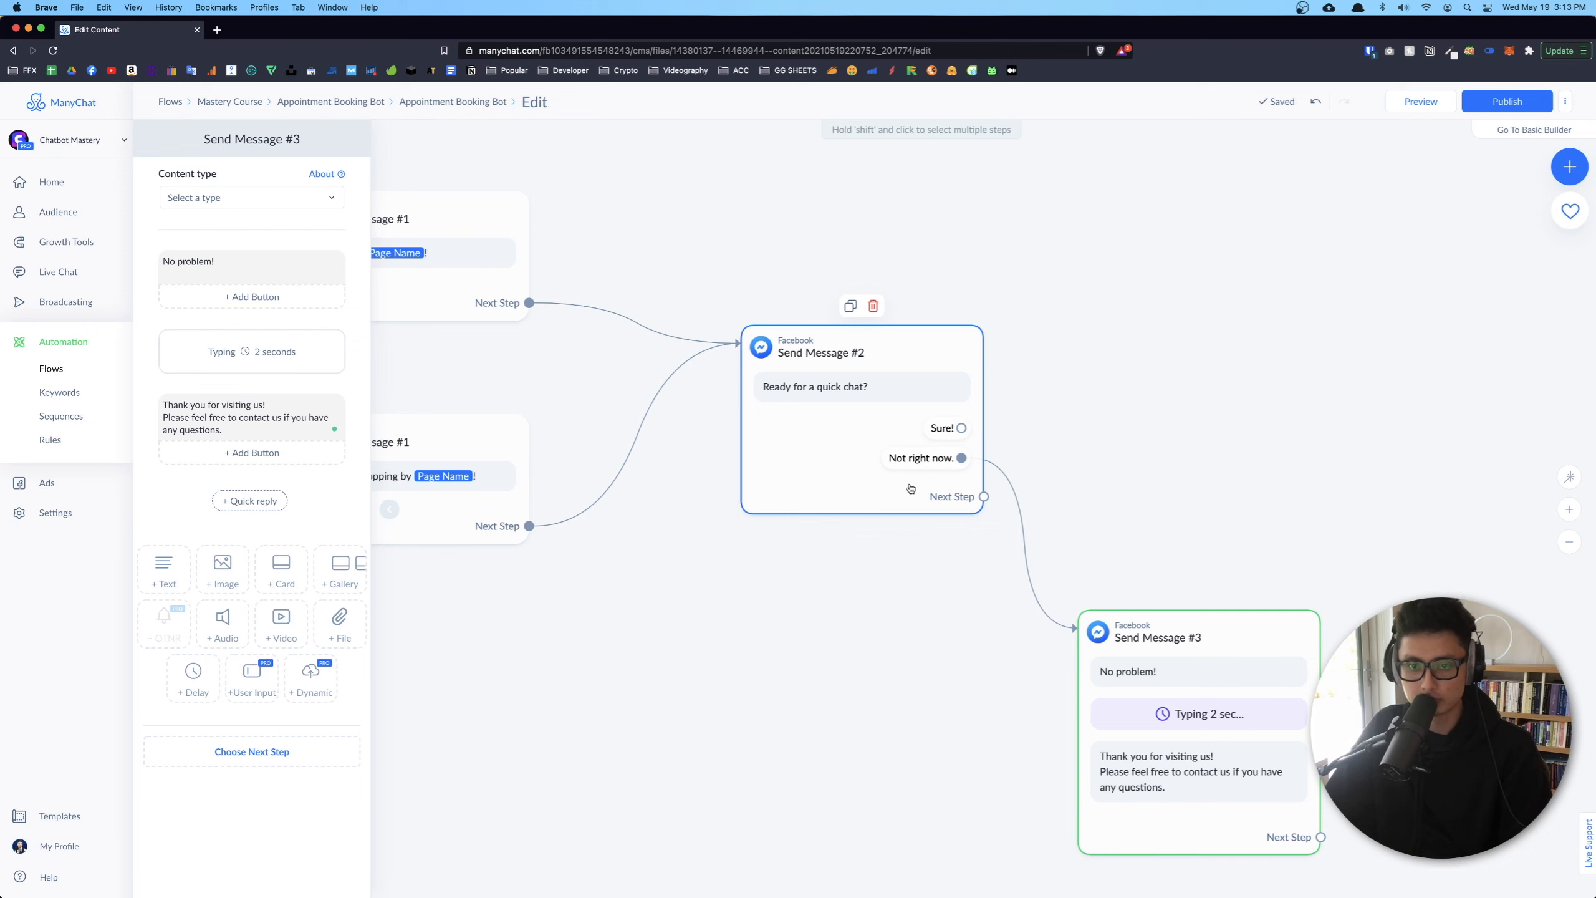
scroll(910, 489, "down", 2)
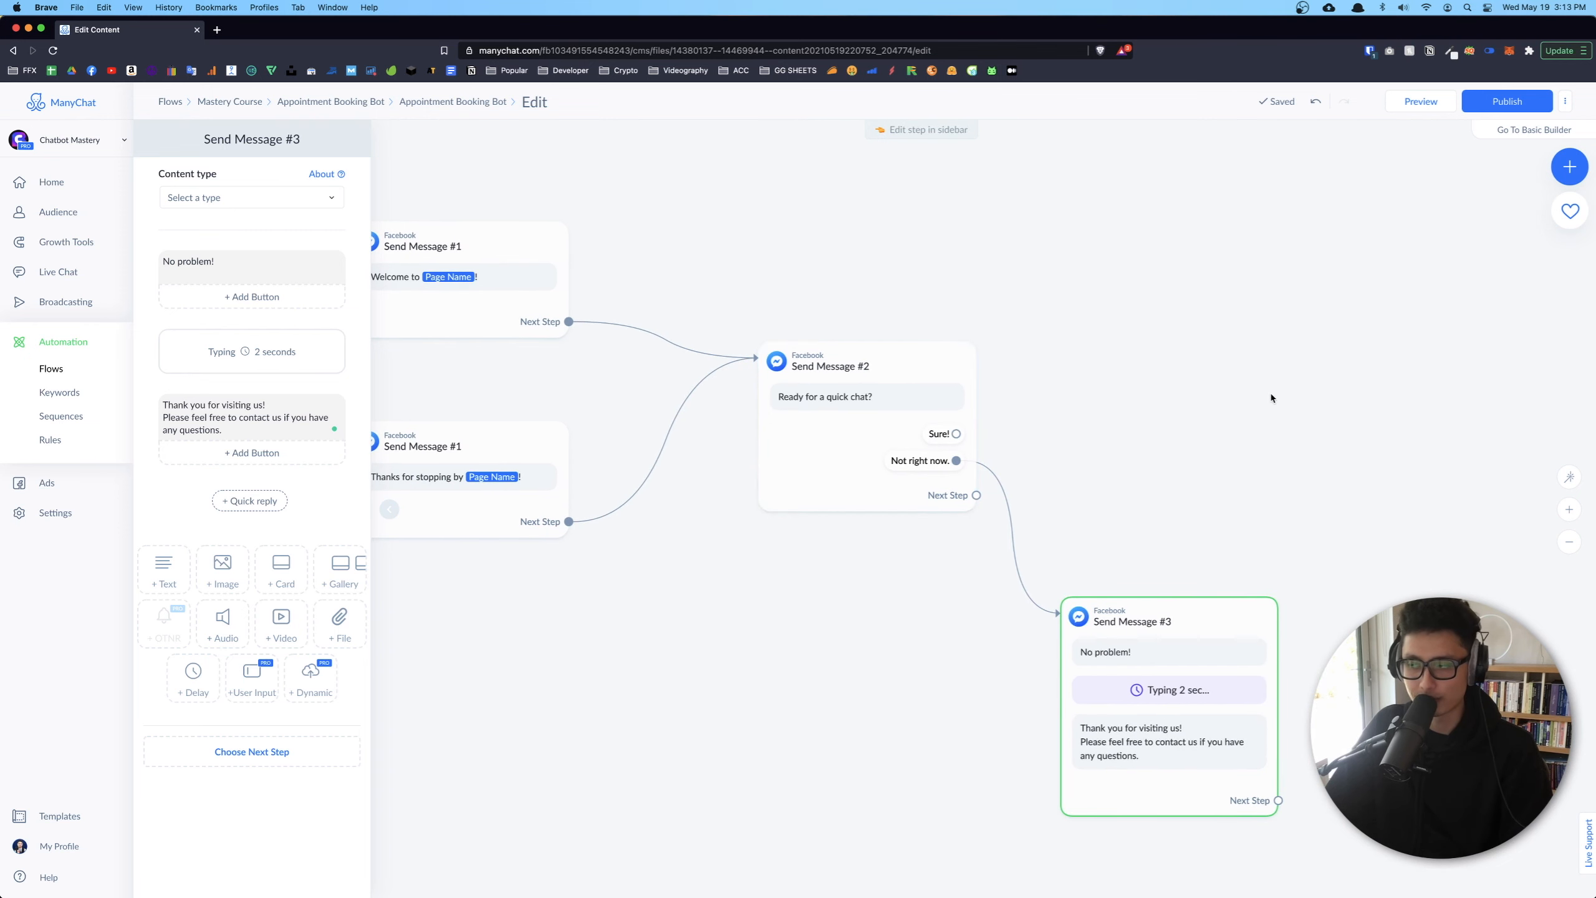
left_click_drag(1271, 397, 1216, 483)
left_click_drag(919, 516, 1031, 382)
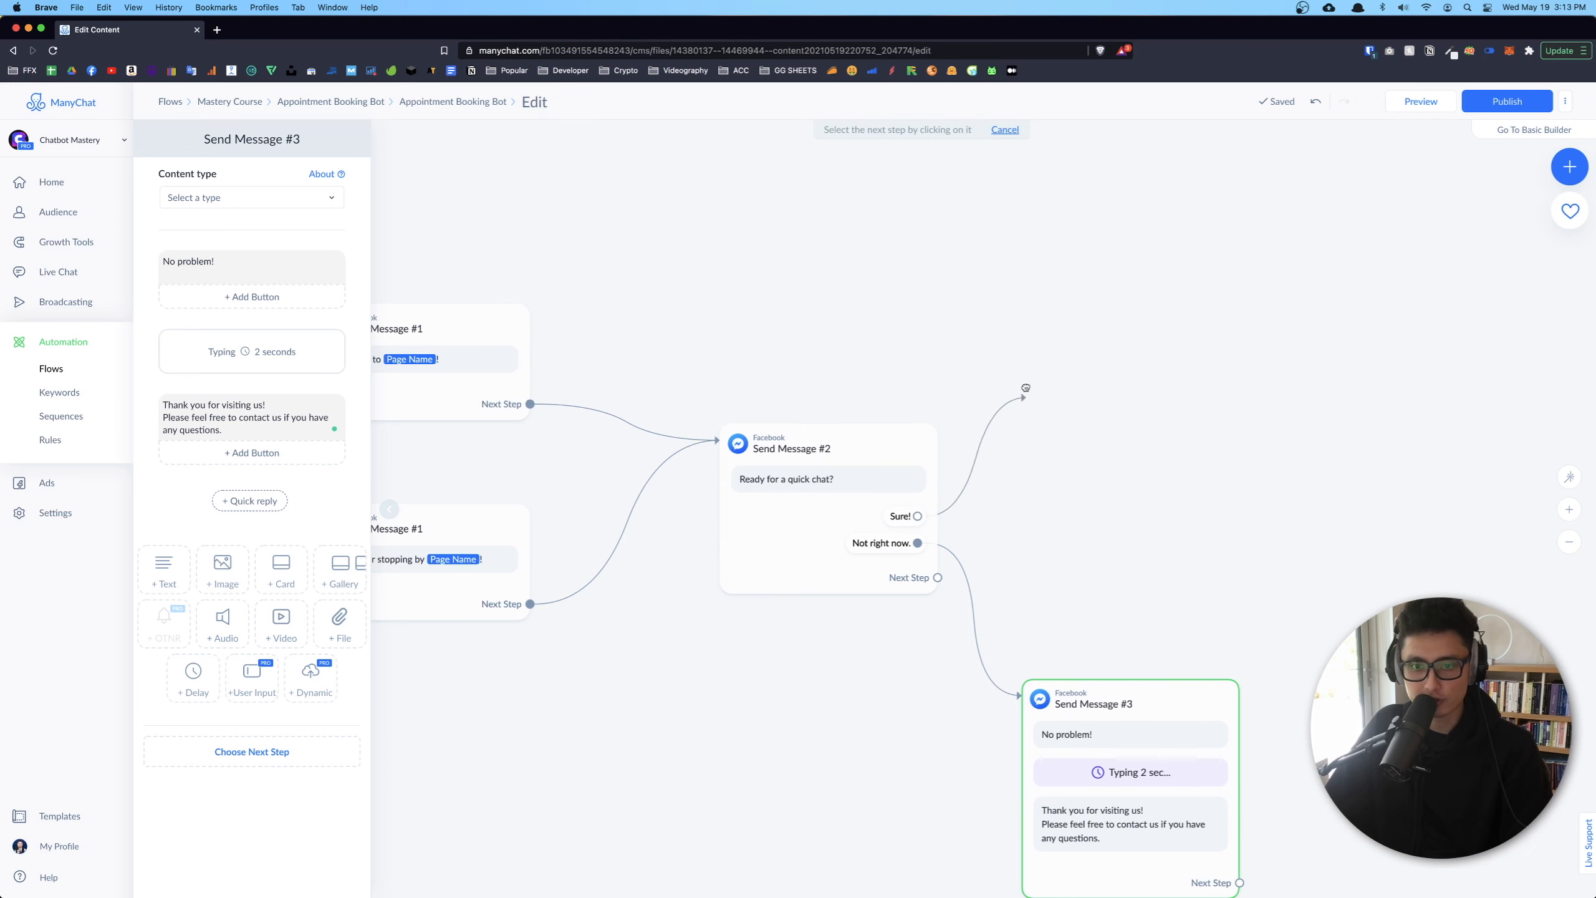
left_click(1080, 386)
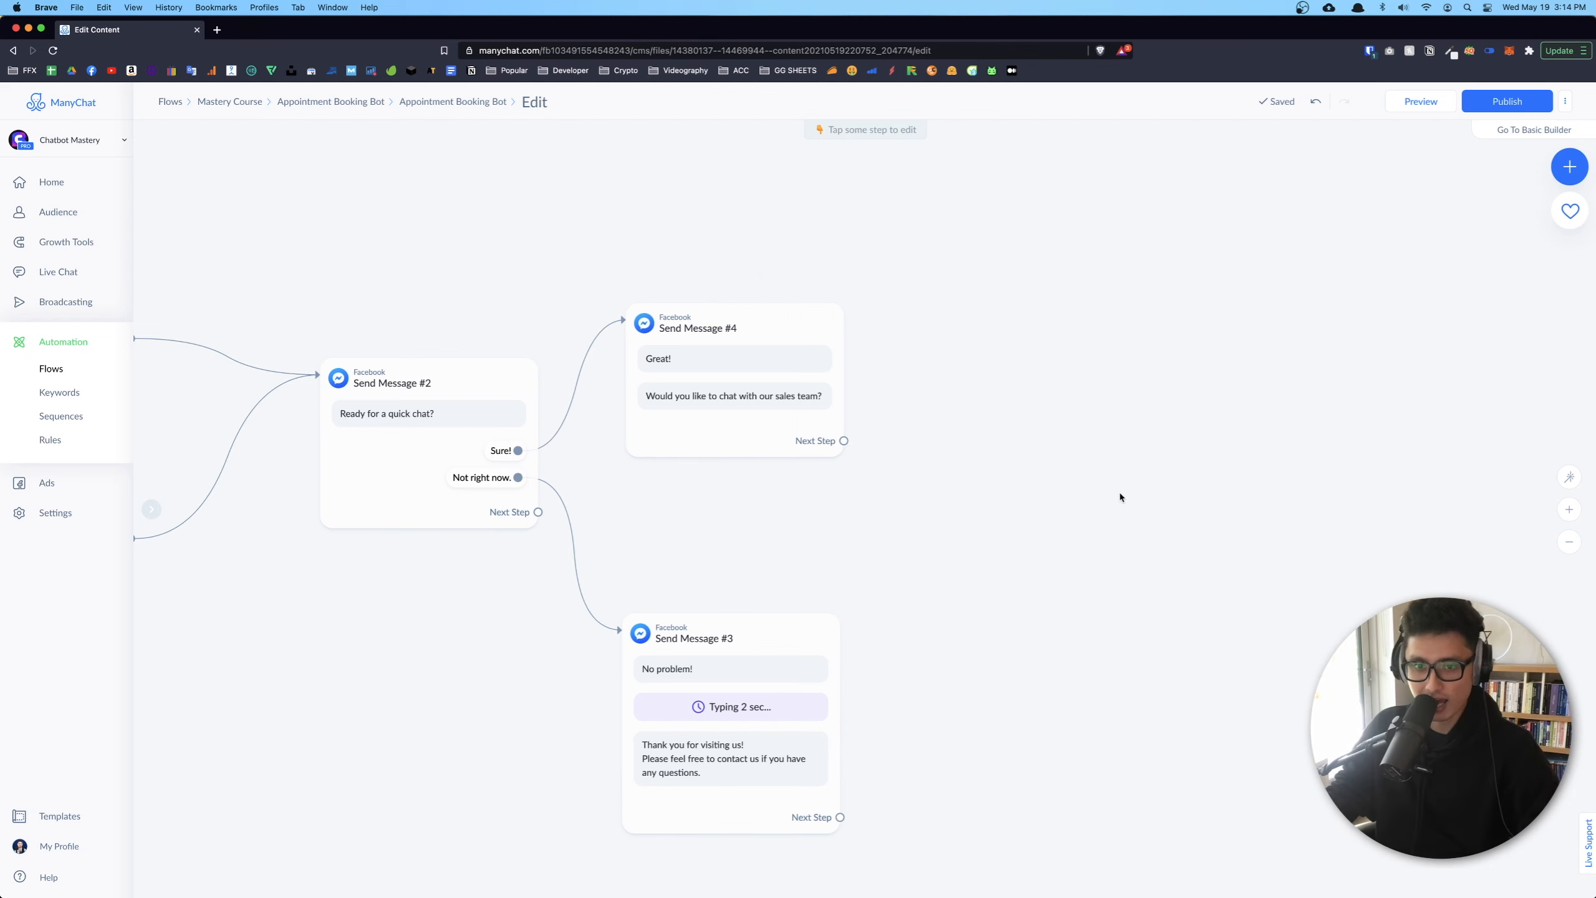
Add quick replies "Yes, please!" with a hand emoji and "No, thanks." to the sales team question
left_click(730, 399)
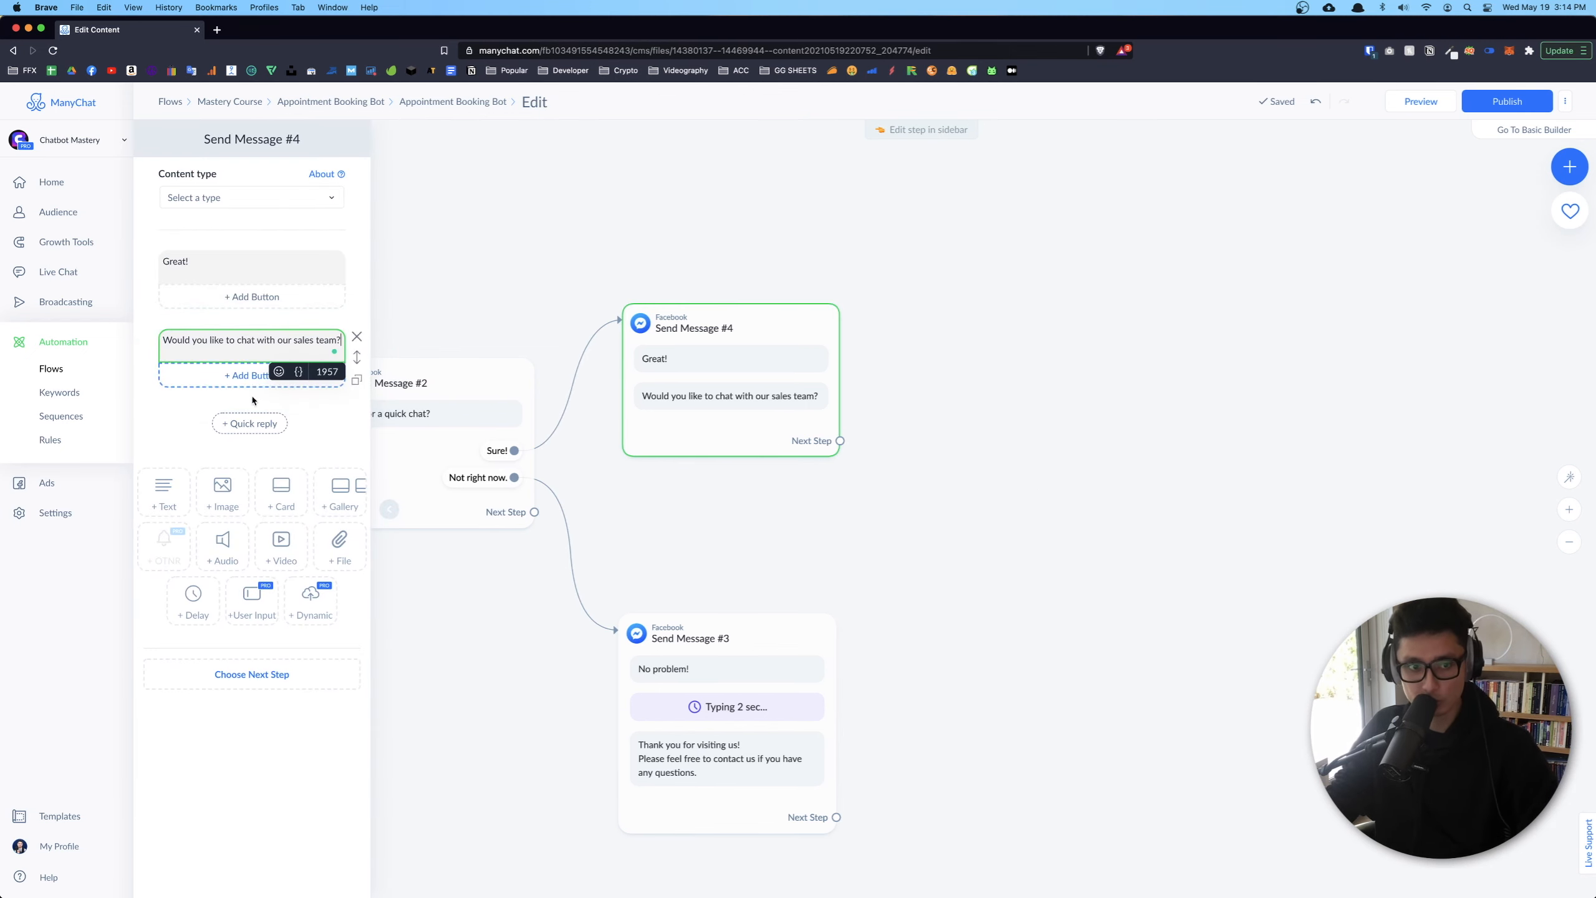
left_click(243, 425)
type("Yes, please!")
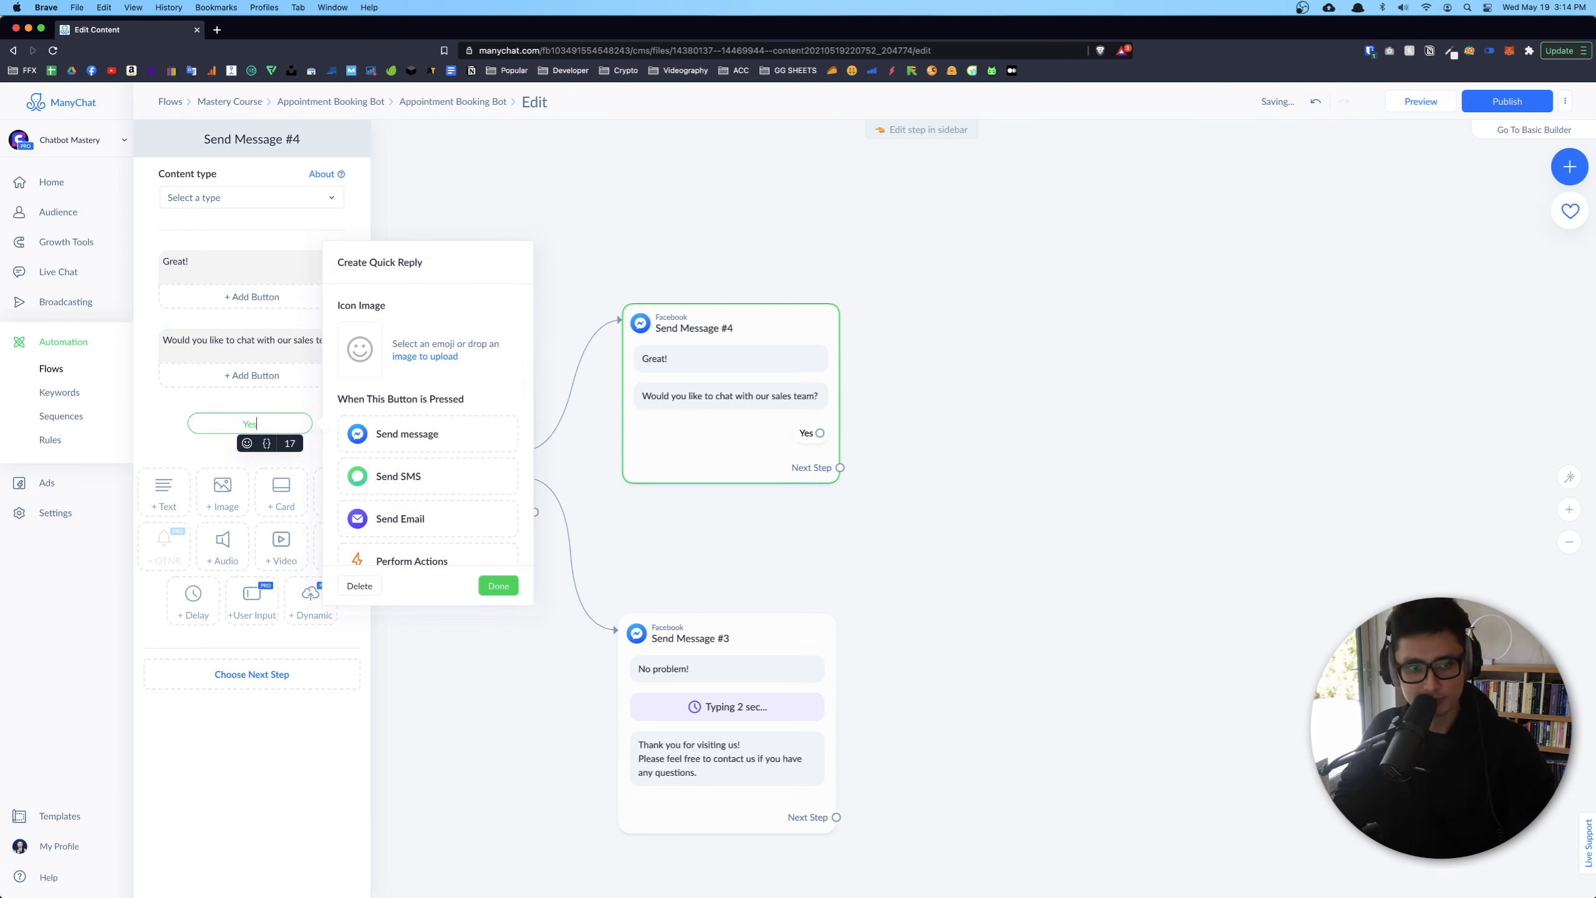
key("ctrl+super+space")
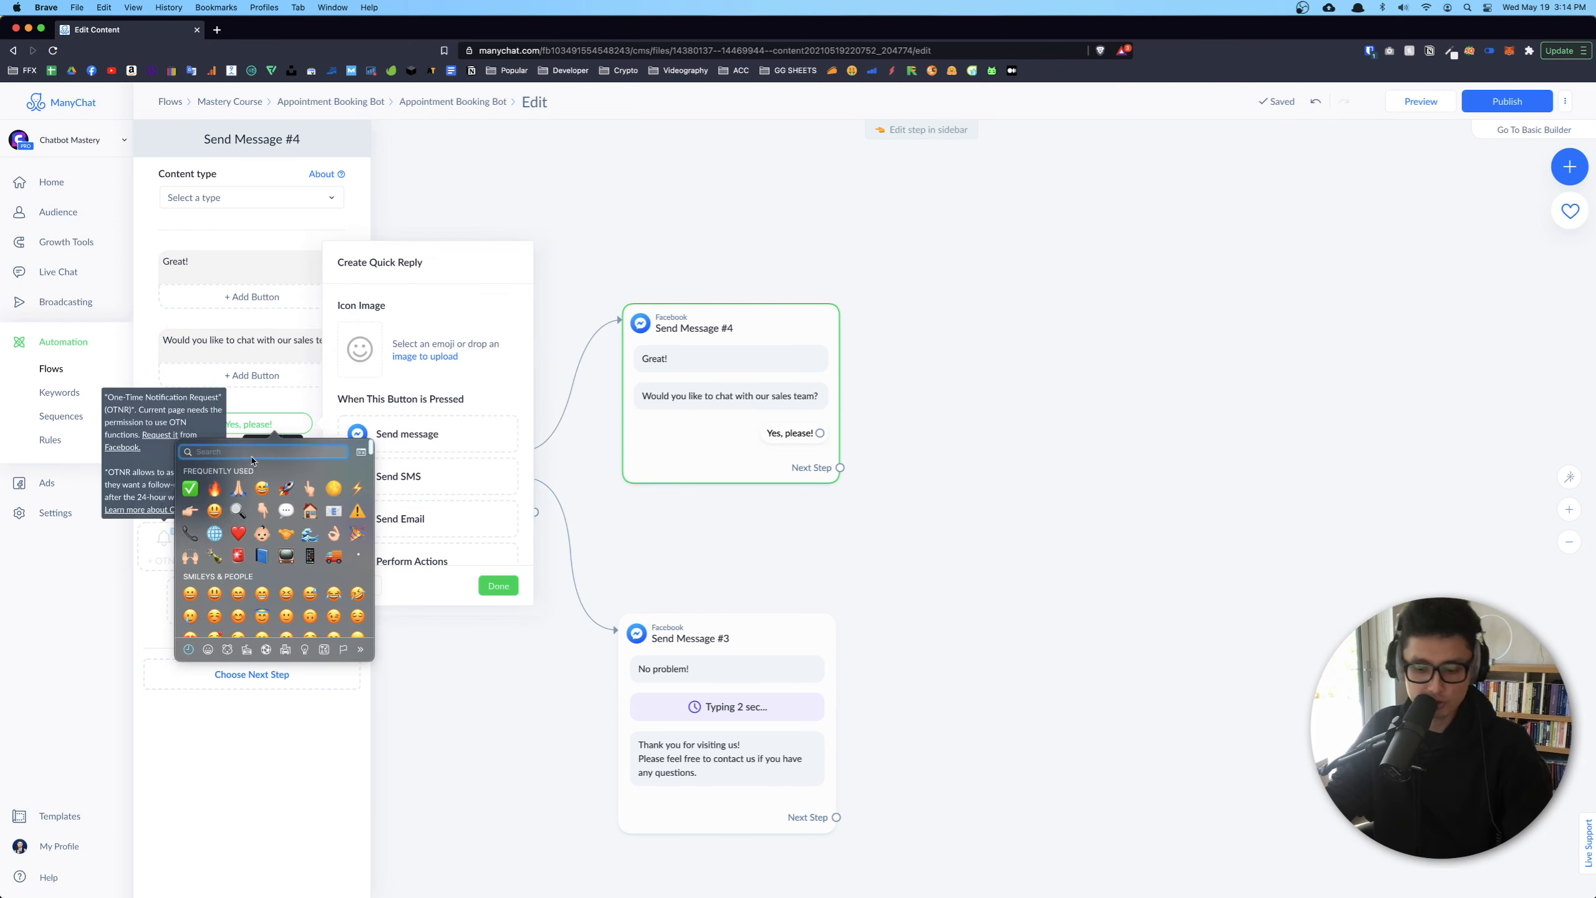
key("Return")
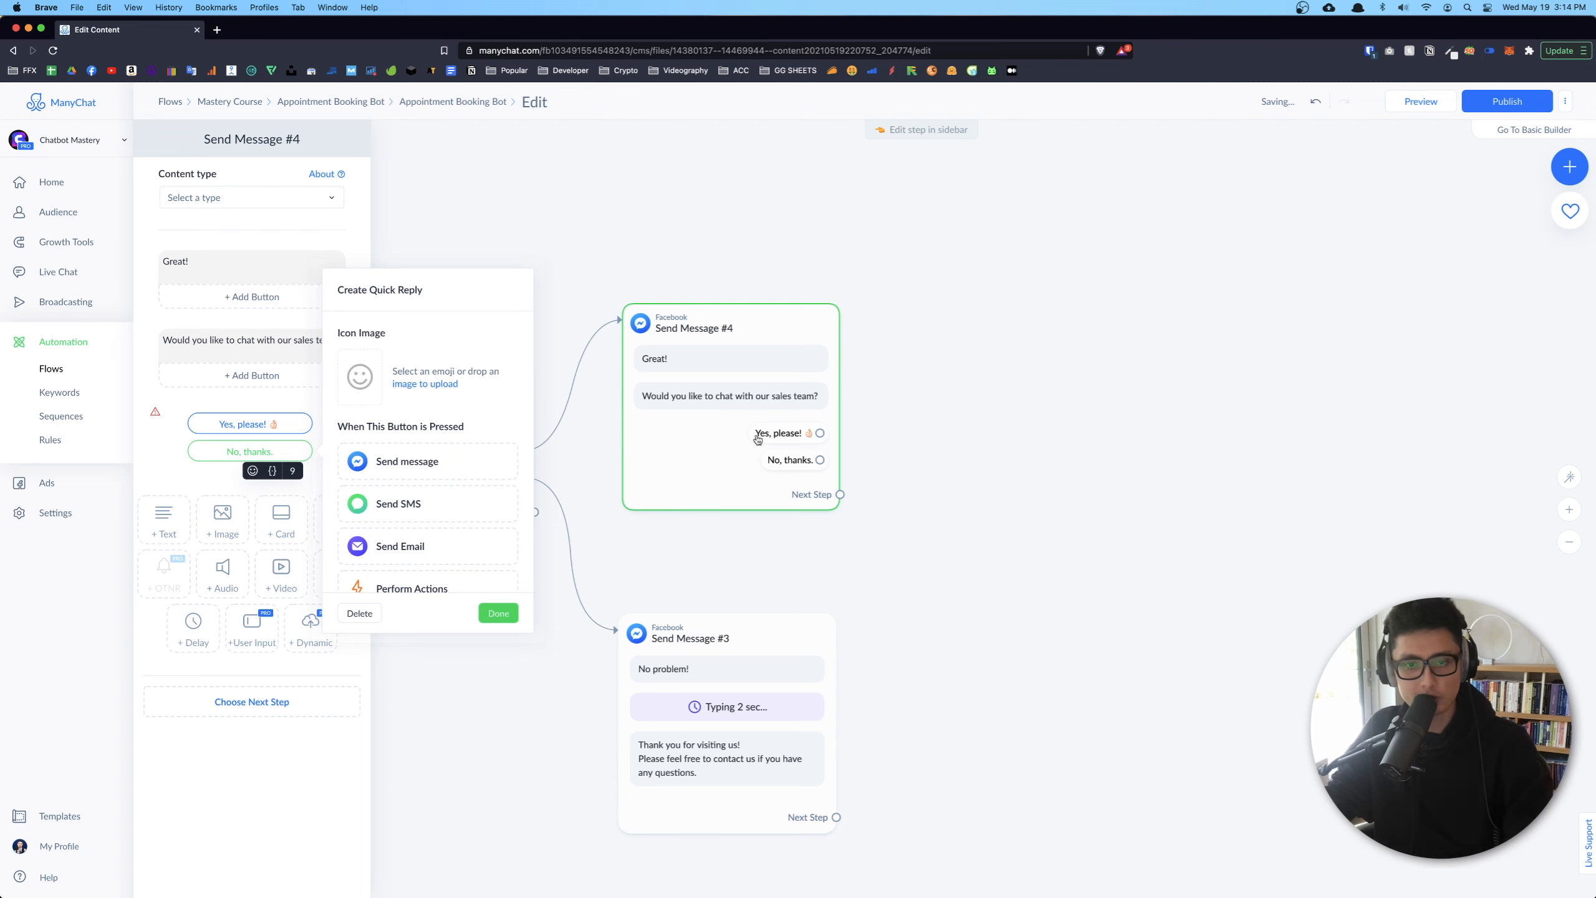
type("No, thanks.")
left_click(990, 469)
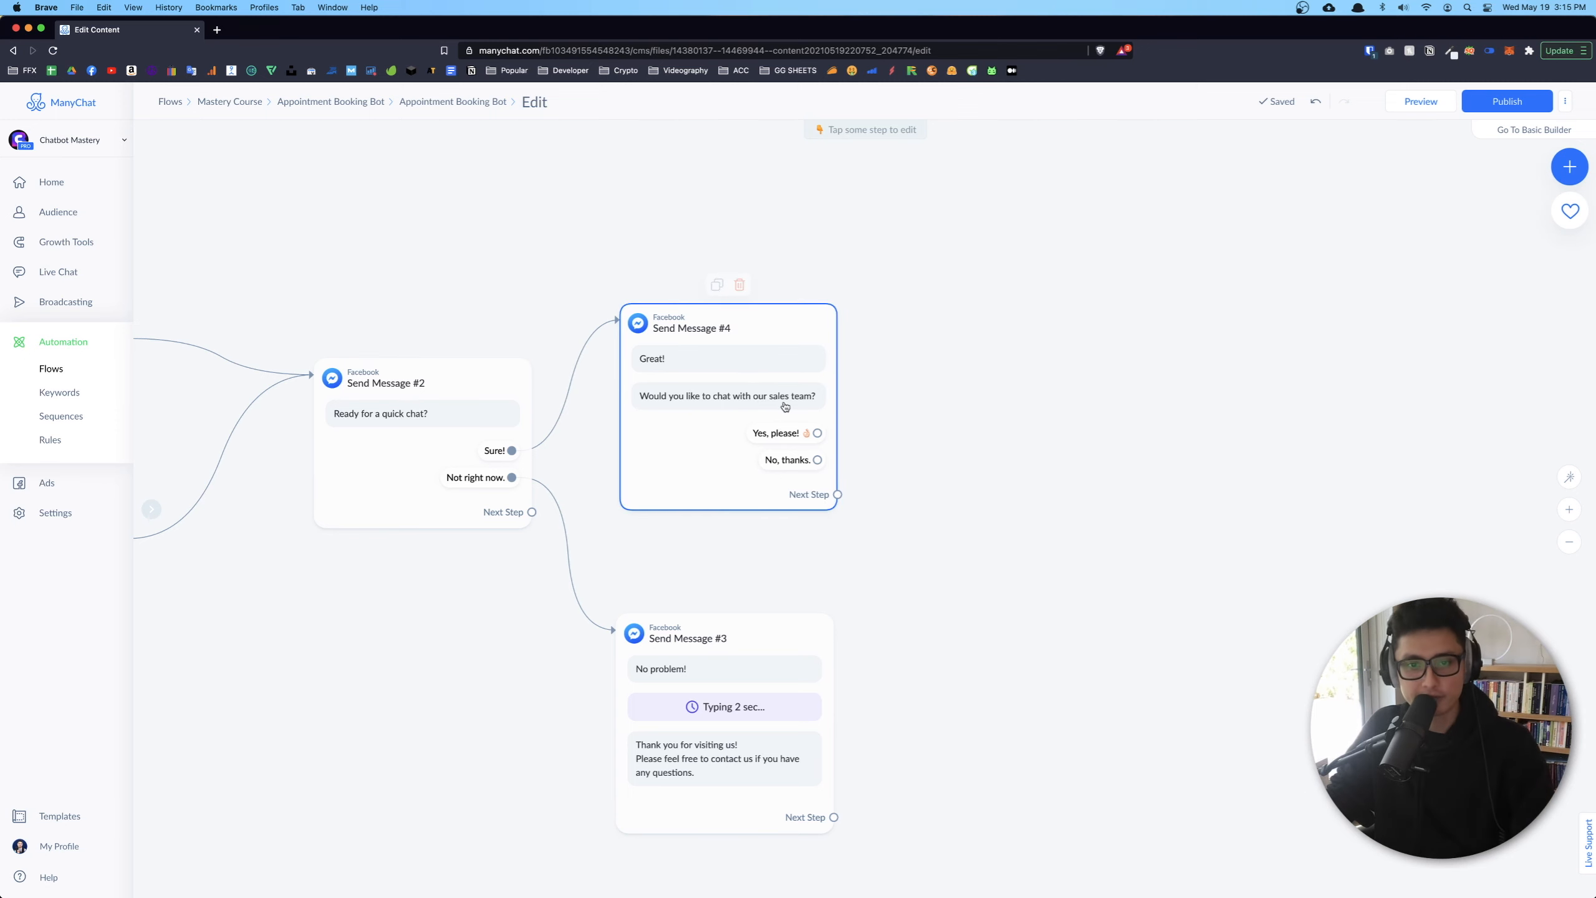
Connect the "Yes, please!" reply to a new Facebook message above the existing branch
left_click_drag(817, 432, 1013, 288)
left_click(1051, 293)
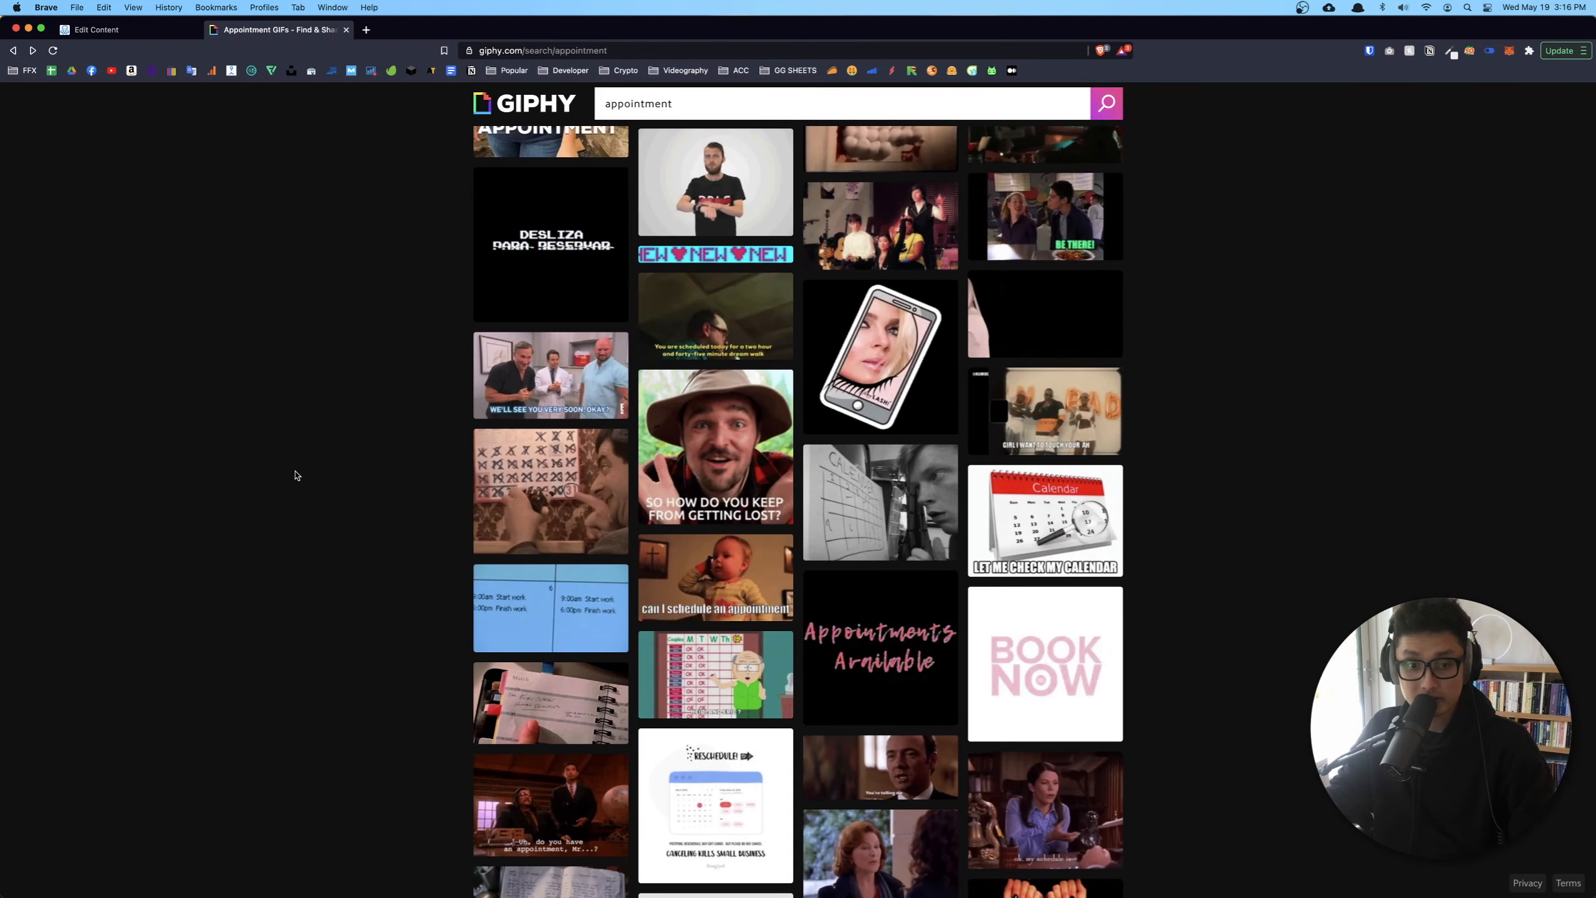
Browse the GIPHY appointment results for a fitting calendar GIF and open the media links of the gifnews calendar animation
scroll(810, 722, "down", 7)
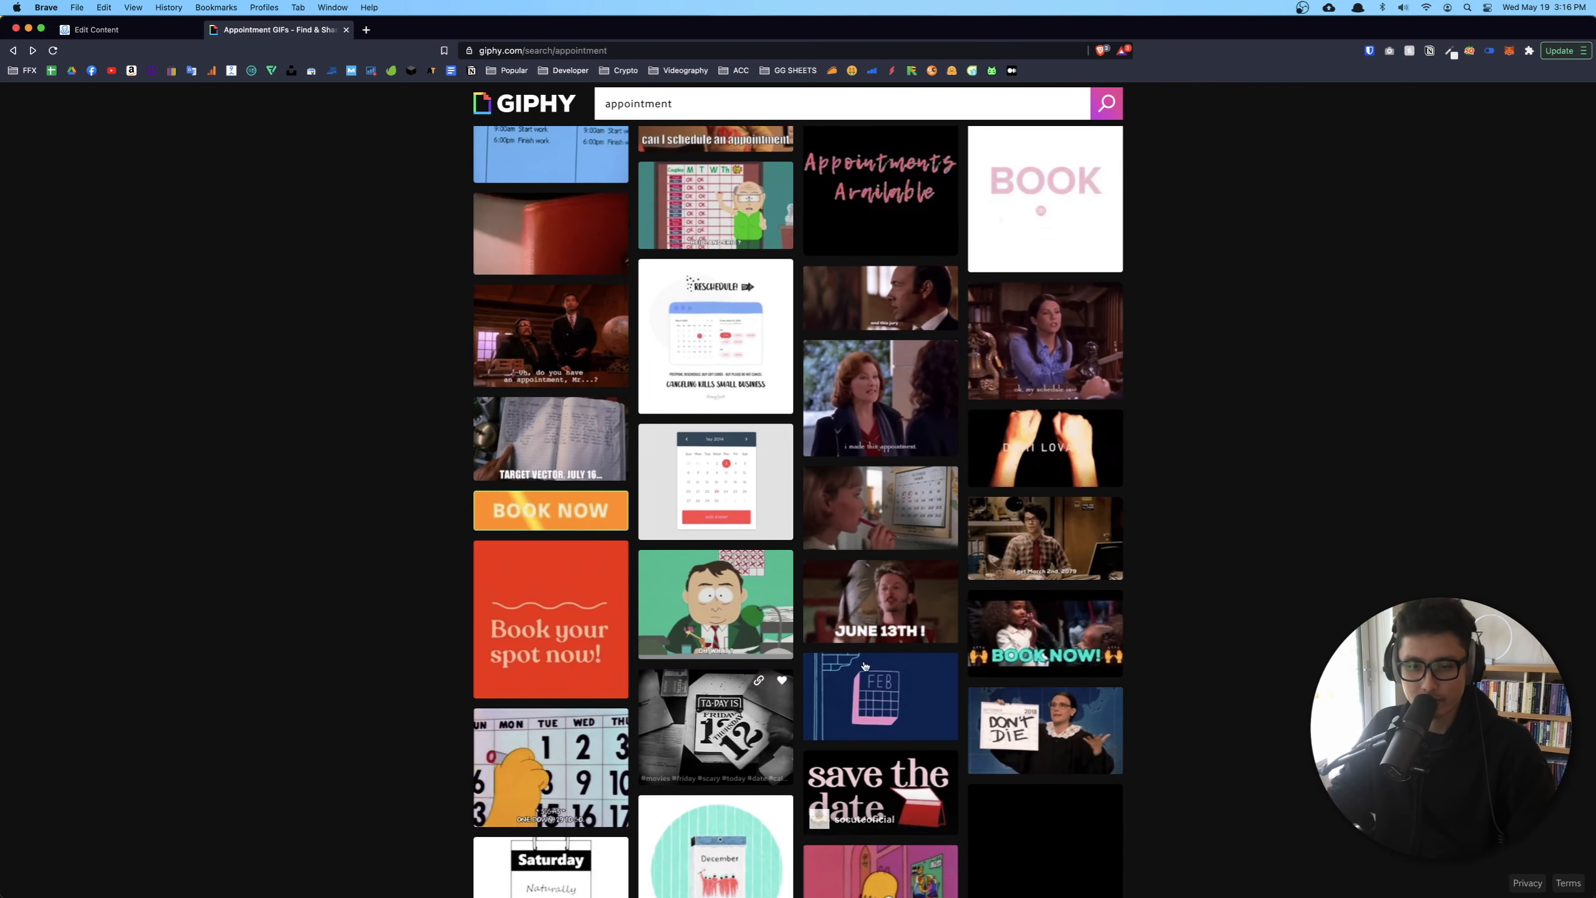
scroll(636, 701, "down", 15)
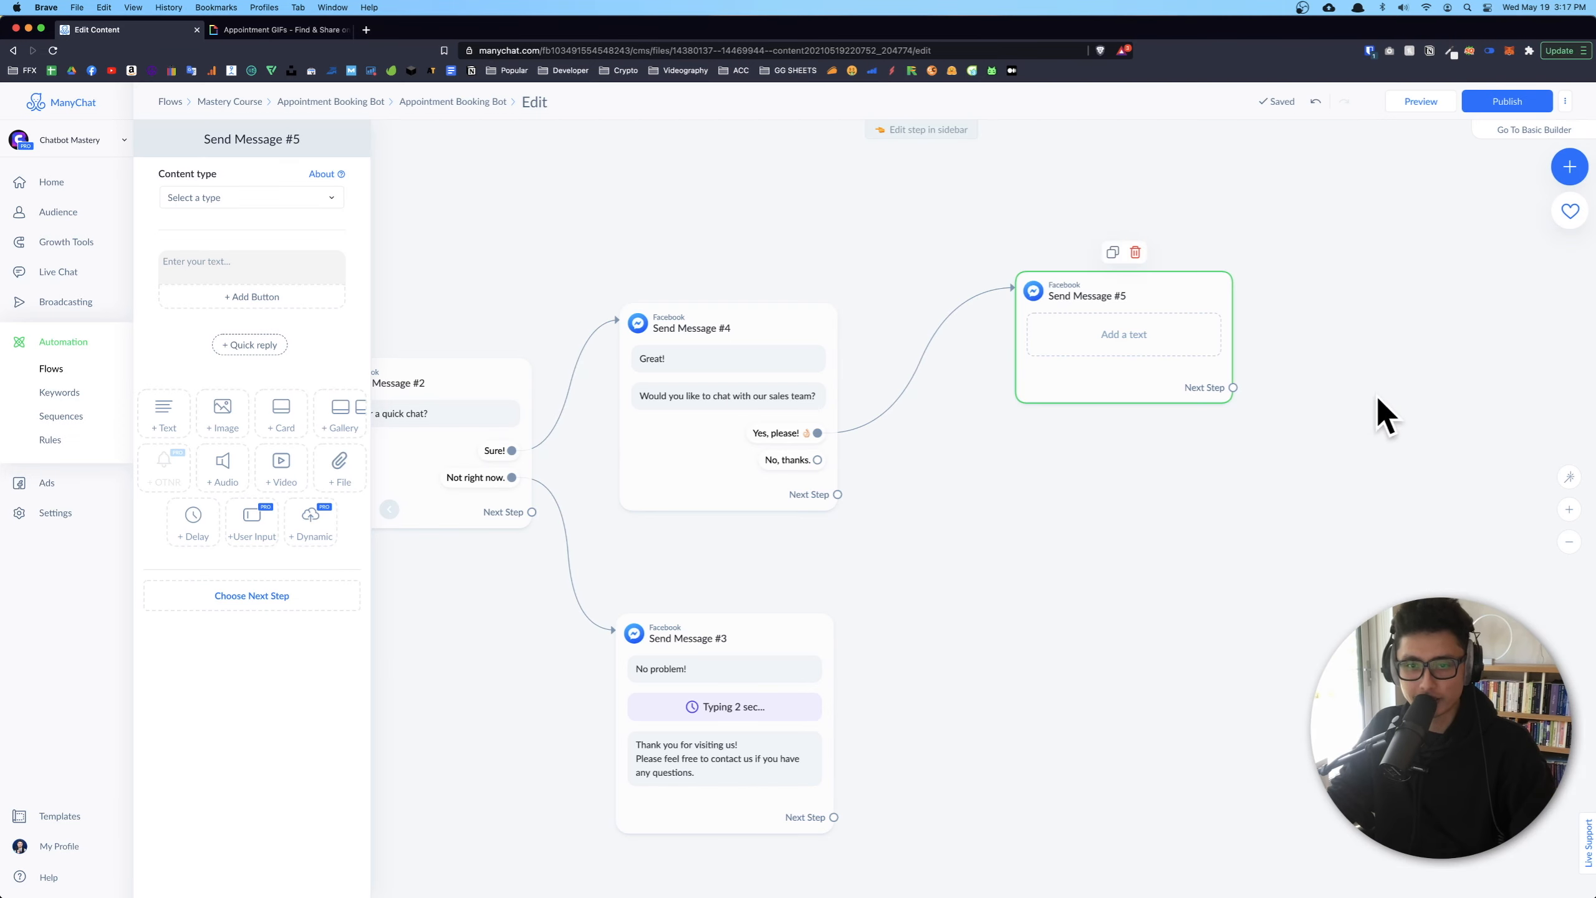
left_click(771, 451)
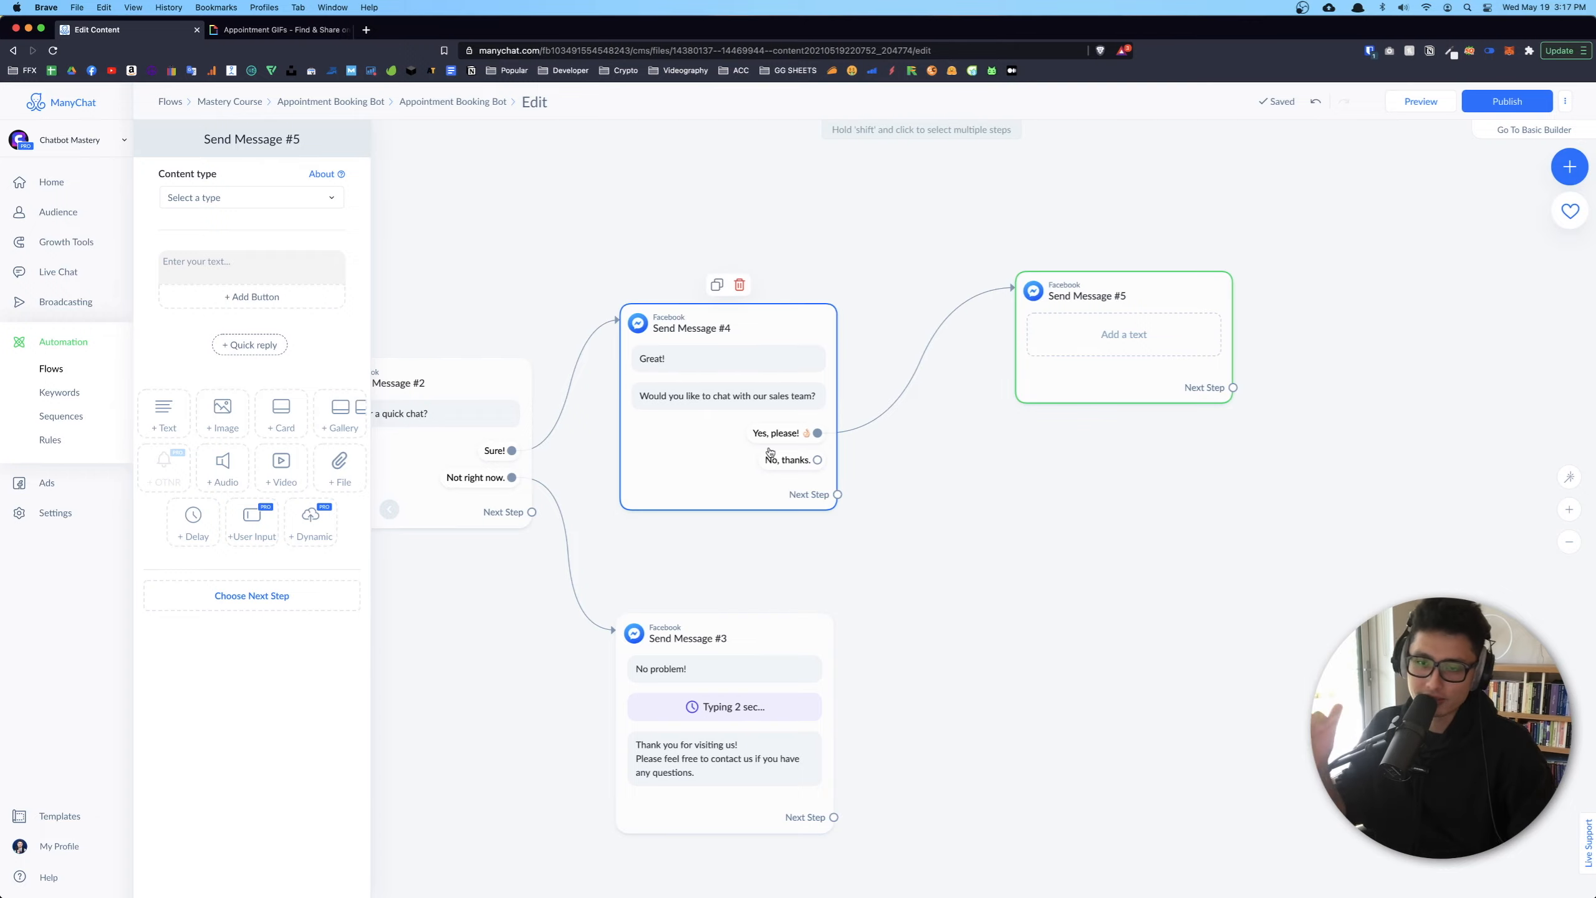
key("ctrl+Tab")
scroll(771, 452, "up", 15)
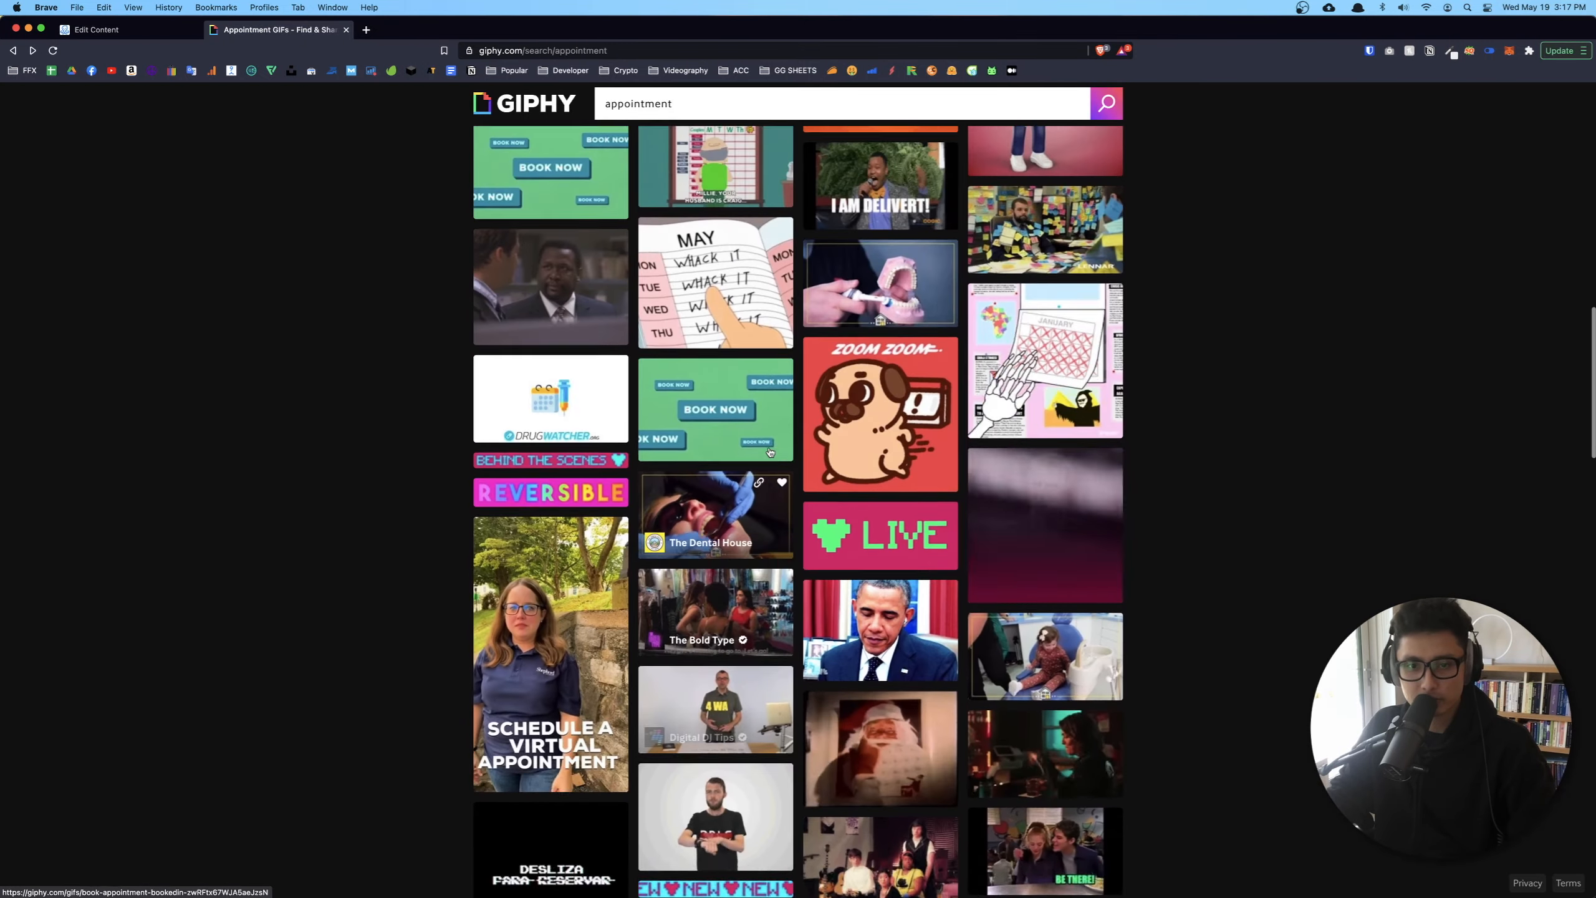
scroll(849, 550, "up", 4)
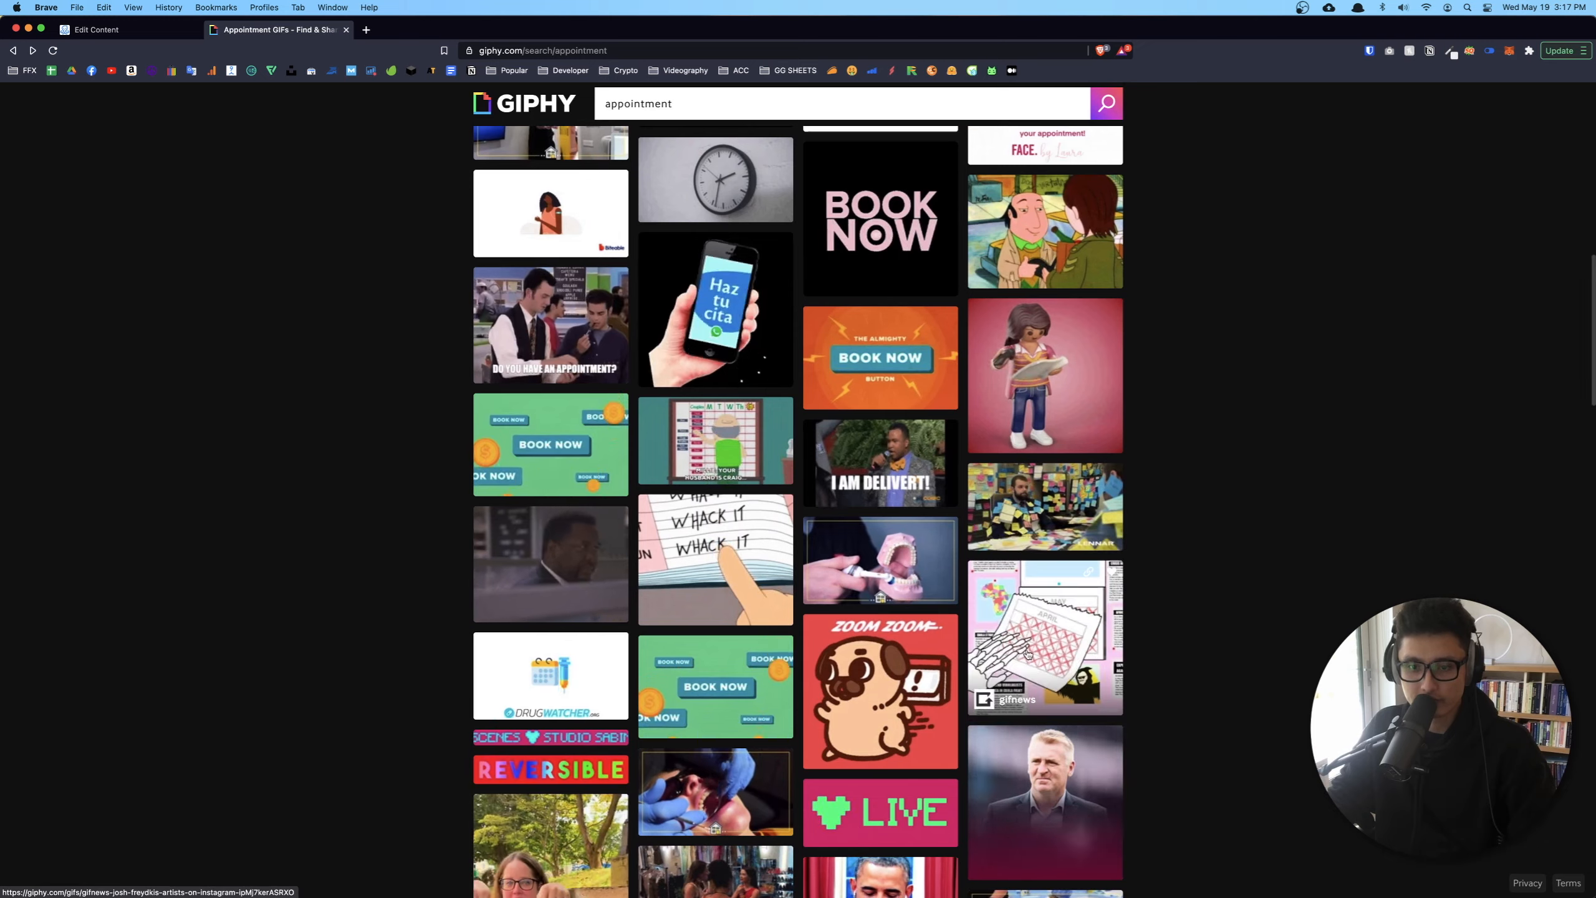
left_click(1043, 547)
left_click(1005, 264)
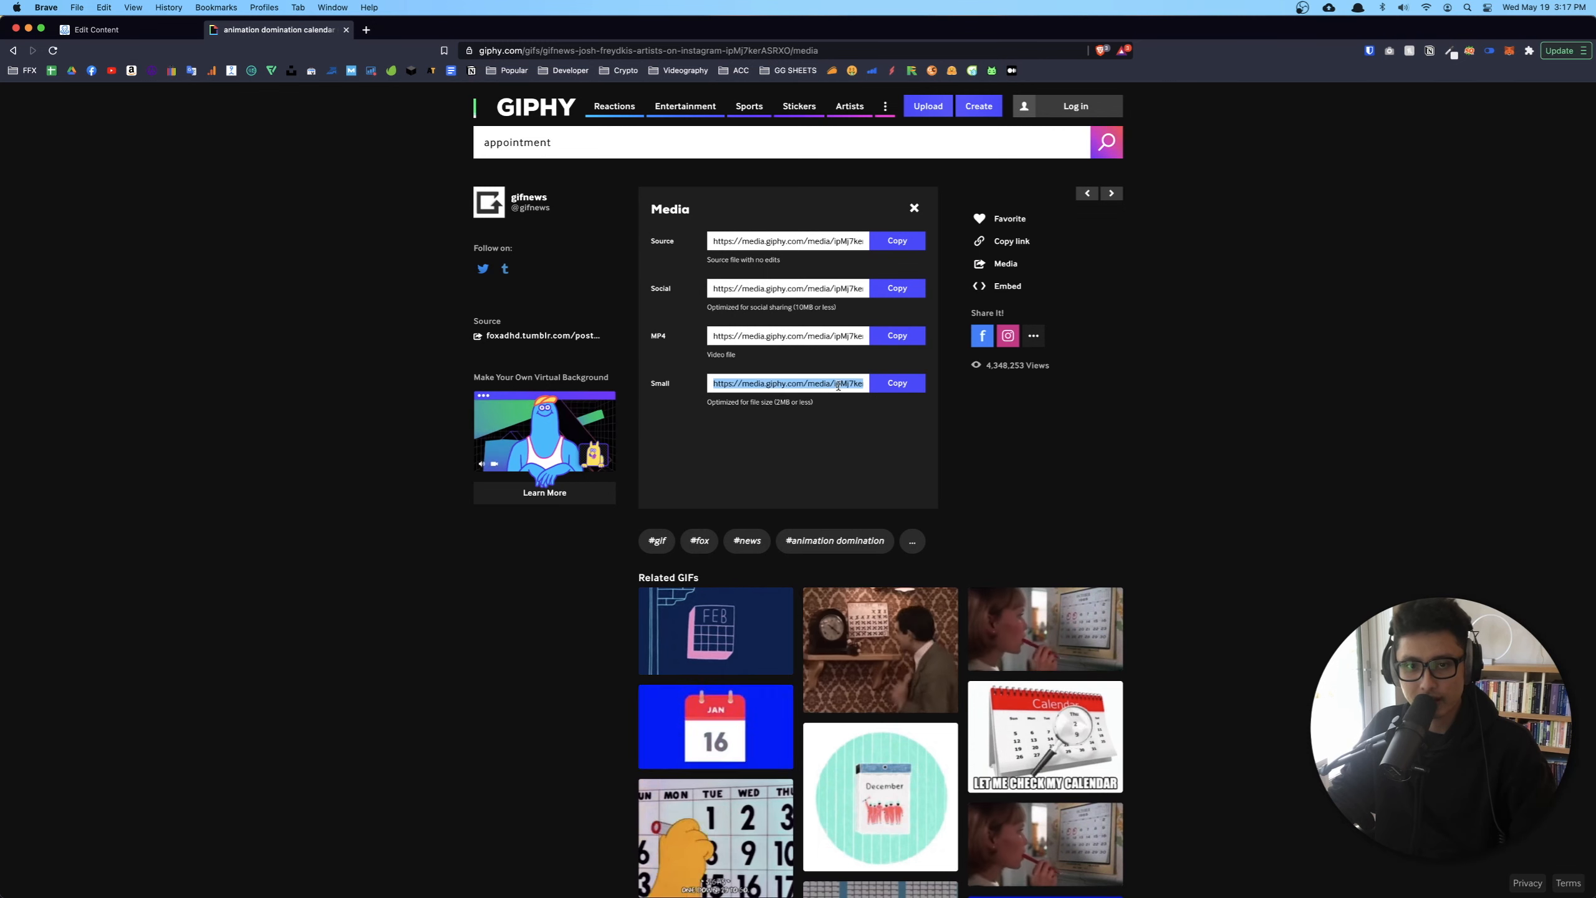
key("super+t")
type("https://media.giphy.com/media/ipMj7kerASRXO/giphy.gif")
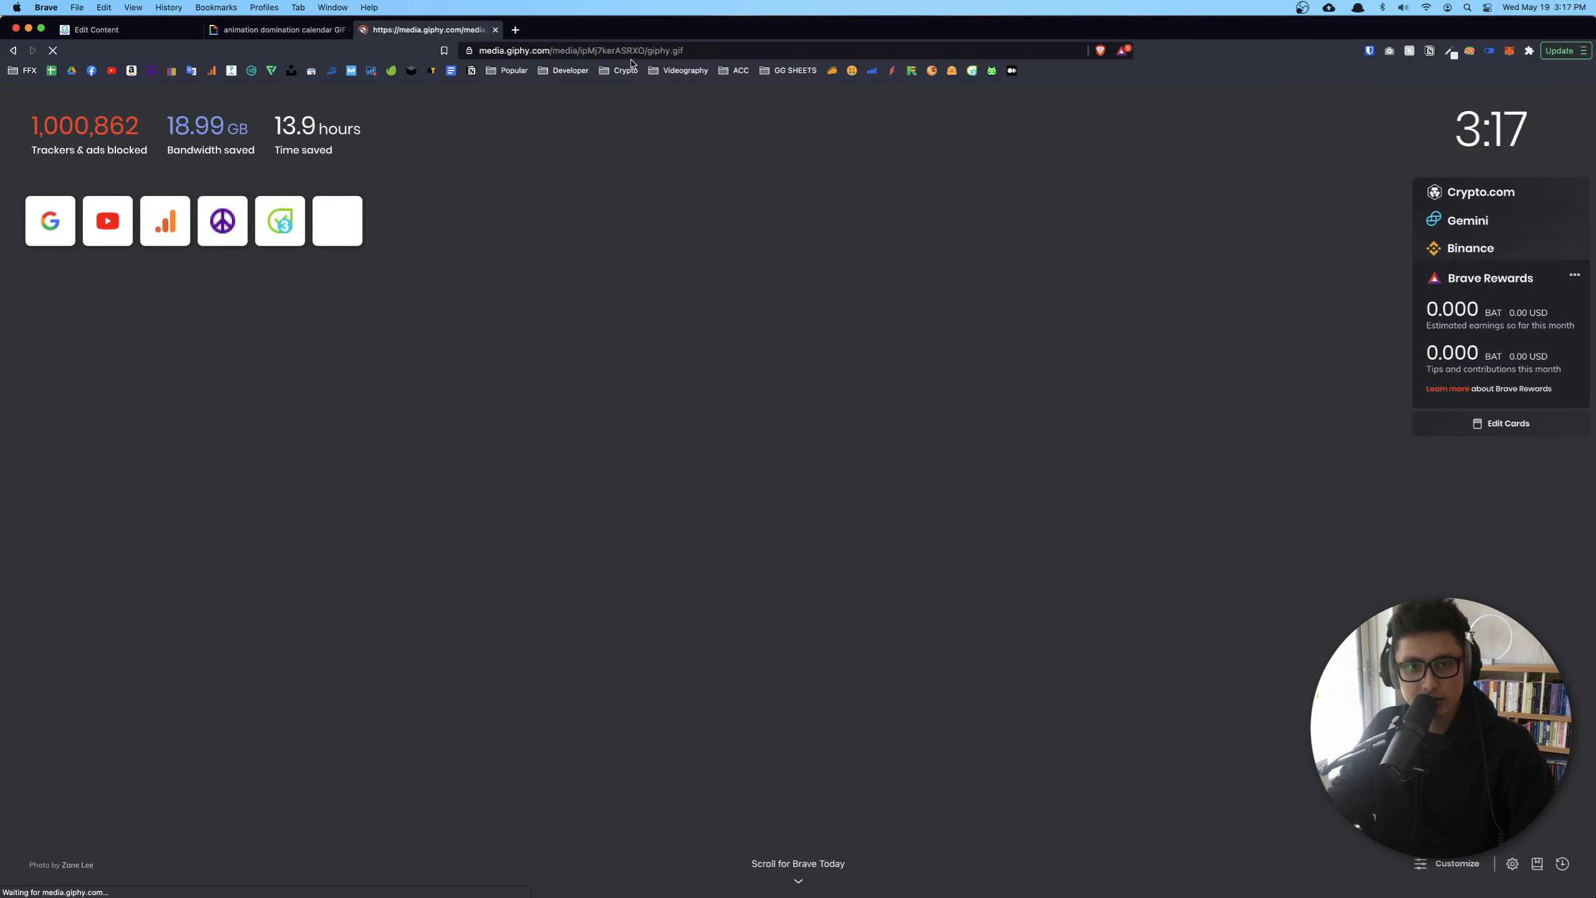
key("Return")
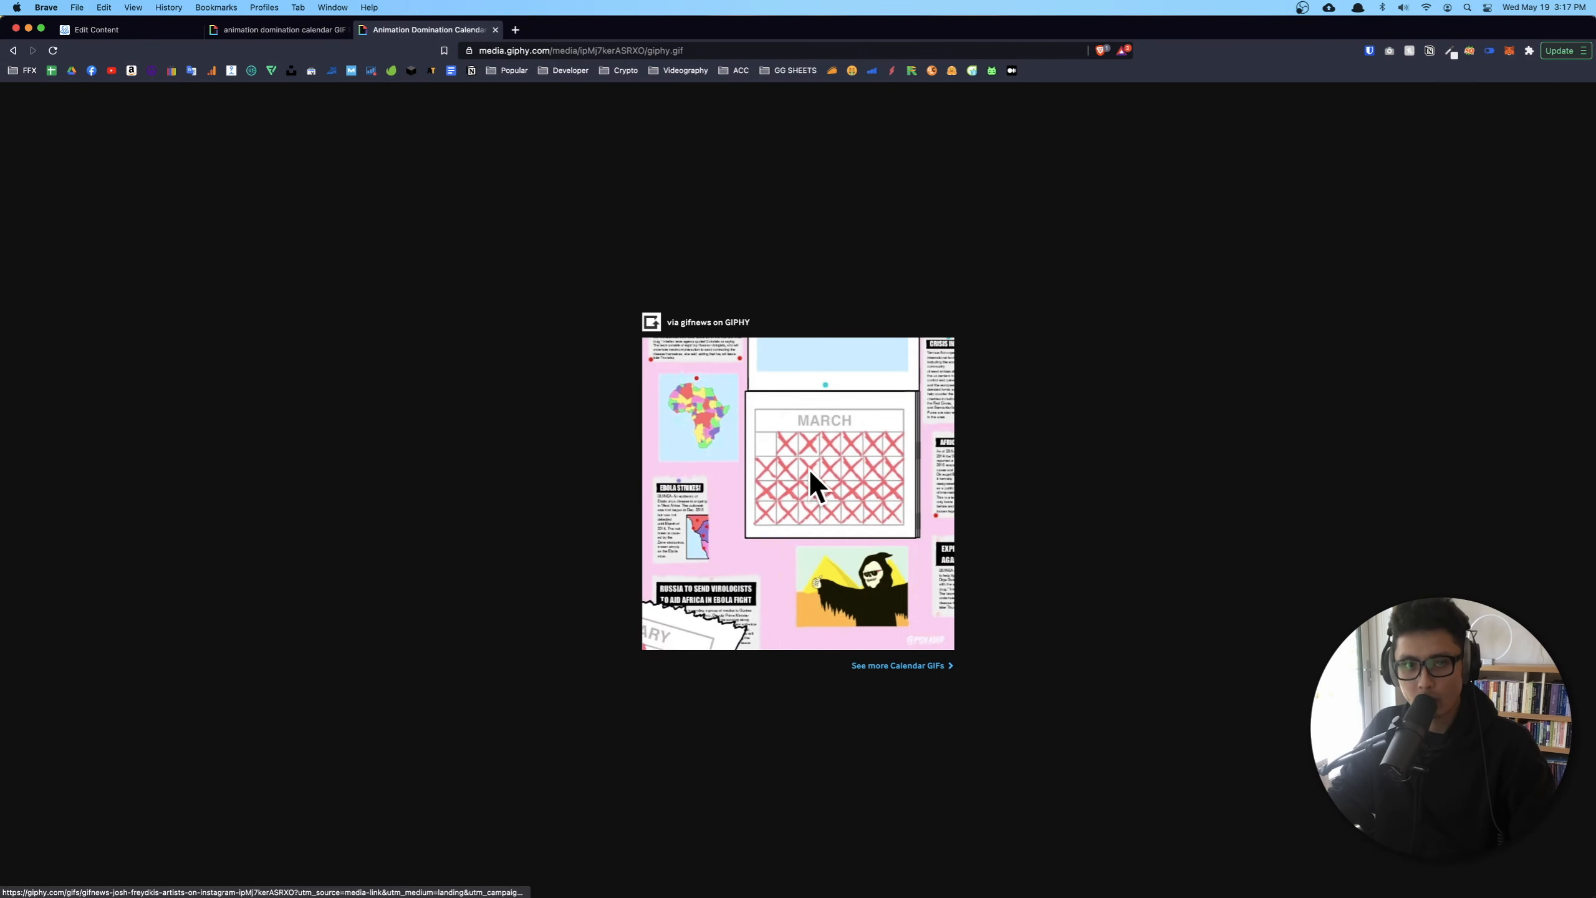
right_click(784, 426)
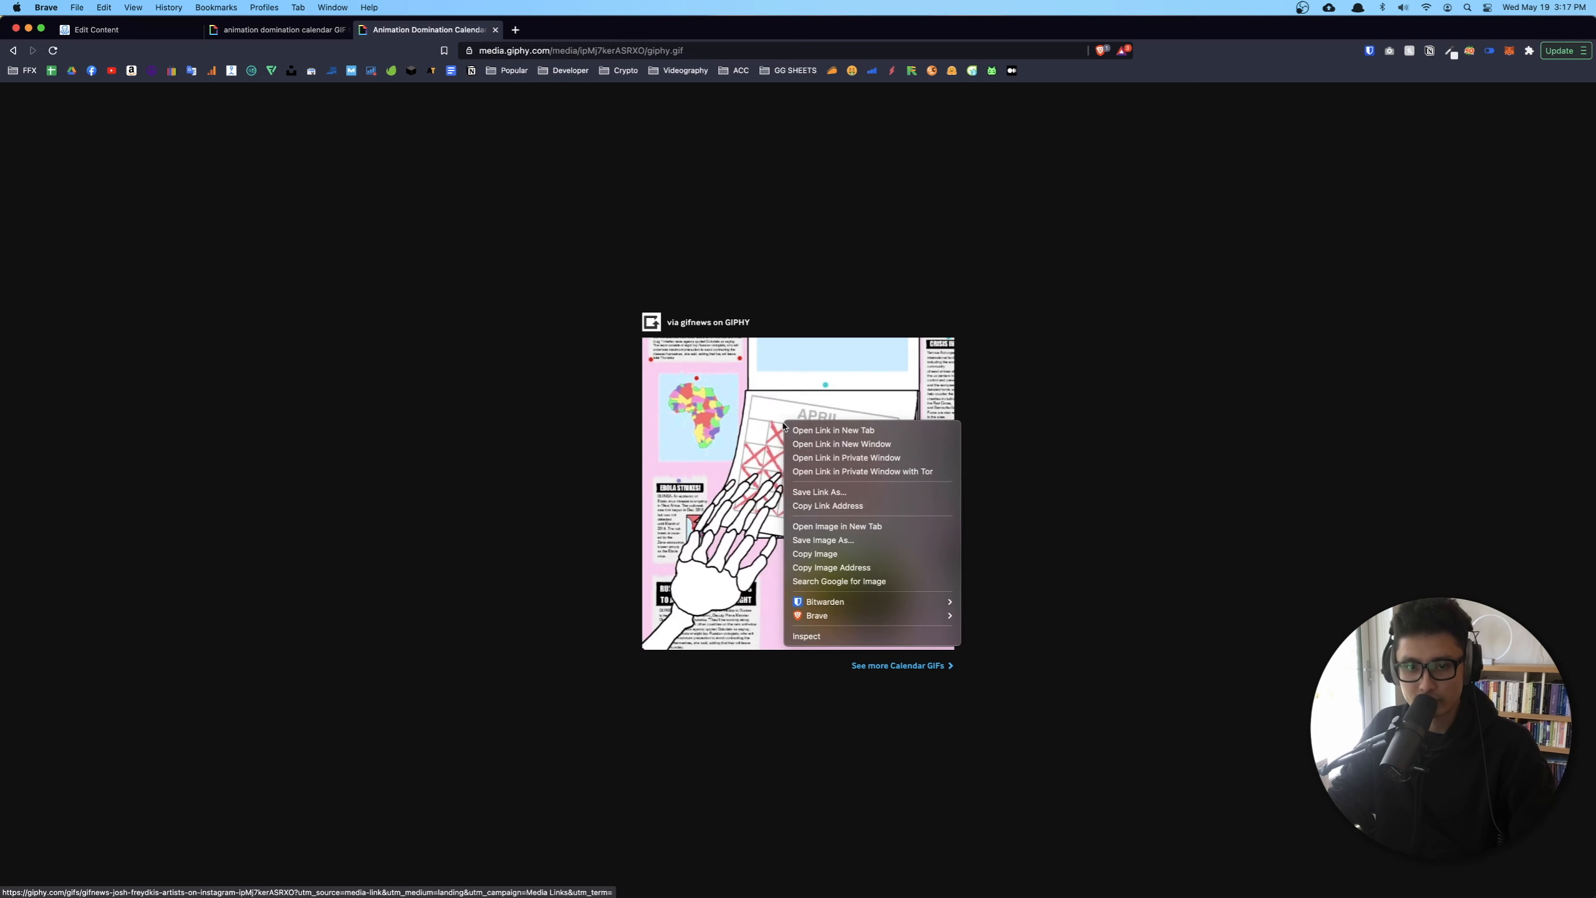
left_click(828, 540)
left_click(796, 545)
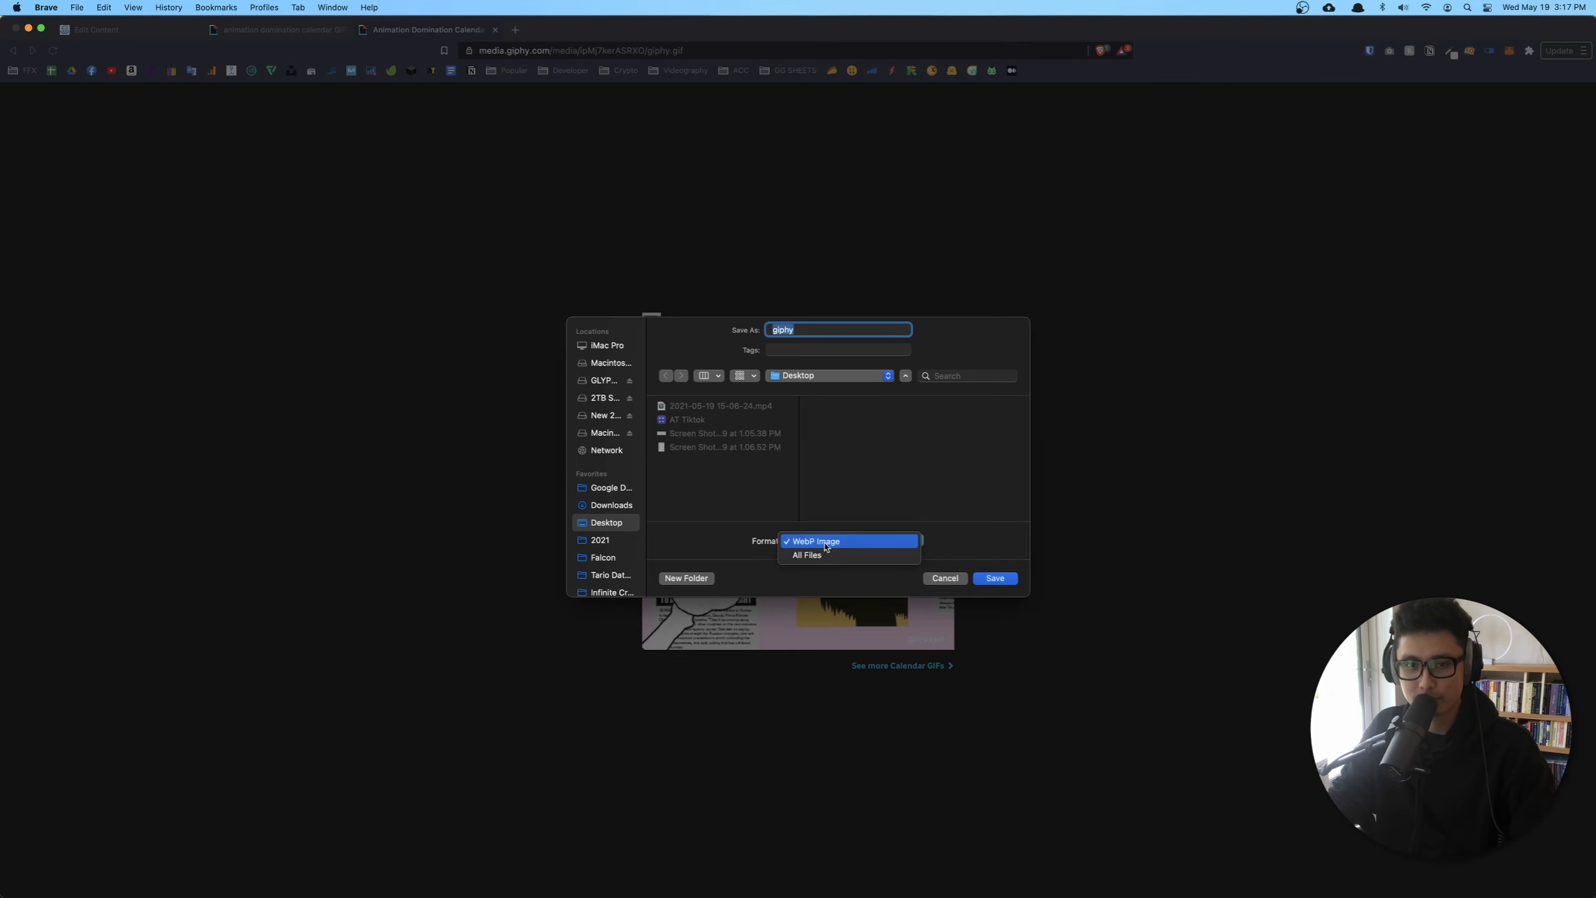
left_click(826, 541)
left_click(945, 578)
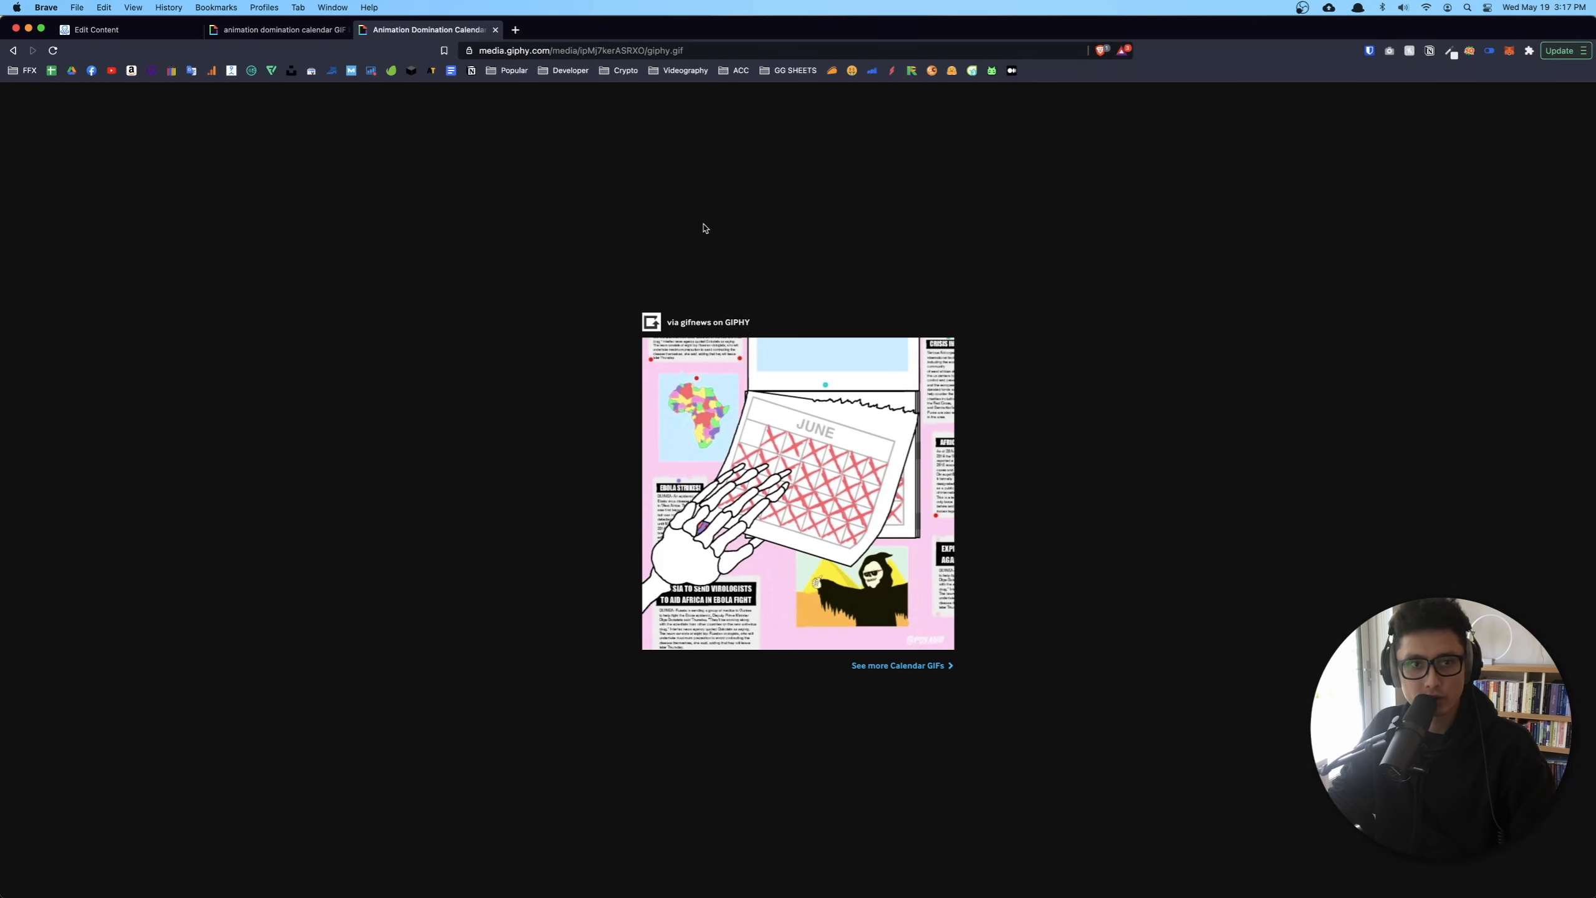
key("super+w")
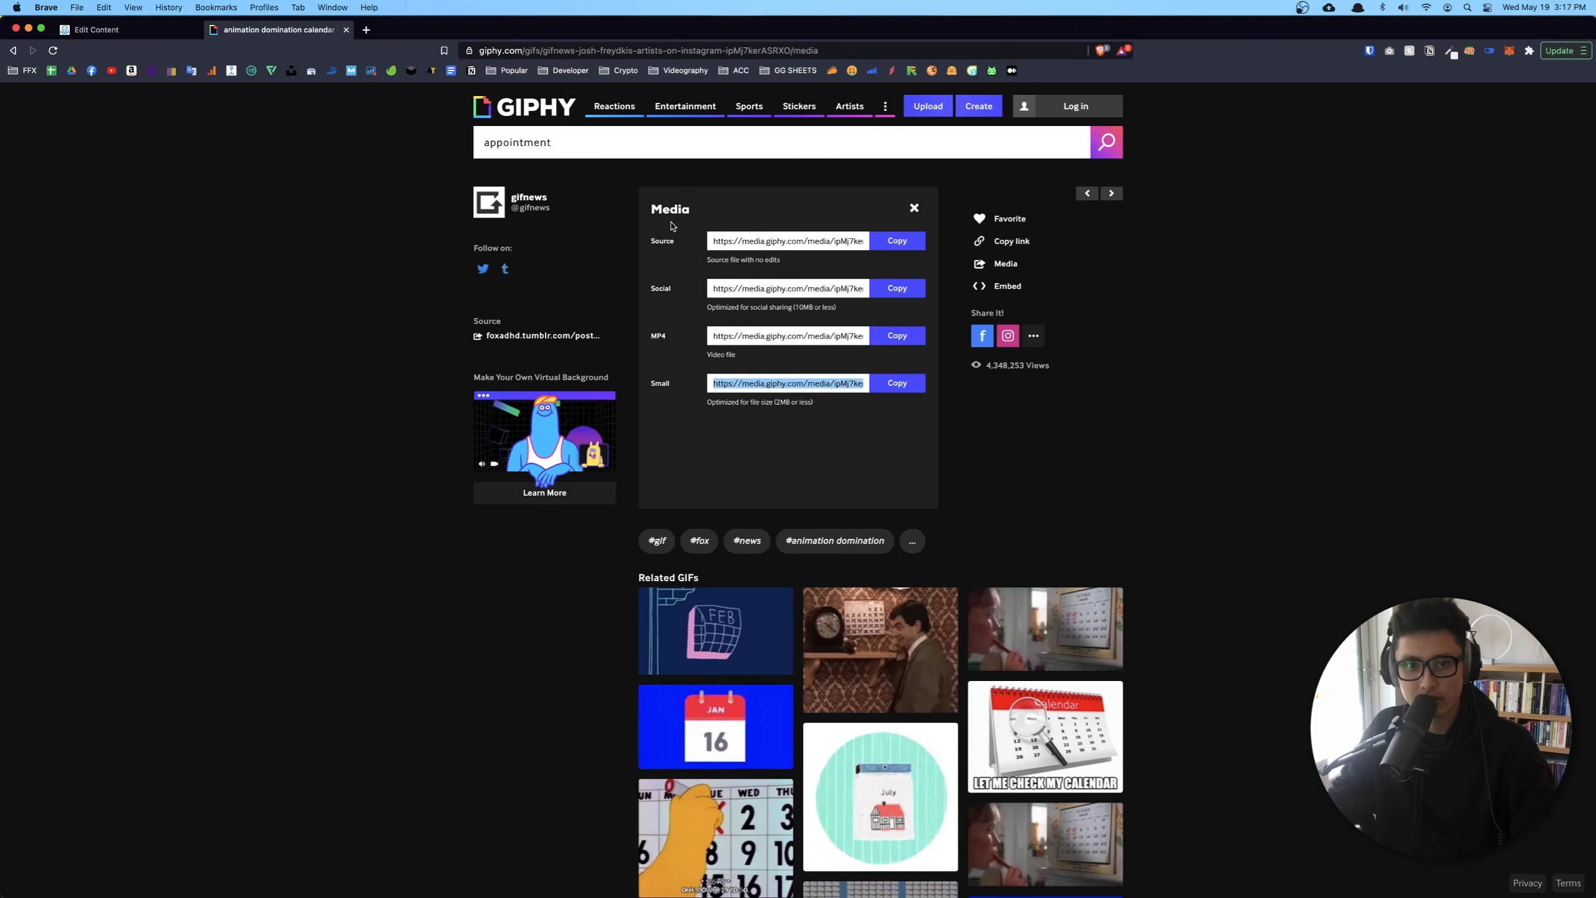
Open the calendar GIF's source link, save it to the Desktop as GIF image "source", and return to the ManyChat flow
left_click(880, 241)
key("super+t")
key("super+v")
key("Return")
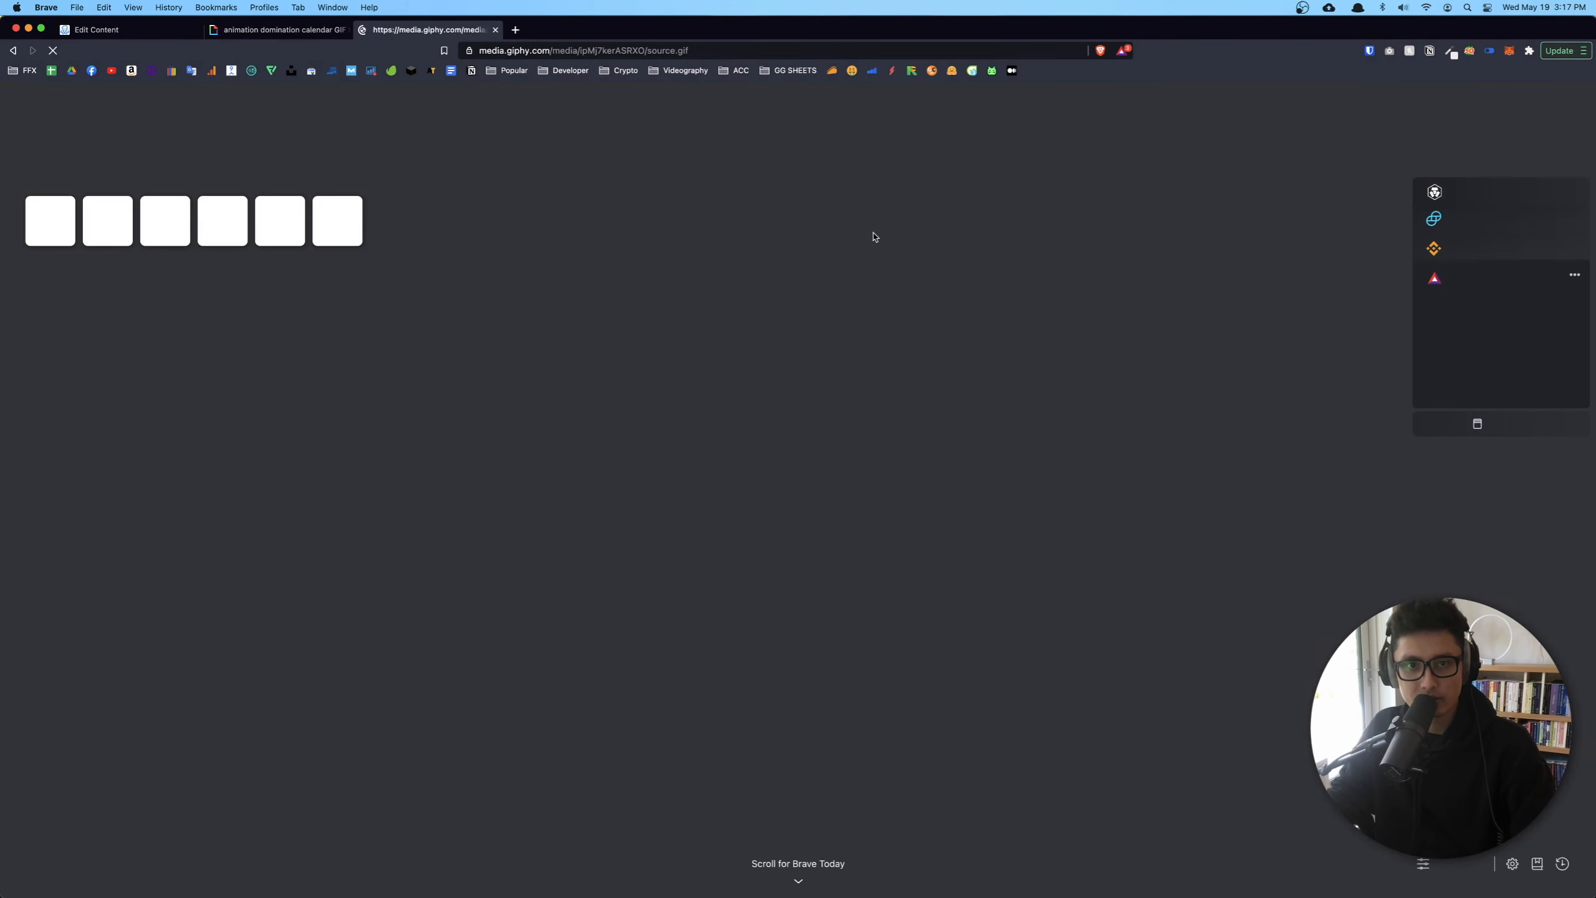
right_click(800, 444)
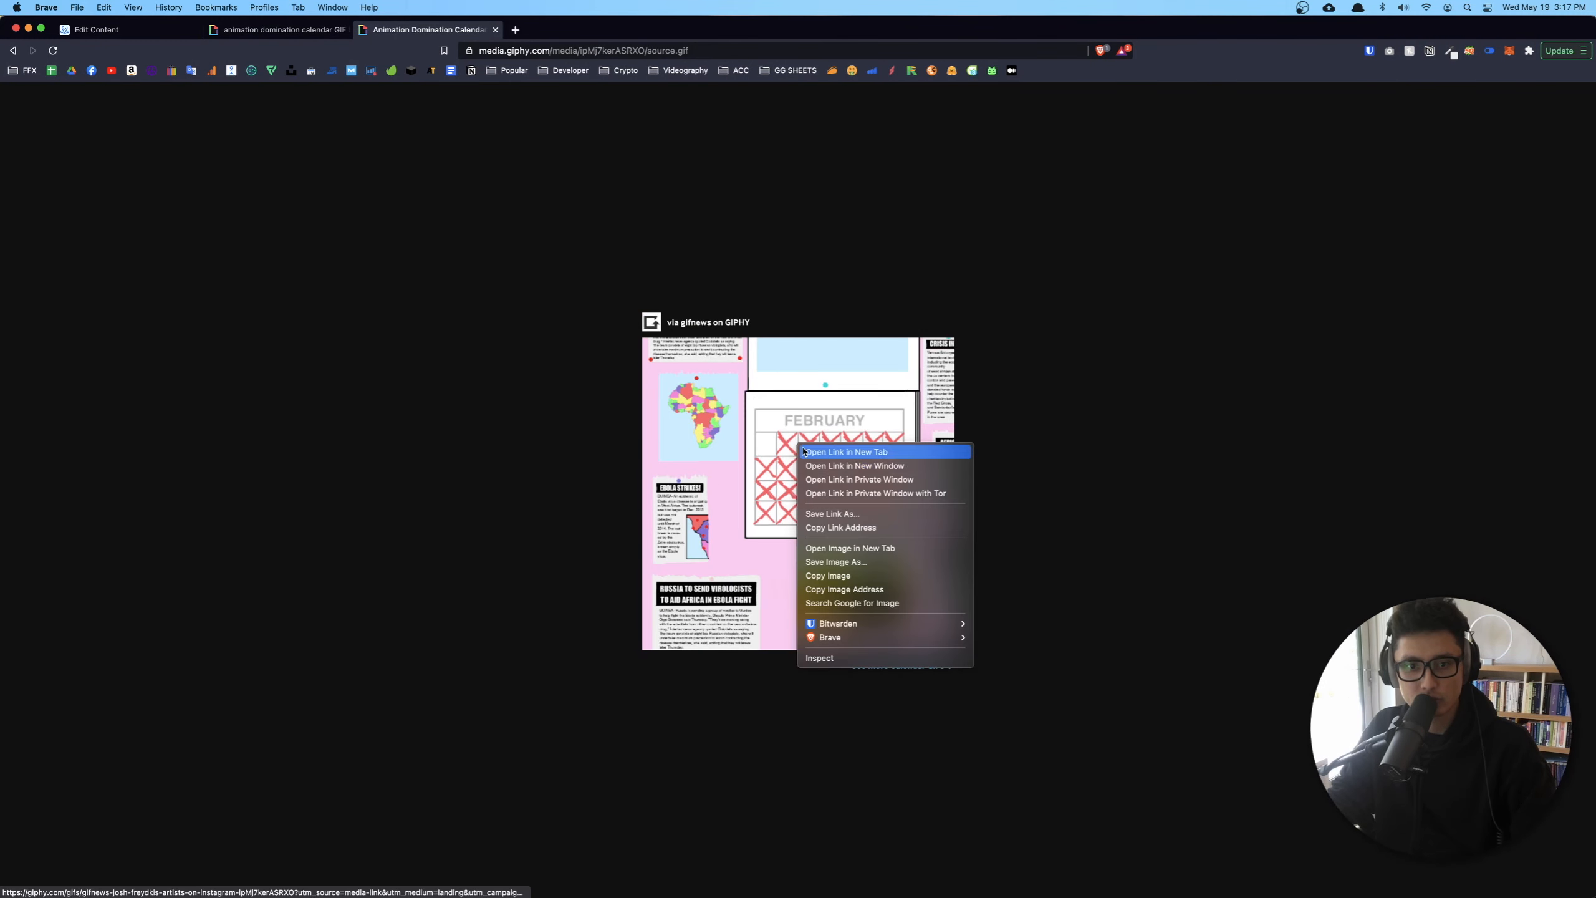
left_click(844, 569)
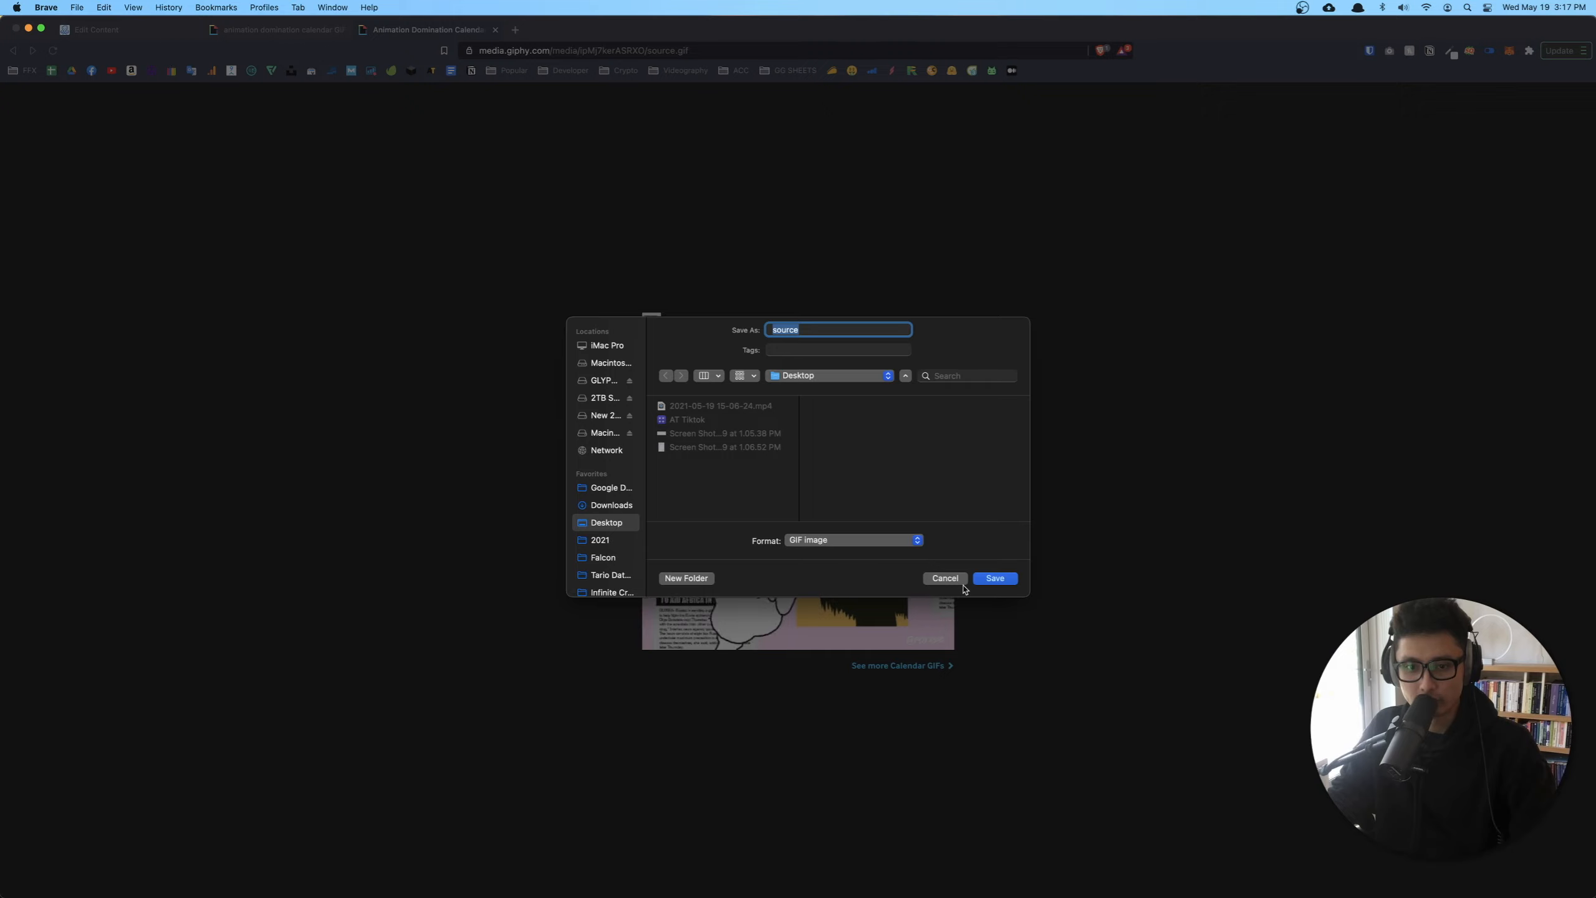
left_click(992, 578)
key("super+w")
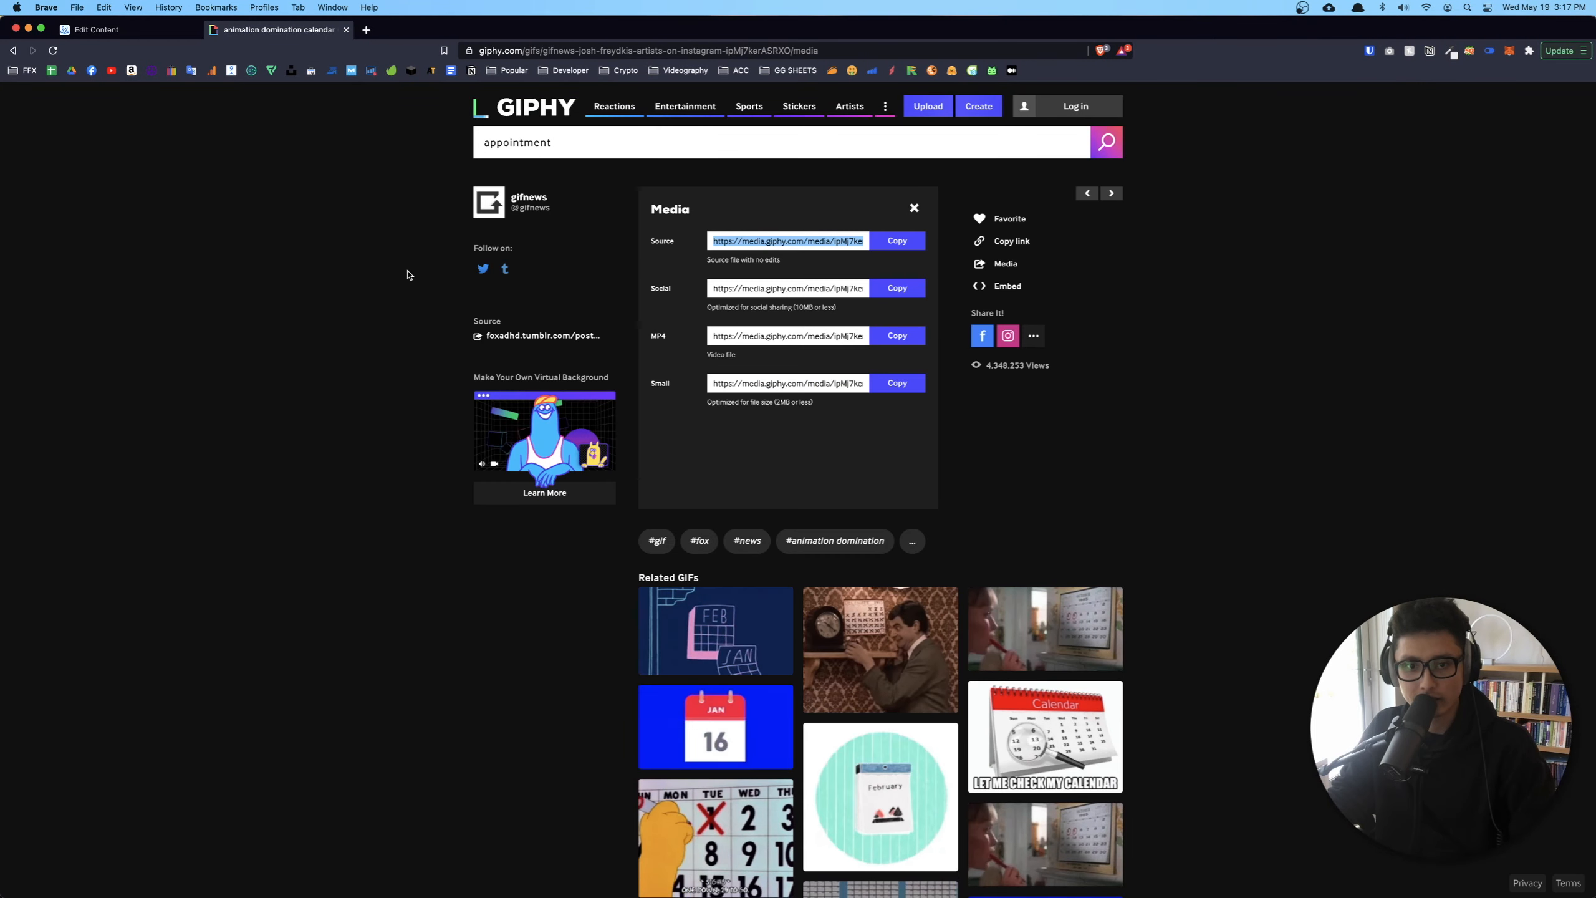
key("super+w")
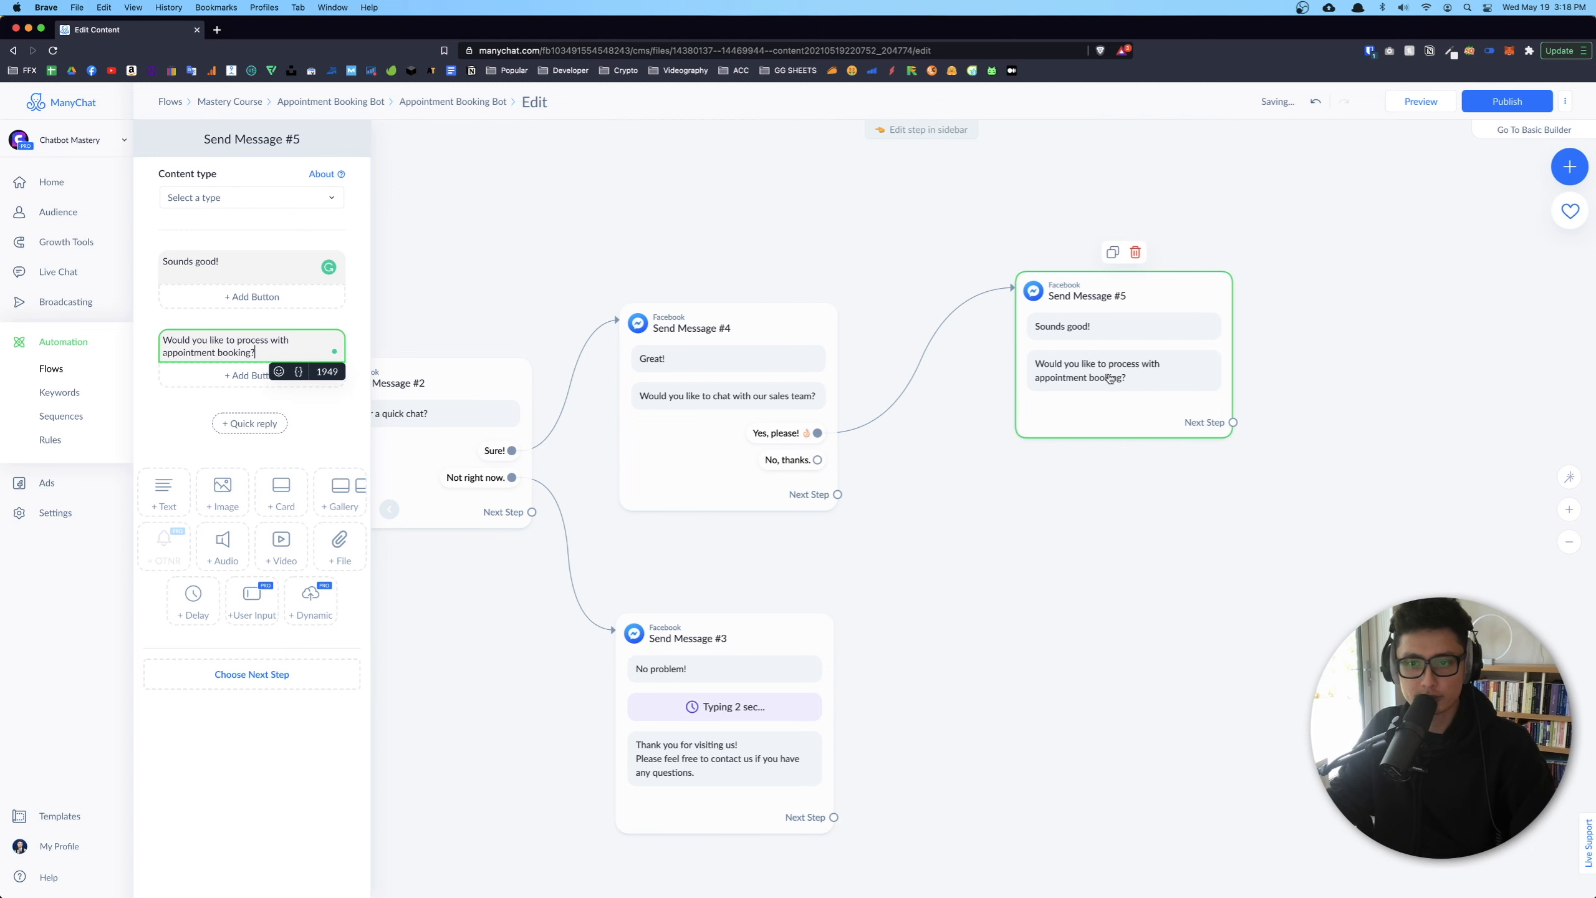
Add quick replies "Yes" and "No" to the appointment booking question in Send Message #5
left_click(252, 425)
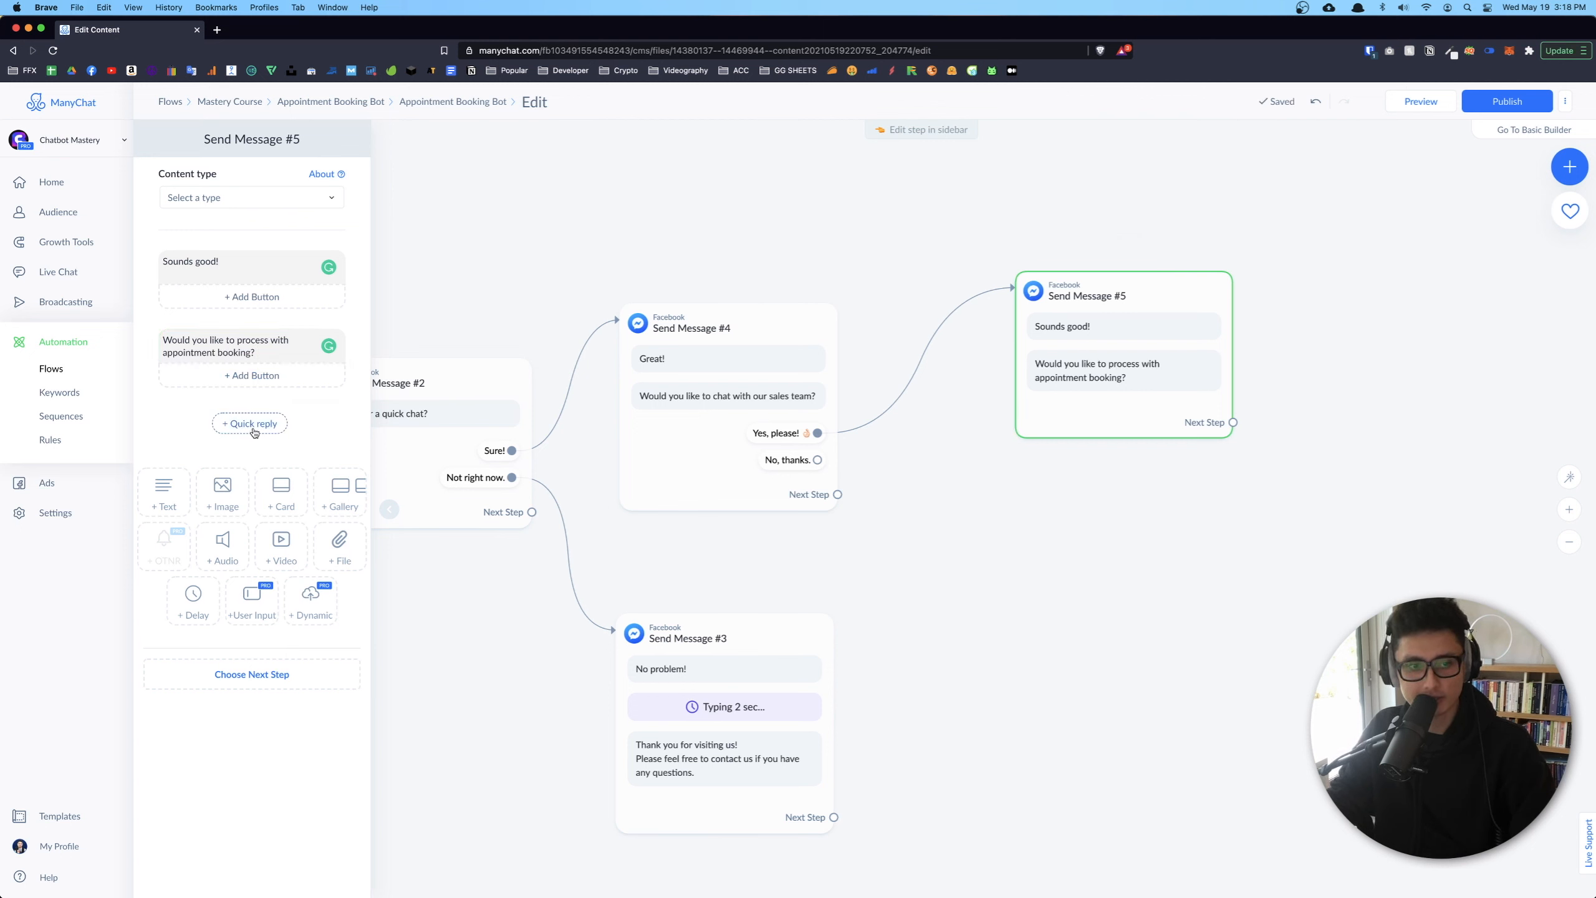
type("Yes")
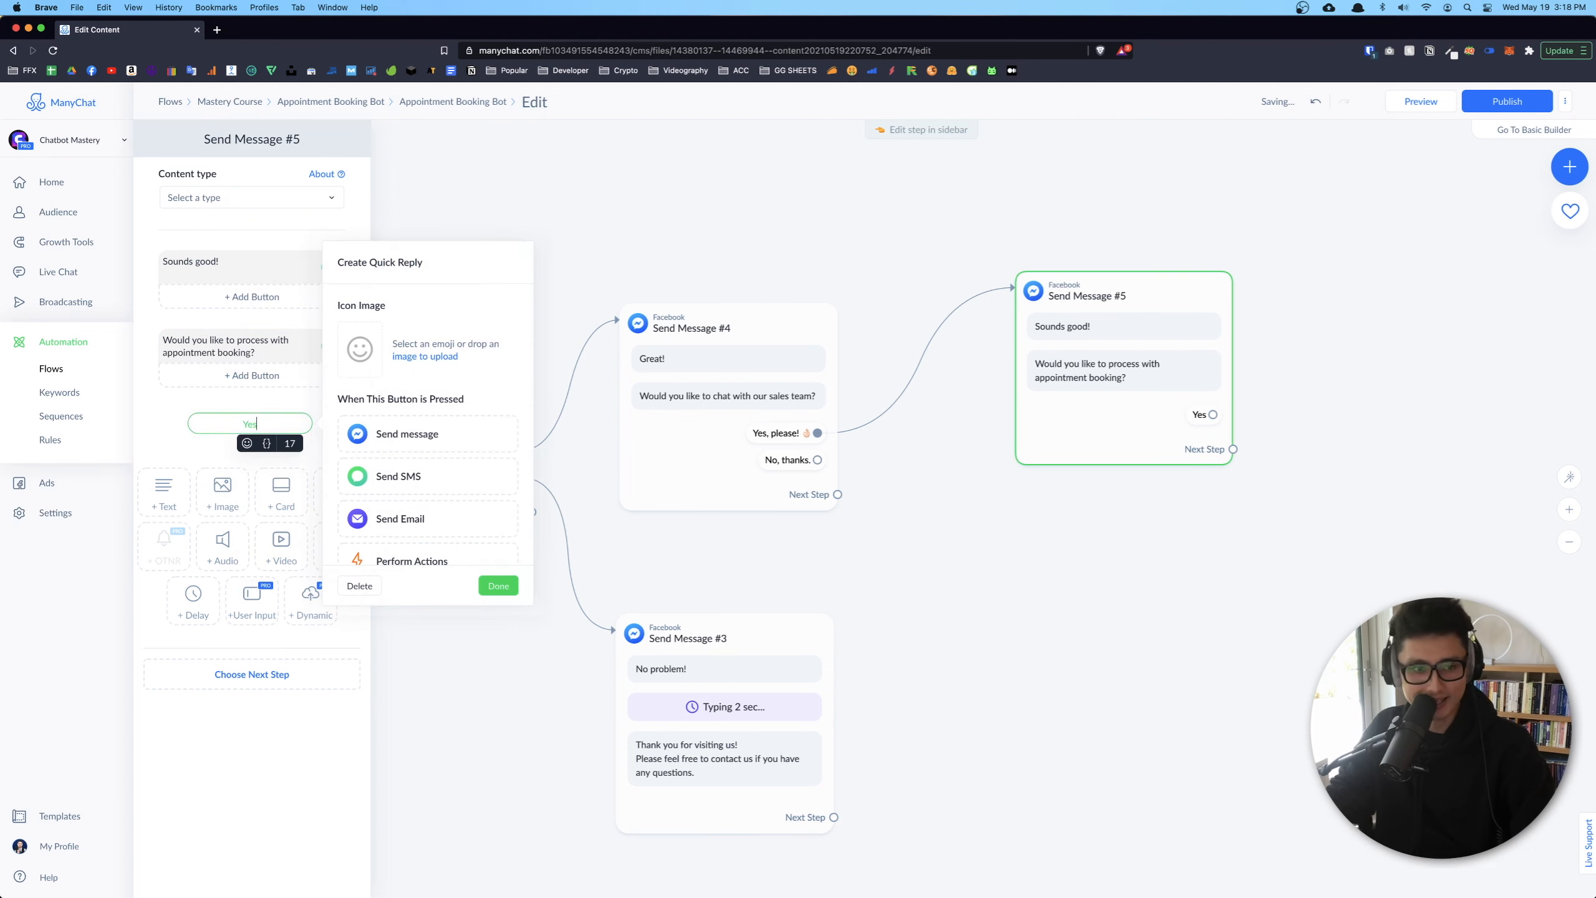
key("Return")
type("No")
key("Return")
Move Send Message #5 higher on the canvas to make room for another branch below it
scroll(971, 574, "down", 5)
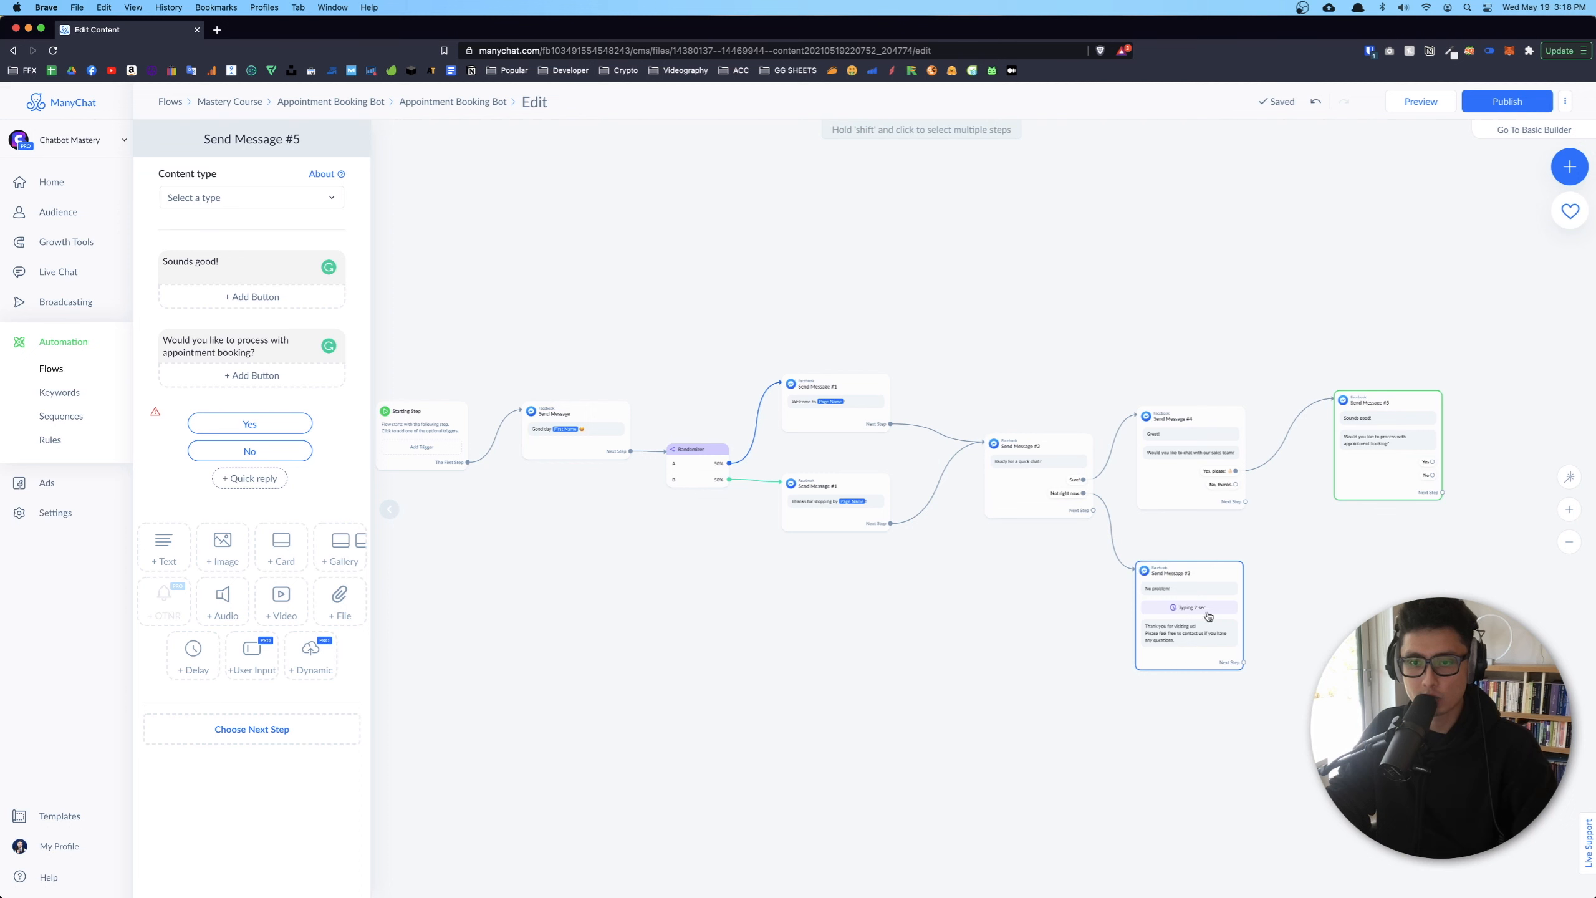
scroll(1299, 577, "up", 5)
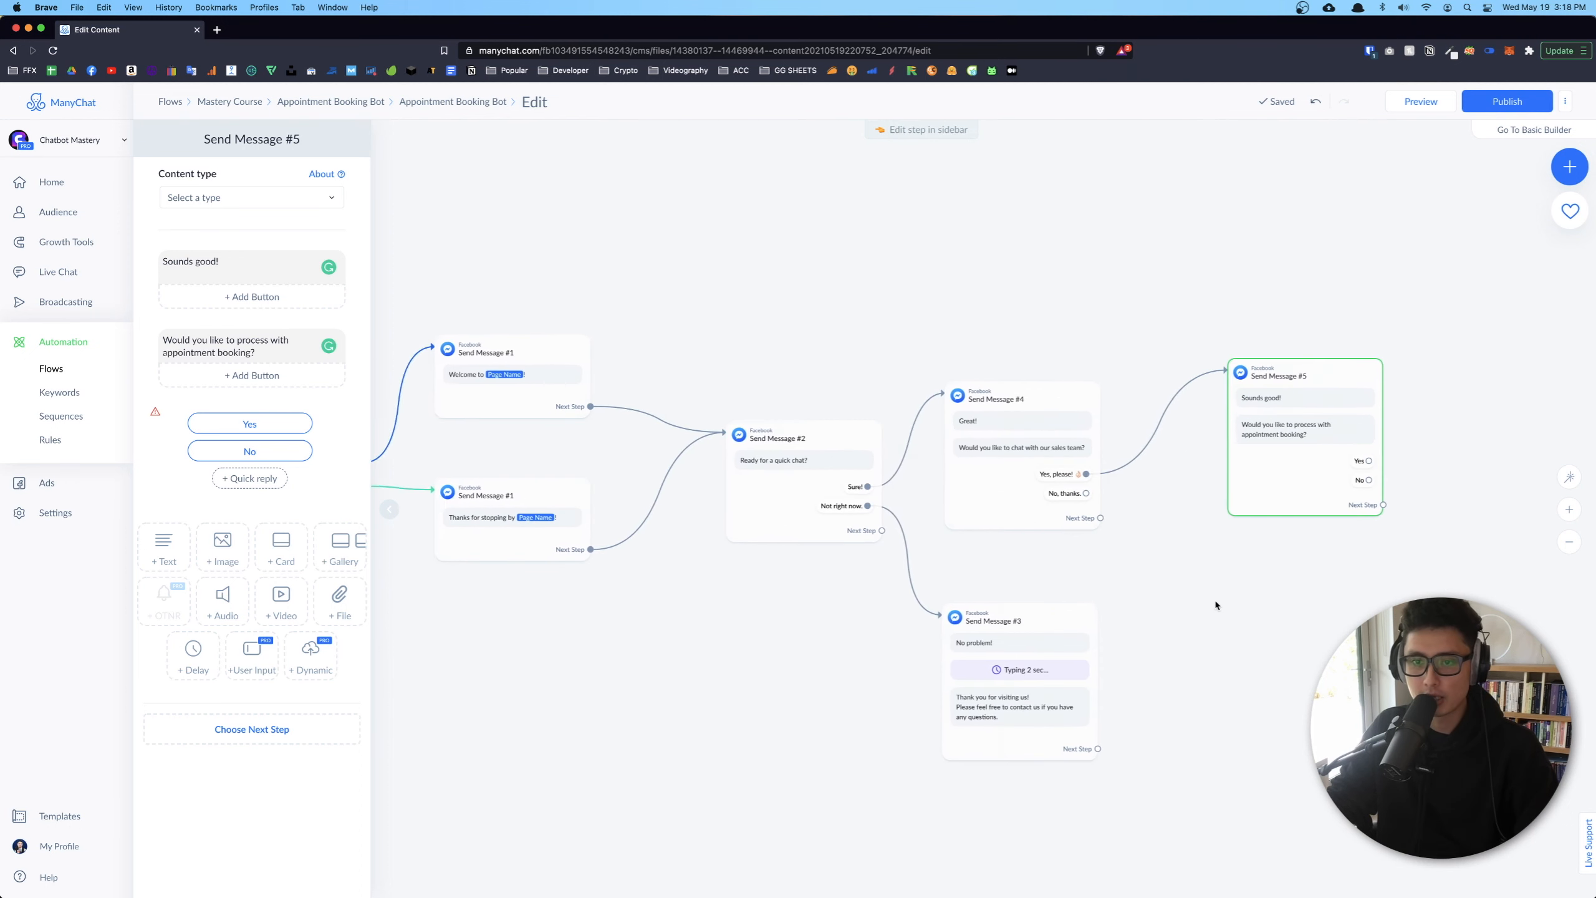
left_click_drag(505, 671, 495, 558)
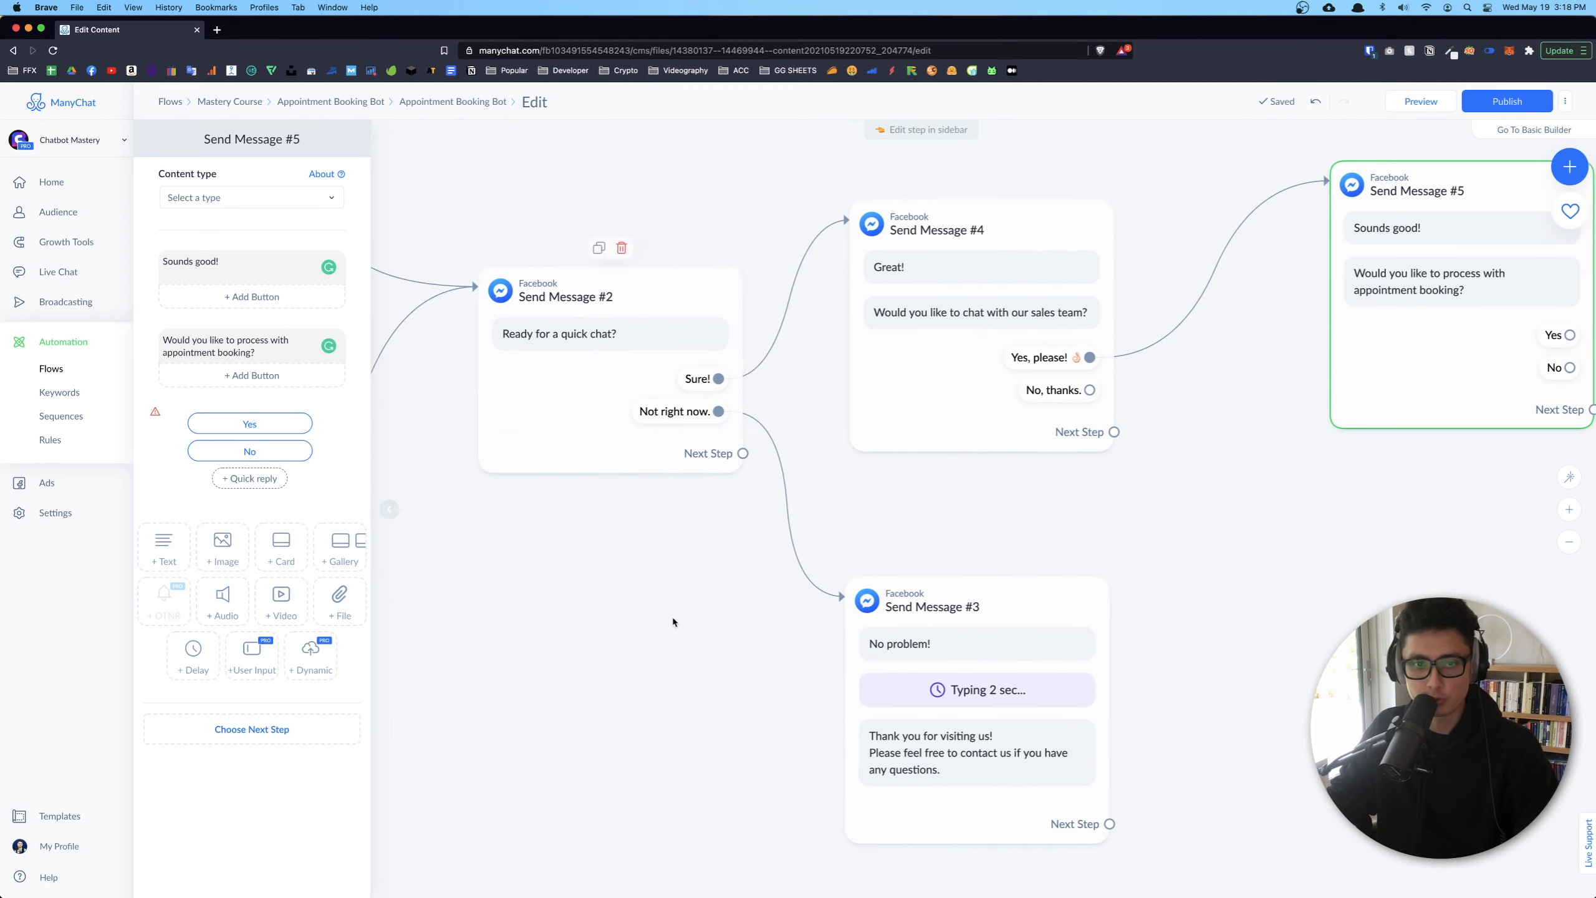
left_click_drag(673, 620, 534, 654)
scroll(567, 597, "down", 2)
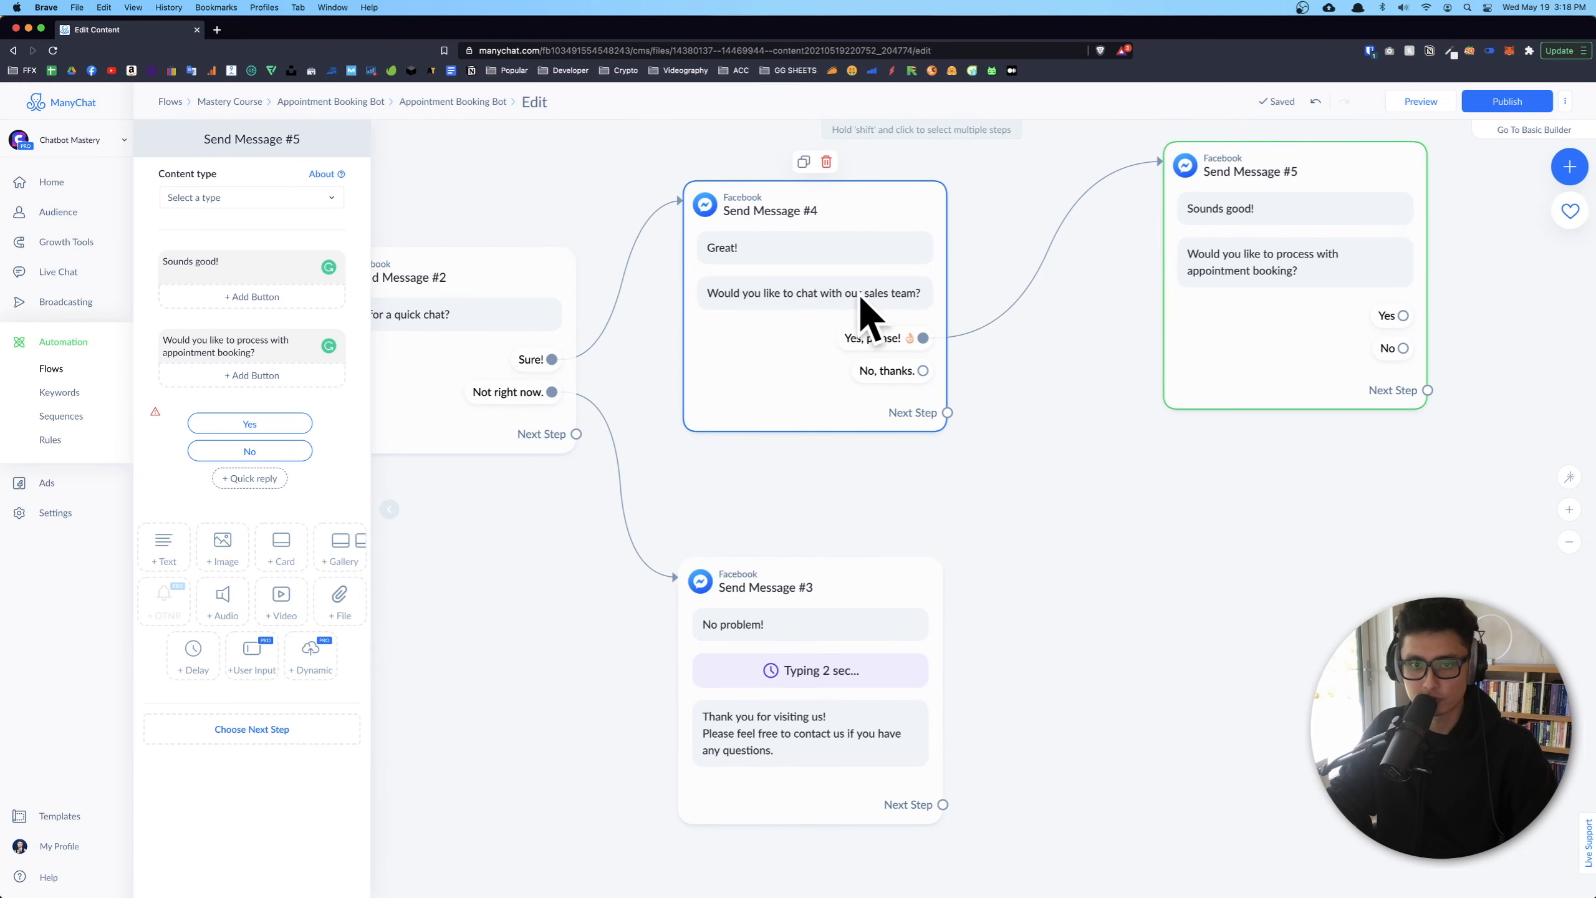
scroll(884, 314, "right", 5)
scroll(884, 313, "up", 2)
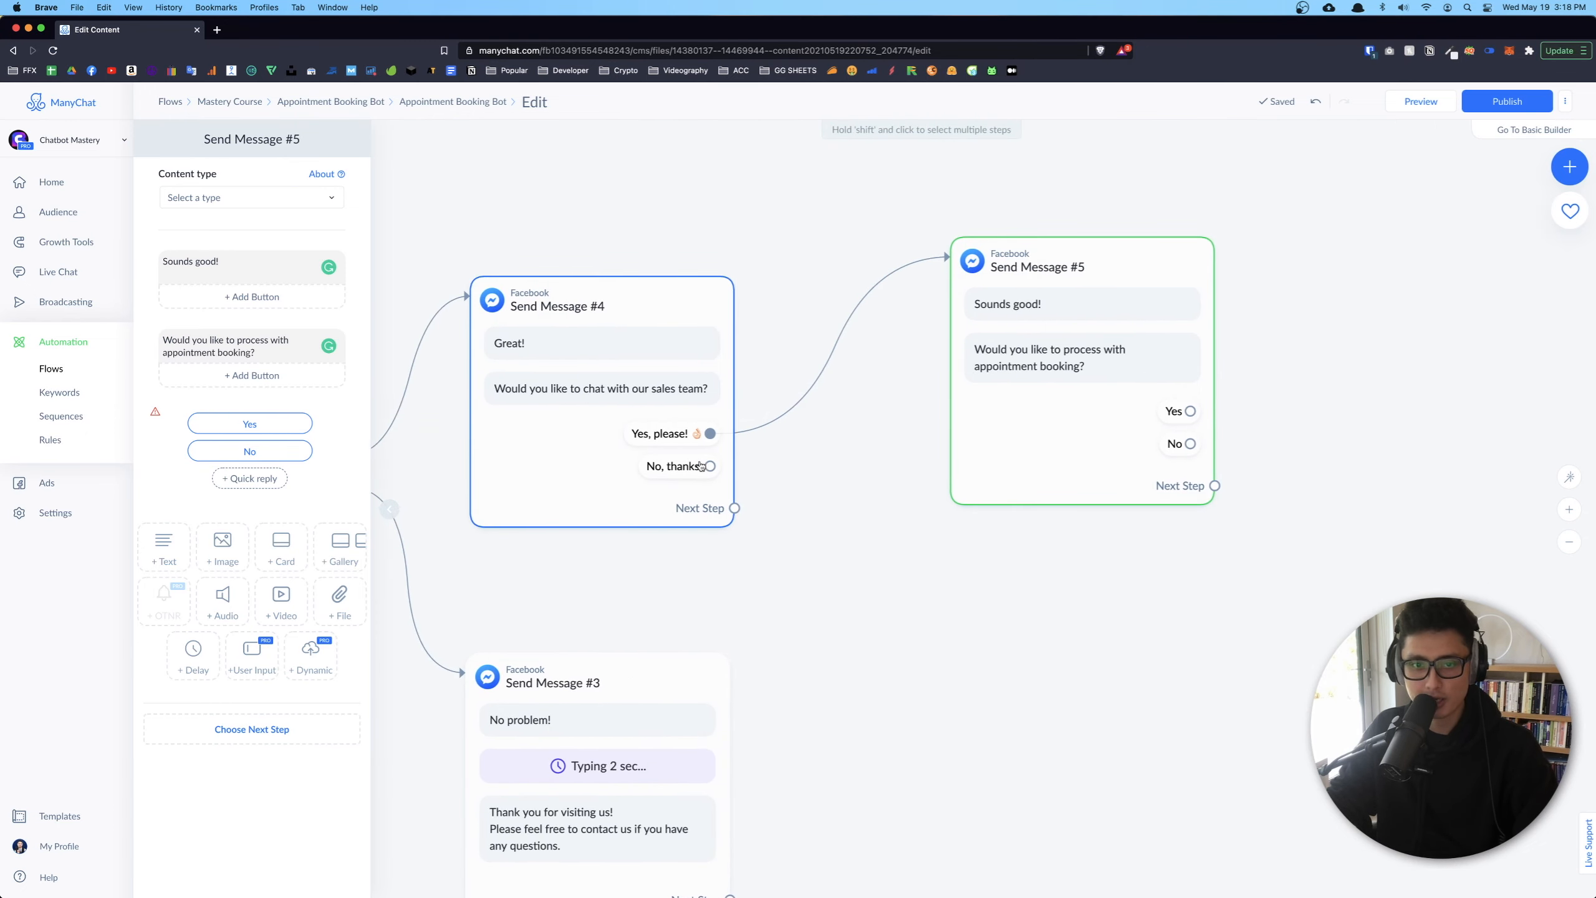
left_click_drag(1100, 404, 1095, 222)
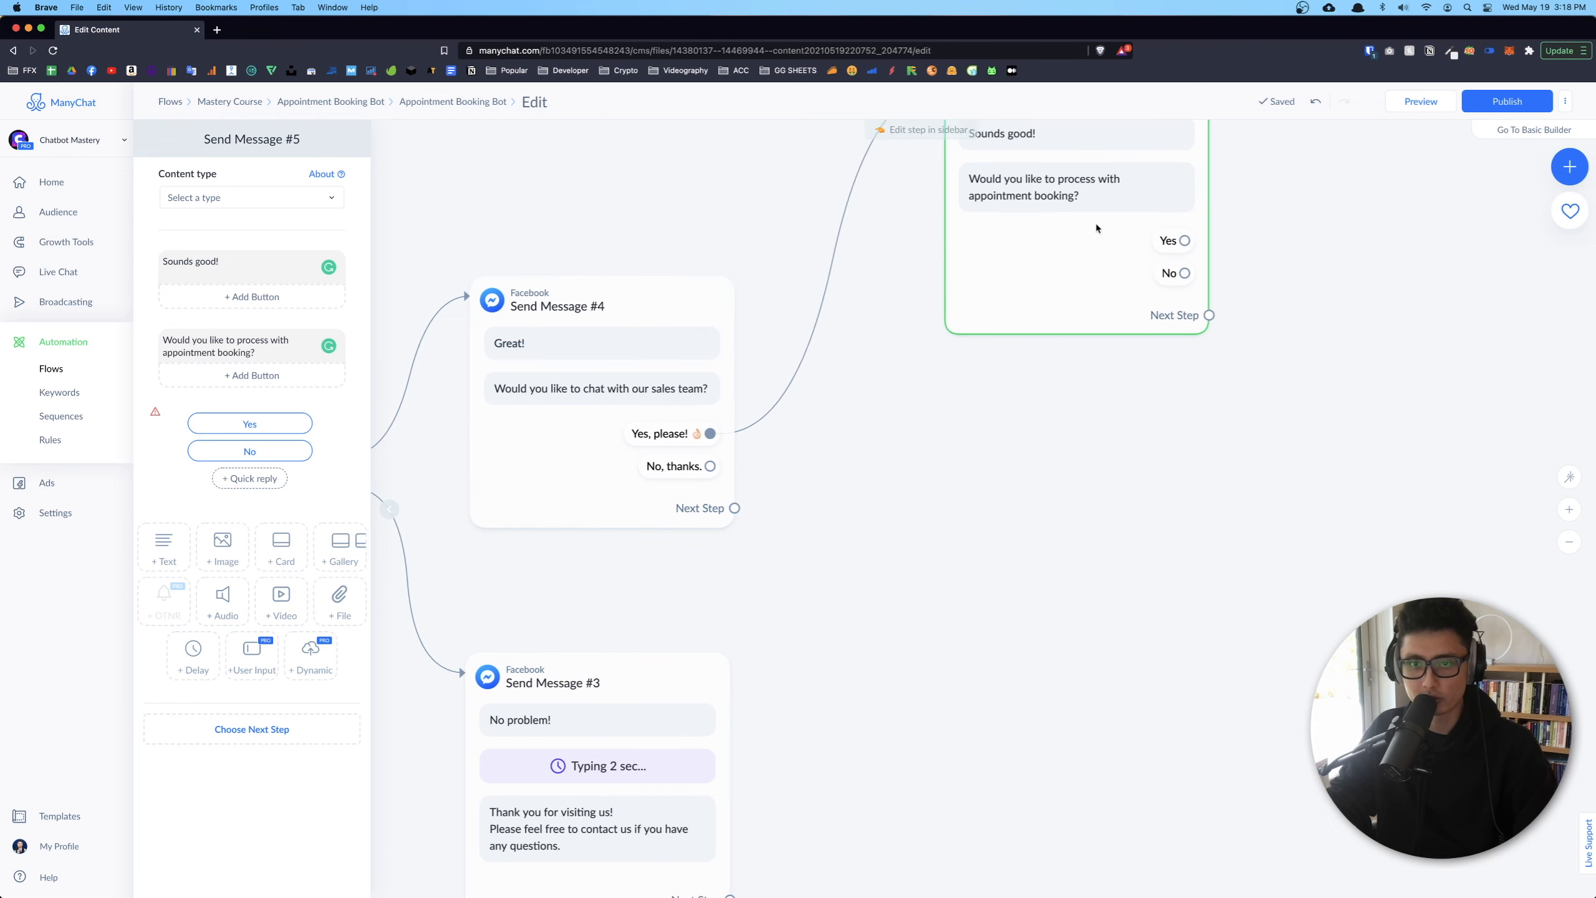
Connect the "No, thanks." reply of the sales team question to a new Facebook message below Send Message #5
scroll(971, 465, "up", 5)
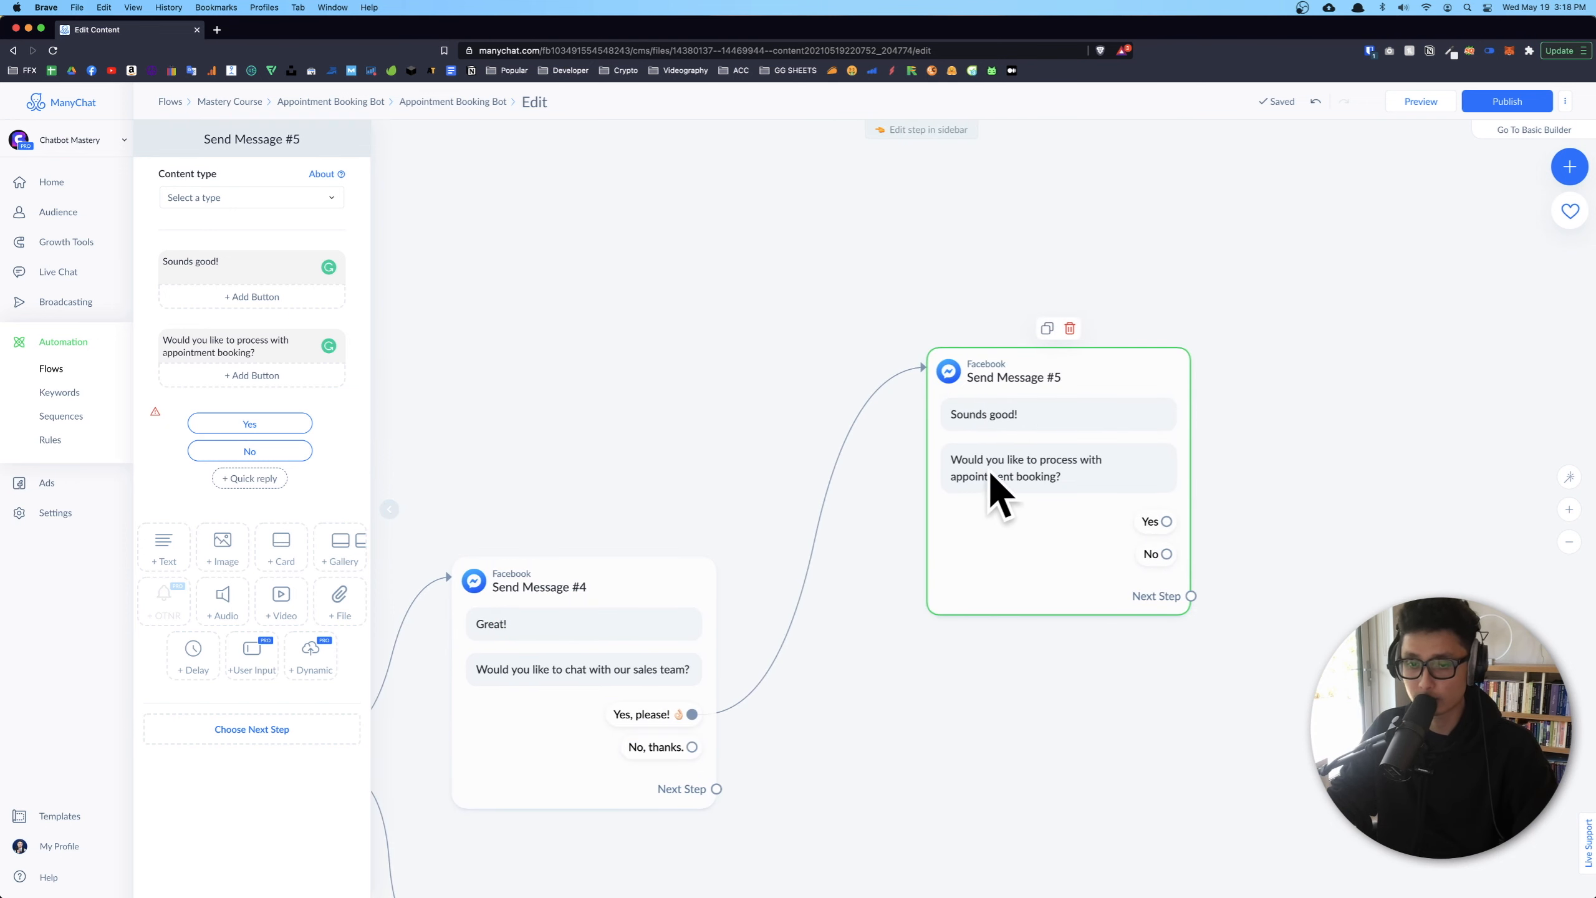
scroll(1347, 552, "down", 4)
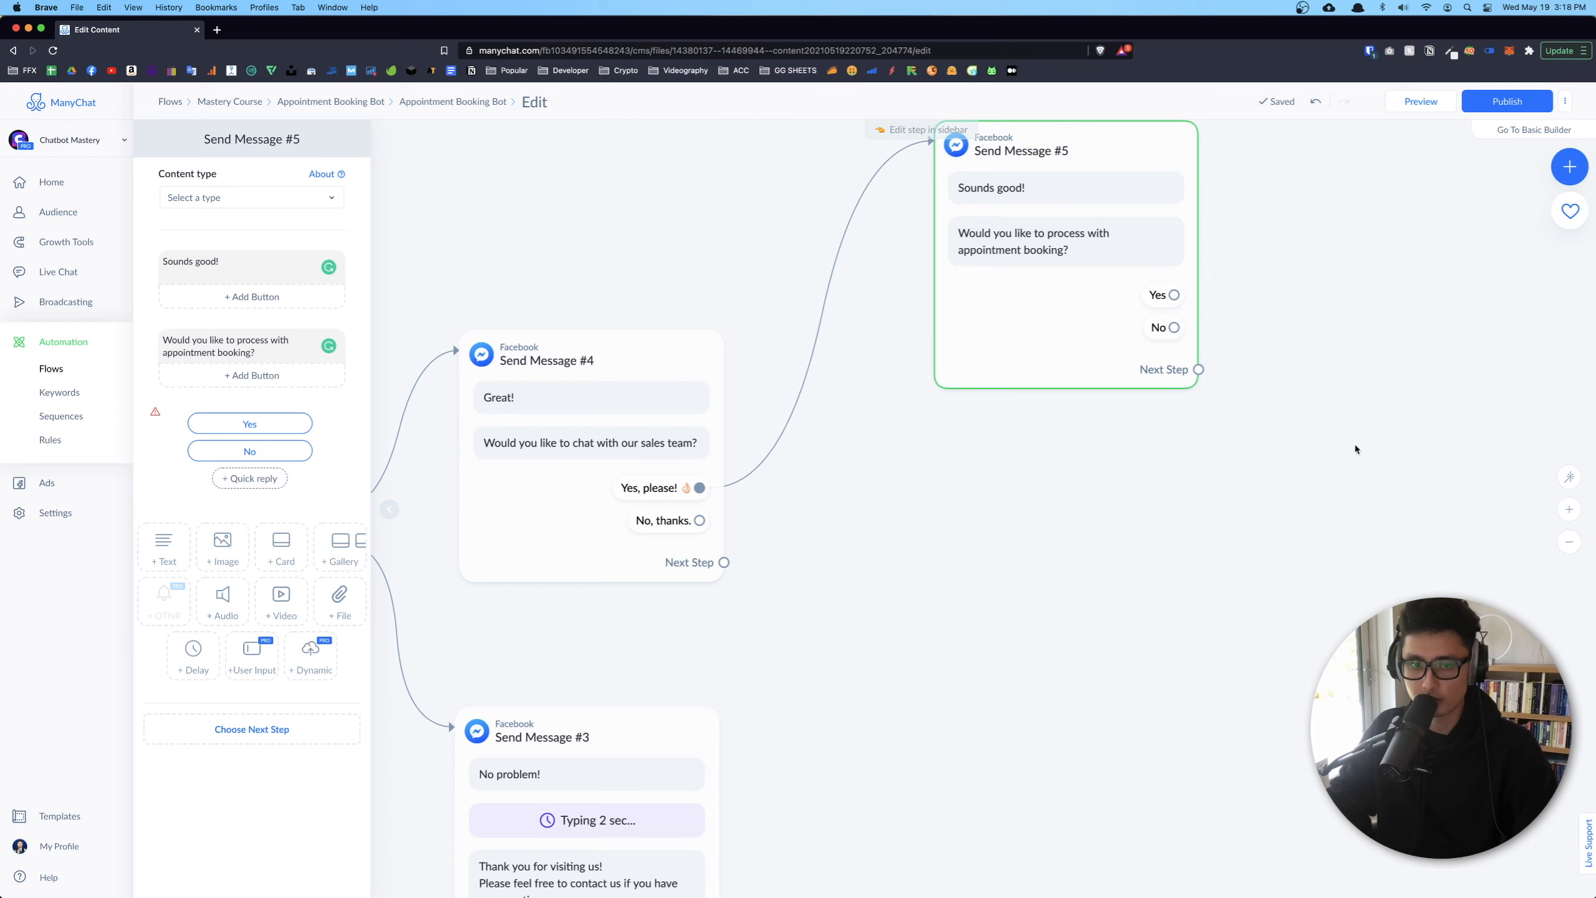
scroll(1355, 448, "down", 2)
scroll(1356, 449, "right", 2)
left_click_drag(559, 415, 816, 556)
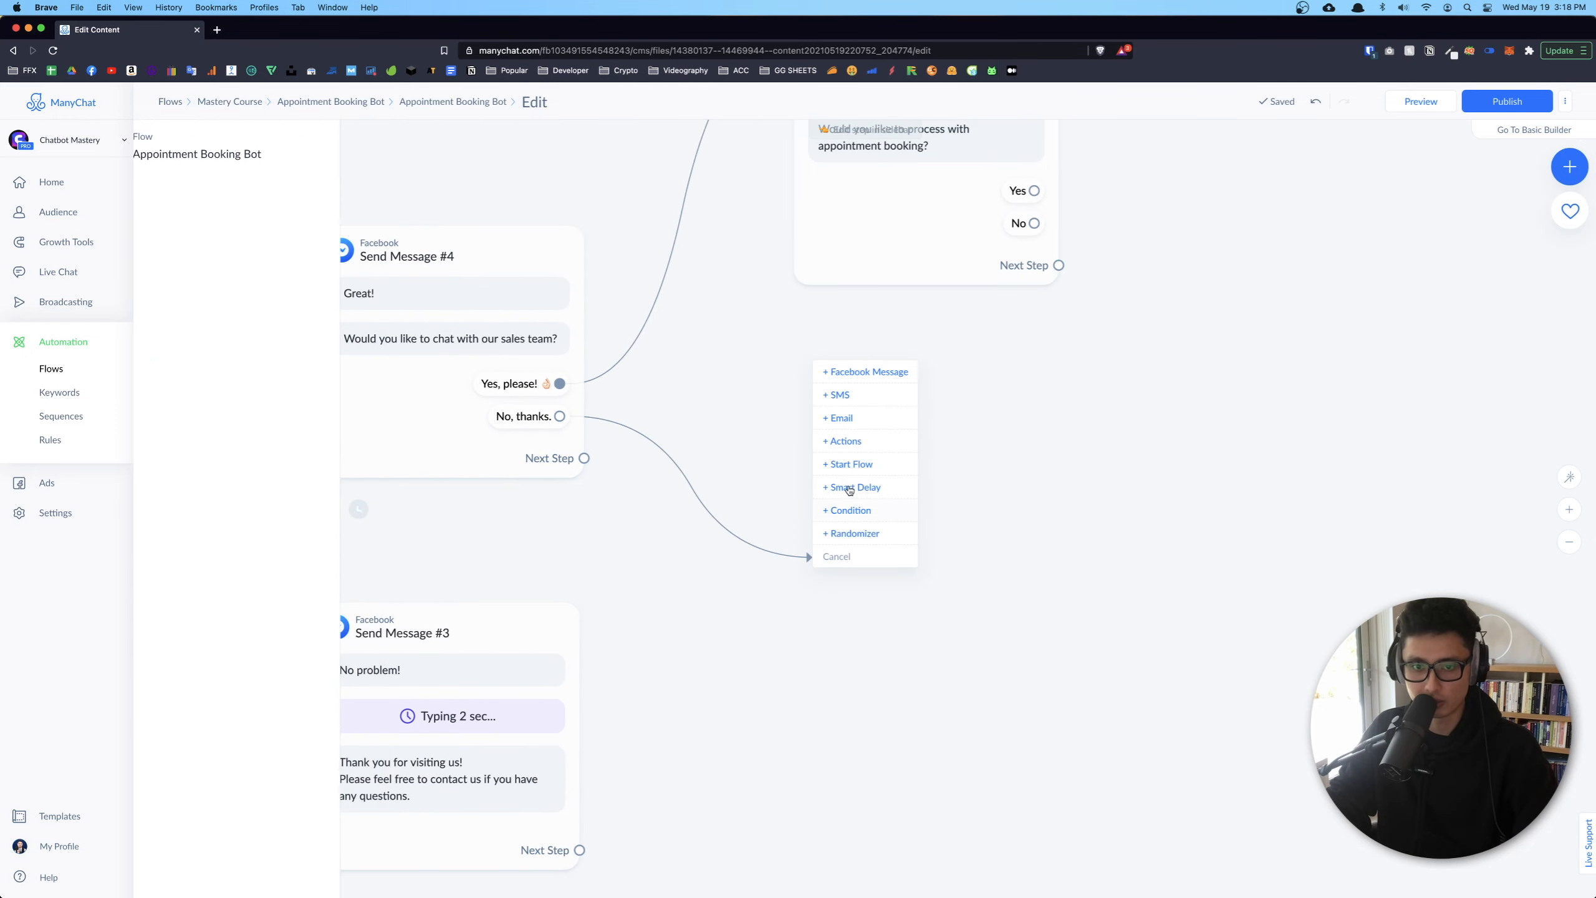
left_click(835, 373)
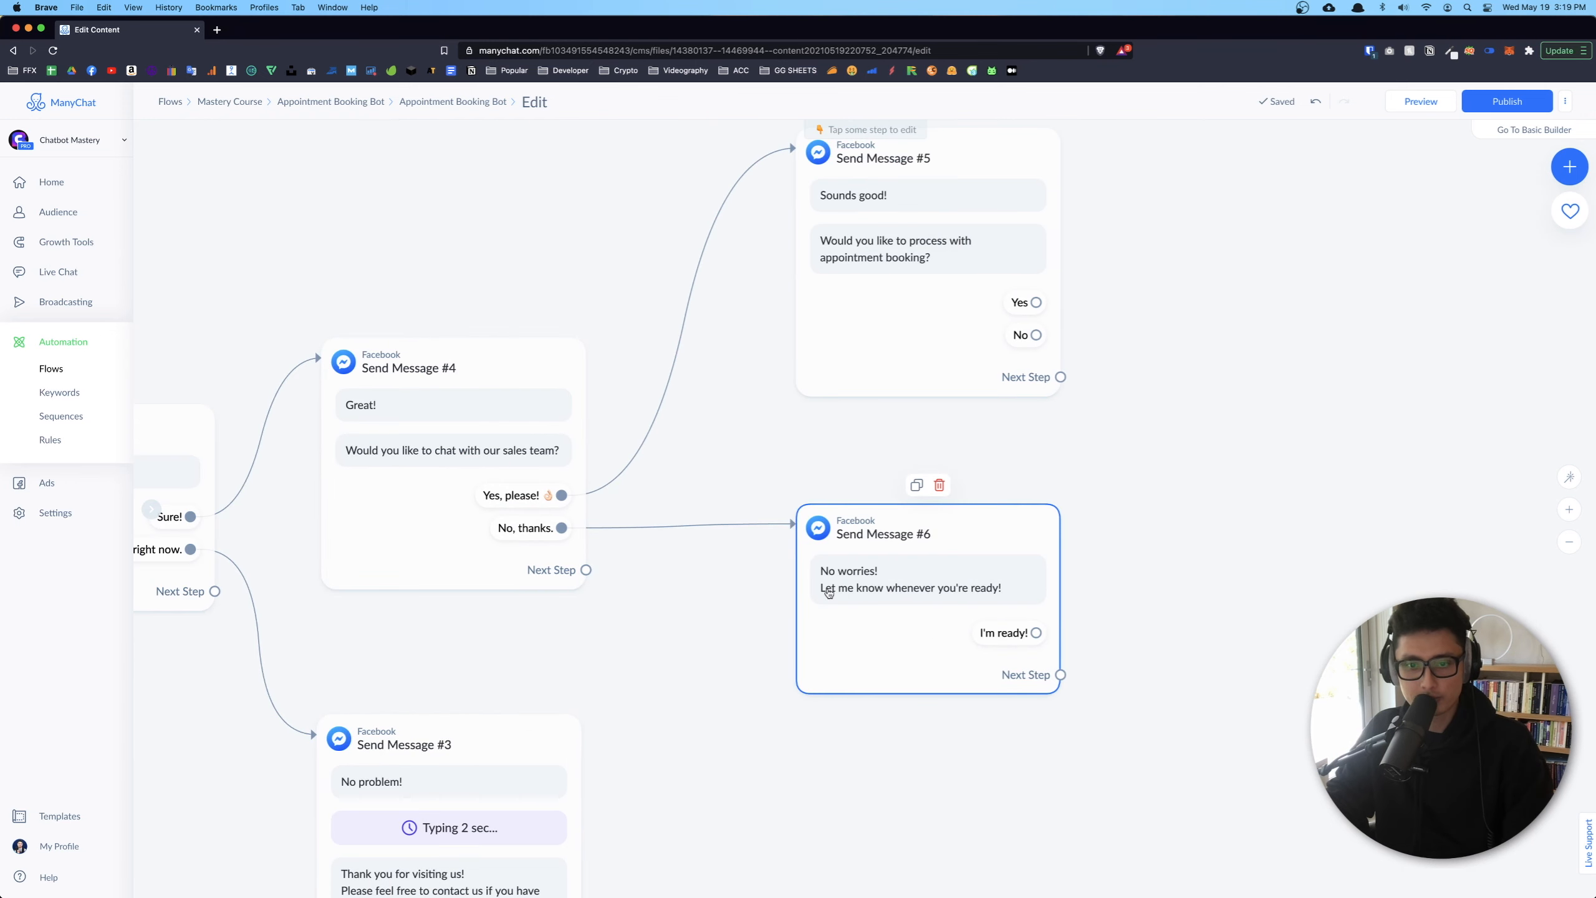
Add a "Main Menu" quick reply below "I'm ready!" in Send Message #6
left_click(937, 639)
left_click(260, 372)
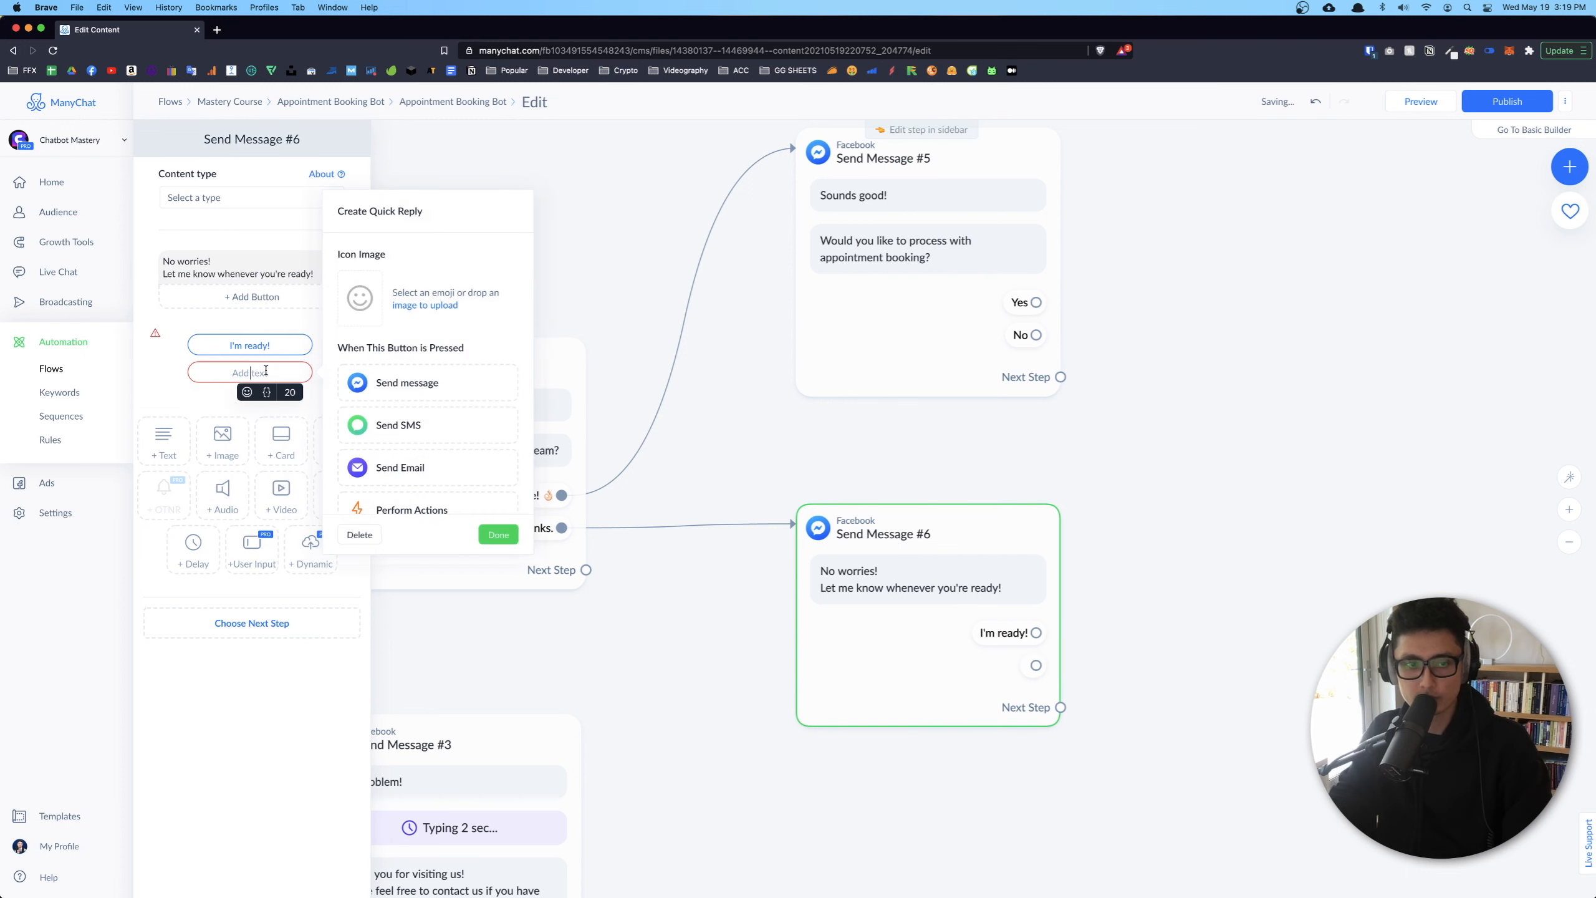
type("Main Menu")
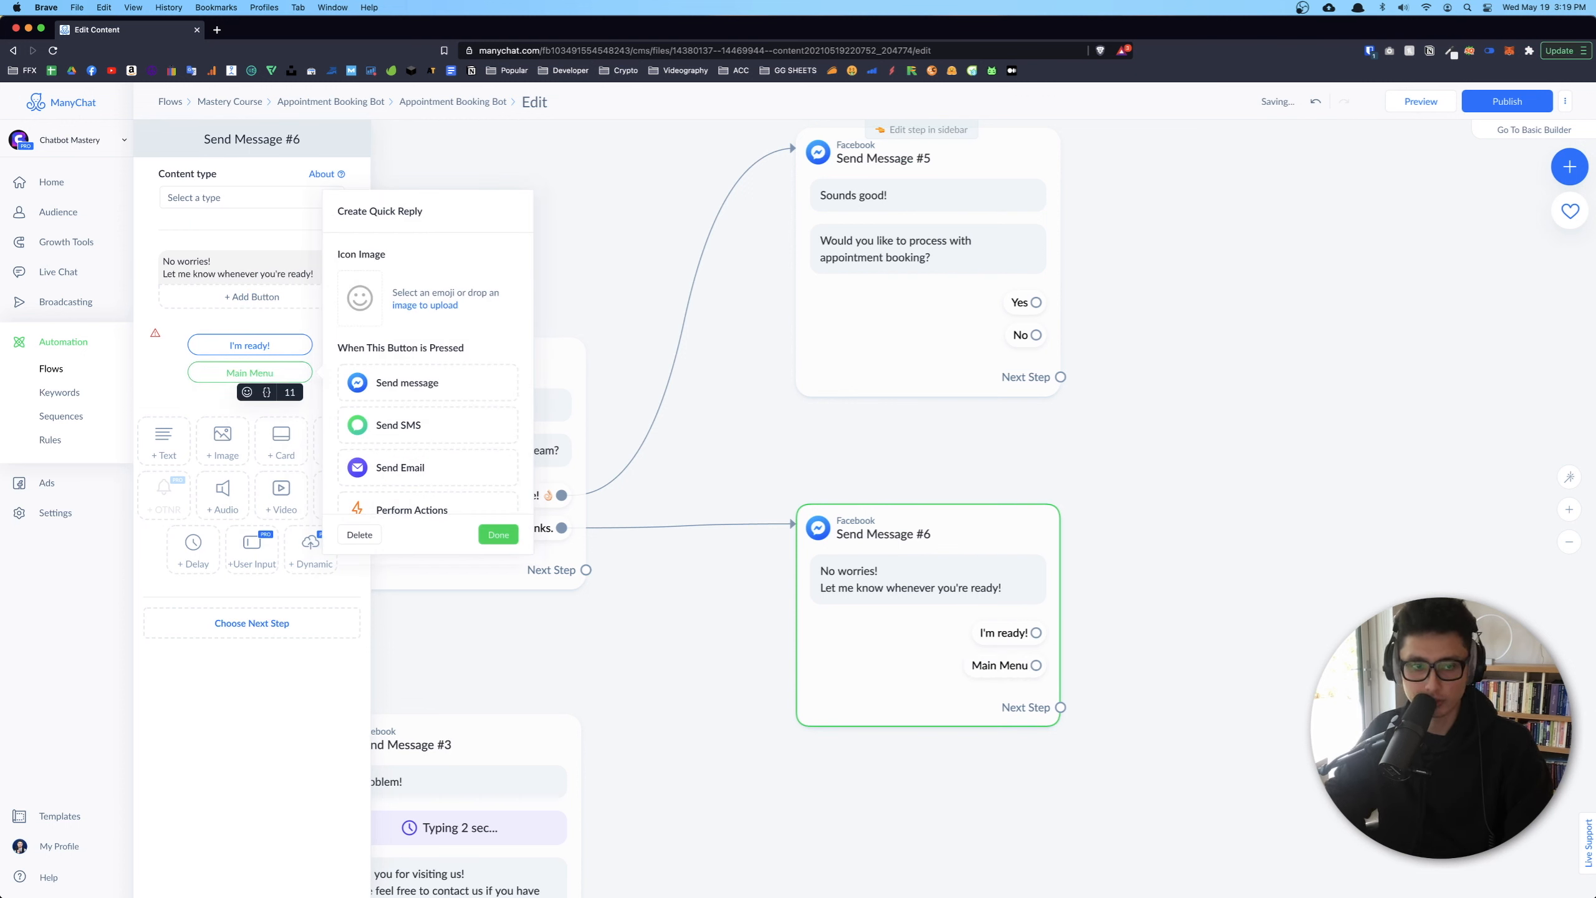
left_click(912, 467)
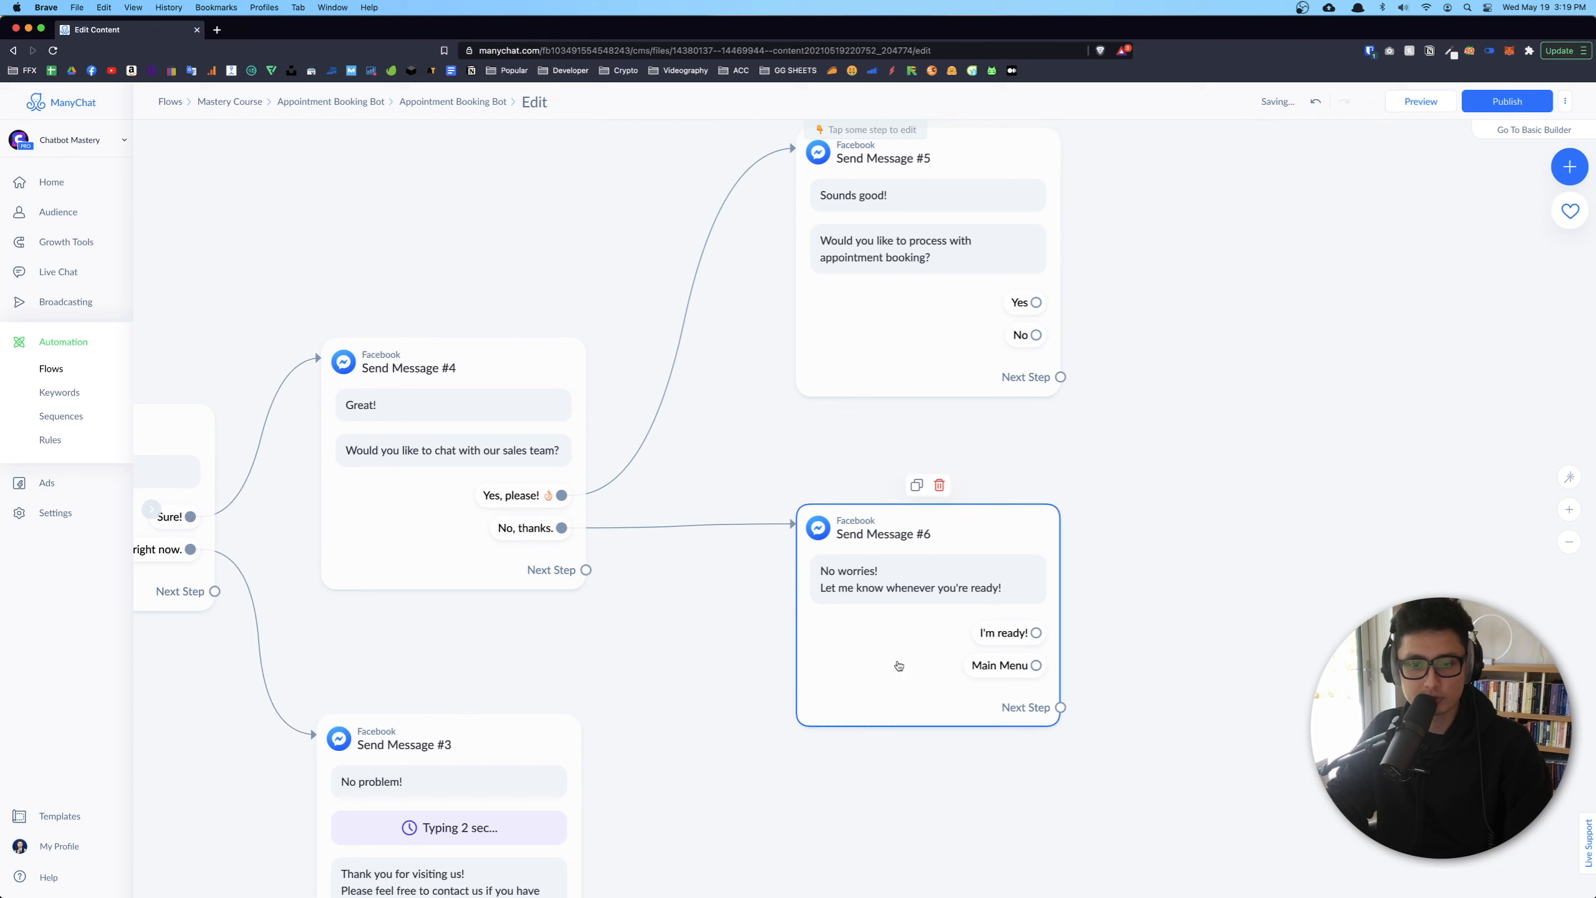
Delete the "Main Menu" quick reply from Send Message #6
left_click(996, 665)
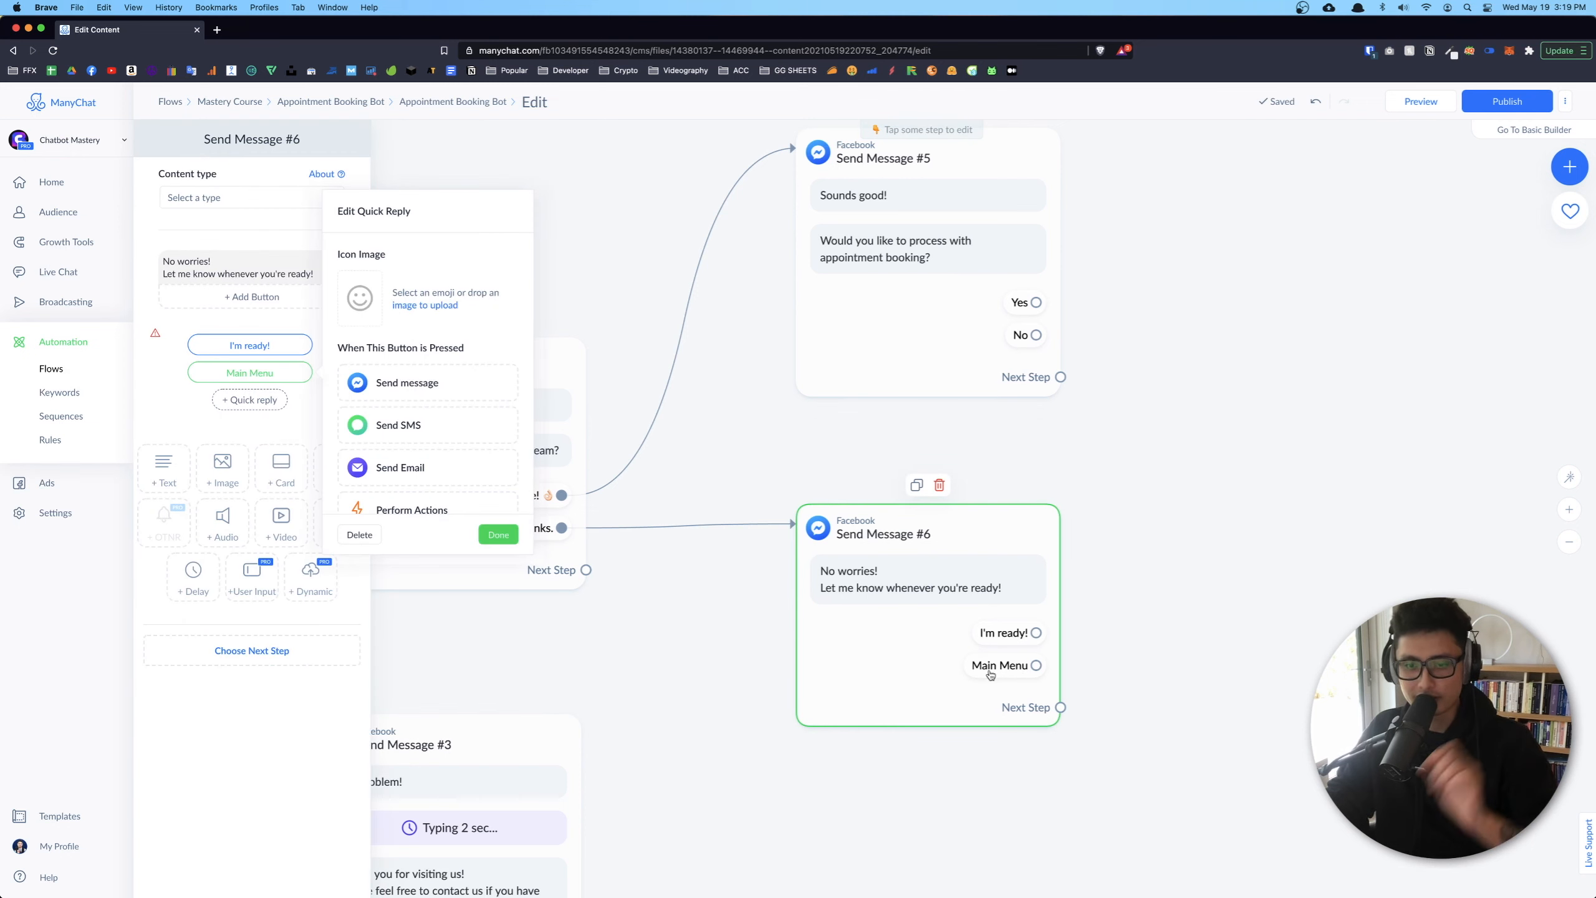
left_click(274, 373)
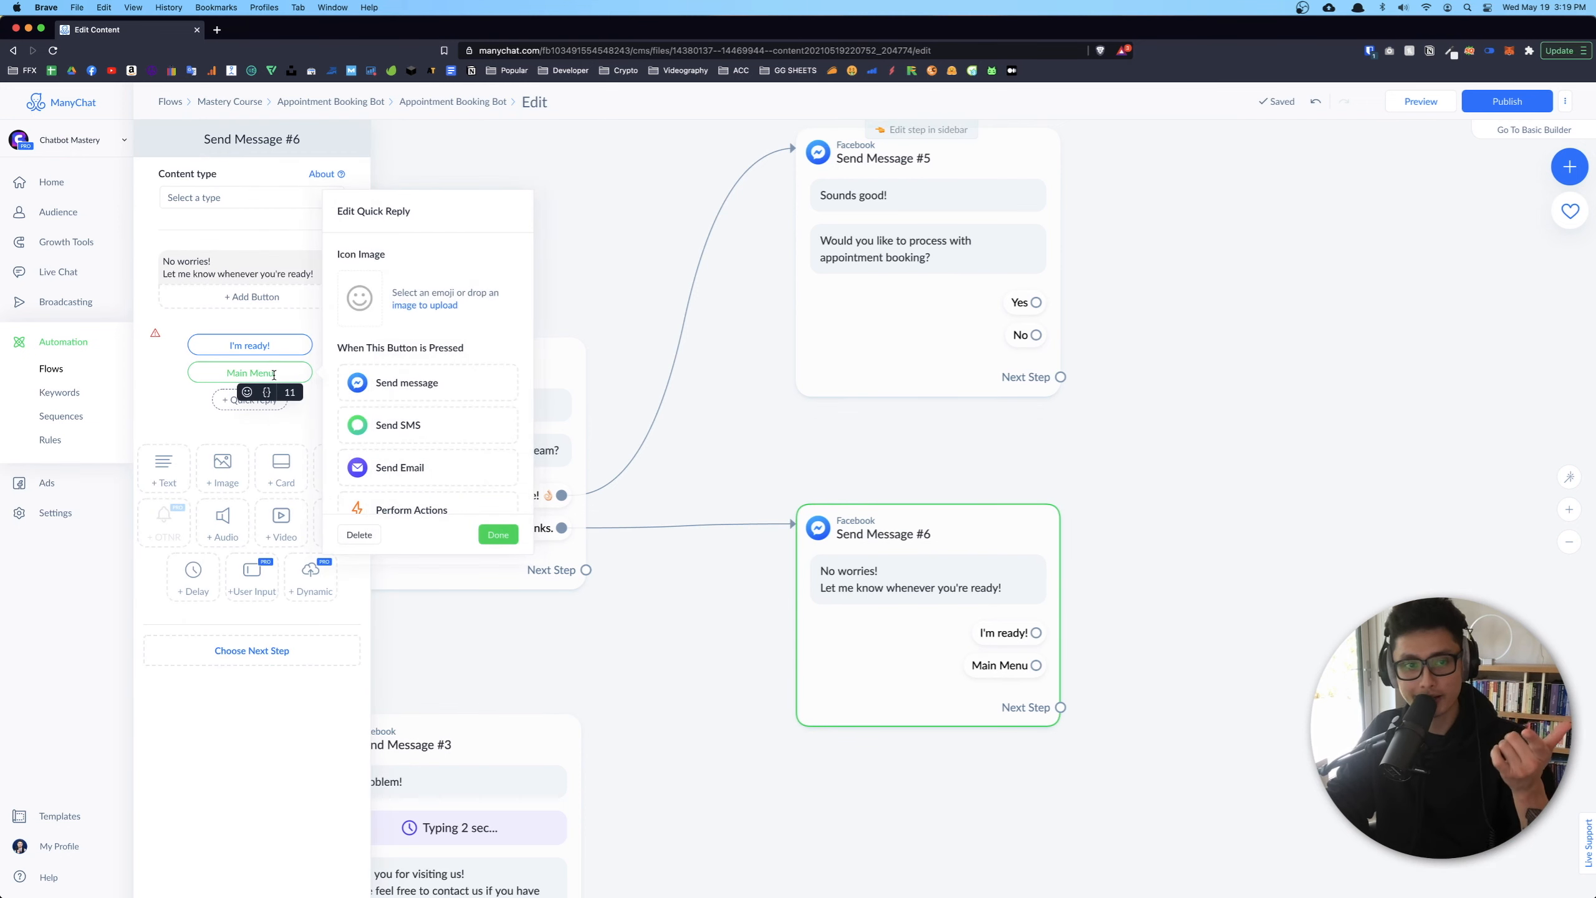
left_click(359, 534)
left_click(1160, 627)
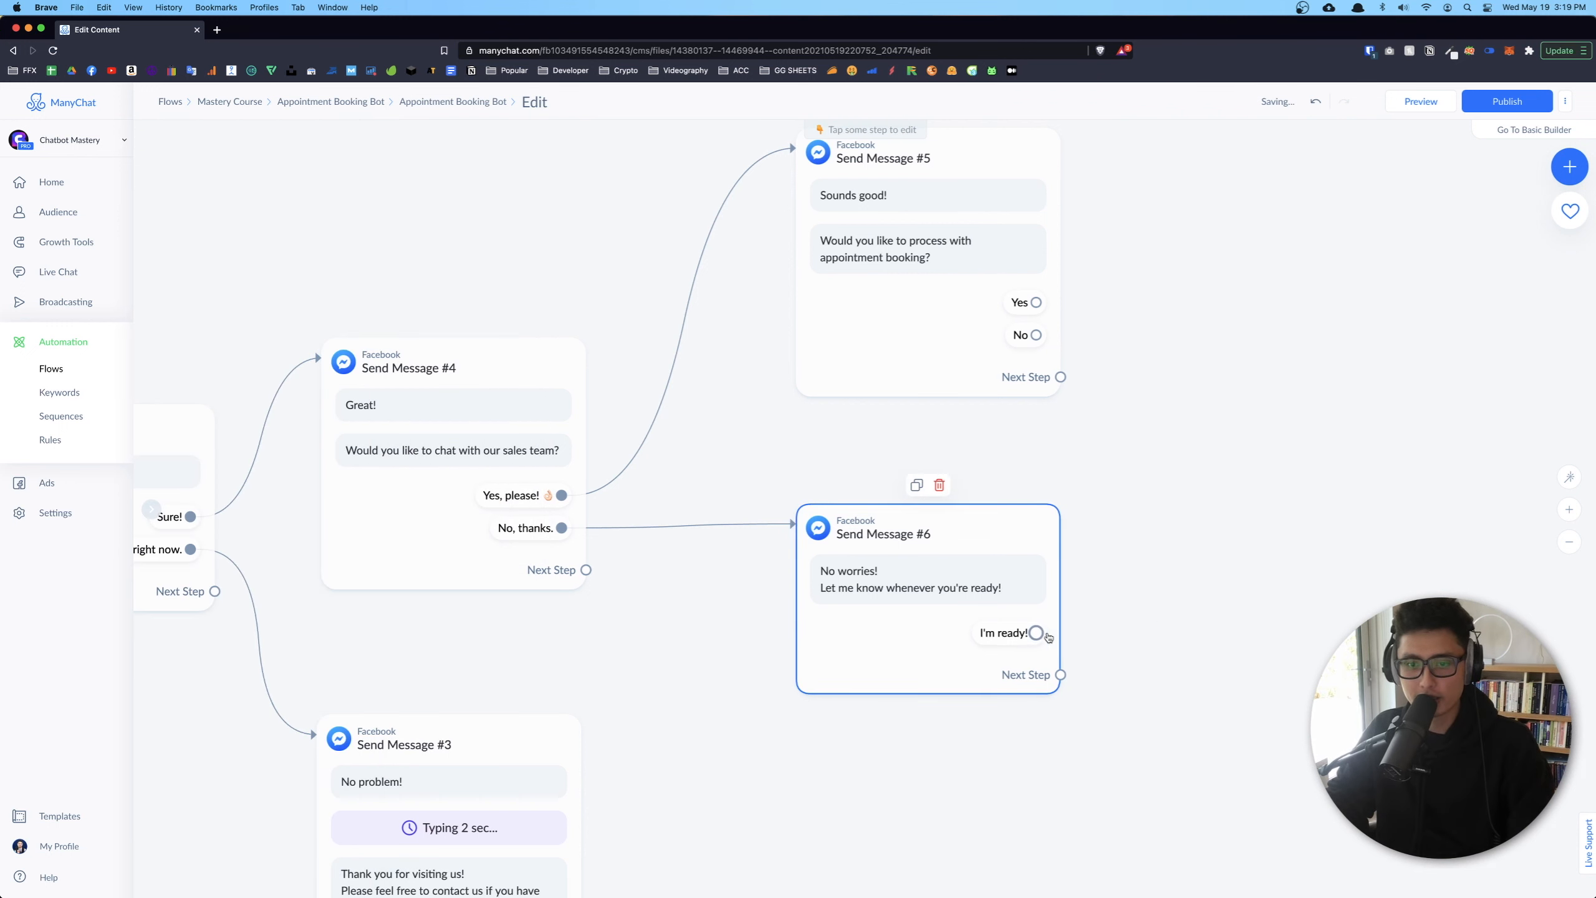
Connect the "I'm ready!" reply of Send Message #6 to Send Message #5 and shift Send Message #5 slightly further along the canvas
left_click_drag(1172, 607, 1165, 667)
left_click_drag(1031, 697, 884, 267)
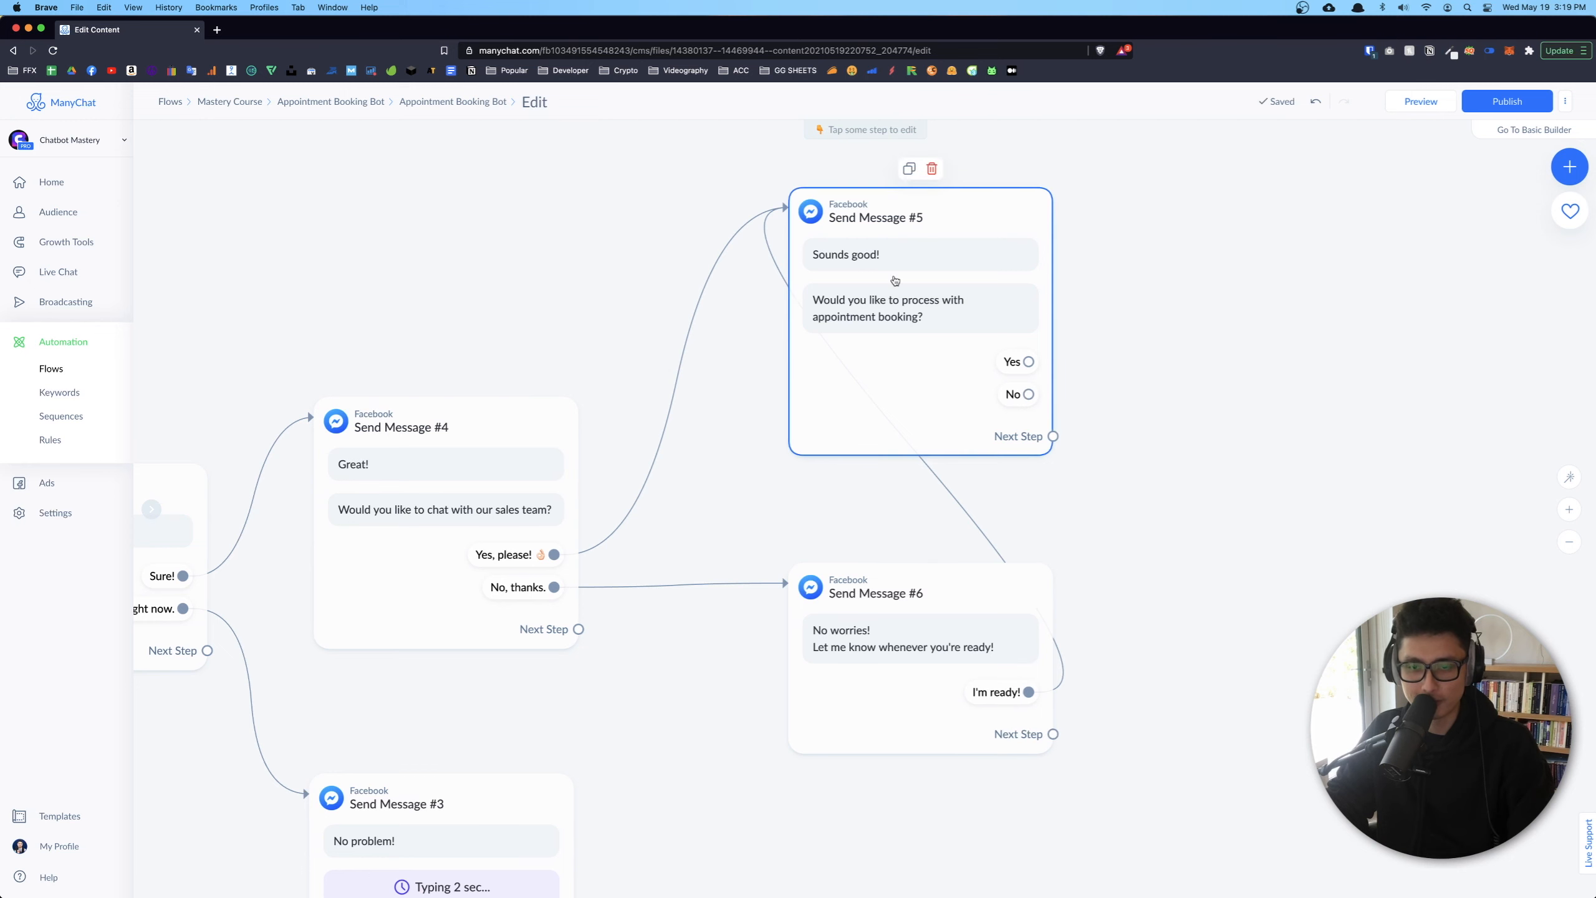
left_click_drag(1116, 328, 750, 370)
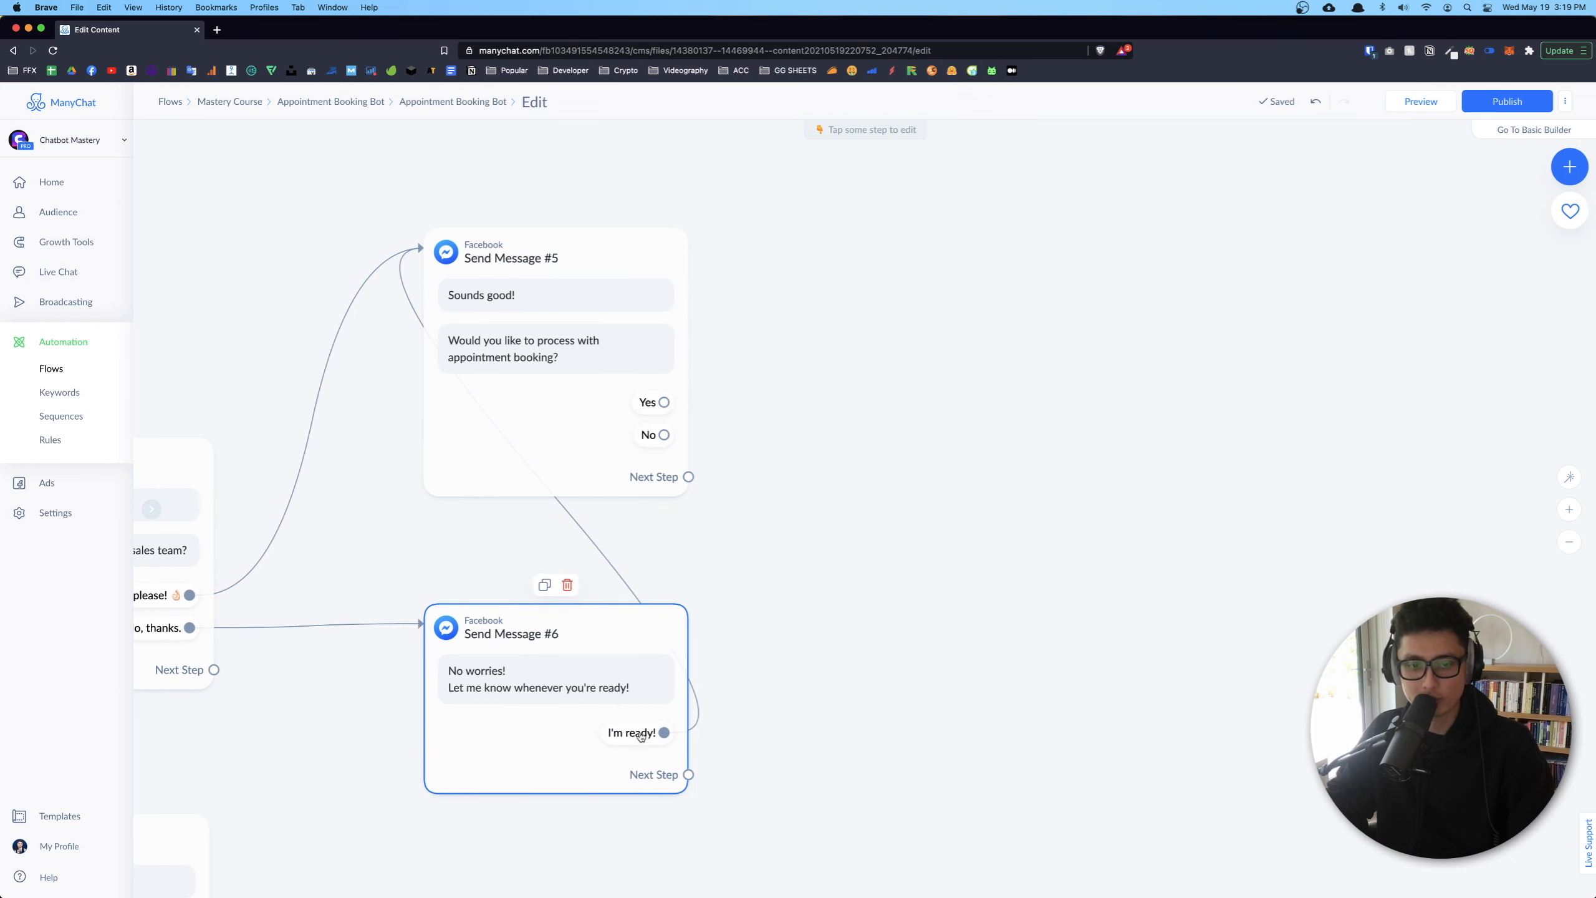
left_click_drag(1016, 353, 946, 458)
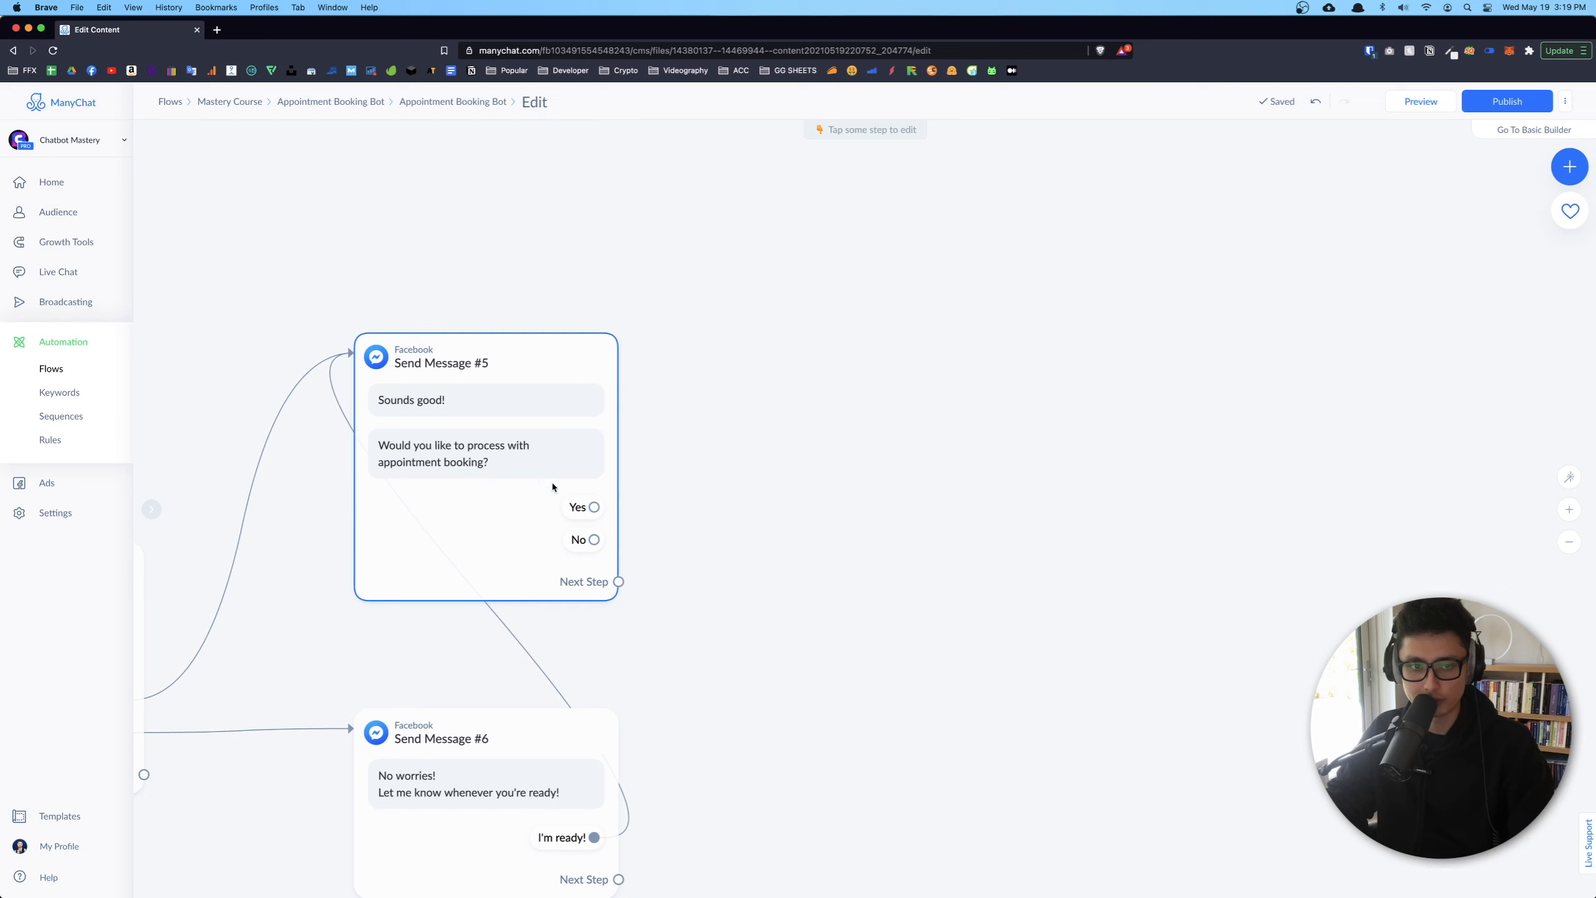
left_click_drag(616, 479, 1338, 417)
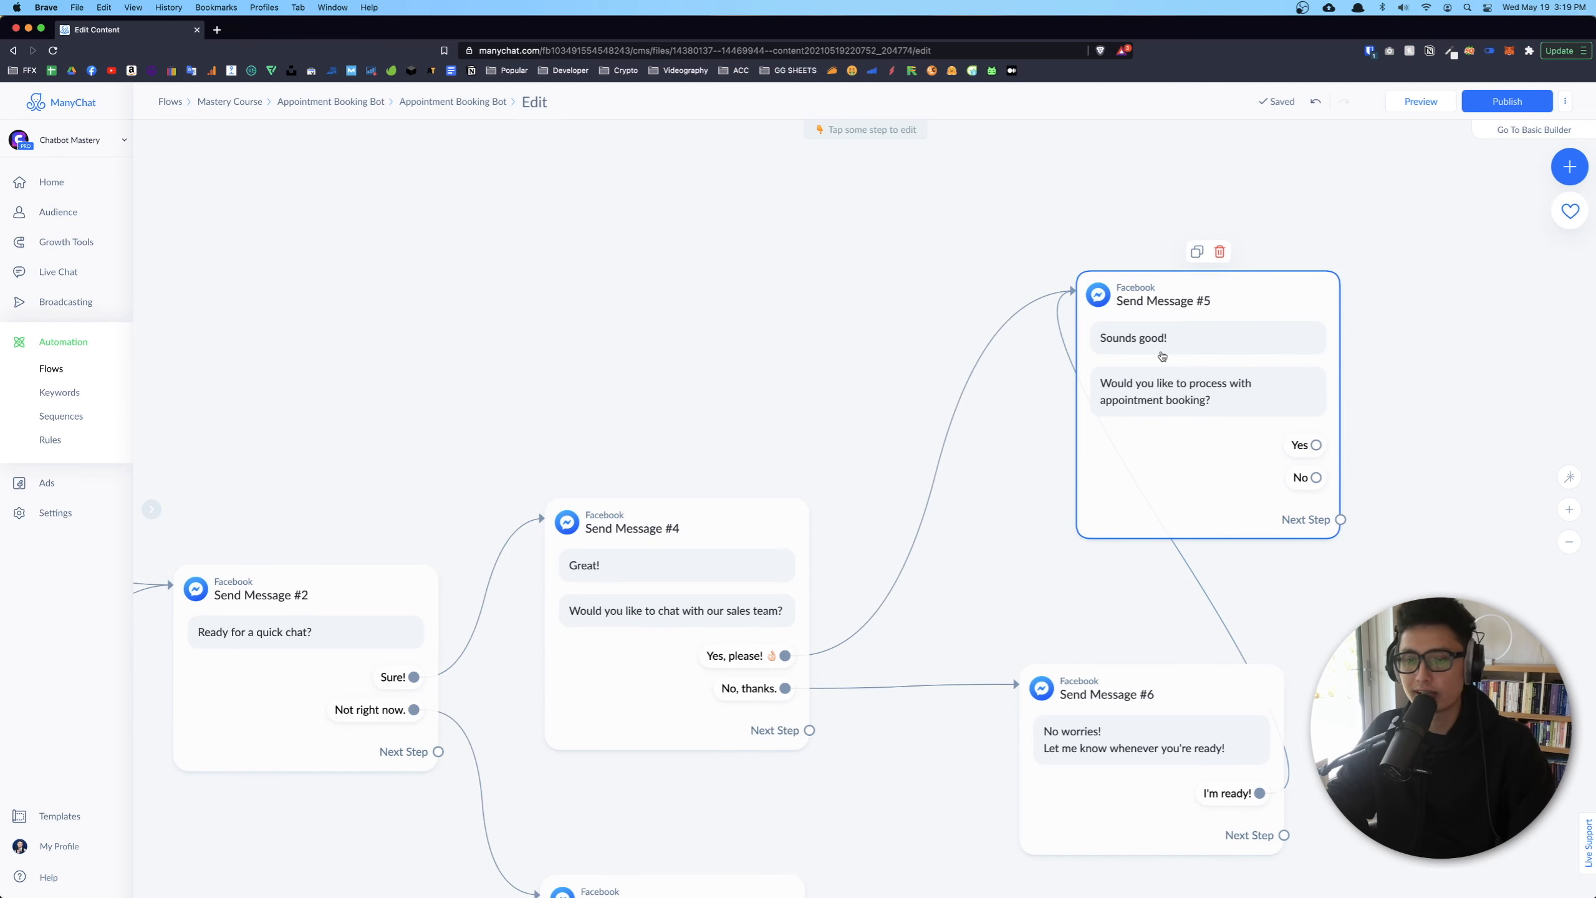
Review the start of the flow and the Randomizer's variation split and random path setting
scroll(1163, 357, "down", 5)
left_click_drag(773, 293, 1282, 357)
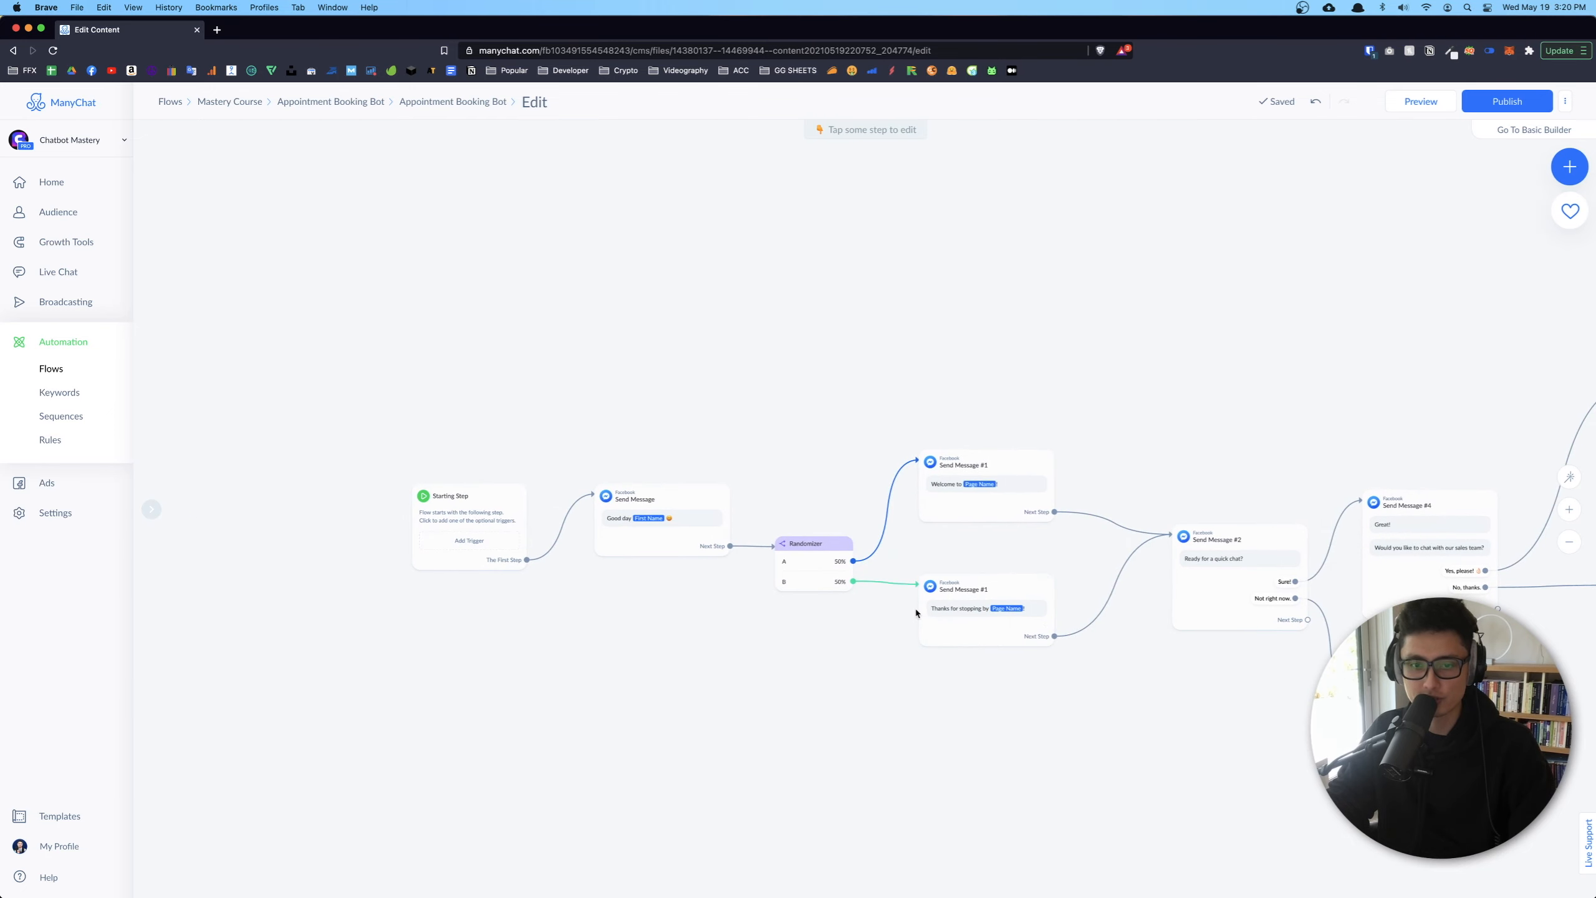
scroll(899, 601, "up", 5)
left_click(734, 542)
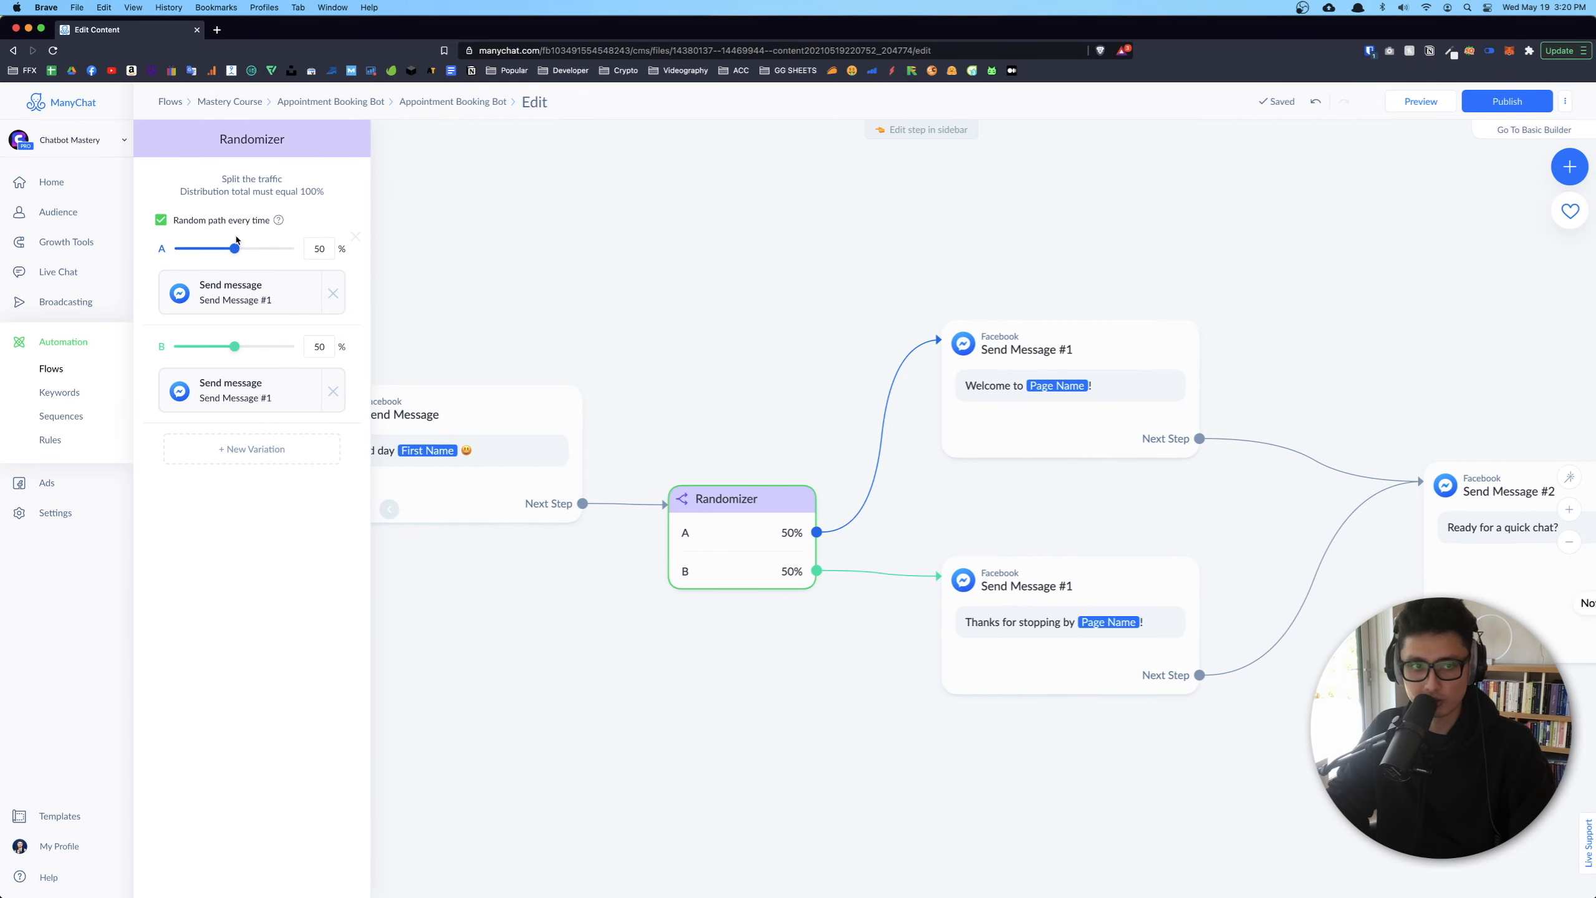
left_click(806, 249)
scroll(1197, 196, "right", 15)
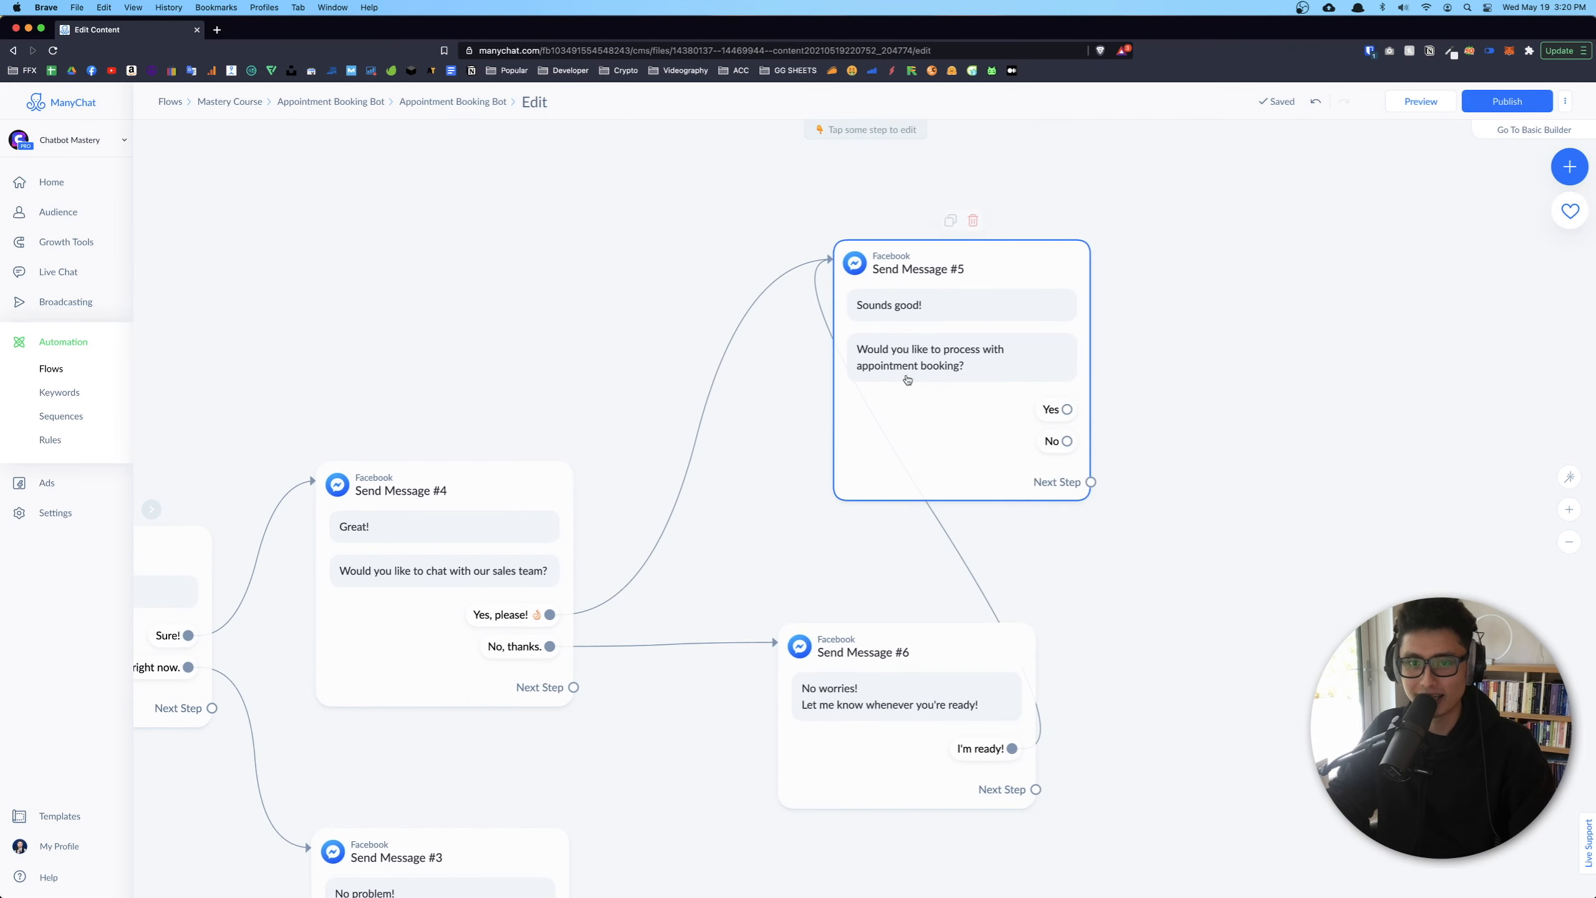
Connect the "Yes" reply of the appointment booking question in Send Message #5 to a new Facebook message
scroll(1229, 331, "right", 8)
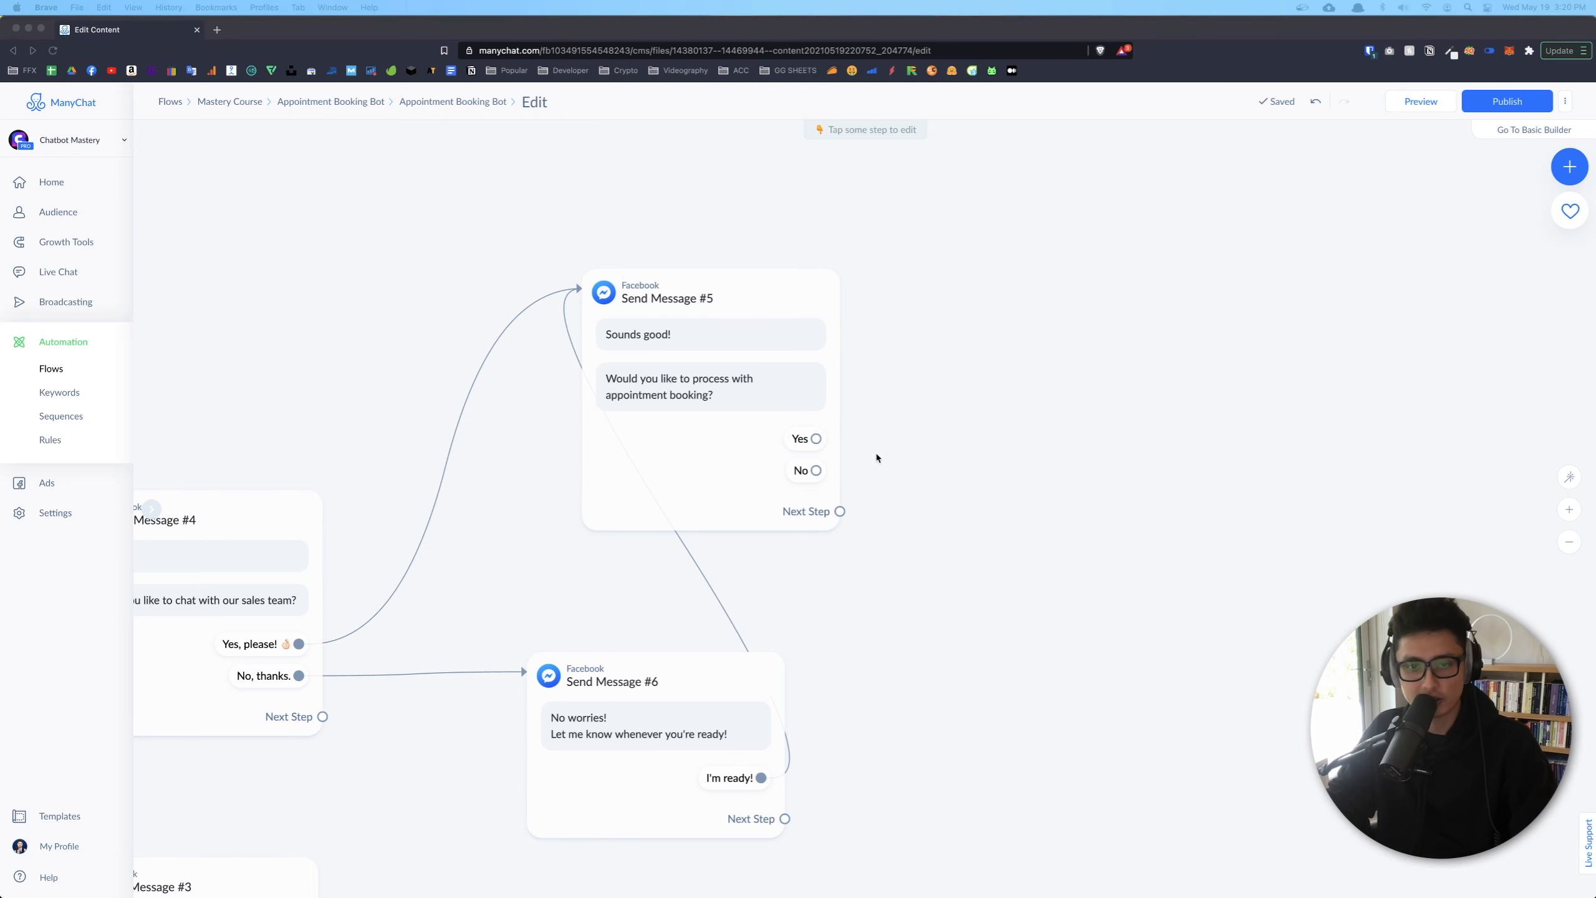
left_click_drag(815, 438, 1000, 297)
left_click(1047, 299)
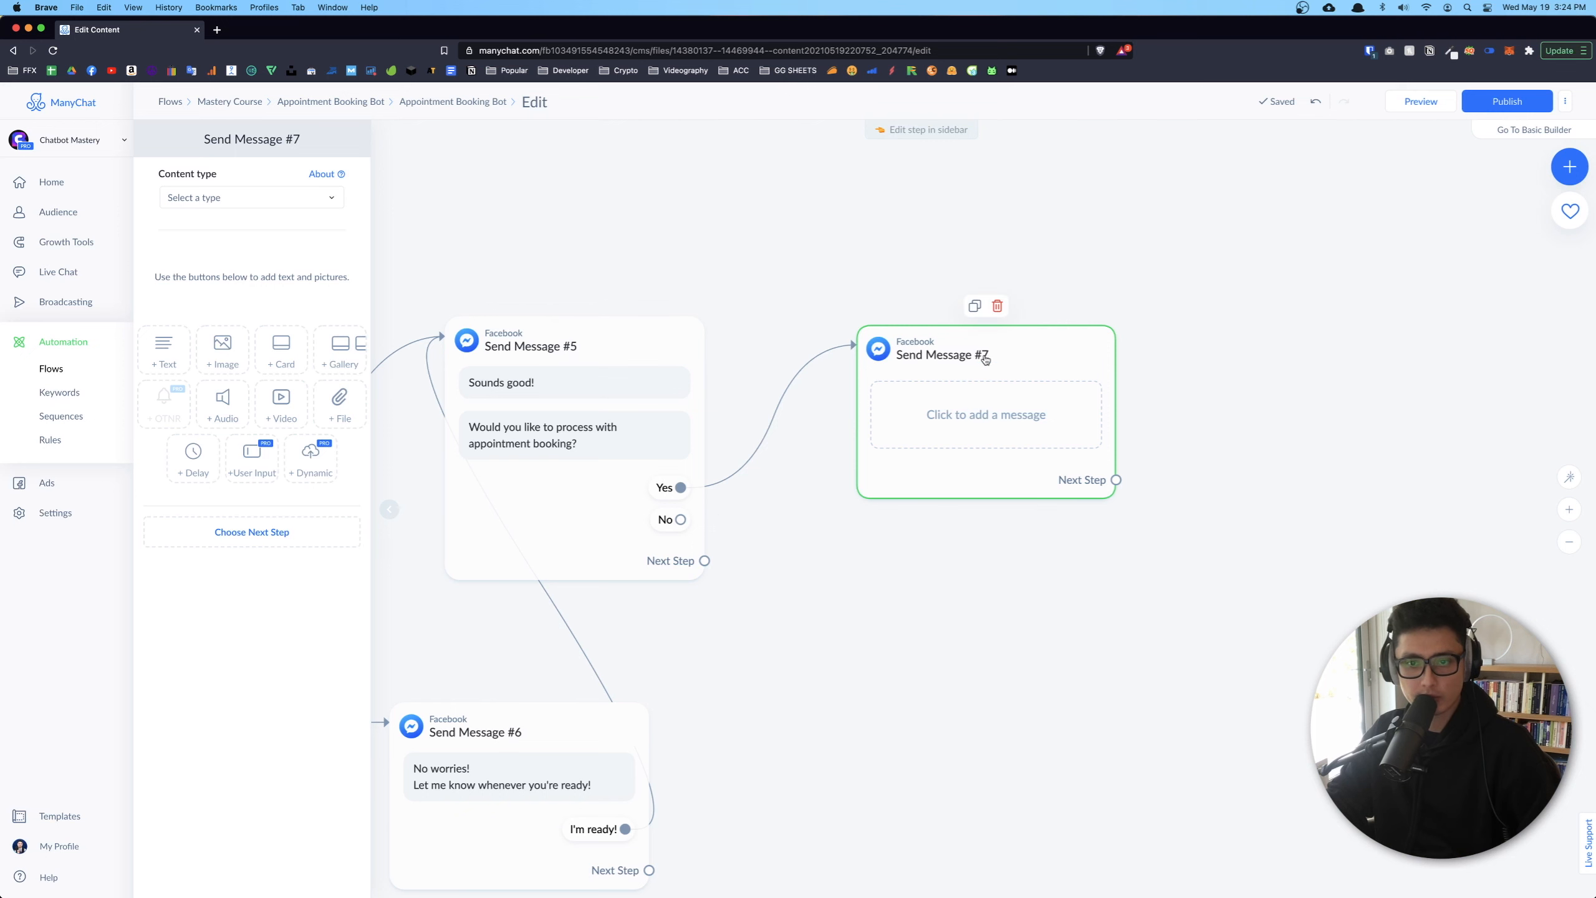
Add a user input to Send Message #7 asking "Please pick a time and date that's suitable for you:" with the Date and time reply type
left_click(264, 460)
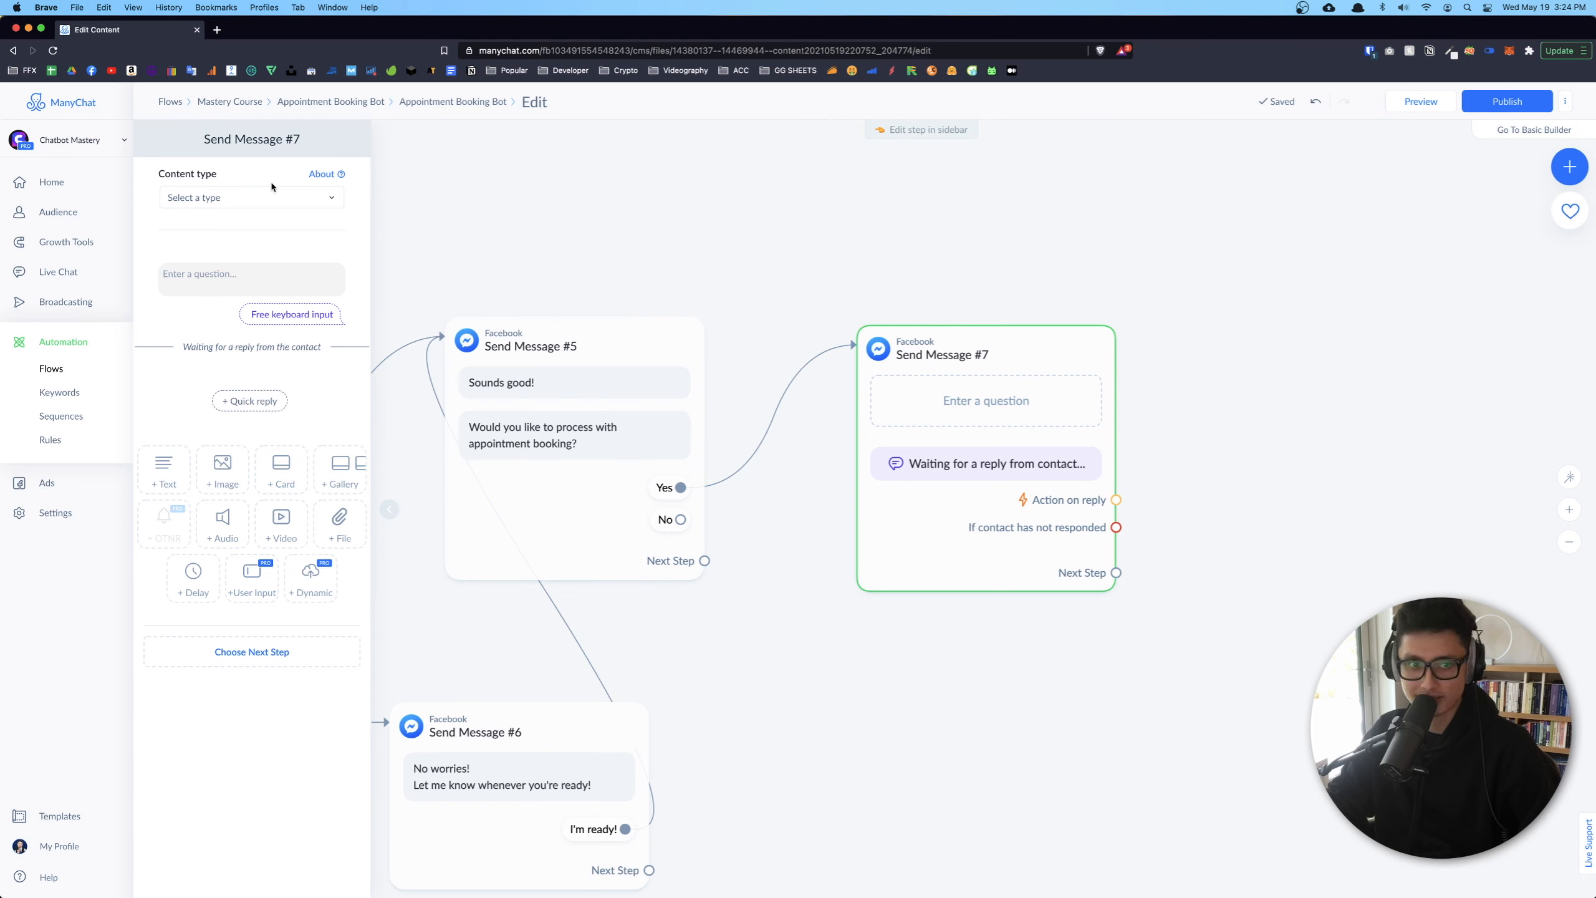
left_click(214, 275)
type("Please pick a time and date that's suitable for you:")
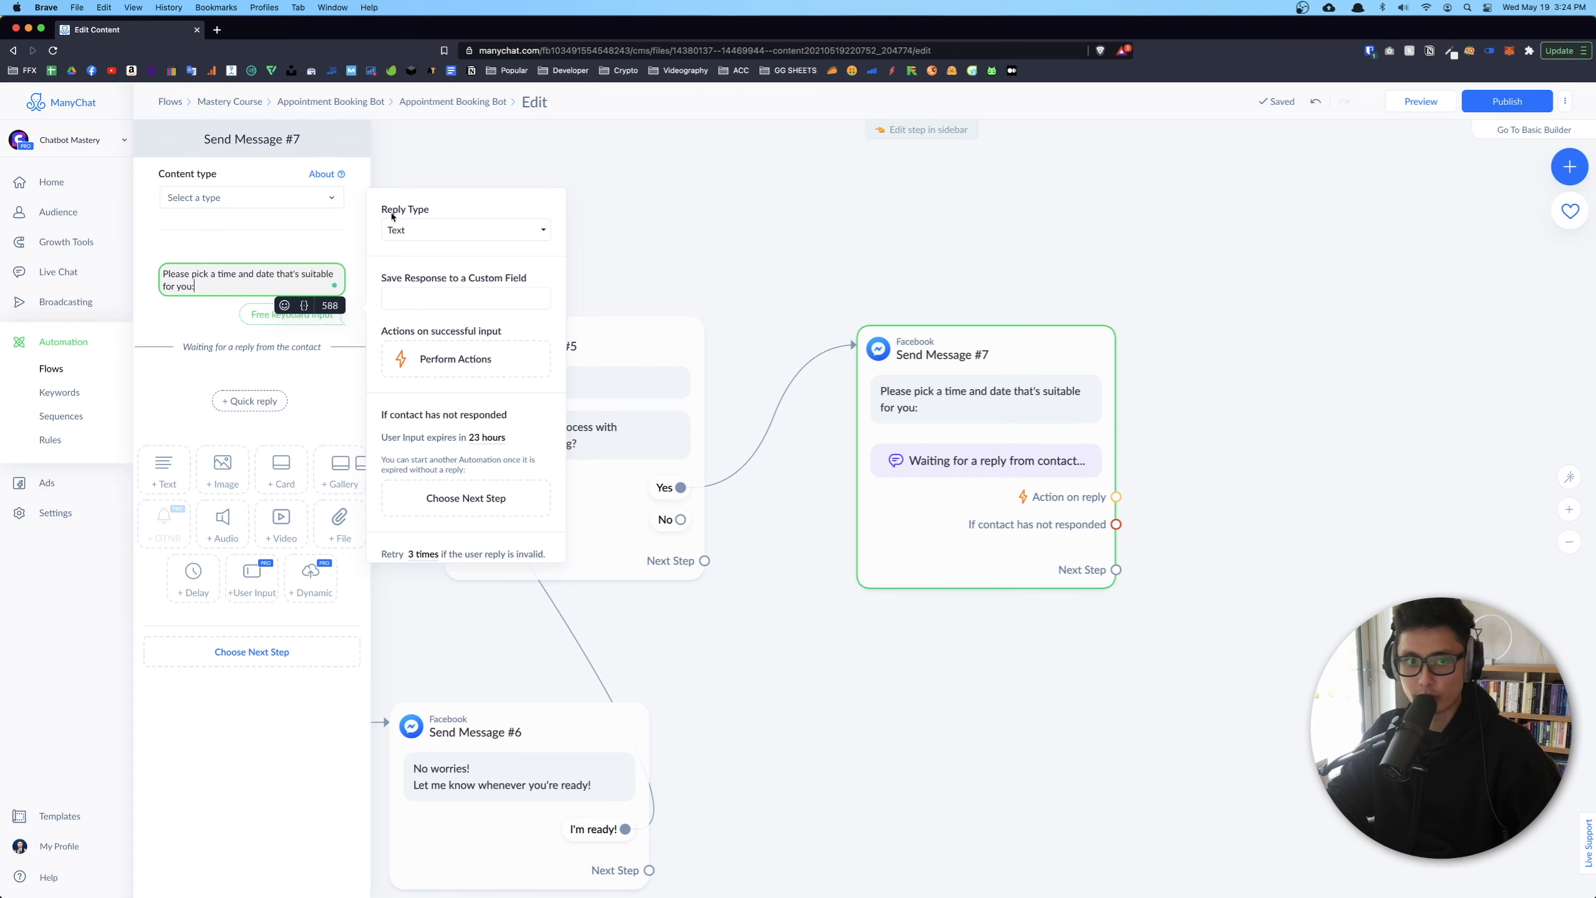
left_click(388, 229)
left_click(407, 419)
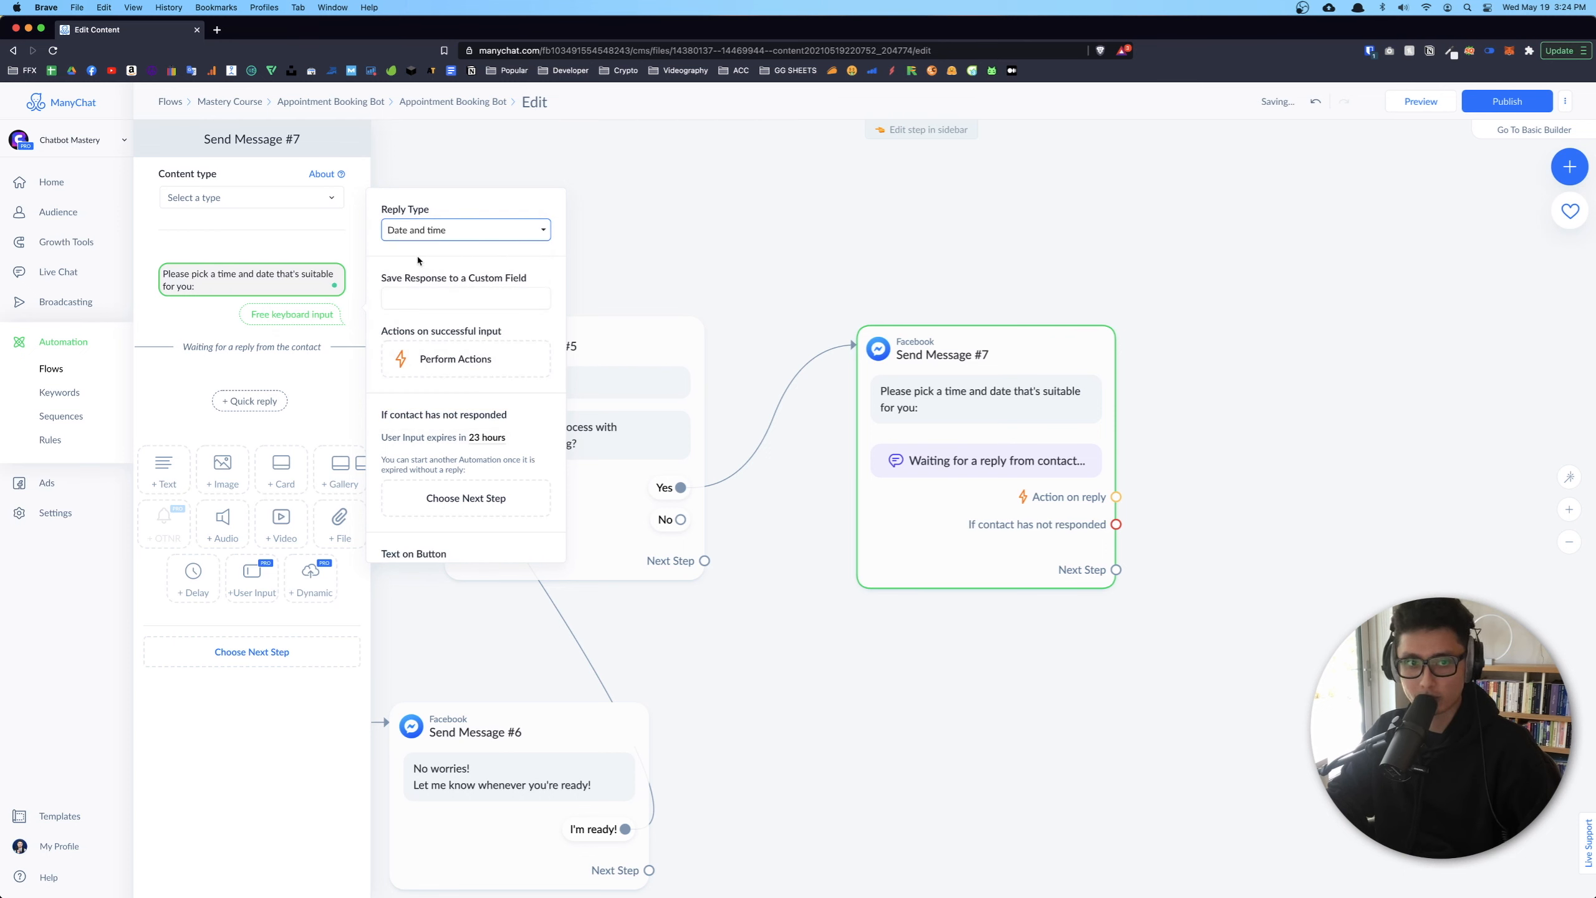
Create a Date & Time user field named appointment_time_date and save the user input's response to it
left_click(418, 303)
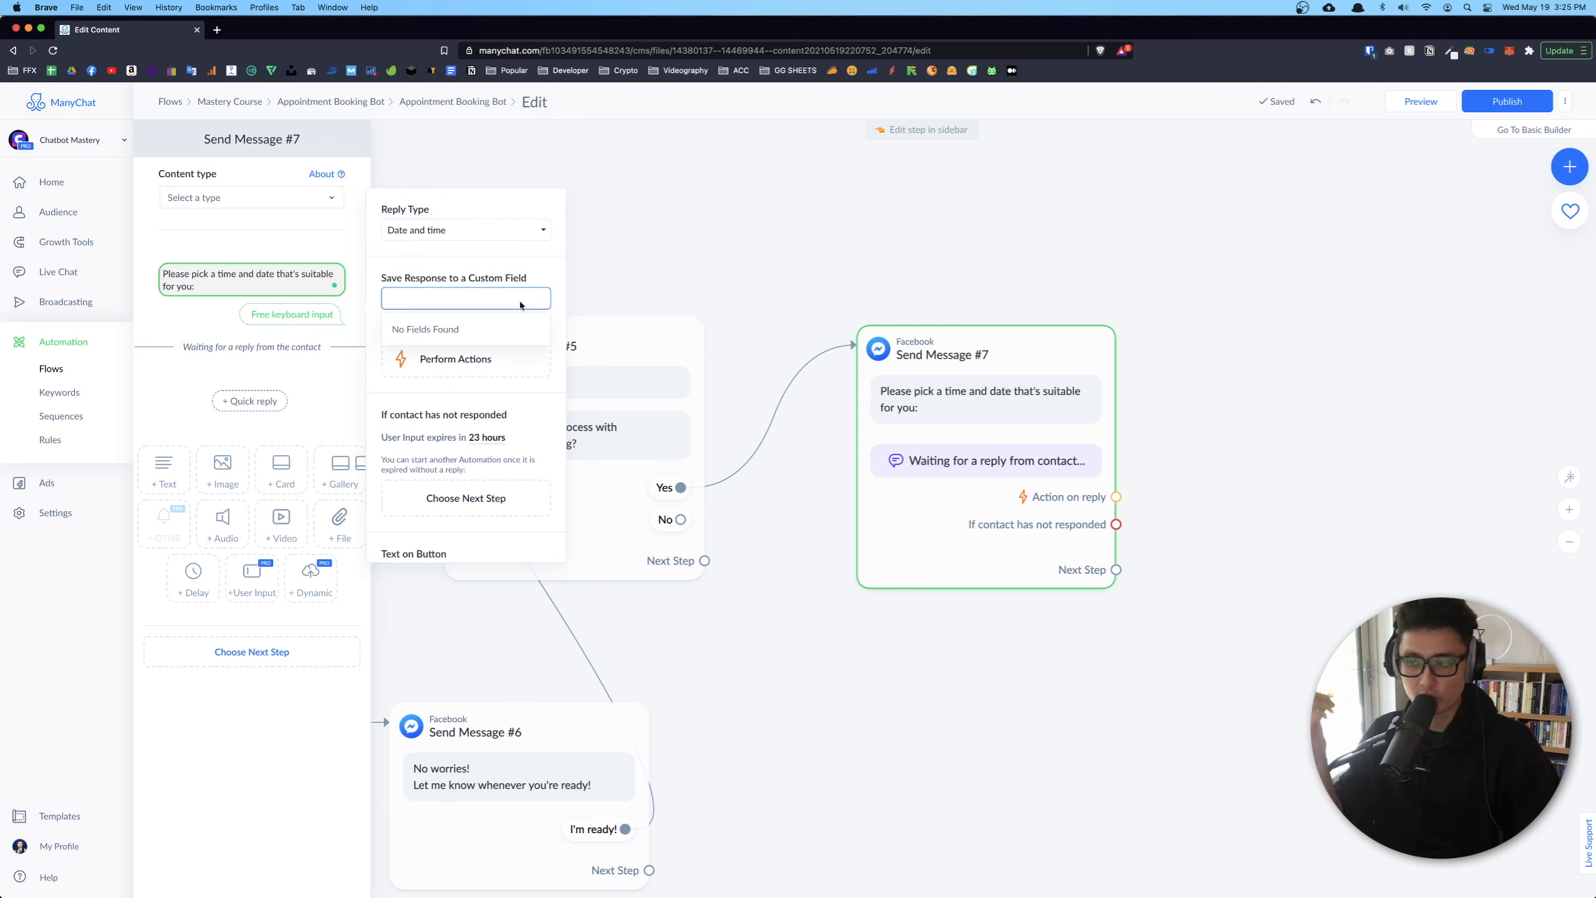
type("appointment_time_date")
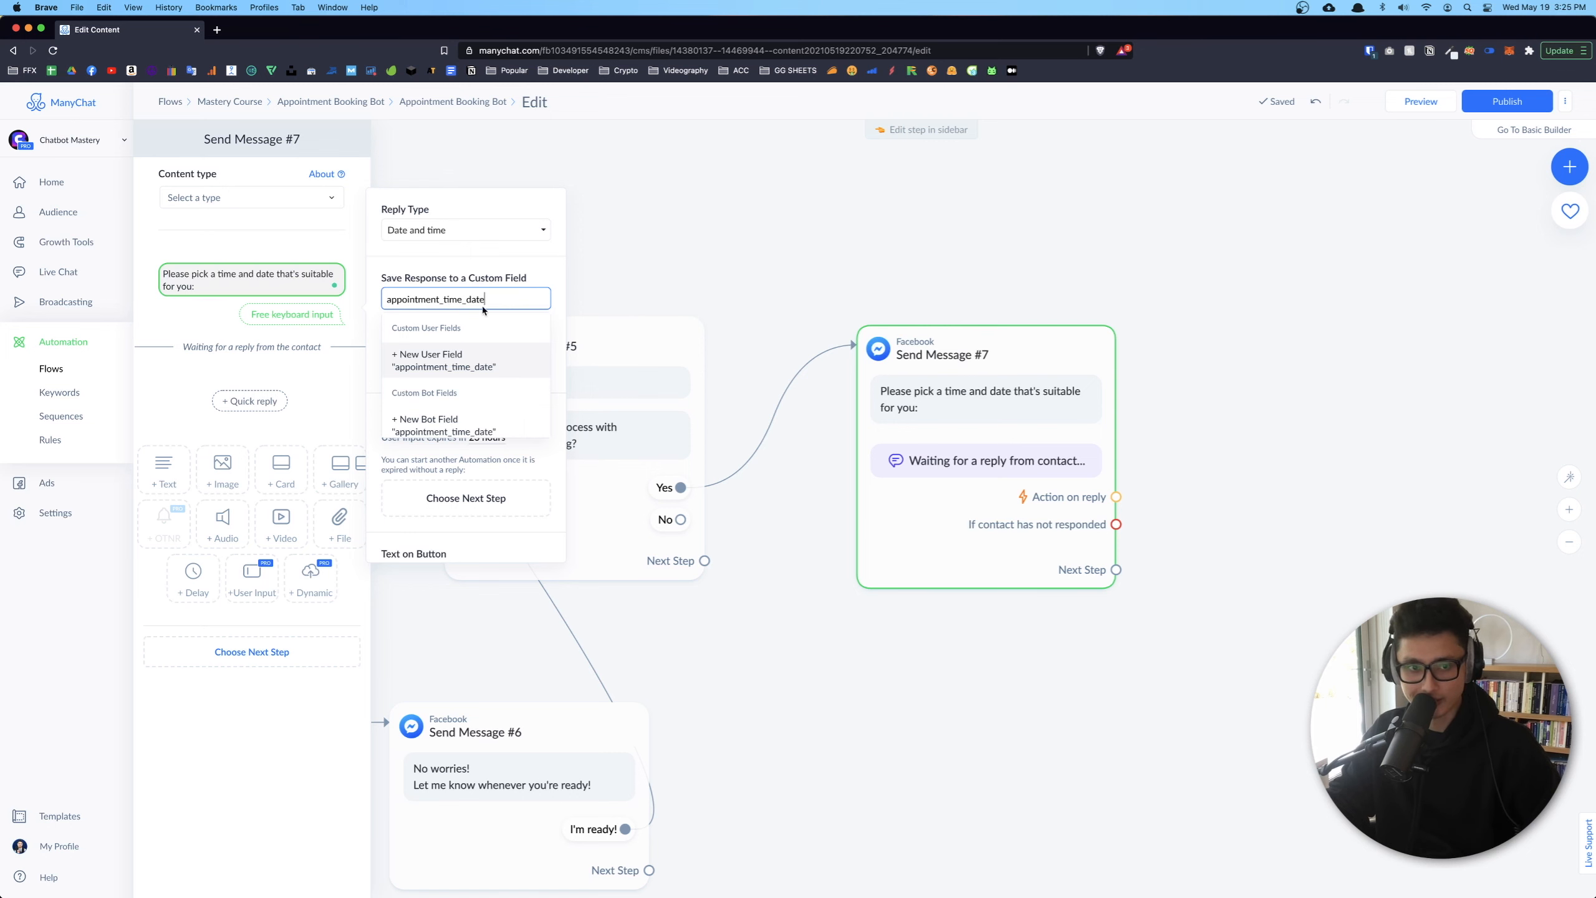
left_click(457, 365)
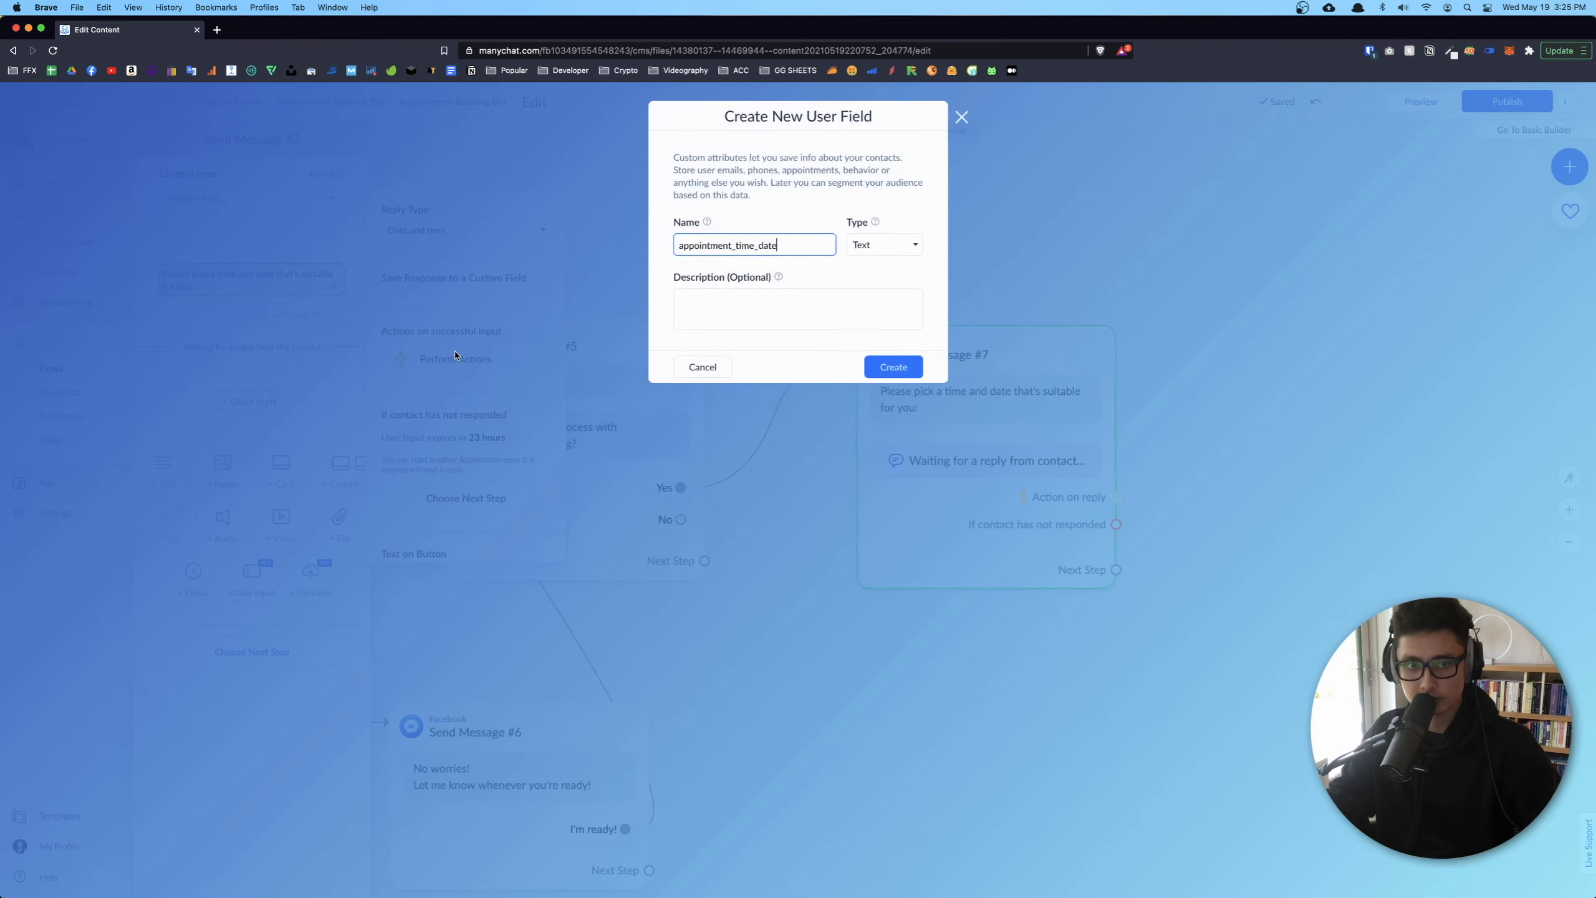
left_click(874, 250)
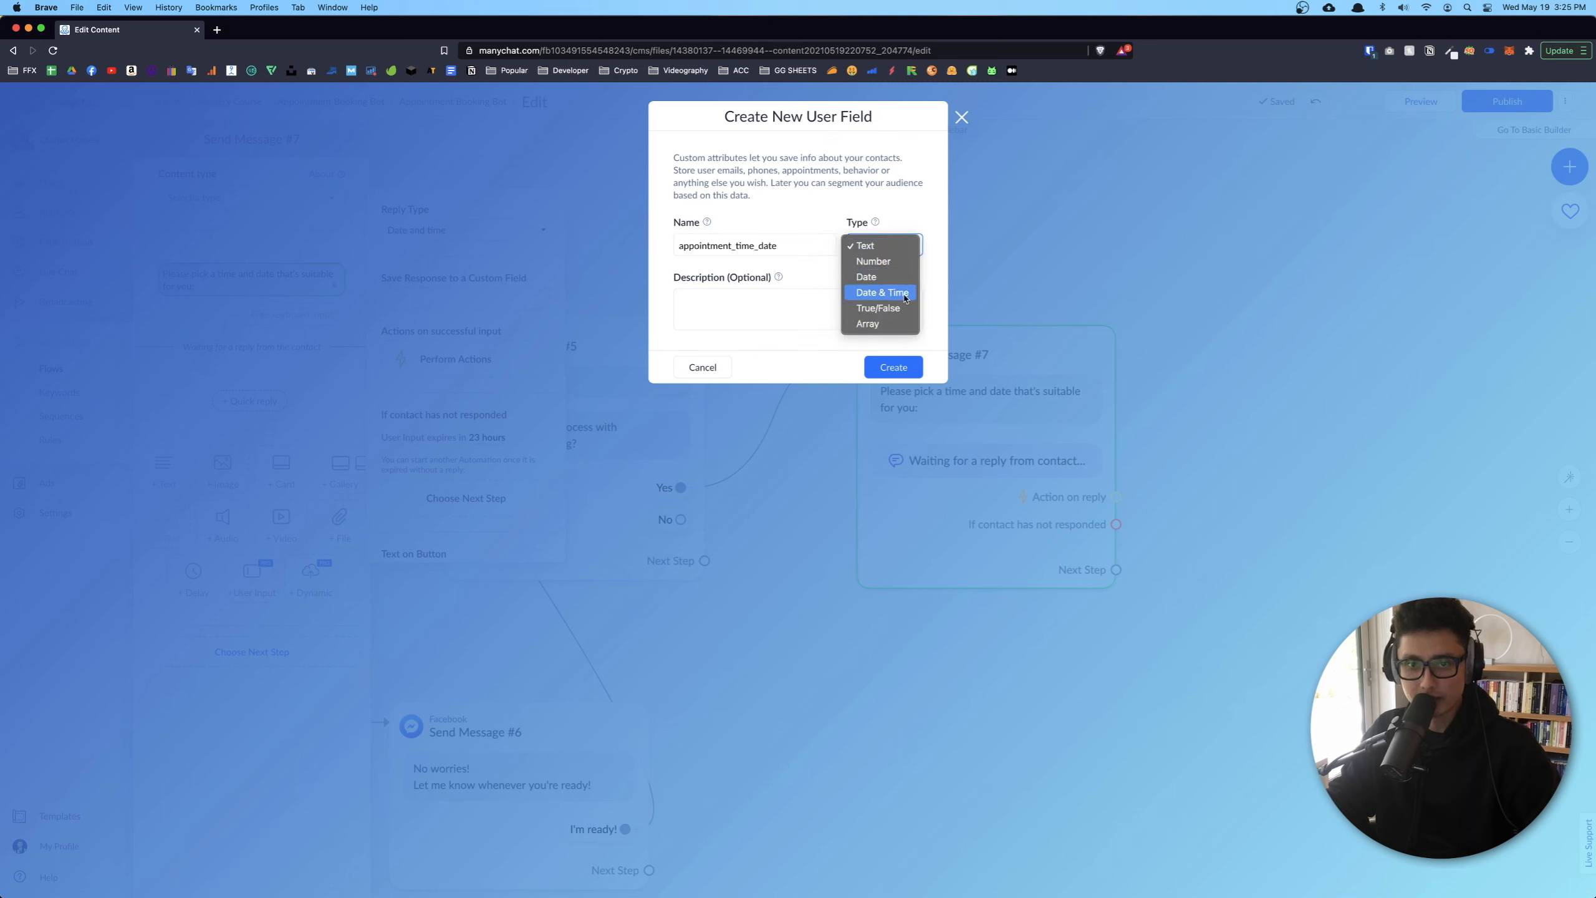
left_click(874, 293)
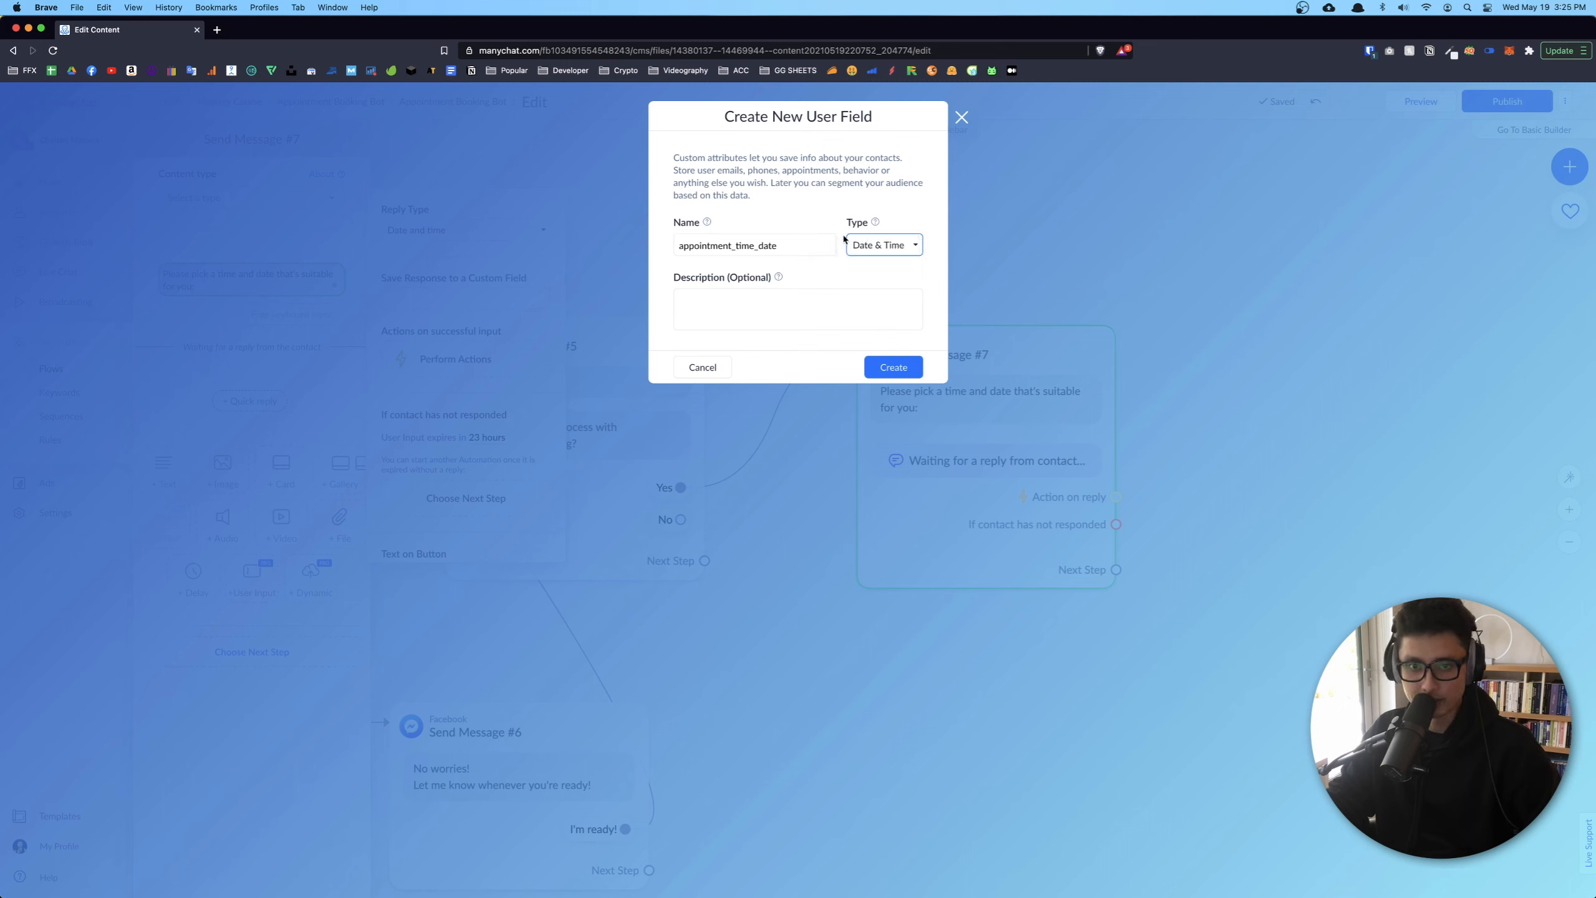
left_click(893, 367)
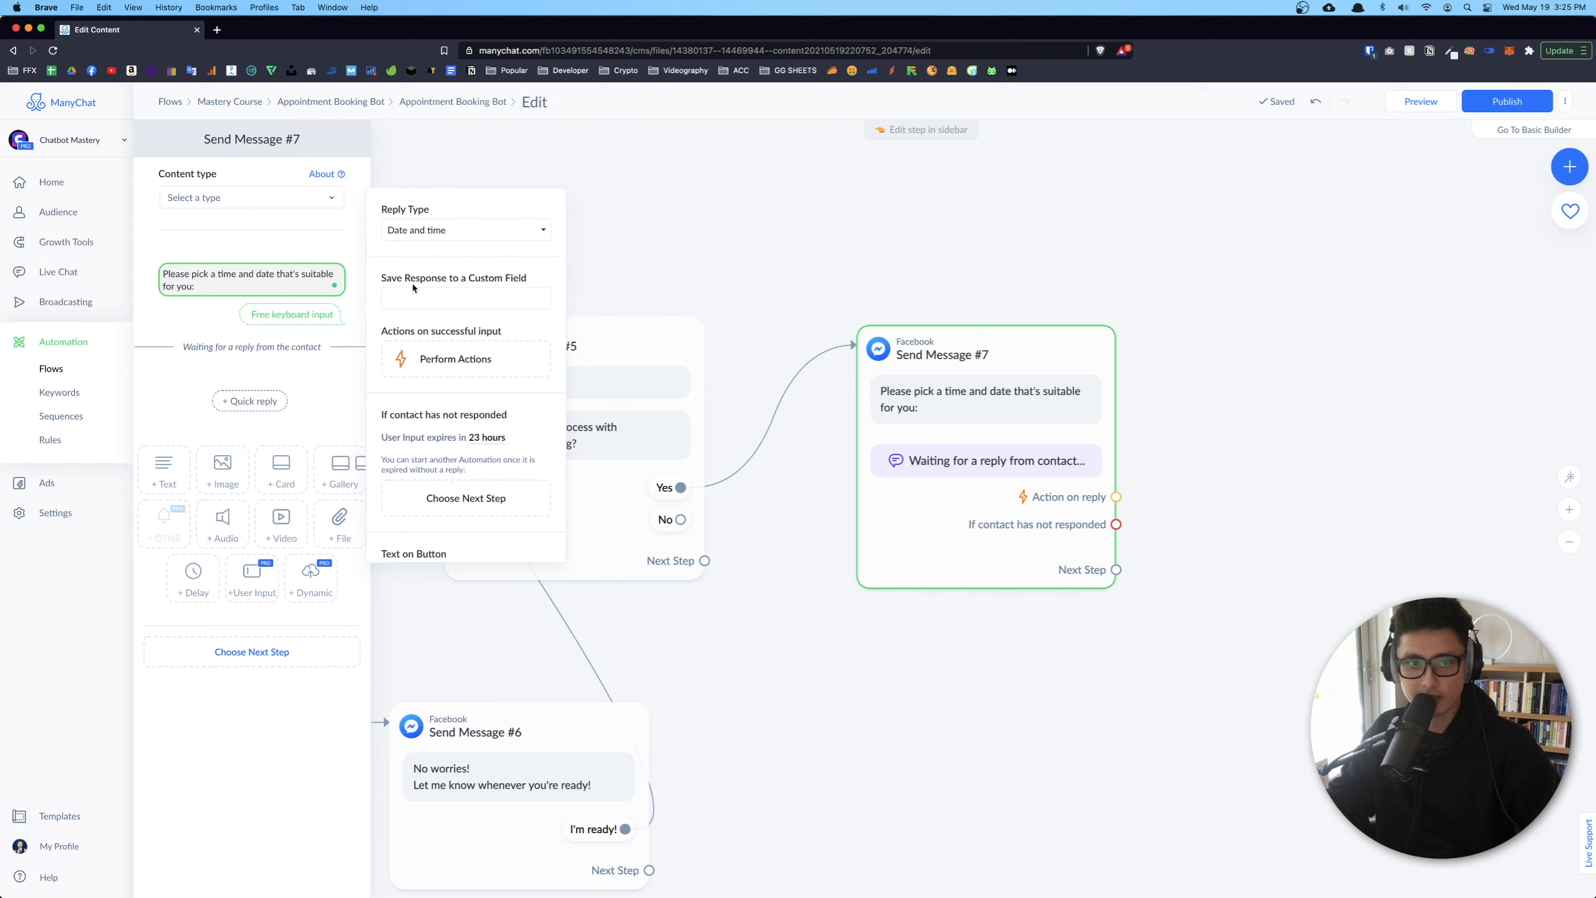
left_click(459, 302)
left_click(435, 355)
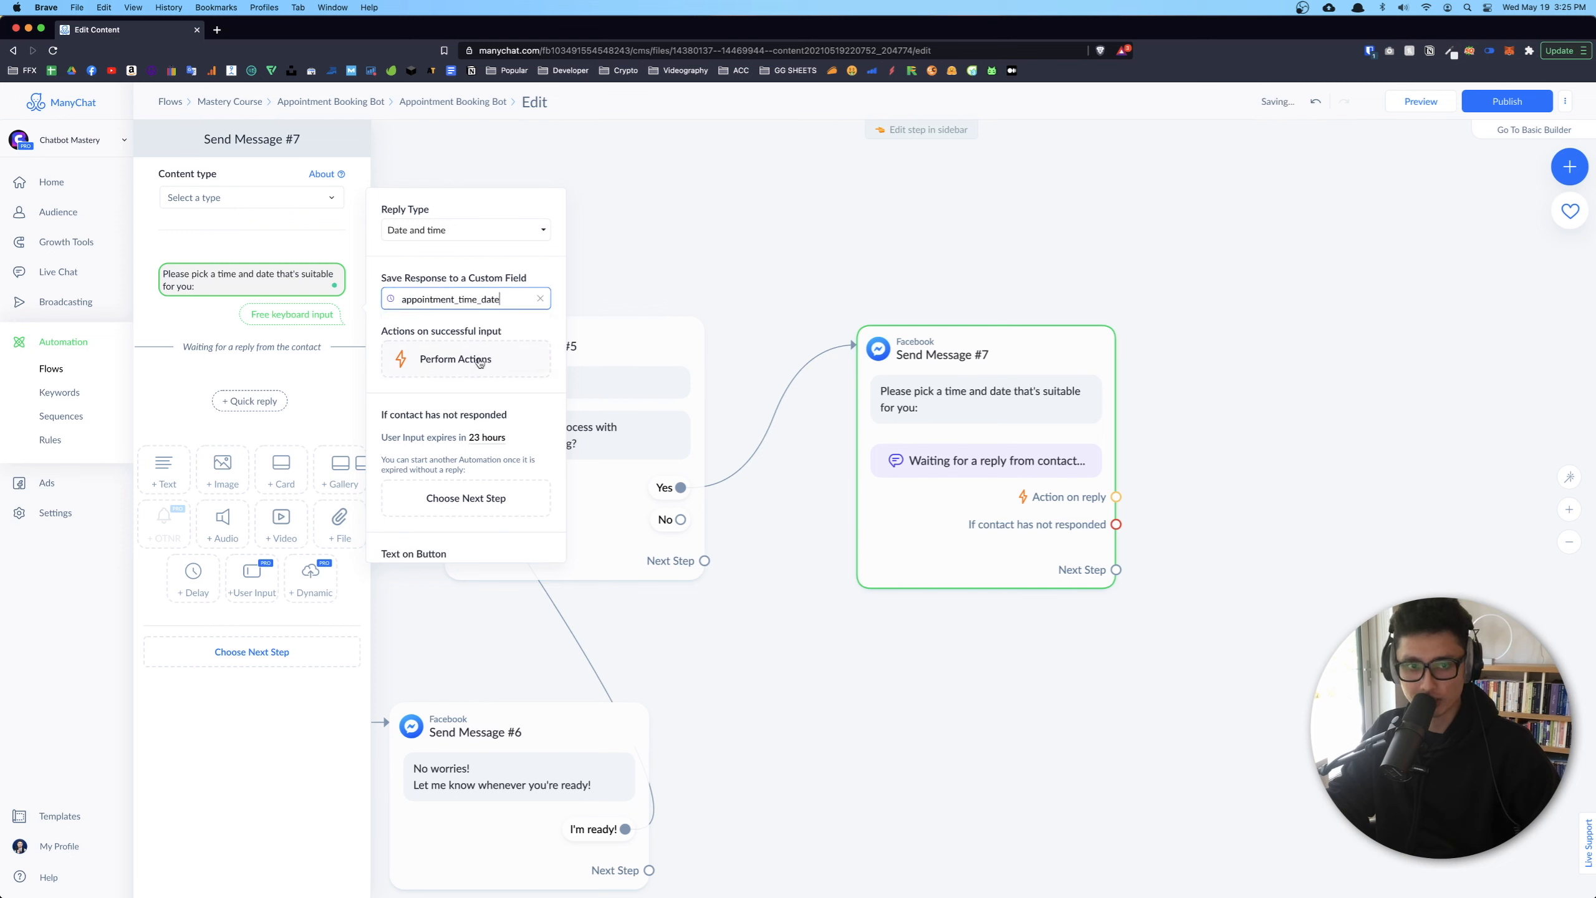
Set the date and time input's button text to "Choose Time & Date", preceded by a calendar emoji
scroll(446, 378, "down", 3)
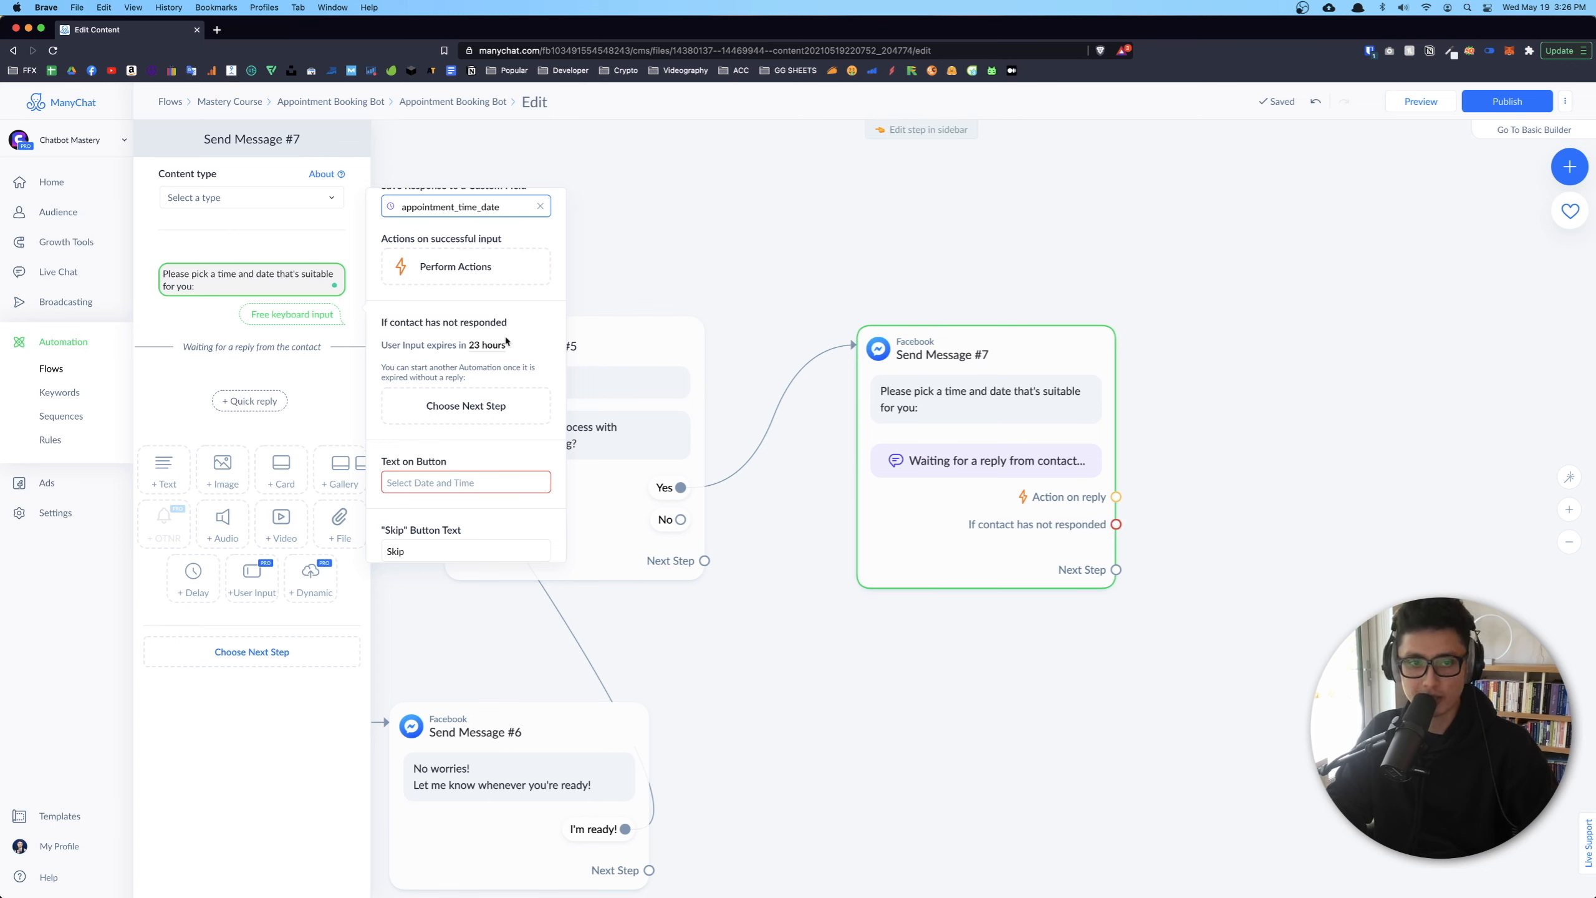
left_click(414, 483)
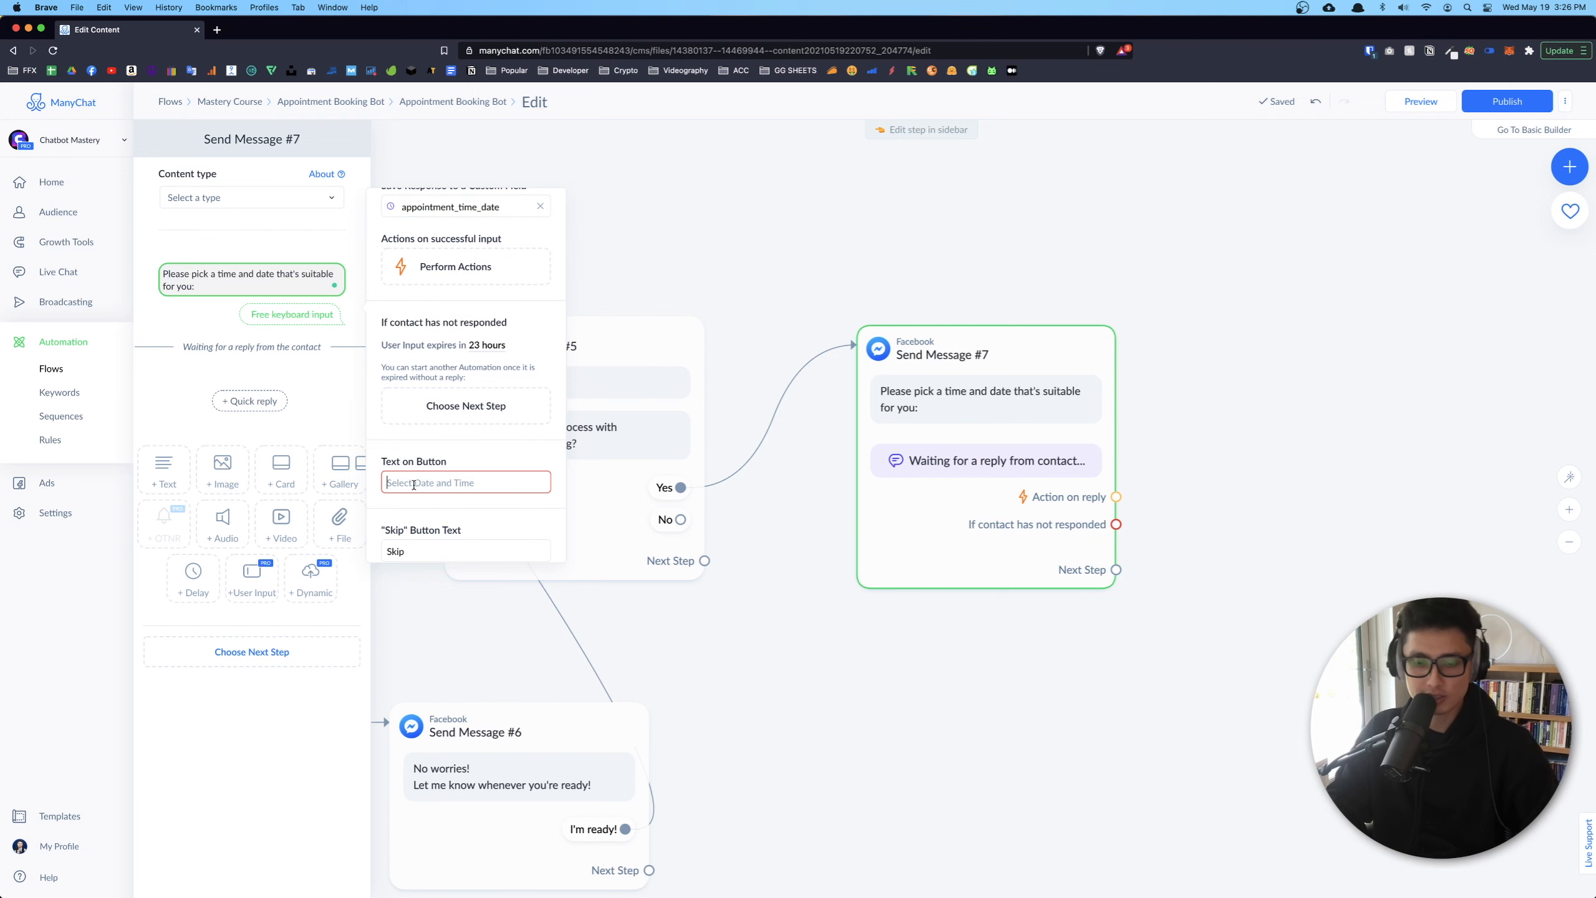
type("Pi")
type("hoose Time")
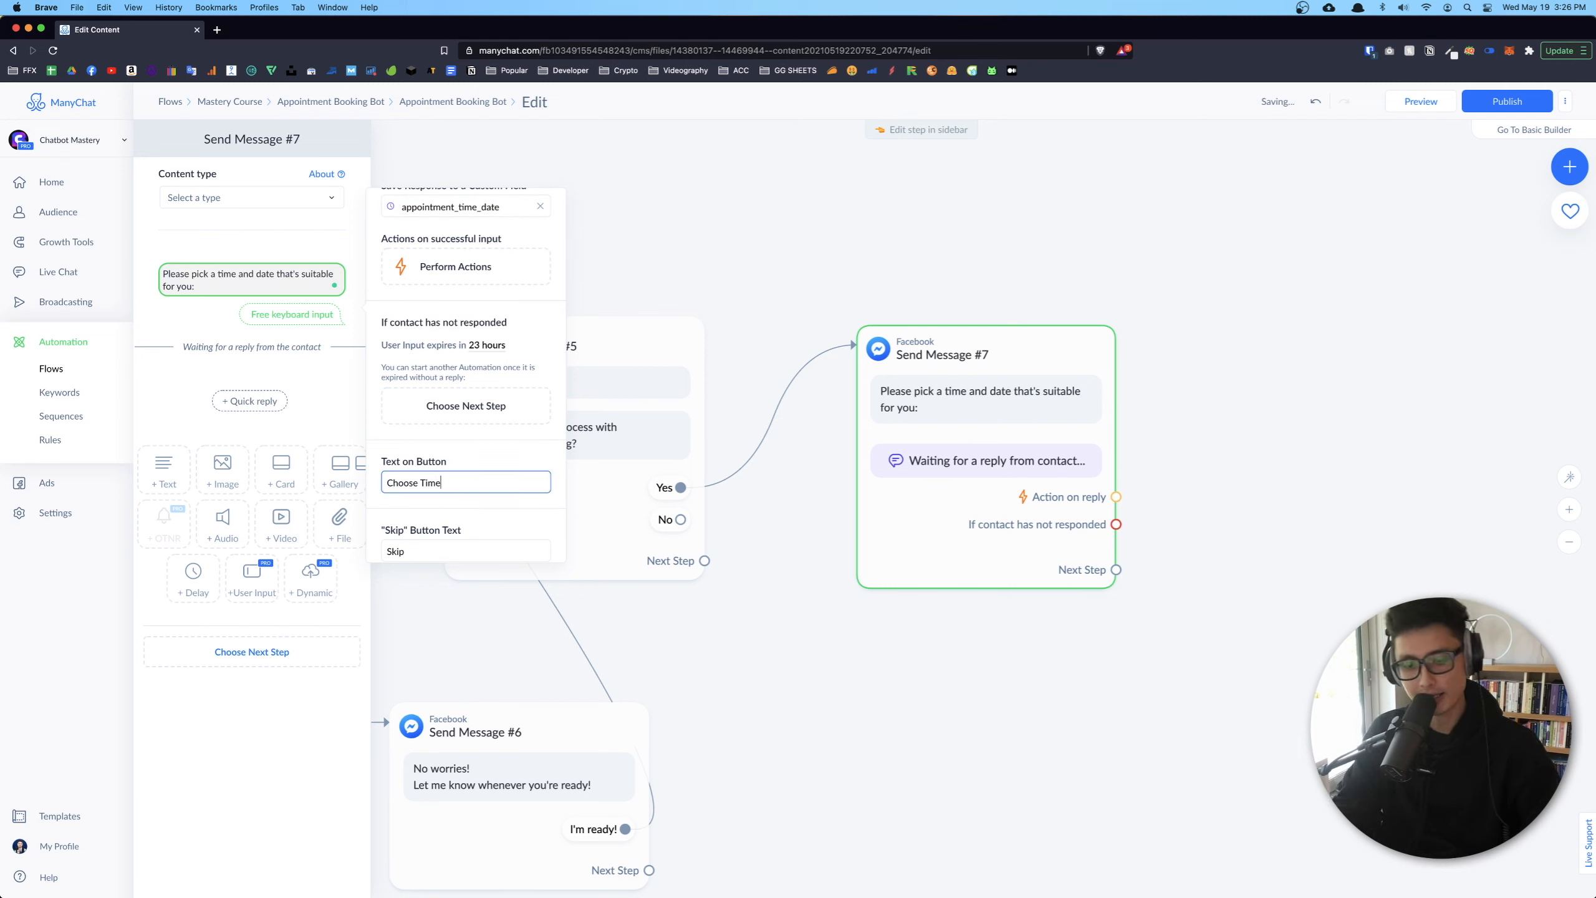
type(" & Date")
key("ctrl+super+space")
left_click(388, 484)
key("ctrl+super+space")
type("cal")
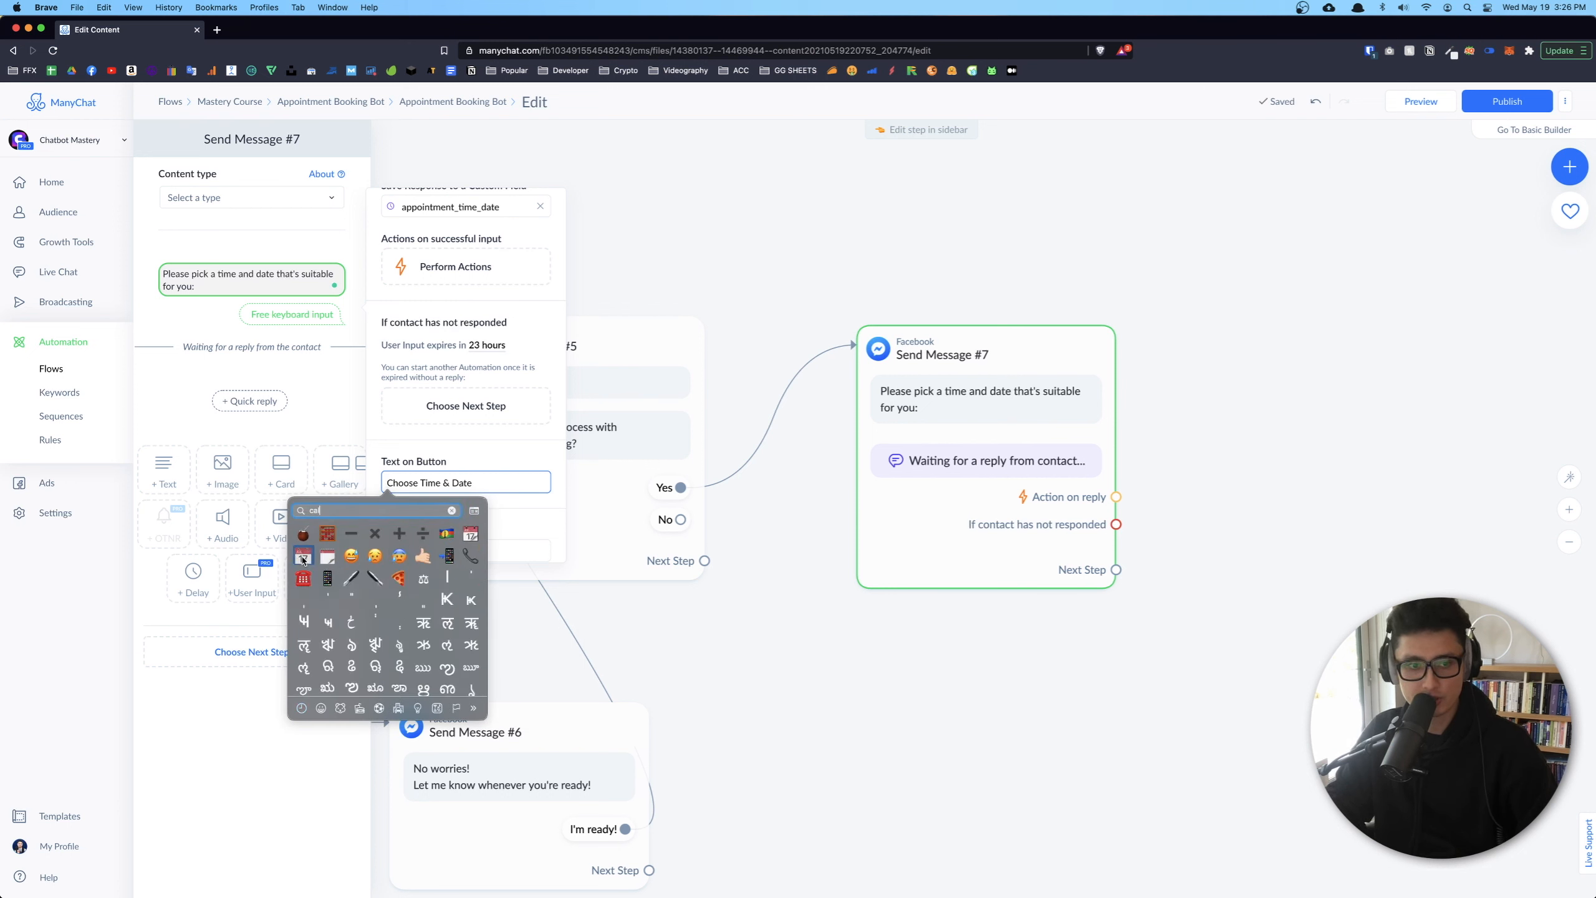
left_click(302, 556)
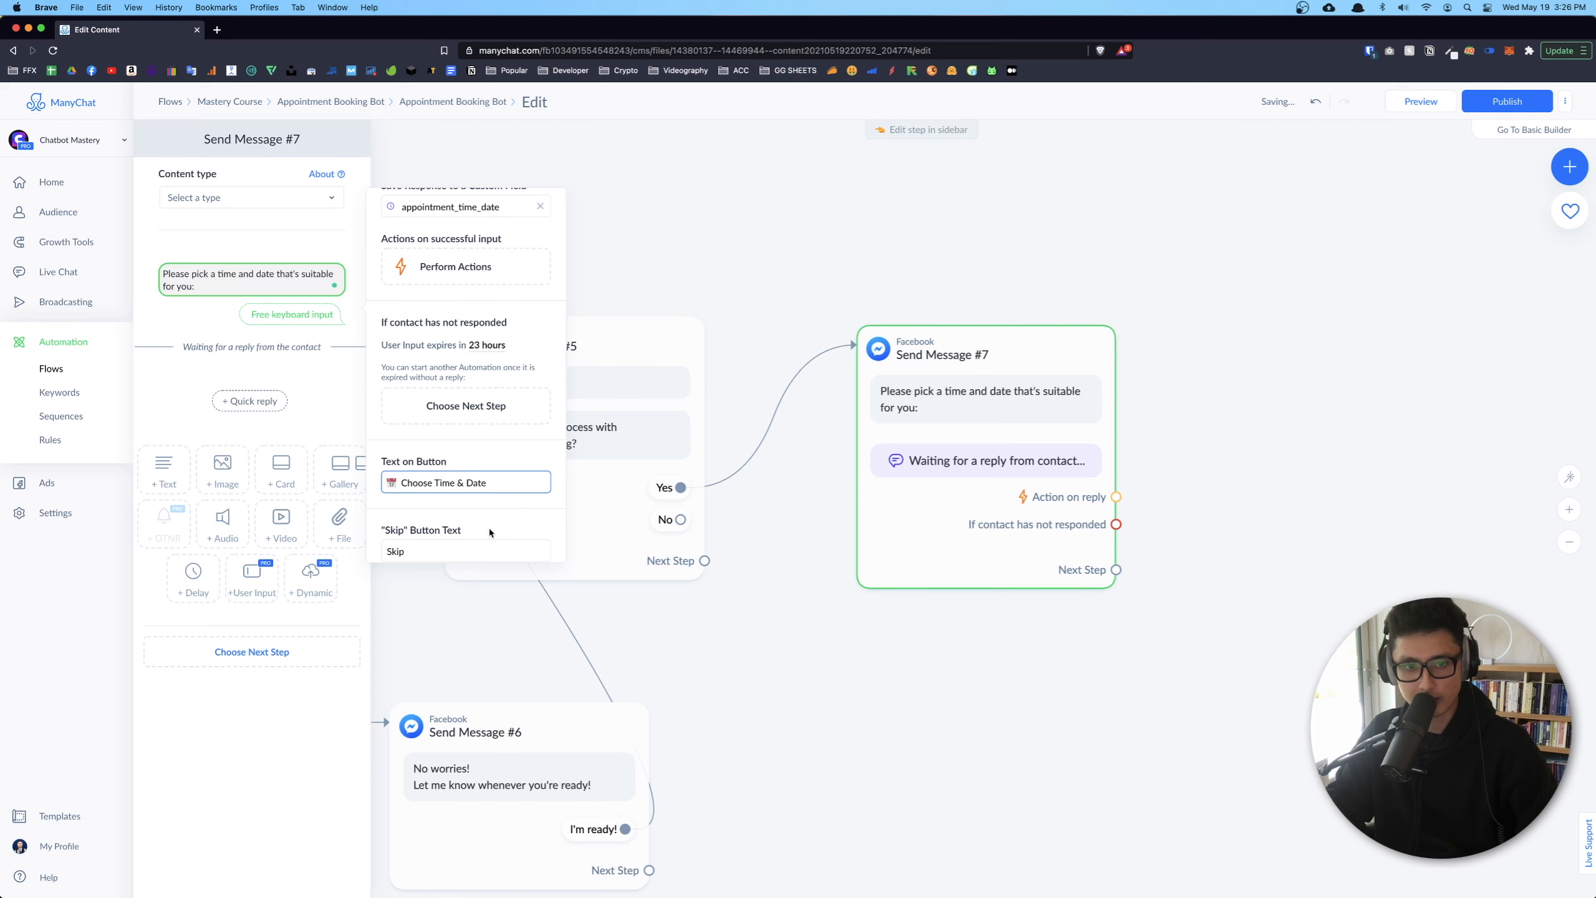
Check the skip button text and add the line "(*please don't skip this step)" below the question in Send Message #7
scroll(516, 488, "down", 2)
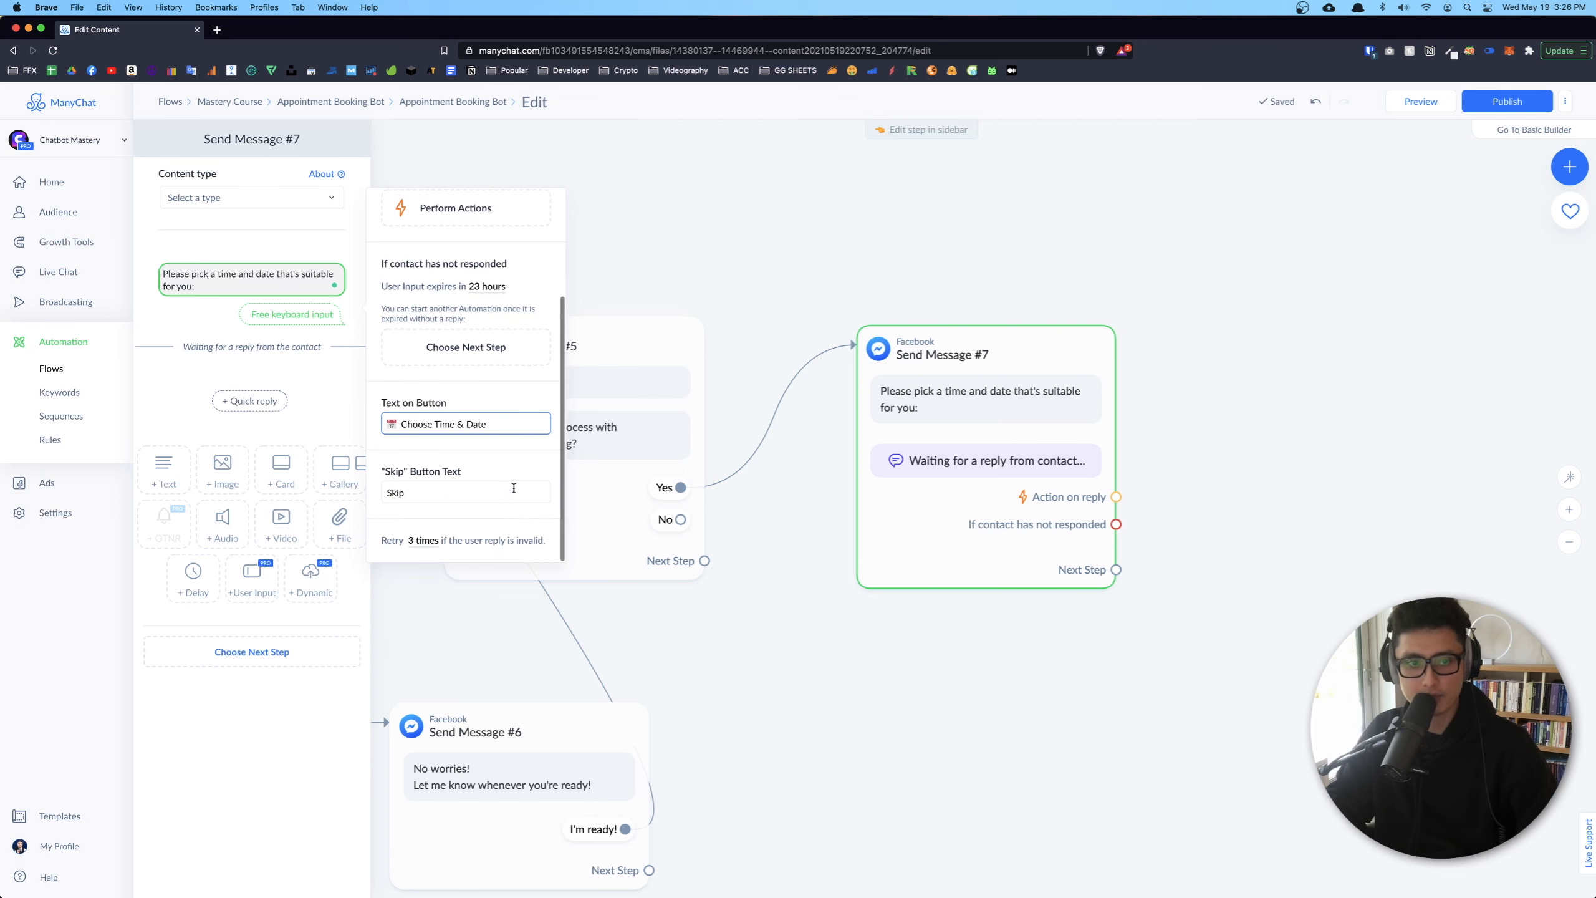
left_click(442, 495)
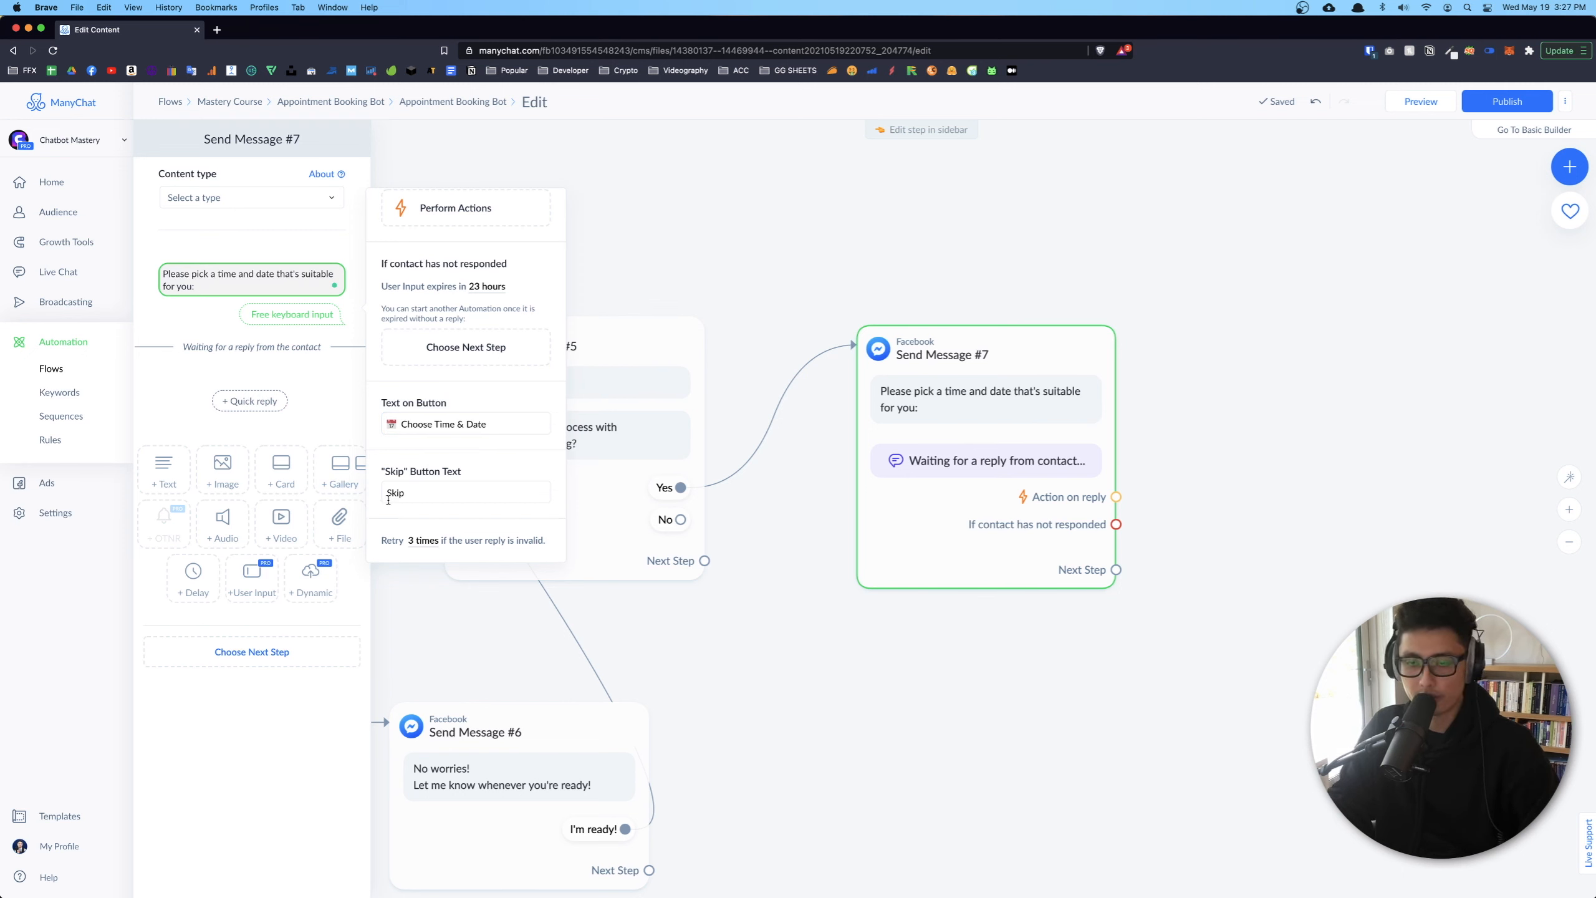
left_click(218, 291)
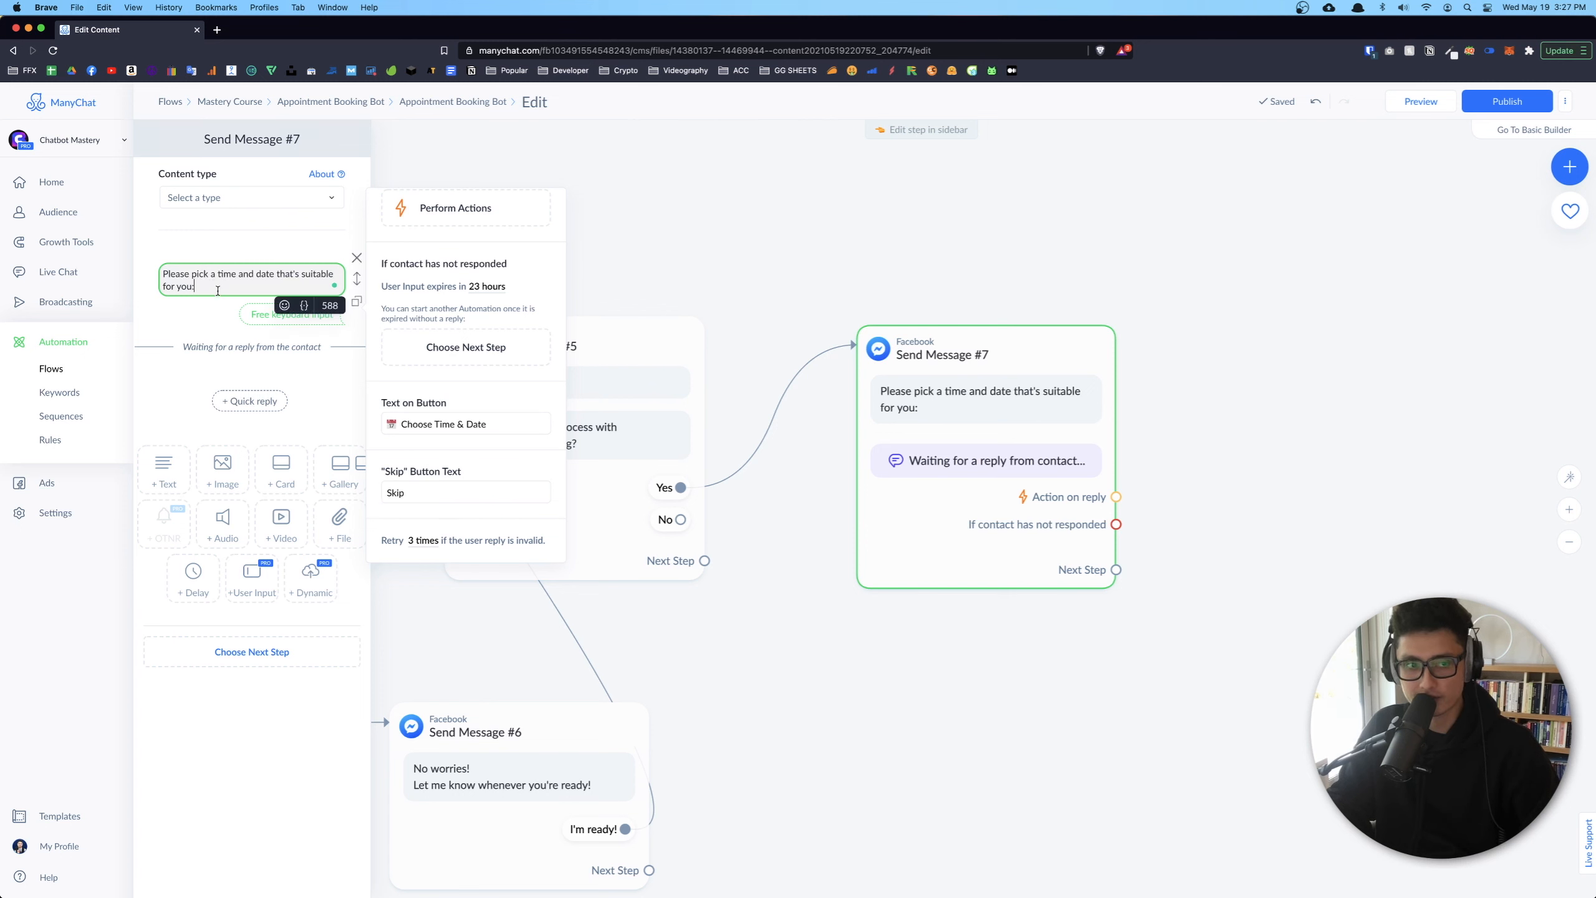
key("Return")
type("()")
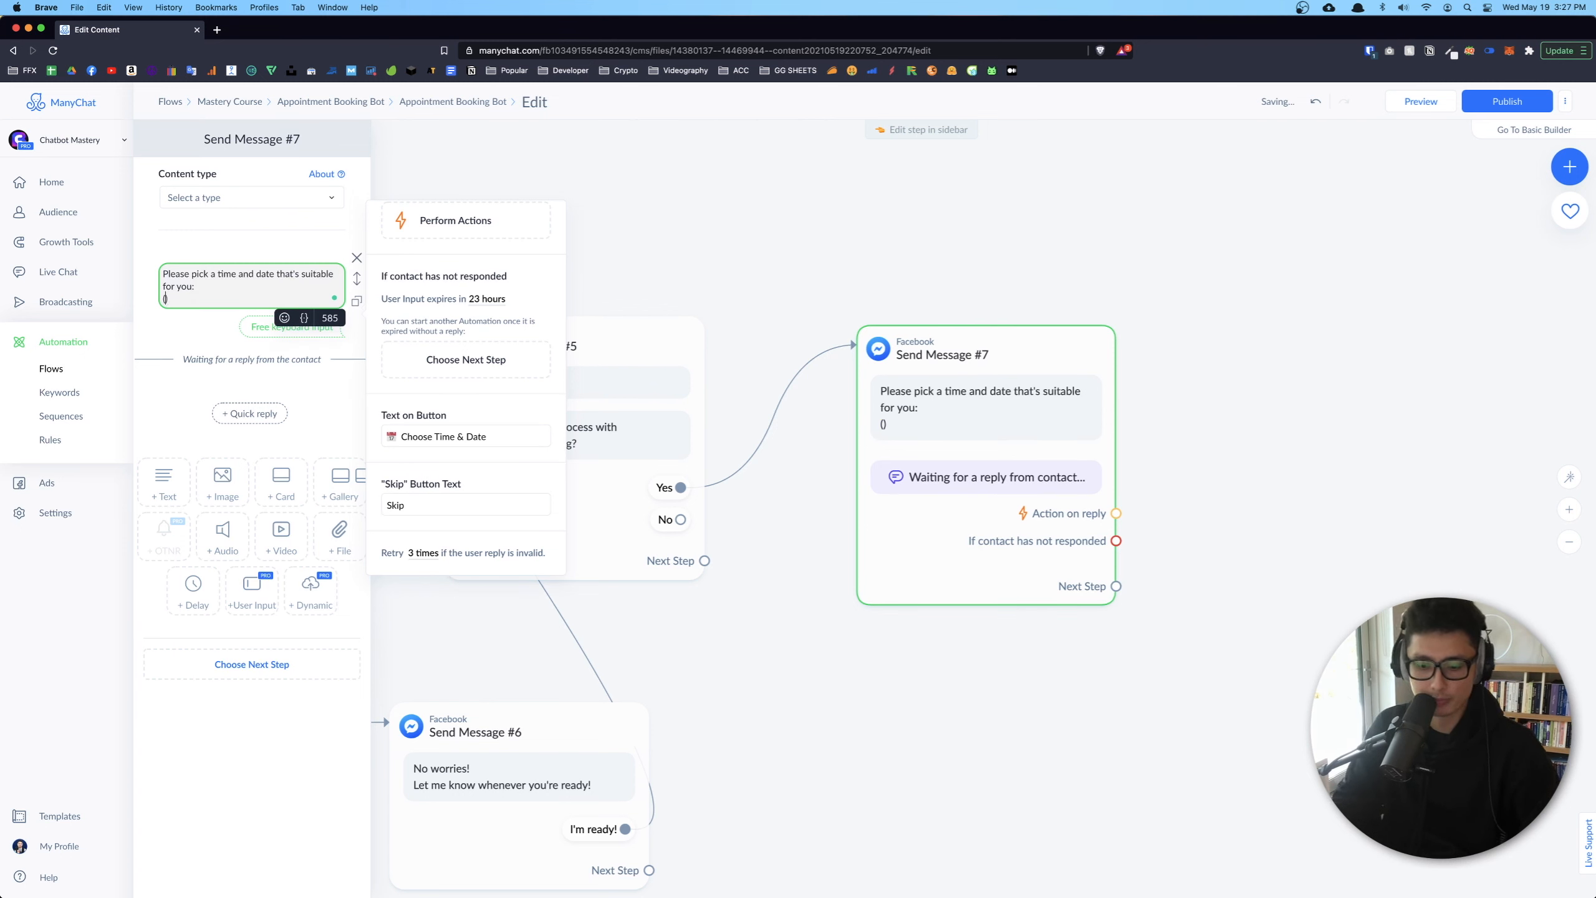
type("*please don't skip this step")
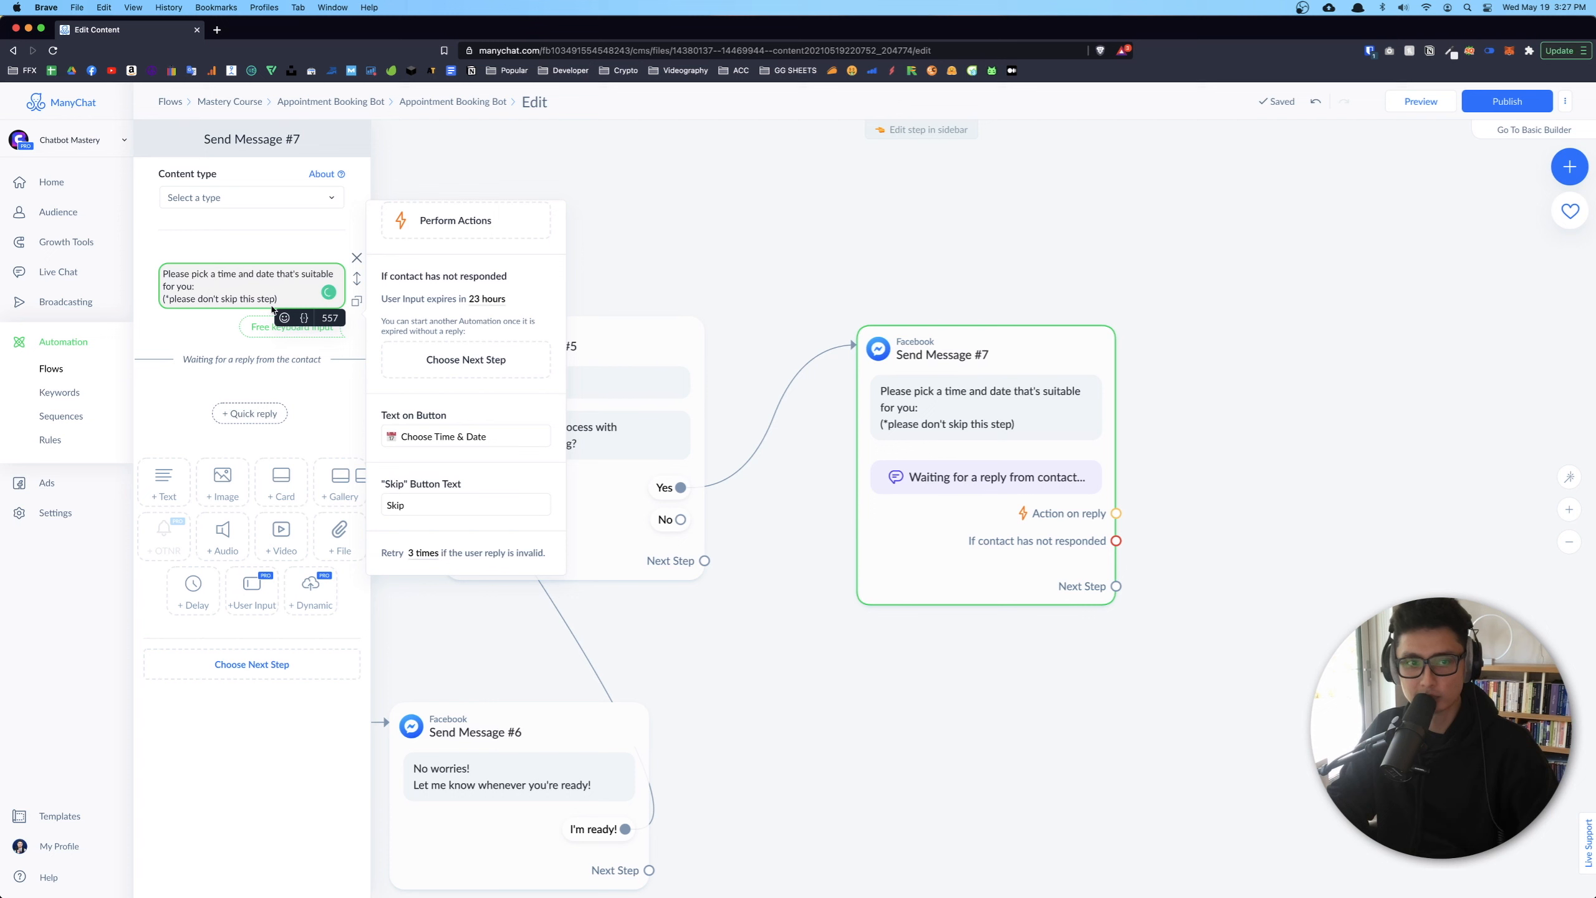
left_click(645, 260)
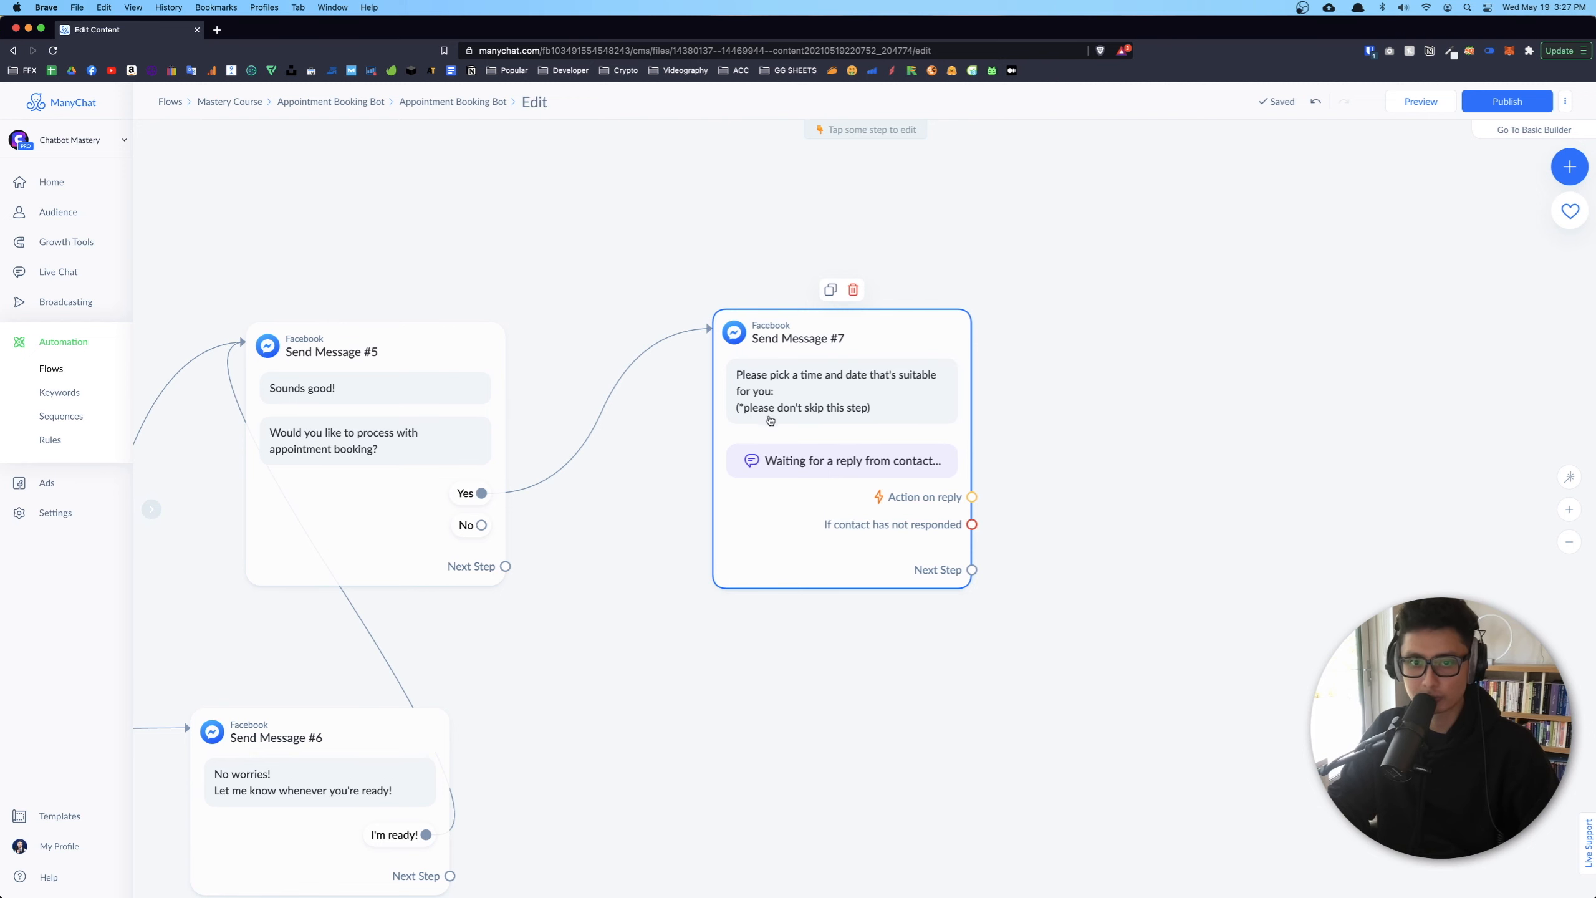
Recheck the user input settings of Send Message #7 and connect its next step to a new Facebook message
left_click(861, 458)
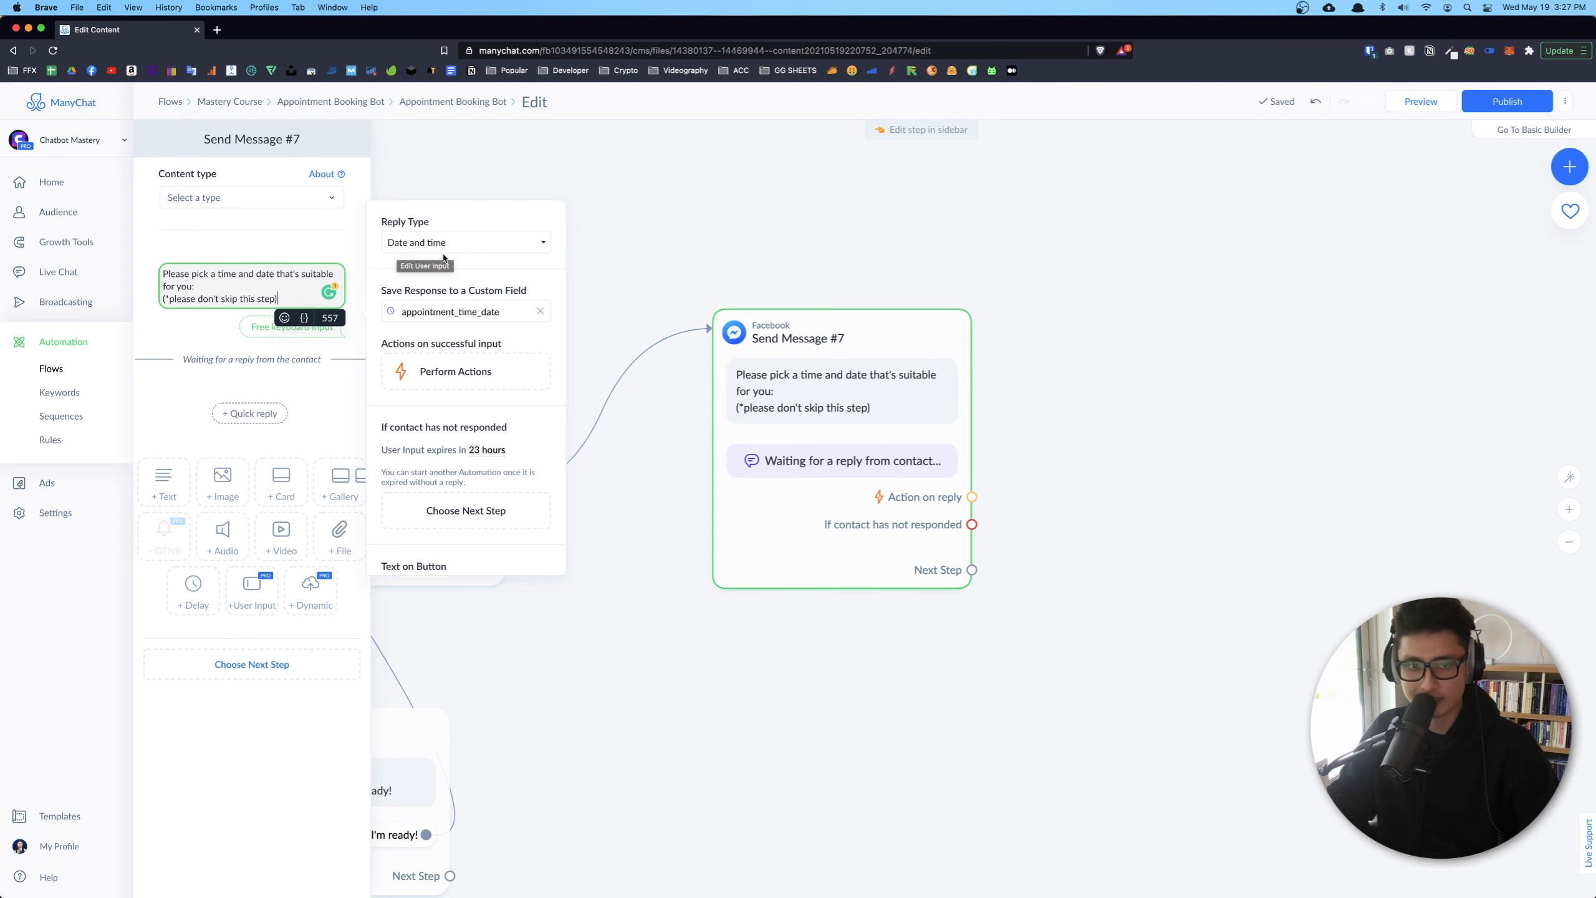
scroll(421, 364, "down", 3)
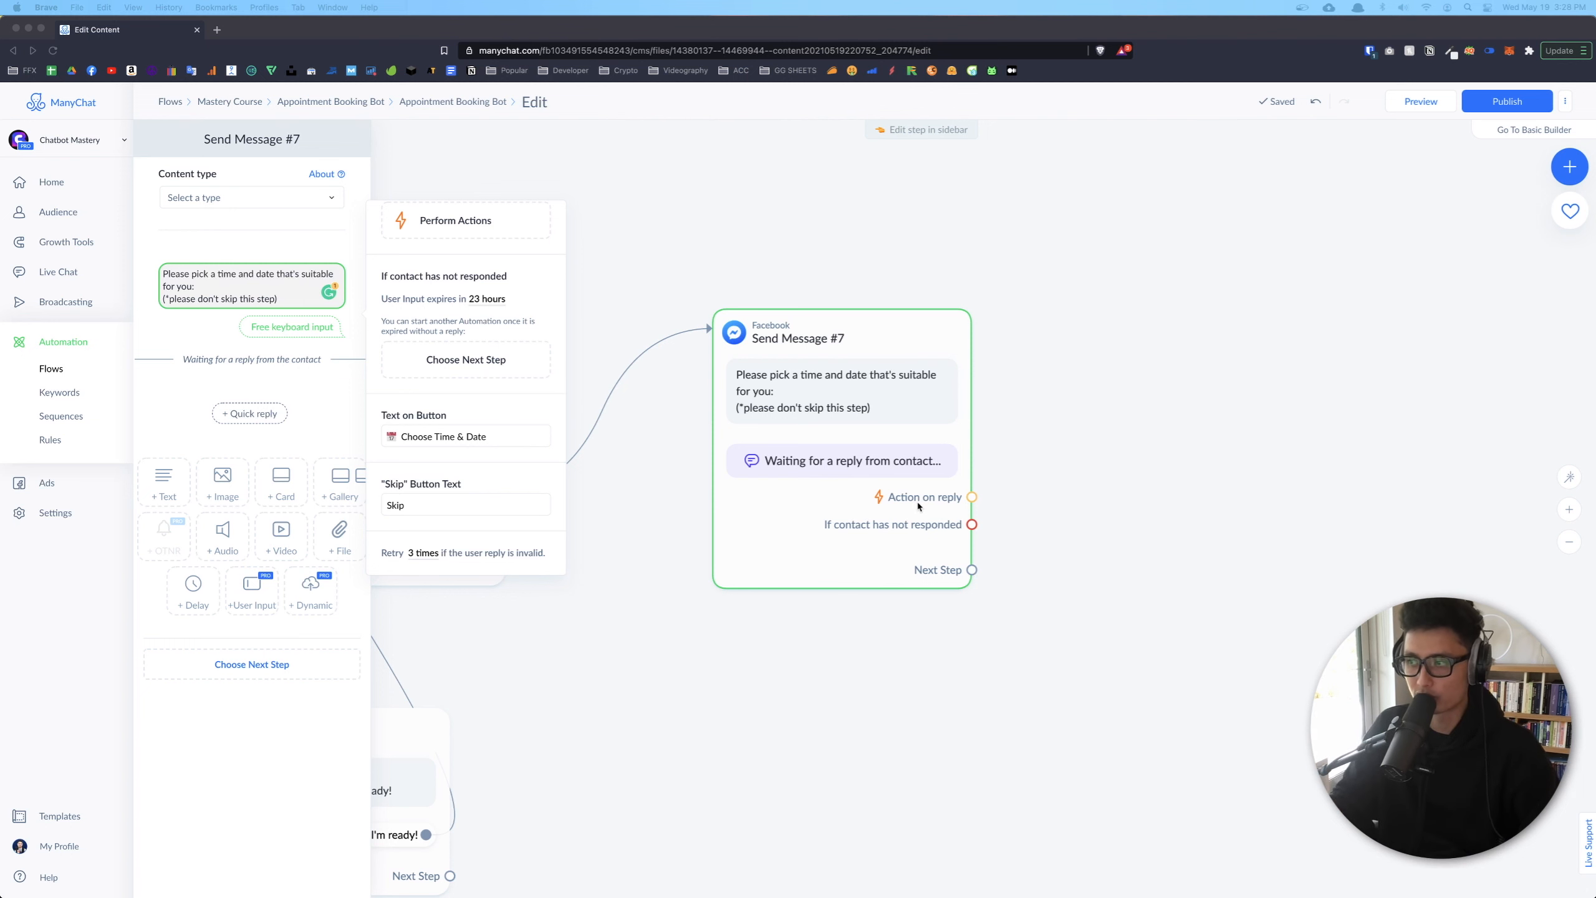
left_click_drag(769, 614, 1139, 343)
left_click(1211, 356)
left_click(714, 603)
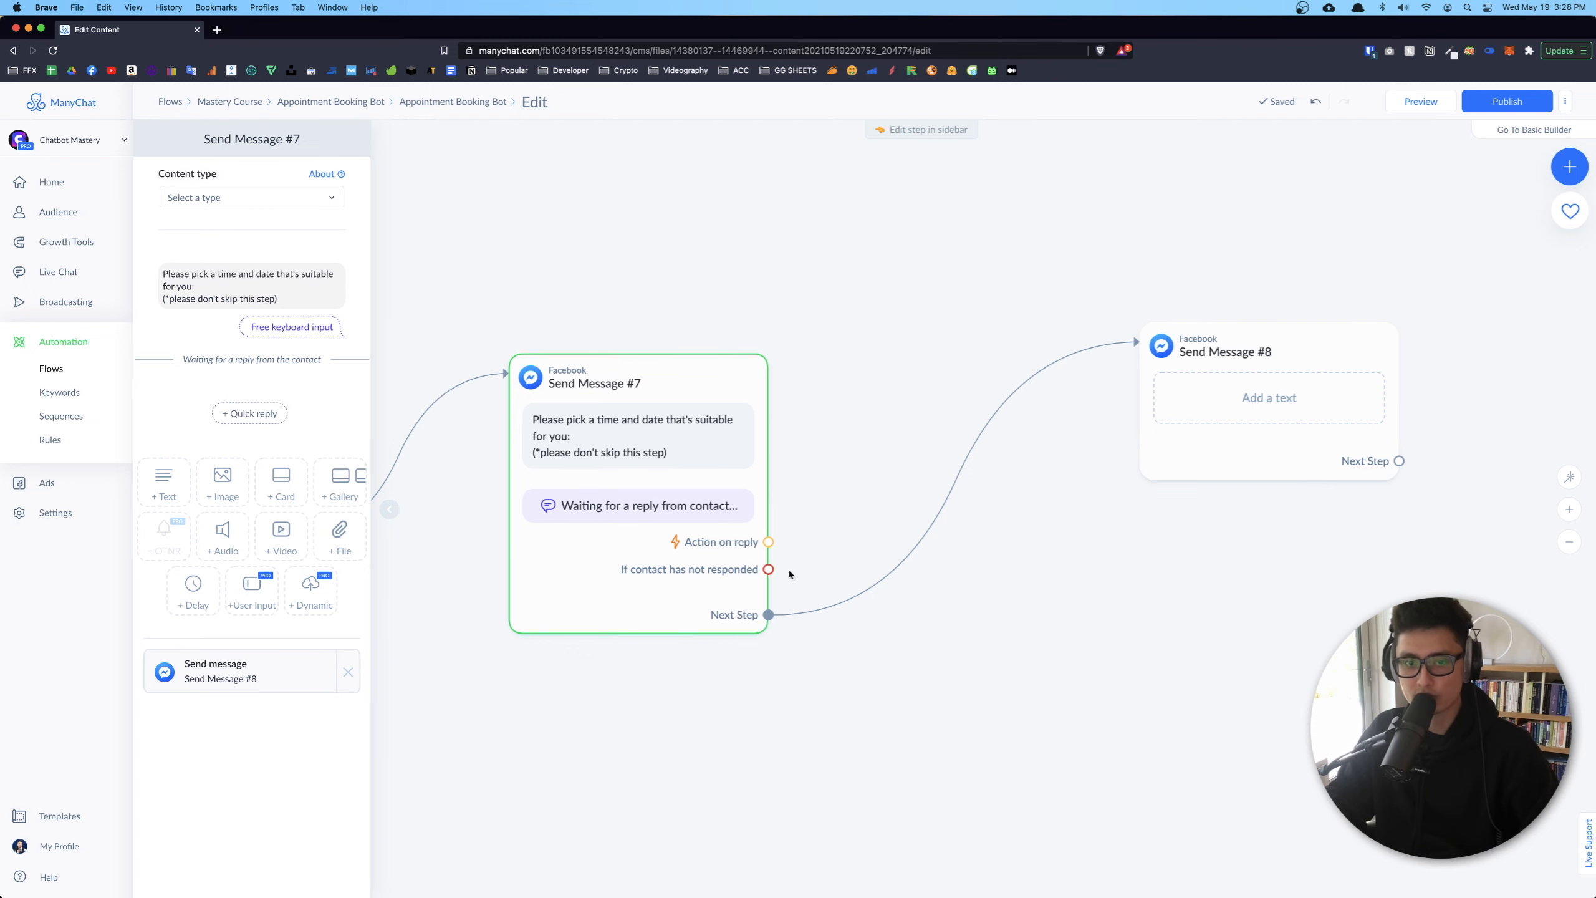
Branch "If contact has not responded" to a new Facebook message: "This is just a reminder that you haven't completed the appointment booking." with a "Resume" quick reply
left_click_drag(768, 569, 844, 192)
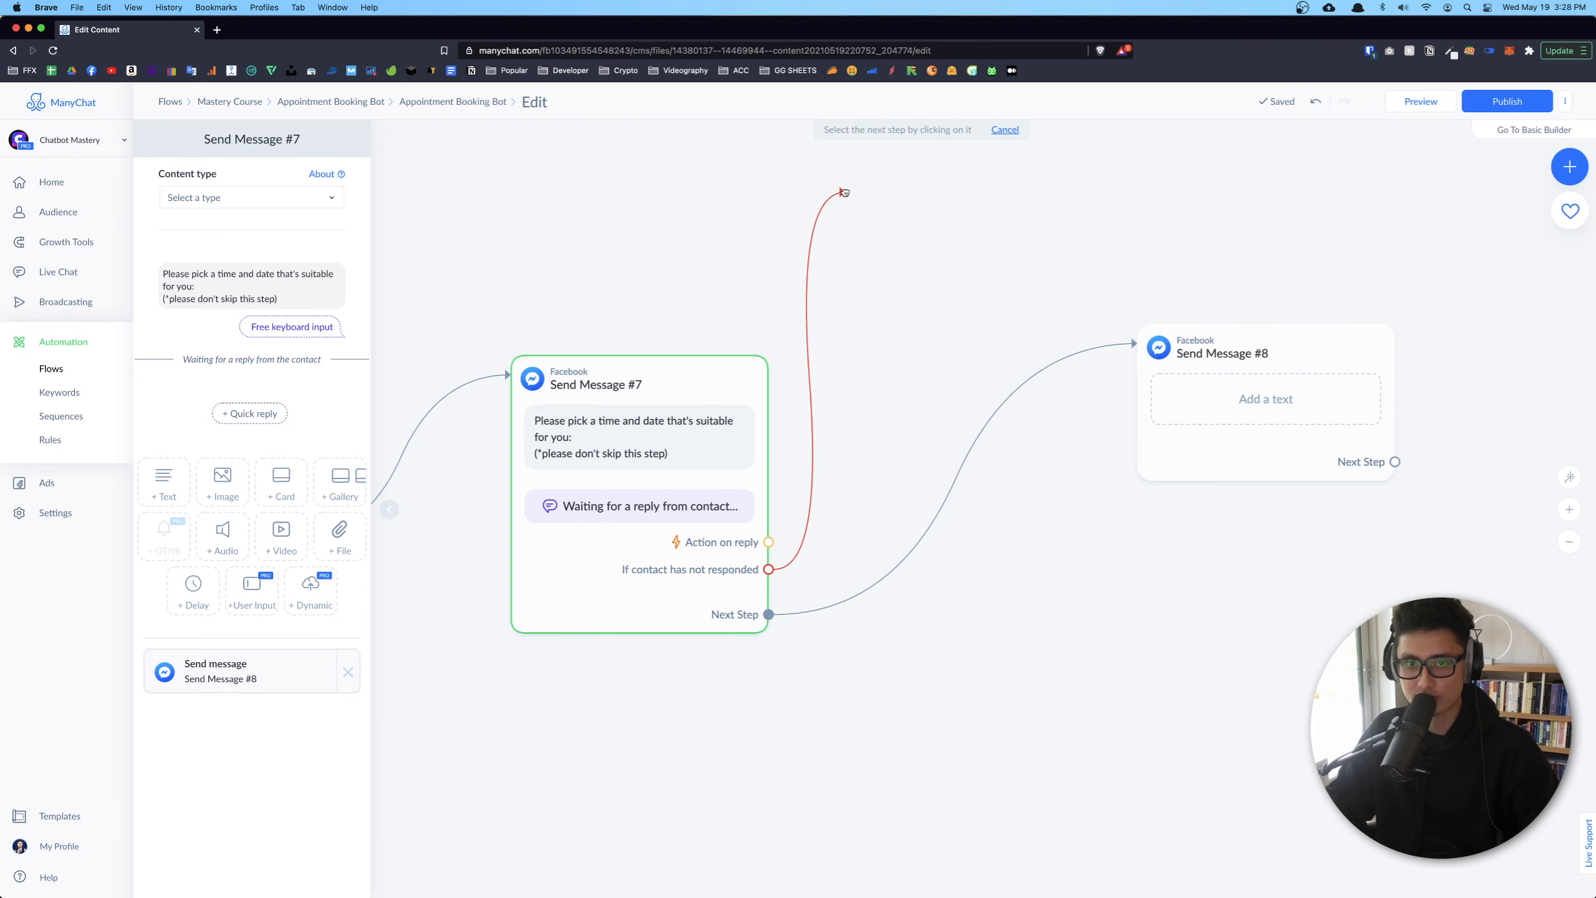
left_click(844, 192)
left_click(893, 196)
left_click(299, 271)
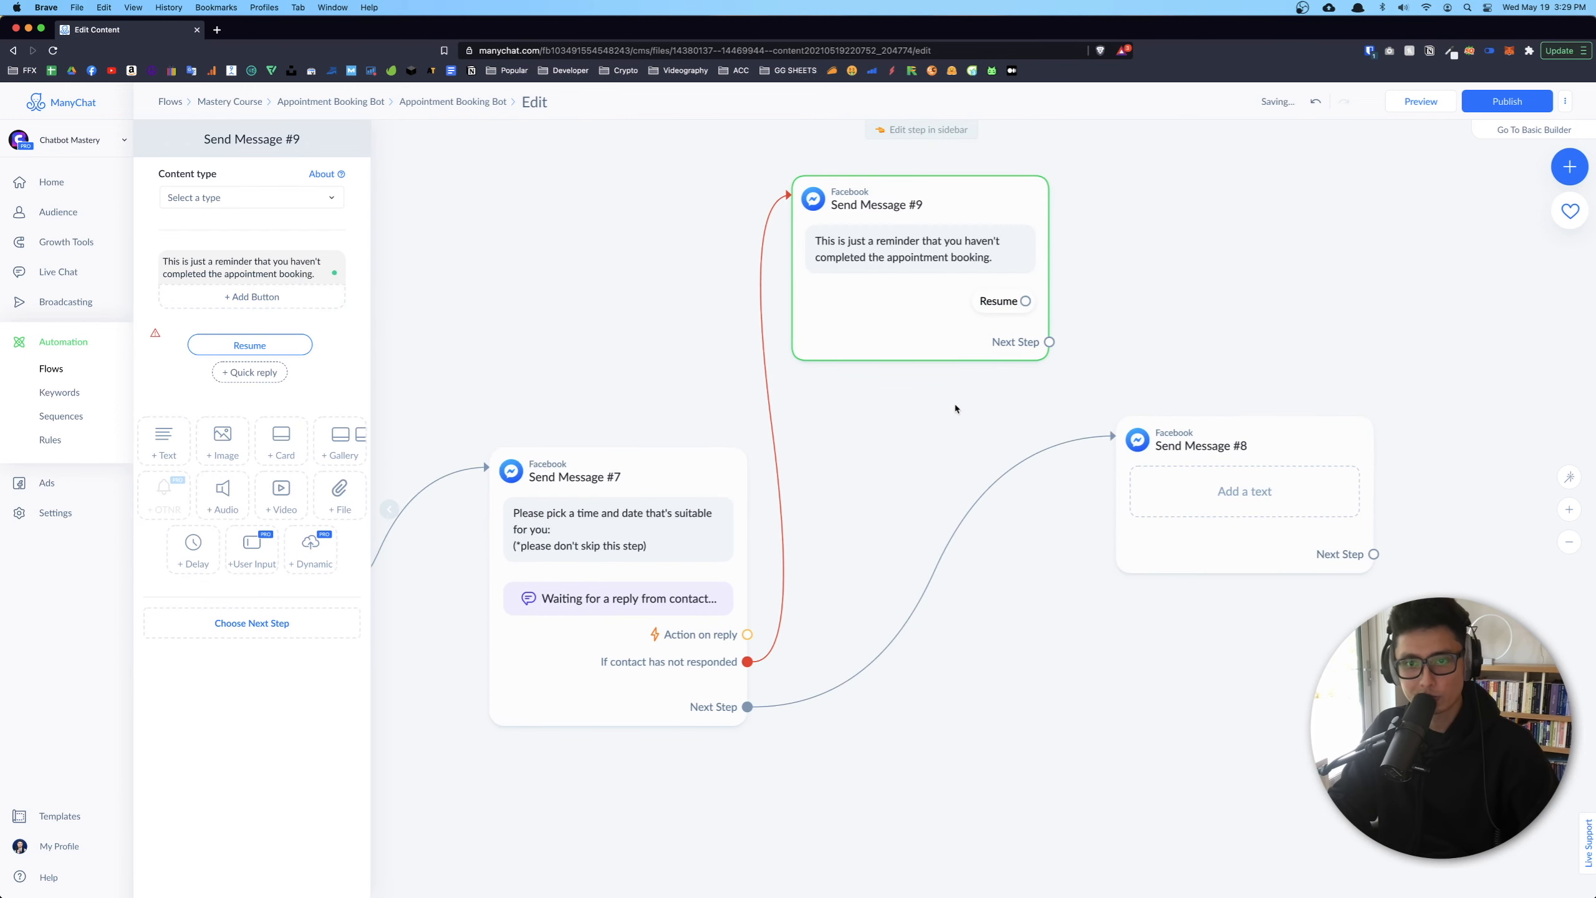
Set the date and time user input in Send Message #7 to expire after 3 hours
left_click_drag(954, 410, 848, 571)
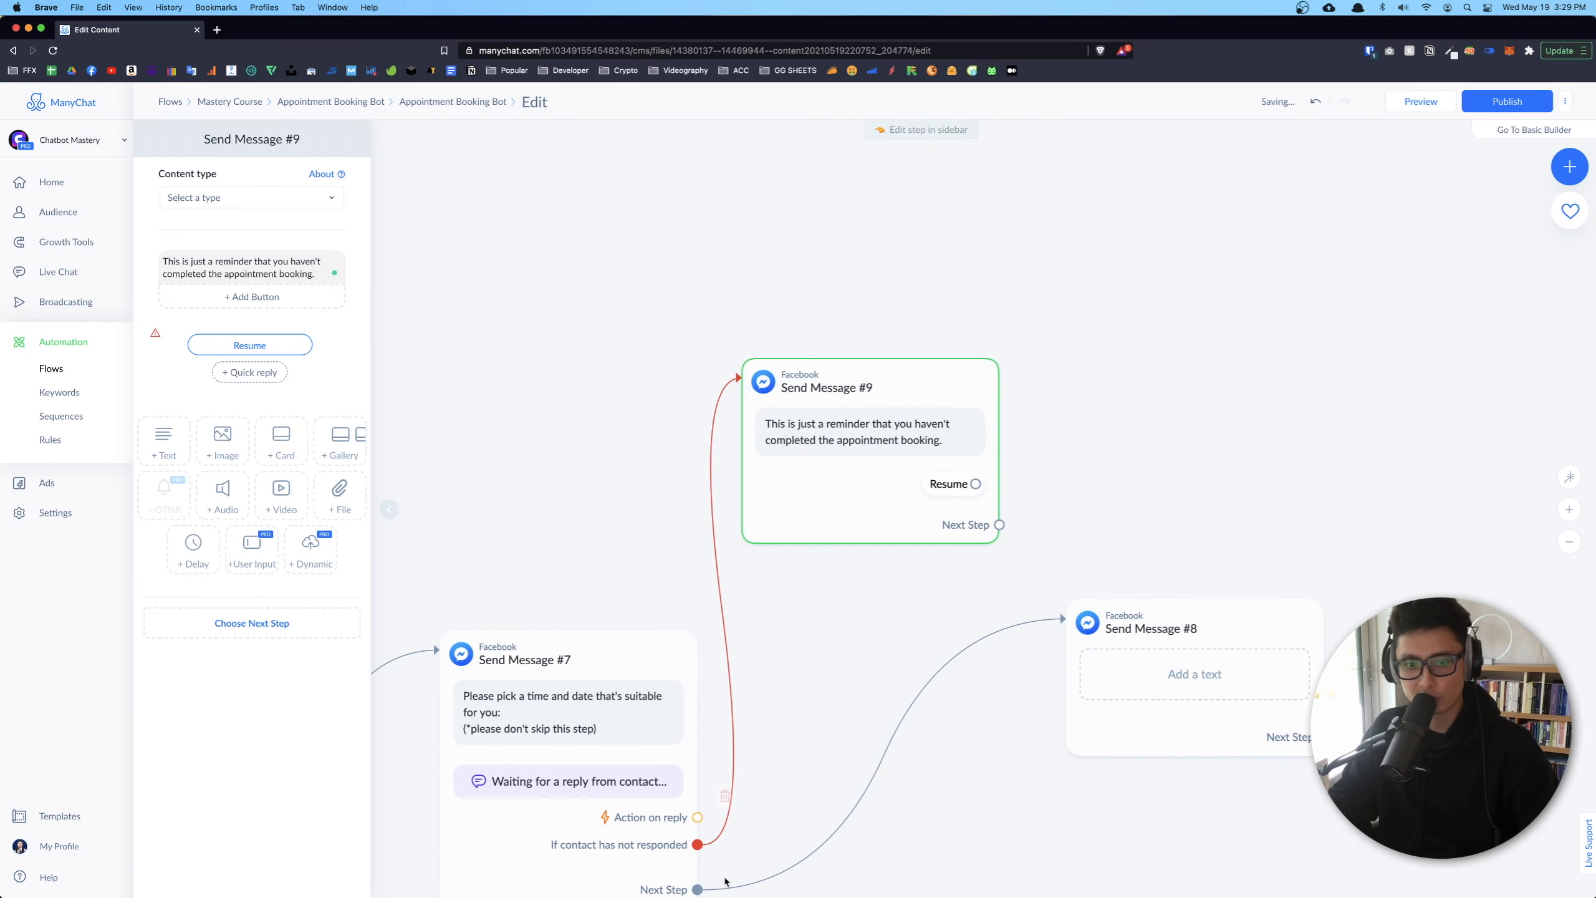
left_click(647, 863)
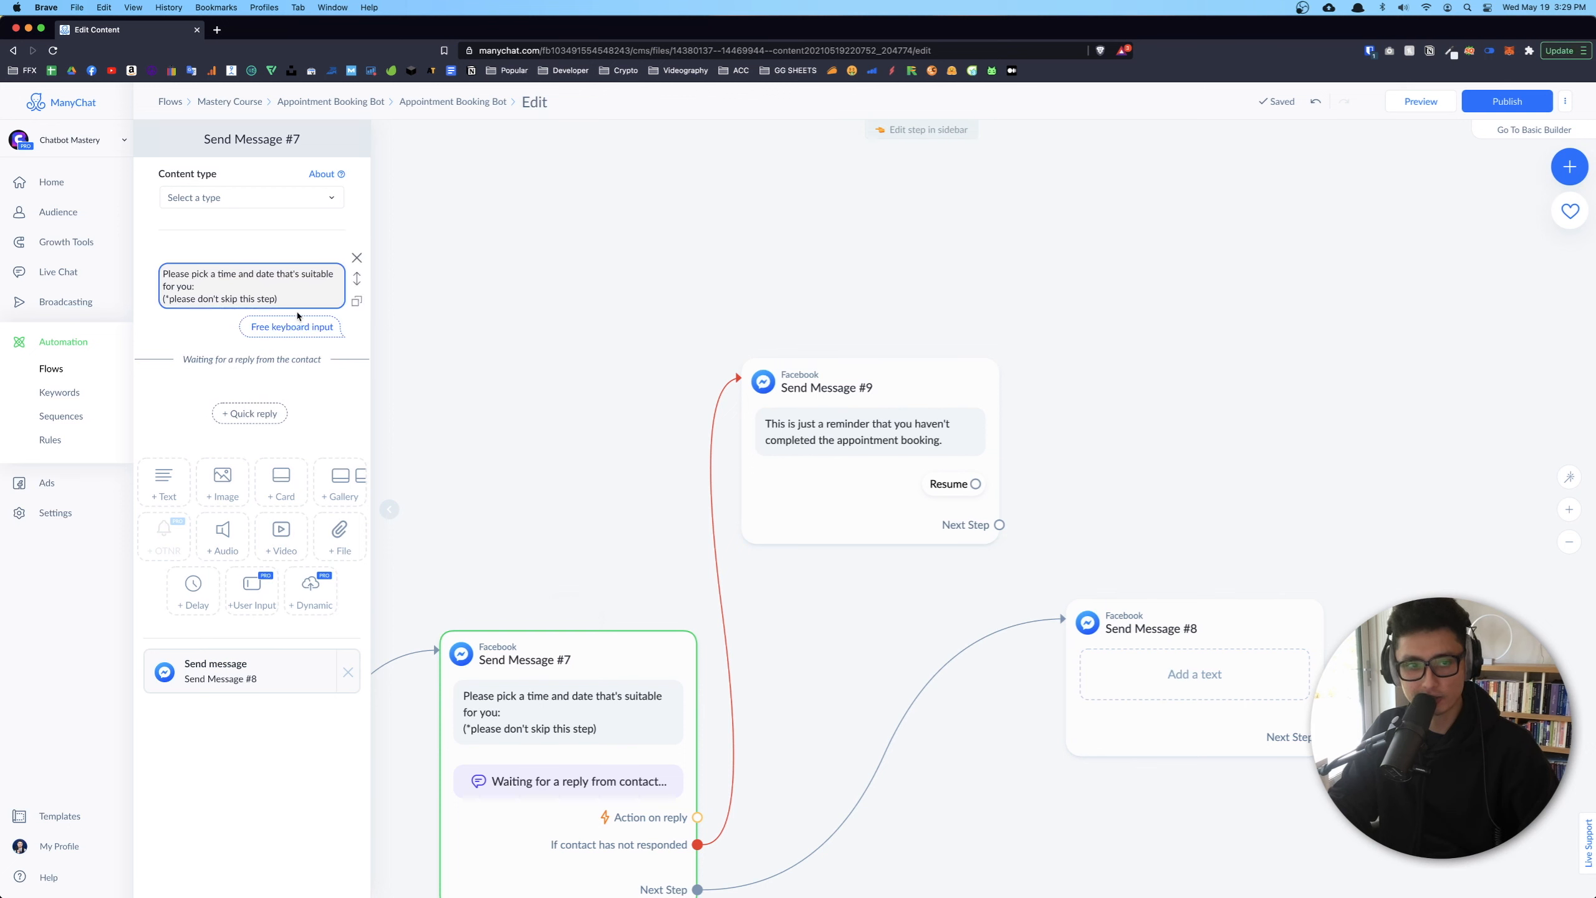
left_click(277, 333)
left_click(487, 450)
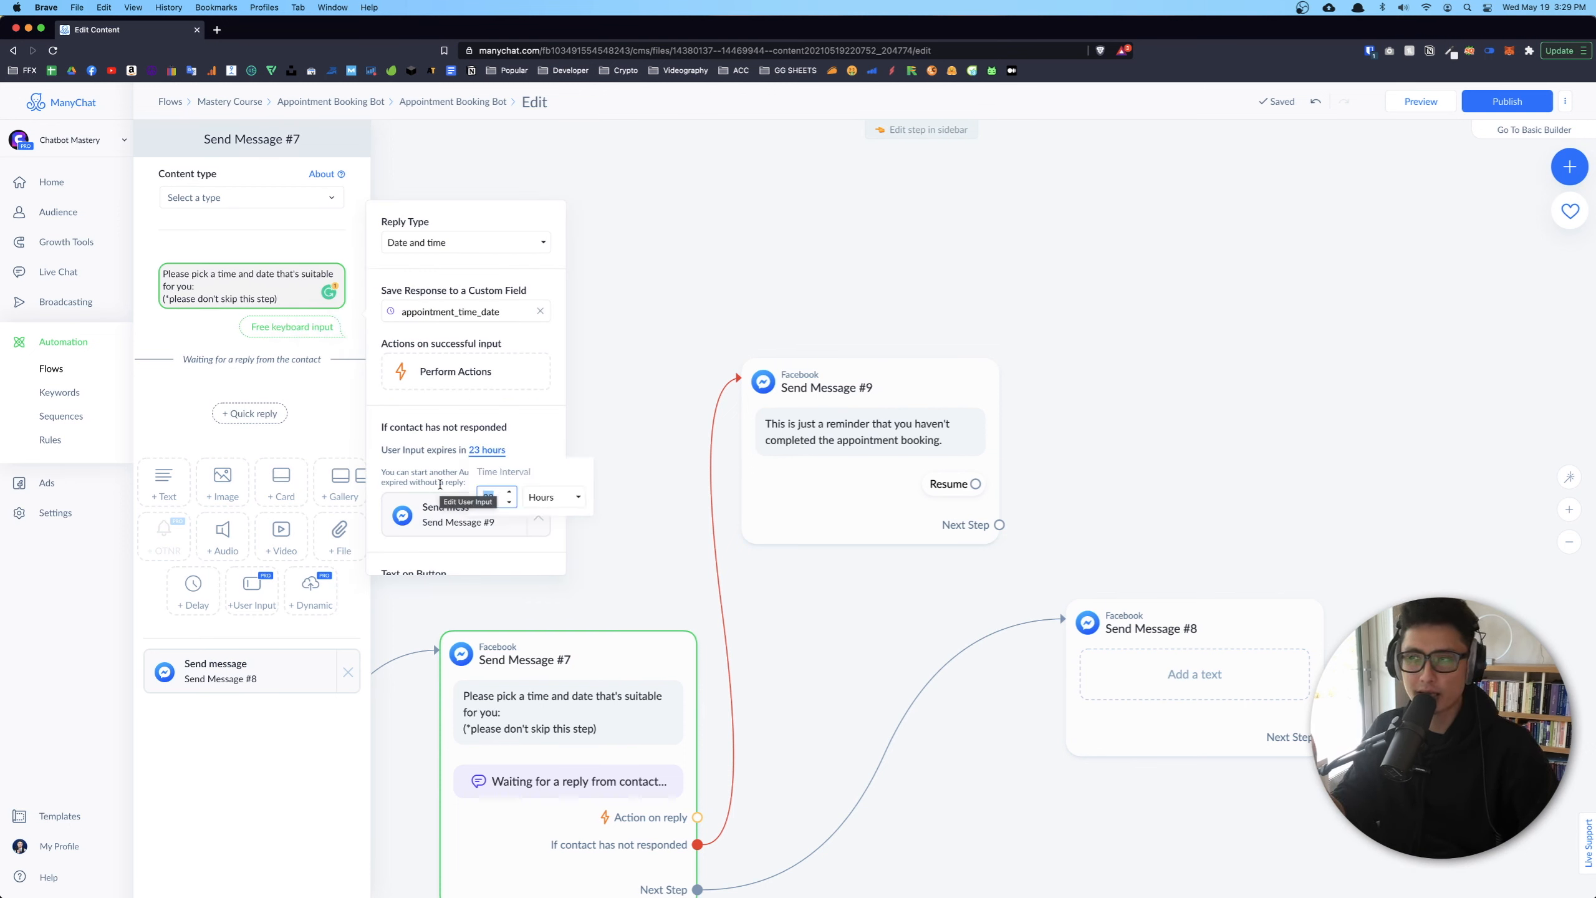
type("3")
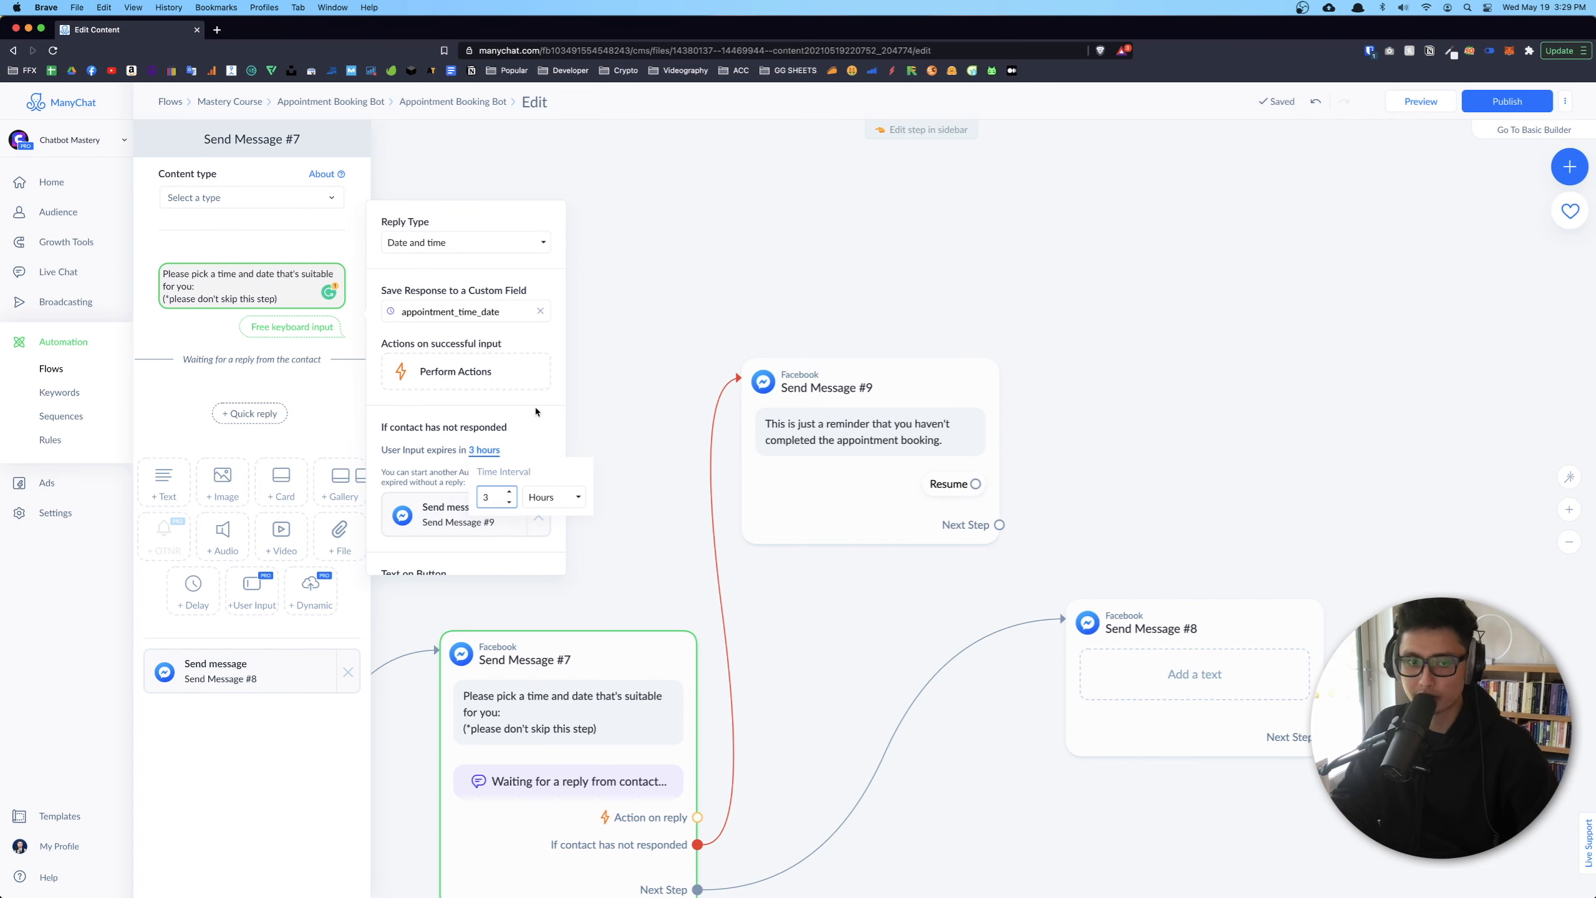
left_click(613, 489)
Connect the "Resume" quick reply of Send Message #9 back to Send Message #7 and place the reminder block above it
left_click_drag(745, 450, 754, 348)
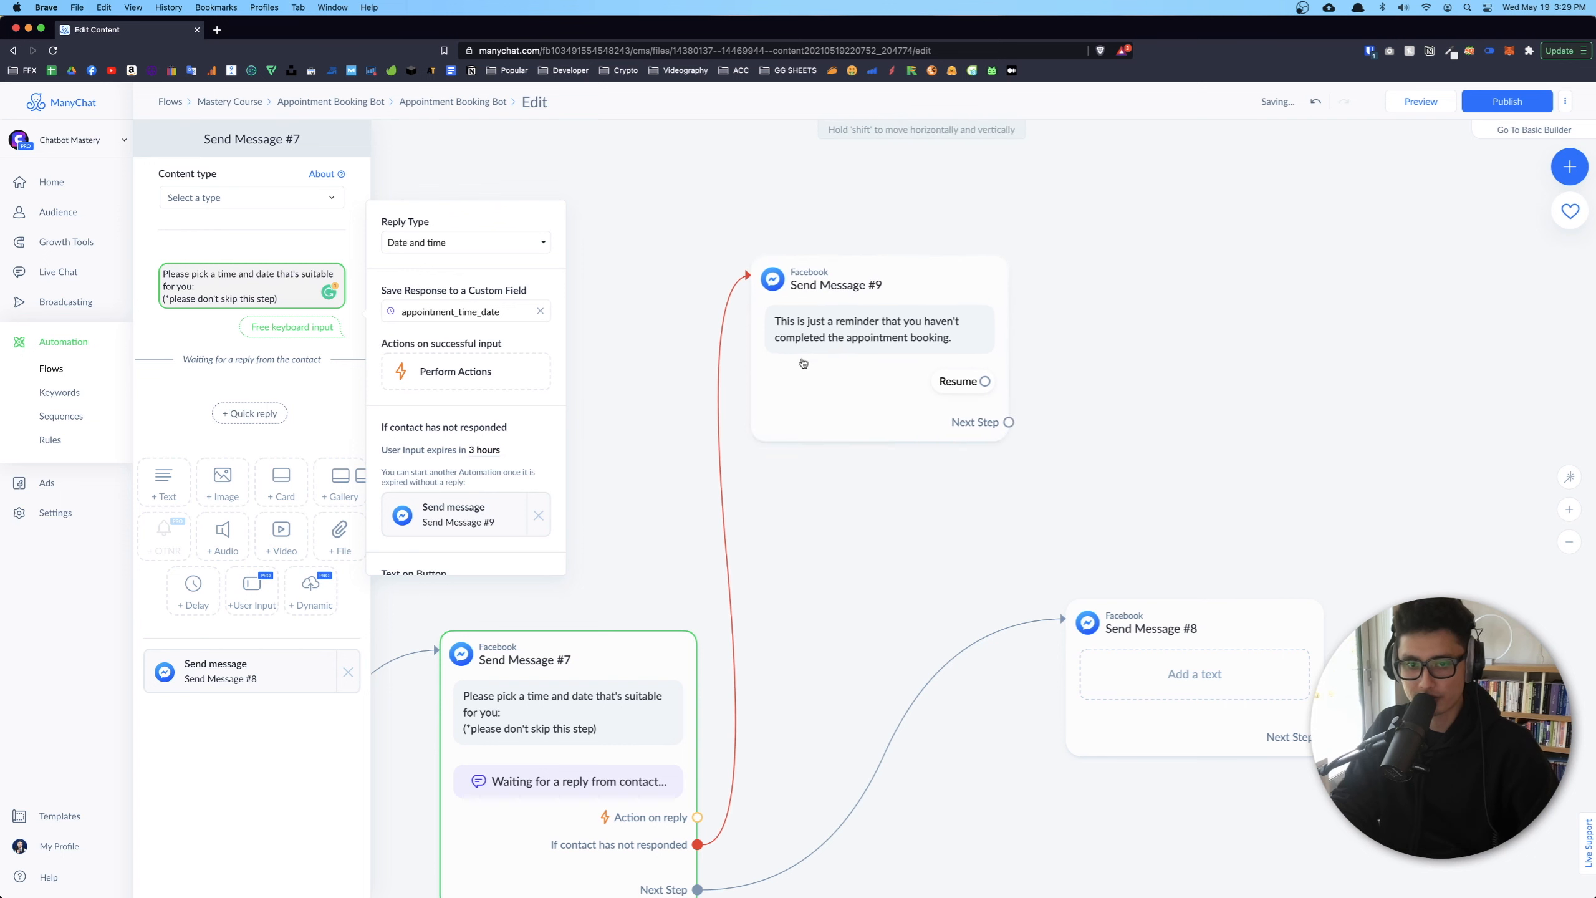
left_click_drag(572, 579, 1032, 217)
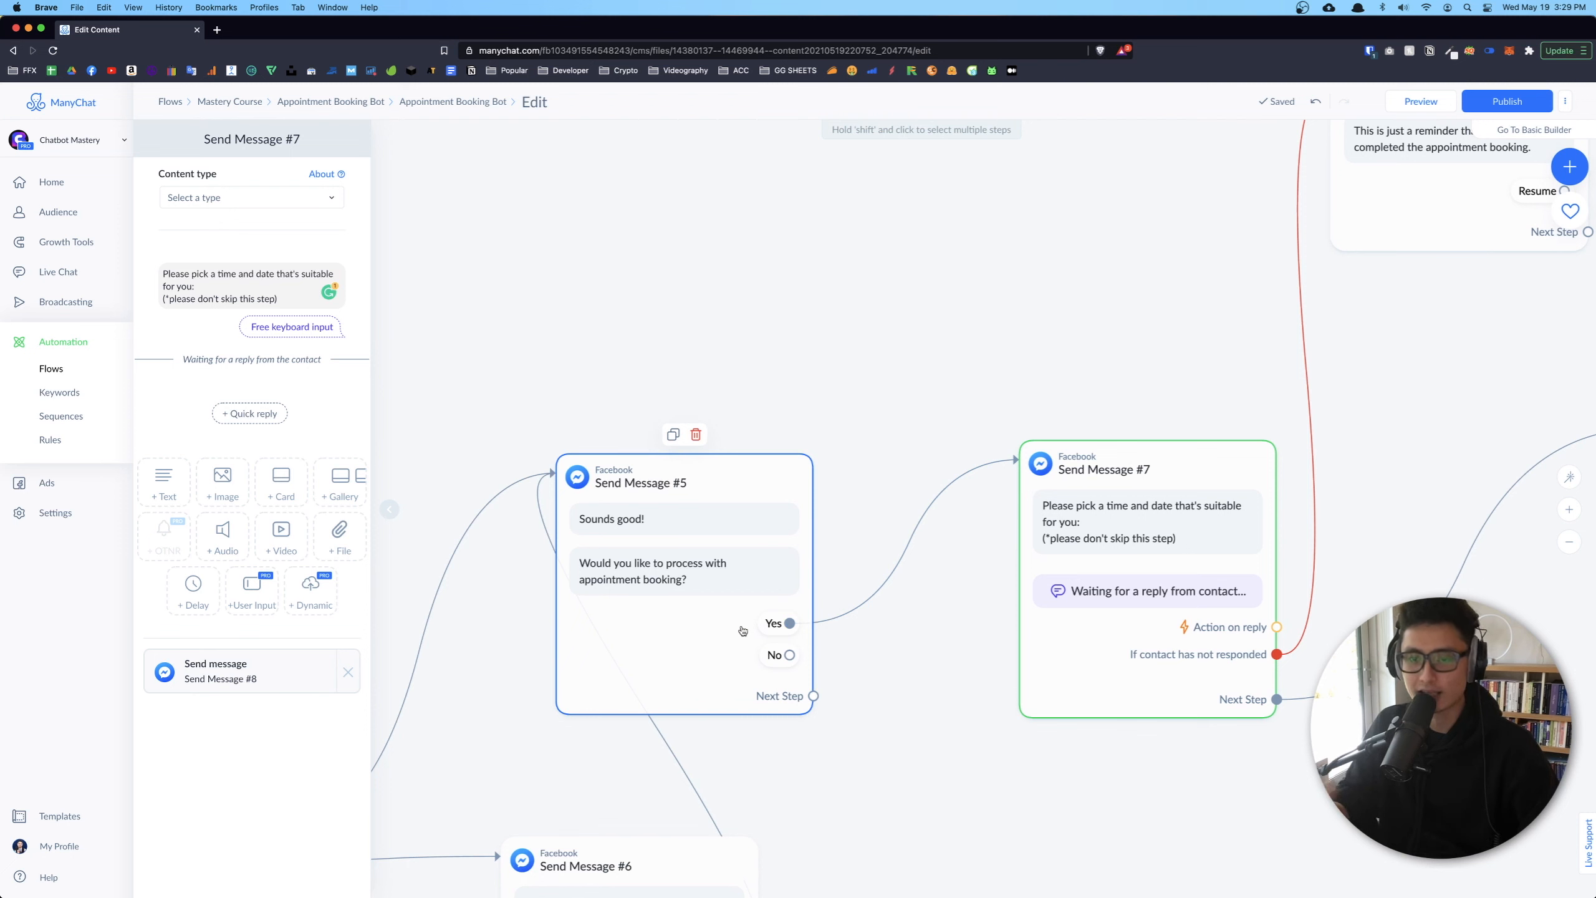
left_click_drag(1164, 256, 613, 303)
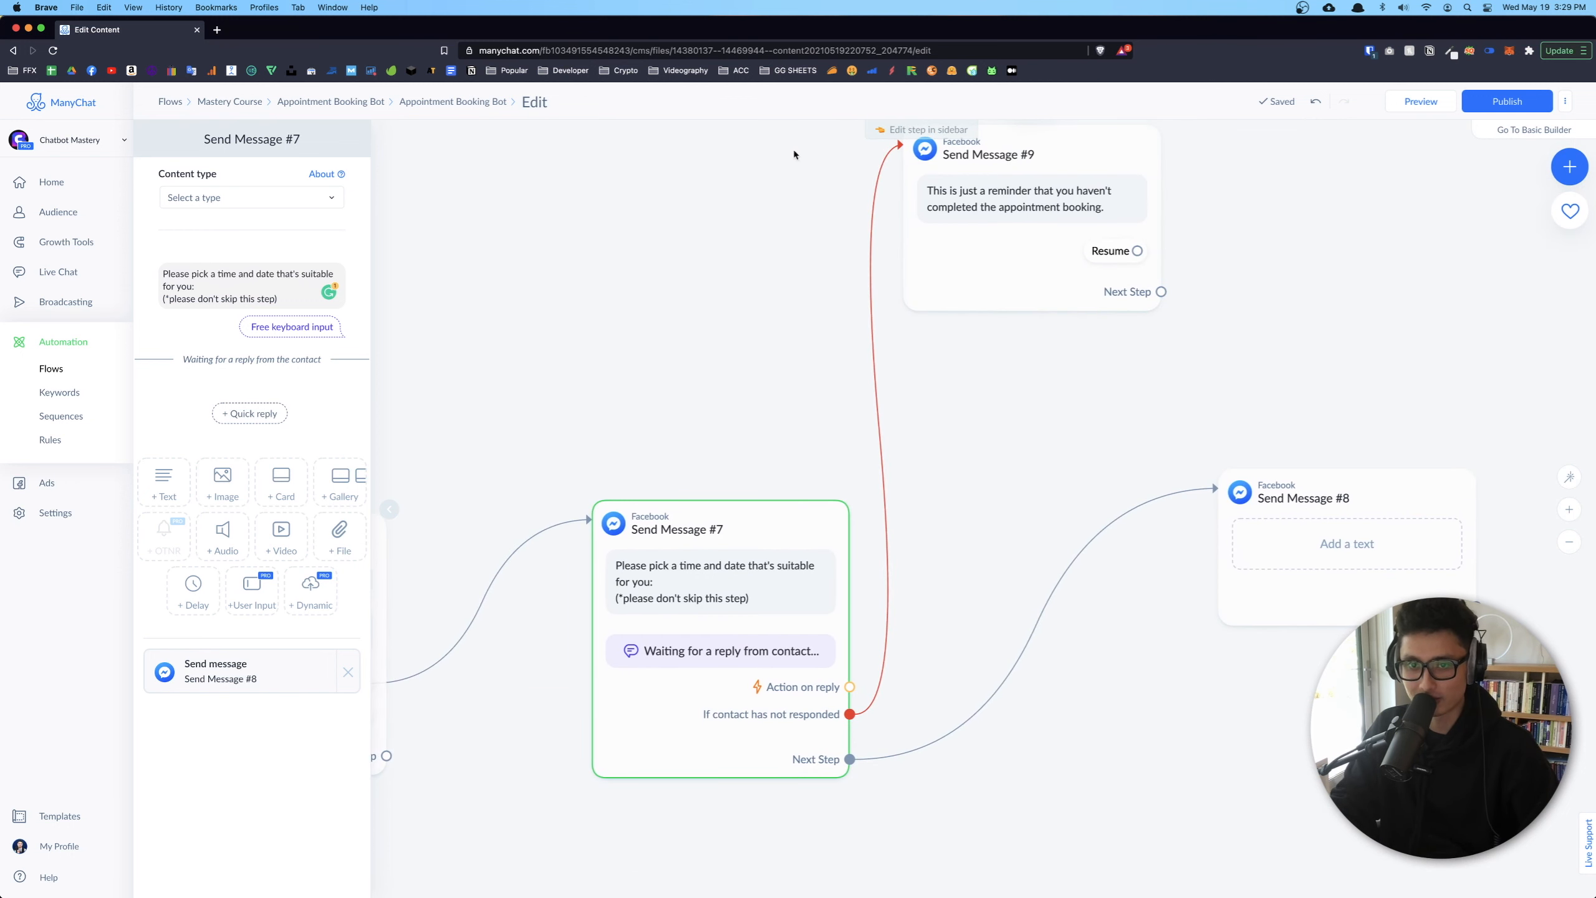
left_click_drag(922, 190, 914, 240)
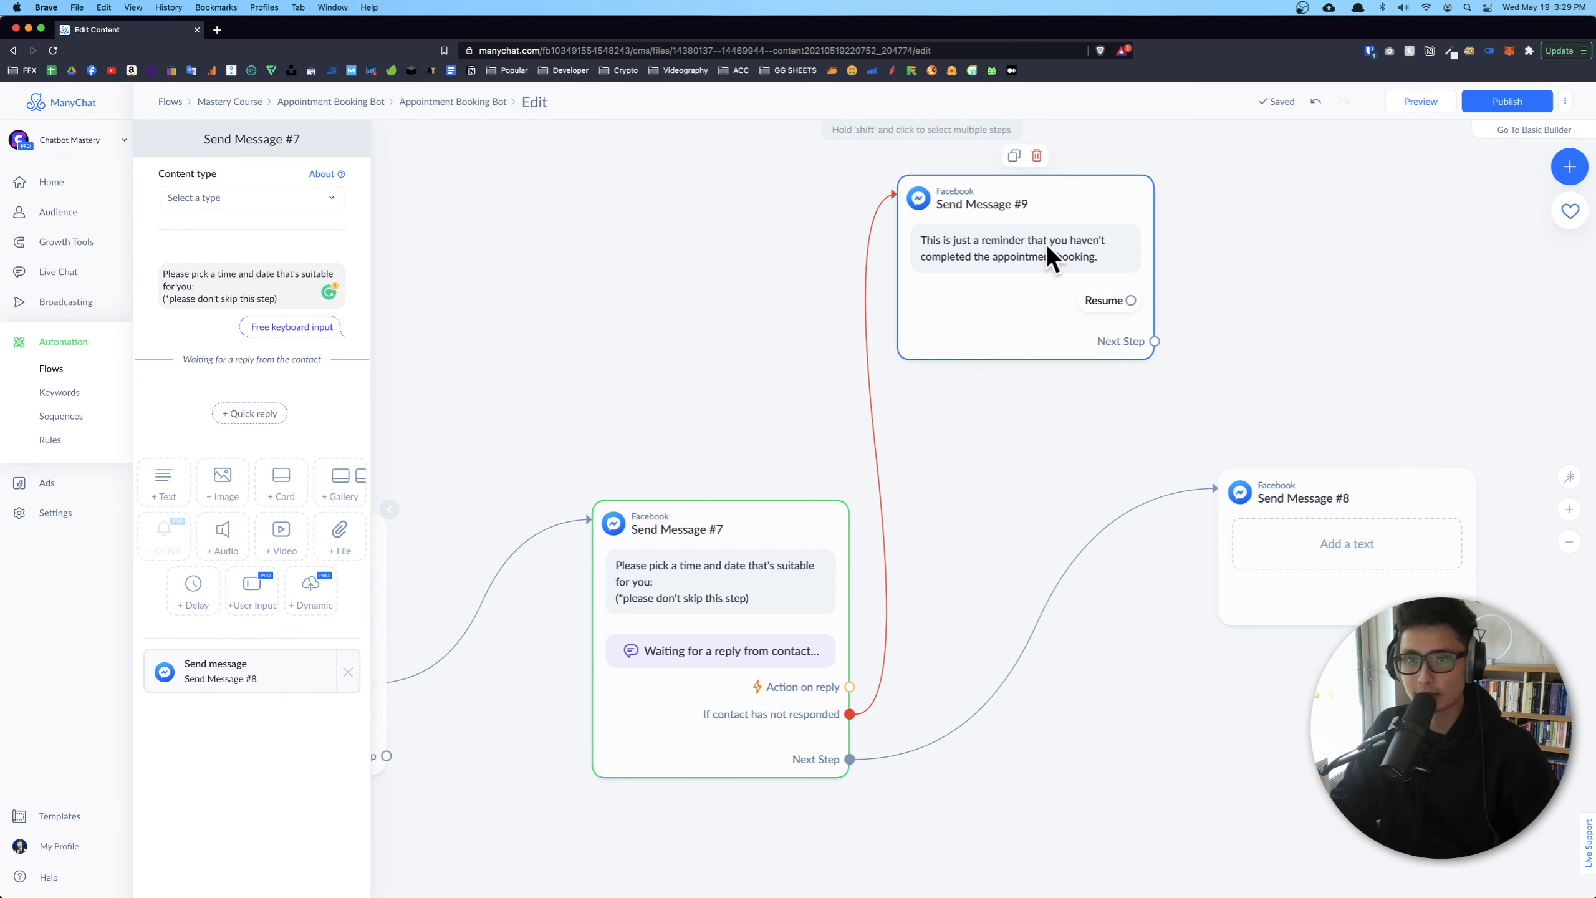
left_click(1127, 300)
left_click(677, 588)
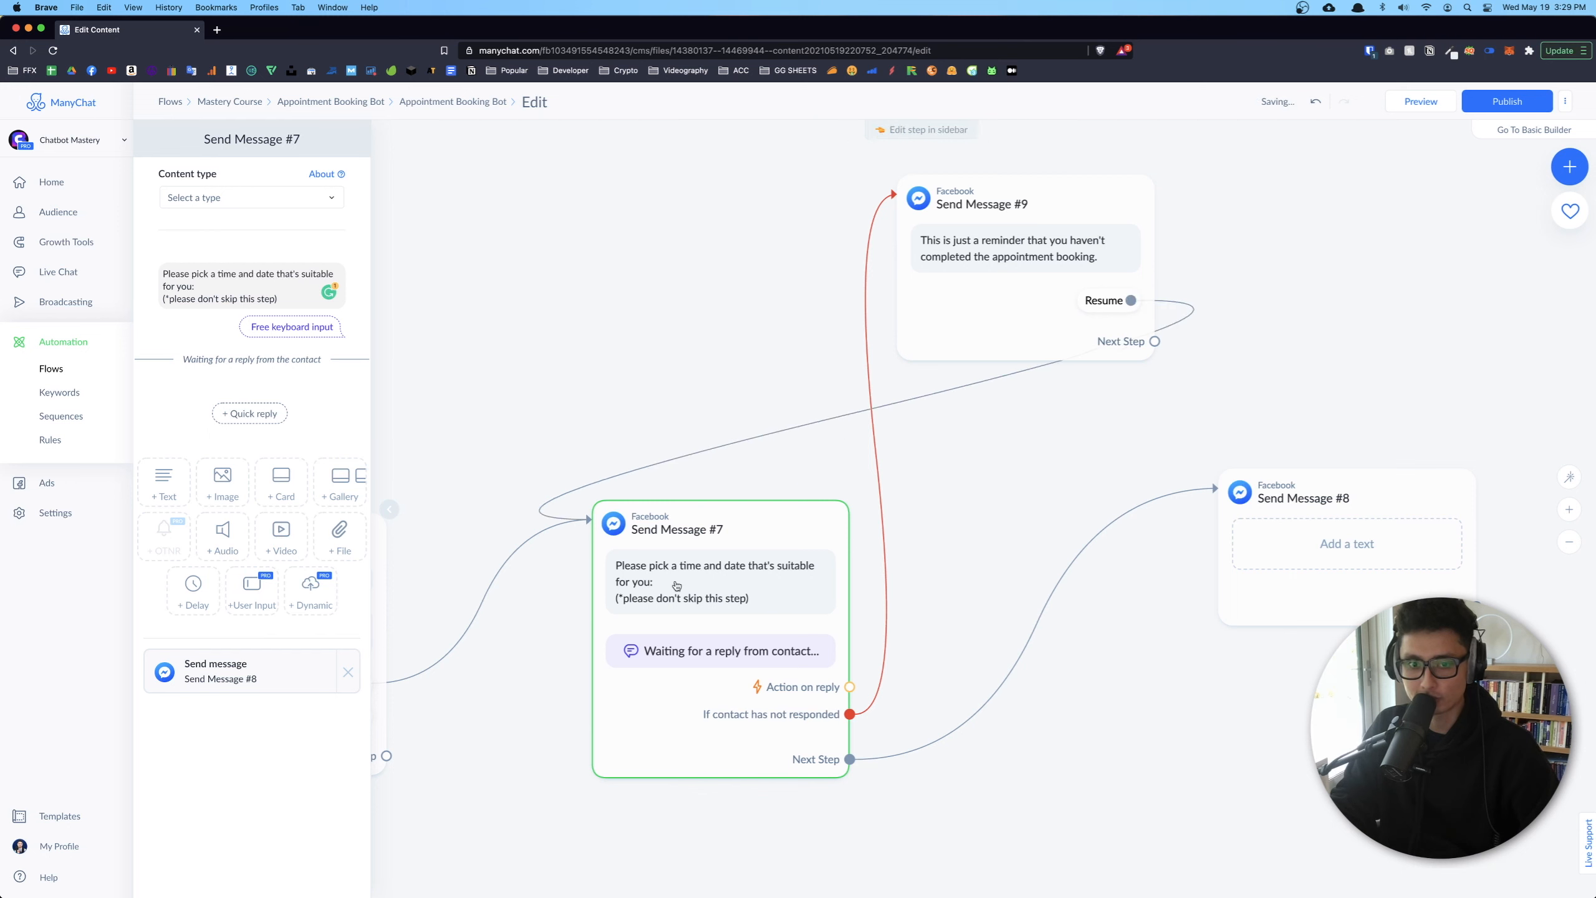
mouse_move(619, 585)
left_click_drag(1005, 208, 795, 202)
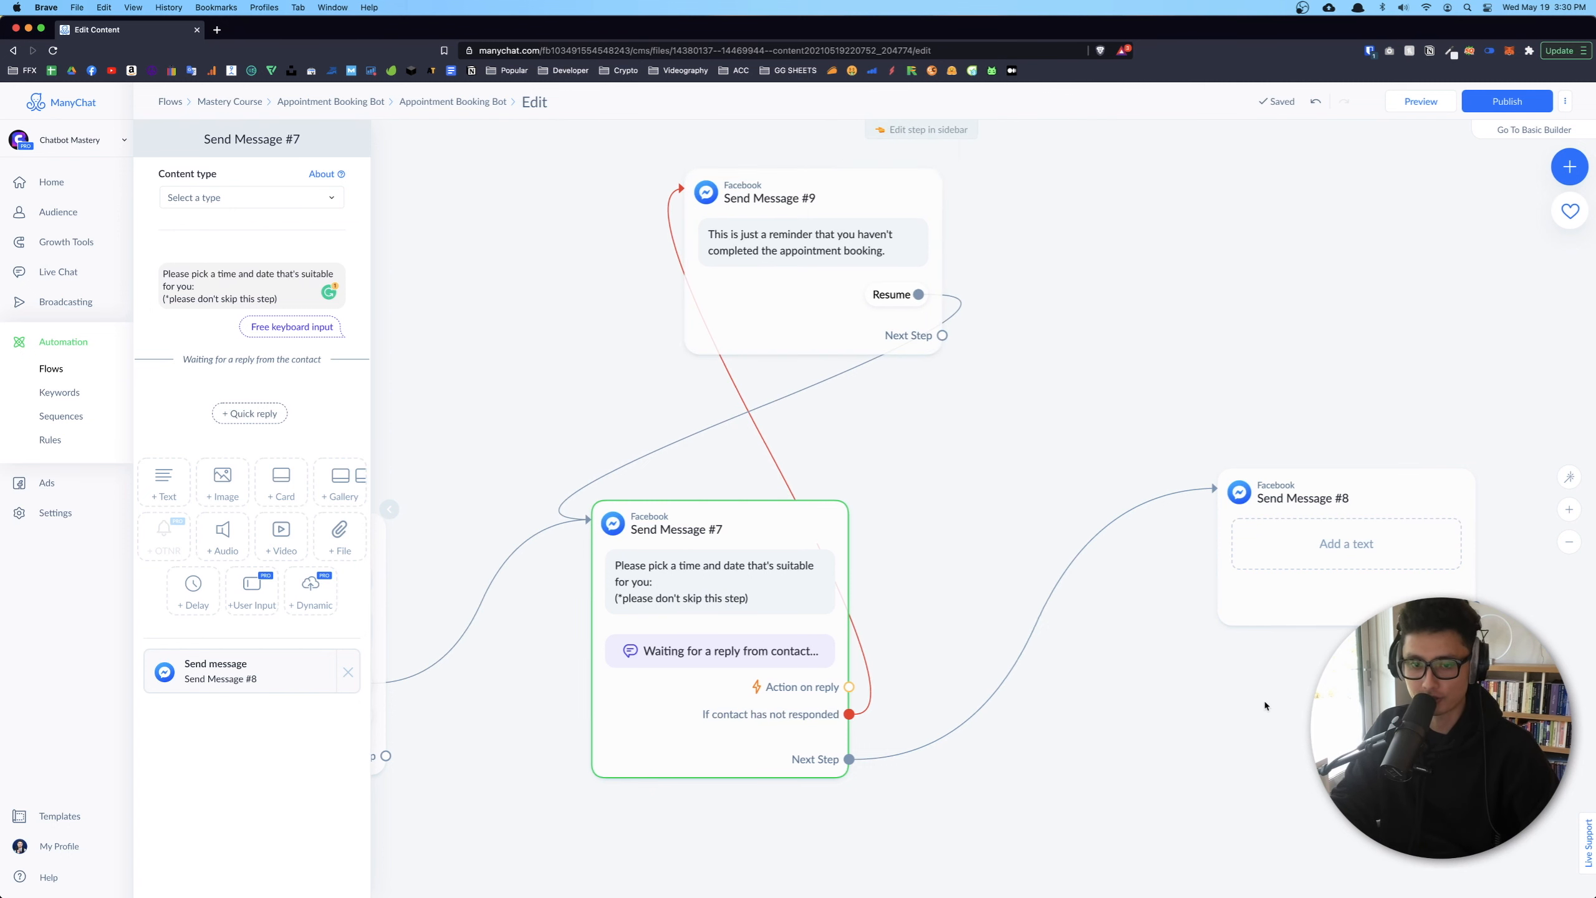
Fill Send Message #8 with two texts: "Awesome!" and "I just need a few more information from you."
scroll(1265, 705, "down", 5)
scroll(1194, 646, "right", 4)
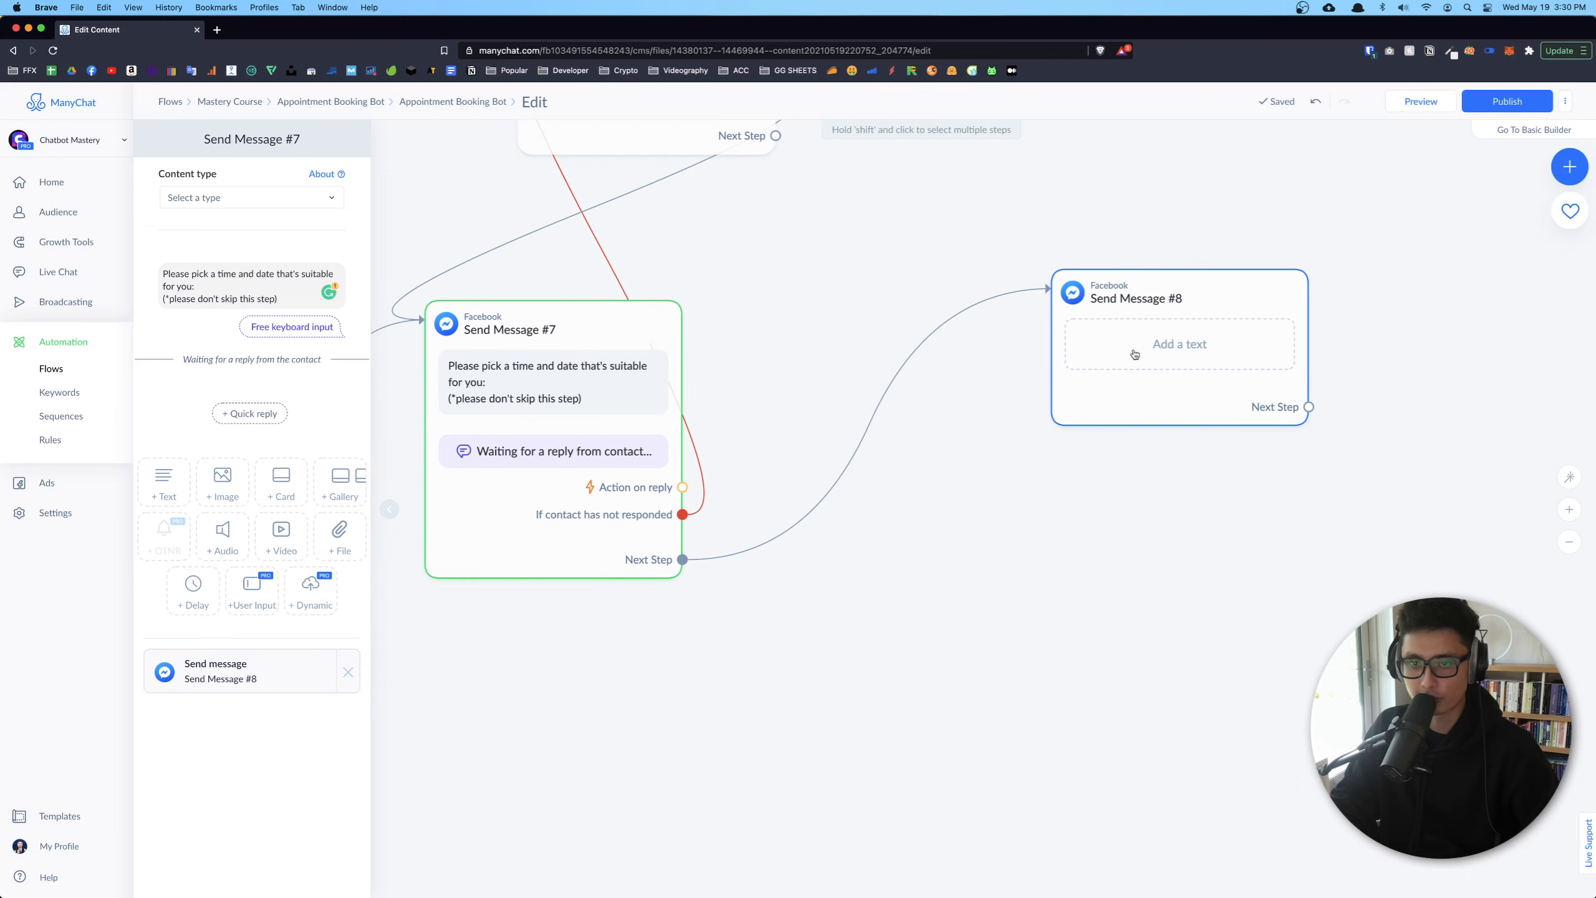
left_click_drag(1134, 354, 1043, 385)
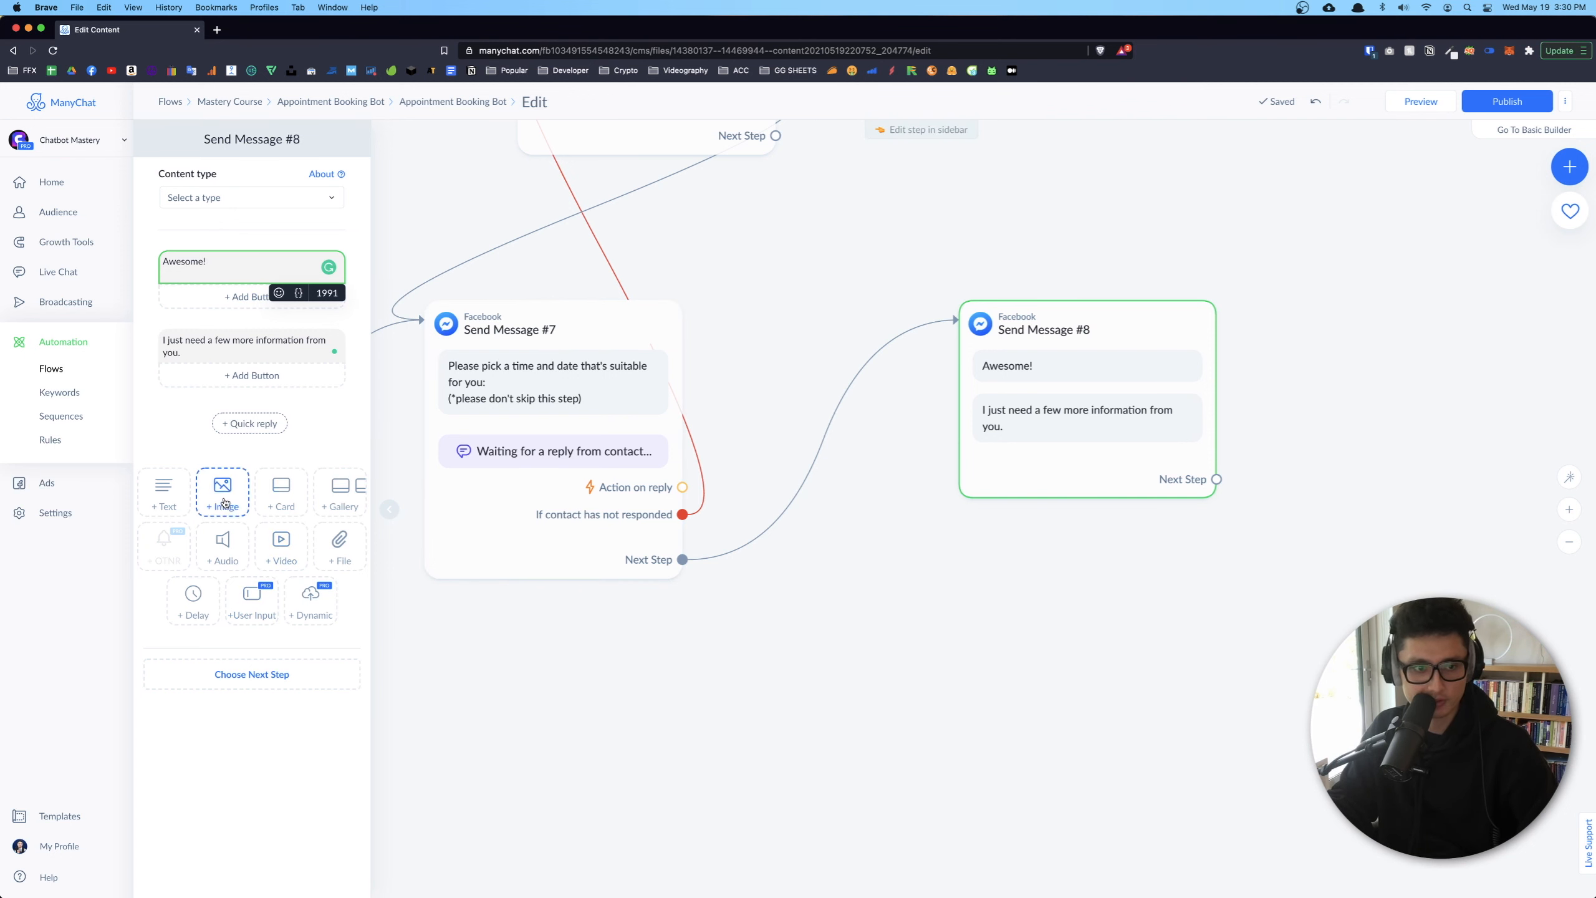
Add a 2-second typing delay between the two texts of Send Message #8
left_click(208, 615)
left_click(232, 431)
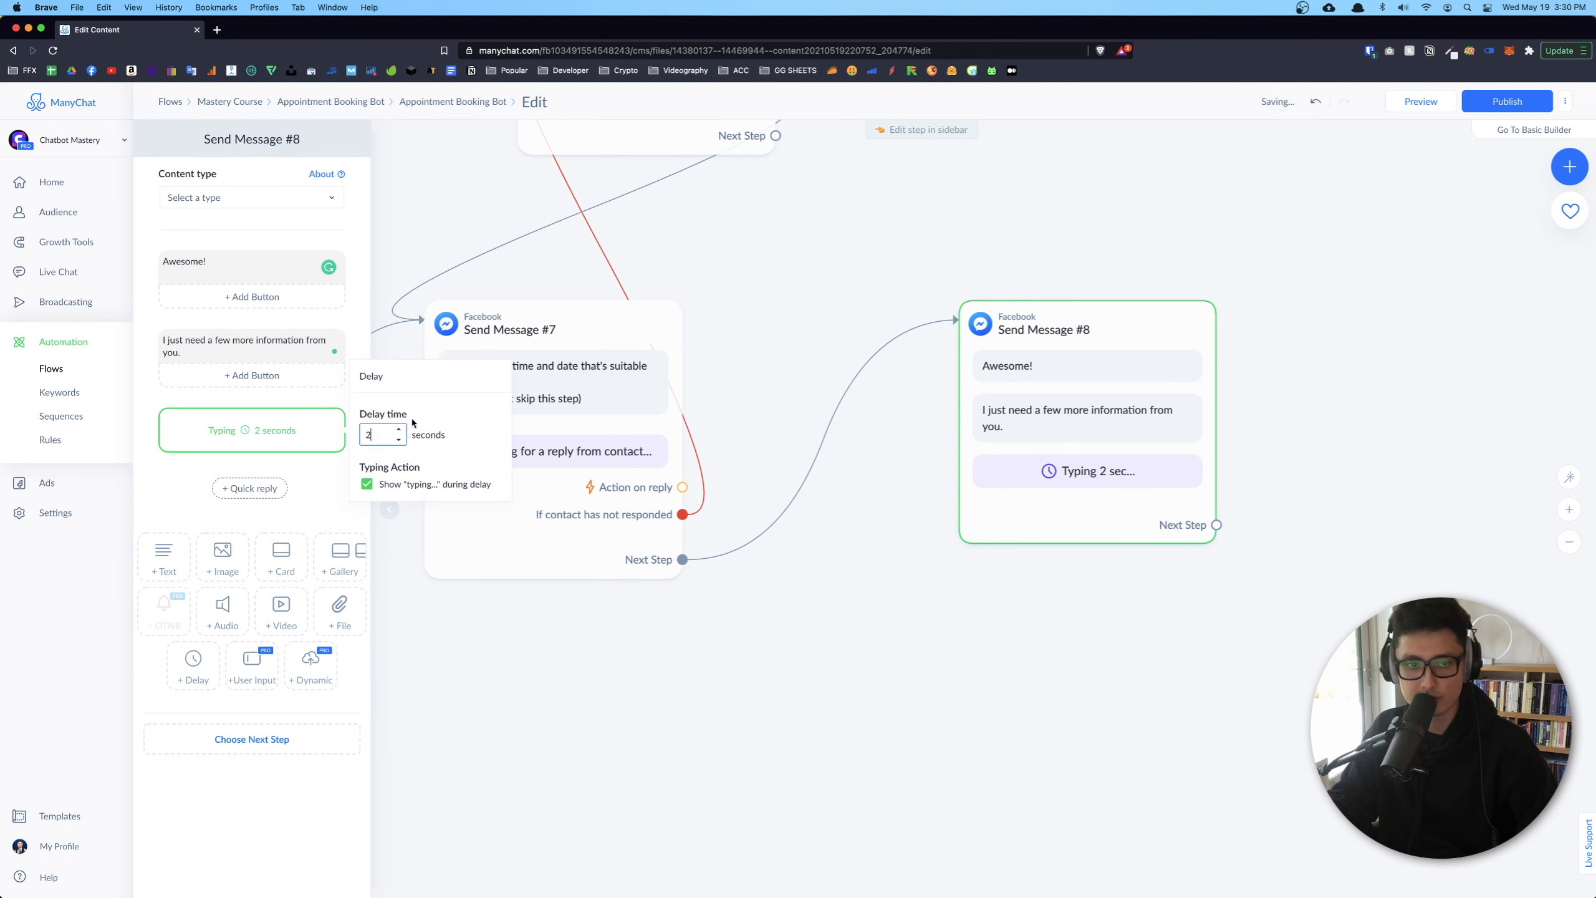
left_click(179, 479)
left_click_drag(353, 436, 340, 313)
left_click(189, 419)
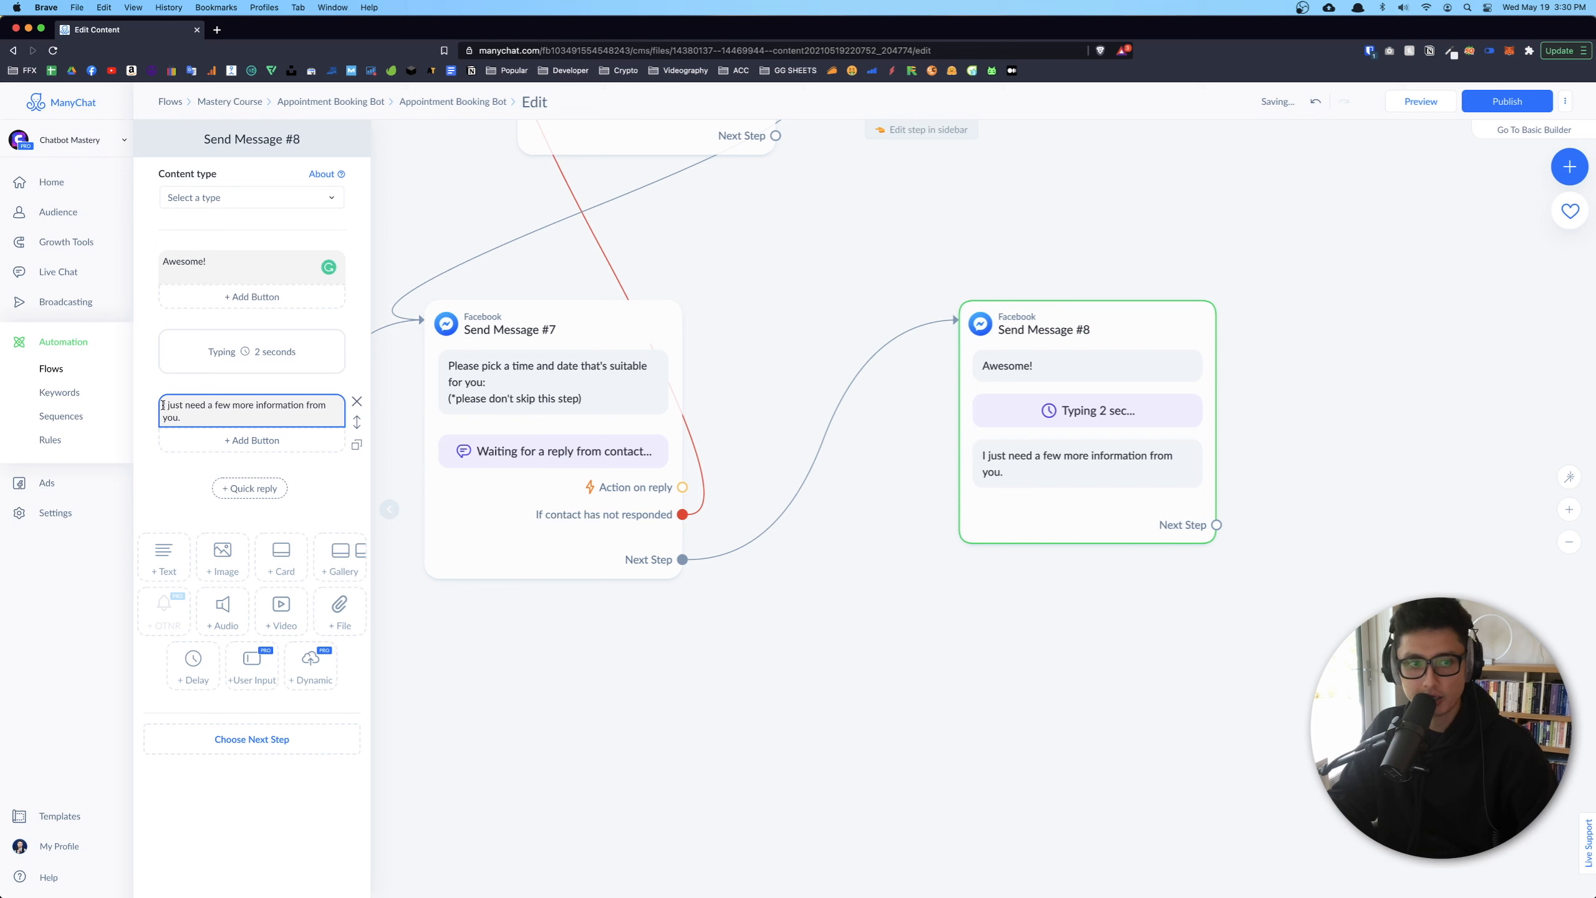
left_click_drag(1126, 503, 1148, 462)
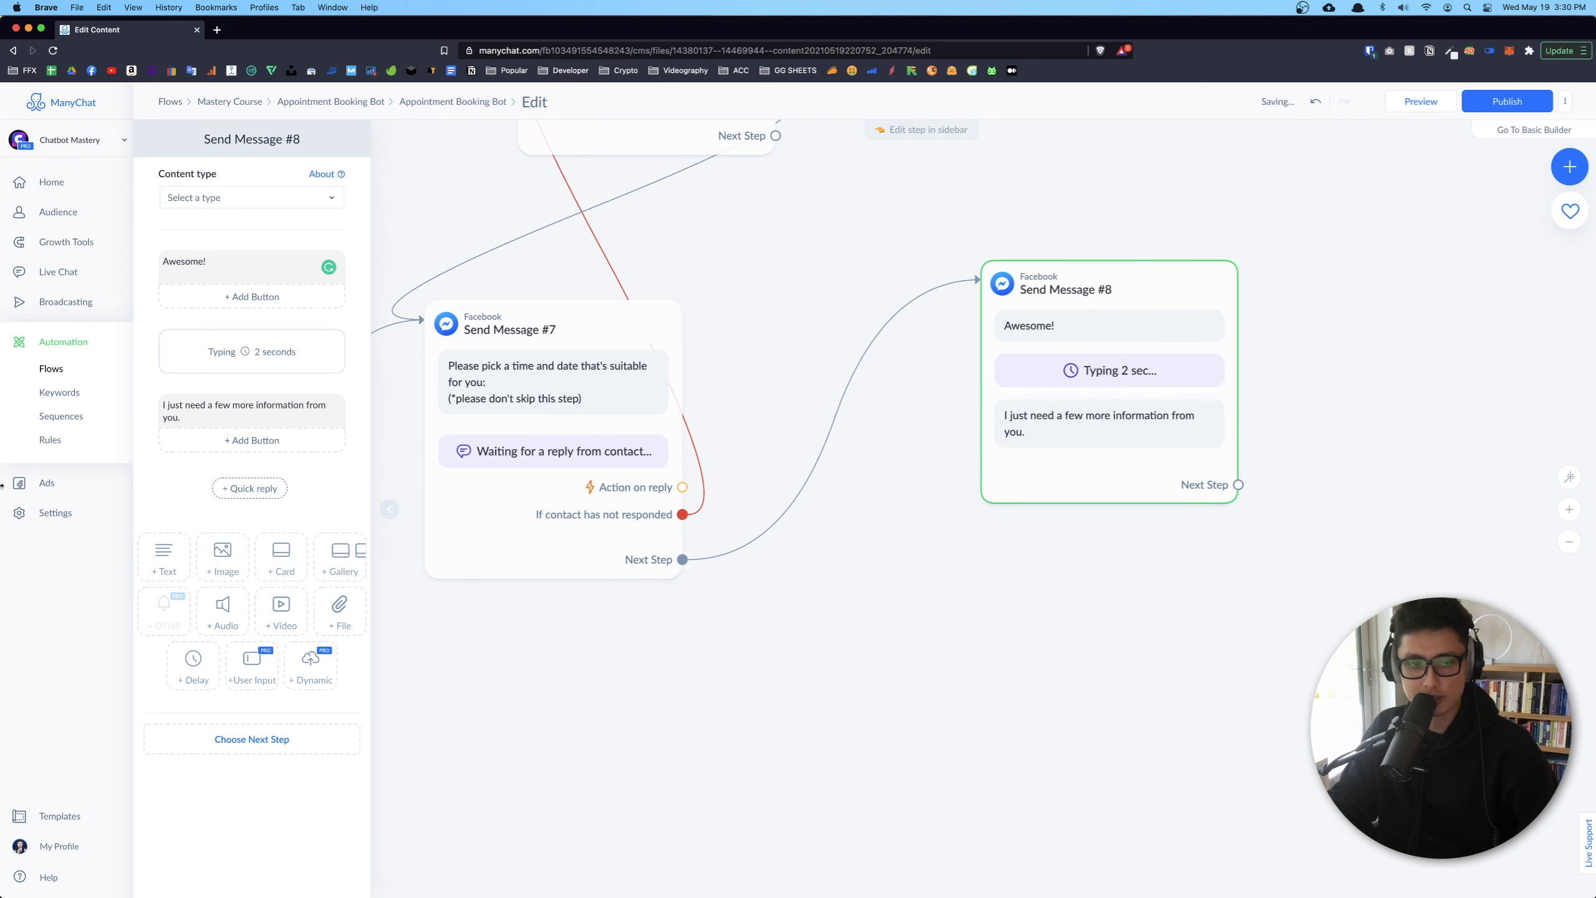
Add a First name user input asking "What's your first name for the appointment?" to Send Message #8, with no skip button
left_click(252, 662)
type("What's your first name for the appointment?")
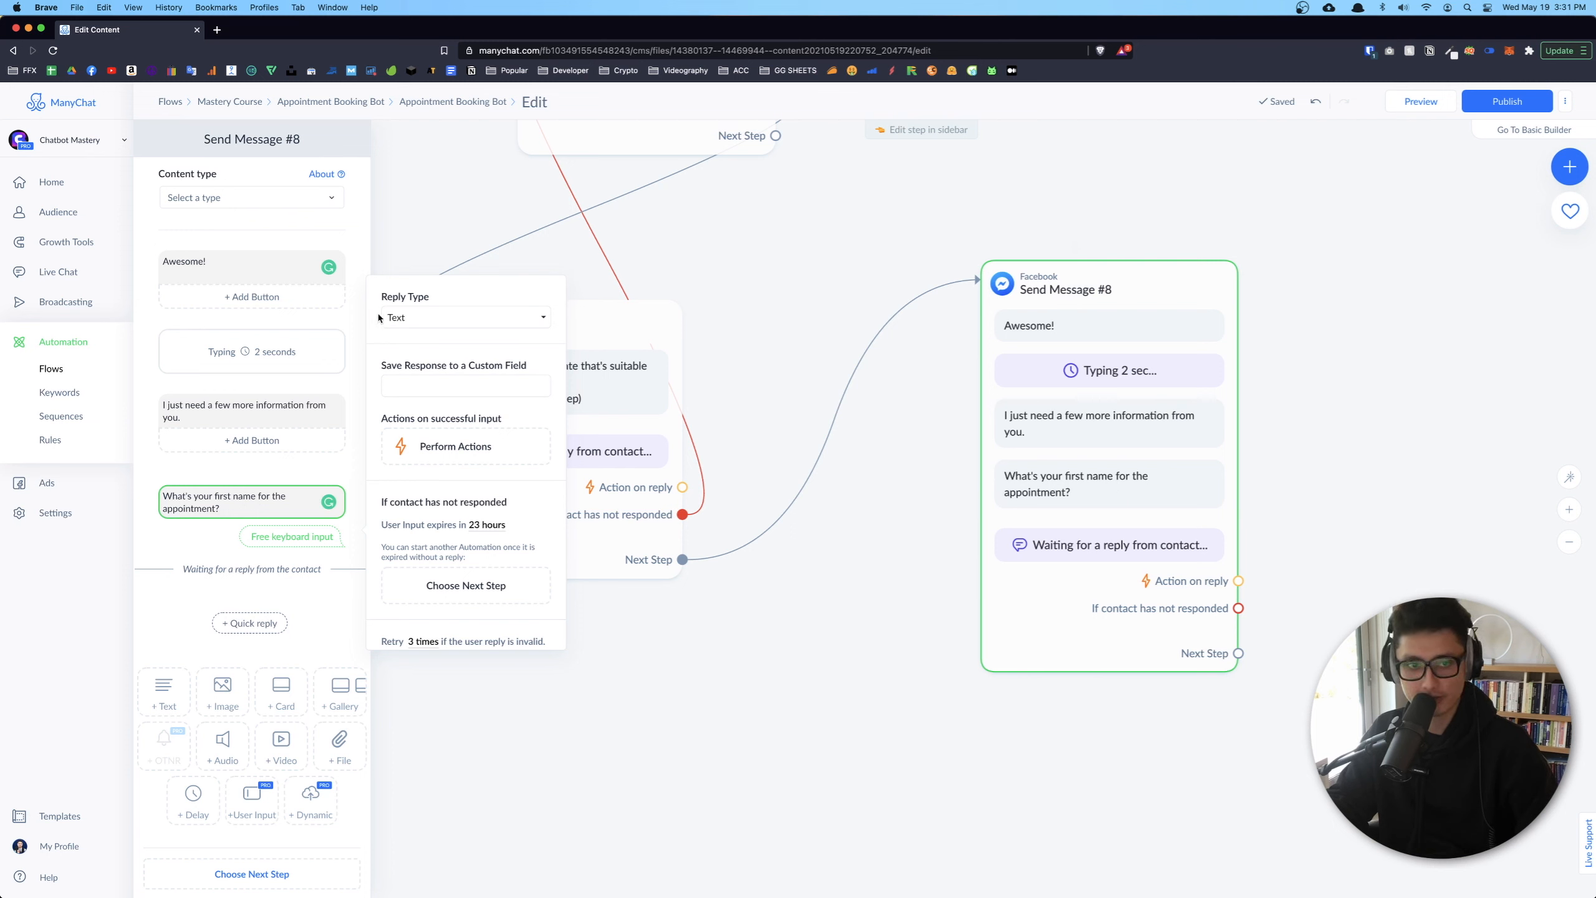
left_click(434, 317)
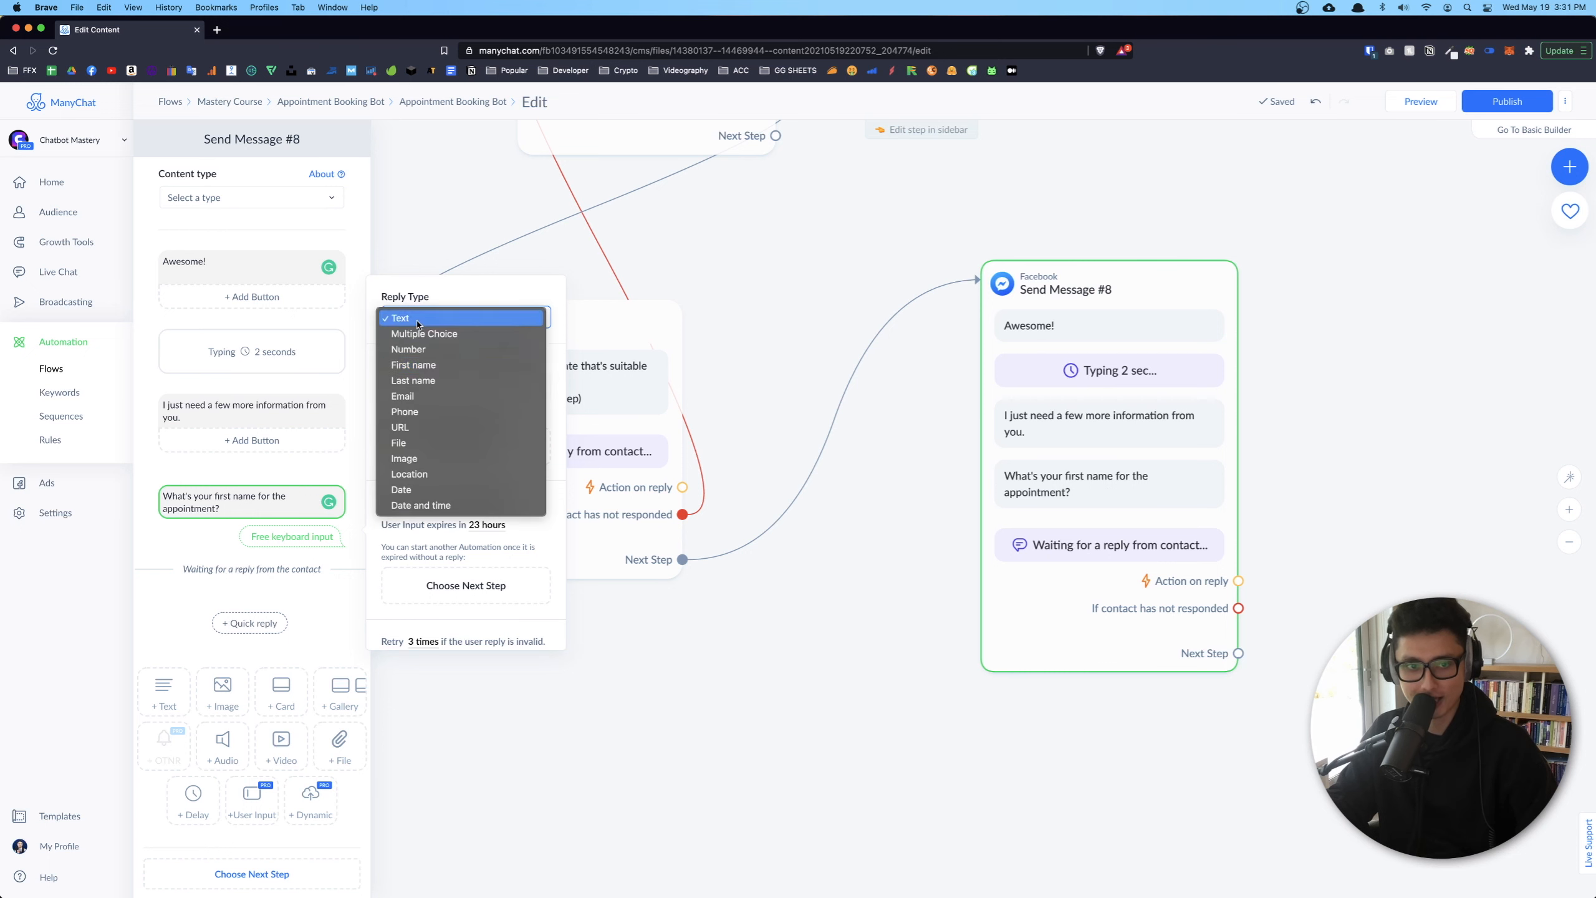
left_click(454, 365)
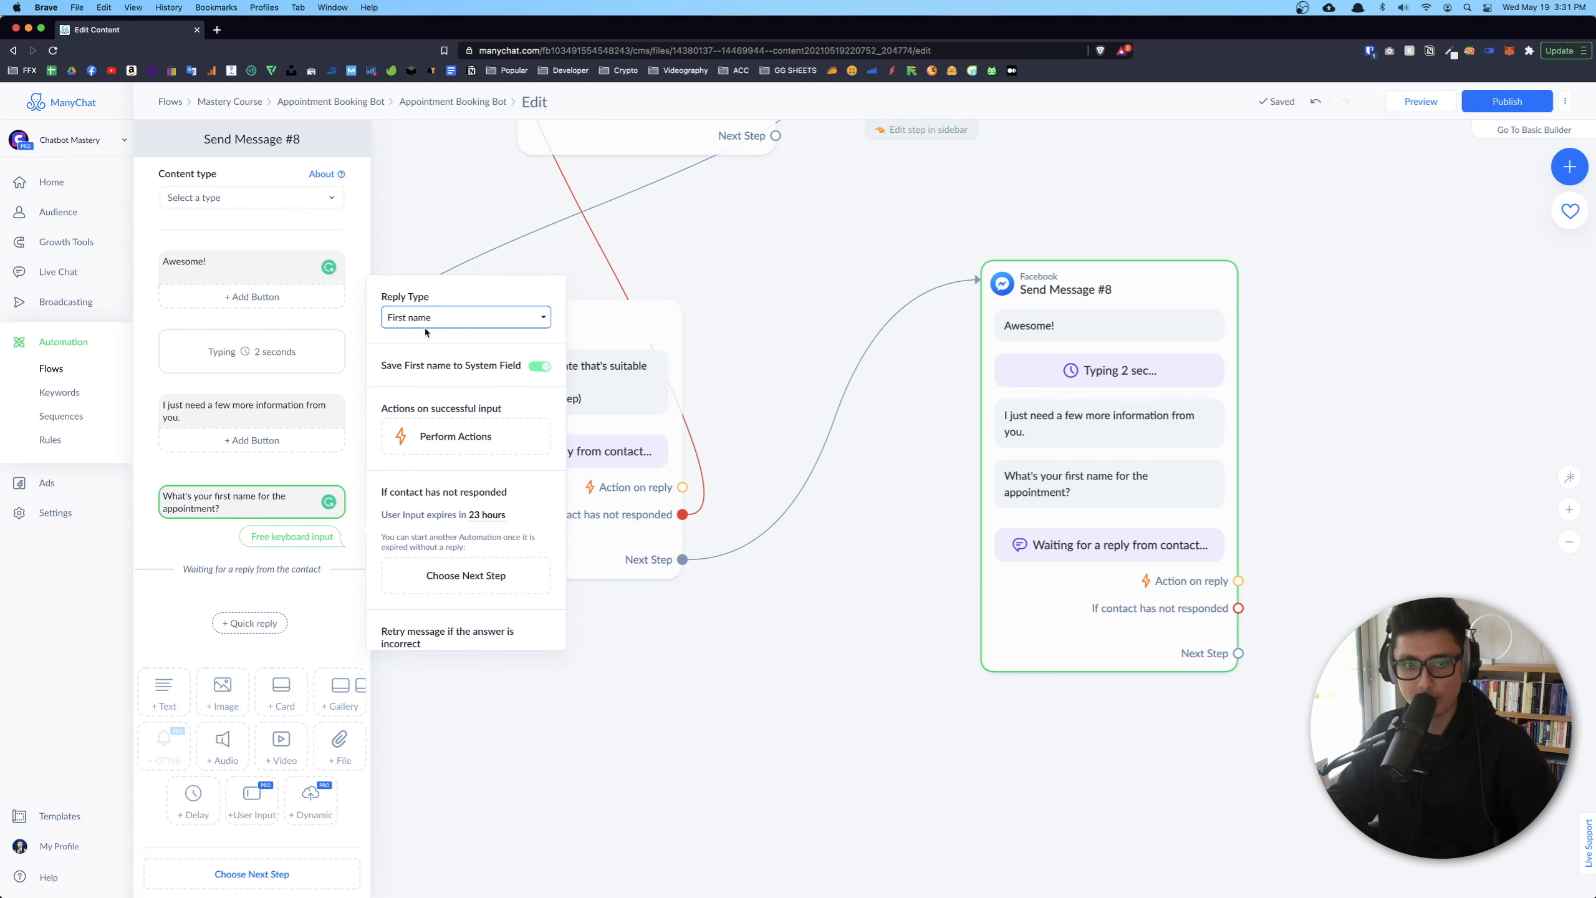
scroll(423, 423, "down", 3)
left_click_drag(409, 595, 373, 593)
key("BackSpace")
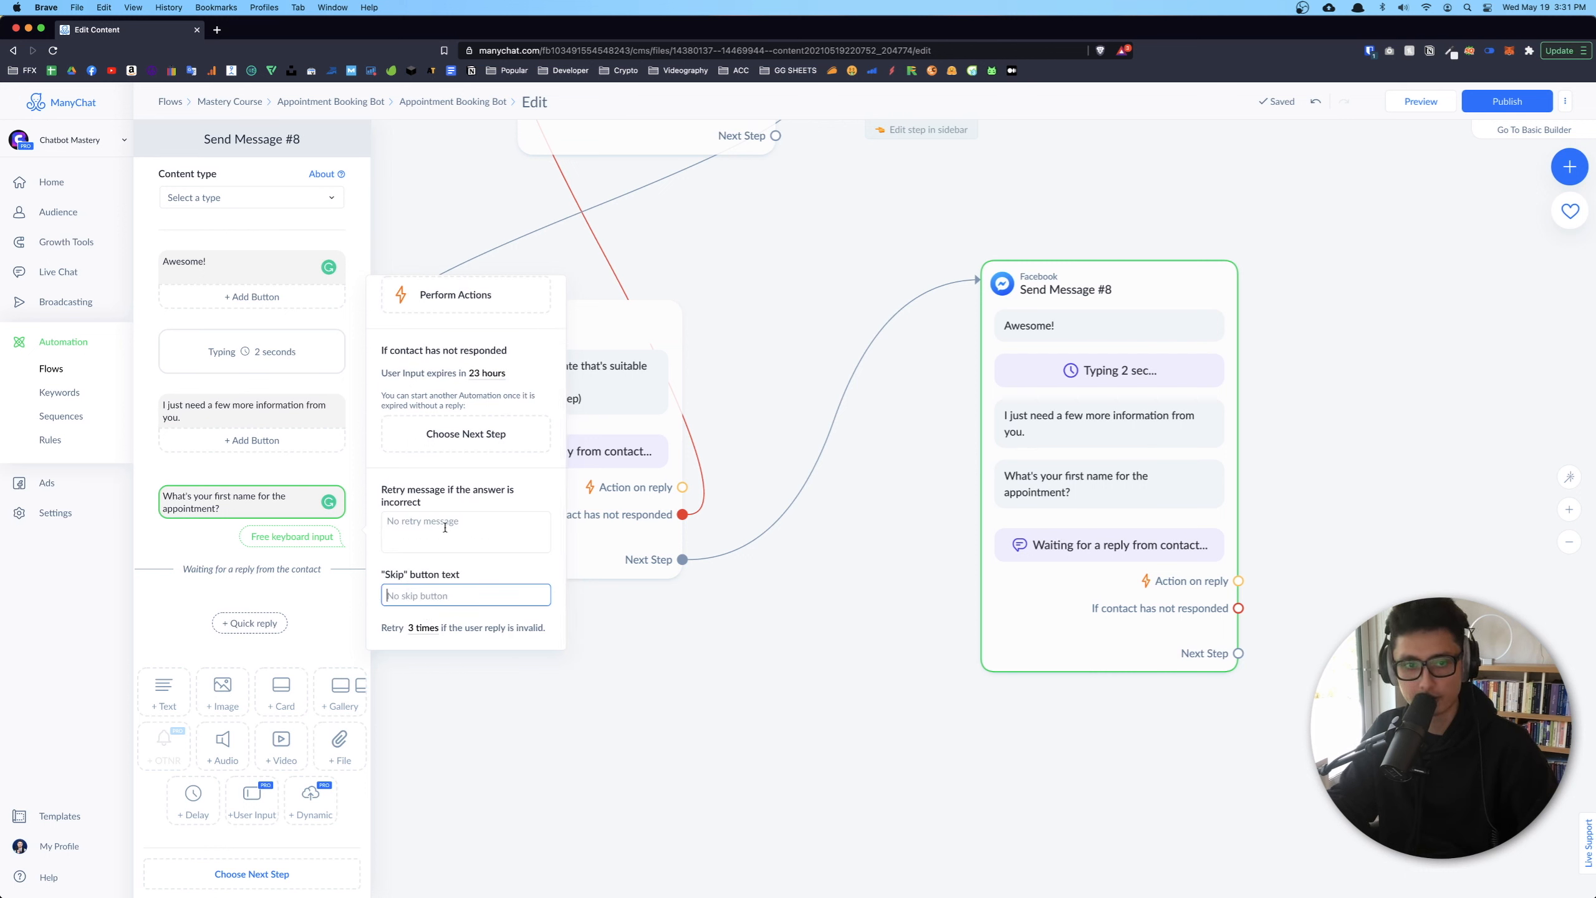
left_click(167, 603)
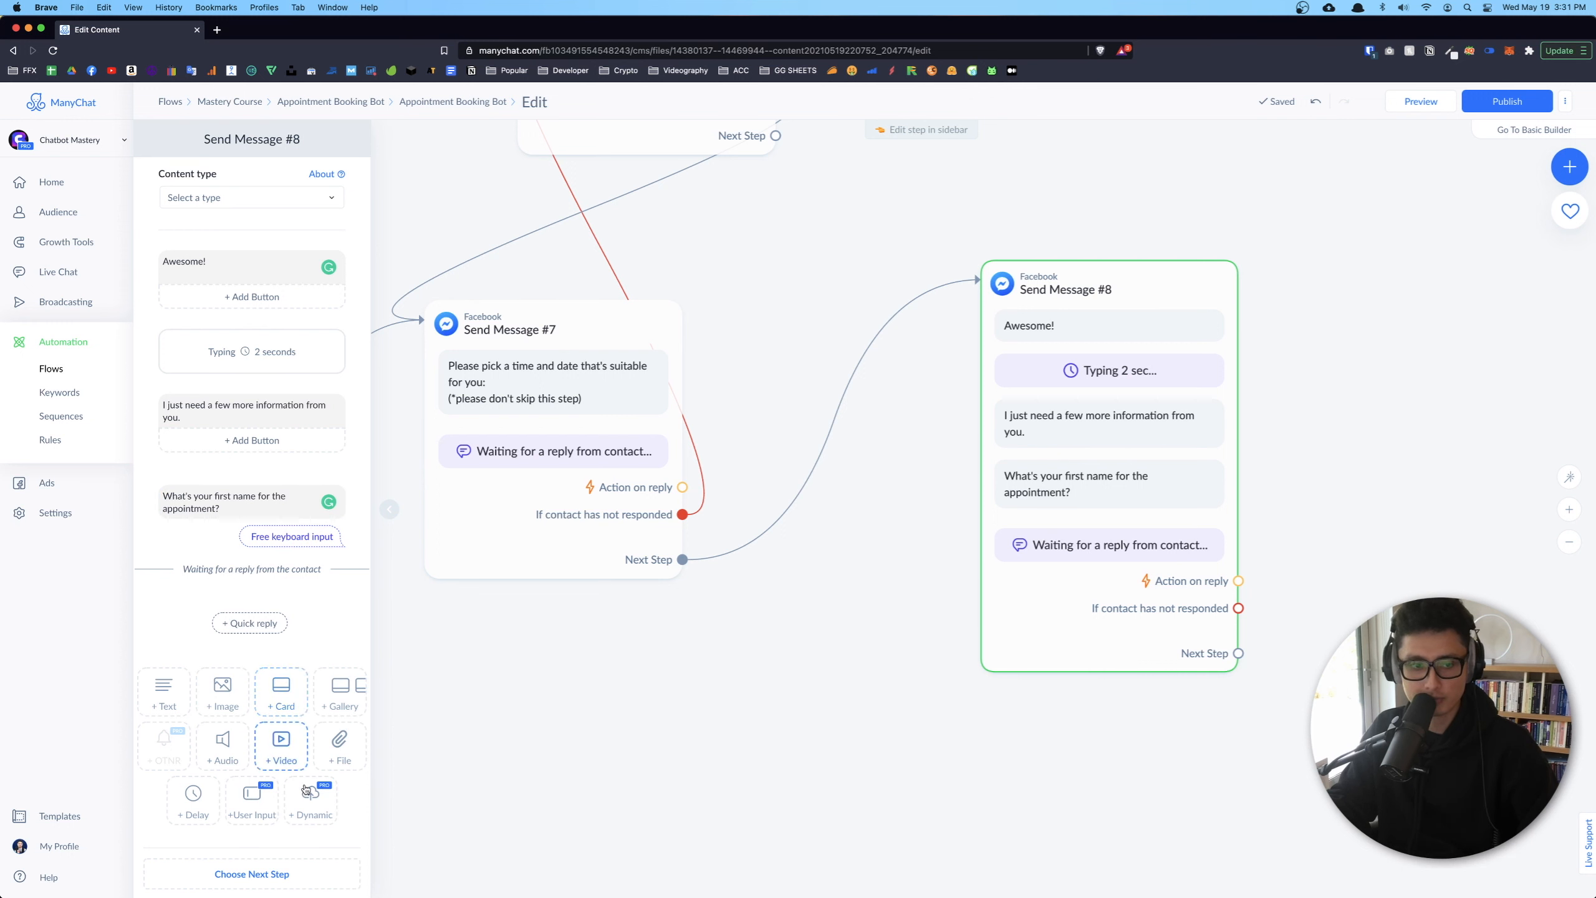
Add a second user input asking "What about your last name?" with reply type Last name and no skip button
left_click(255, 810)
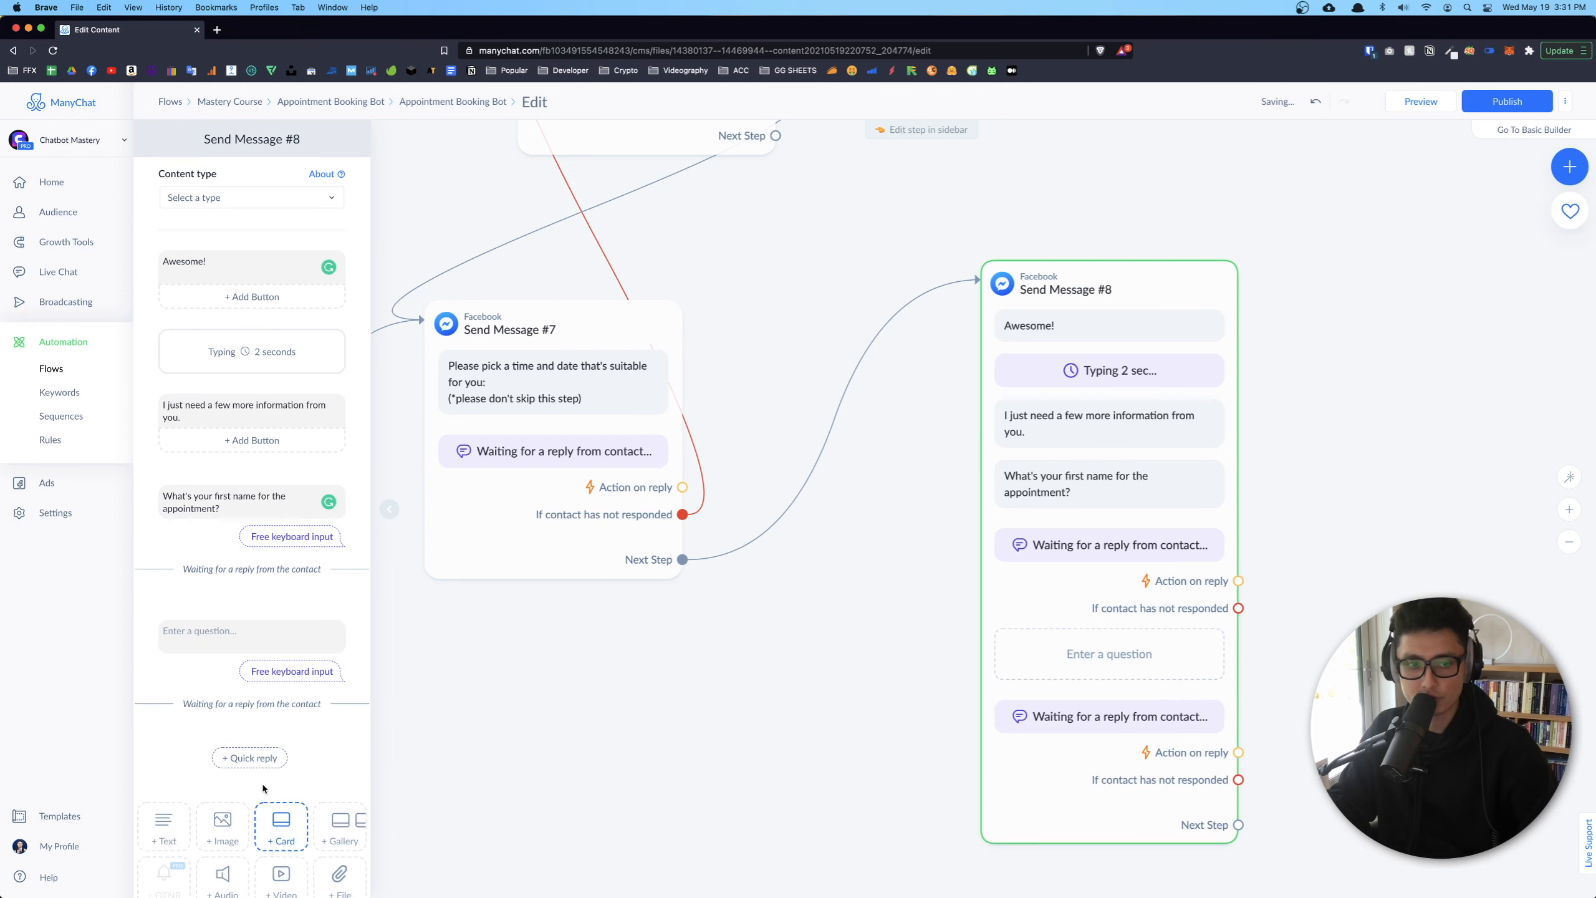
left_click(230, 644)
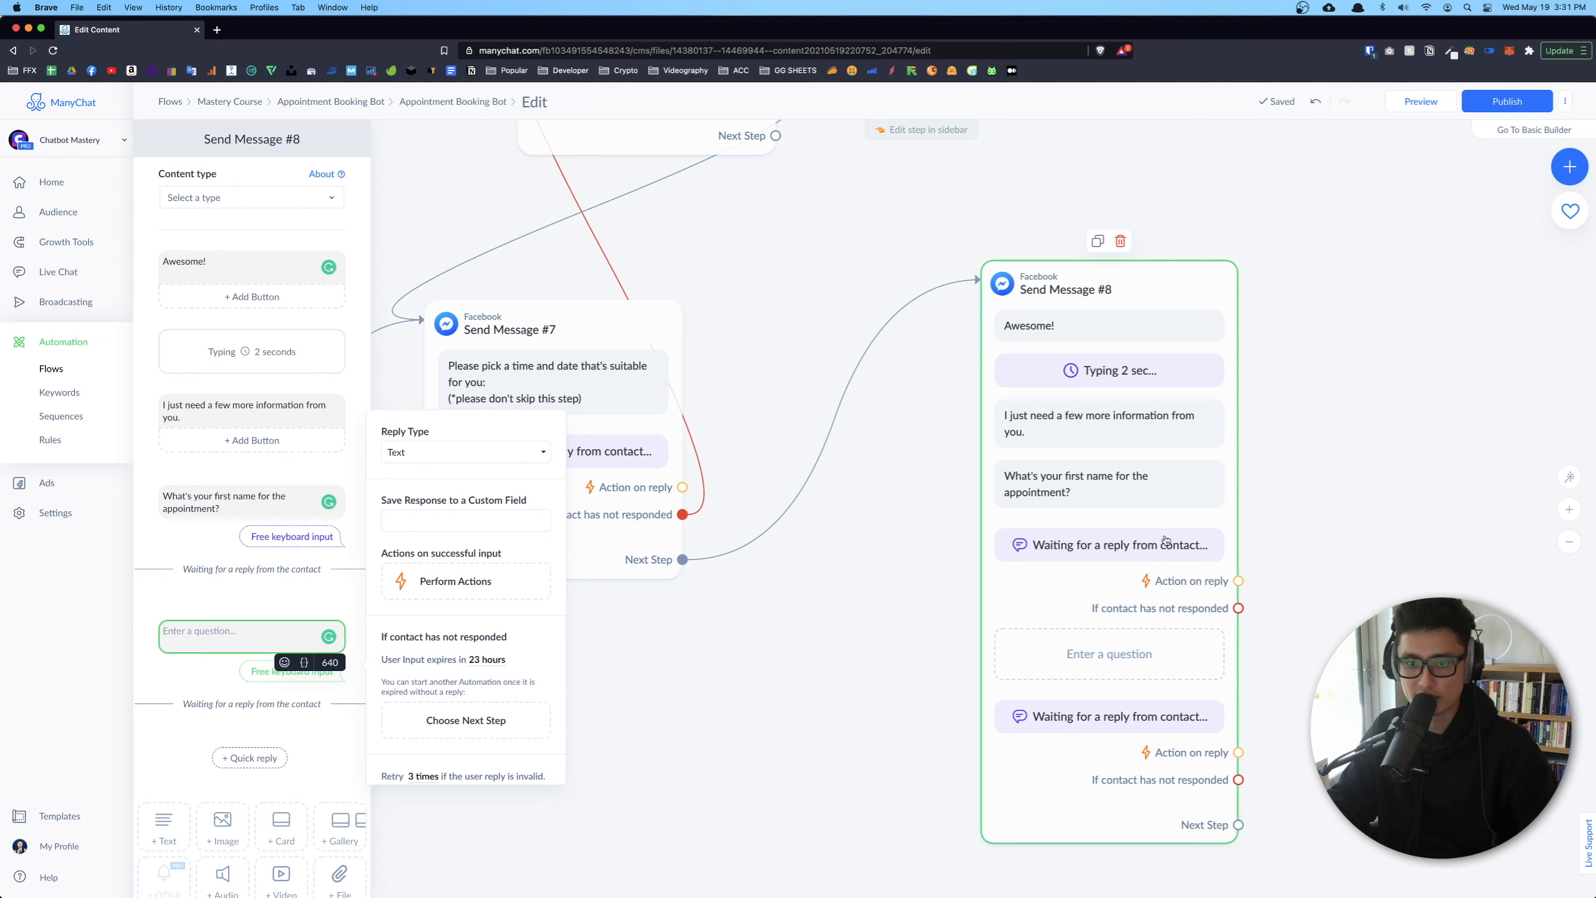
type("What about your last name?")
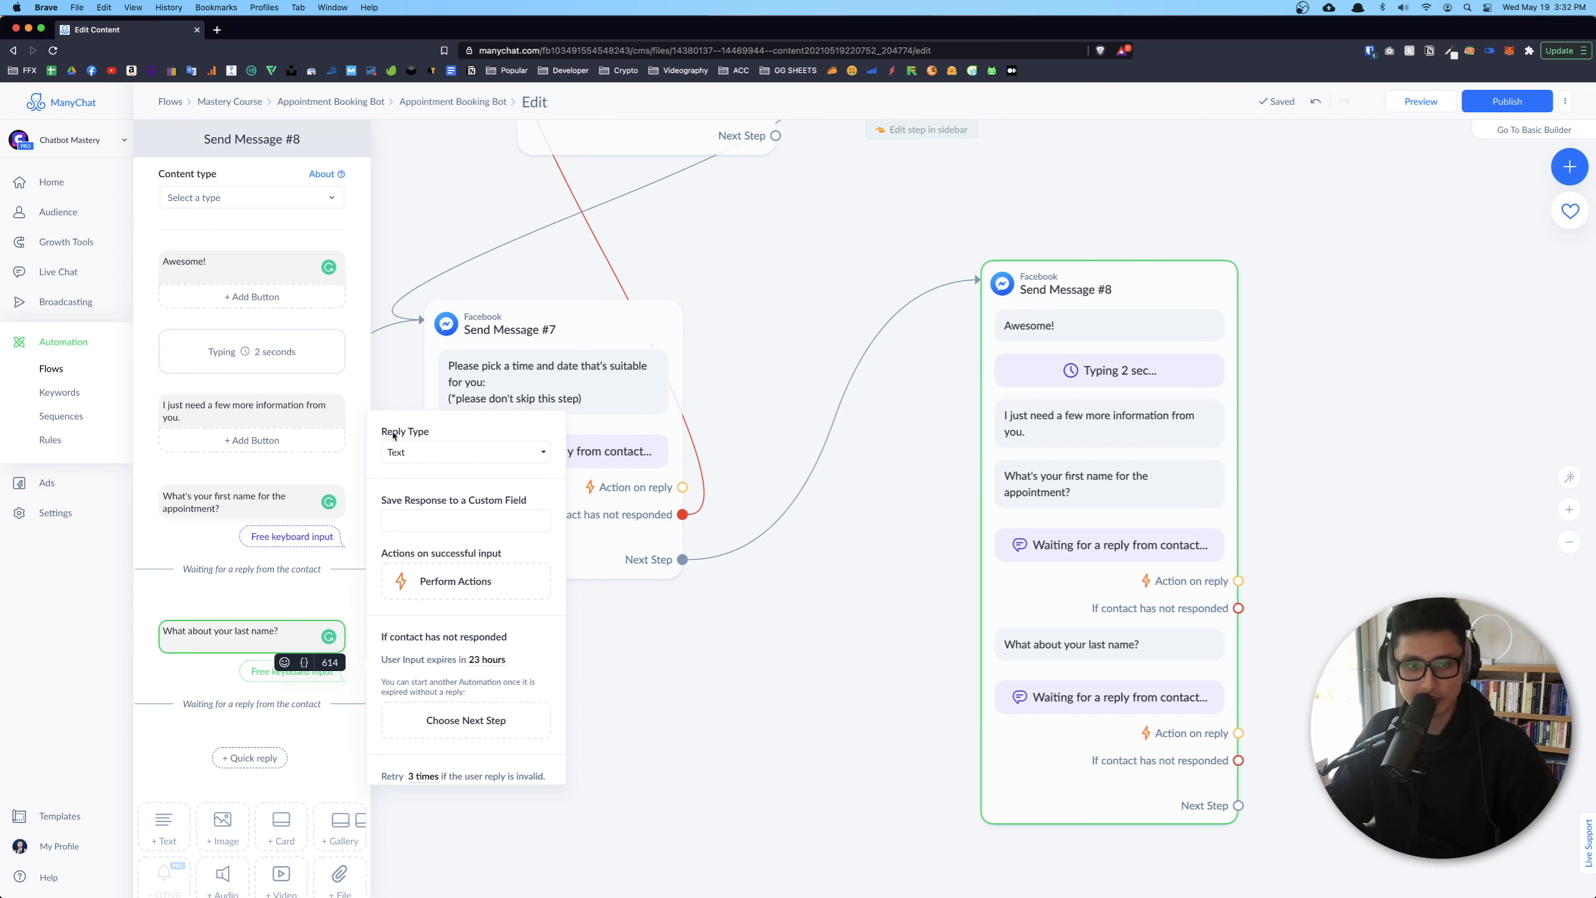
left_click(437, 453)
left_click(468, 519)
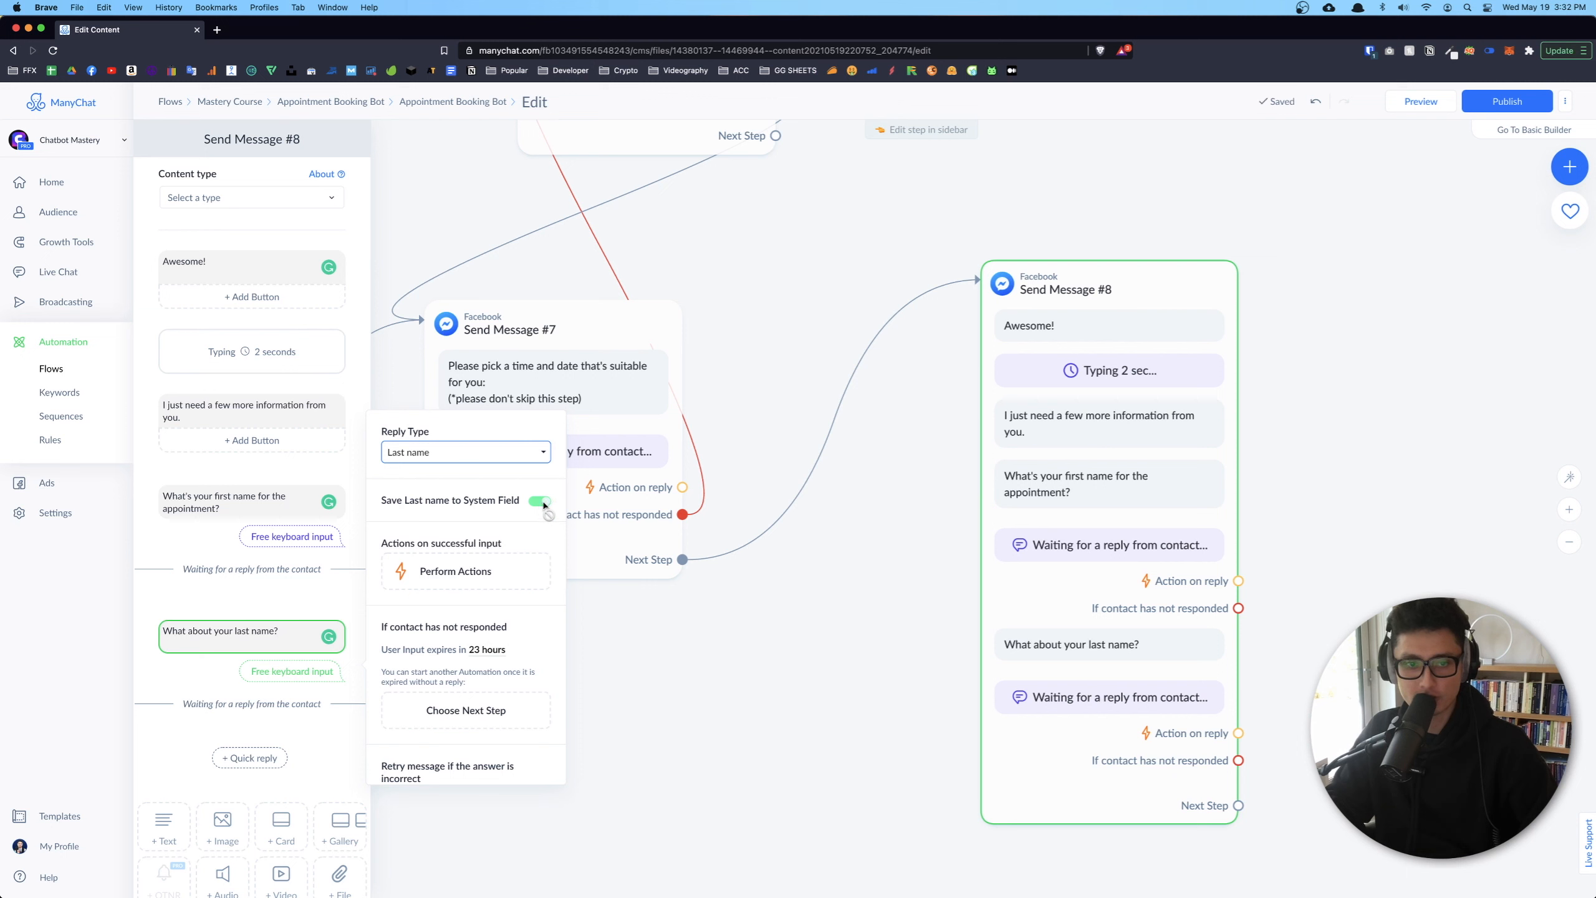
scroll(479, 496, "down", 3)
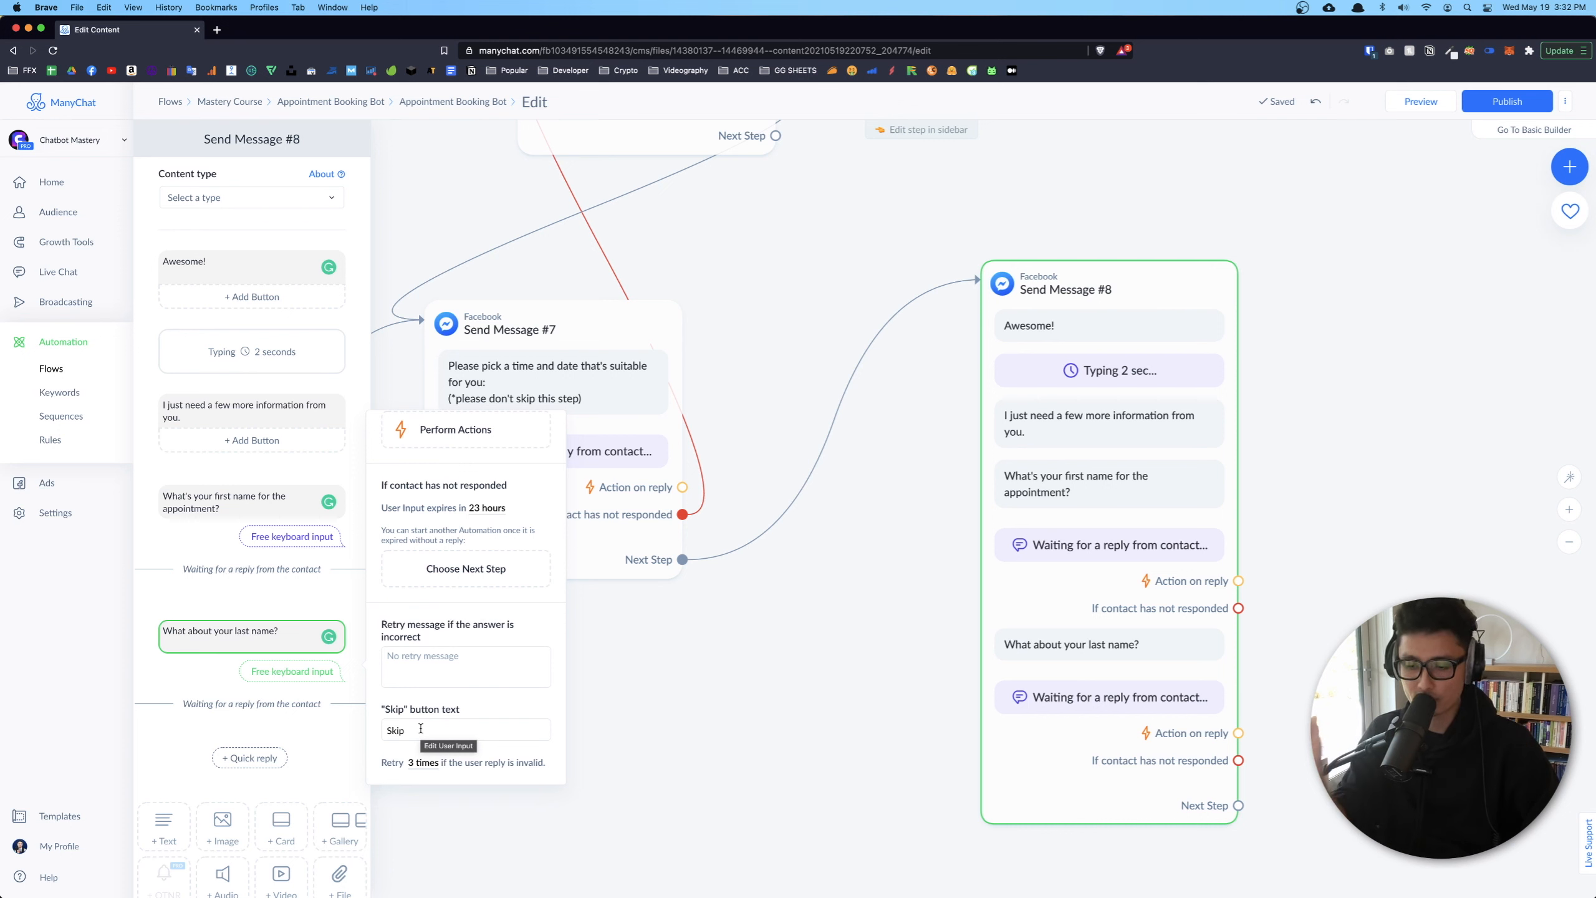
left_click_drag(427, 732, 376, 732)
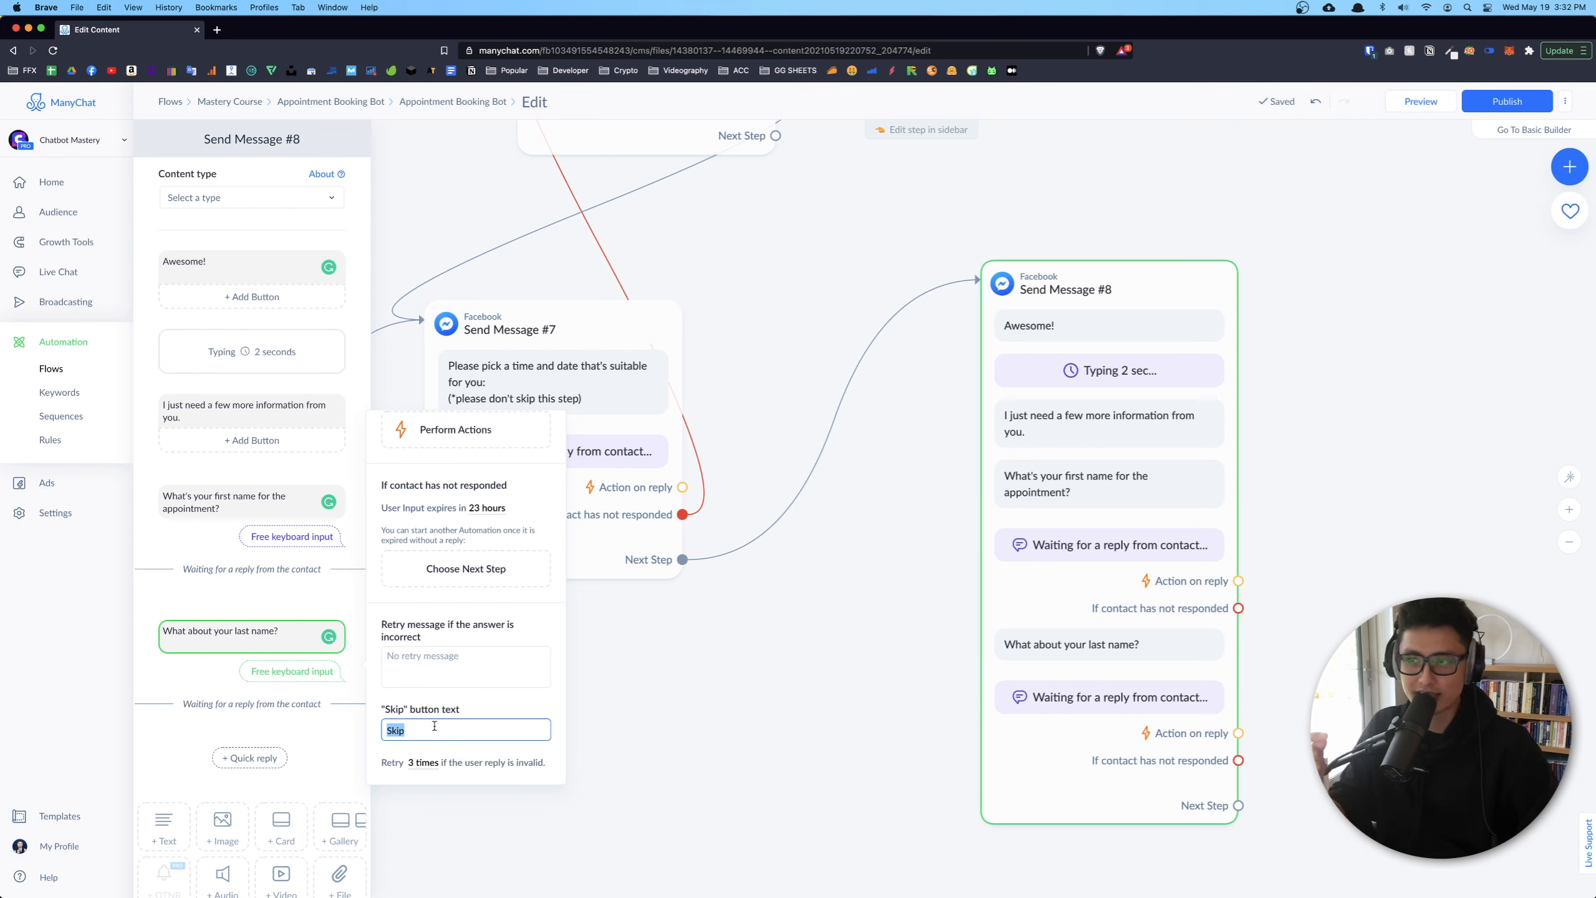
key("BackSpace")
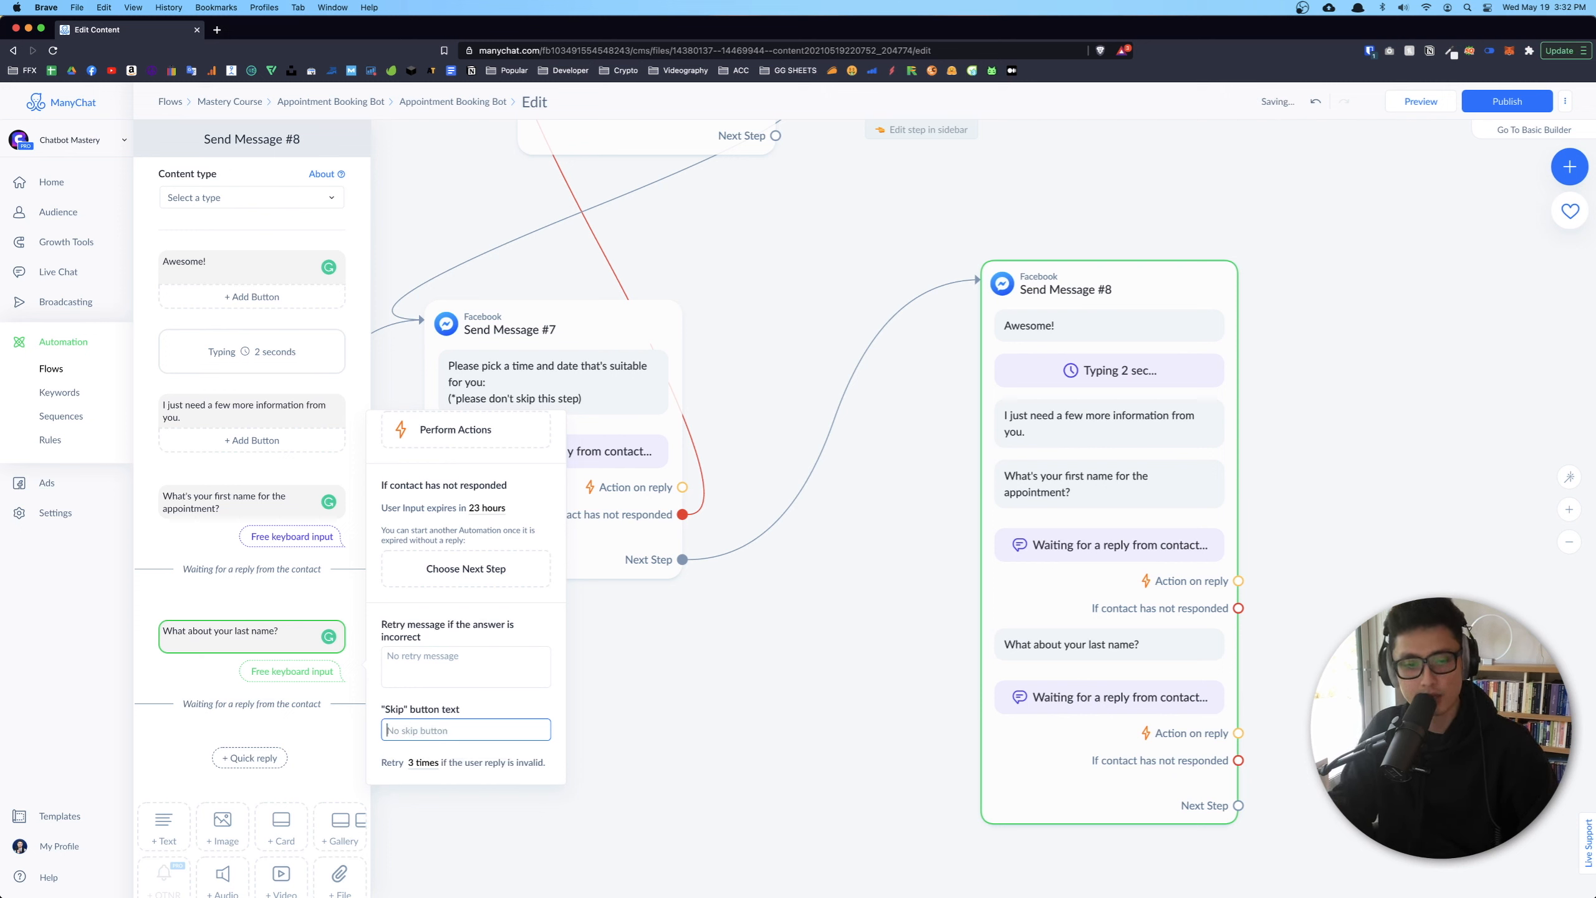
left_click(641, 730)
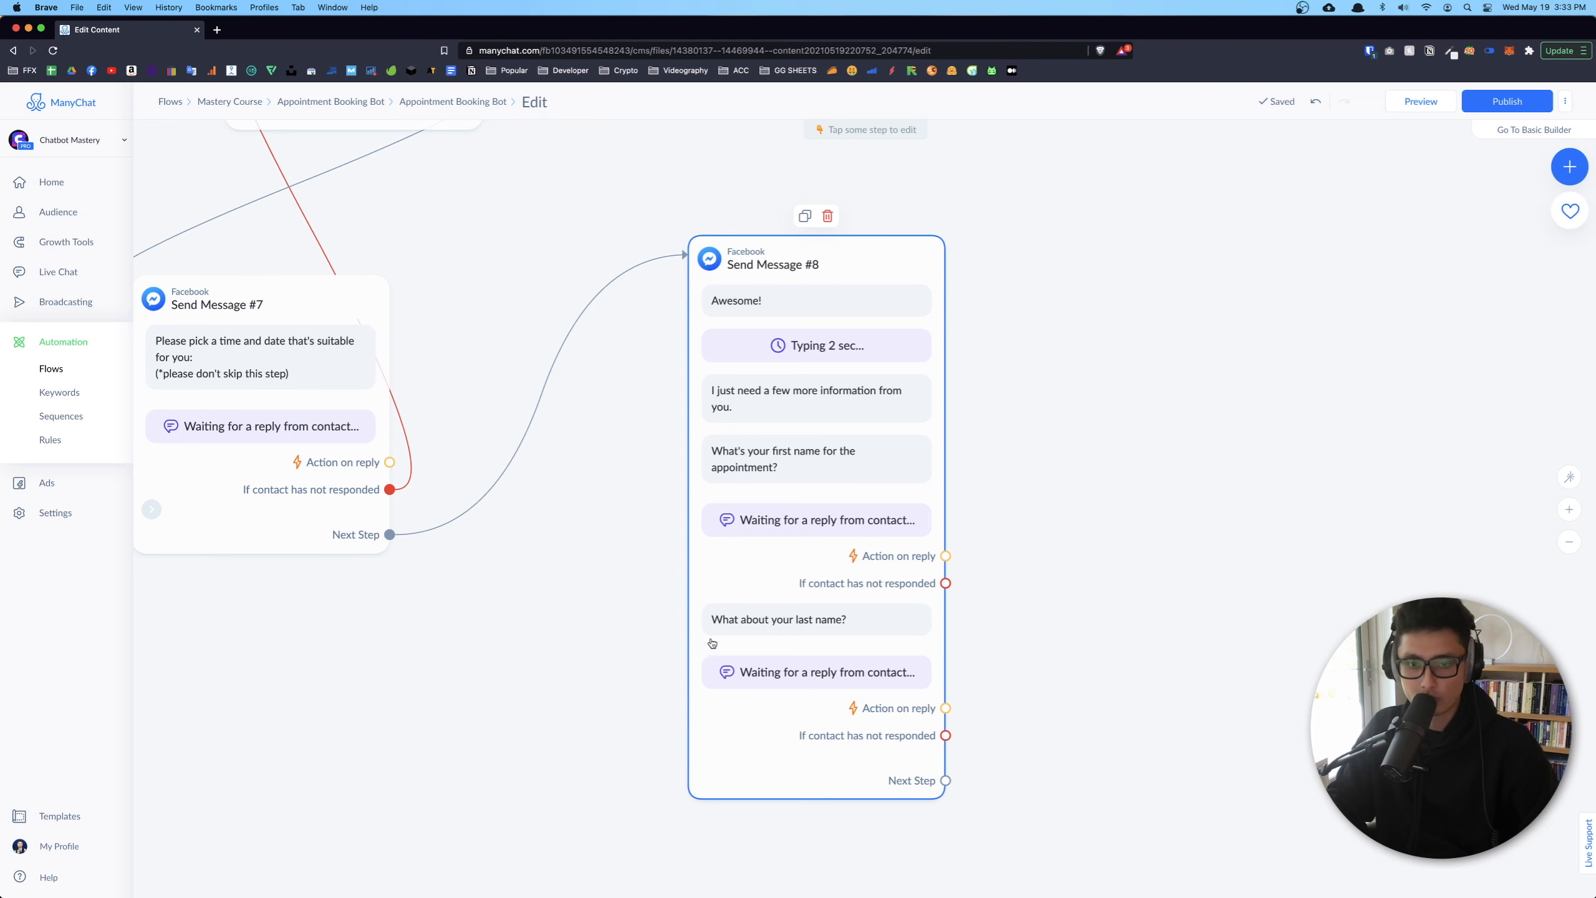
Move Send Message #8 farther from Send Message #7 and add a user input asking "What's your email address in case we get disconnected?"
left_click_drag(832, 663, 1064, 602)
left_click(1054, 573)
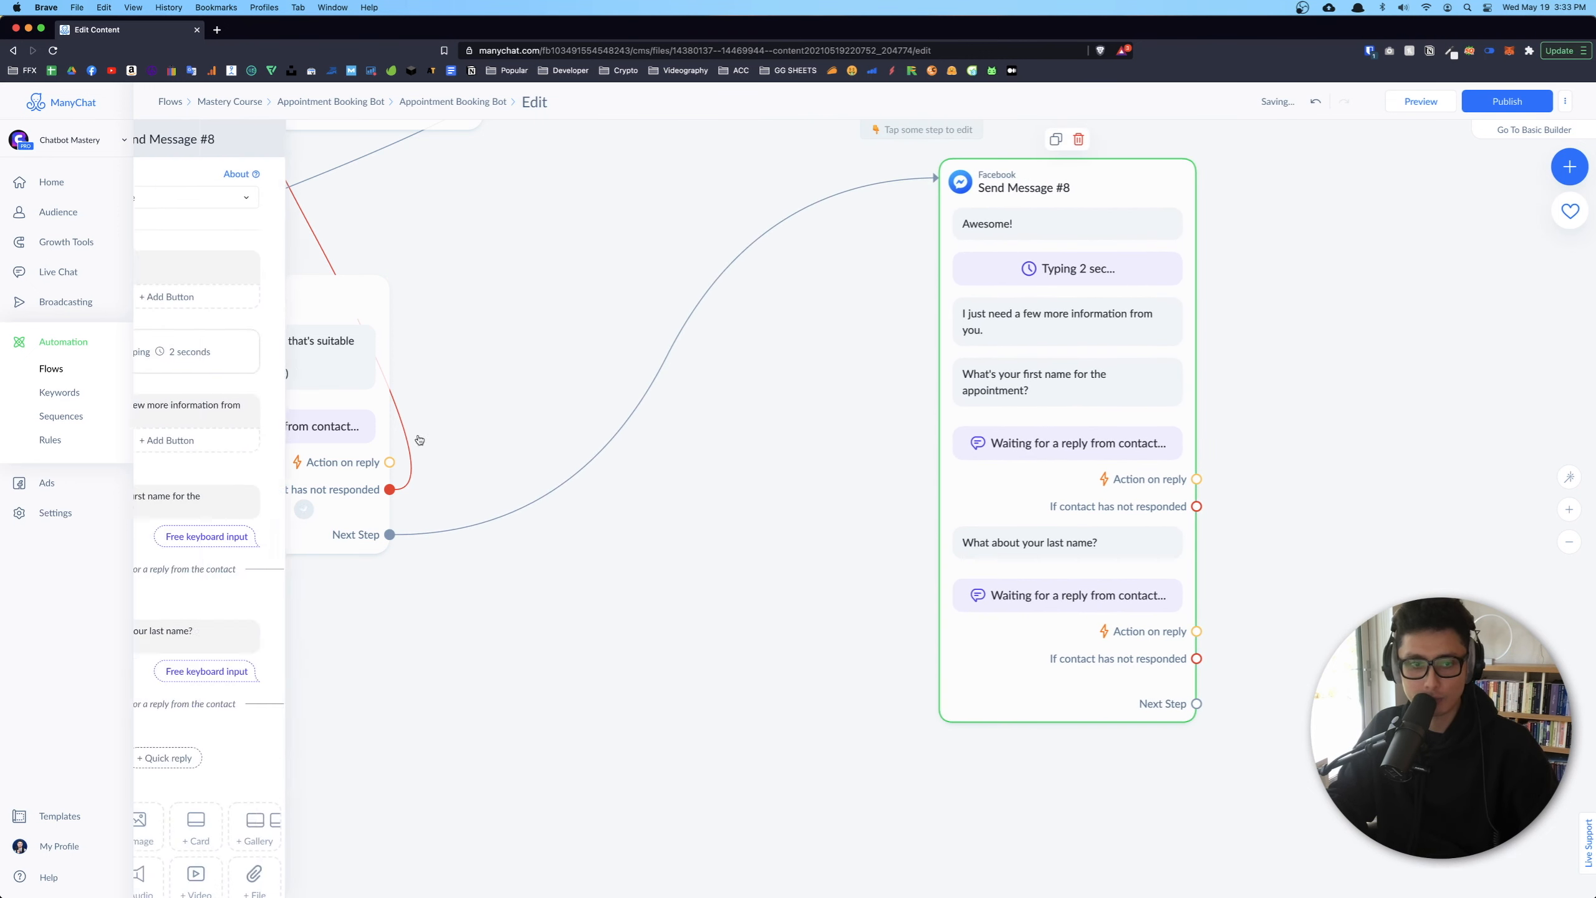
scroll(192, 762, "down", 3)
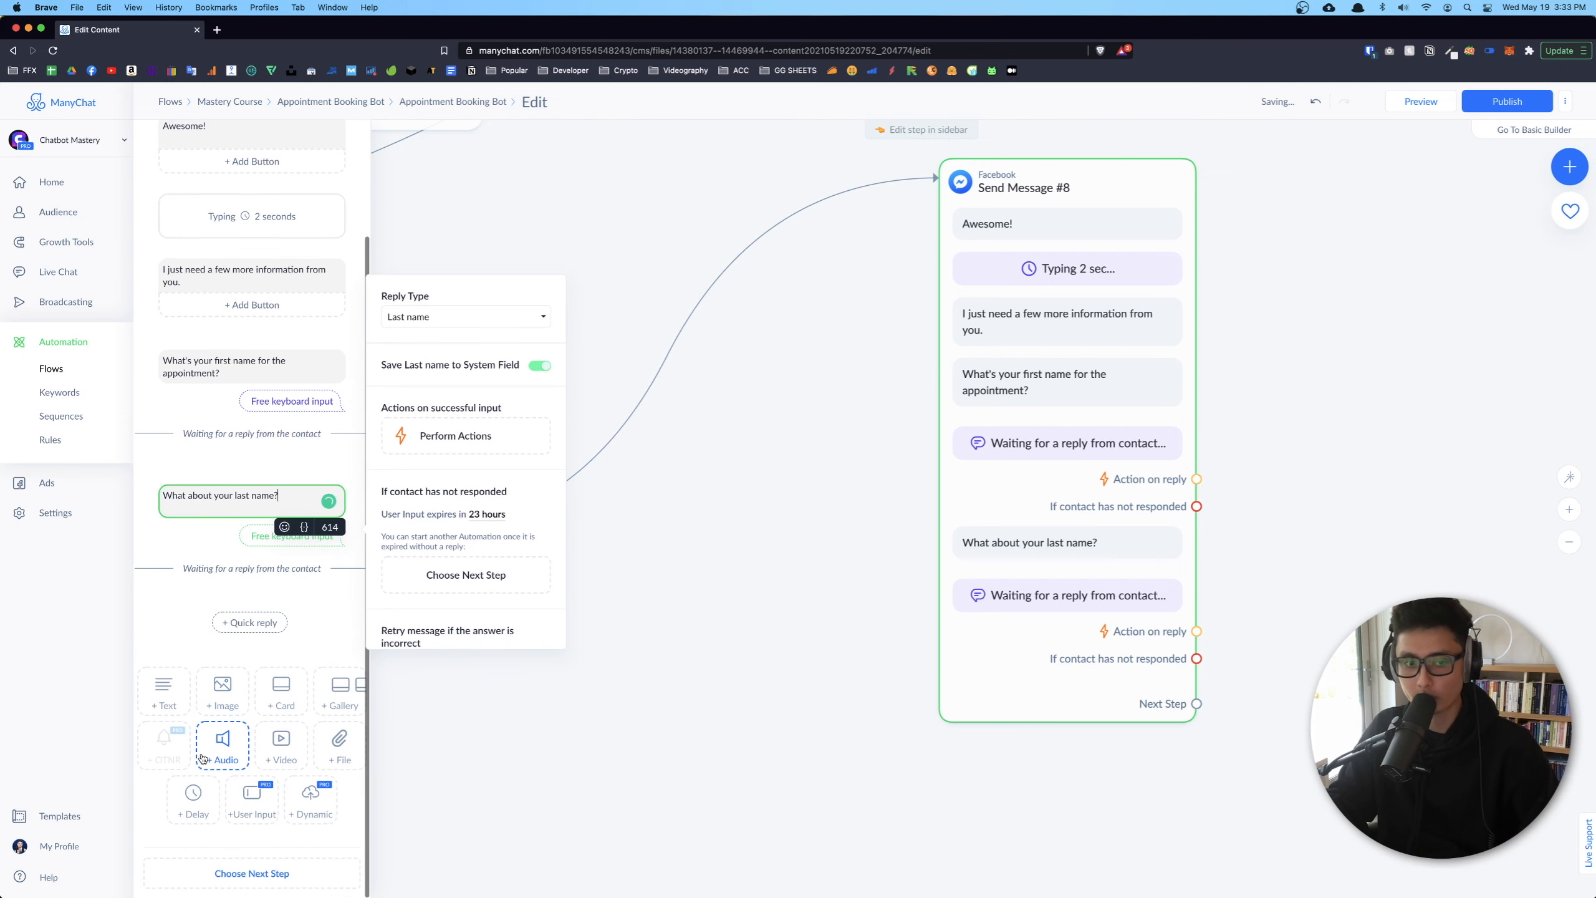
left_click(251, 813)
type("What's your email address in case we get disconnected?")
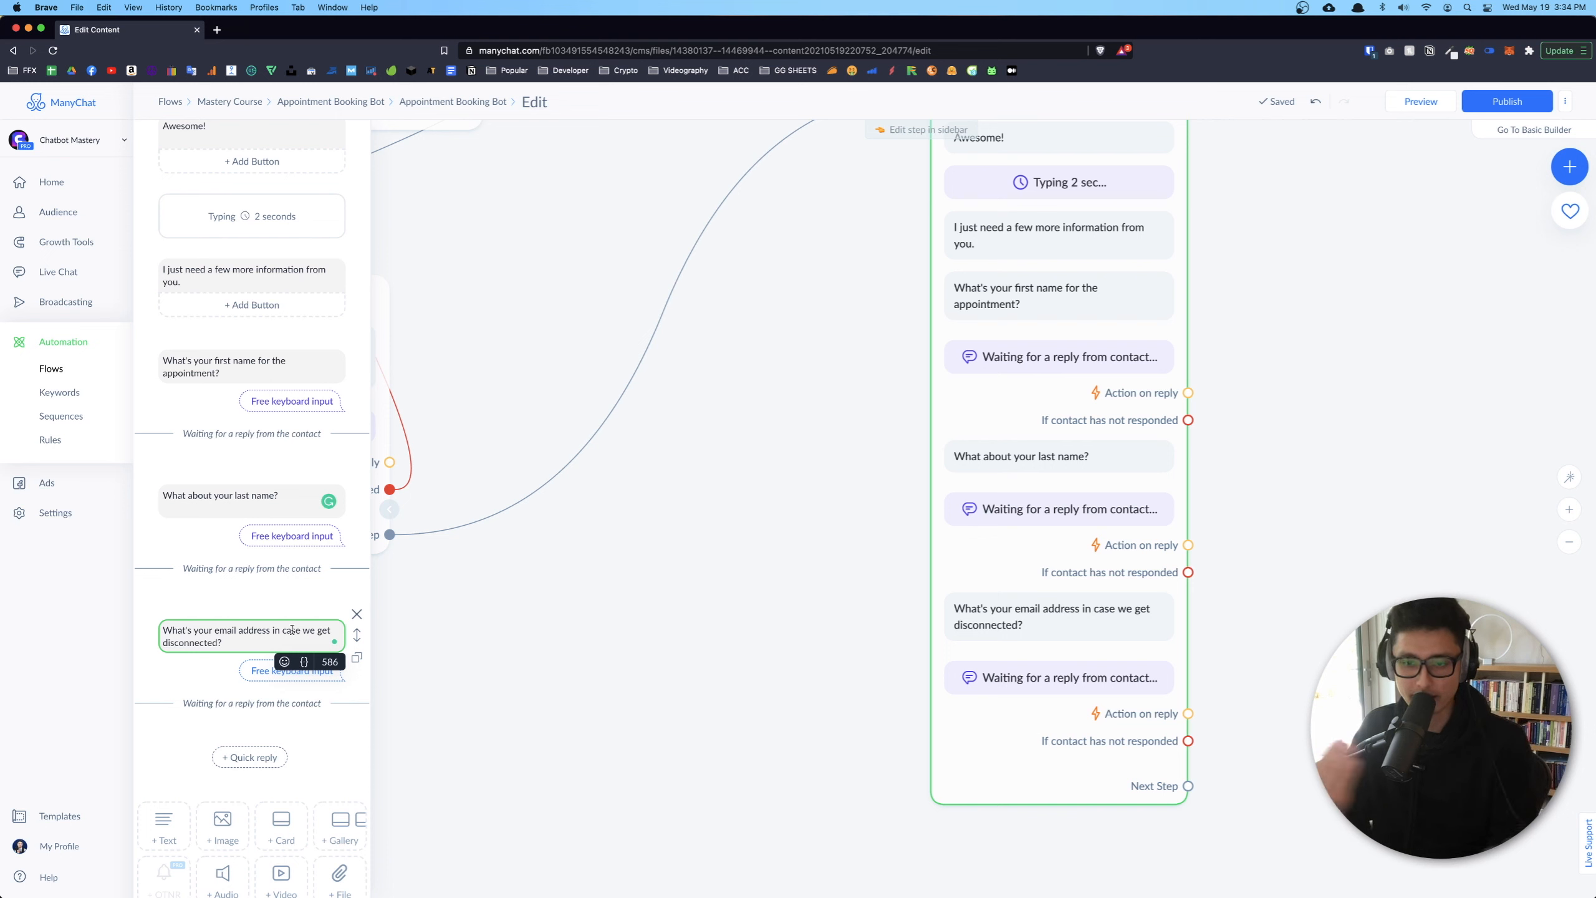
Set the email question's reply type to Email and turn off its email opt-in
left_click(344, 673)
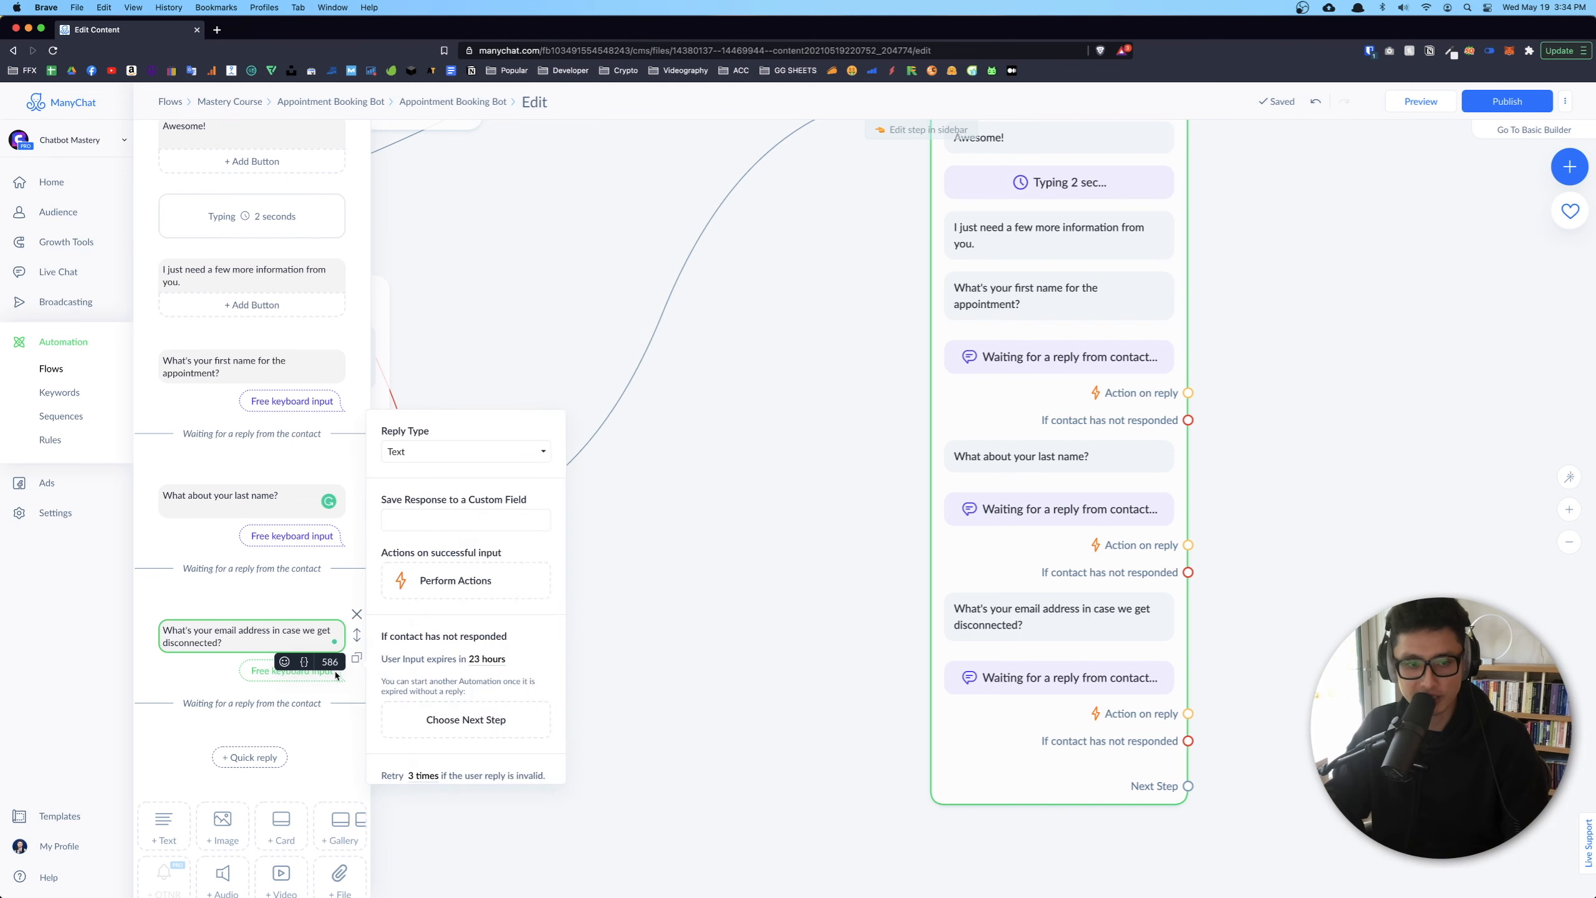
left_click(412, 456)
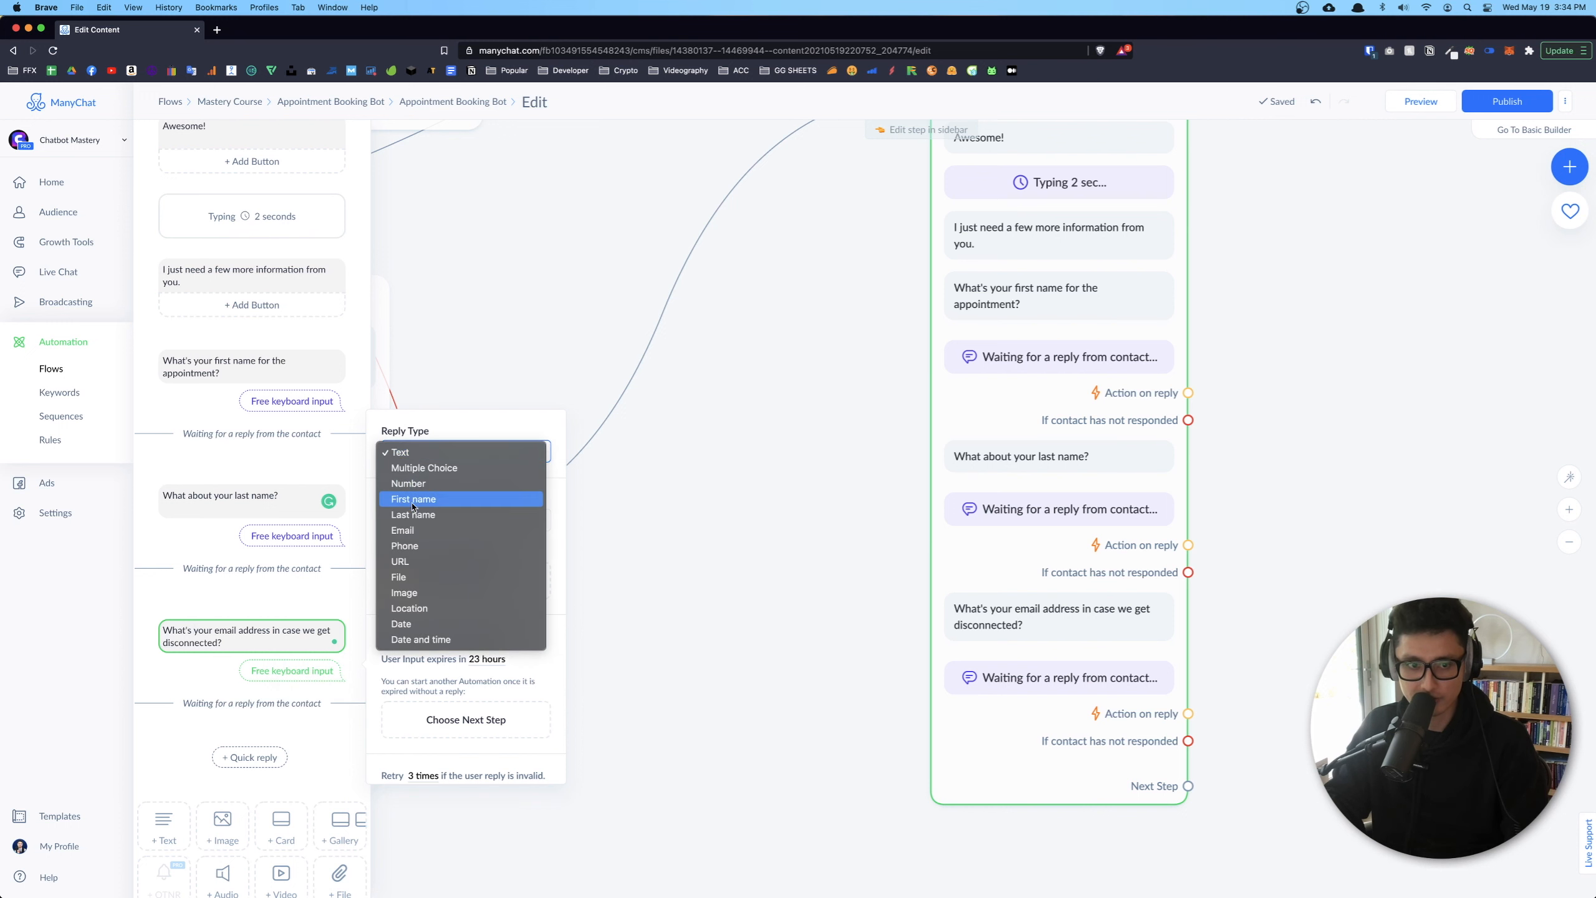
left_click(490, 531)
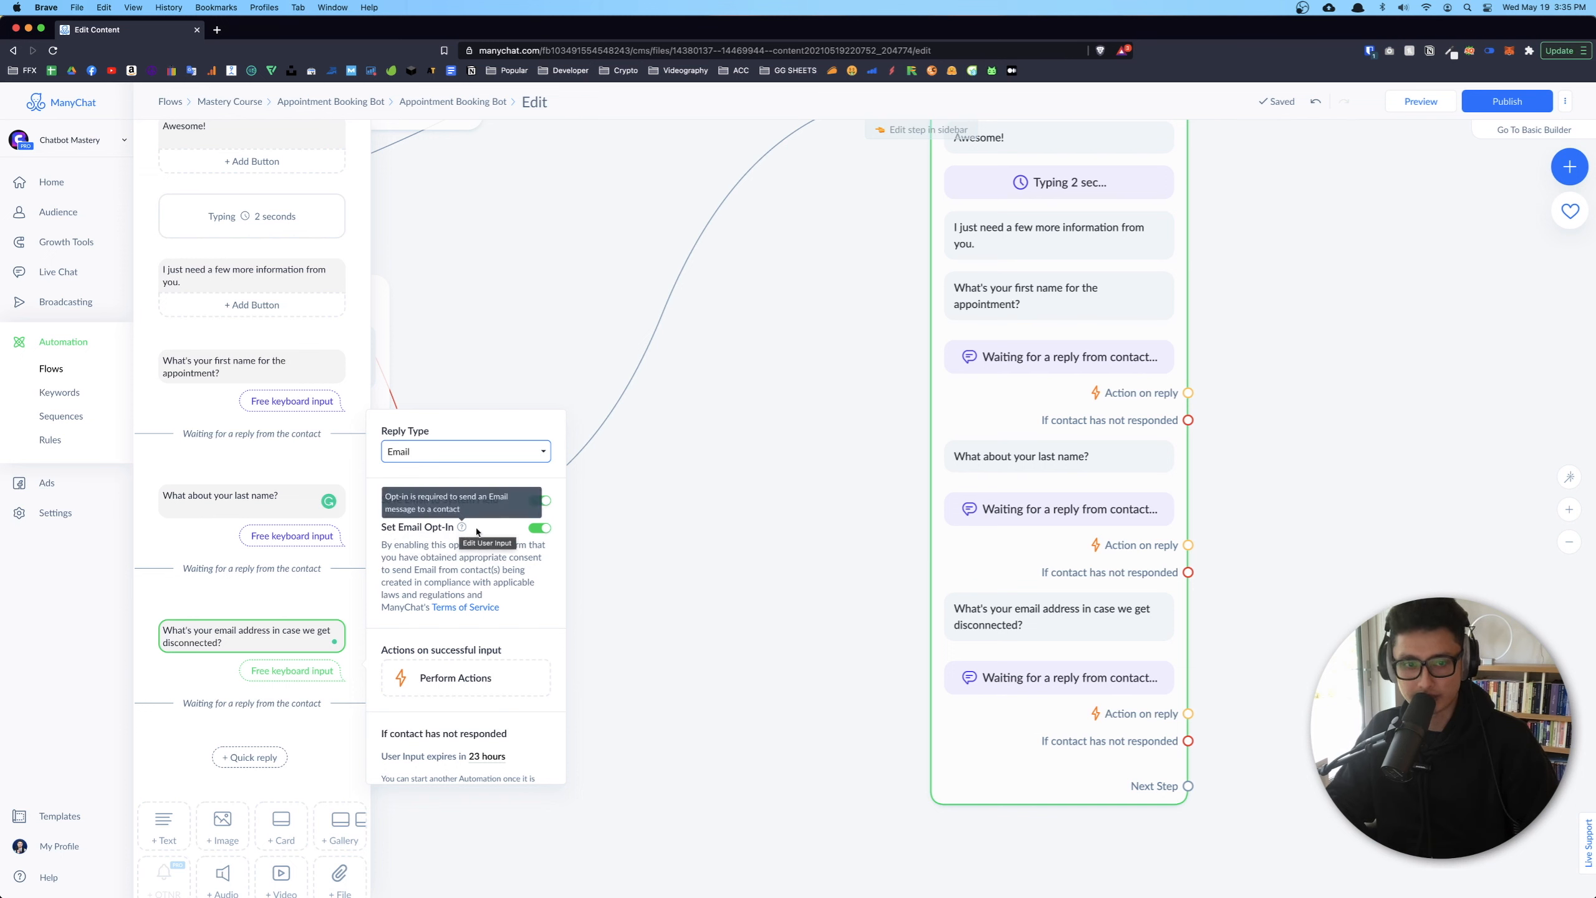
left_click(541, 528)
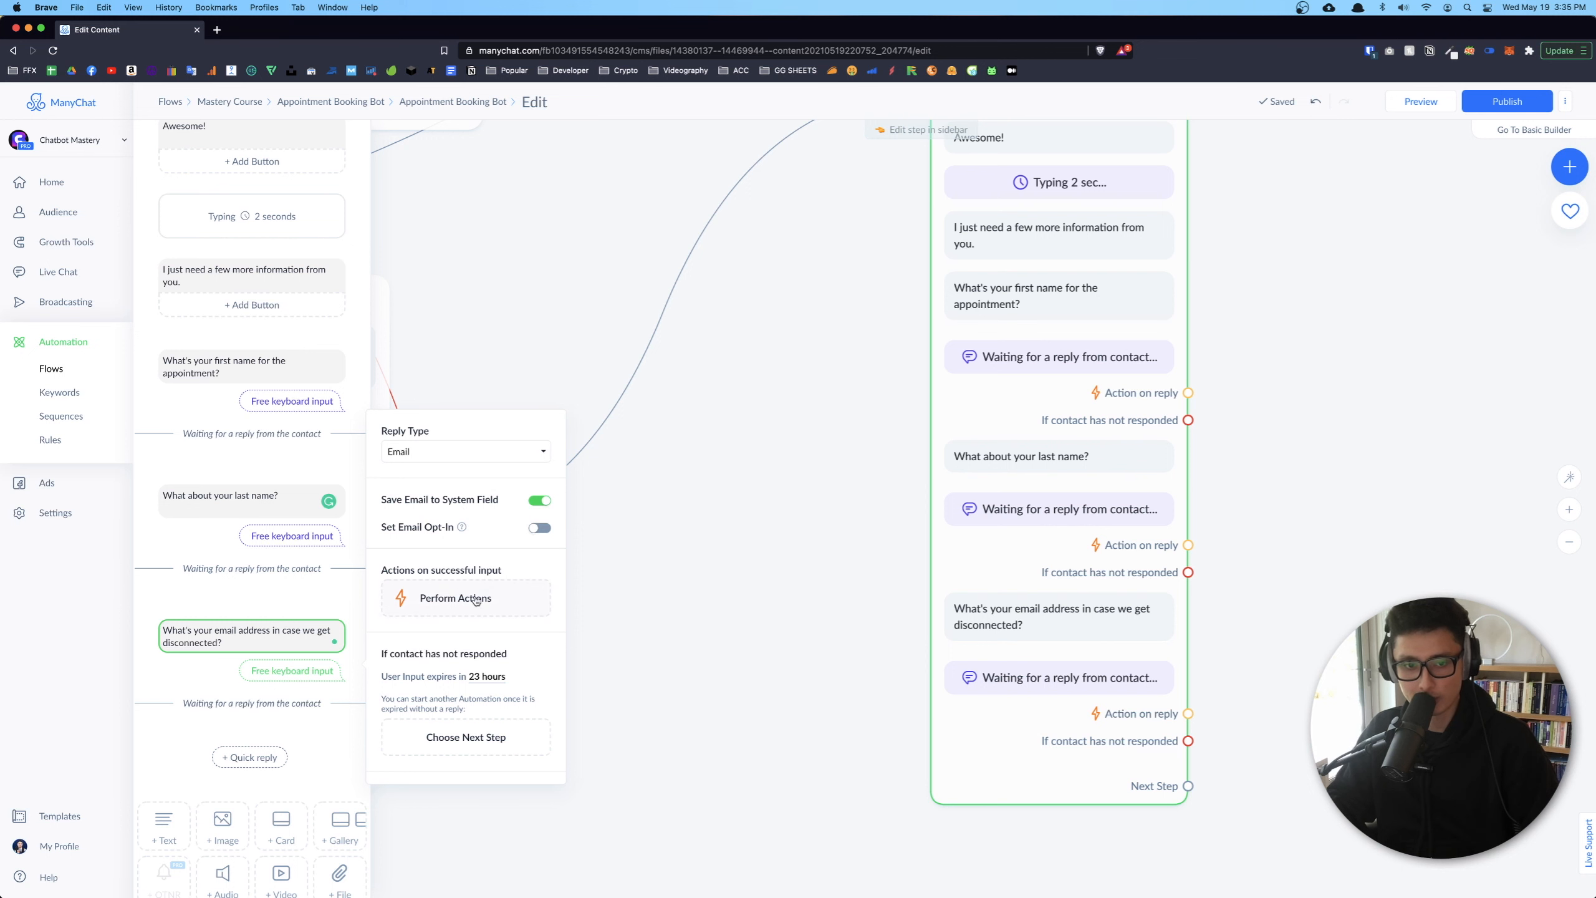
Clear the "Skip" button text of the email question so it has no skip button
scroll(480, 602, "down", 3)
double_click(418, 731)
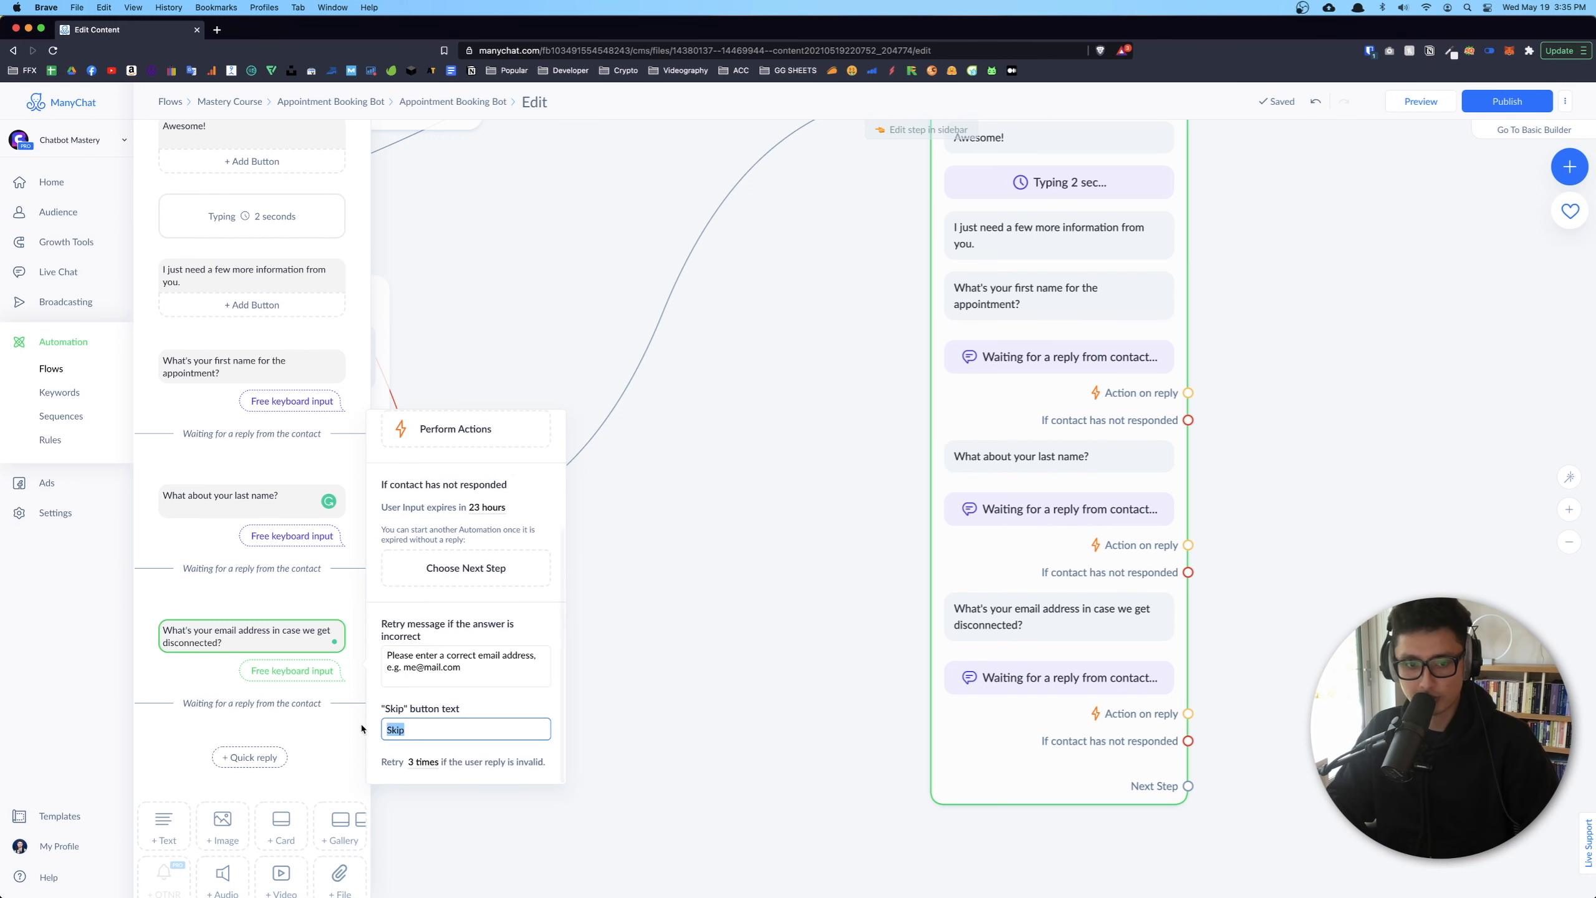
key("BackSpace")
left_click(1278, 844)
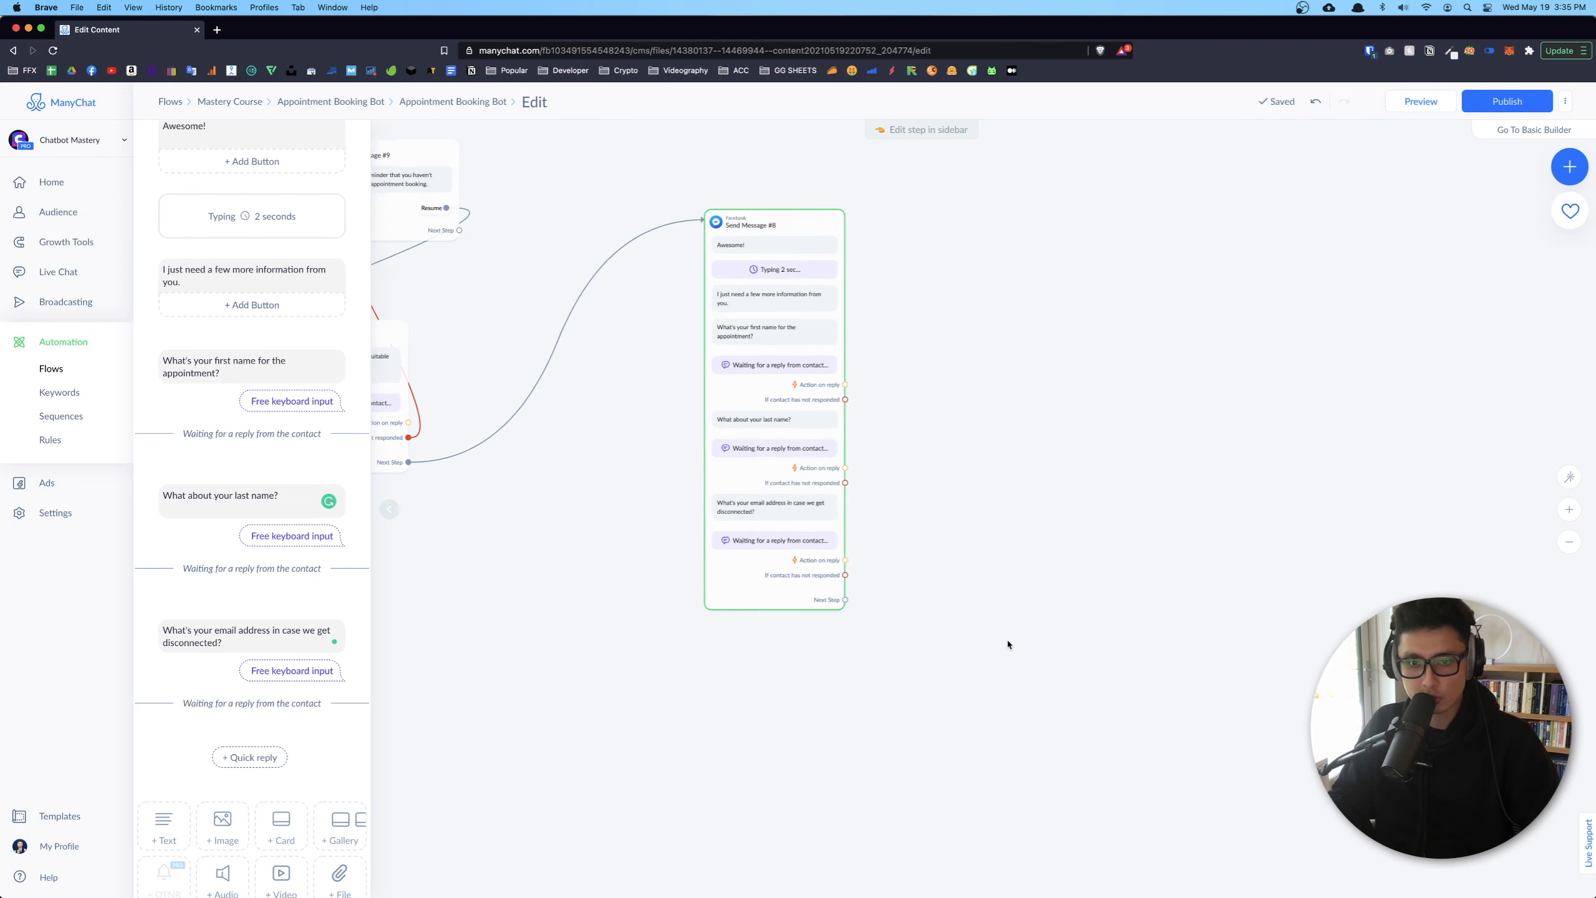
Add a Condition as the next step after Send Message #8, checking that Opted-in for Email is true
scroll(1015, 643, "up", 5)
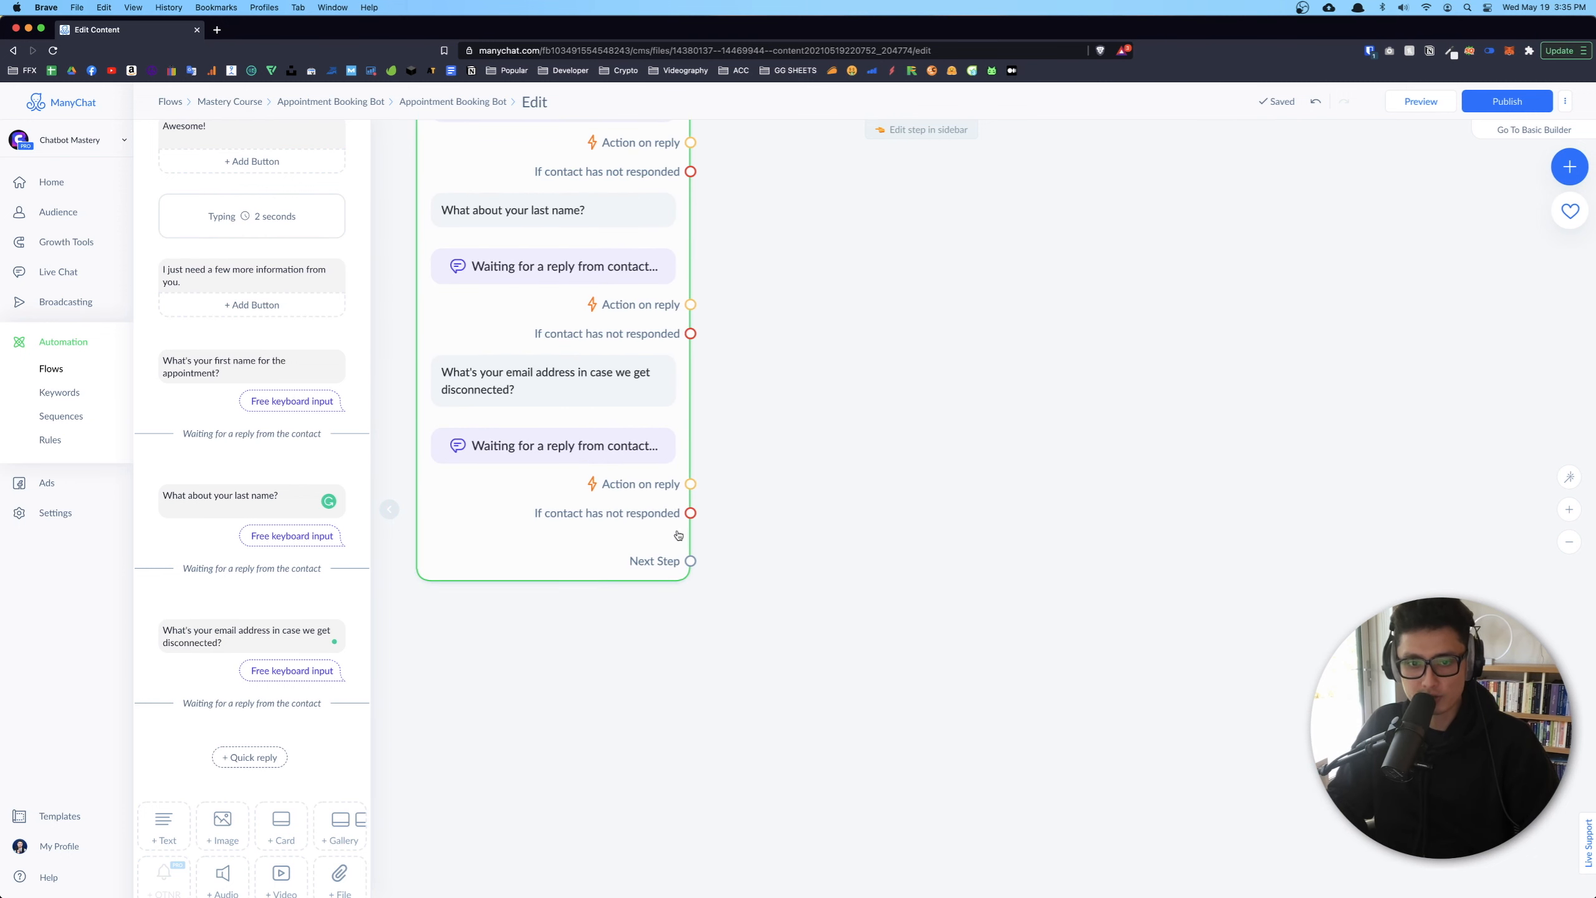
left_click_drag(691, 561, 868, 583)
left_click(946, 542)
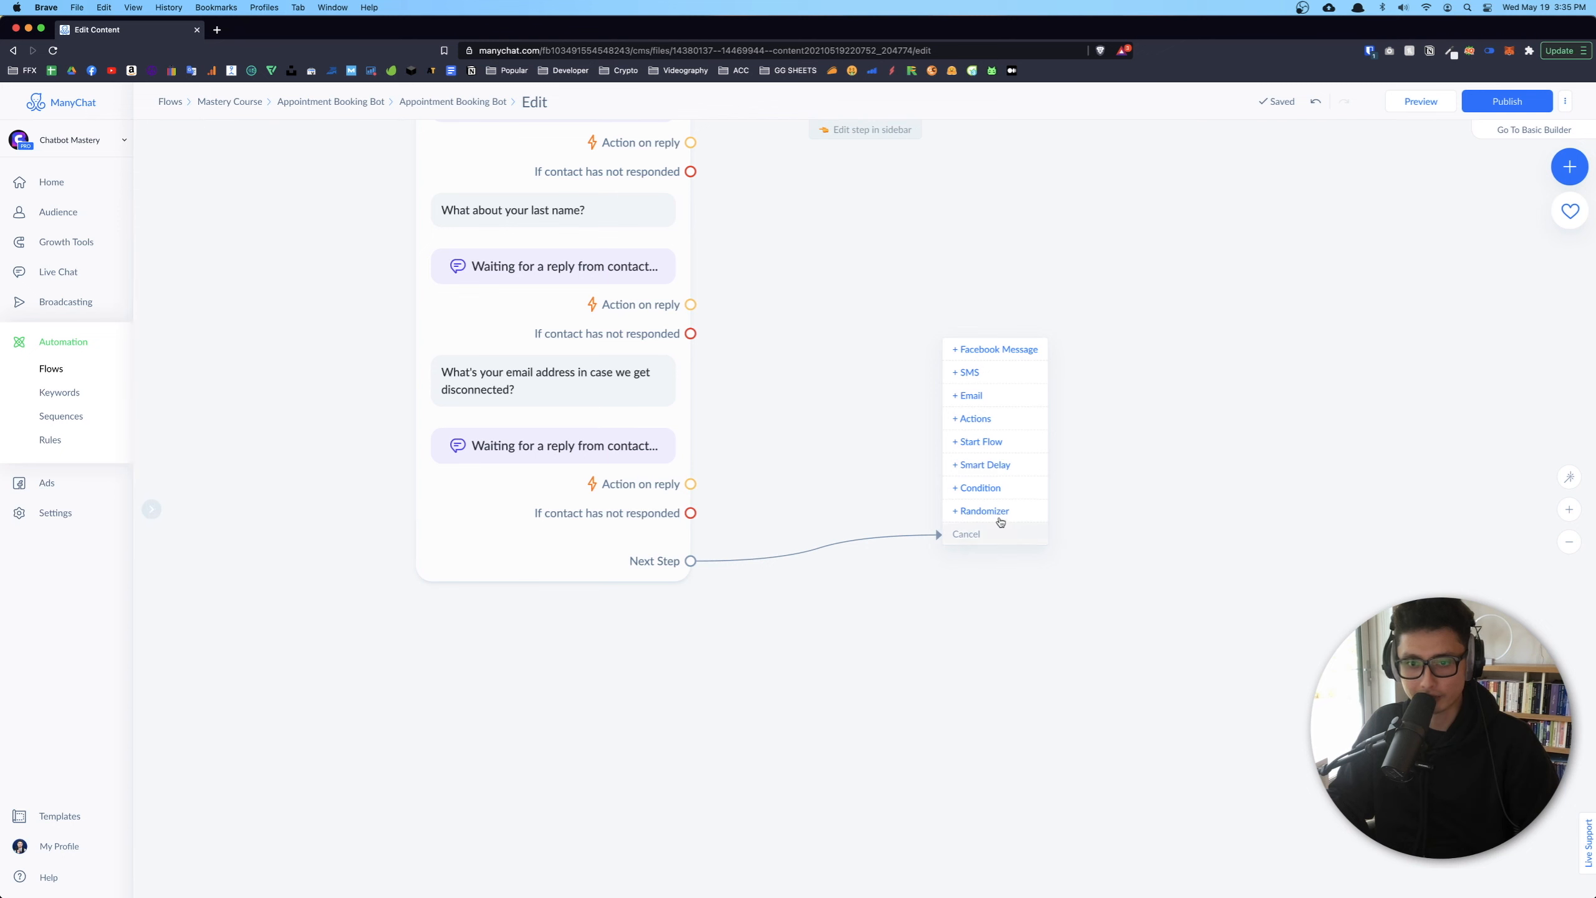
left_click(981, 489)
left_click(206, 241)
type("email")
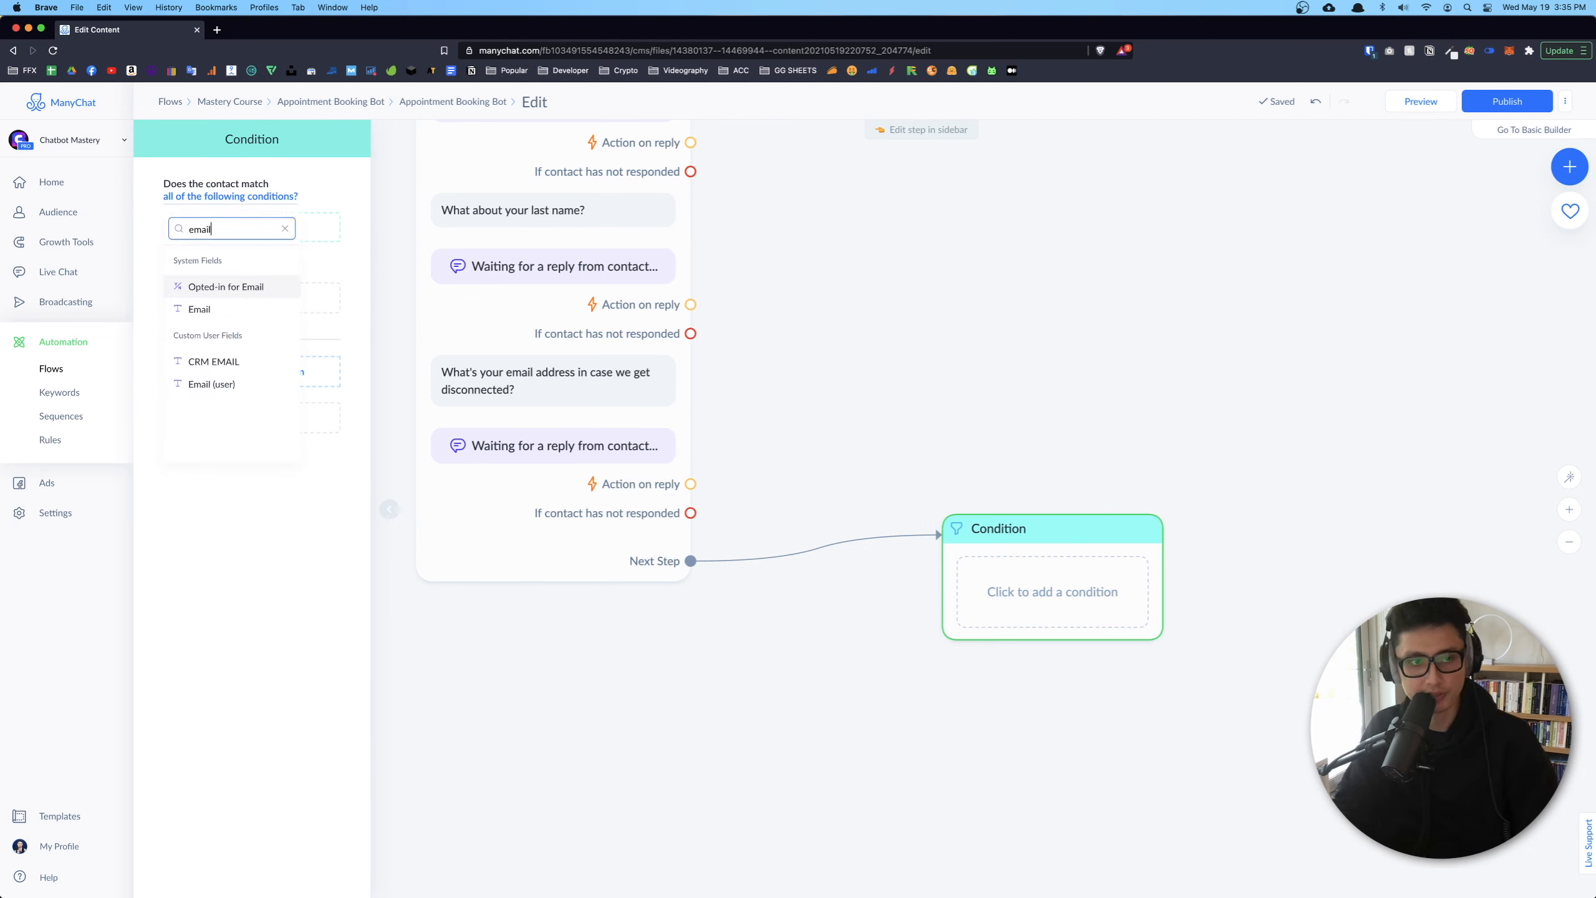
left_click(205, 289)
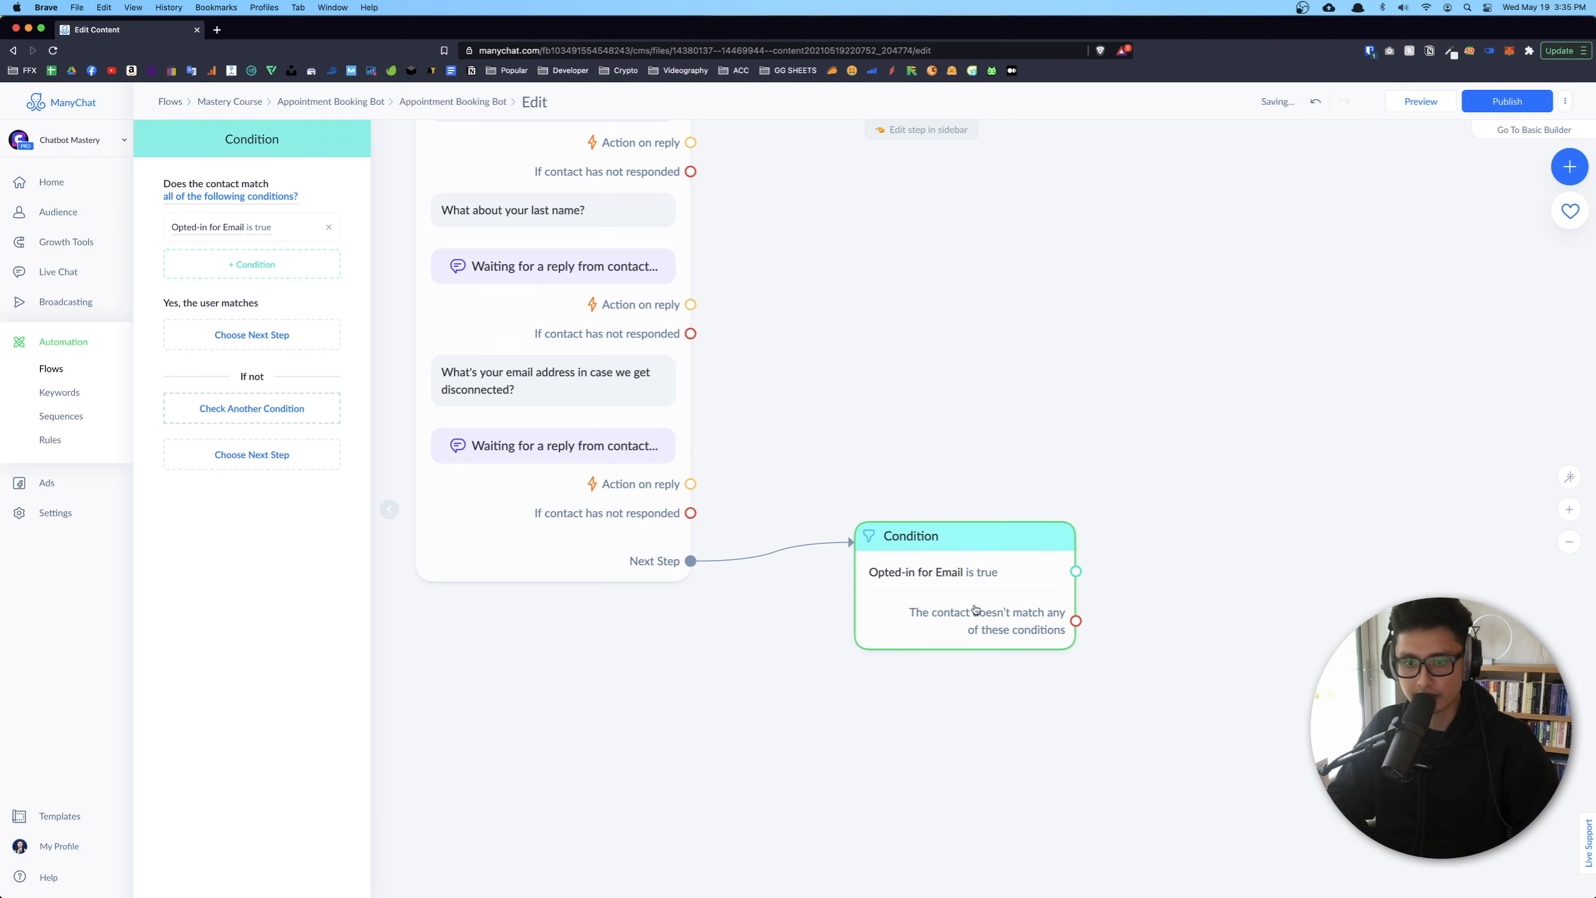
Open Flows in a new tab and bring the email consent message with "I agree" and "I do not agree" buttons into this flow
scroll(1217, 644, "down", 3)
left_click_drag(1228, 642, 898, 490)
left_click(751, 487)
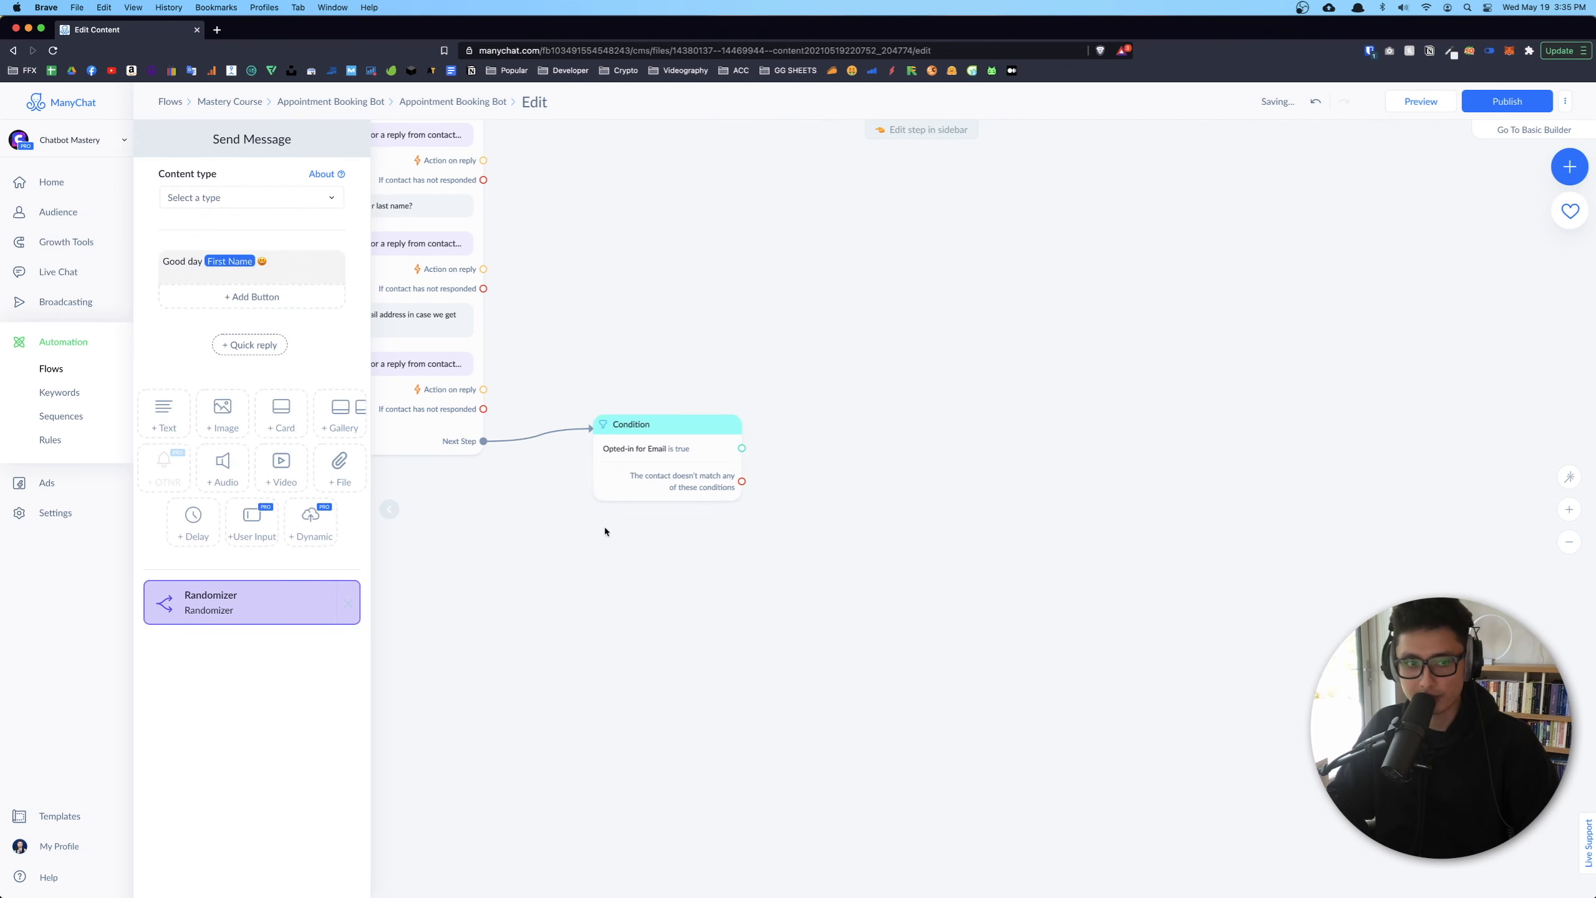
right_click(44, 369)
left_click(61, 372)
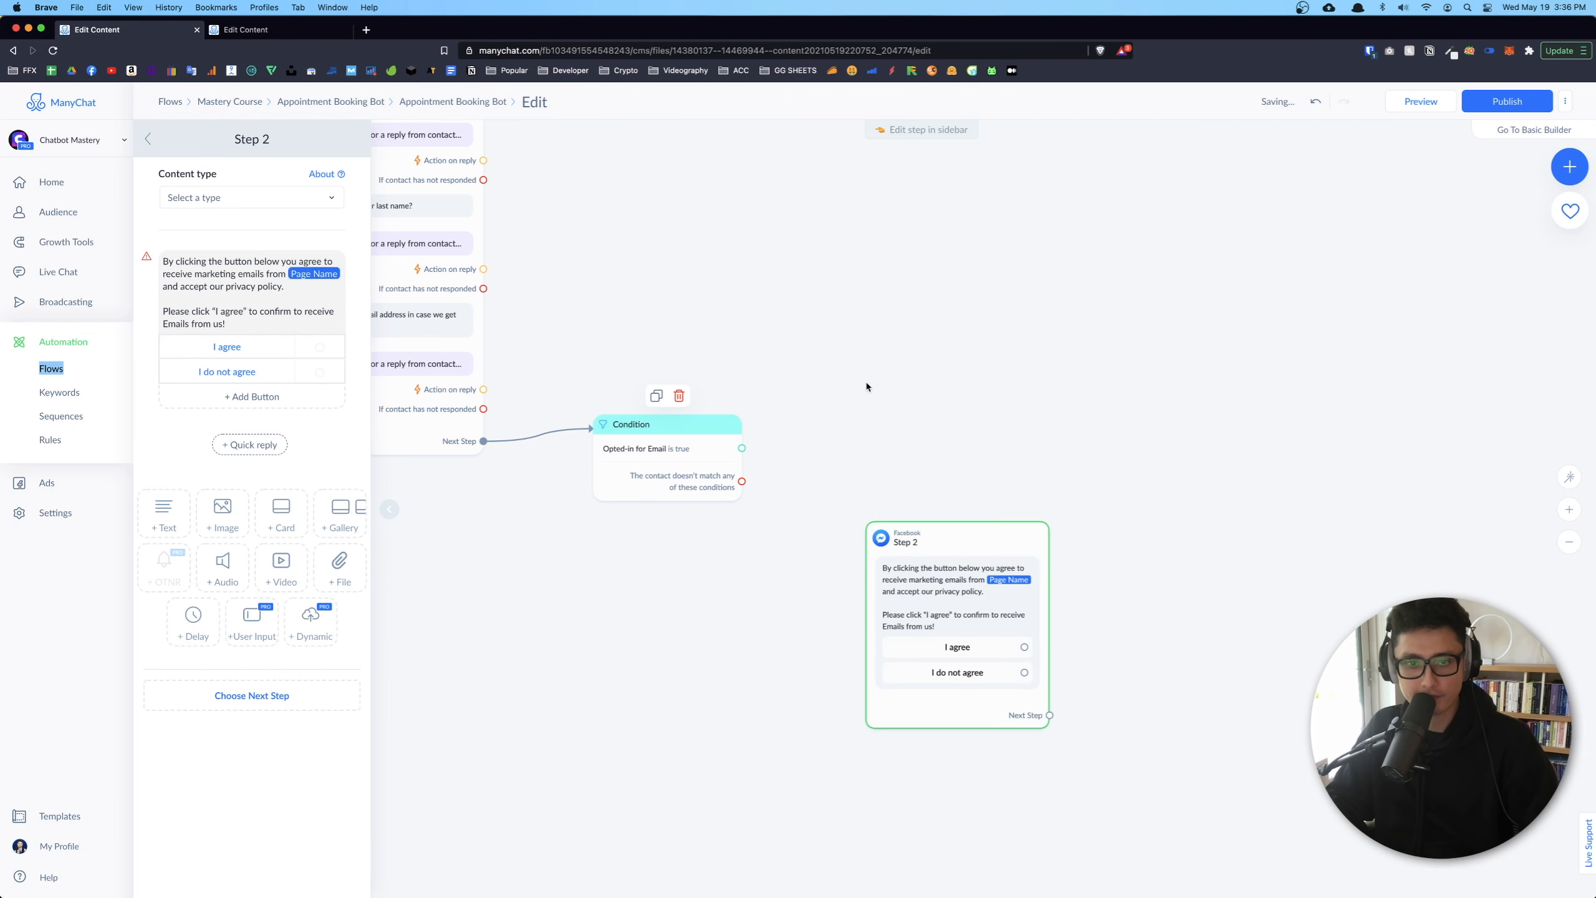
Connect the condition's non-matching branch to the email consent message, Step 2
left_click_drag(765, 452, 882, 567)
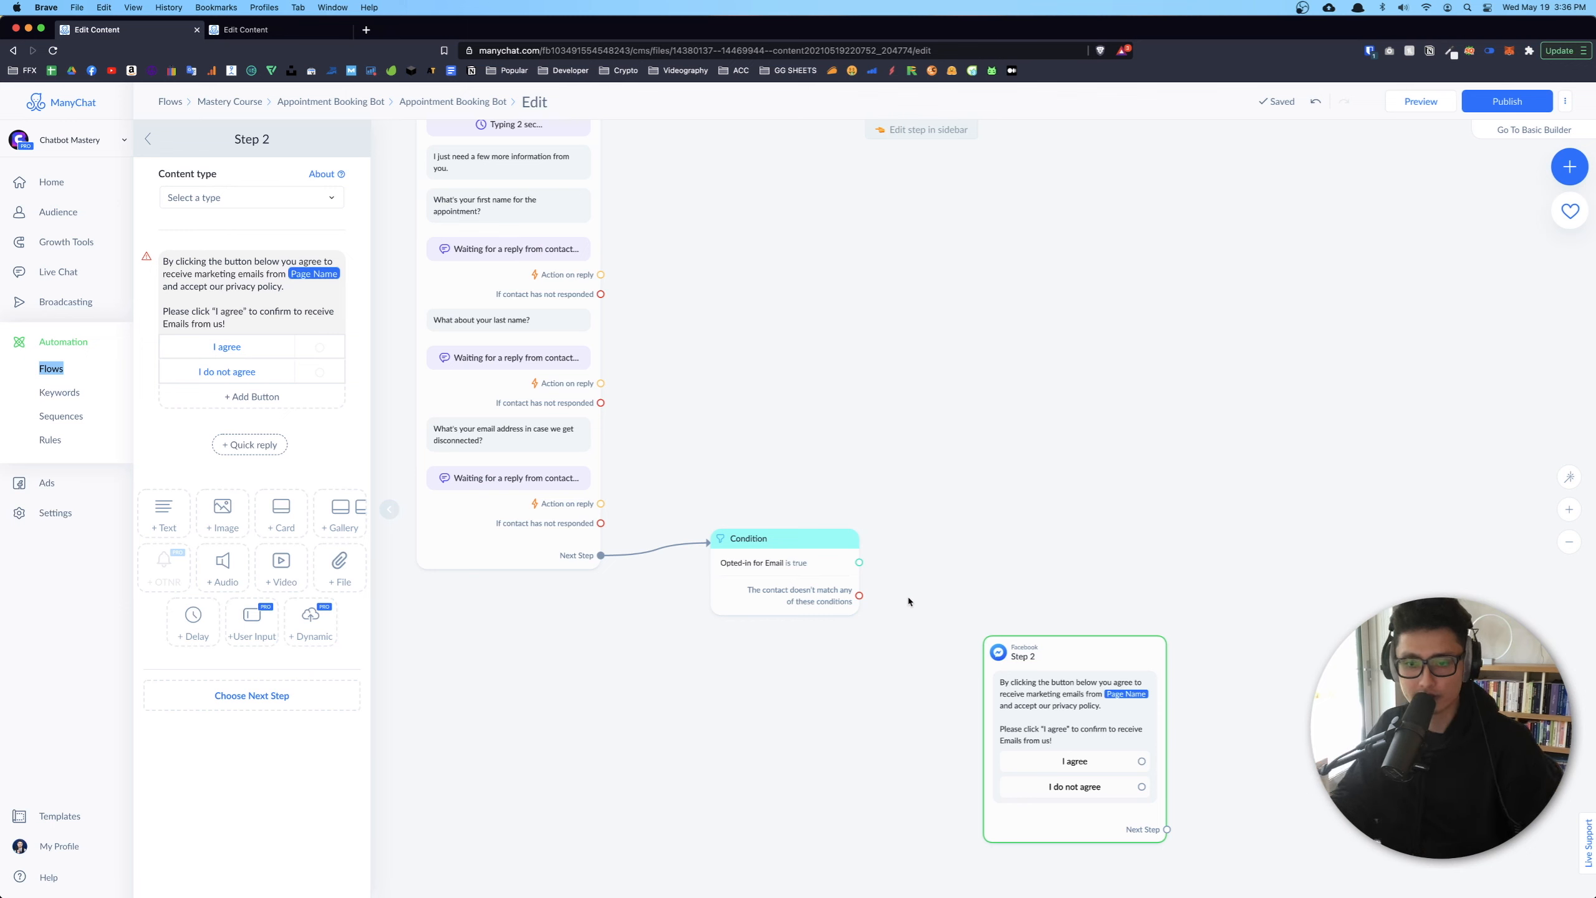
scroll(988, 466, "down", 5)
scroll(988, 467, "right", 5)
mouse_move(911, 529)
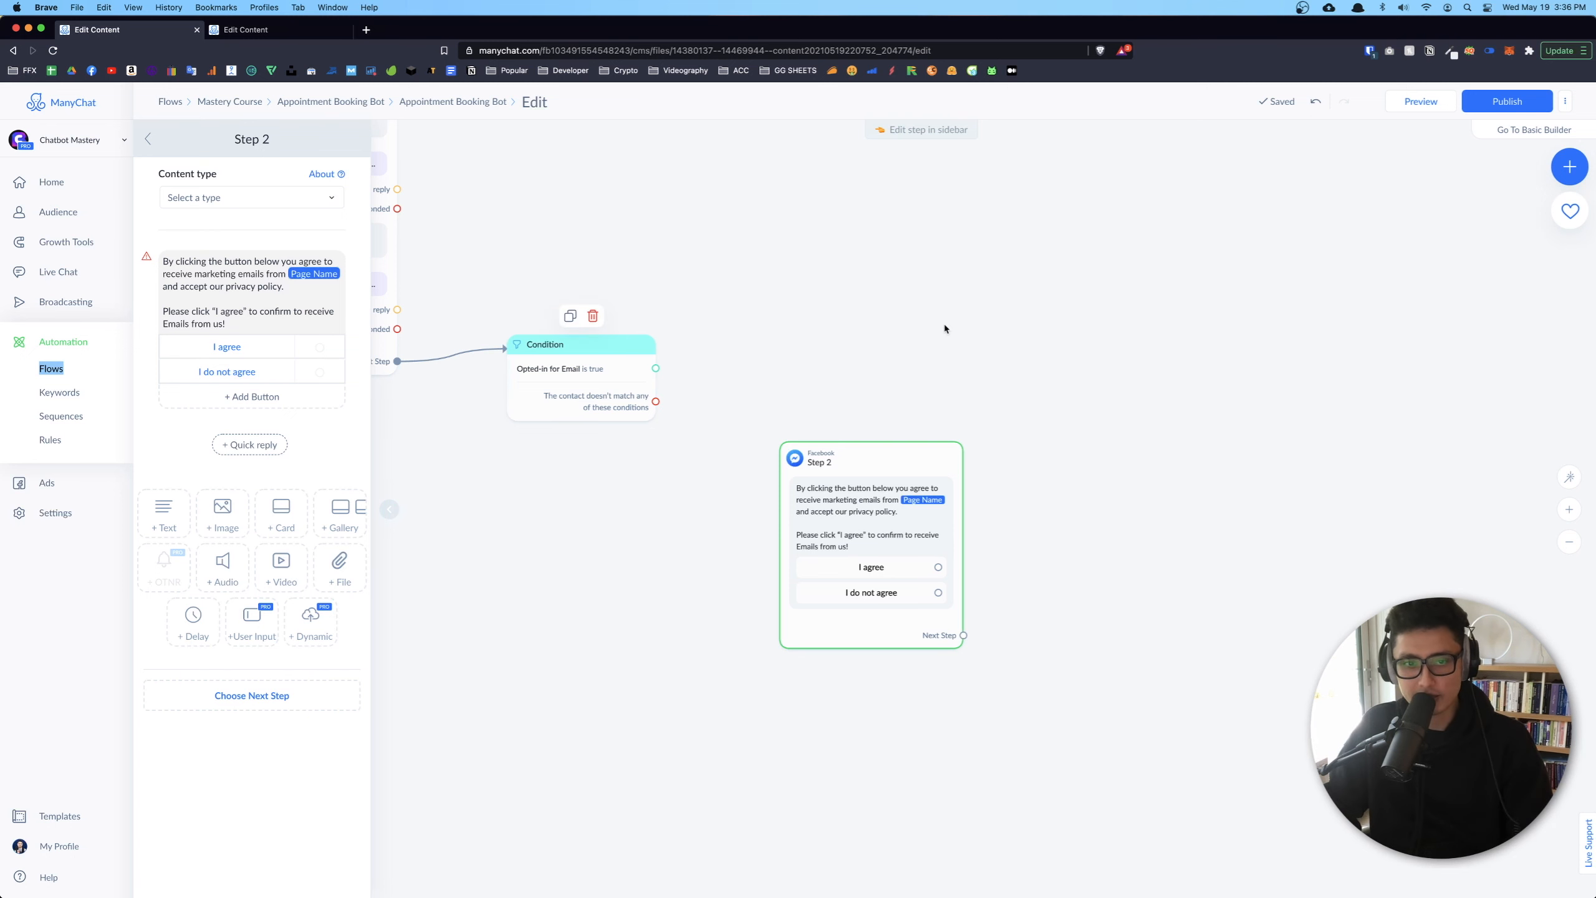
scroll(944, 328, "left", 7)
scroll(944, 328, "up", 2)
scroll(1275, 432, "right", 7)
scroll(1274, 432, "down", 2)
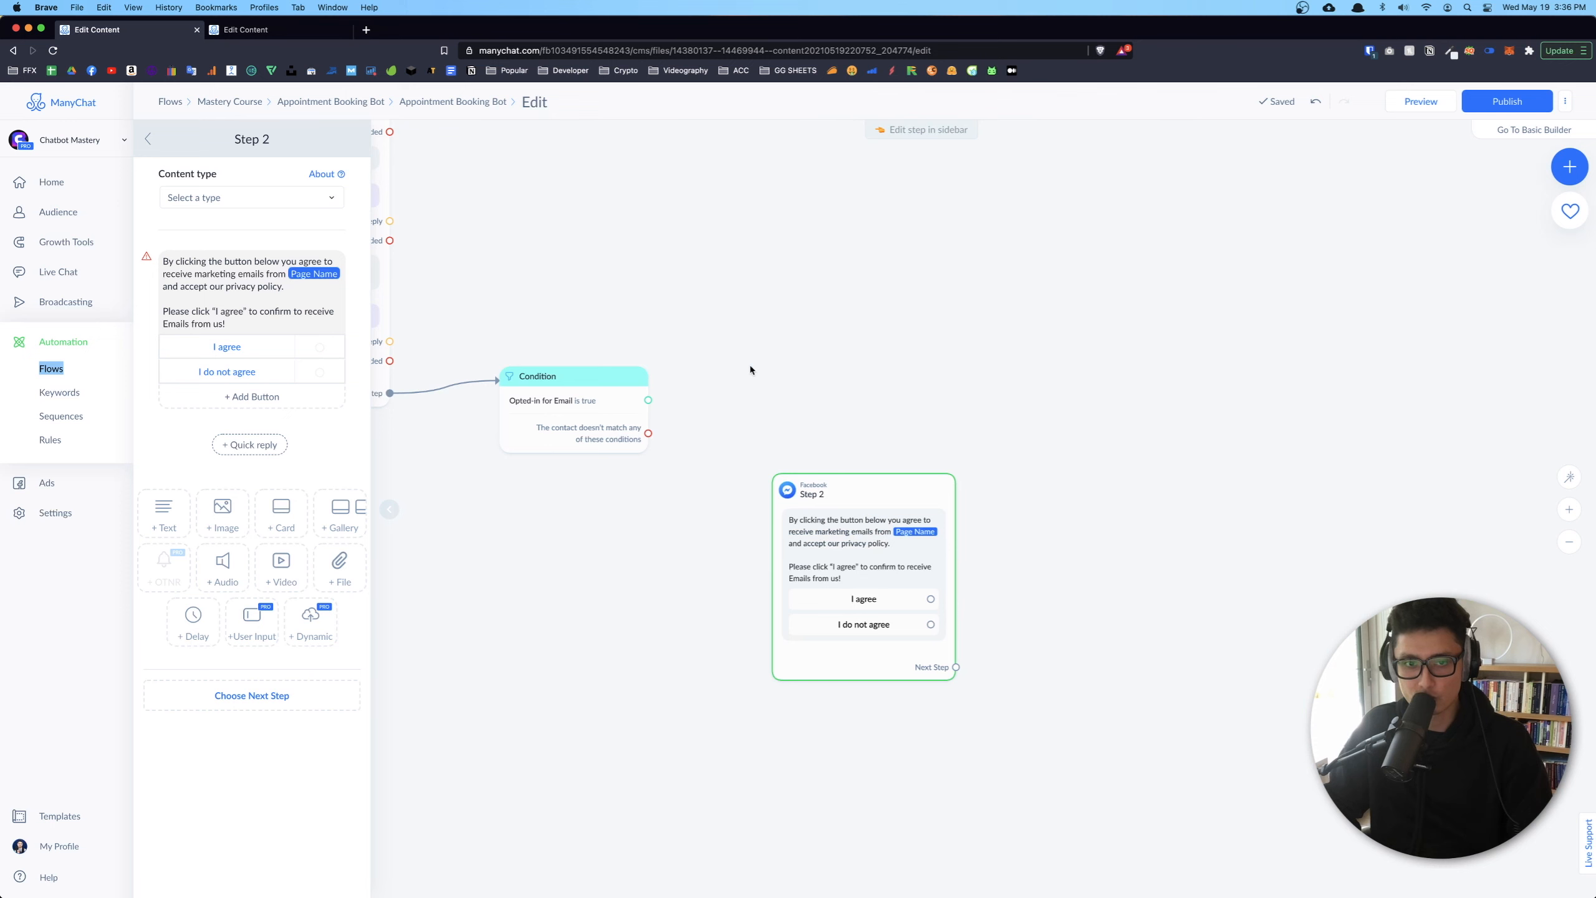
left_click(648, 433)
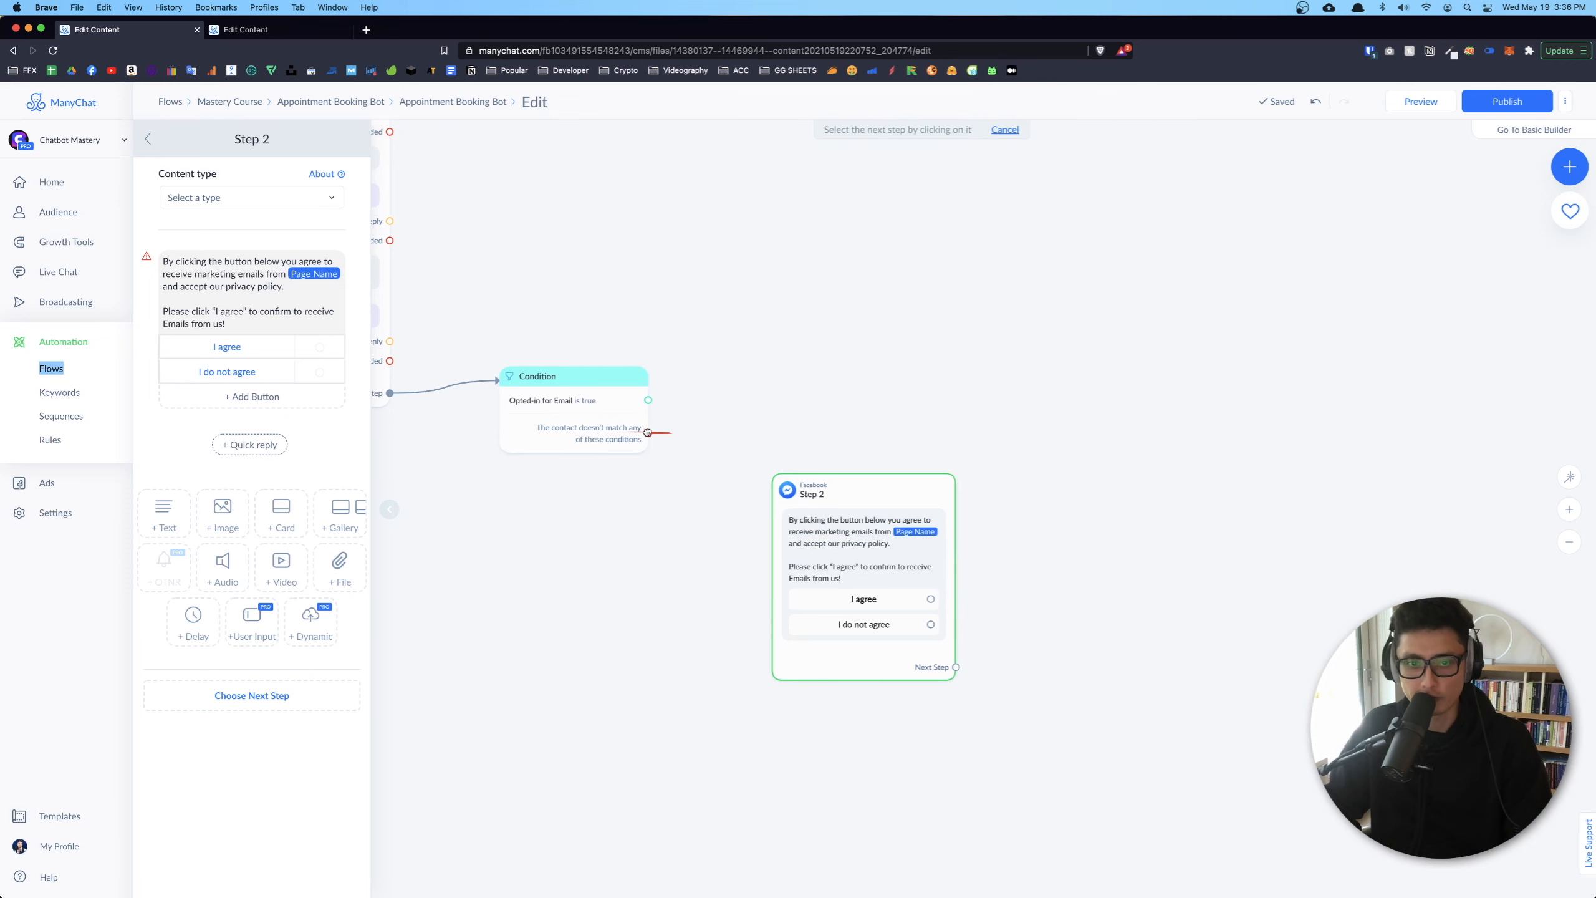
left_click(794, 547)
Replace "marketing" with "appointment related" in the Step 2 consent message text
scroll(873, 570, "up", 5)
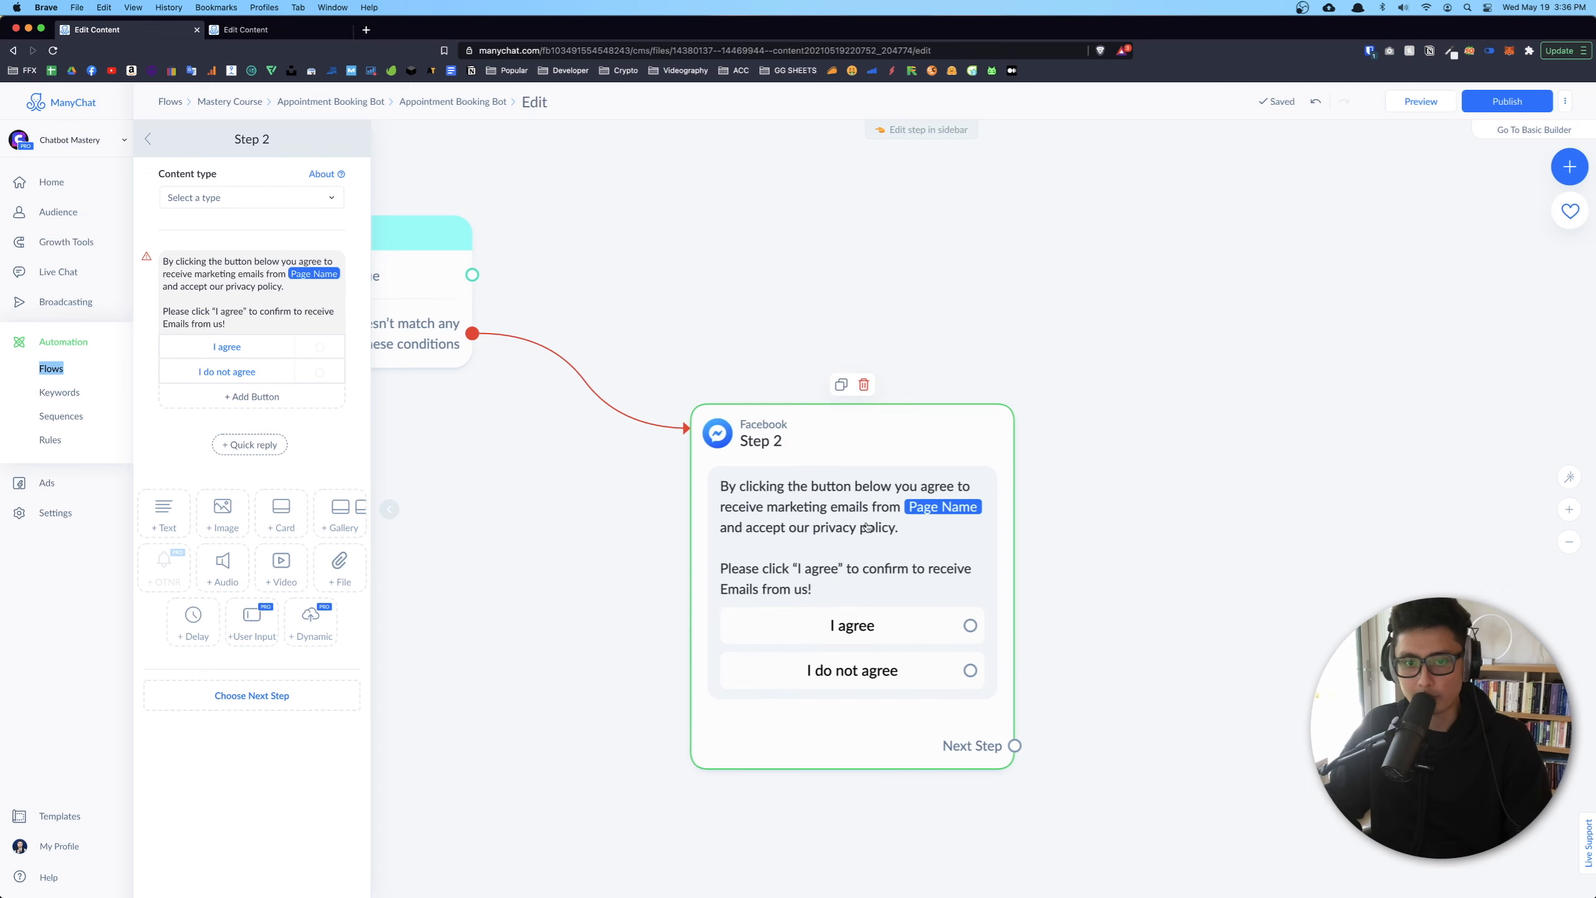
left_click(809, 513)
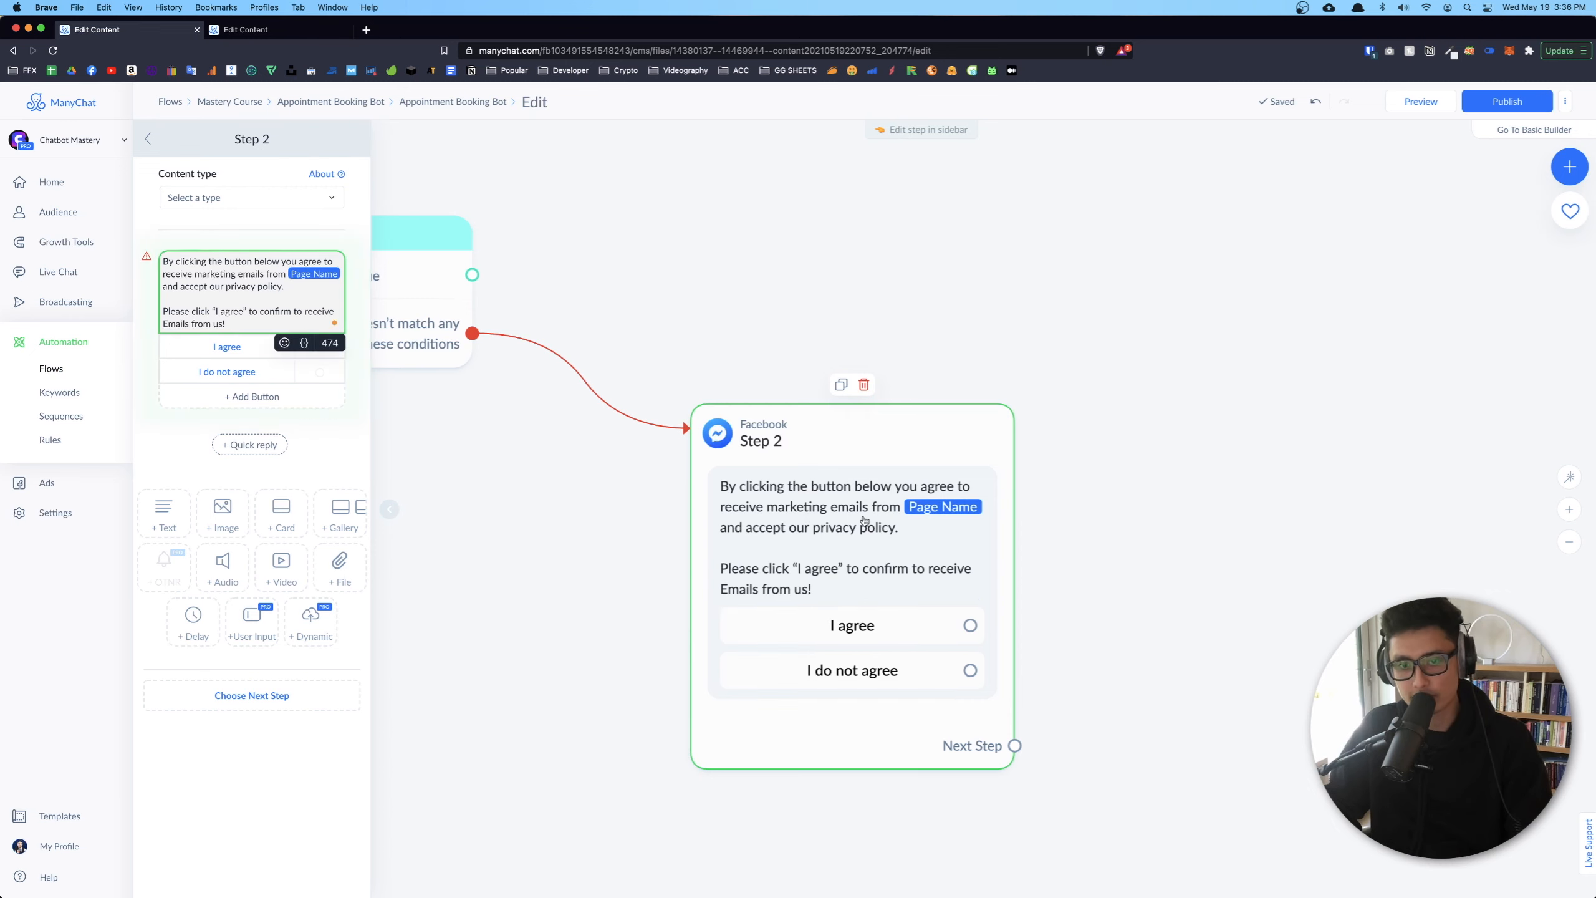
double_click(202, 275)
key("BackSpace")
type("appointment related")
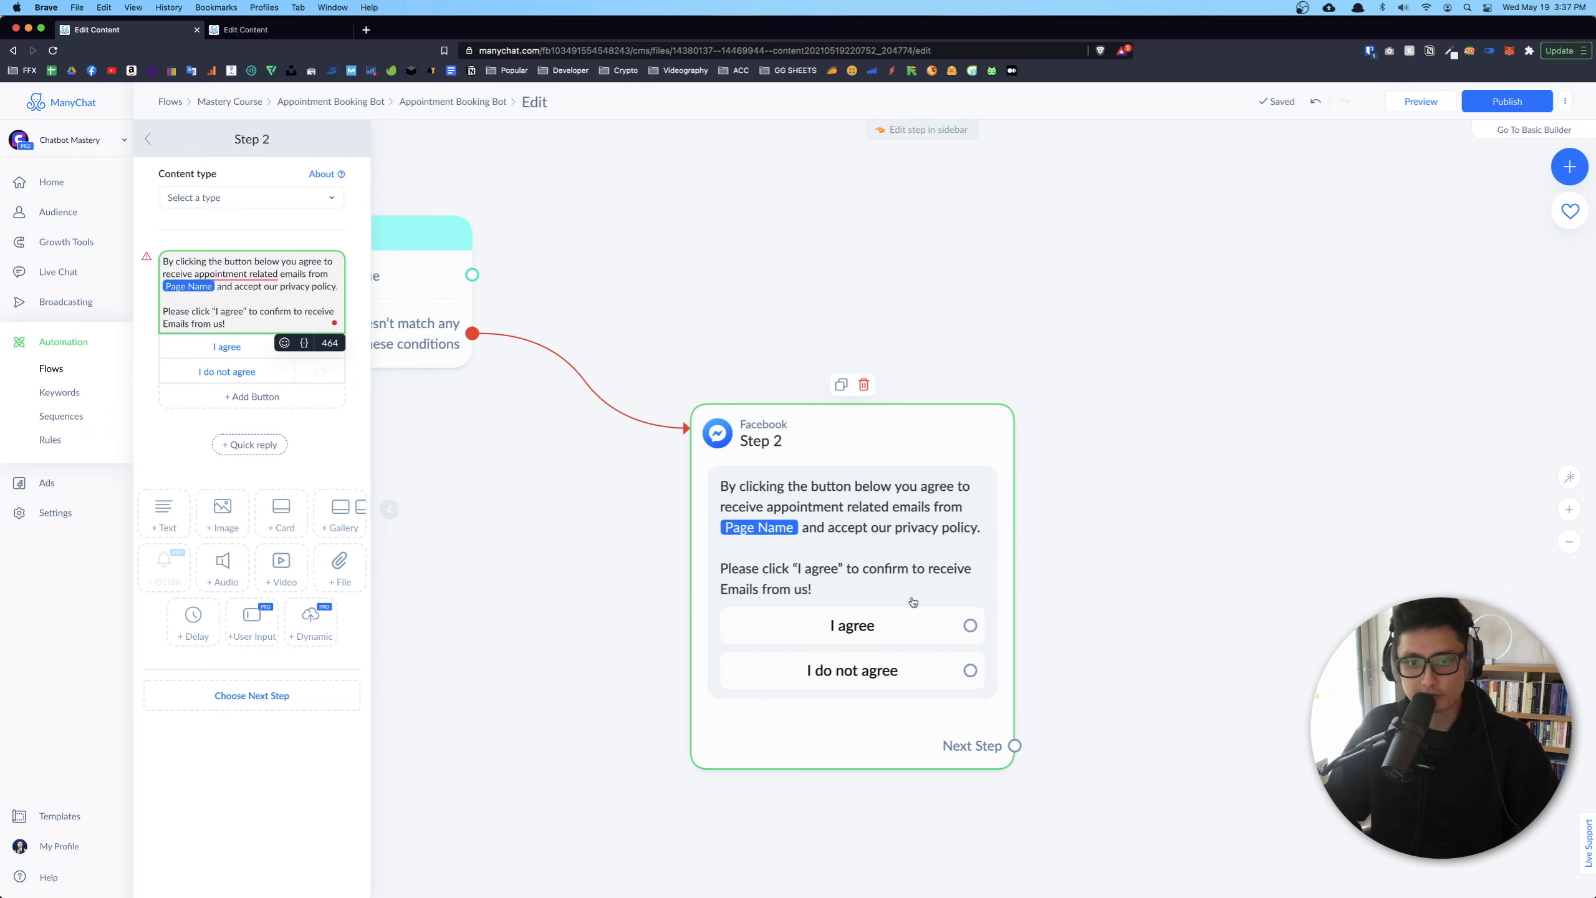
left_click(1227, 592)
left_click(1227, 591)
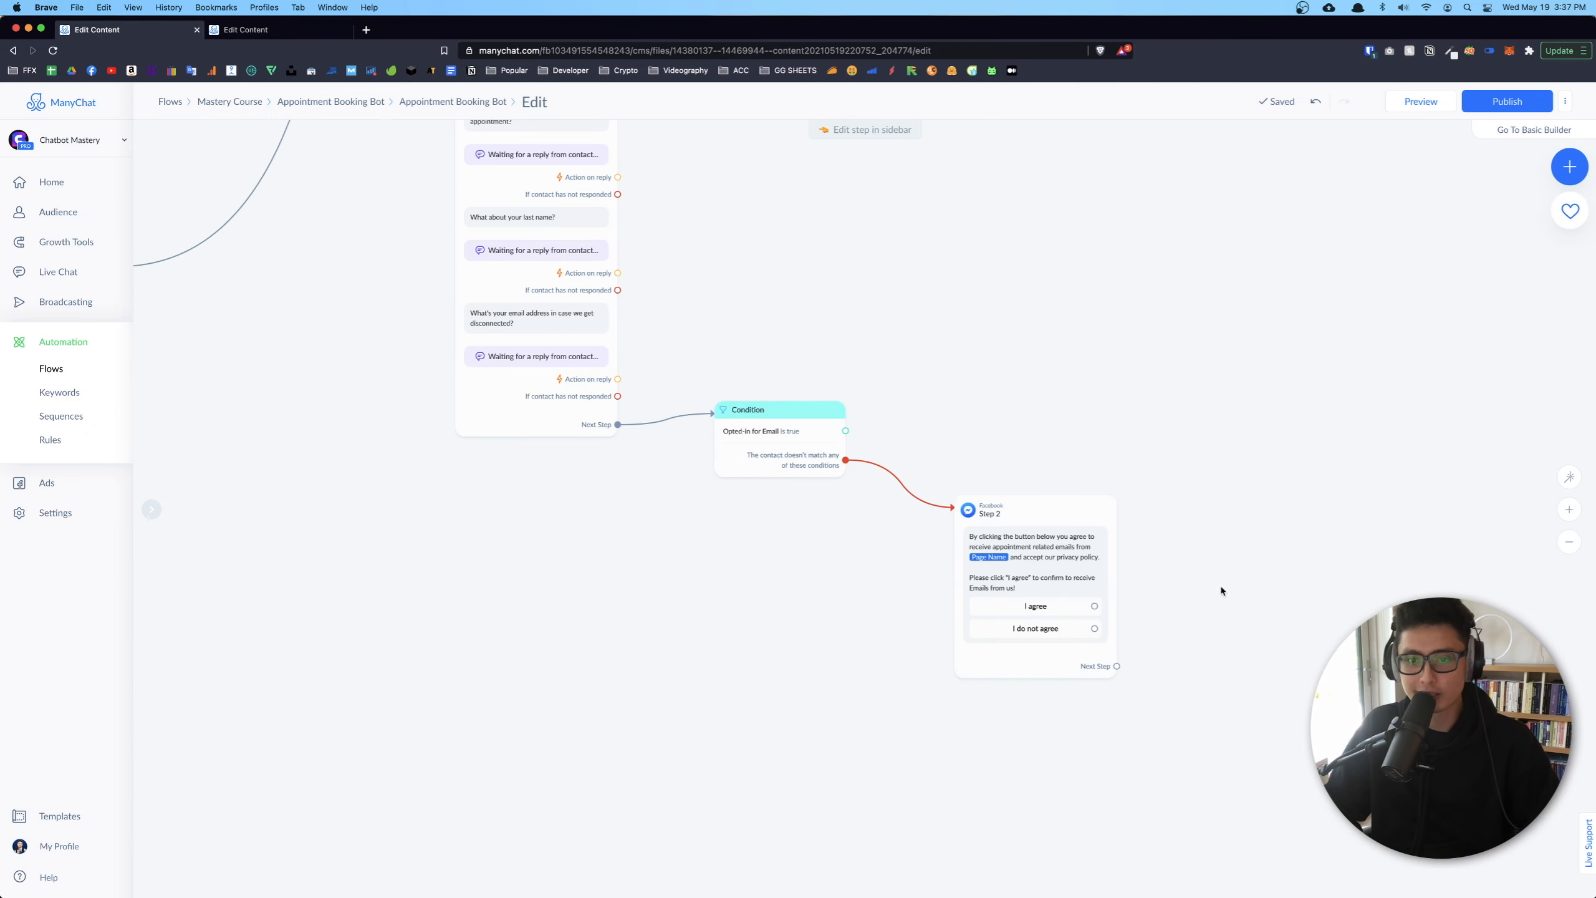
Link "I do not agree" to a new Facebook message: "Unfortunately, I won't be able to book you in unless you agree to the terms and conditions."
scroll(1258, 542, "right", 4)
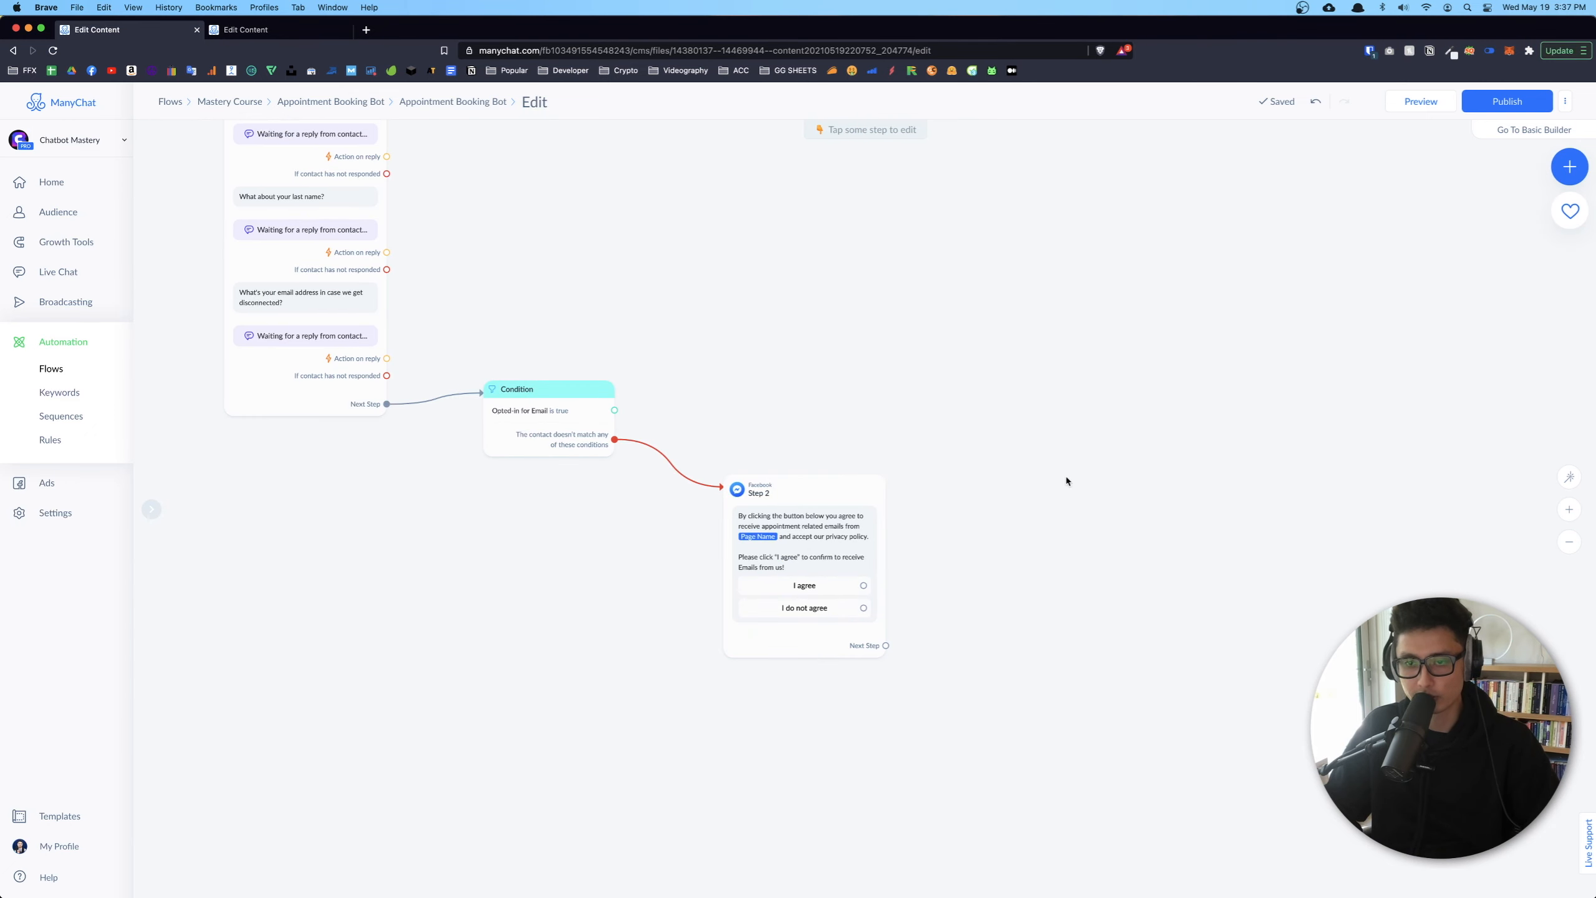
scroll(1183, 308, "left", 3)
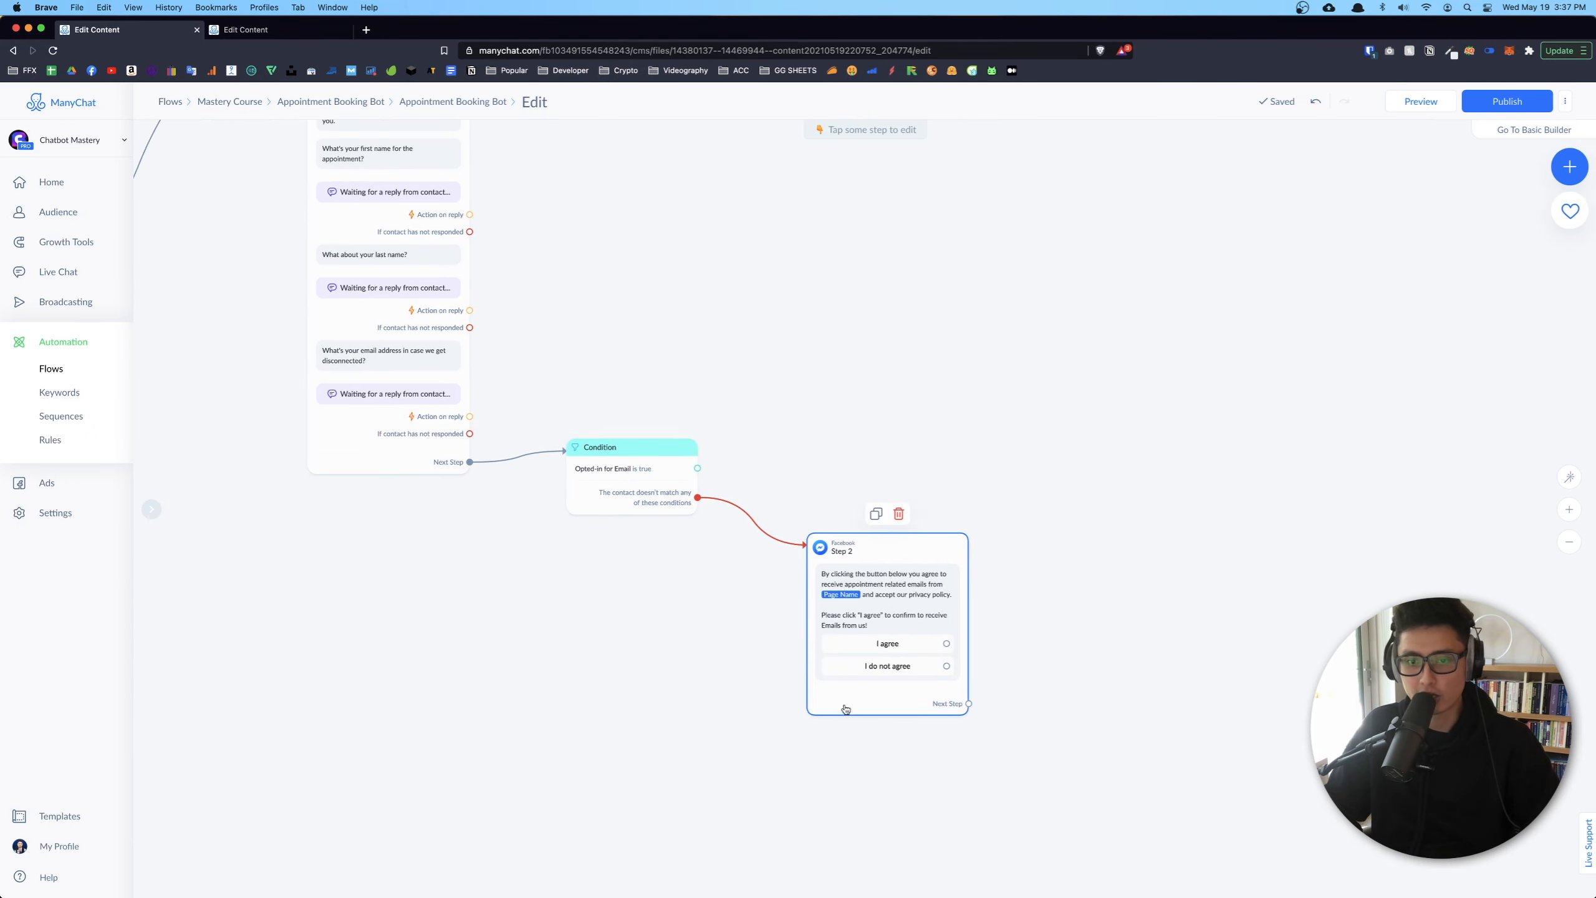
left_click_drag(947, 666, 1082, 751)
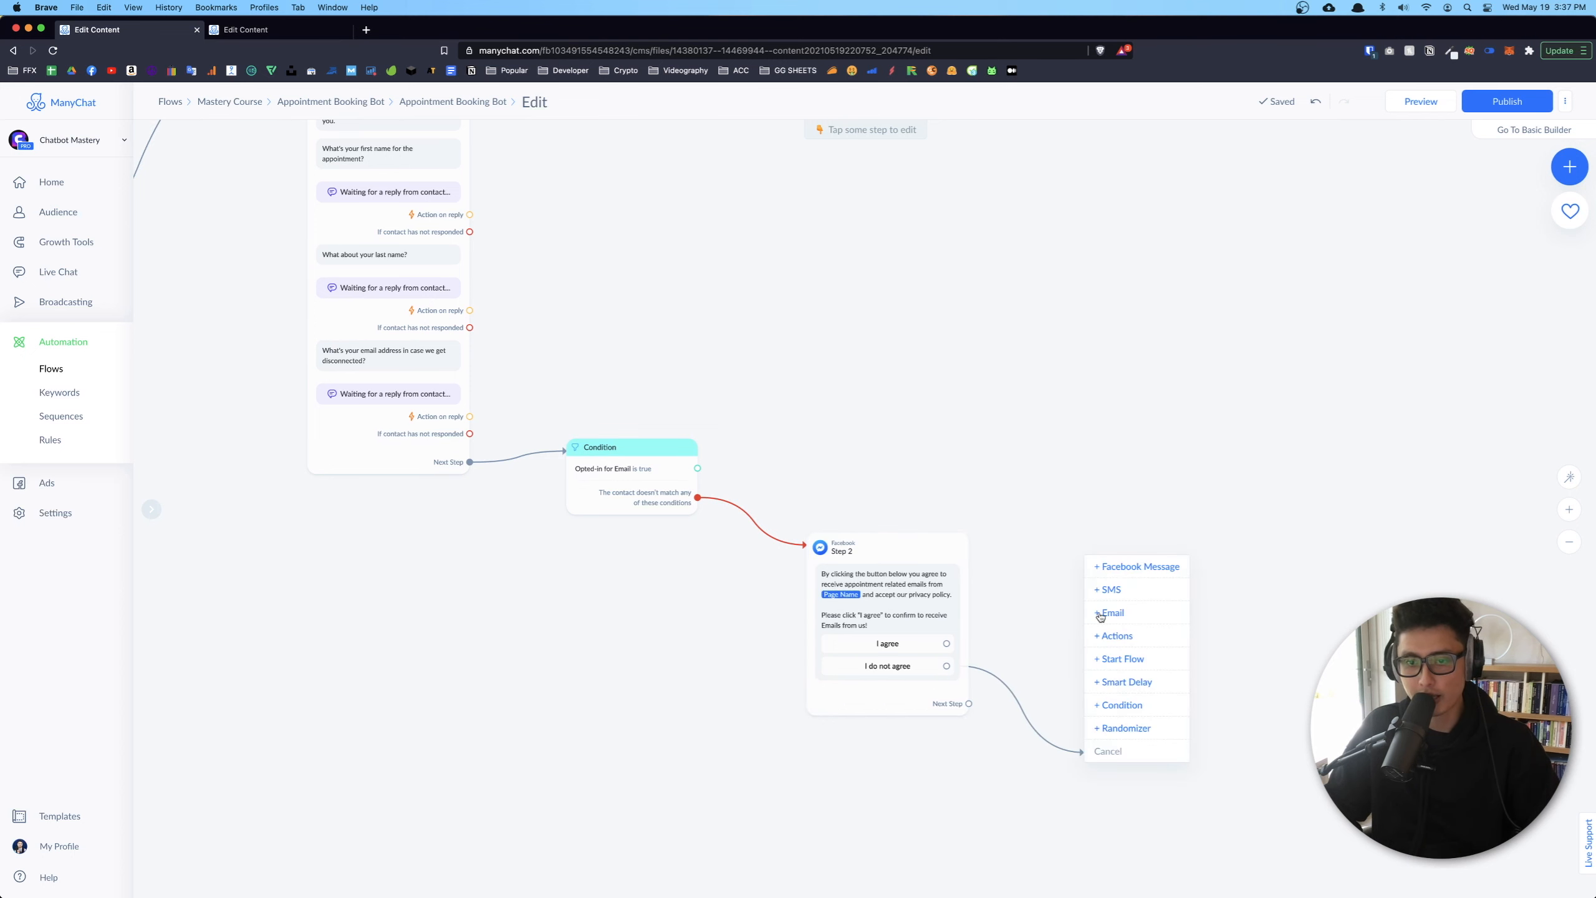
left_click(1125, 567)
type("Unfortunately, I won't be able to book you in unless you agree to the terms and conditions.")
Add the quick replies "I changed my mind." and "Live Chat" to Send Message #10 and remove its empty image block
scroll(1169, 484, "down", 4)
scroll(1169, 485, "right", 4)
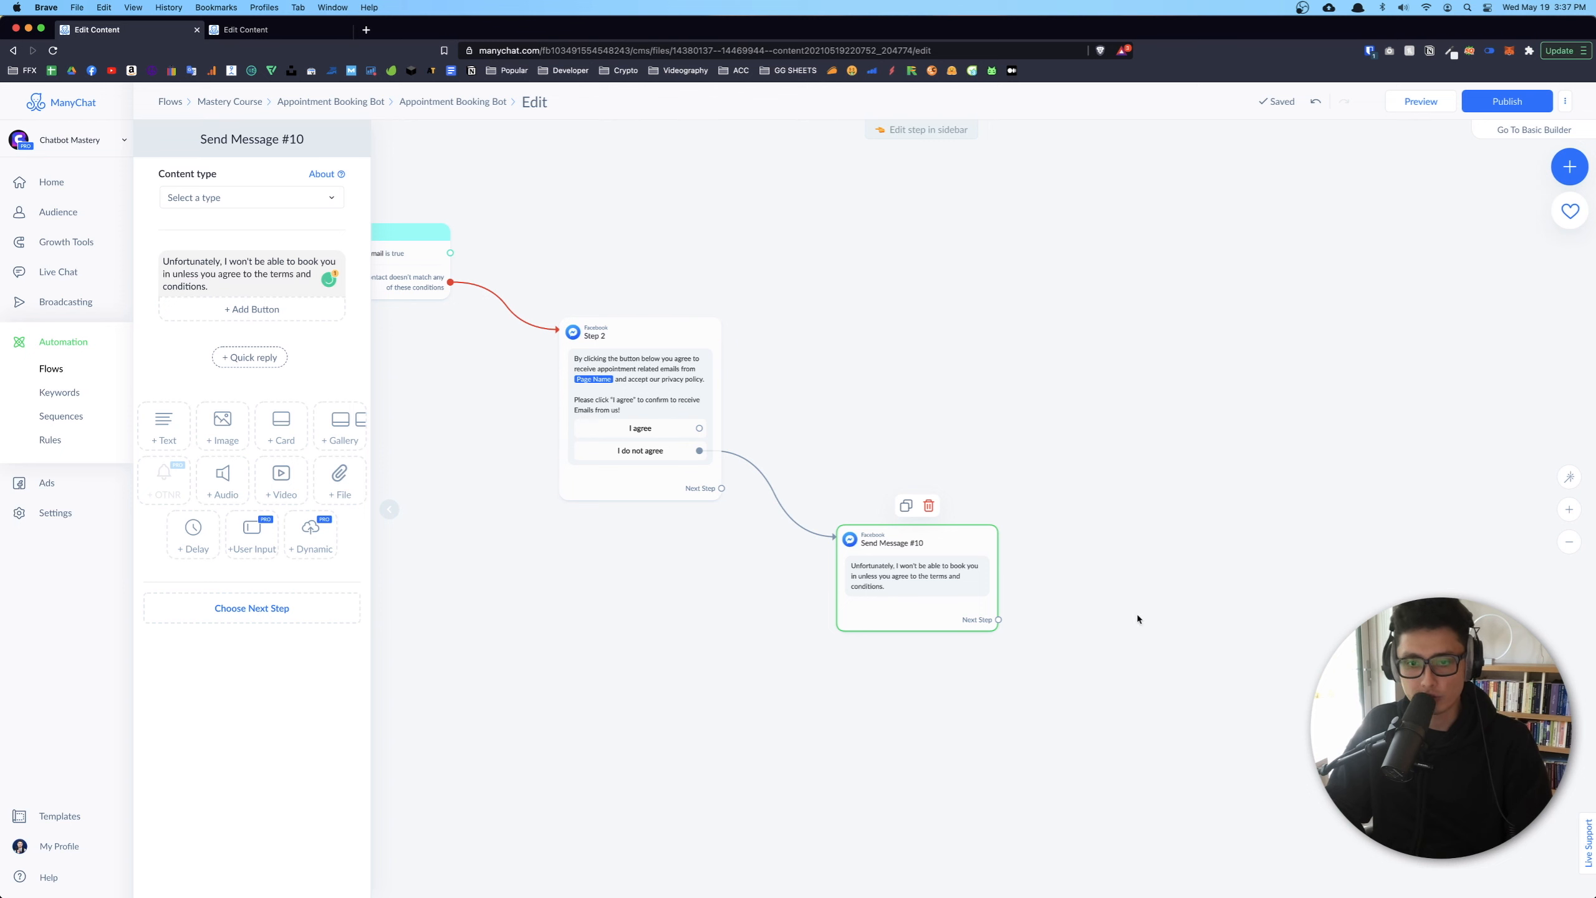
left_click(932, 586)
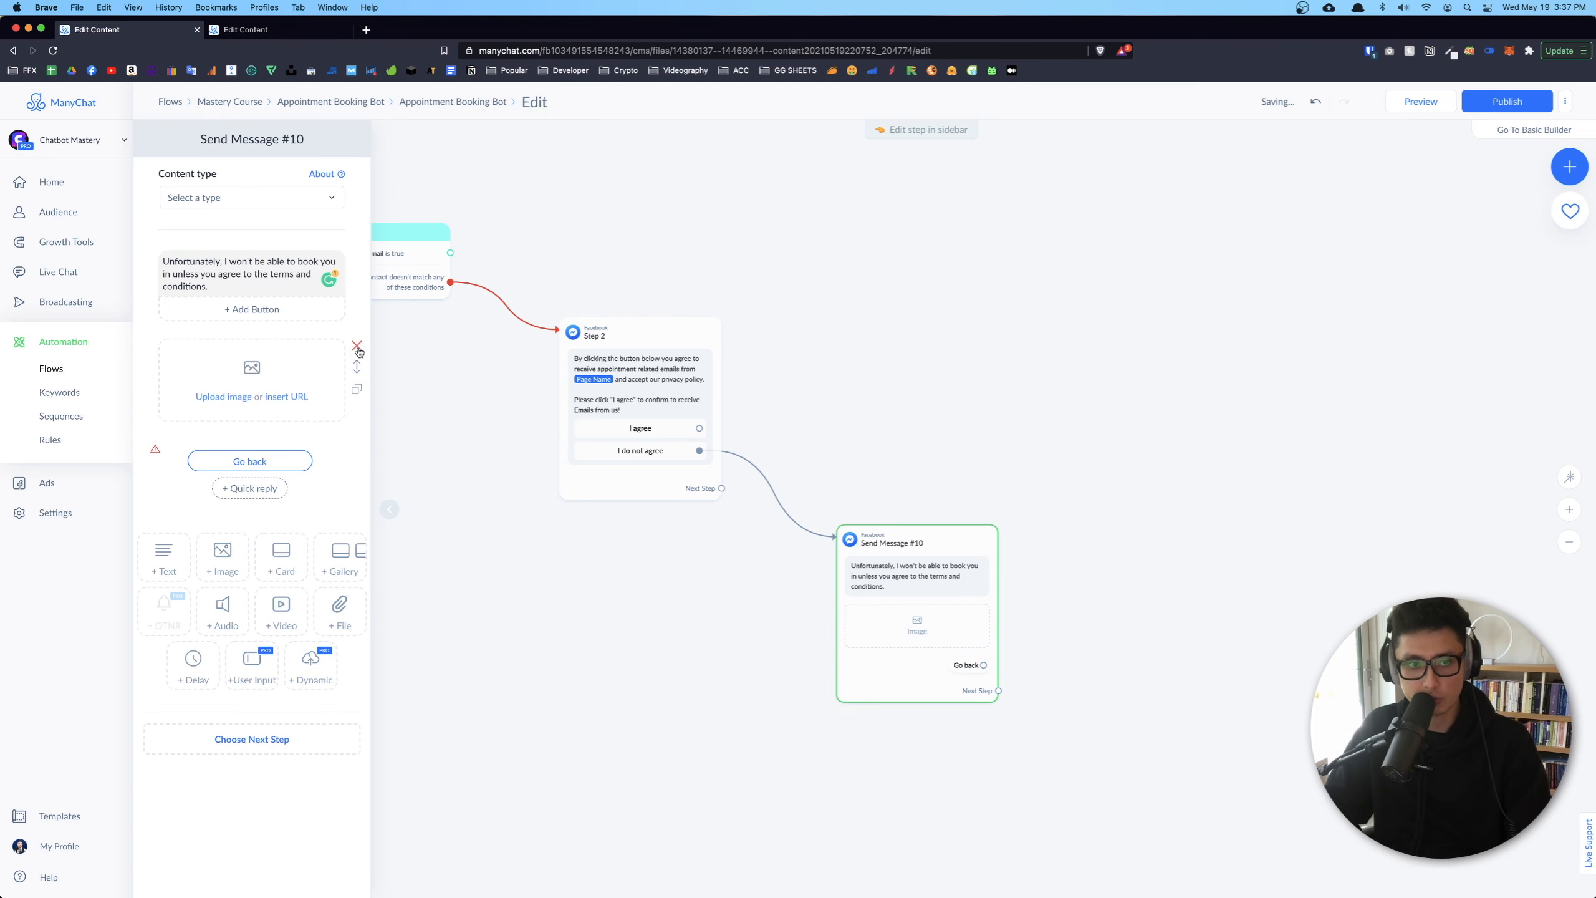
left_click(360, 353)
left_click(259, 383)
type("Live Chat")
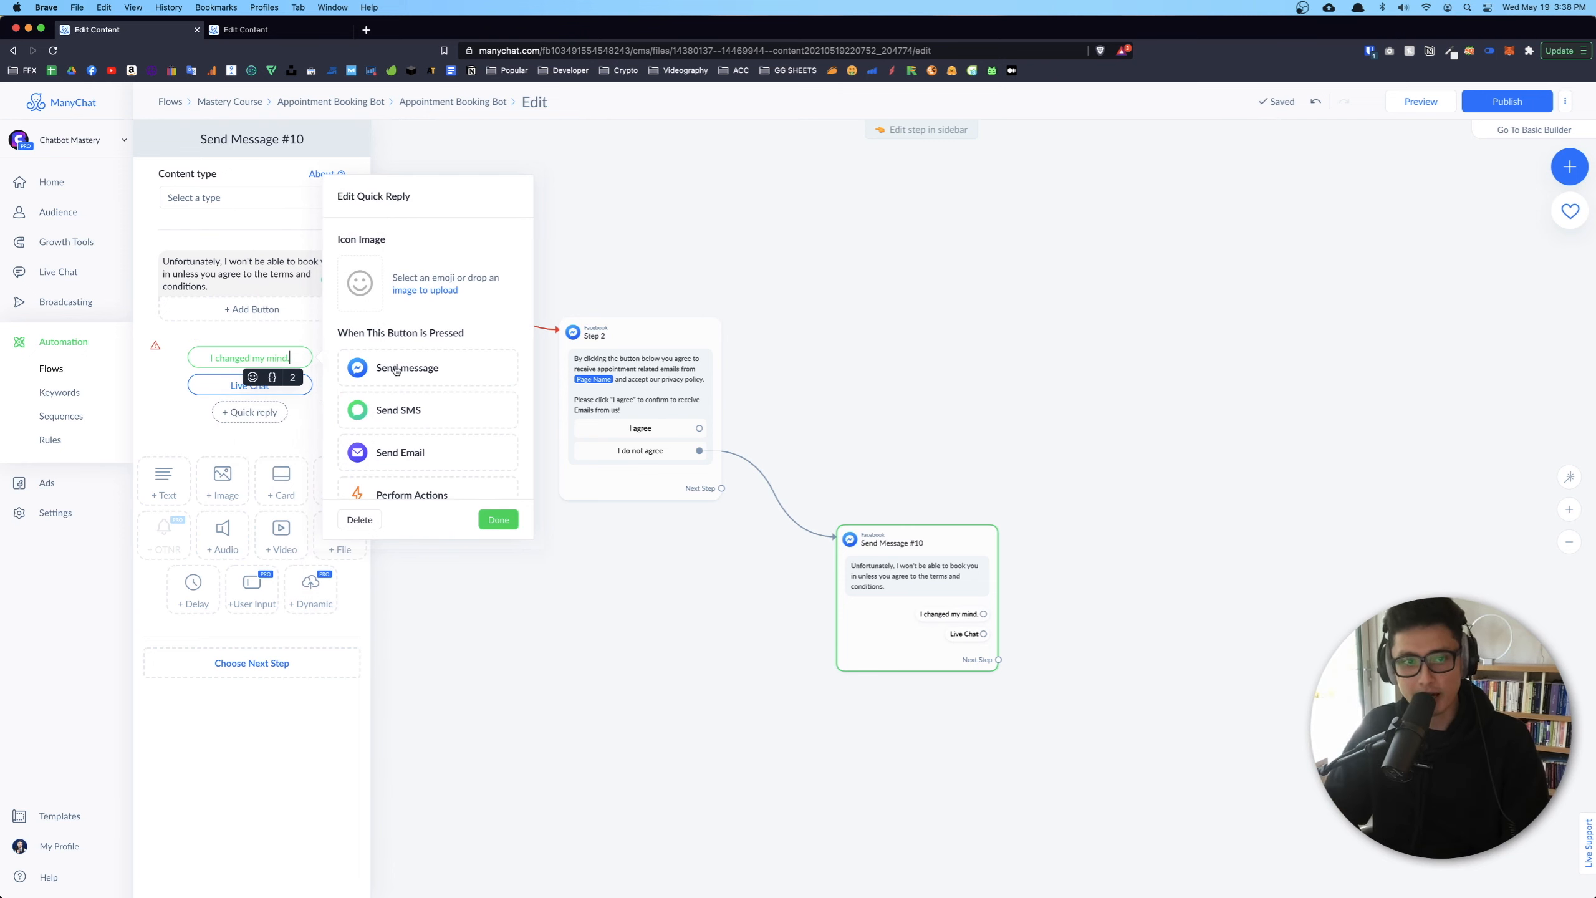
Delete the "Live Chat" quick reply from Send Message #10
left_click(968, 637)
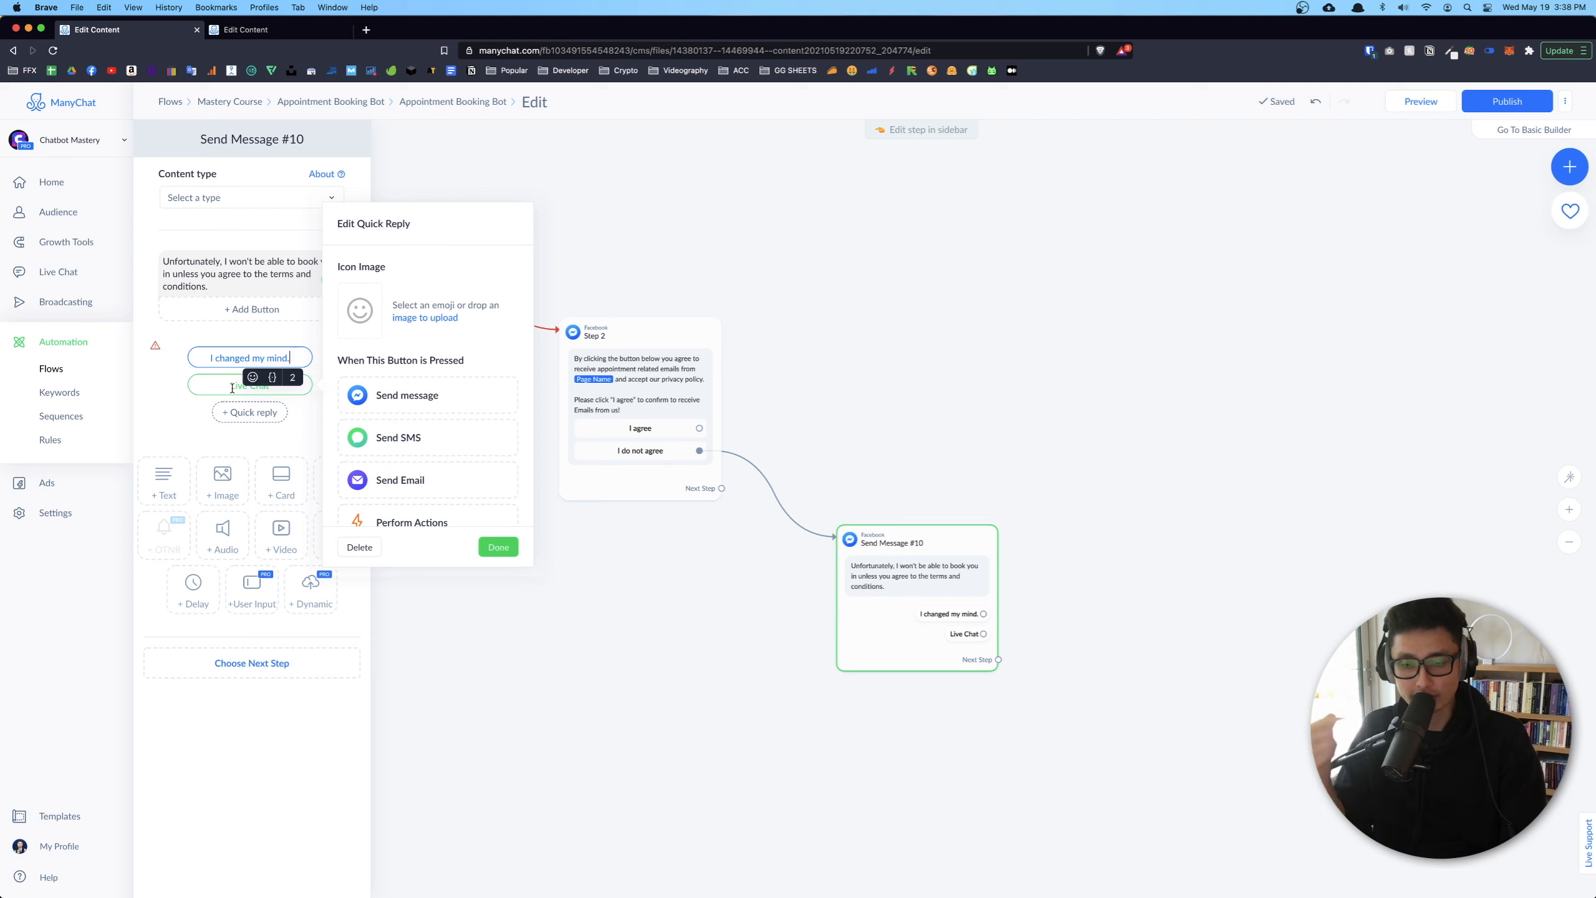
left_click(232, 386)
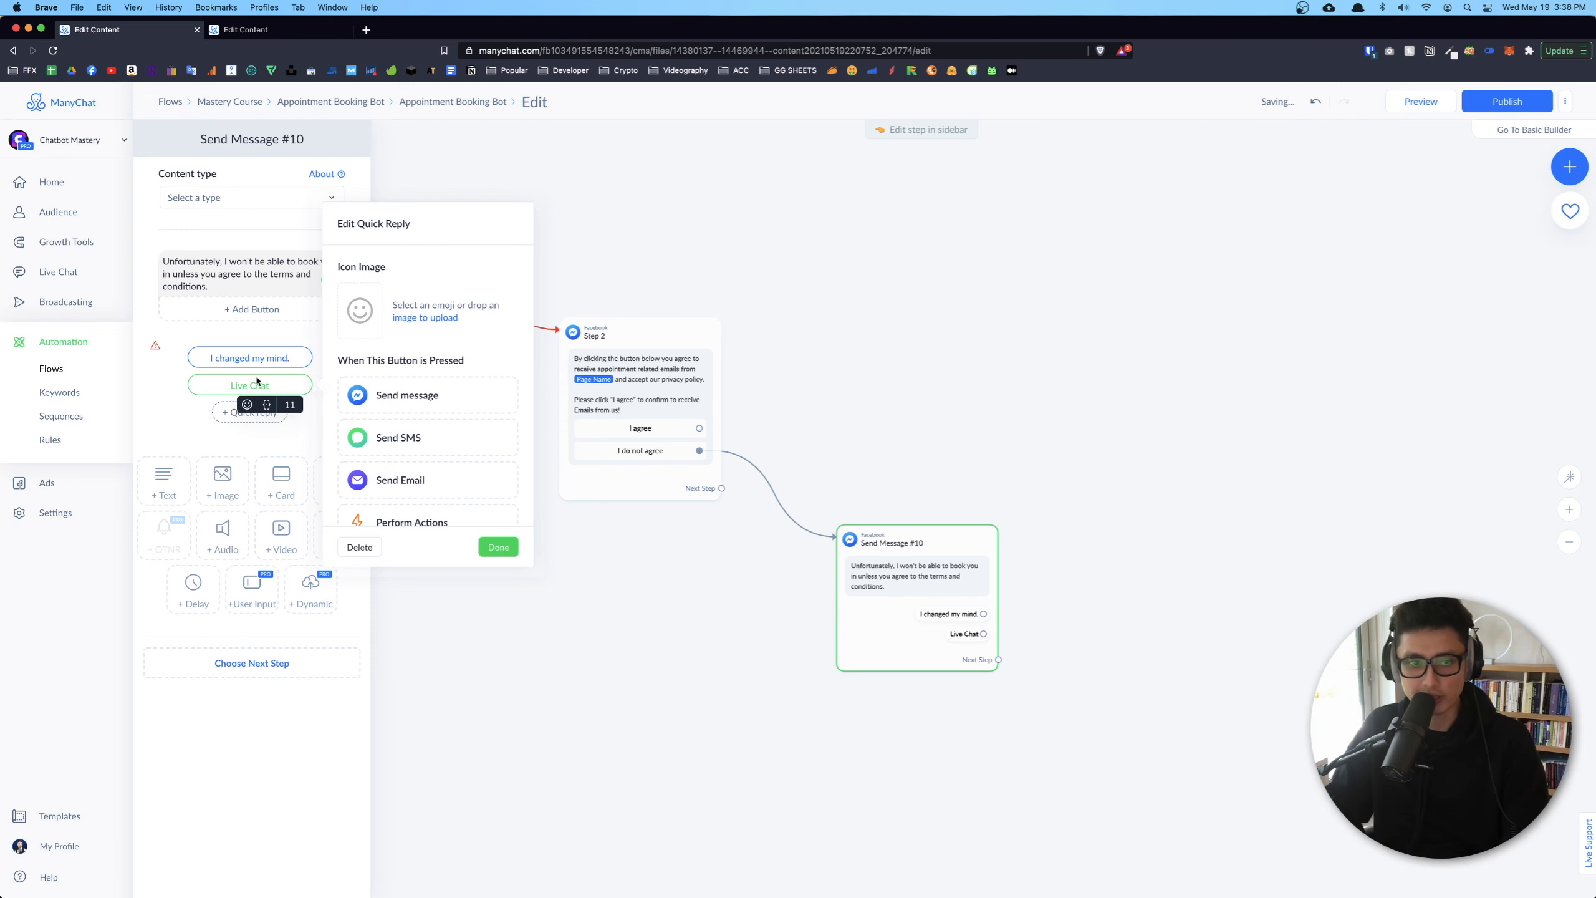
left_click(358, 546)
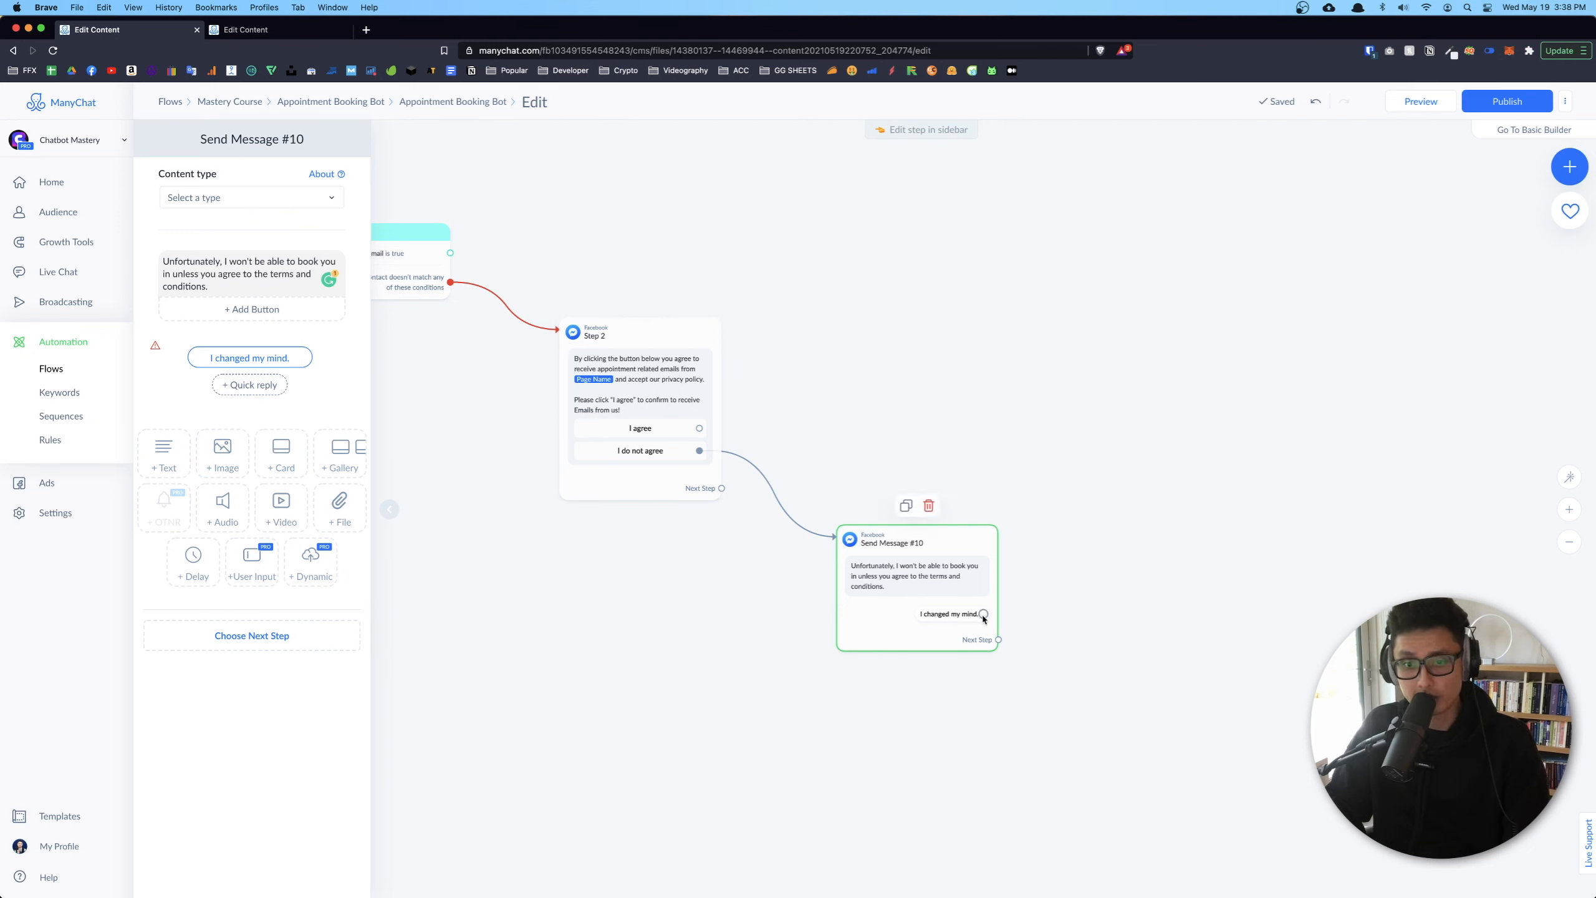
Link the "I changed my mind." quick reply back to Step 2 and move Send Message #10 below Step 2
left_click_drag(983, 618, 575, 372)
left_click_drag(943, 567, 673, 617)
left_click_drag(845, 505, 994, 676)
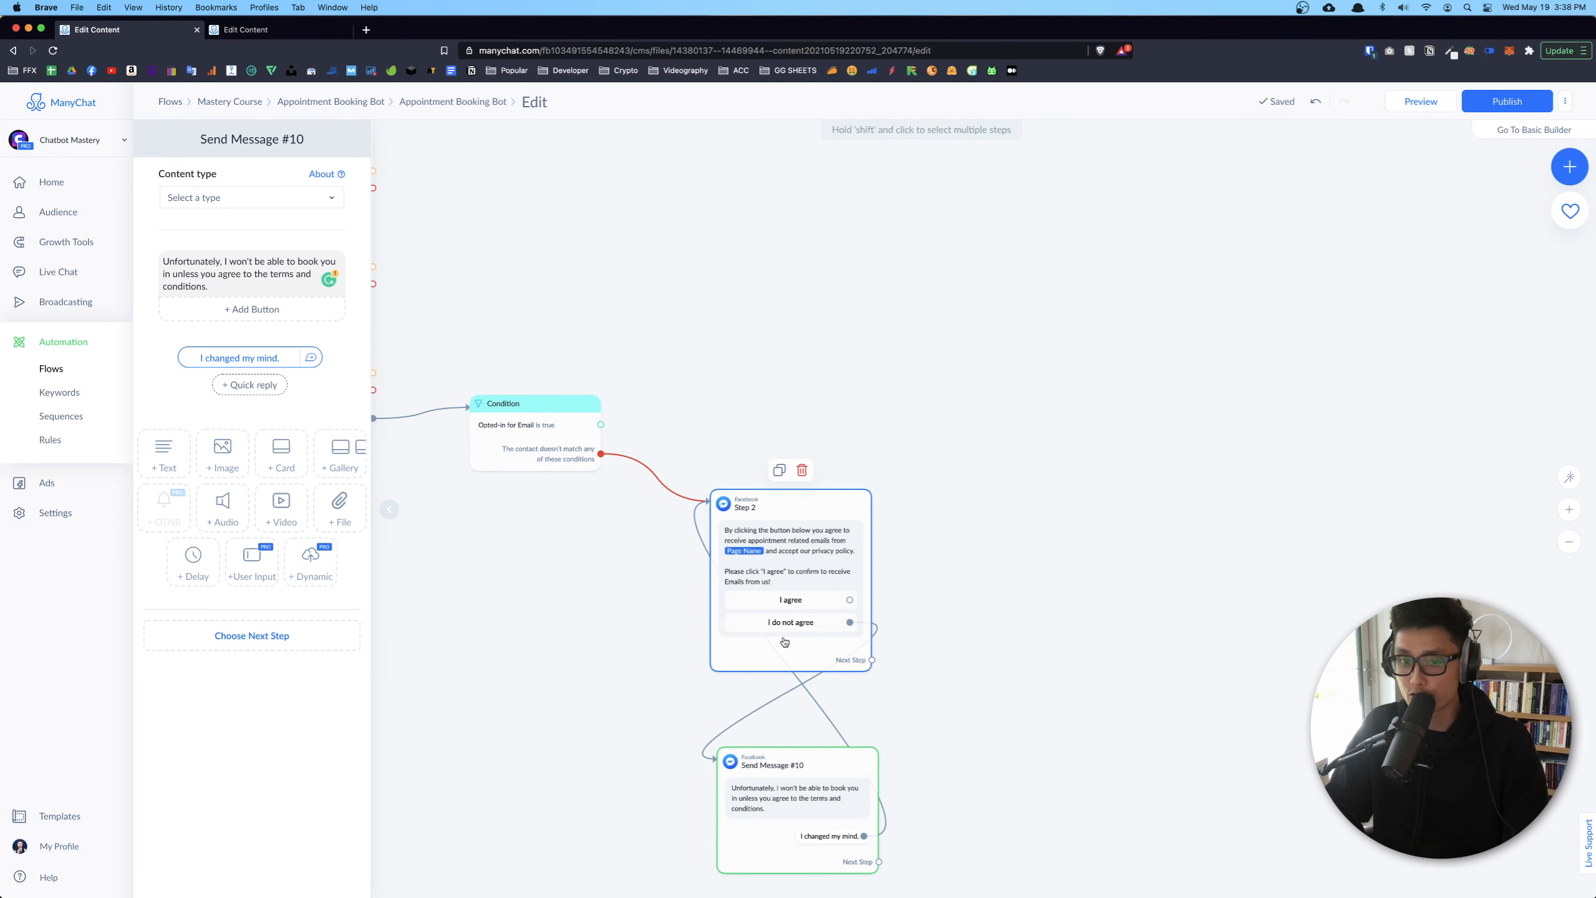
Add a user input to Send Message #8 after the email question, asking "What's the best phone number to reach you at?"
scroll(1008, 559, "down", 5)
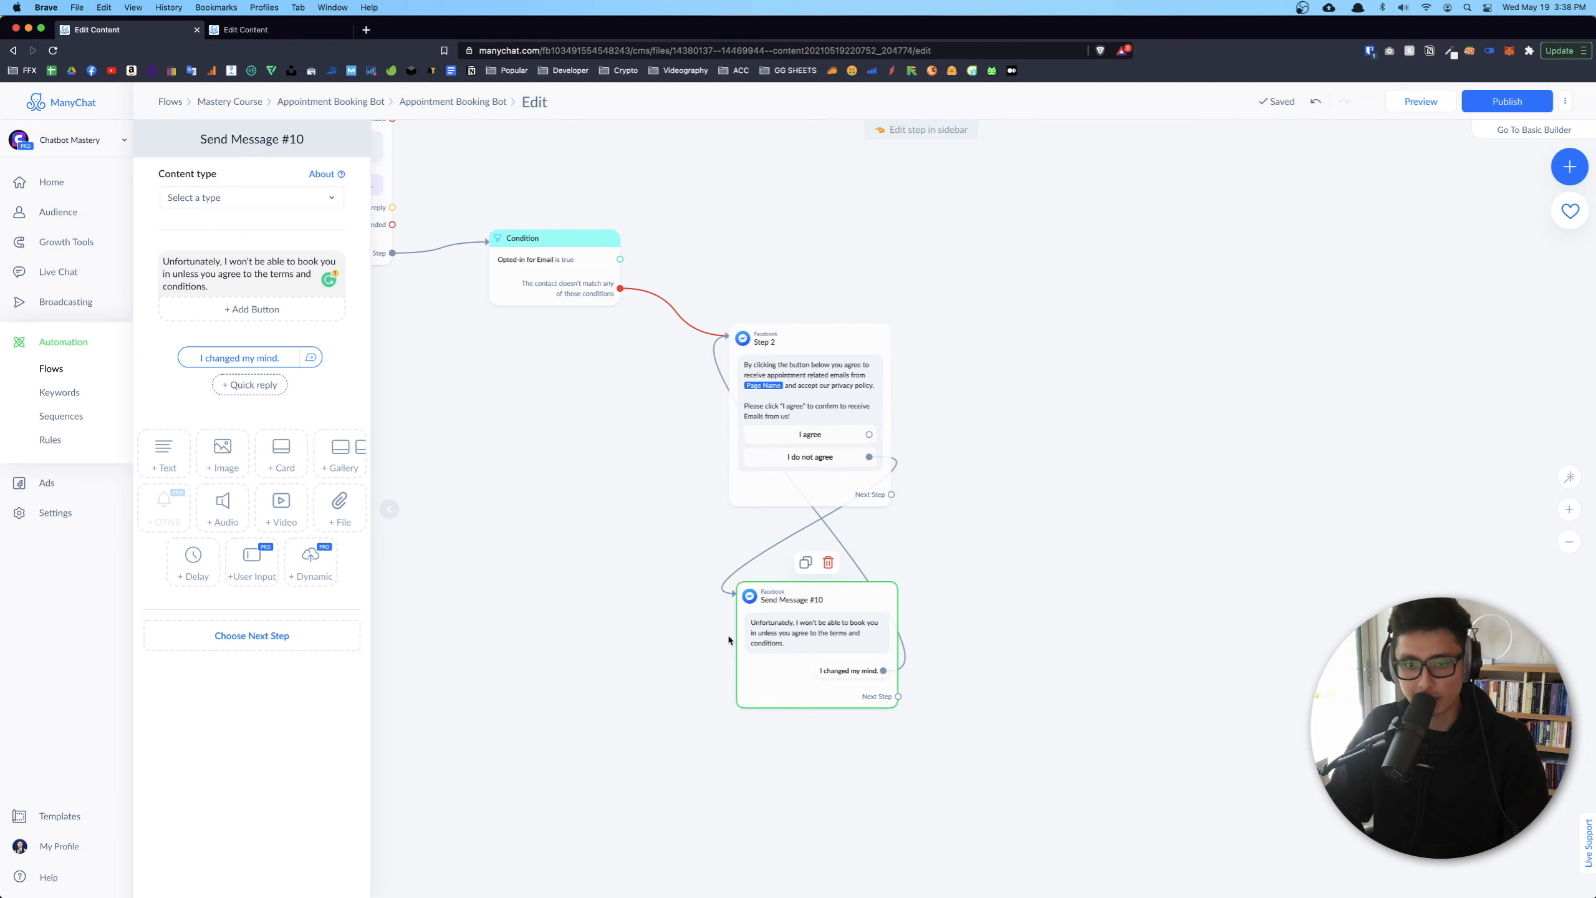
scroll(798, 641, "up", 5)
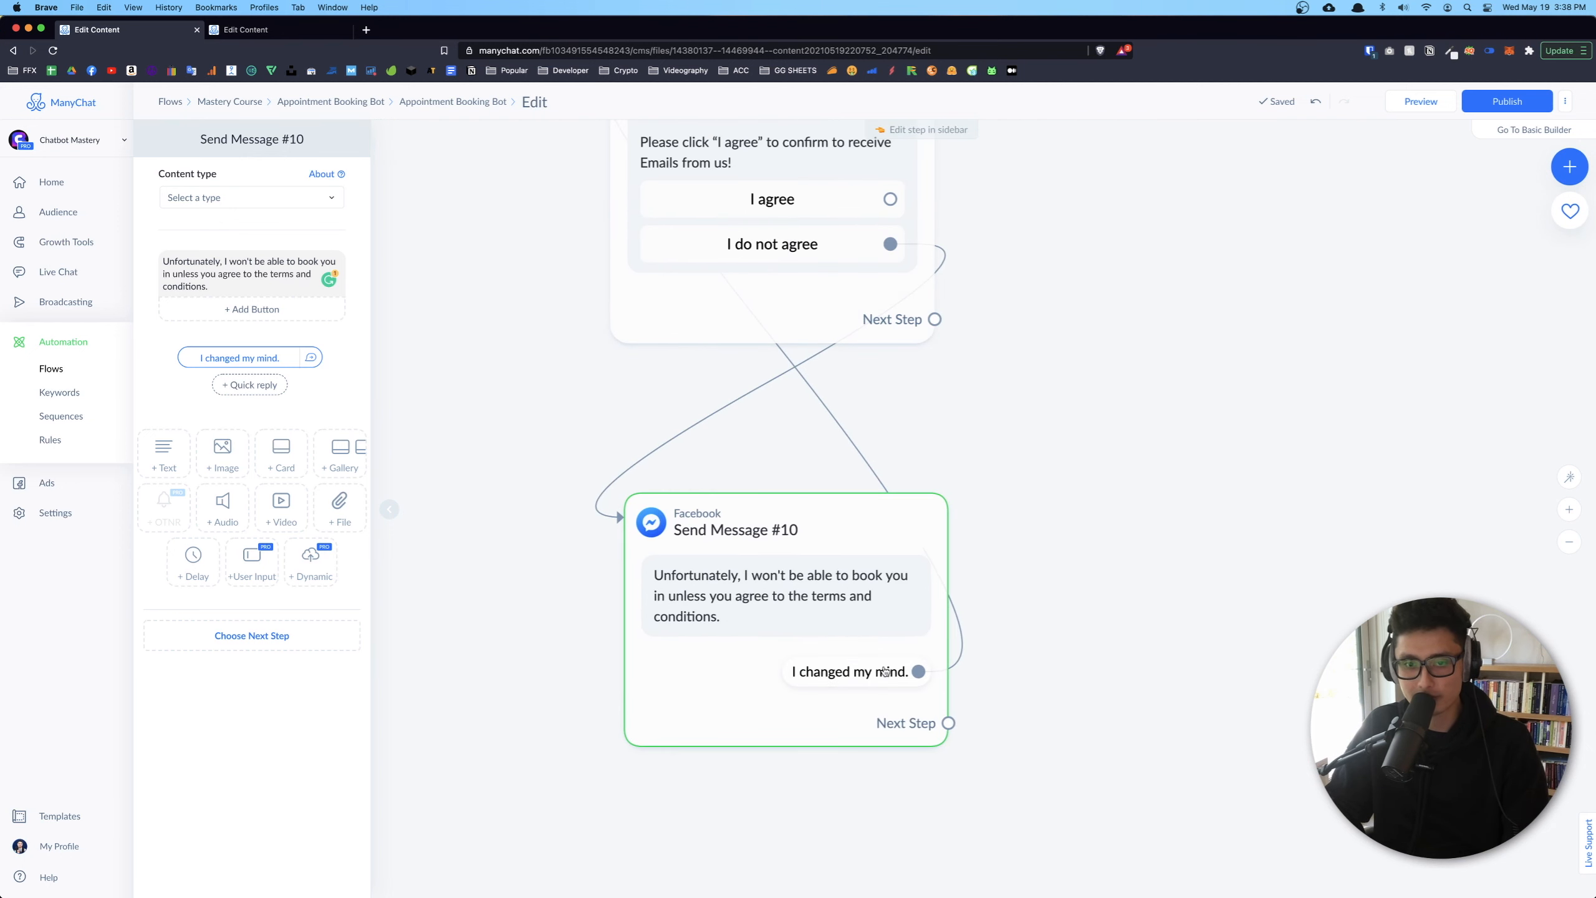
scroll(1088, 307, "up", 3)
scroll(943, 510, "down", 5)
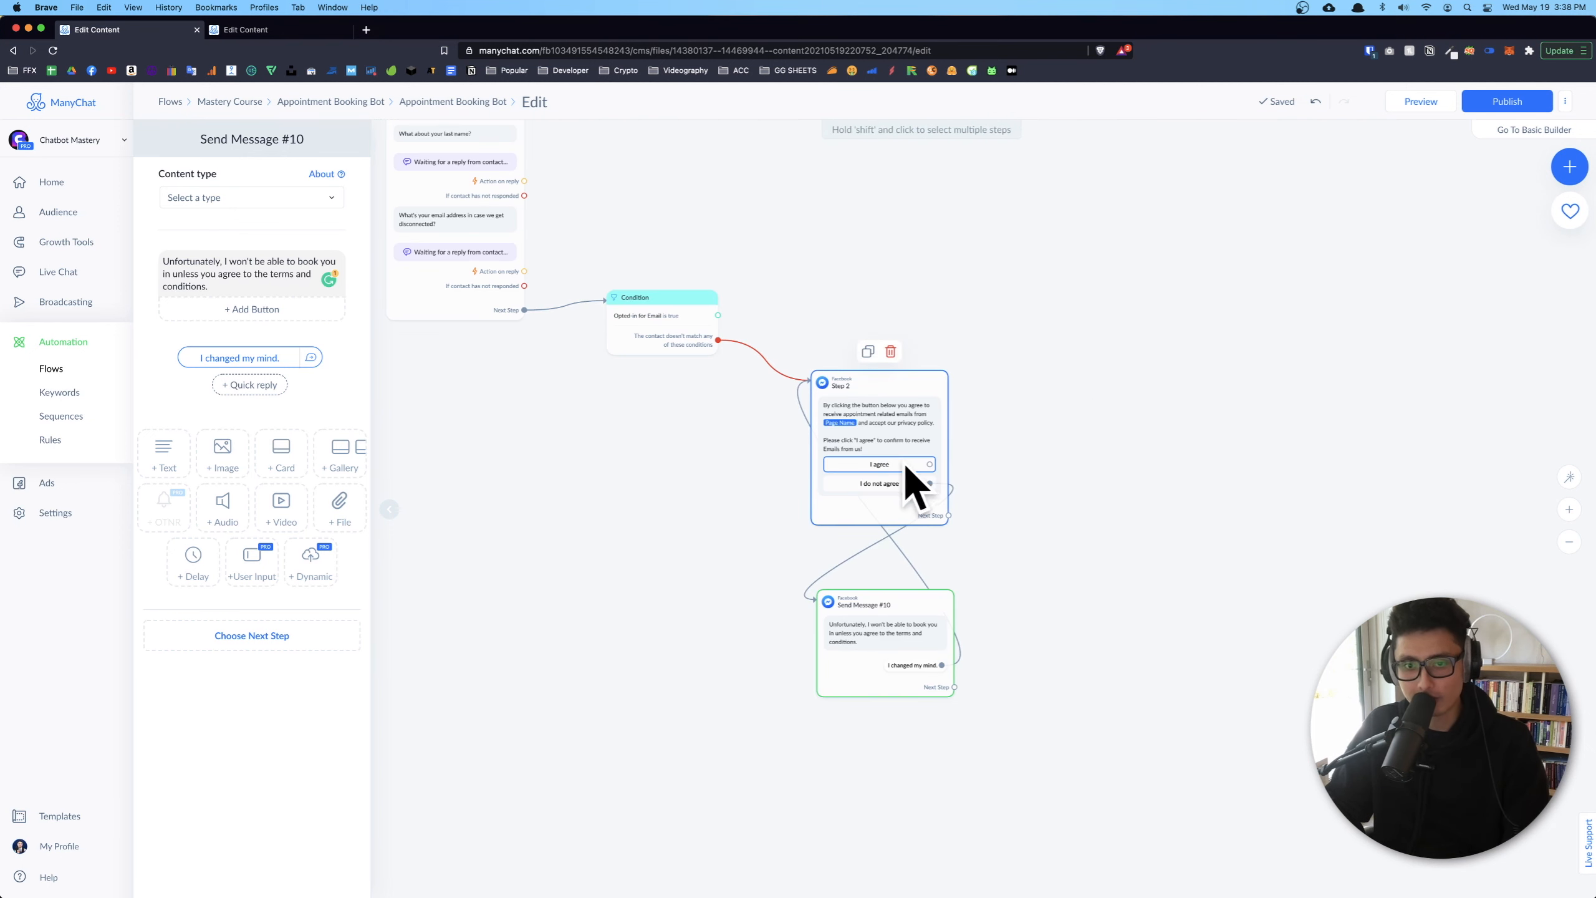
scroll(773, 635, "up", 3)
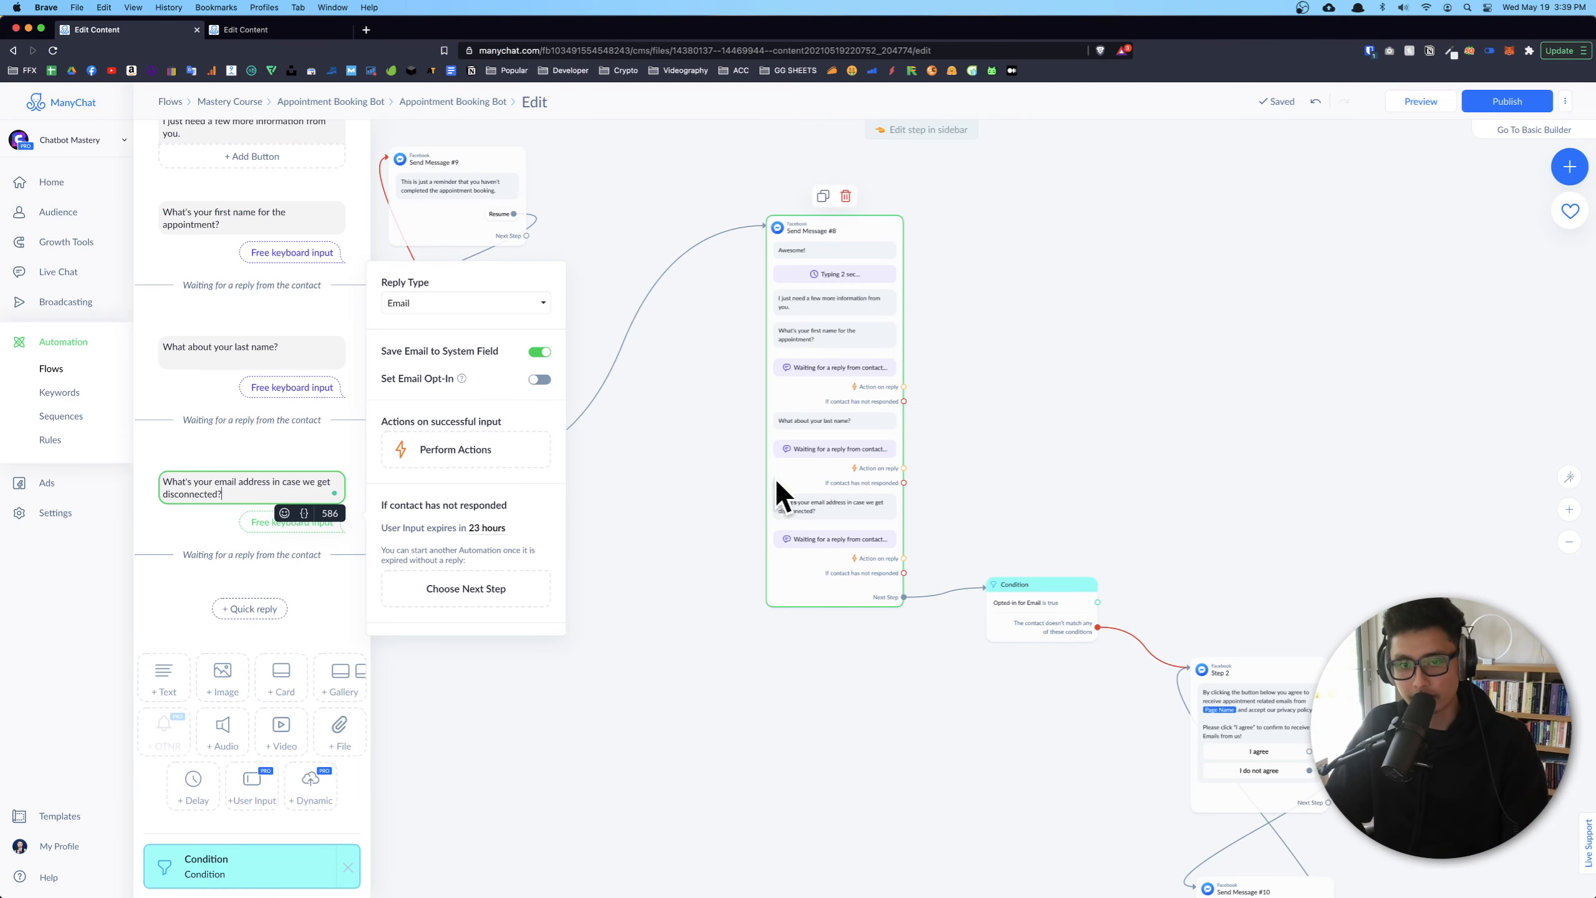
left_click(251, 785)
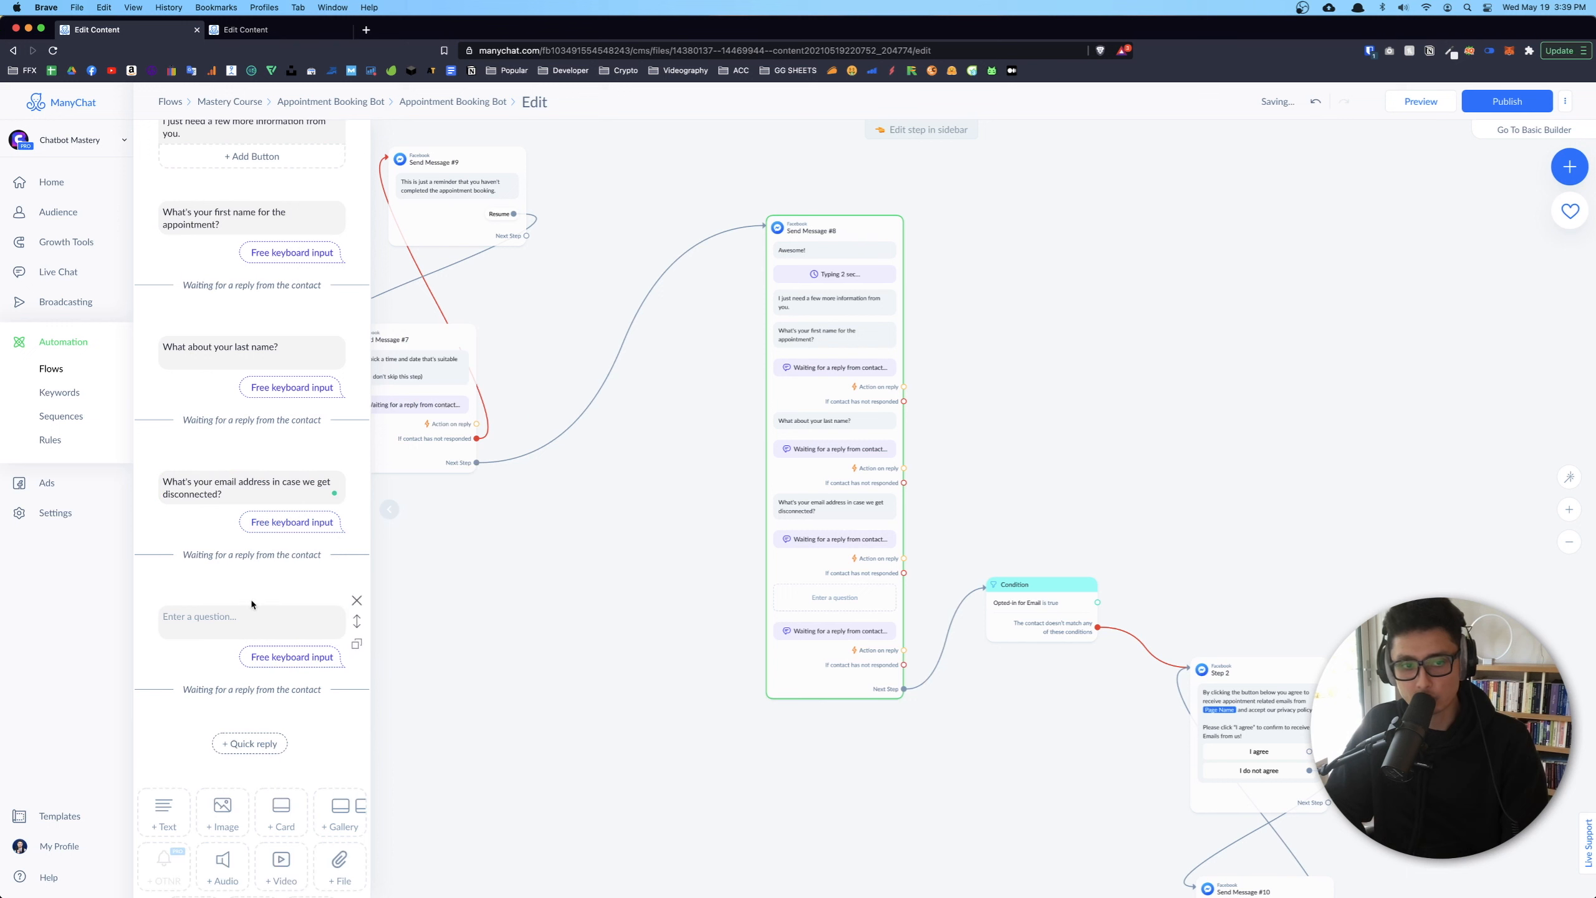
left_click(227, 619)
type("What's the best phone number to reach you at?")
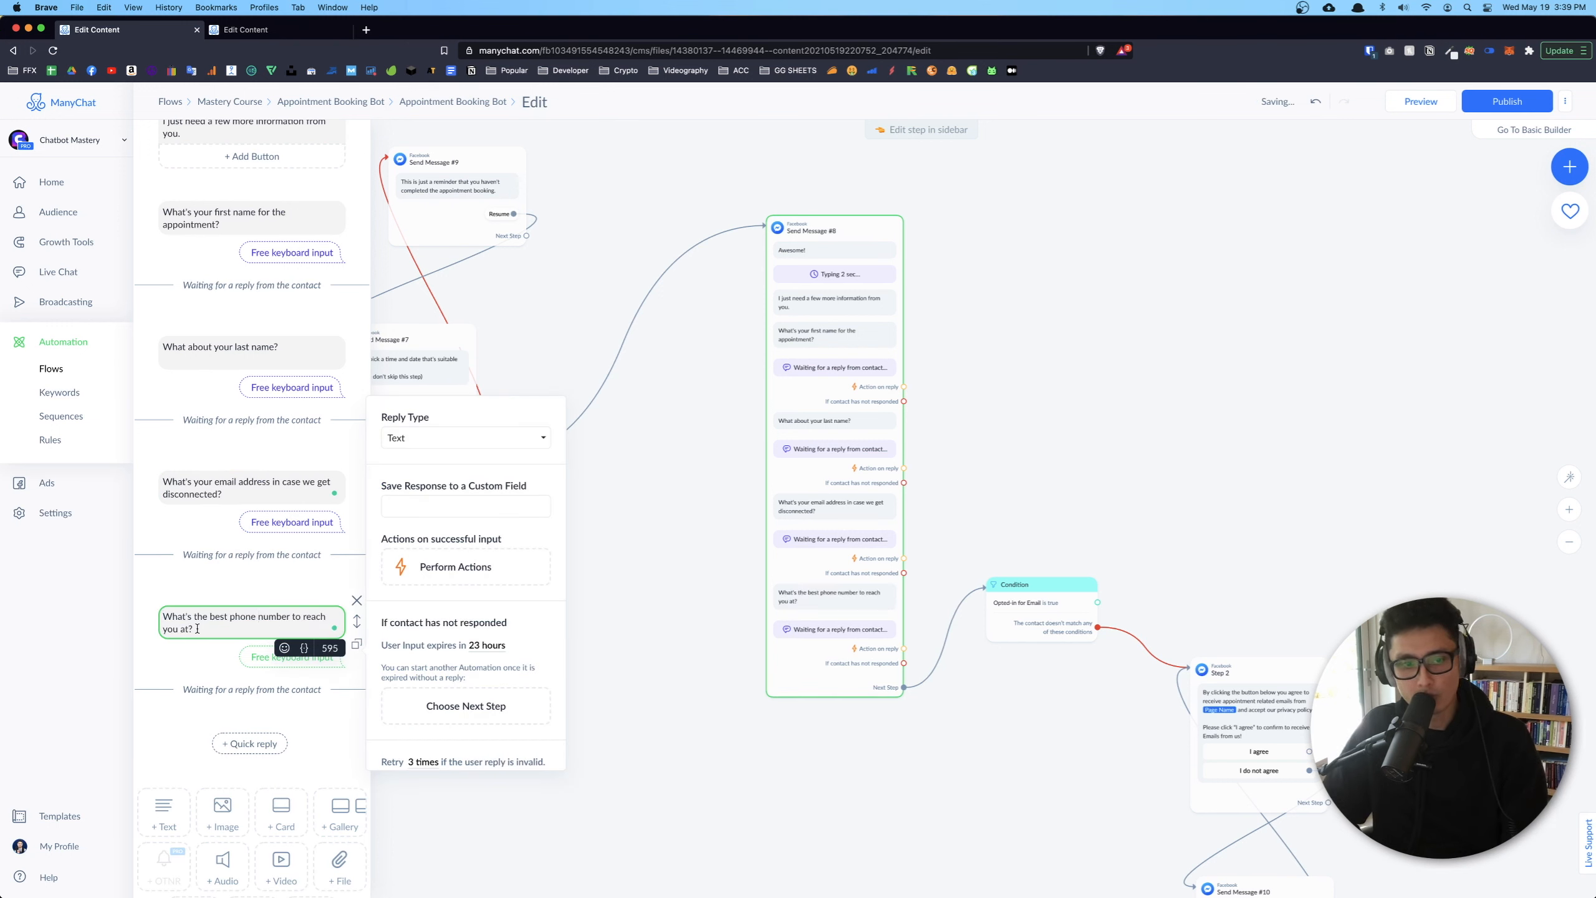
Set the phone number question's reply type to Phone and clear its "Skip" button text
left_click(421, 447)
left_click(402, 536)
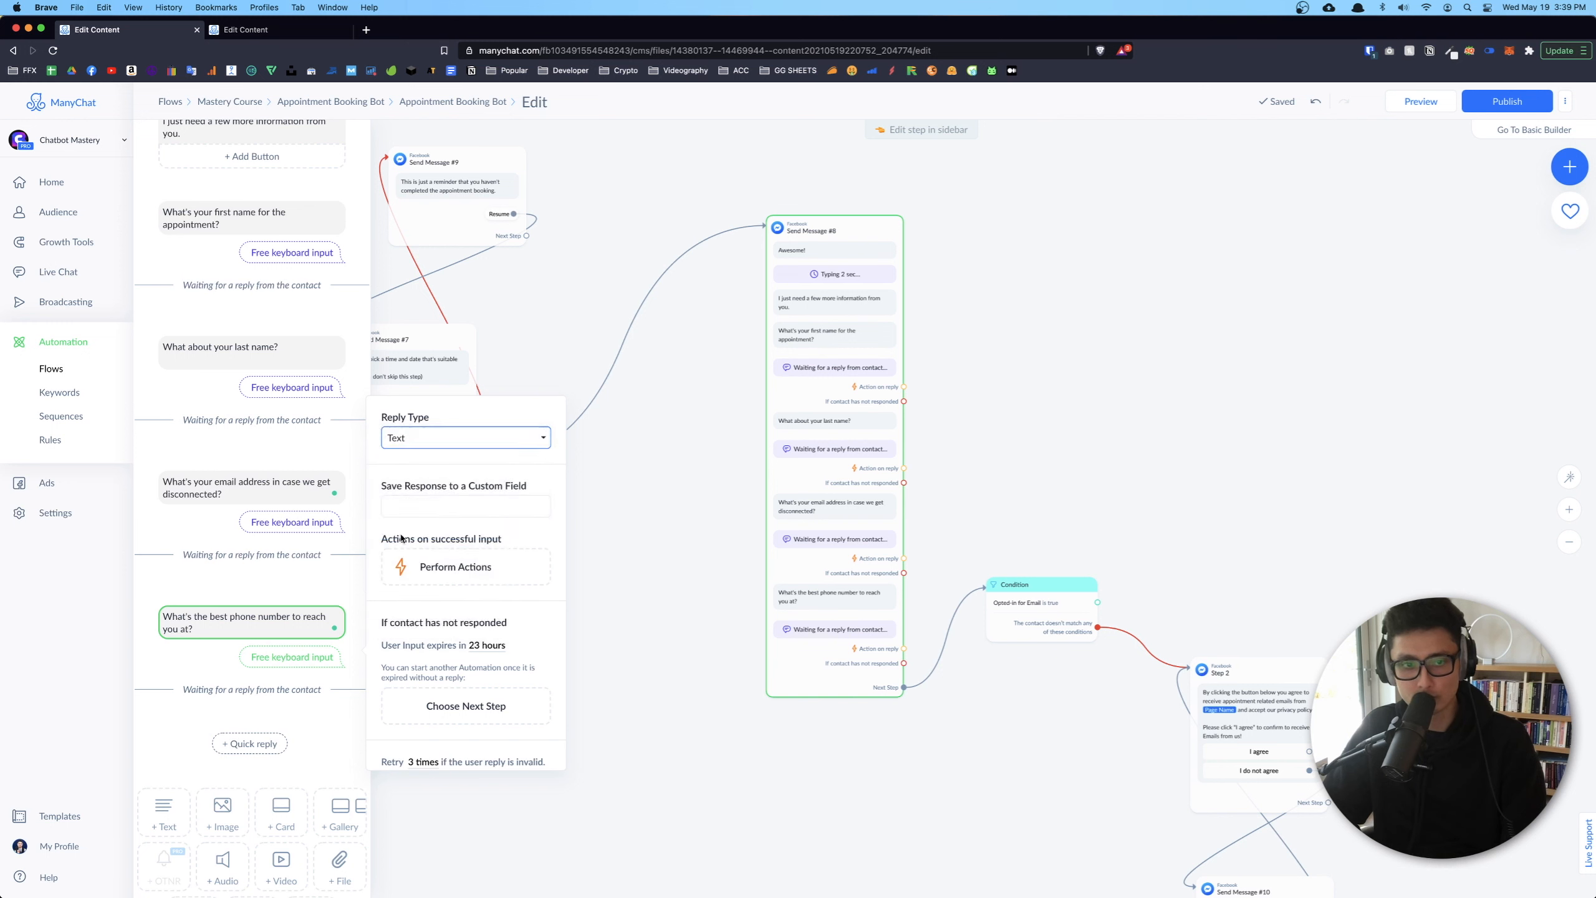
scroll(459, 684, "down", 3)
left_click(426, 707)
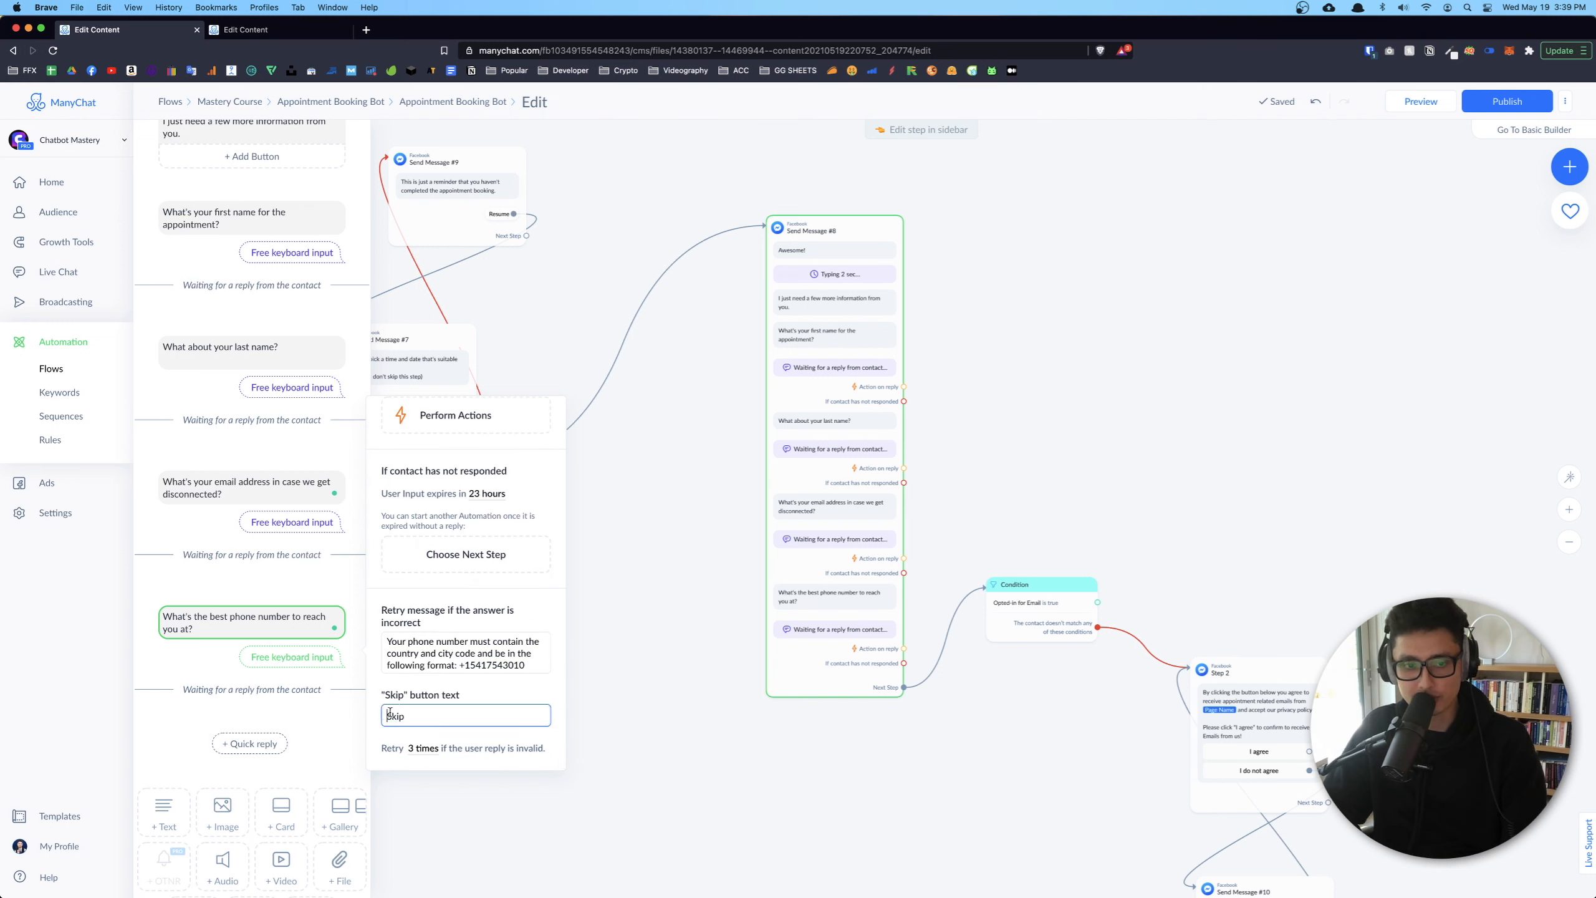
key("super+a")
key("BackSpace")
left_click(160, 700)
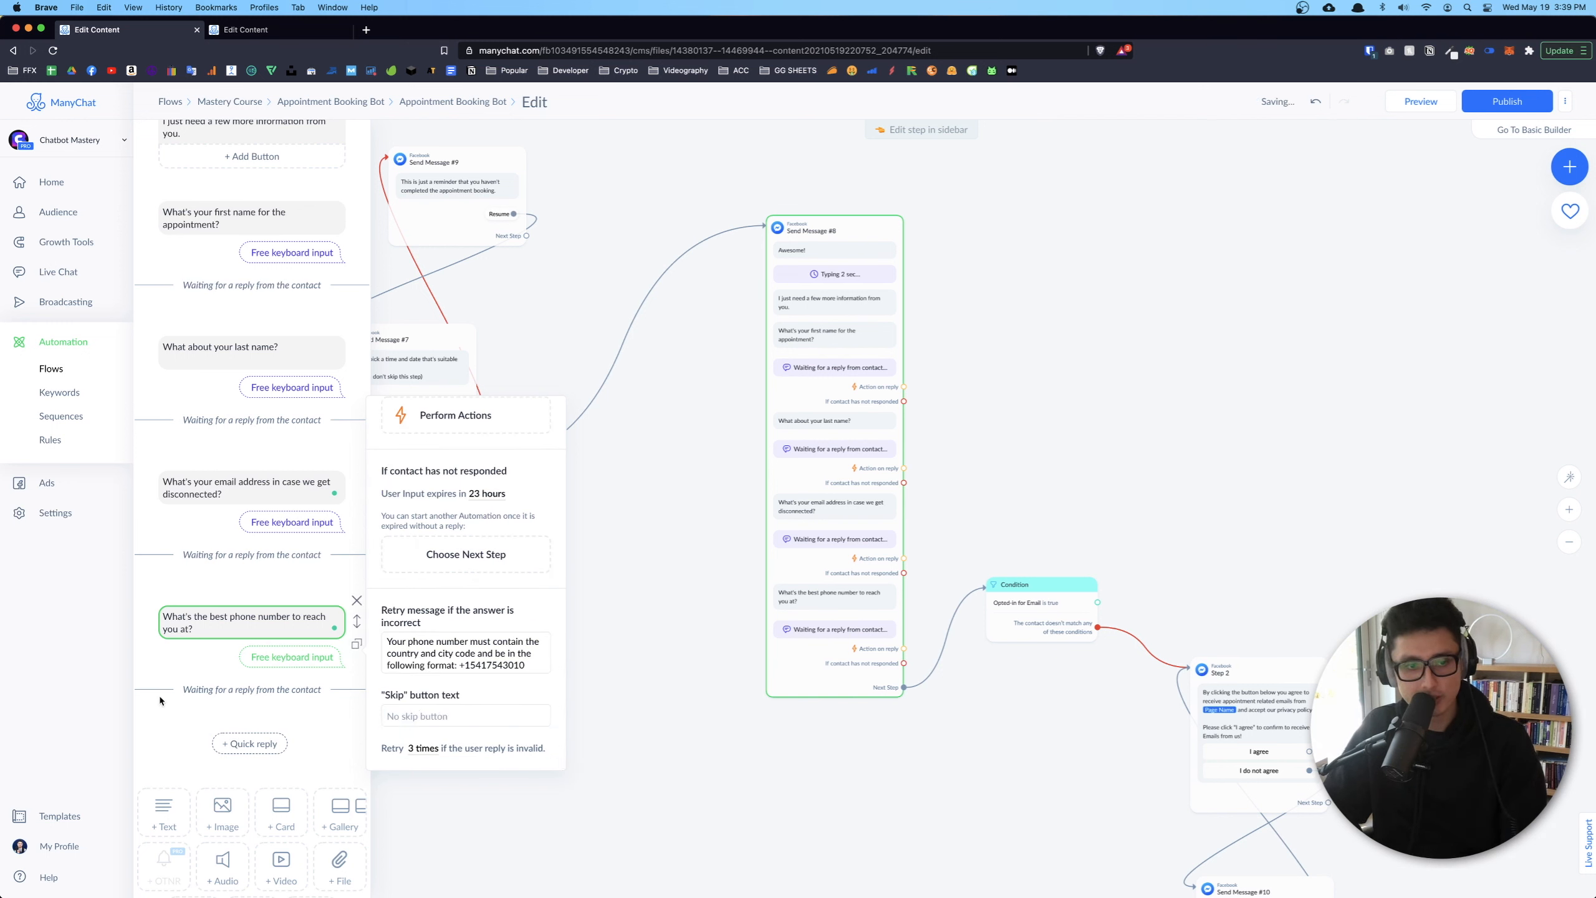
Link the condition's "Opted-in for Email is true" branch to a new Messenger message step placed above Step 2
left_click(180, 727)
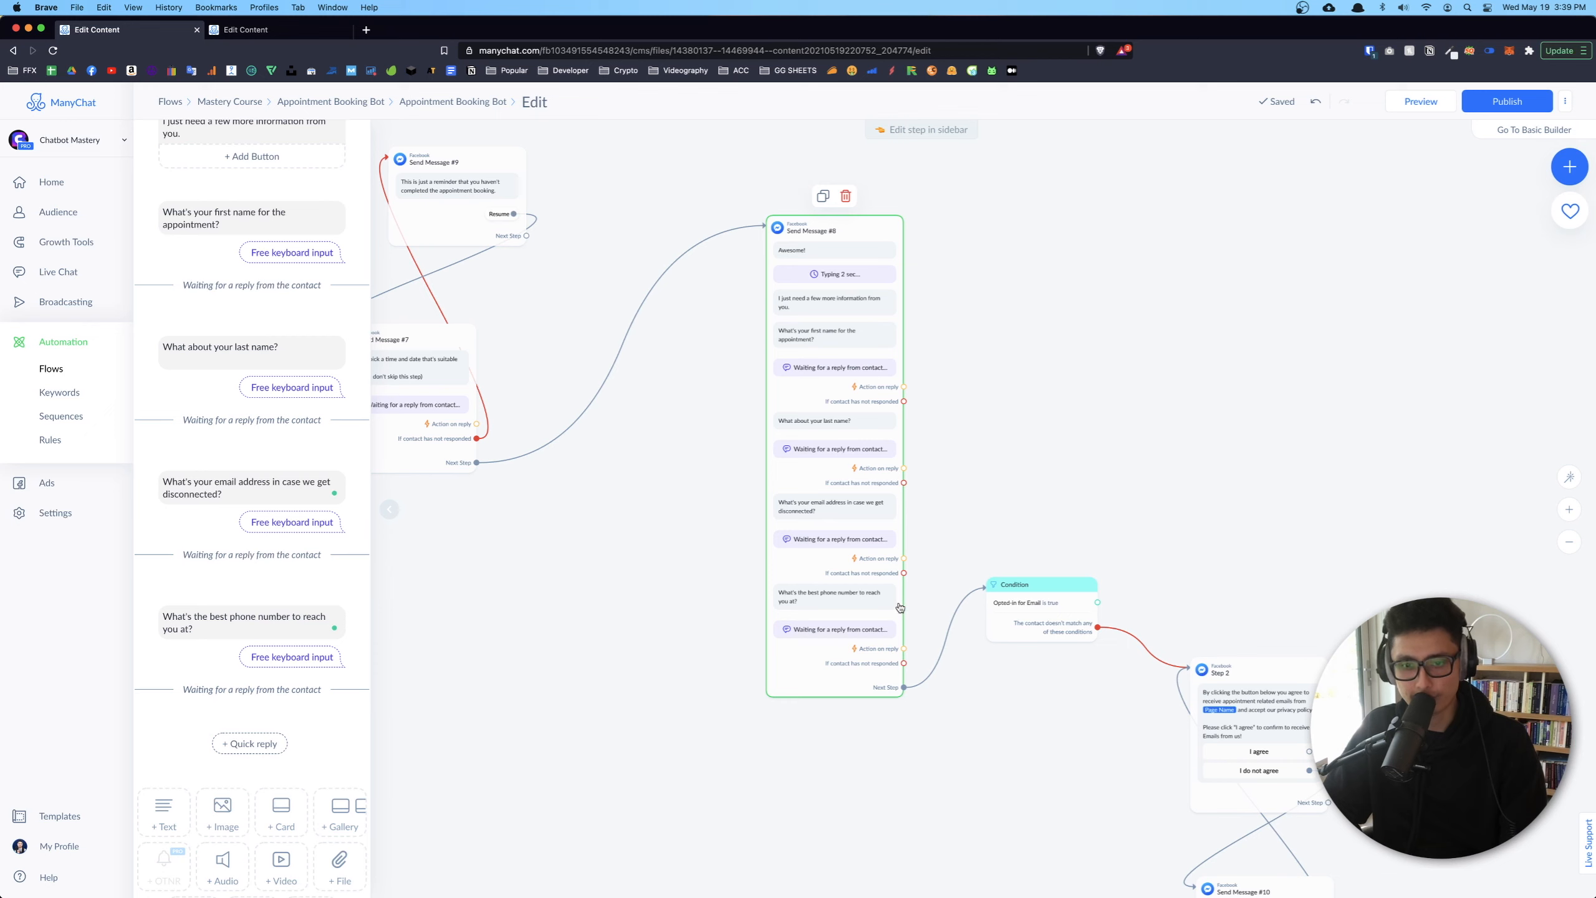
scroll(911, 608, "up", 5)
left_click_drag(927, 604, 682, 360)
left_click_drag(680, 123, 699, 286)
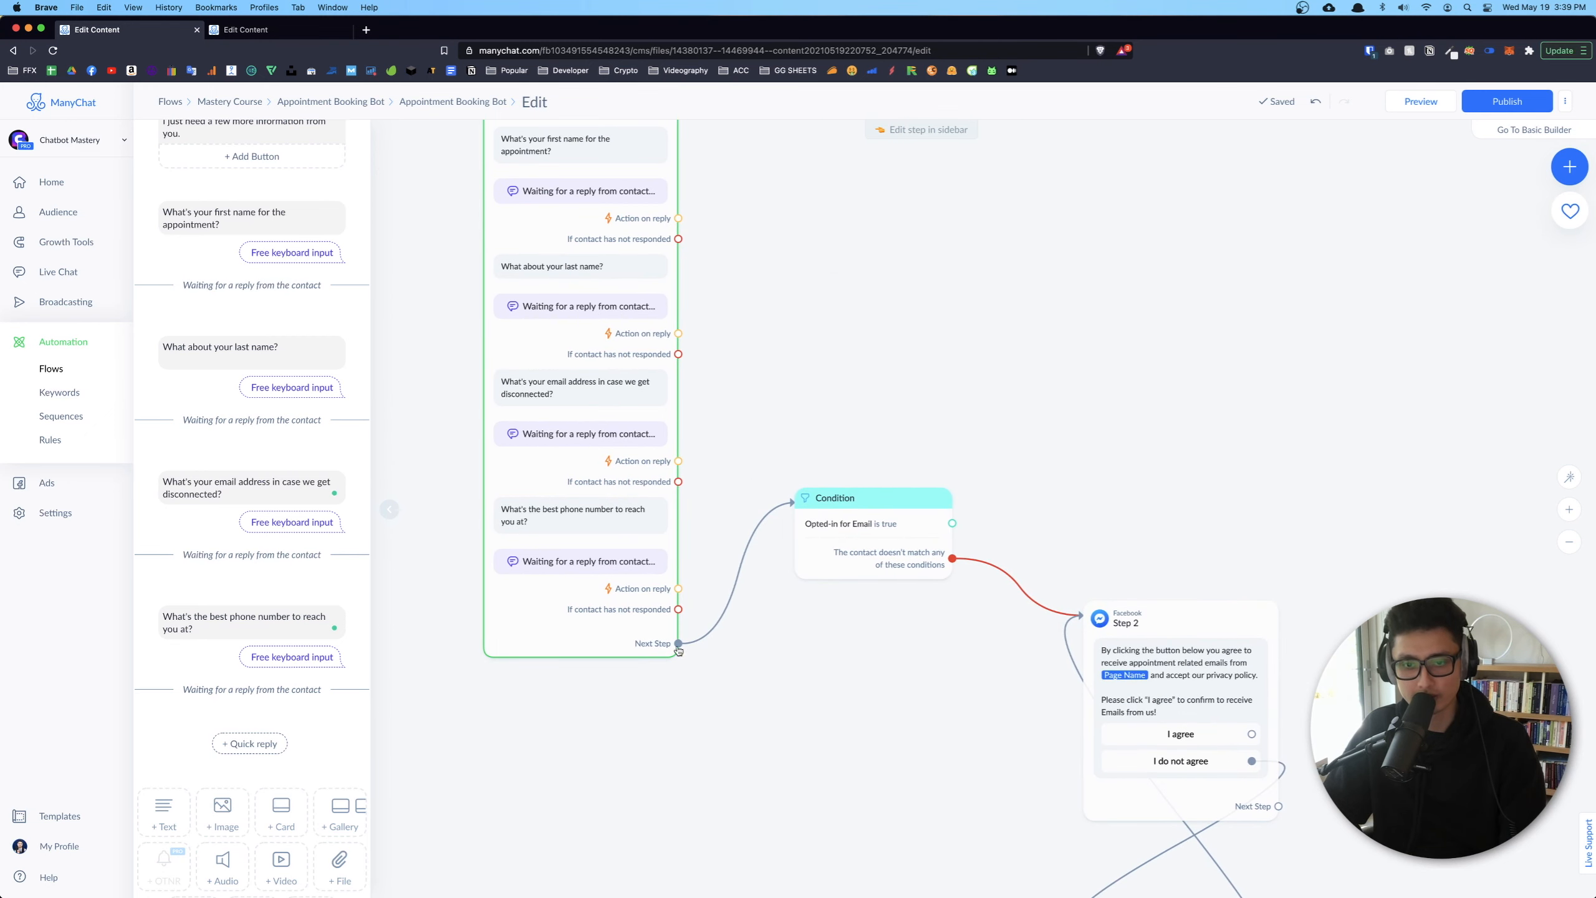
scroll(1088, 309, "down", 5)
scroll(1087, 310, "right", 4)
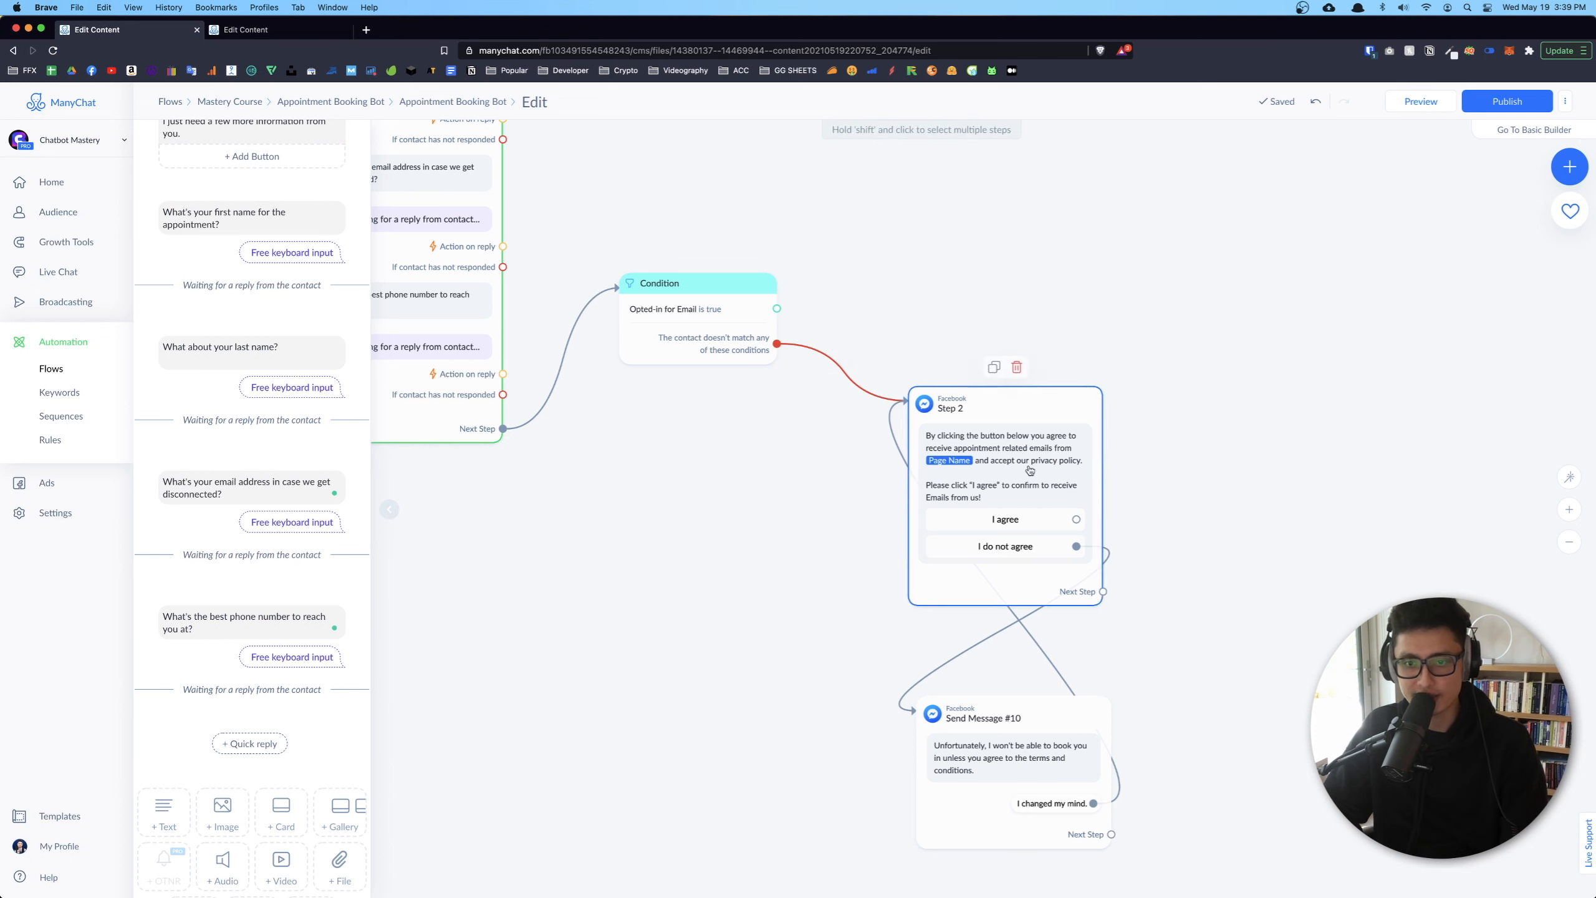
scroll(884, 551, "up", 5)
scroll(885, 551, "right", 2)
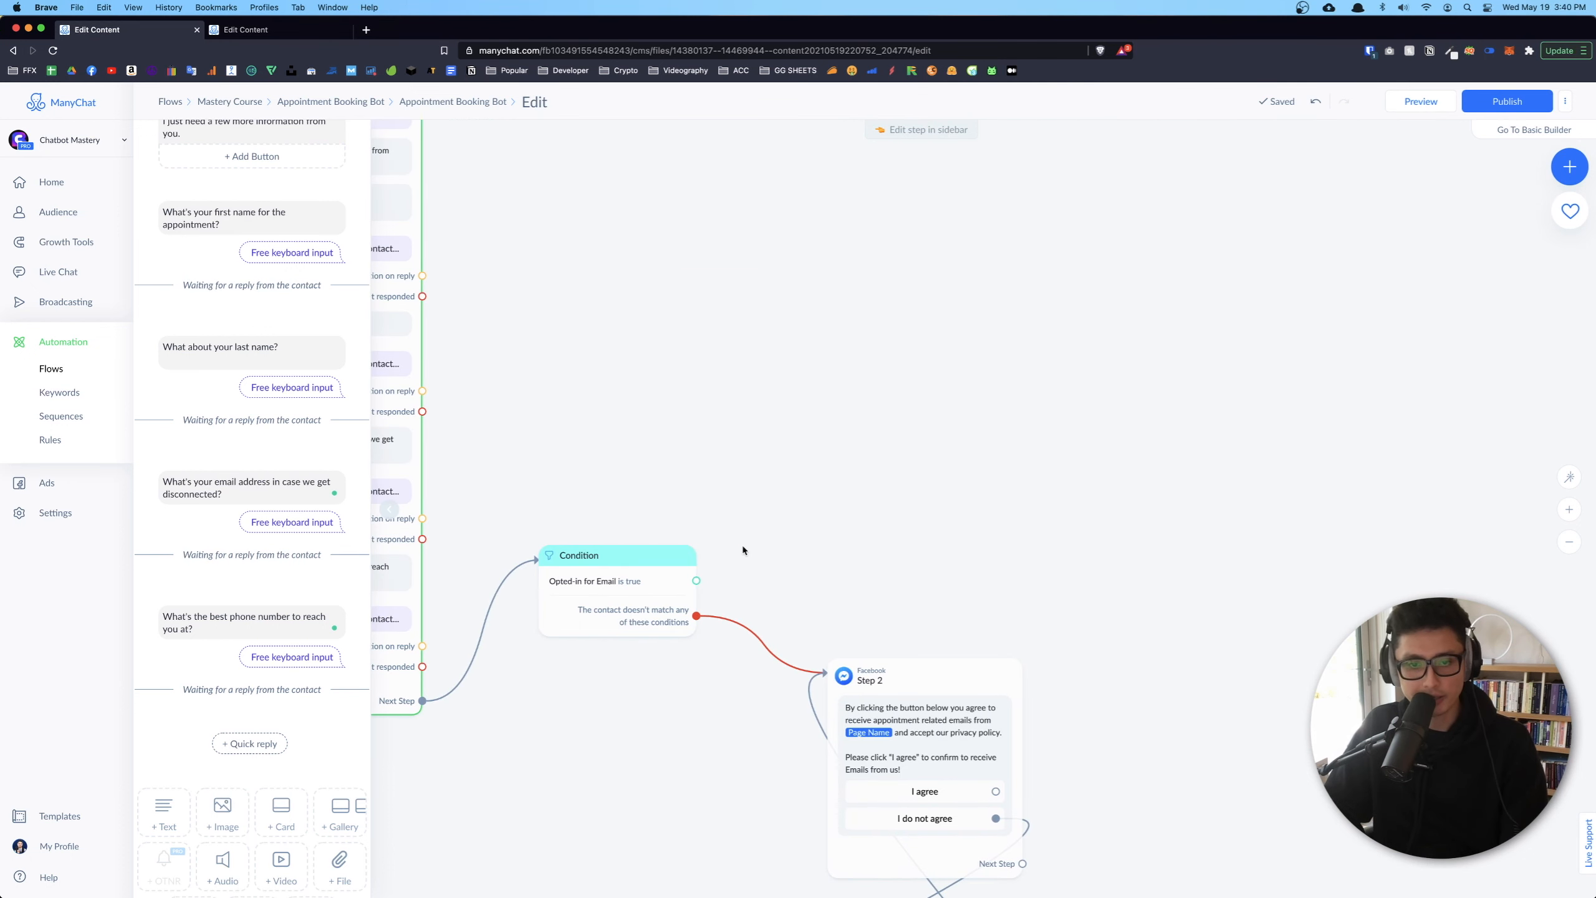
left_click_drag(696, 581, 1033, 344)
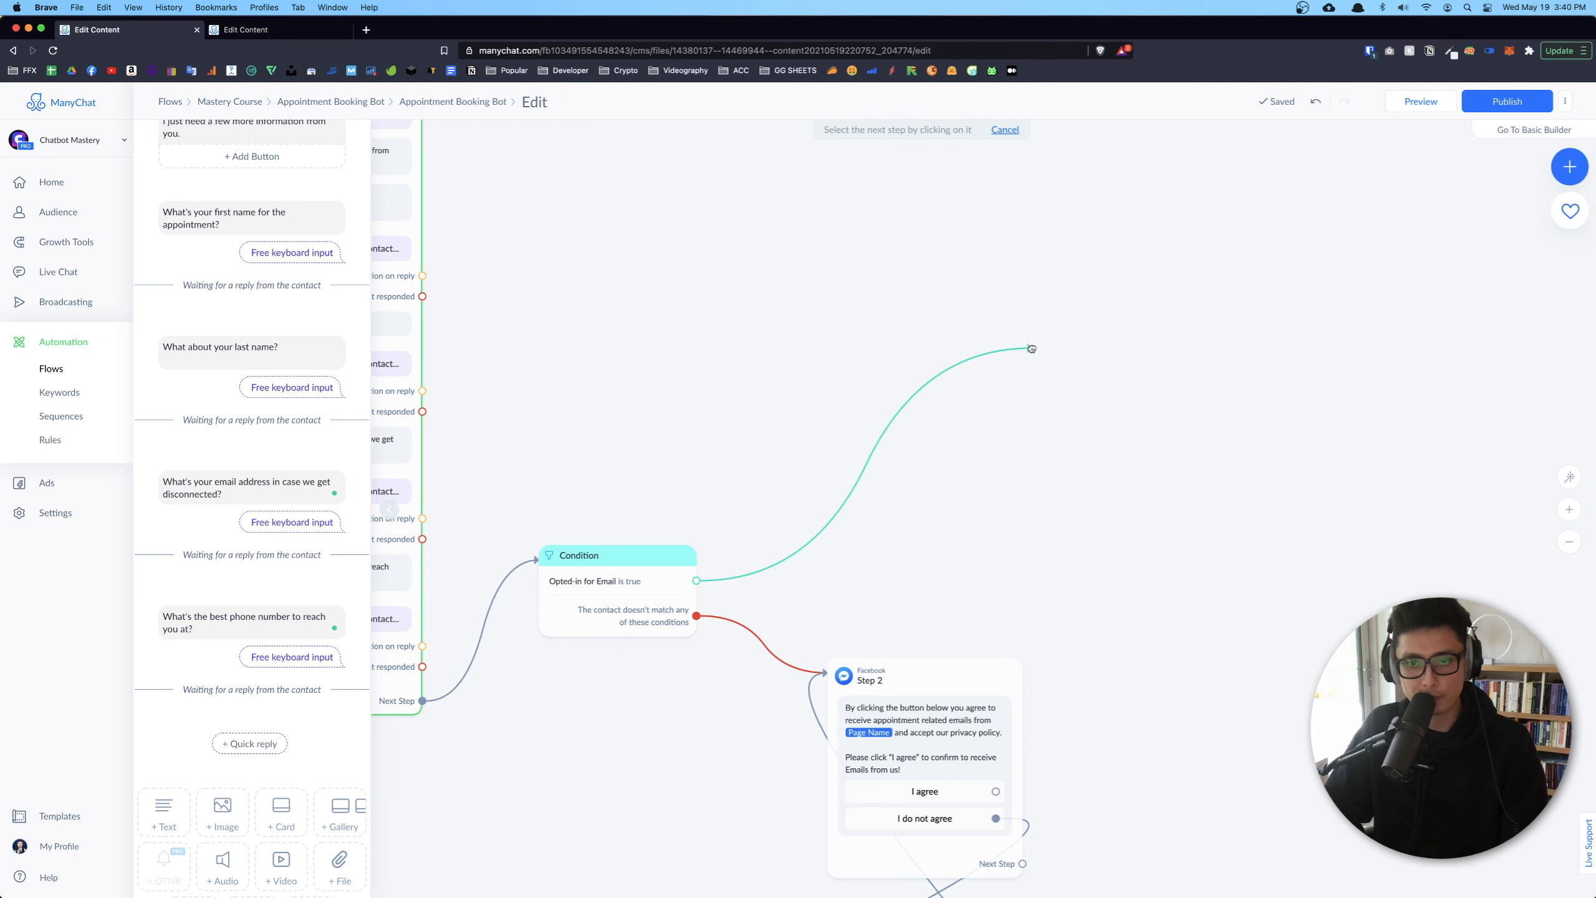
left_click(1072, 351)
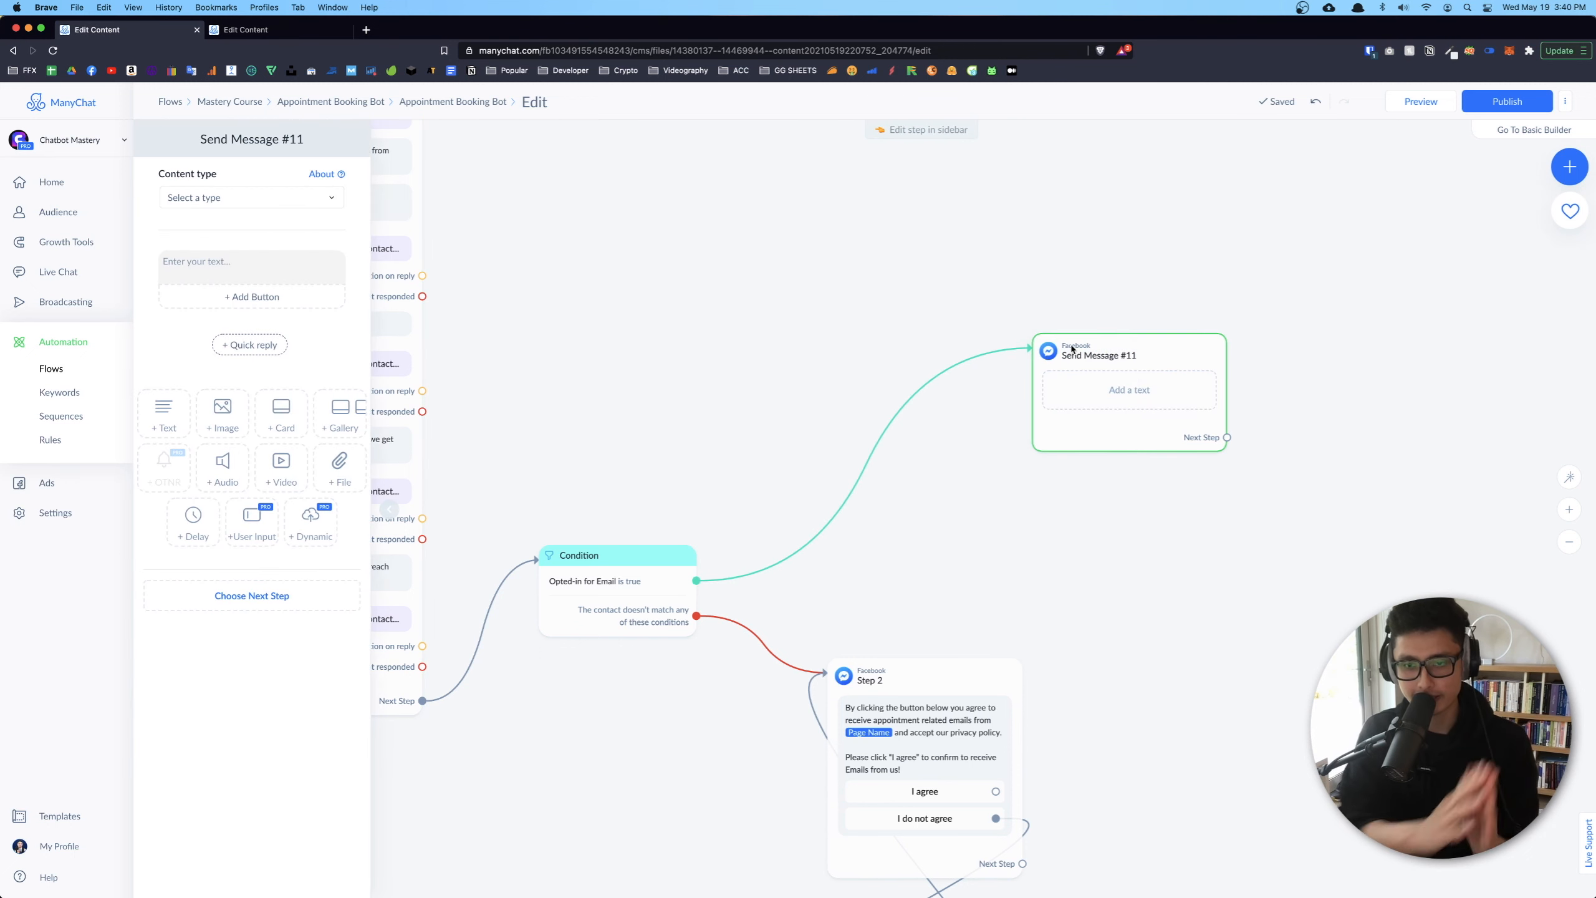
Write "Please kindly confirm the information of your appointment below:" in Send Message #11 and add a 2-second typing delay after it
scroll(1075, 346, "down", 5)
scroll(1094, 321, "down", 3)
scroll(1116, 353, "up", 6)
left_click(998, 425)
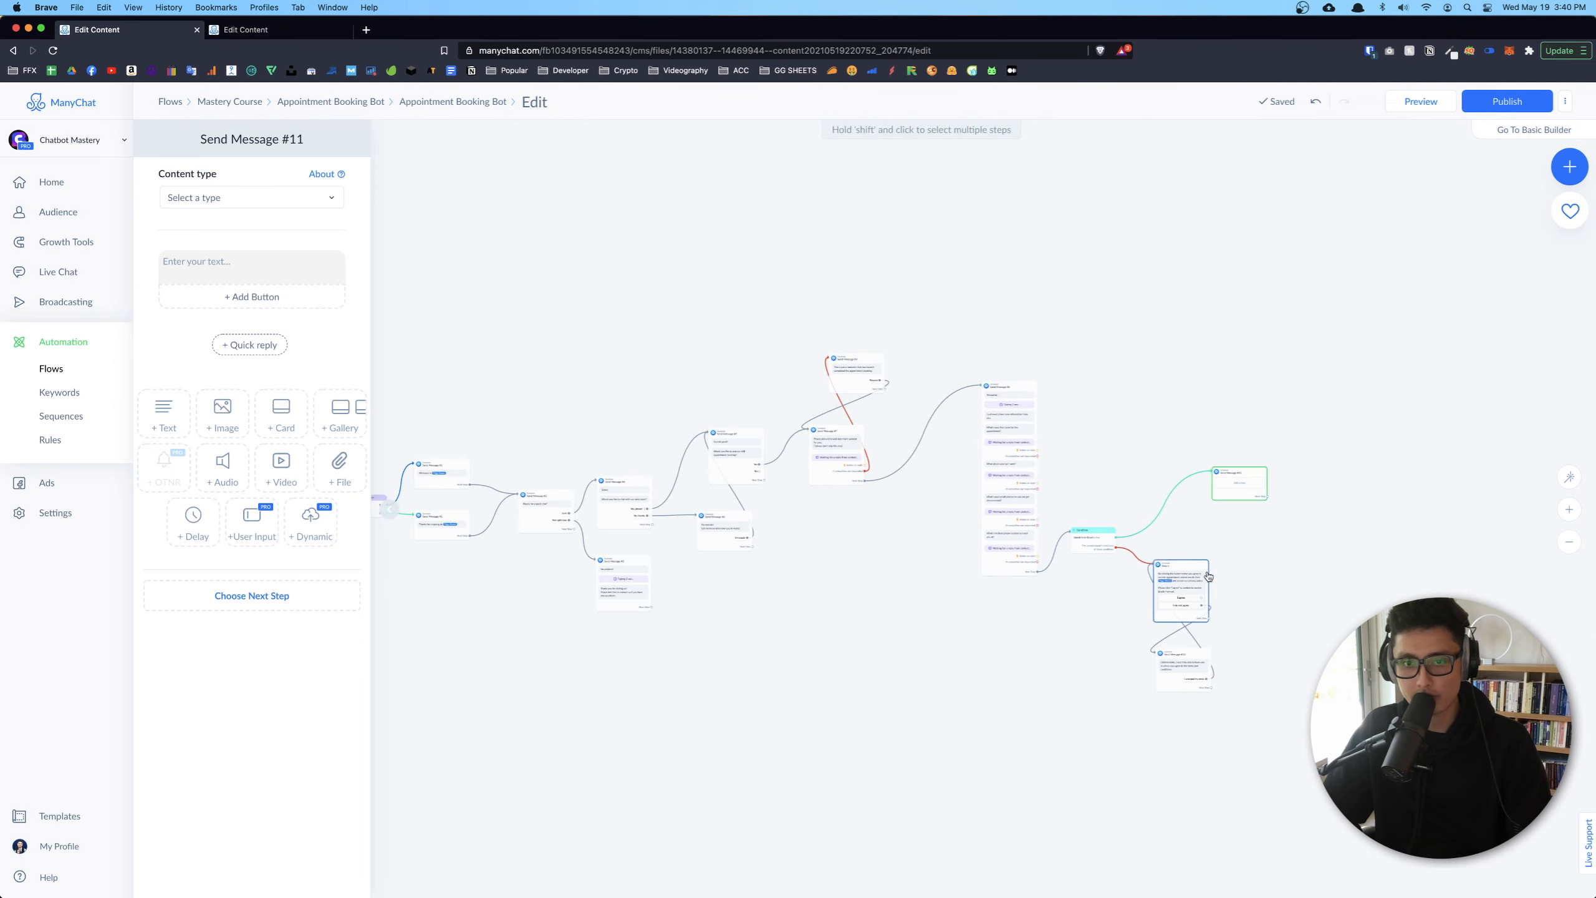
scroll(1176, 578, "up", 5)
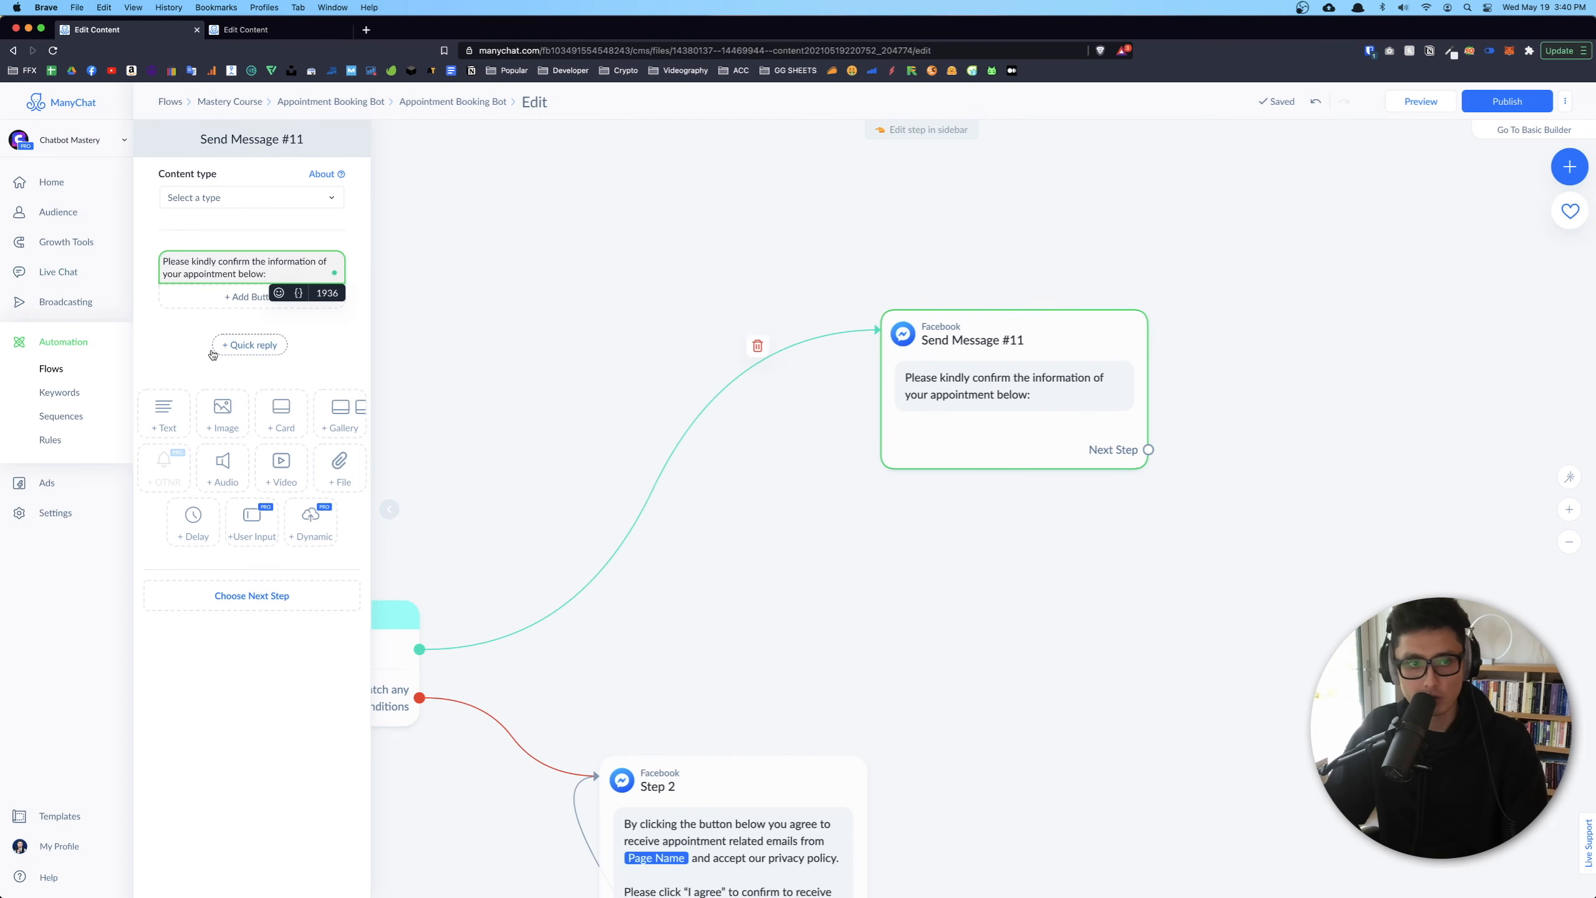
left_click(194, 522)
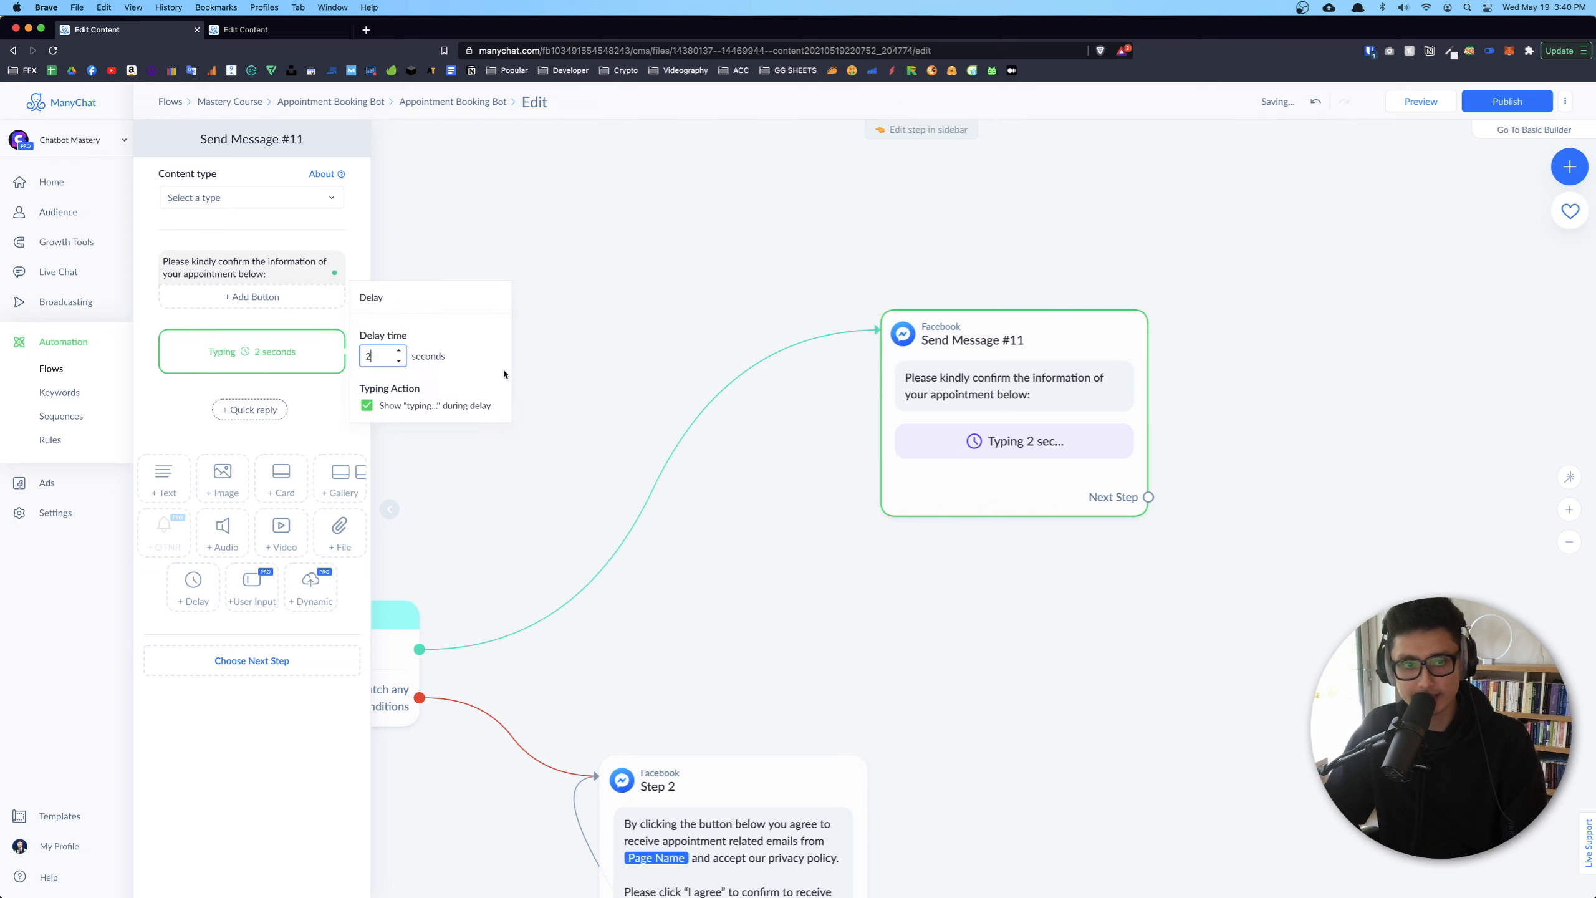
Add a text block after the delay with the lines "First Name:", "Last Name:", "Email:", "Phone:" and "Appointment Date/Time:"
left_click(164, 481)
left_click(273, 413)
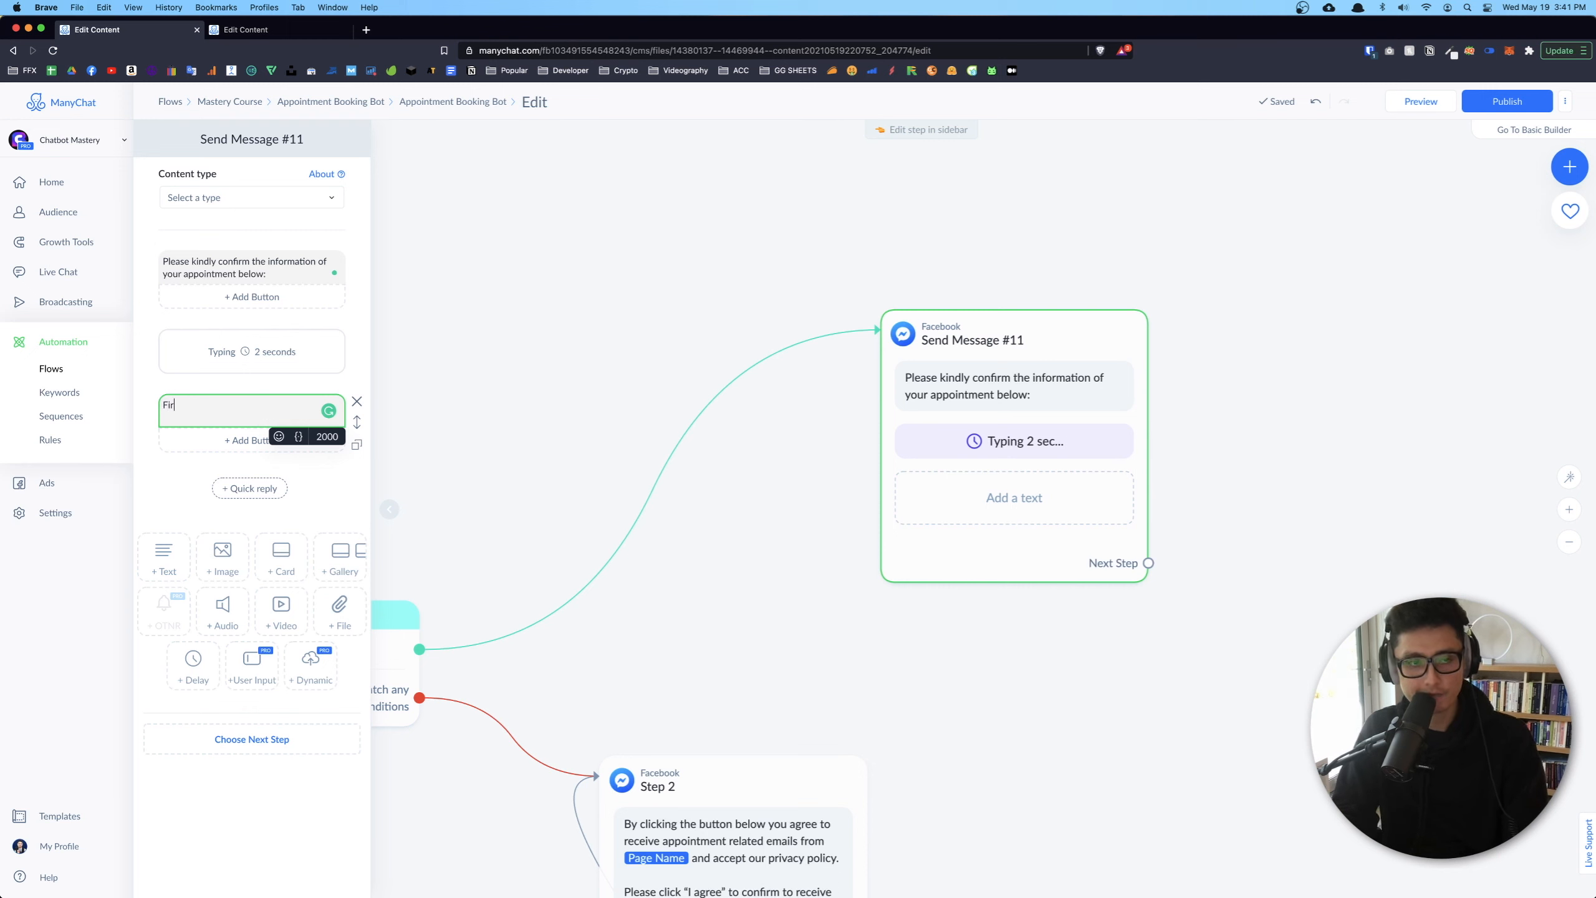
type("First Nm")
key("BackSpace")
type("ame: ")
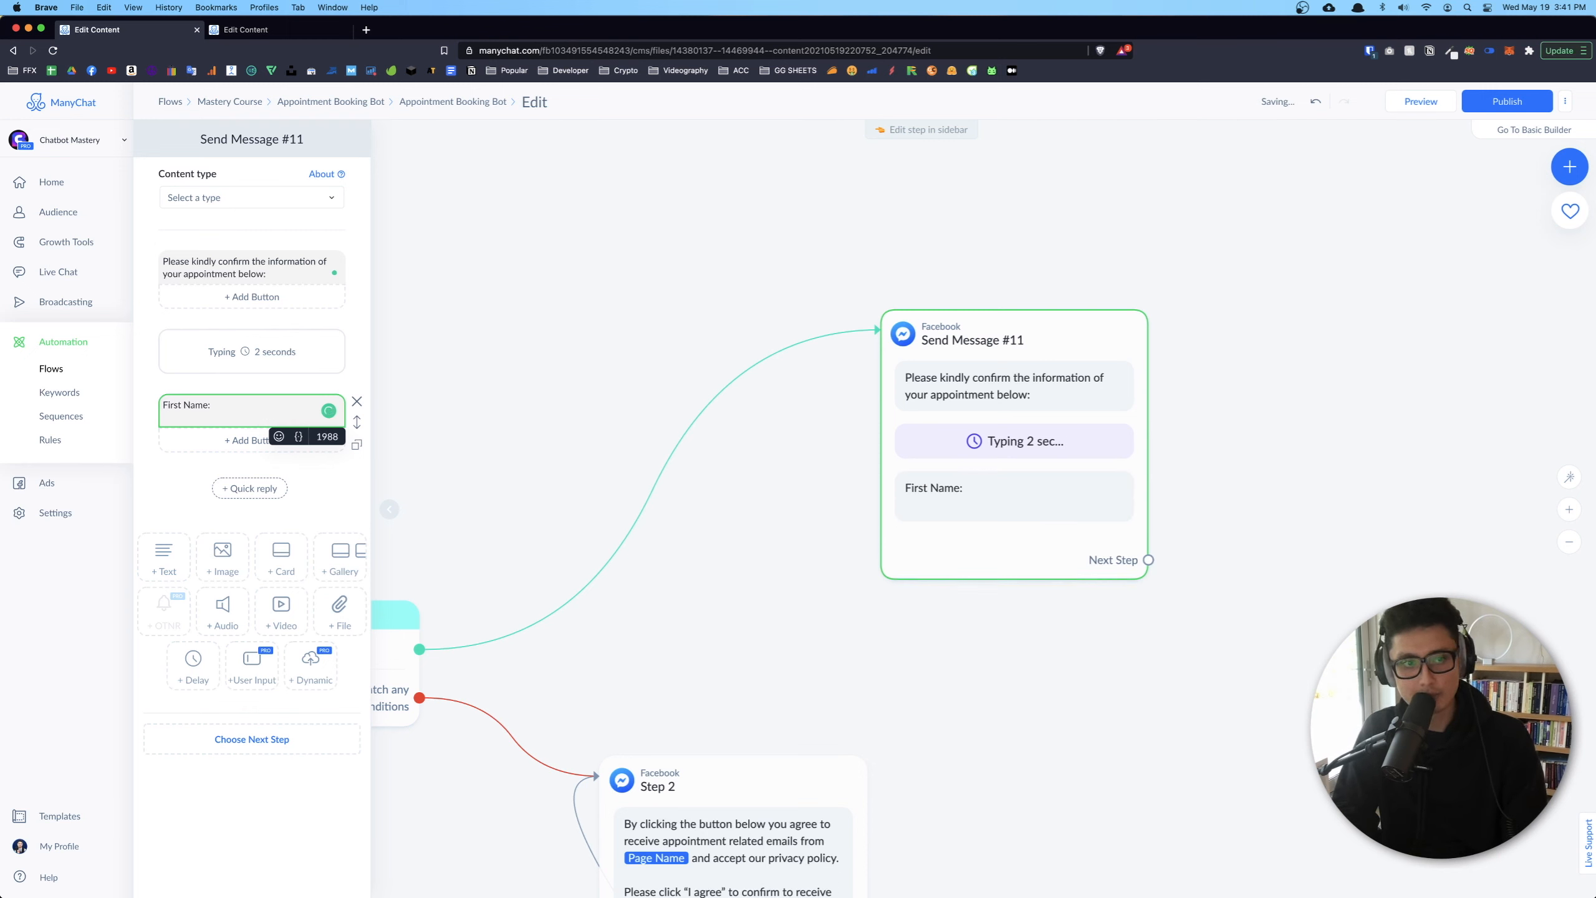
type("Last Name:")
key("Return")
type("Email")
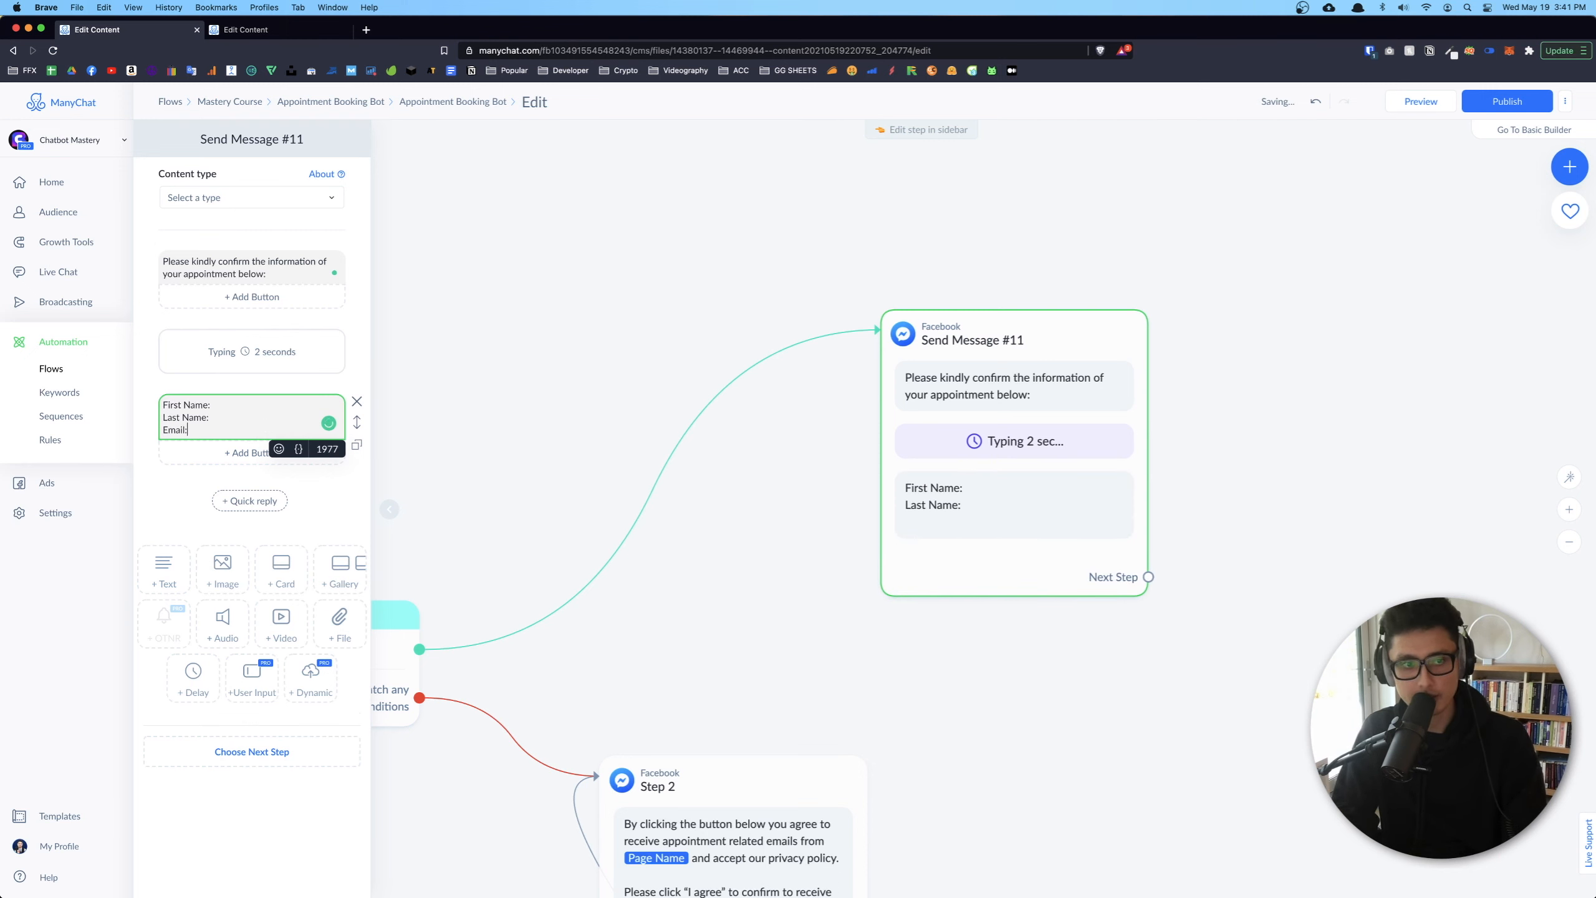
type(":")
key("Return")
type("Phone:")
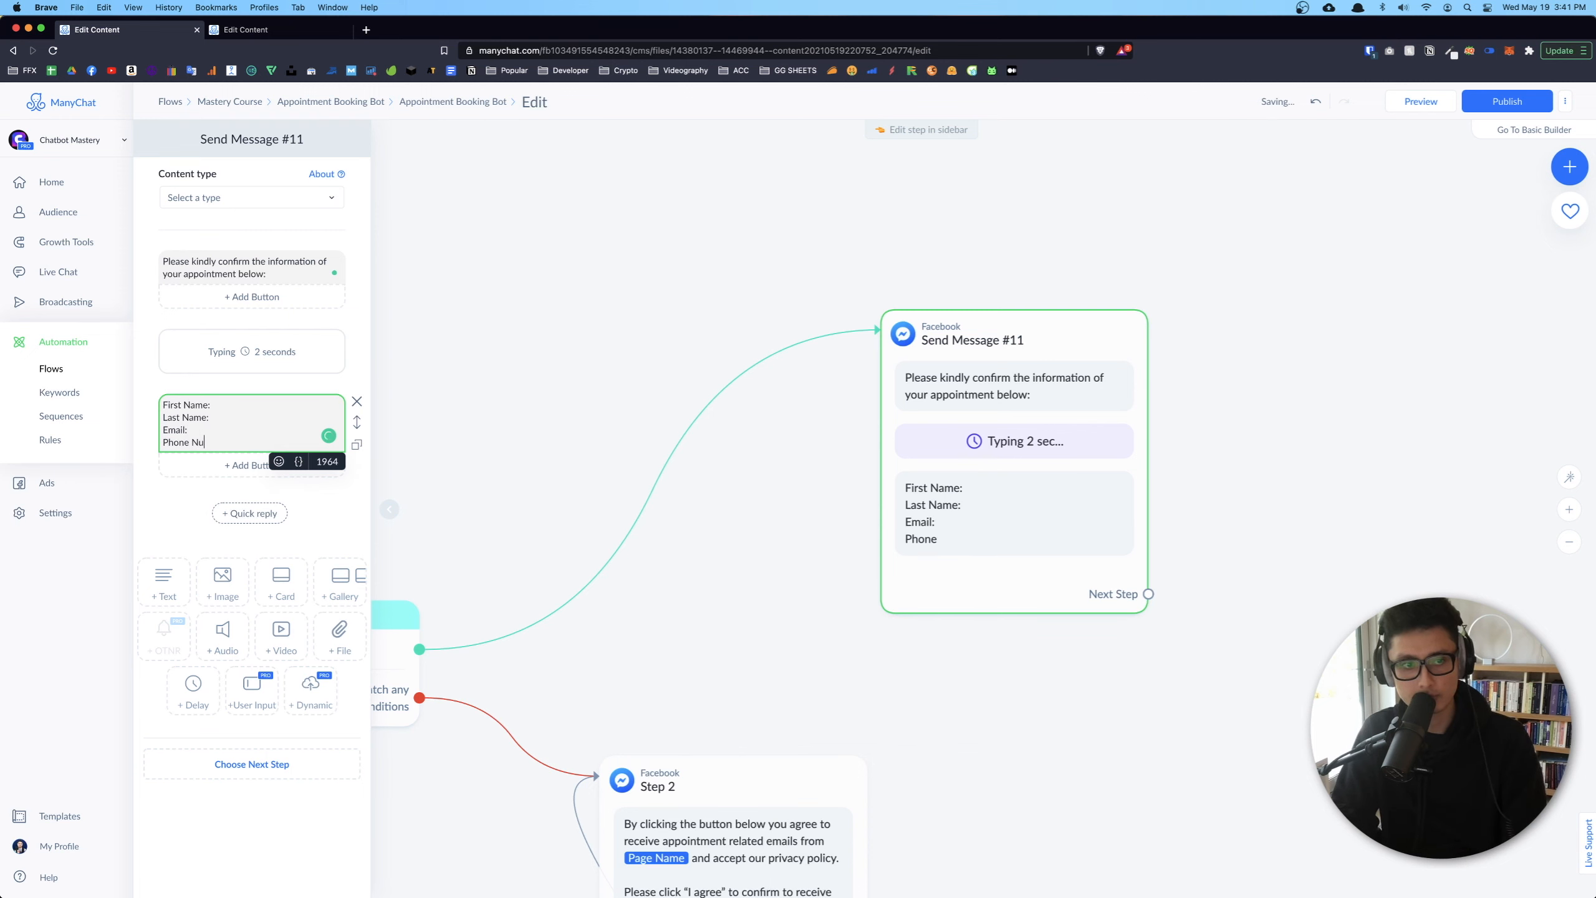
key("Return")
type("Appointment Date/Time:")
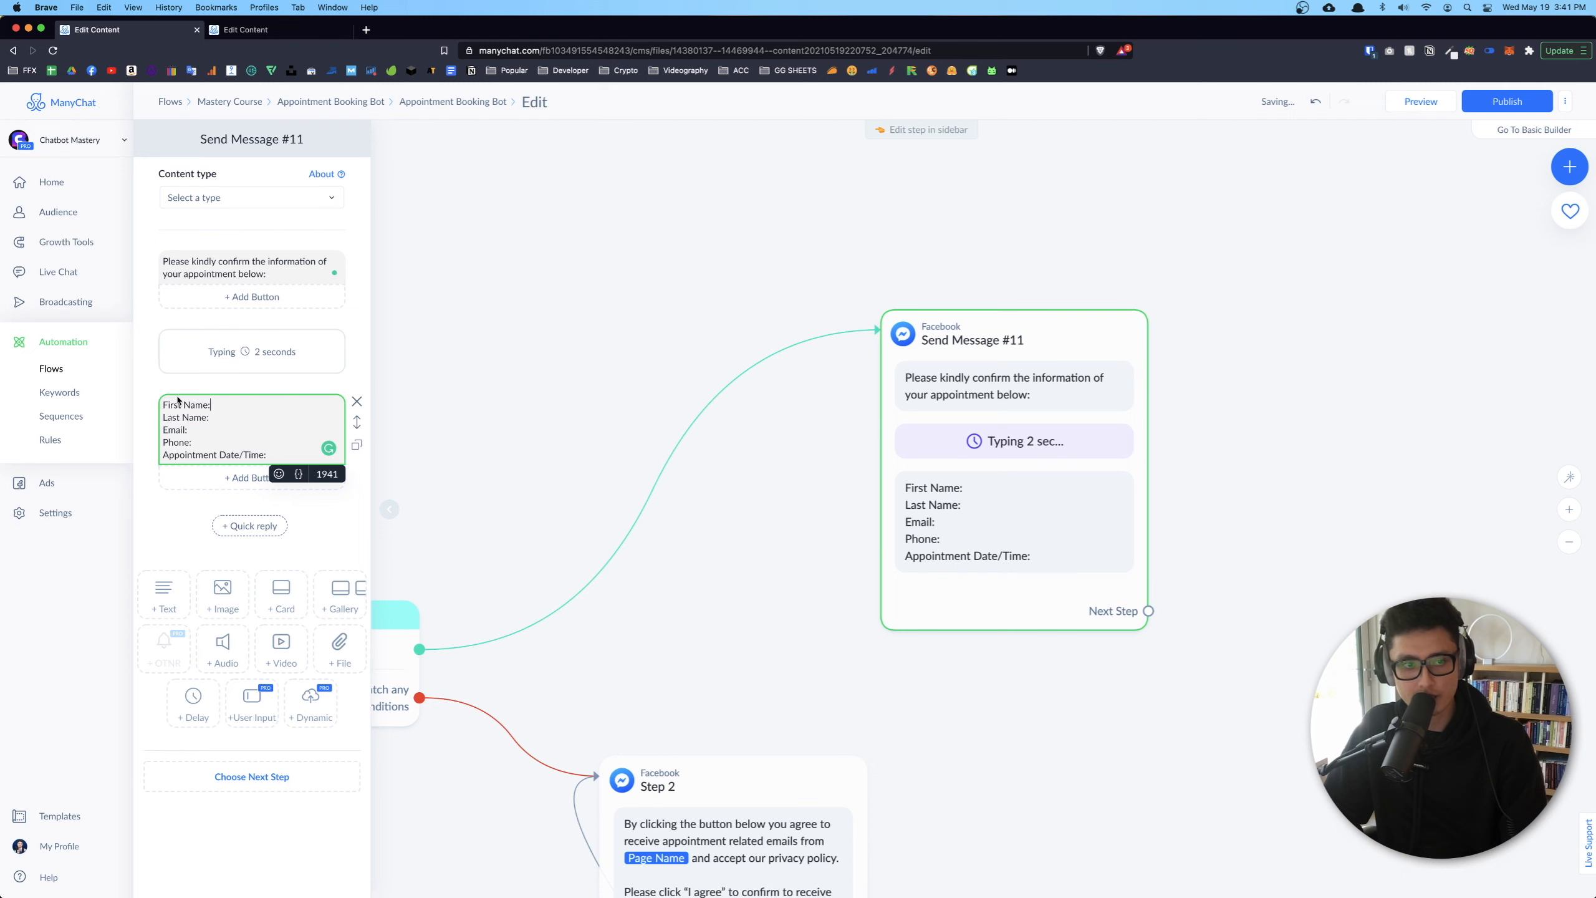
Insert the system fields First Name and Last Name after their matching labels in the confirmation text
left_click(299, 473)
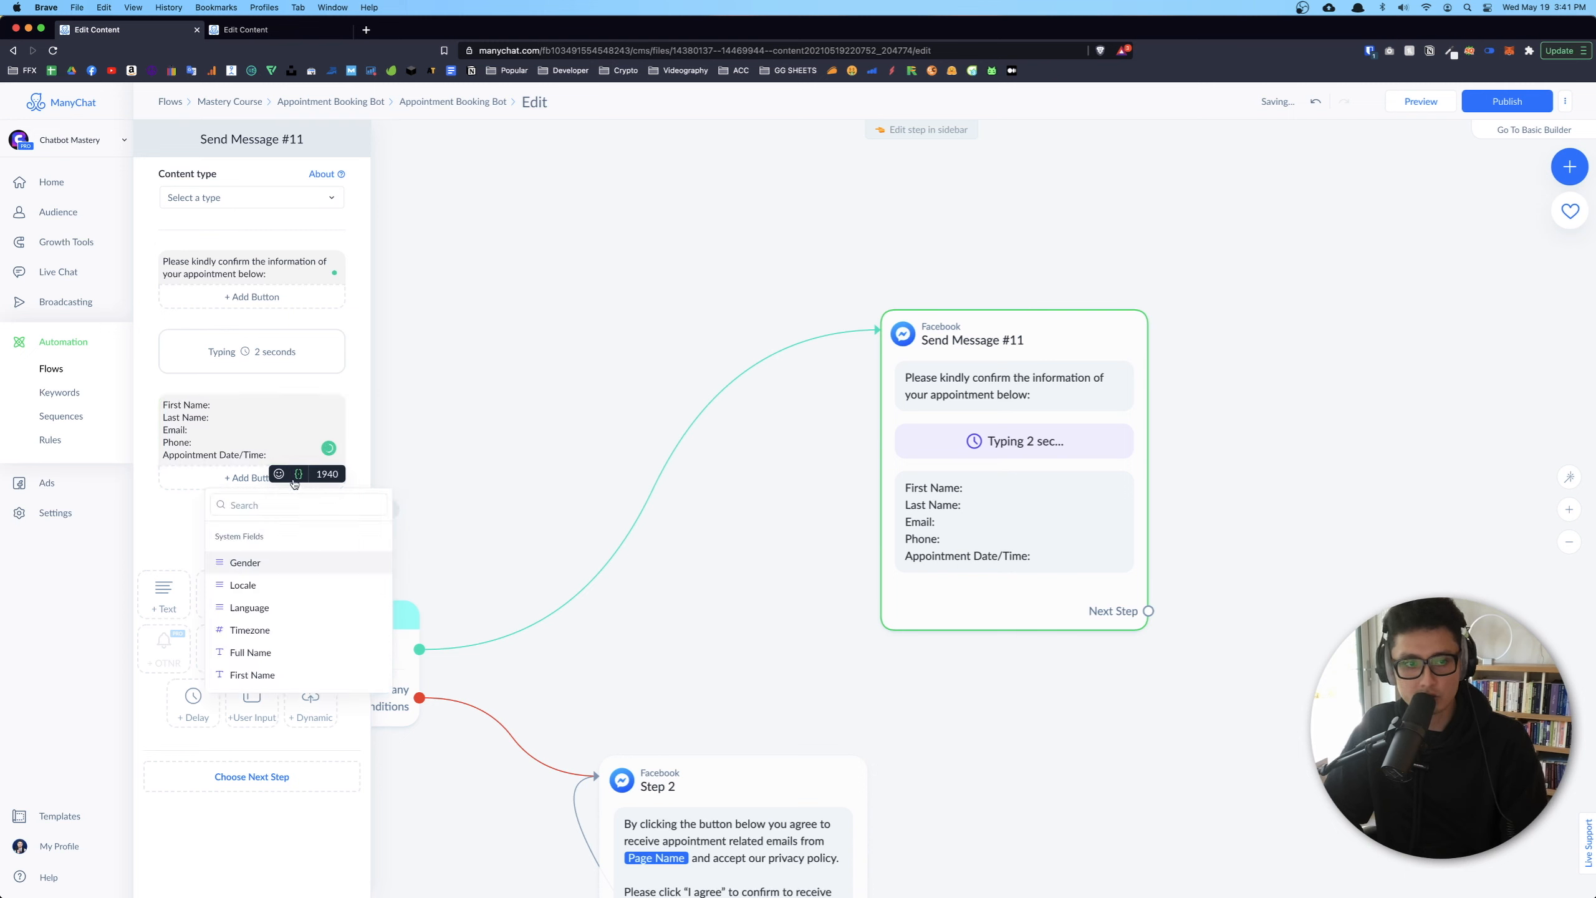
type("fir")
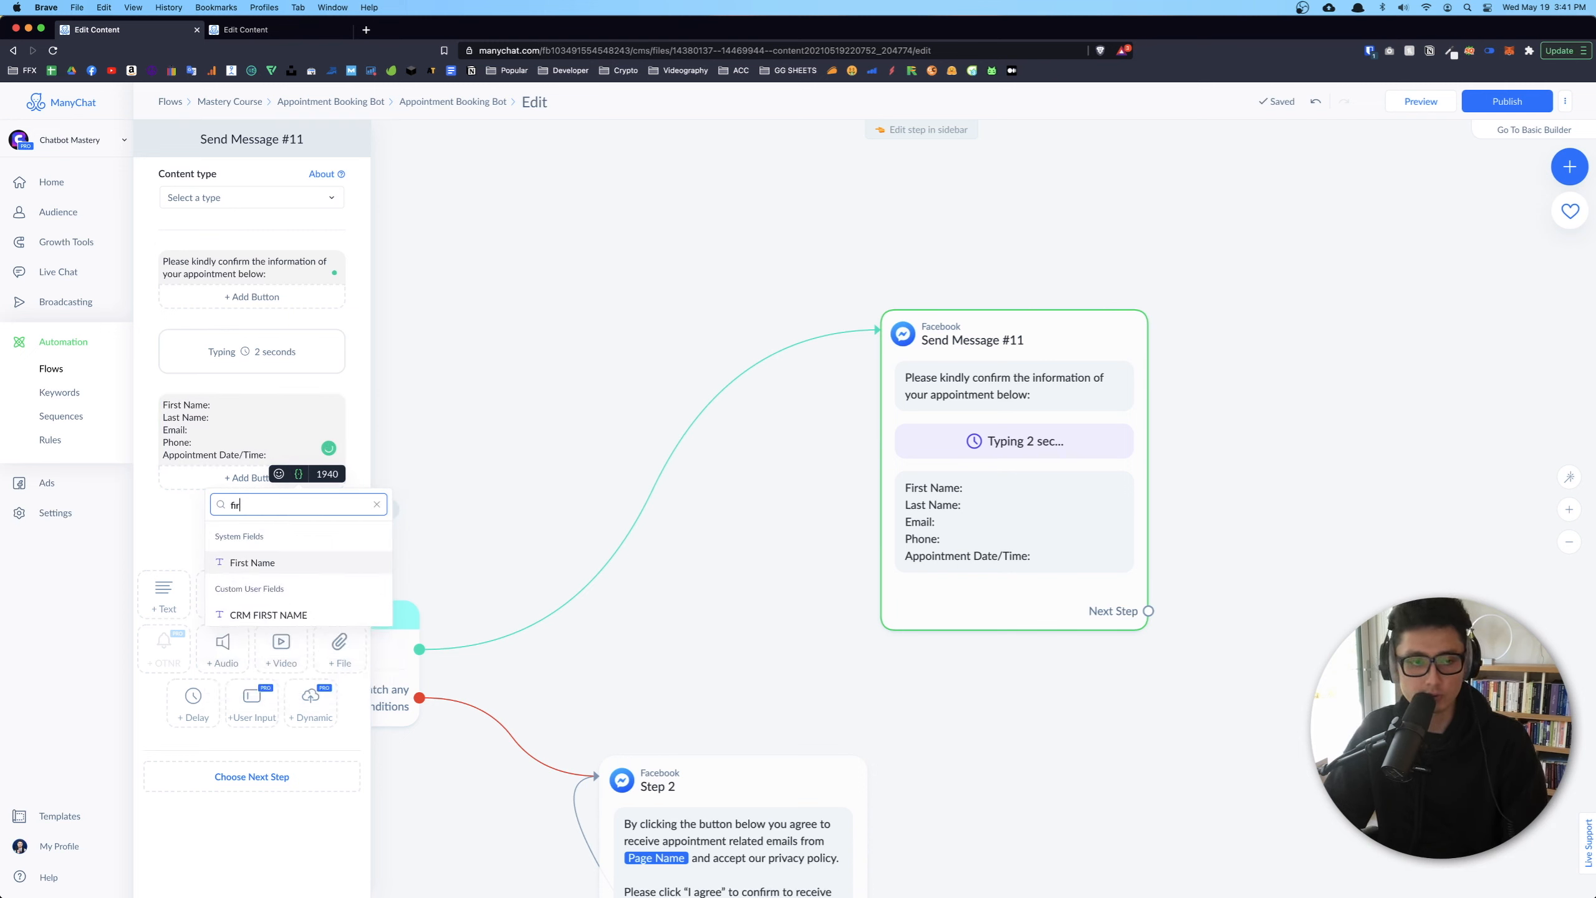
left_click(248, 565)
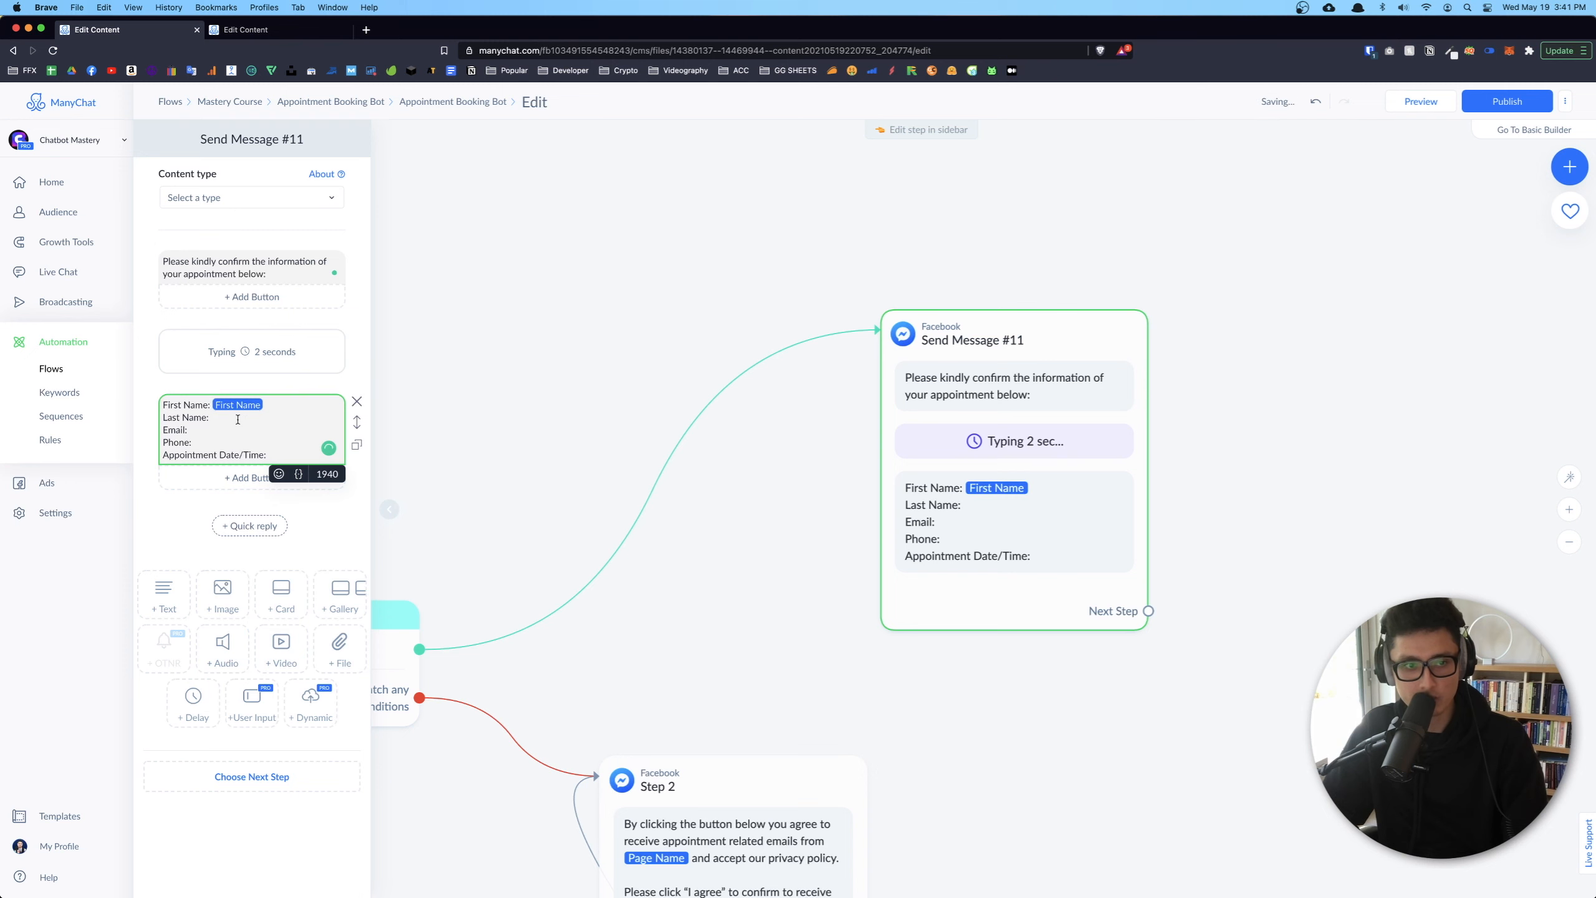
left_click(299, 474)
left_click(291, 503)
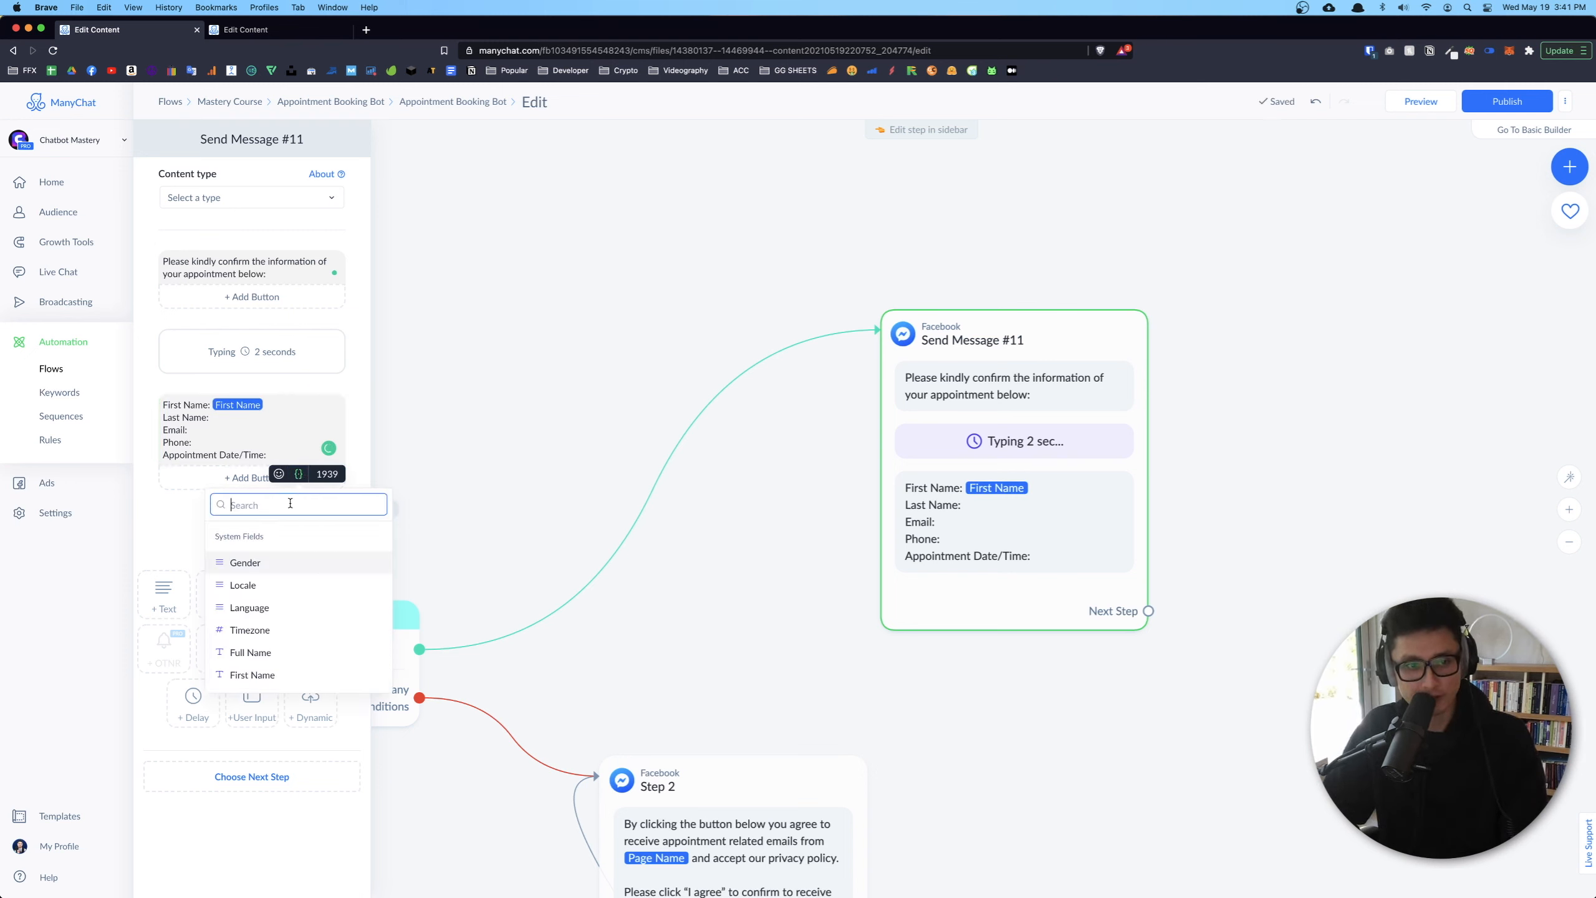
type("last")
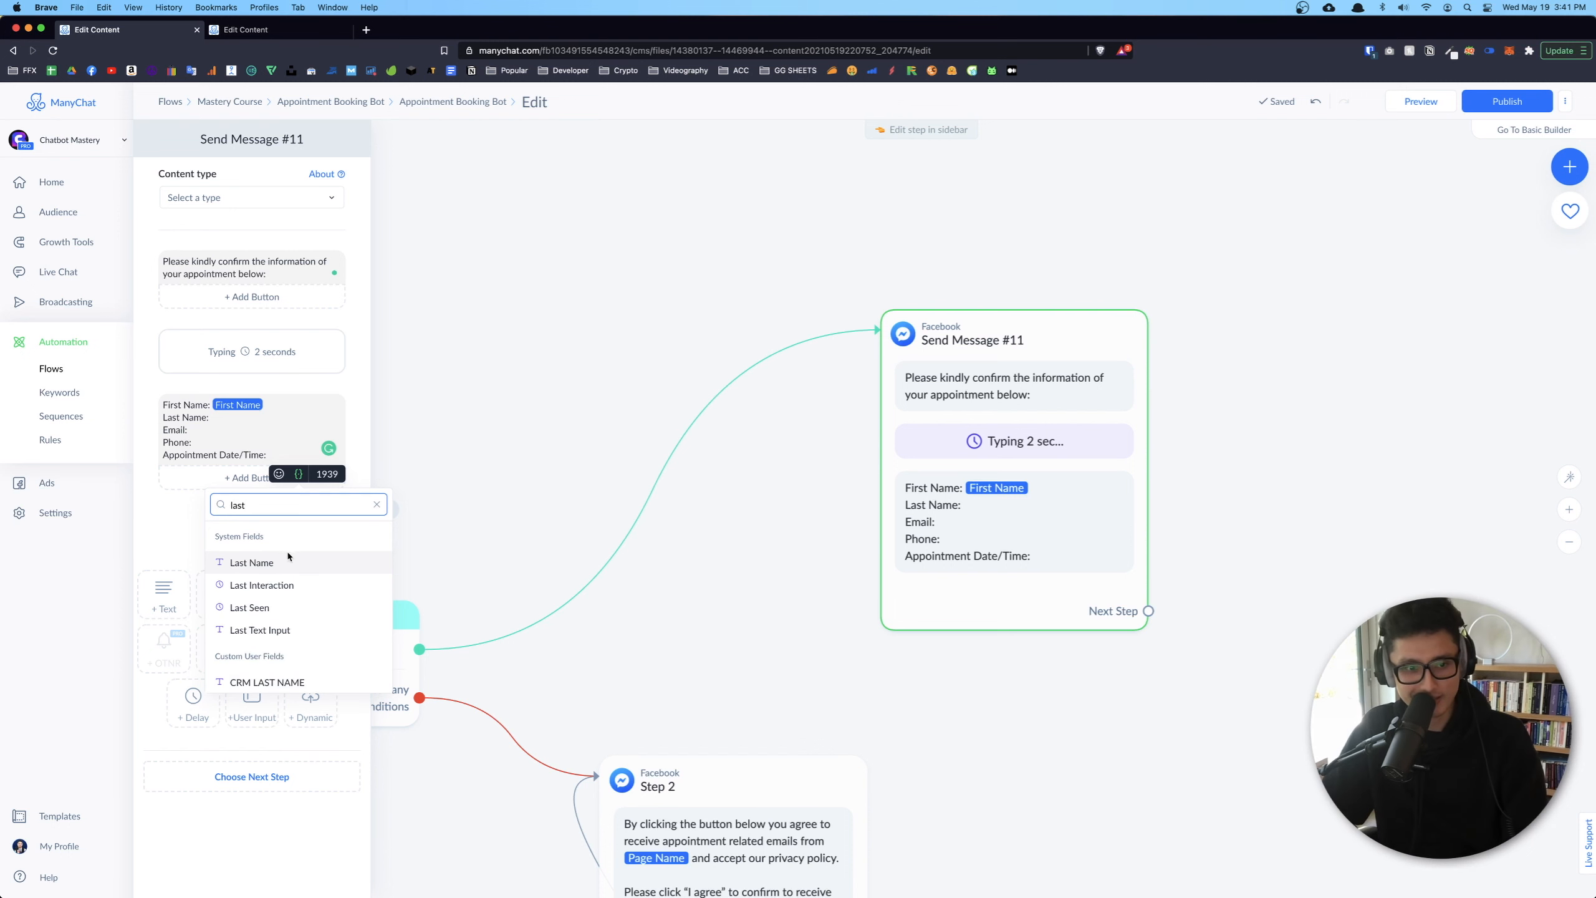
left_click(240, 565)
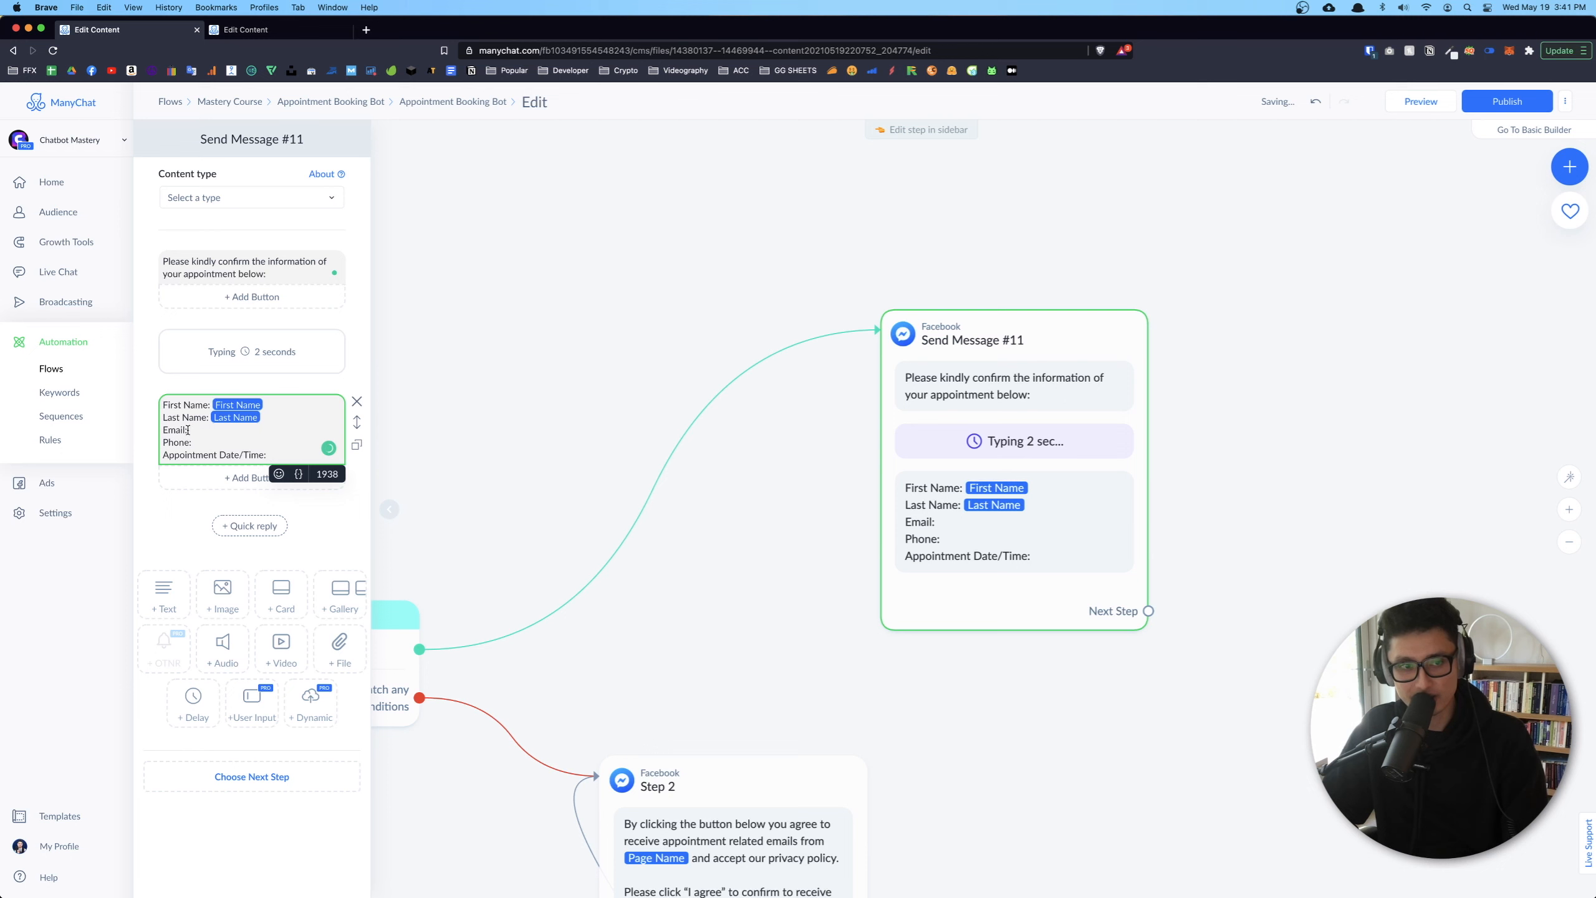
Insert the system fields Email and Phone after their matching labels in the confirmation text
left_click(299, 473)
type("email")
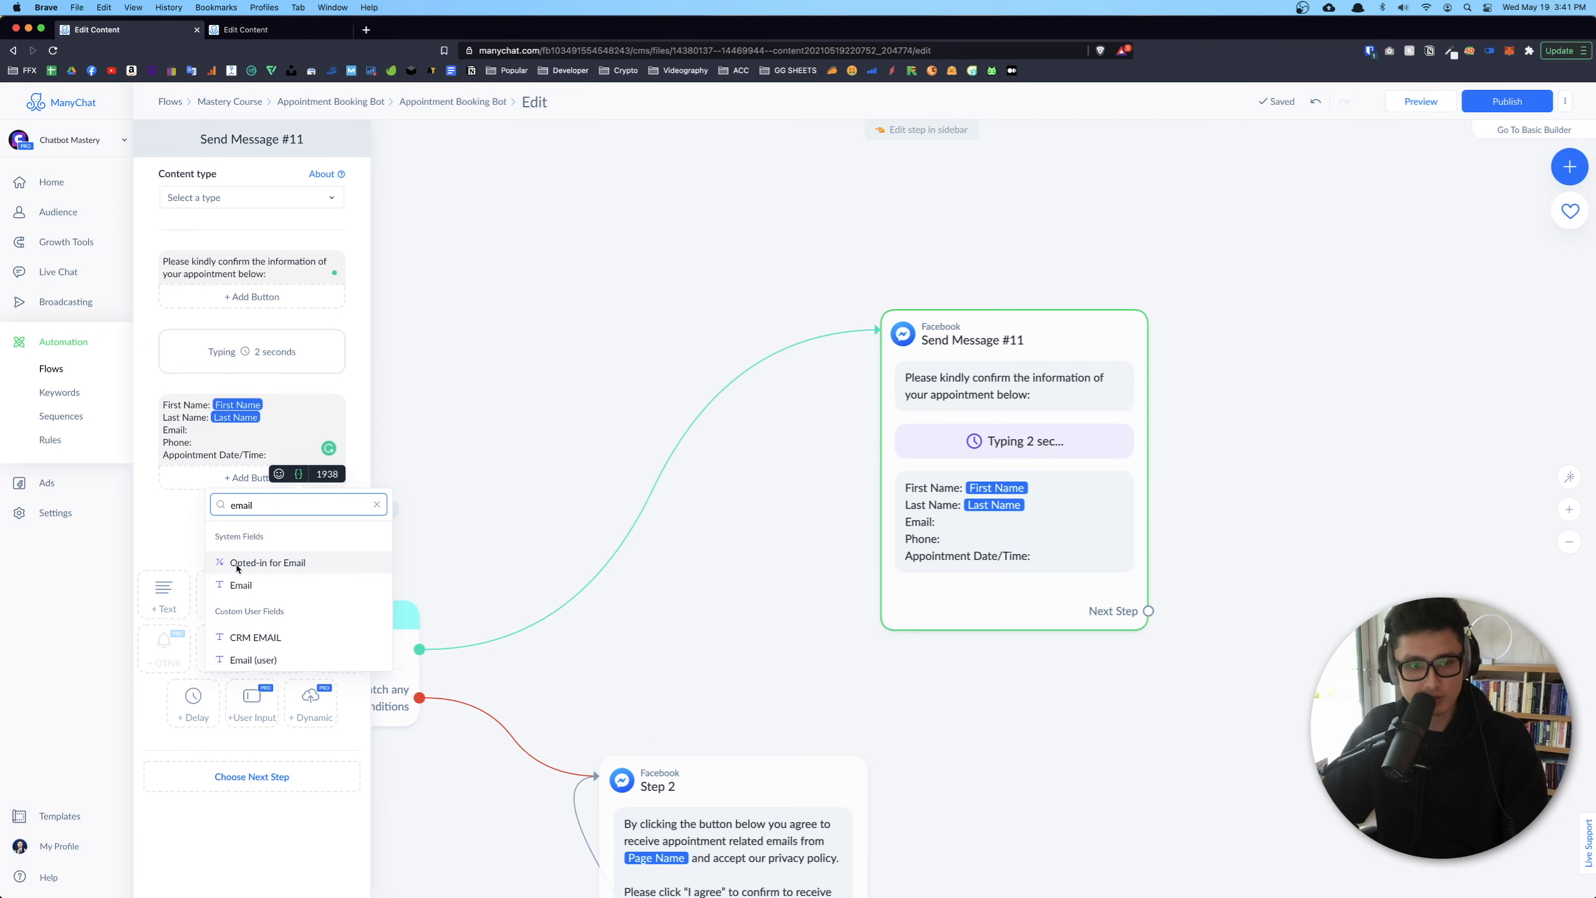
left_click(240, 585)
left_click(299, 474)
type("Pho")
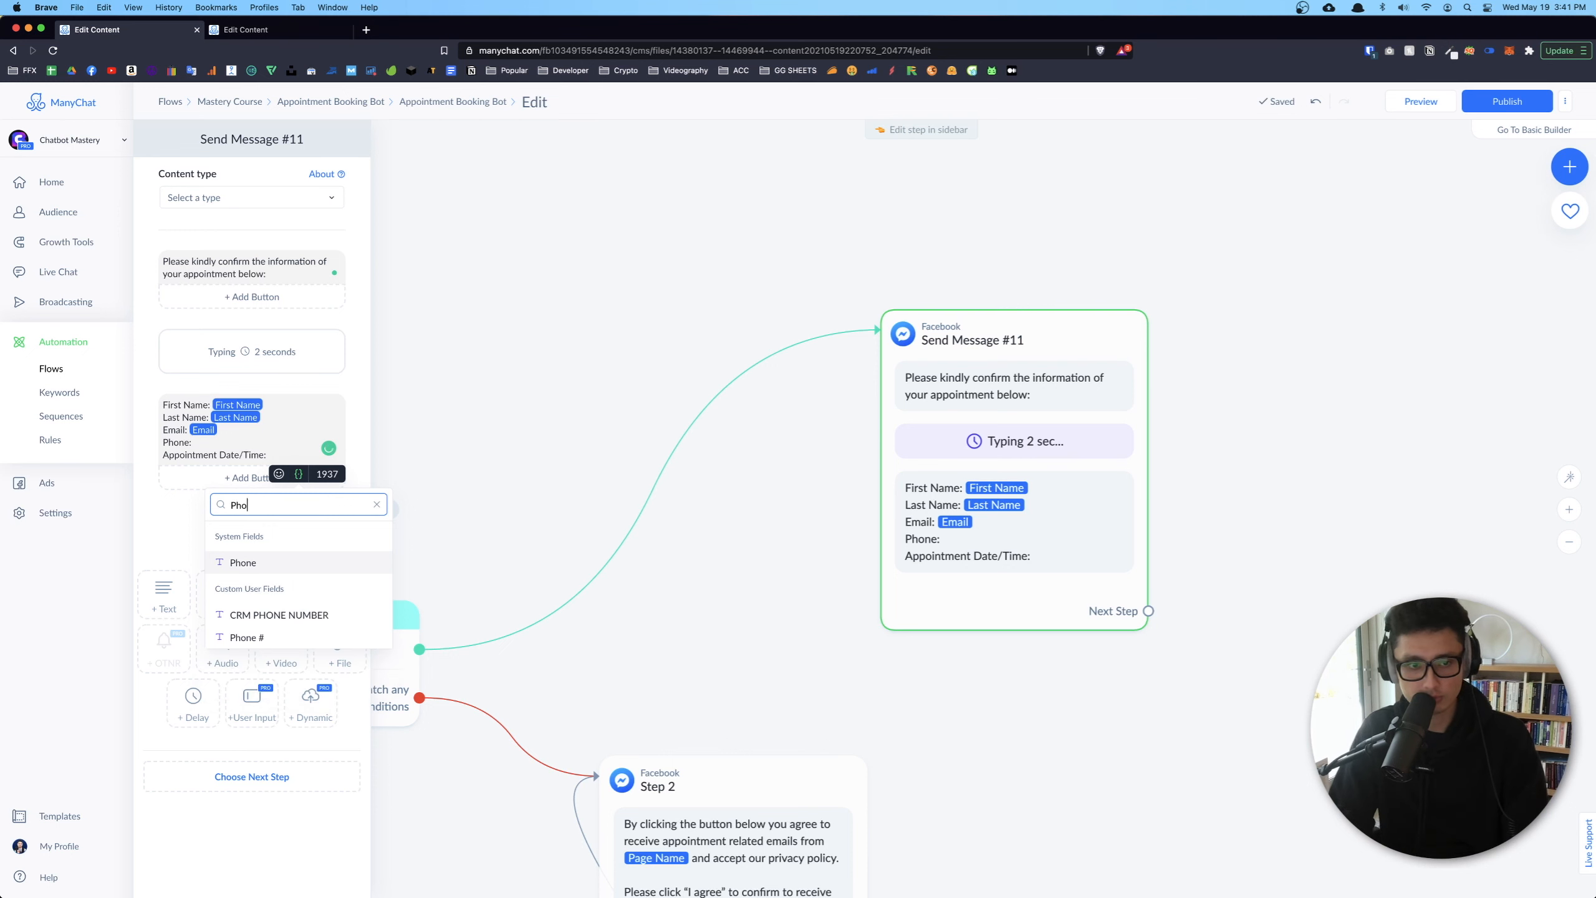
left_click(242, 564)
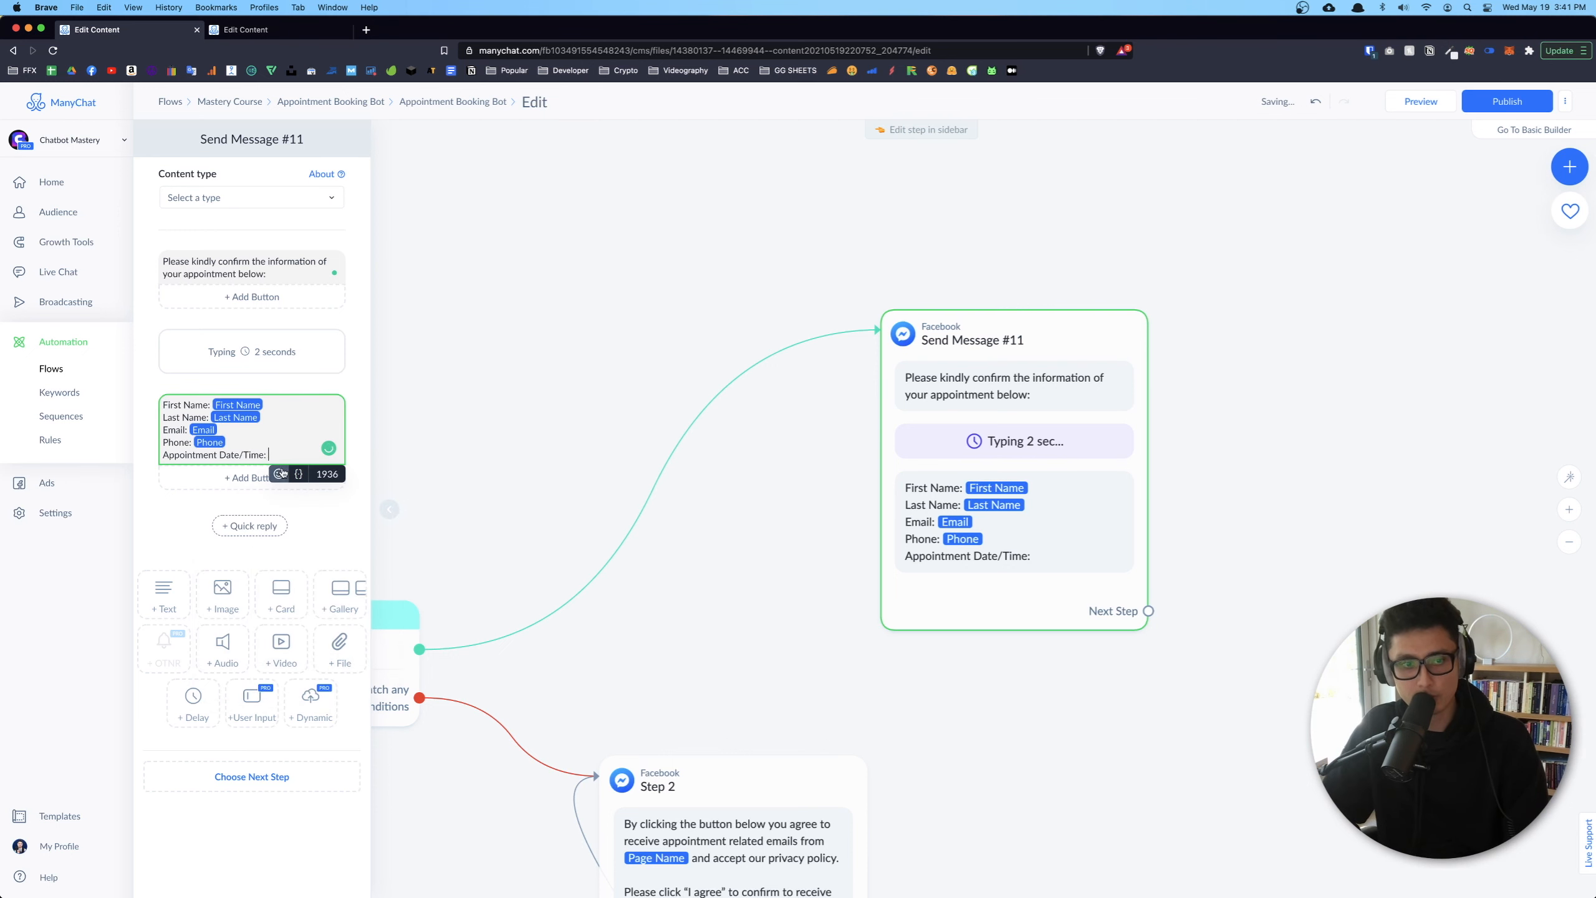
Check in Send Message #7 which custom field stores the contact's date and time reply
scroll(472, 495, "down", 5)
left_click_drag(545, 346, 1354, 268)
scroll(677, 278, "up", 3)
scroll(677, 278, "up", 3)
left_click(677, 278)
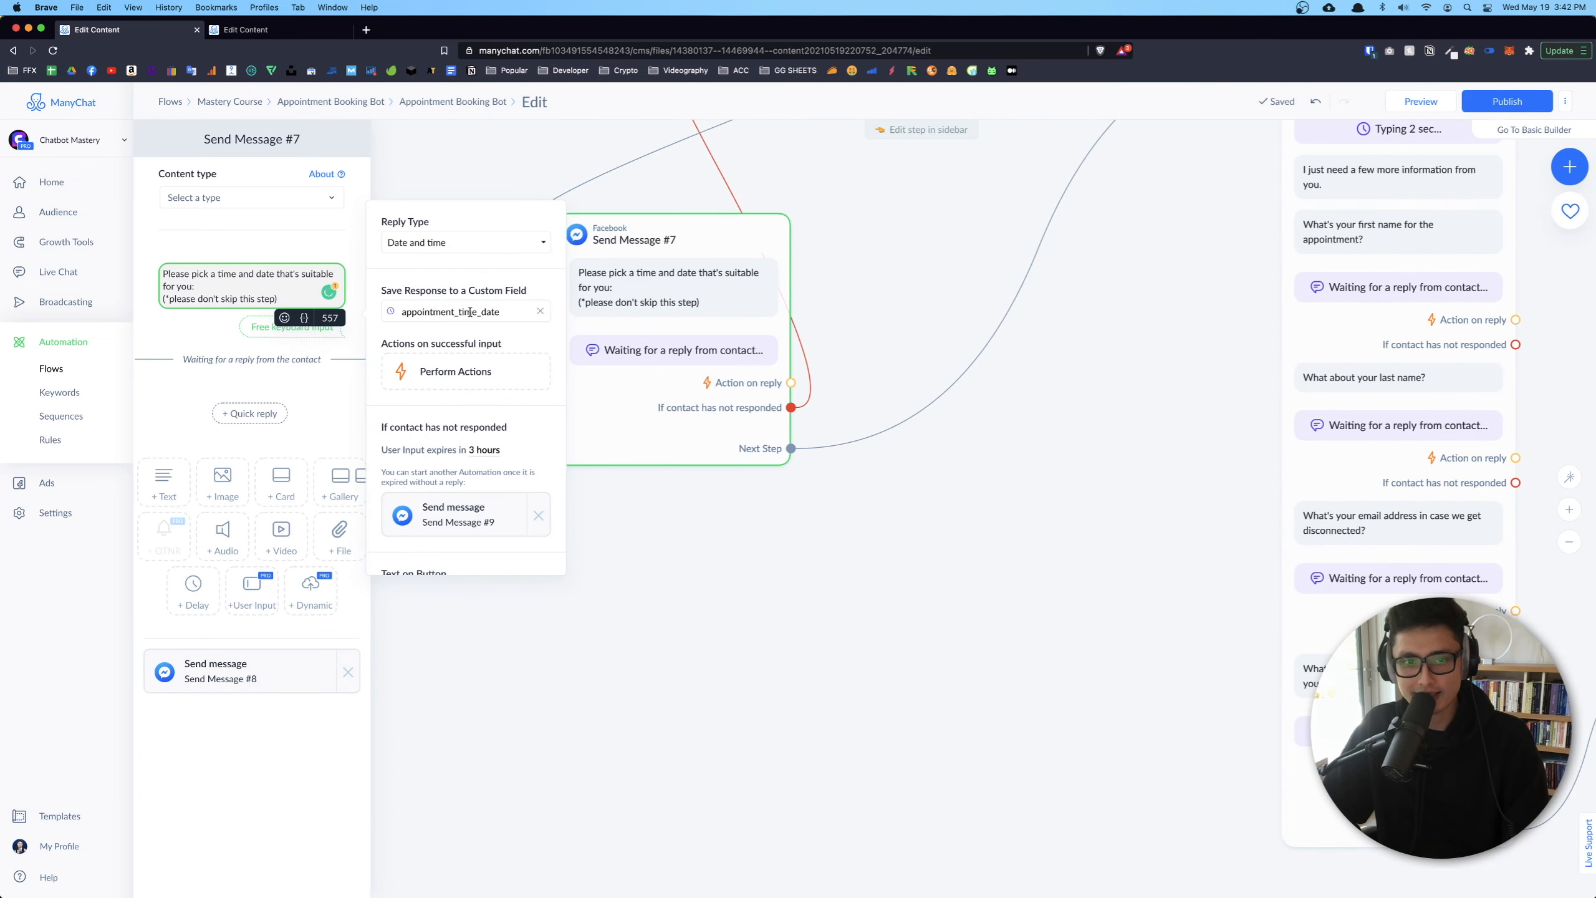
left_click(1137, 616)
scroll(1130, 613, "down", 5)
left_click_drag(1129, 613, 92, 470)
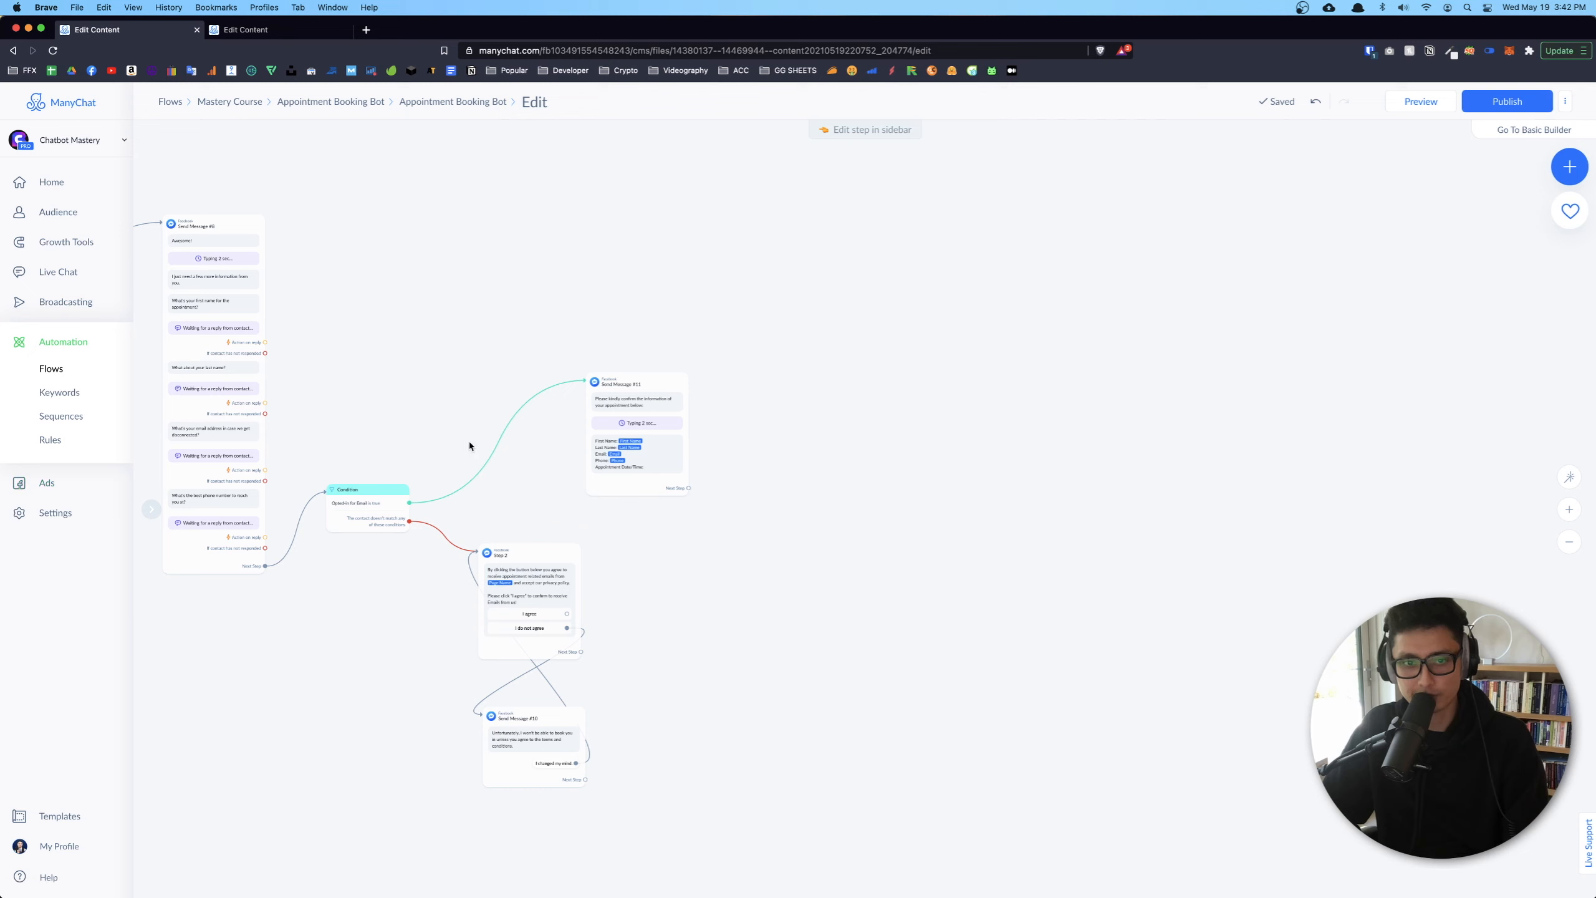
left_click_drag(469, 446, 991, 495)
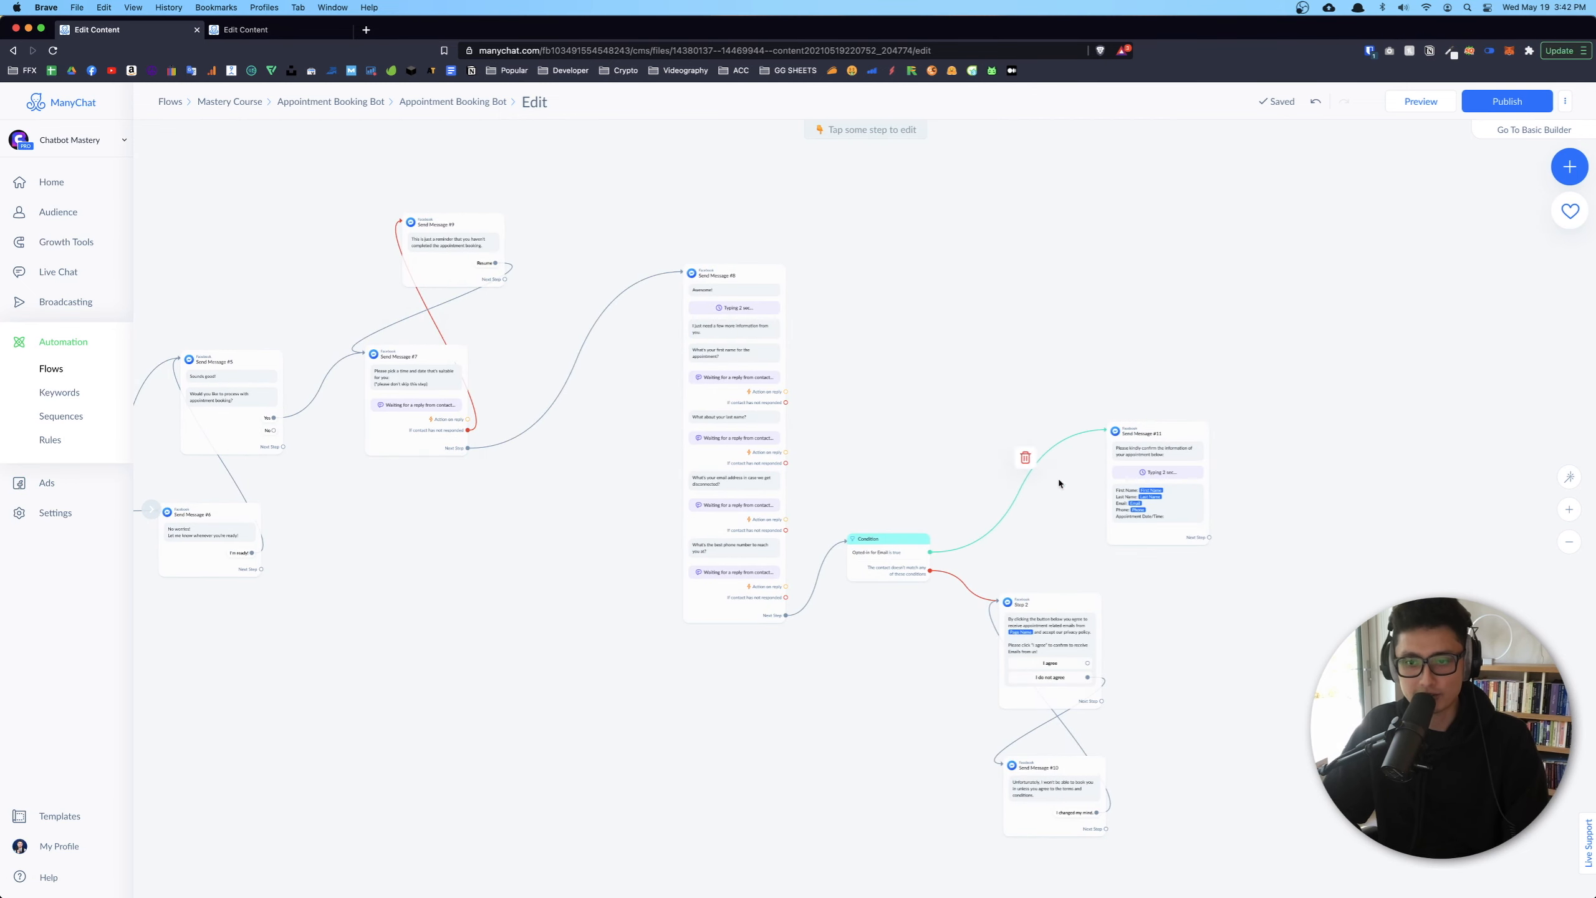
Insert the custom field appointment_time_date after the "Appointment Date/Time:" label in Send Message #11
left_click(1156, 497)
left_click(268, 455)
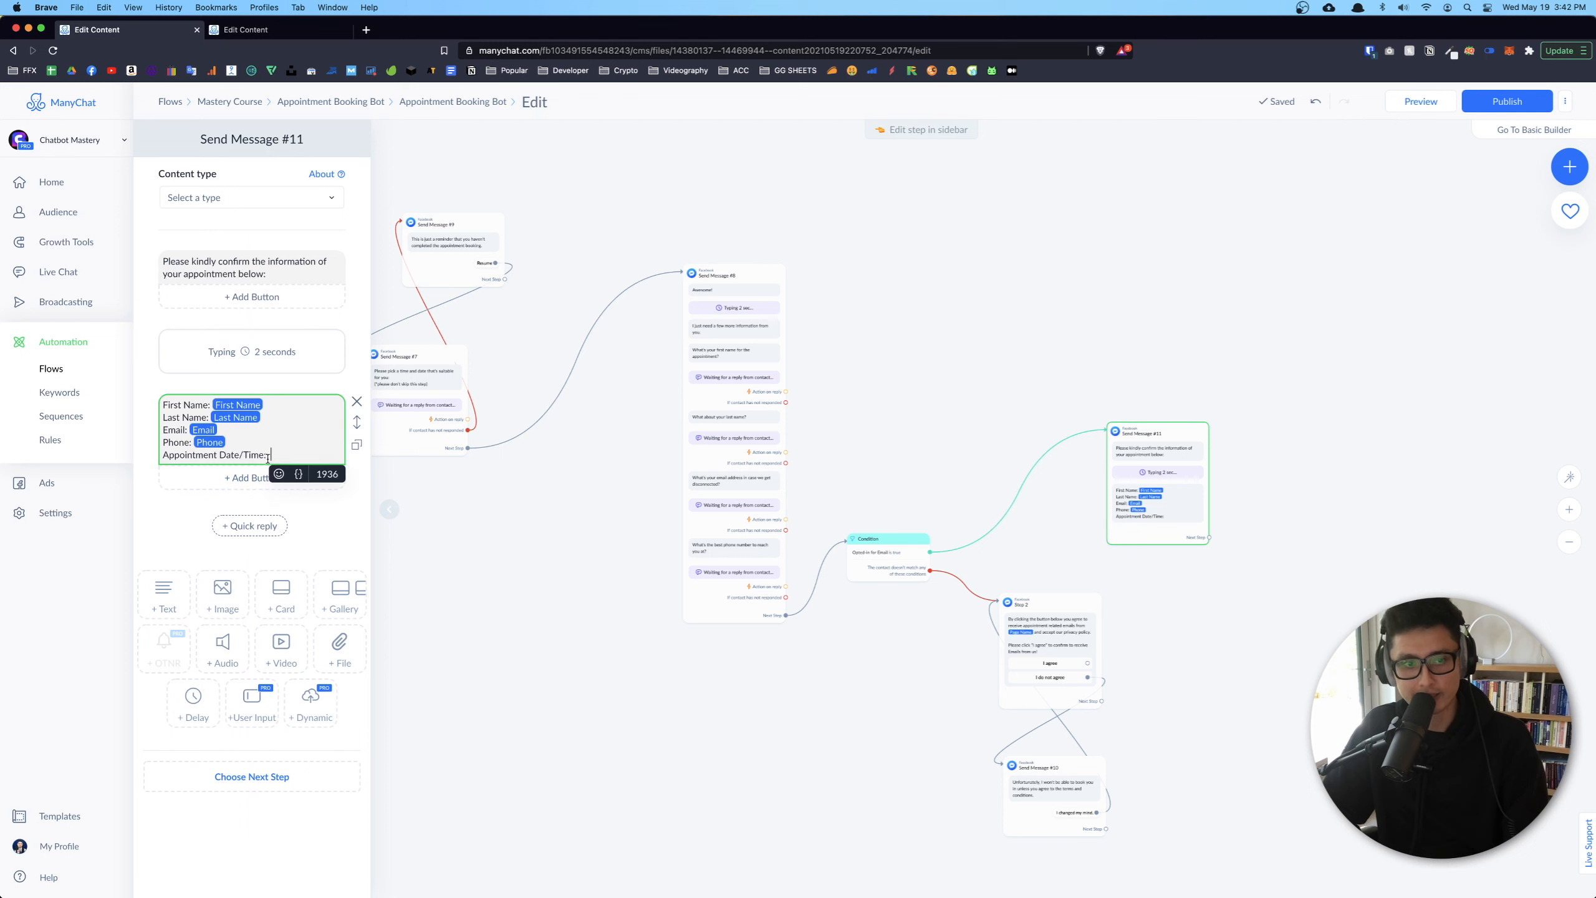
left_click(299, 474)
type("date")
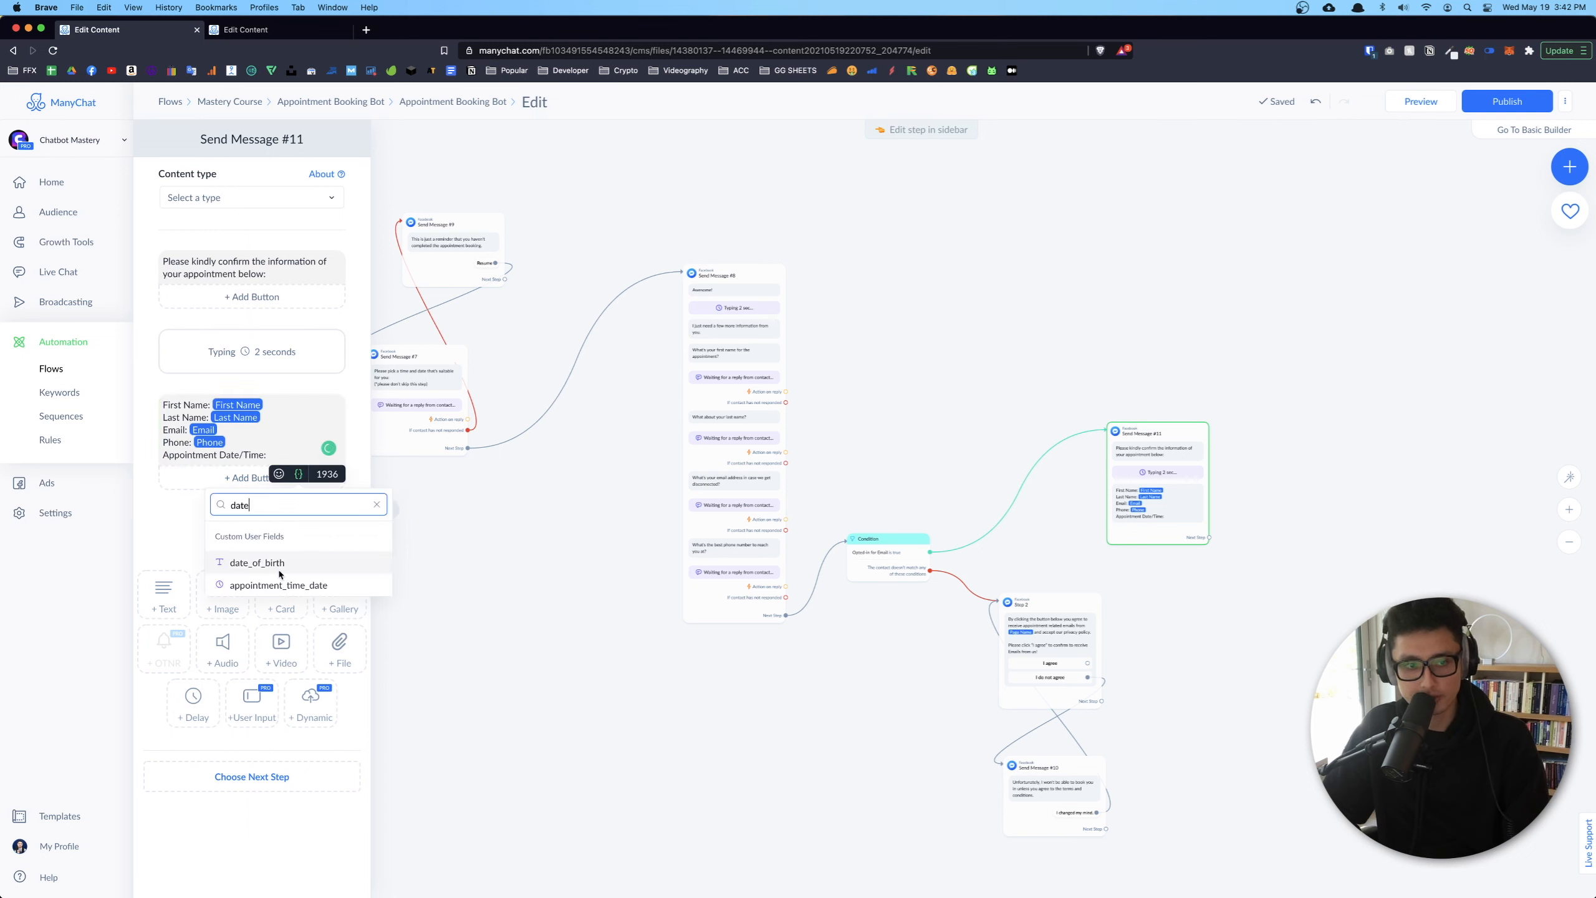
left_click(238, 585)
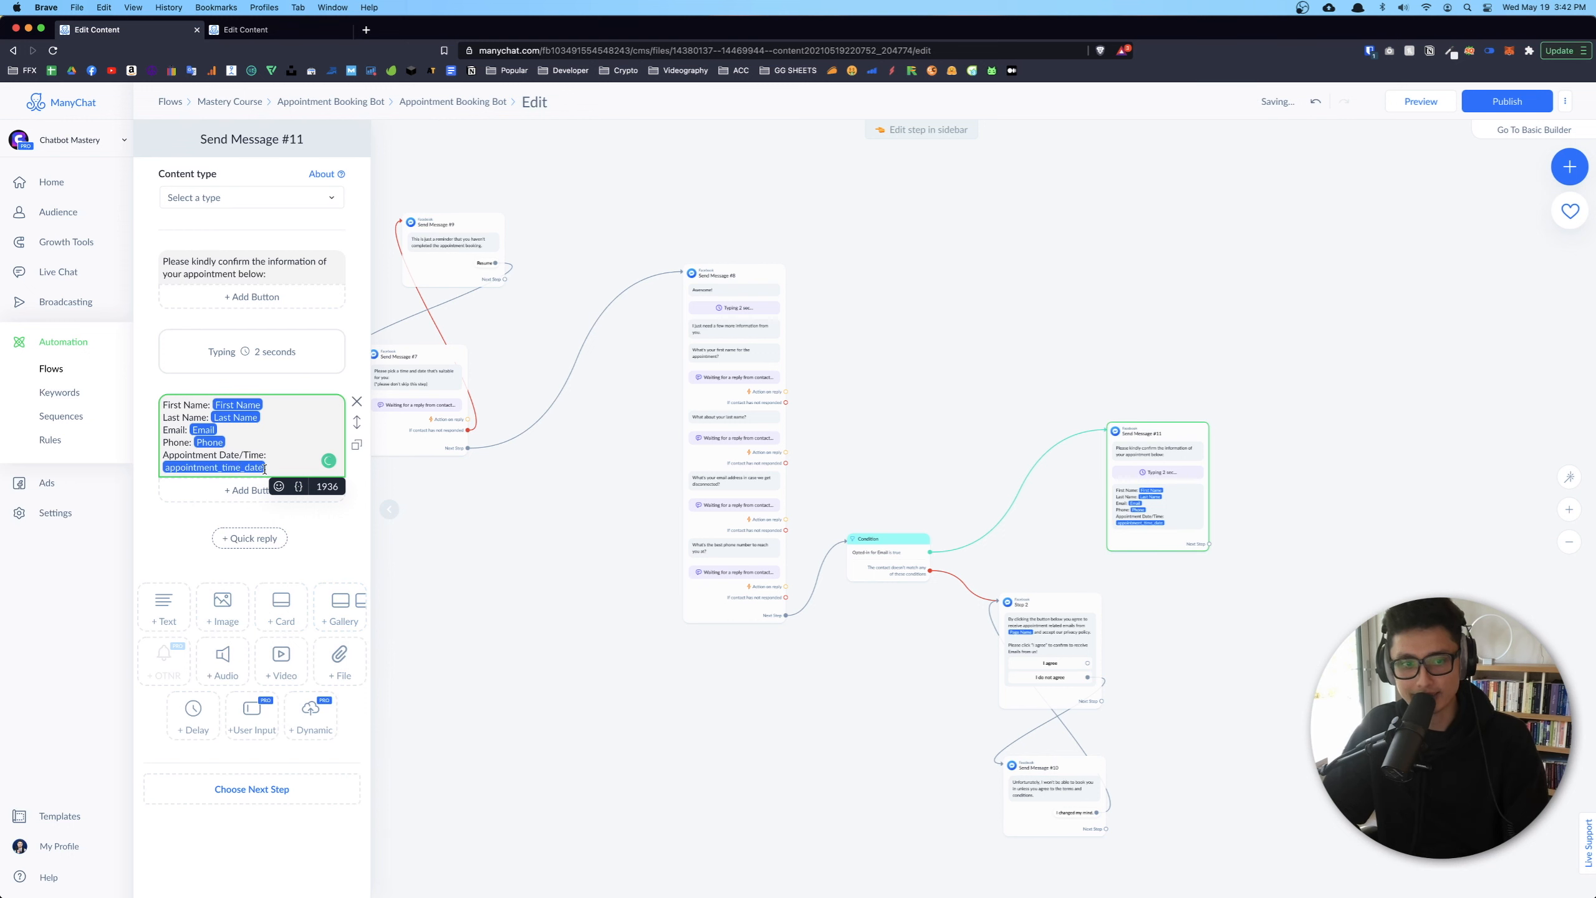
Add two buttons below the appointment details in Send Message #11, titled "Correct! 👌" and "Make Changes"
left_click(251, 490)
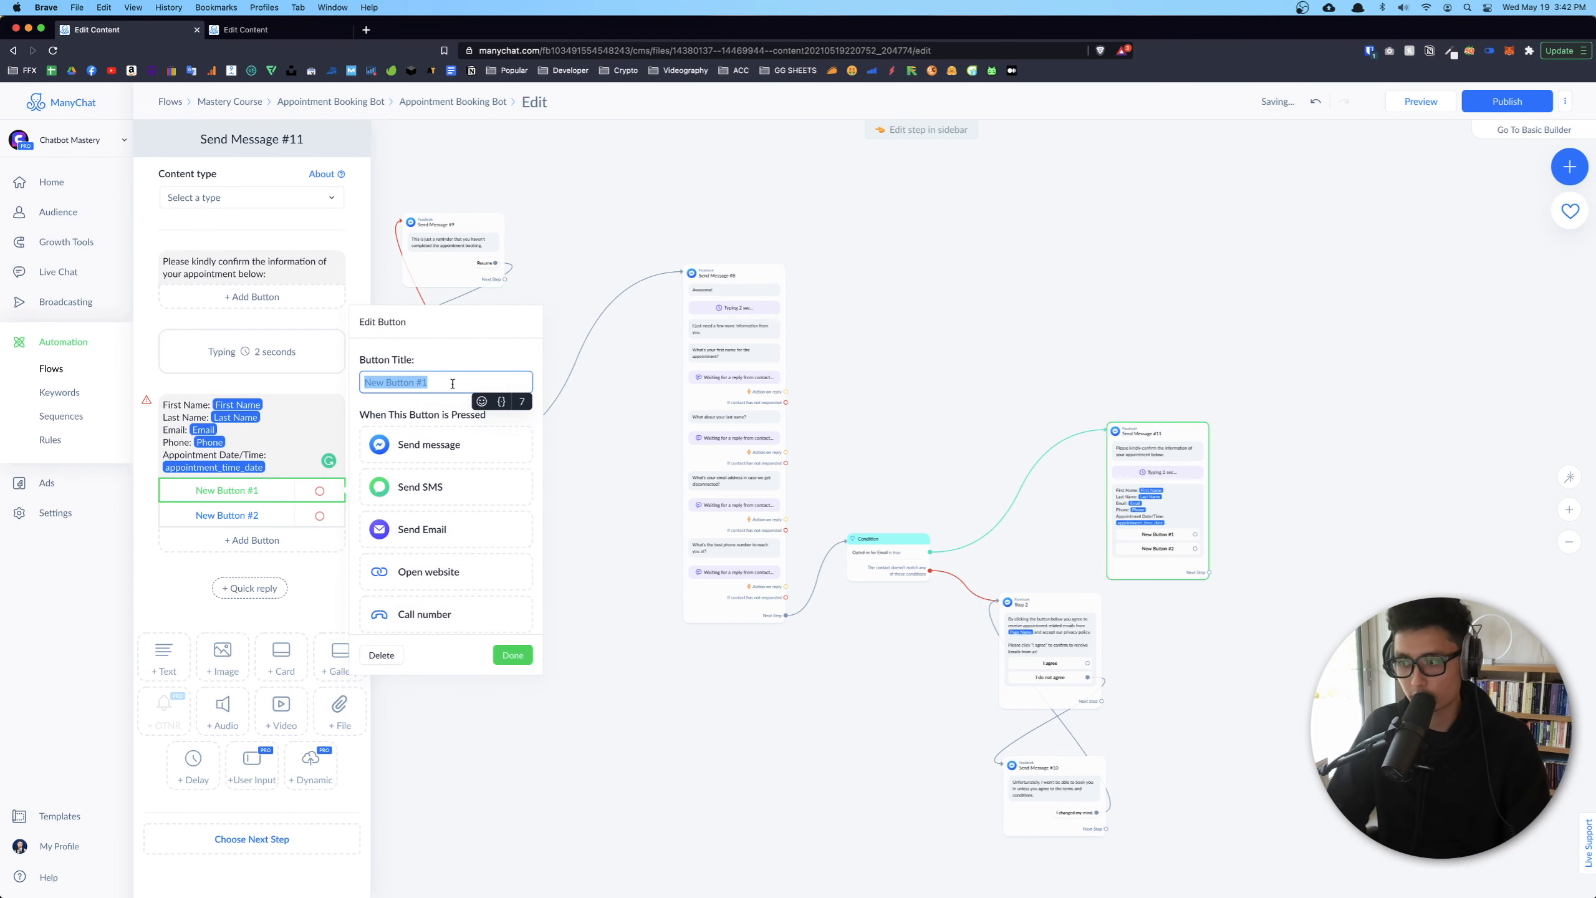
type("Correct! 👌")
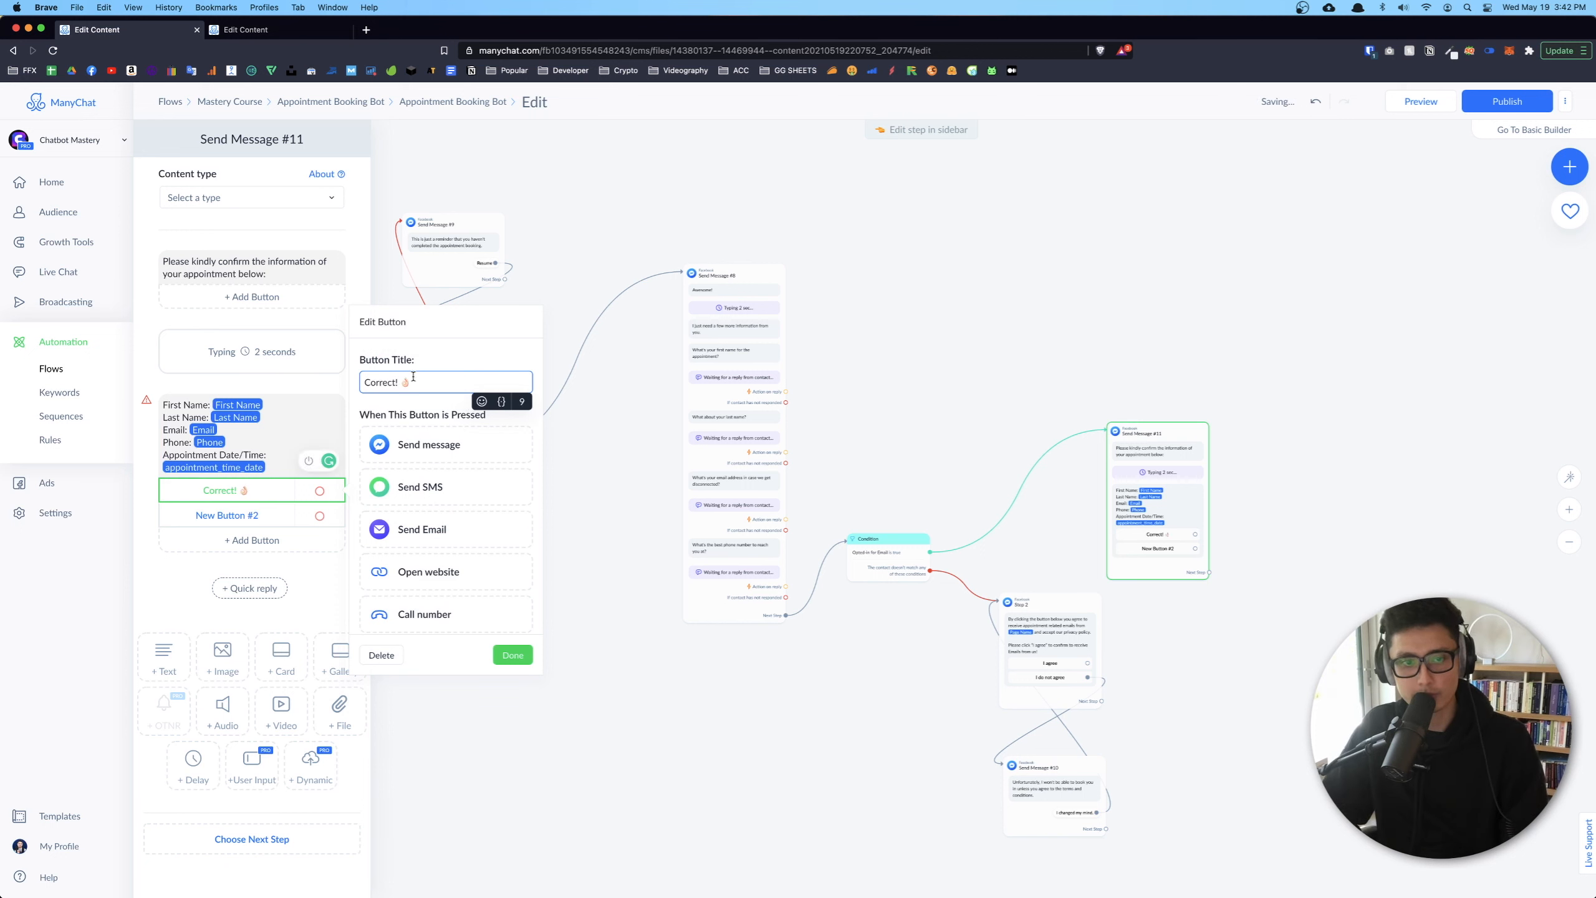
left_click(233, 515)
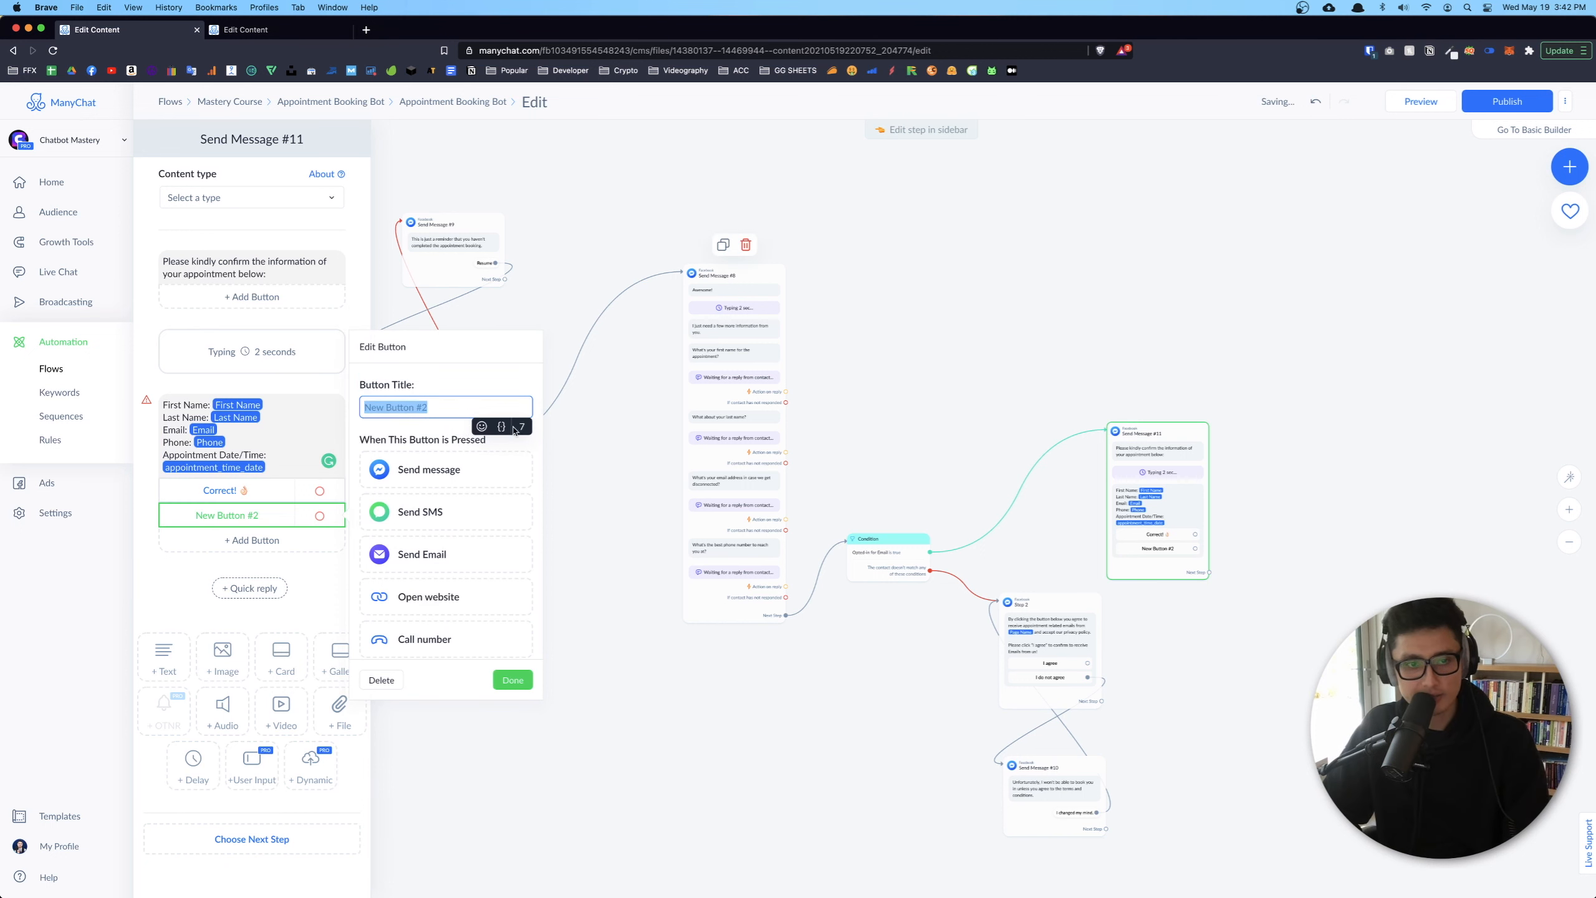
key("ctrl+a")
type("Make Changes")
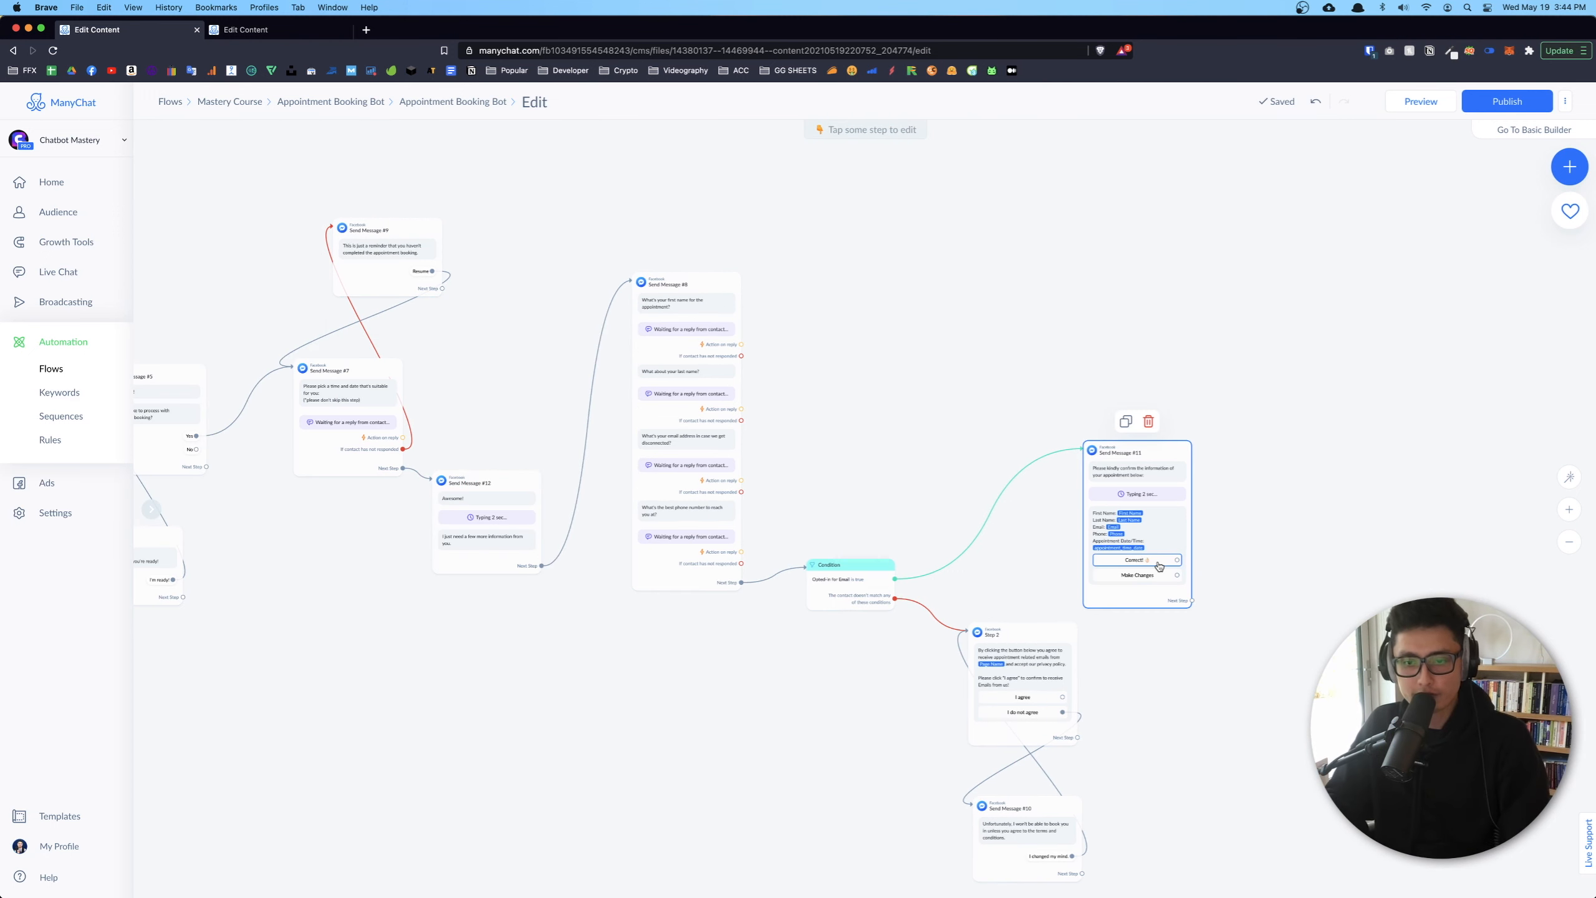
scroll(1160, 566, "up", 5)
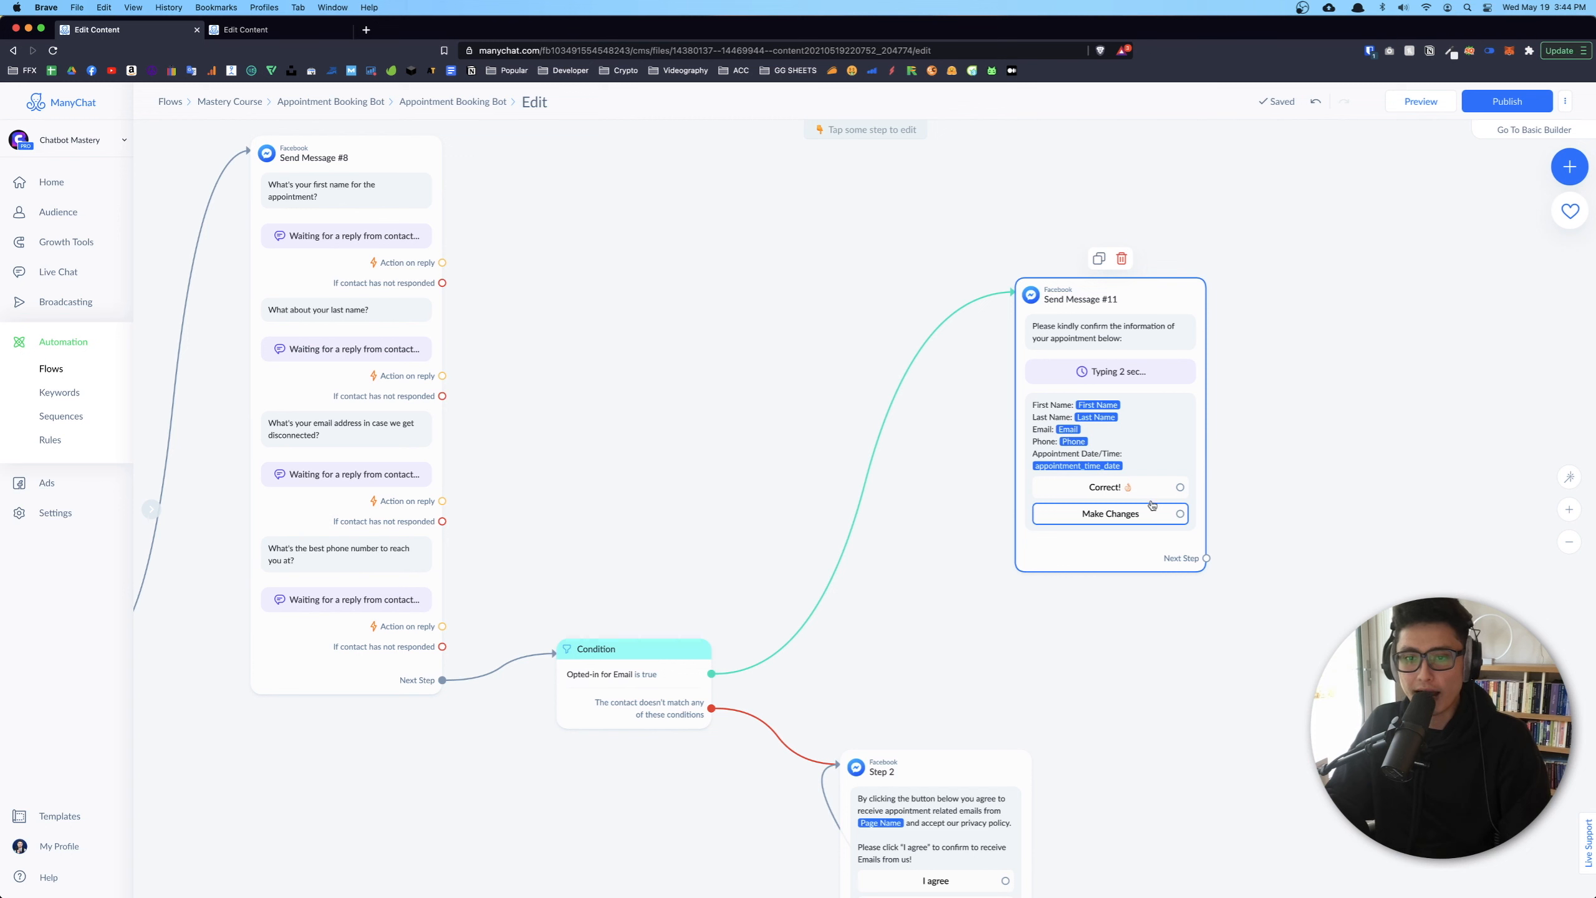
scroll(1163, 534, "down", 3)
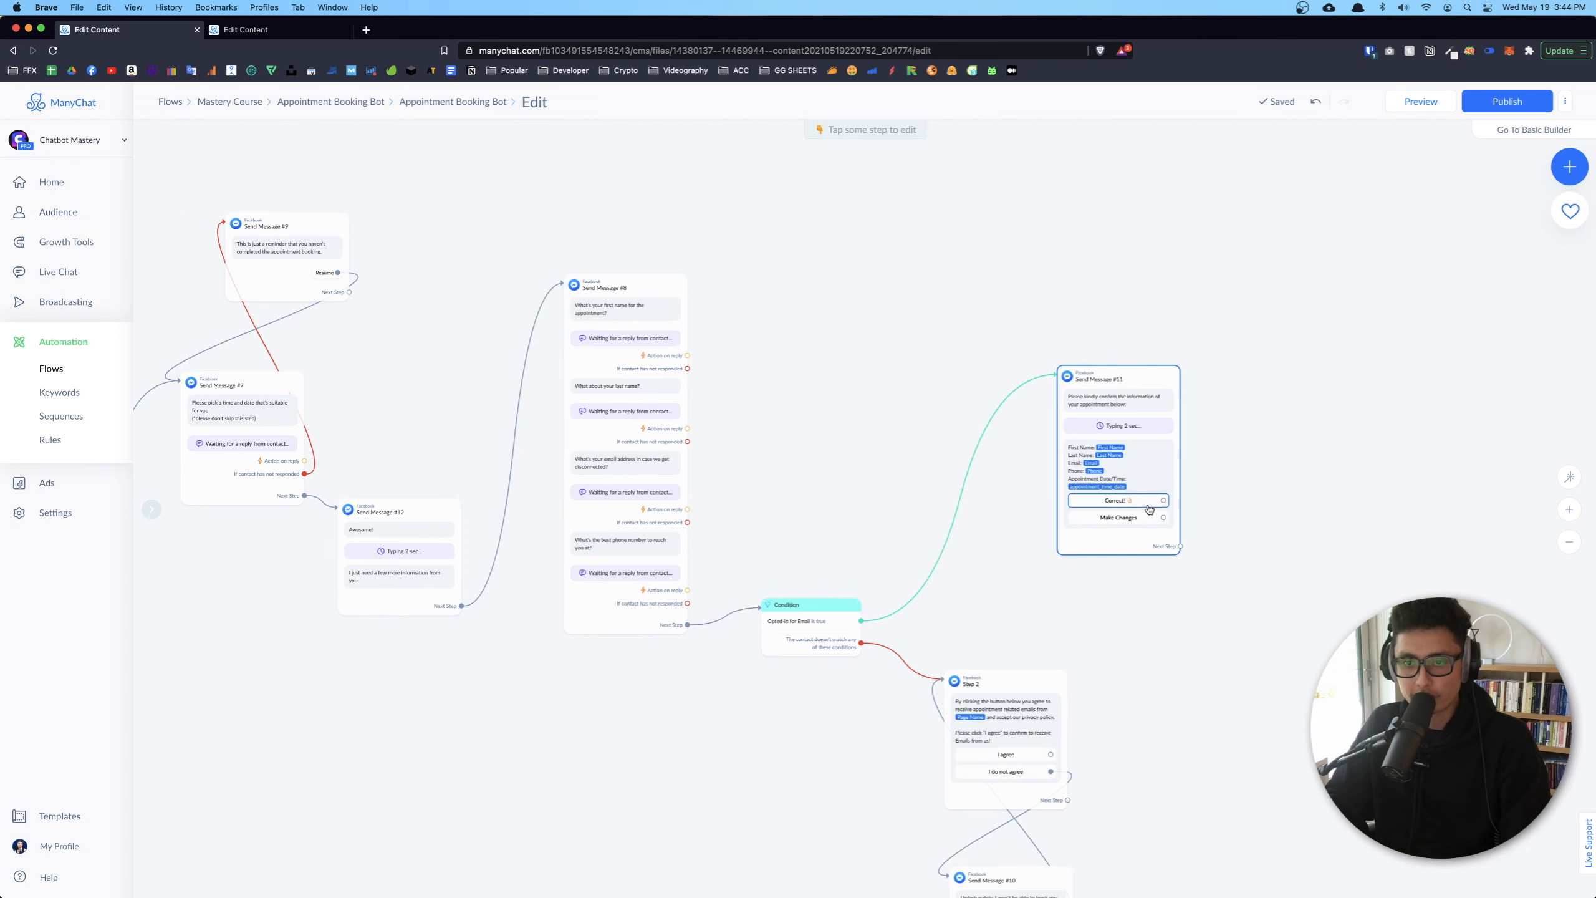
Connect the "Make Changes" button of Send Message #11 to Send Message #7, which asks for the time and date
scroll(1398, 393, "right", 5)
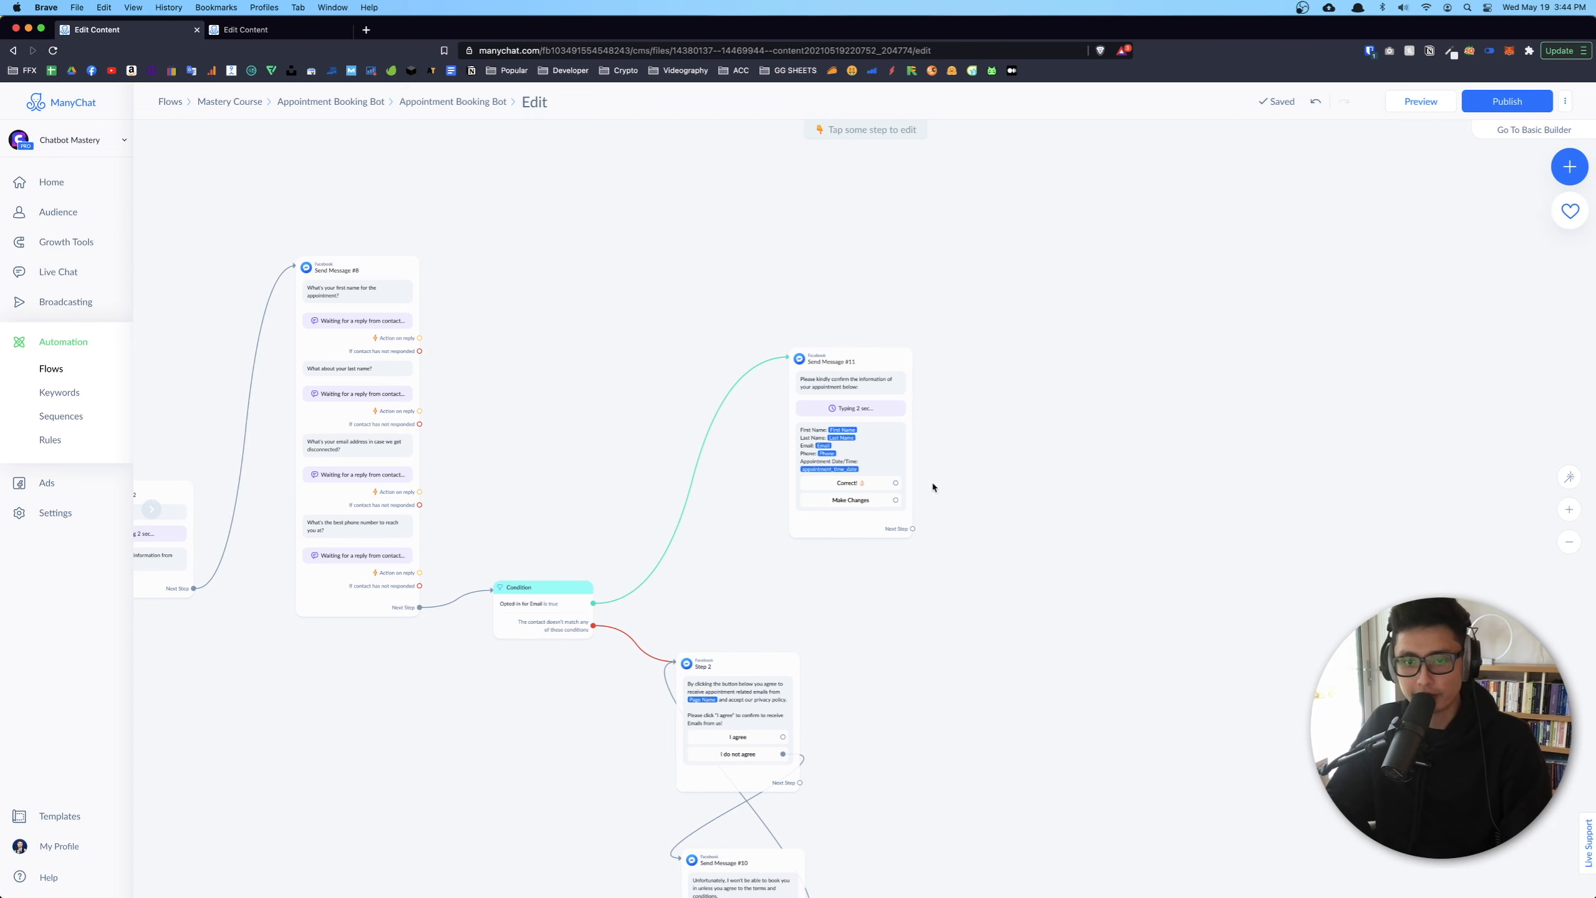
scroll(933, 486, "down", 3)
left_click_drag(917, 494, 1441, 413)
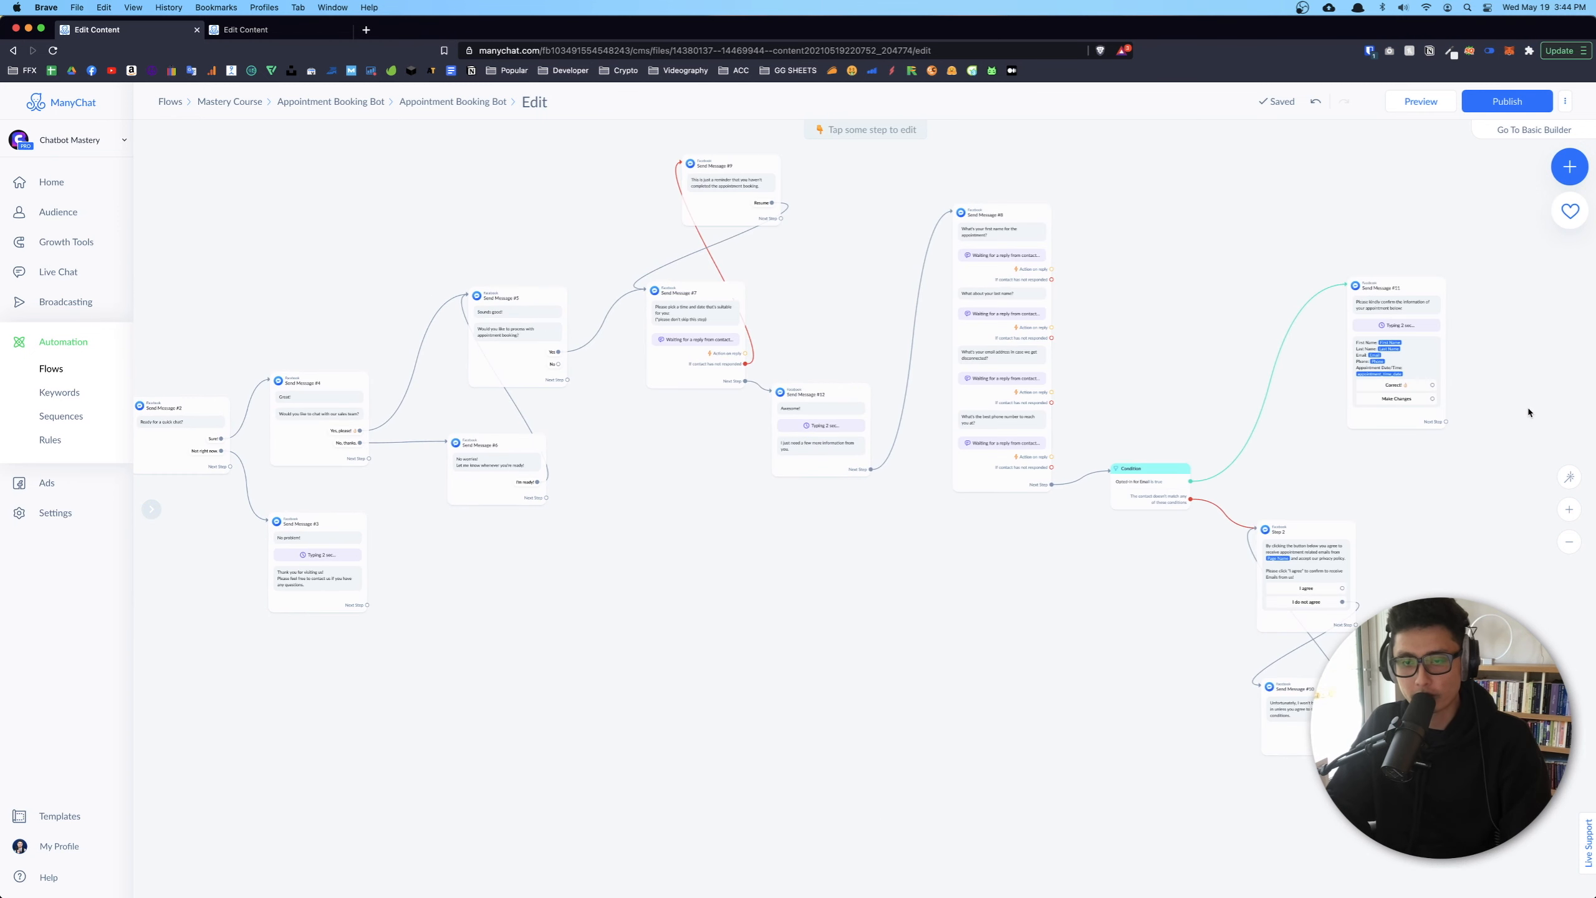
left_click(1432, 399)
scroll(651, 427, "up", 5)
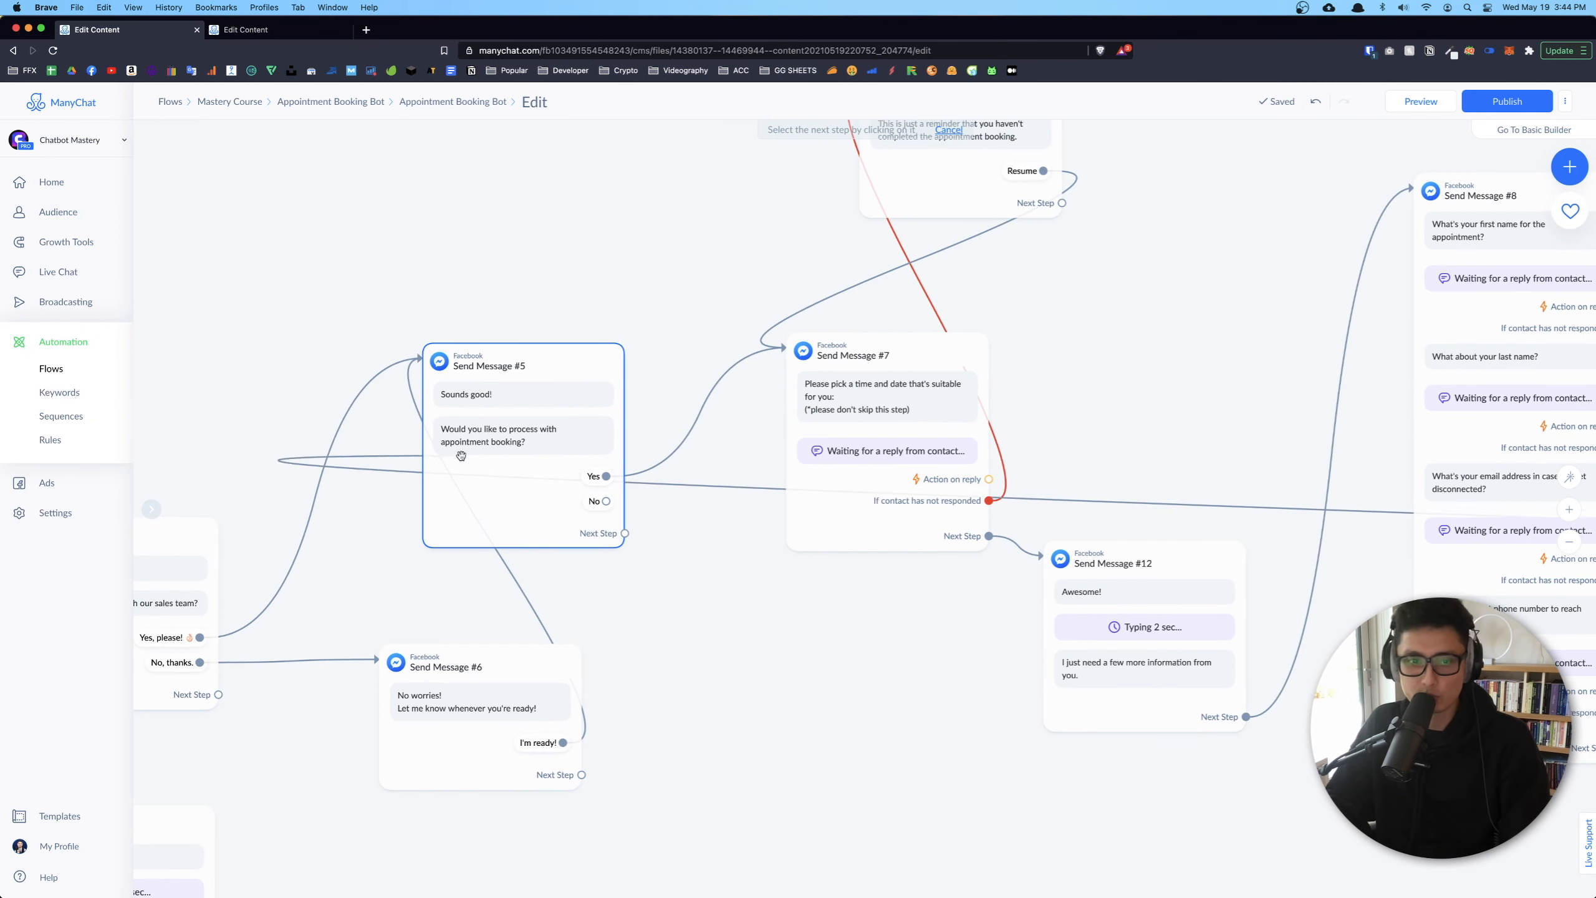
scroll(711, 194, "right", 3)
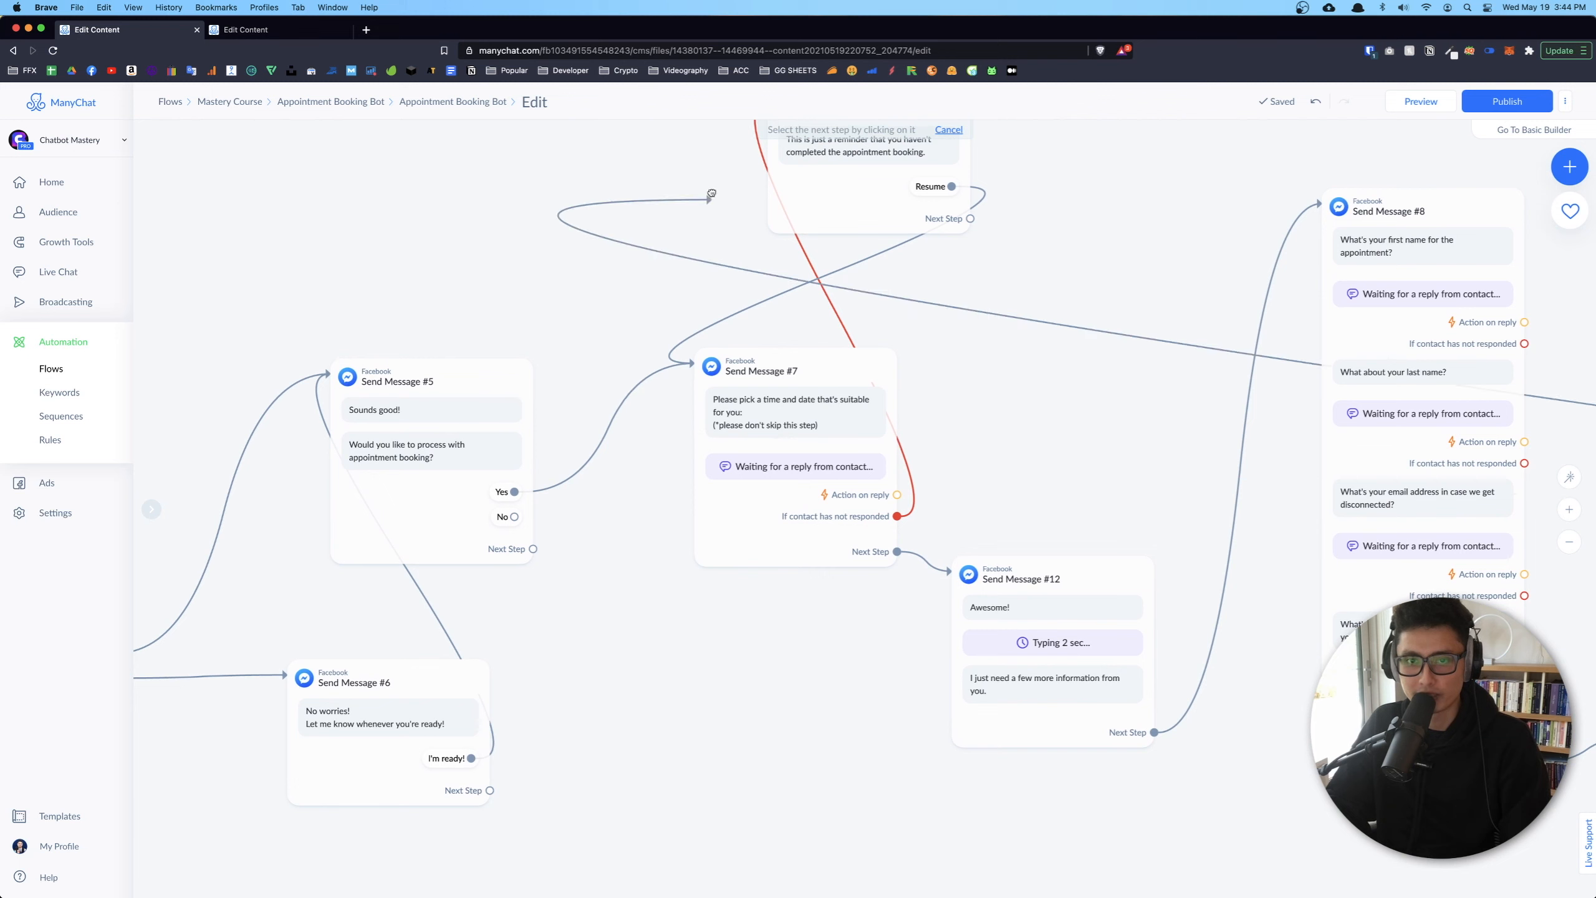
scroll(711, 194, "up", 3)
left_click(739, 493)
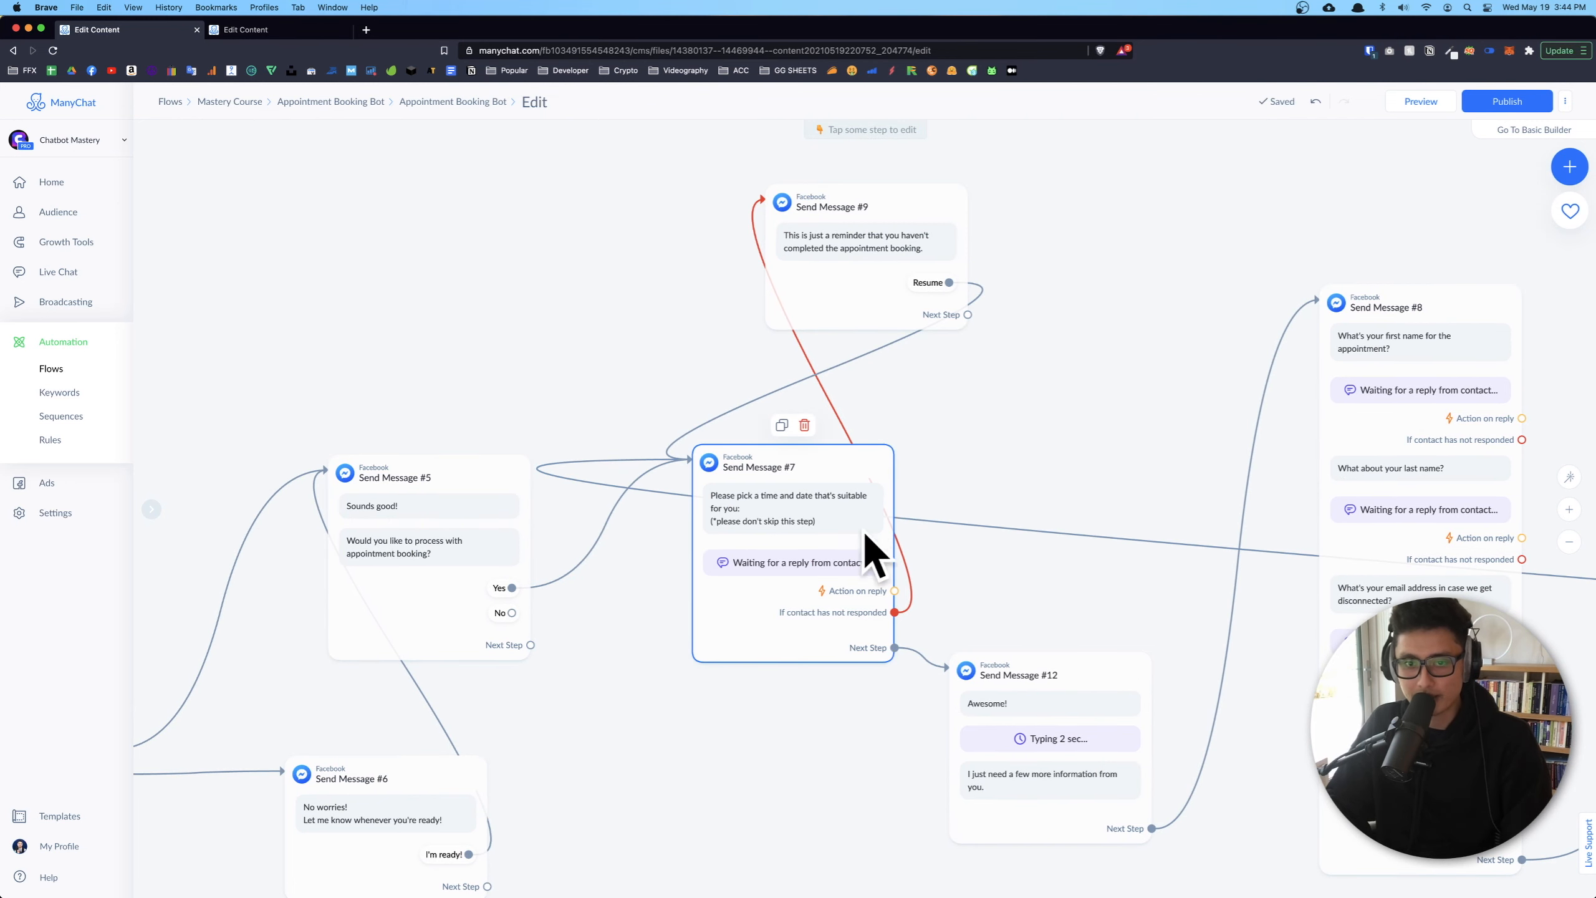
Review the path from Send Message #7 through the contact questions and the email opt-in condition to Send Message #11
scroll(819, 517, "down", 5)
scroll(820, 517, "right", 5)
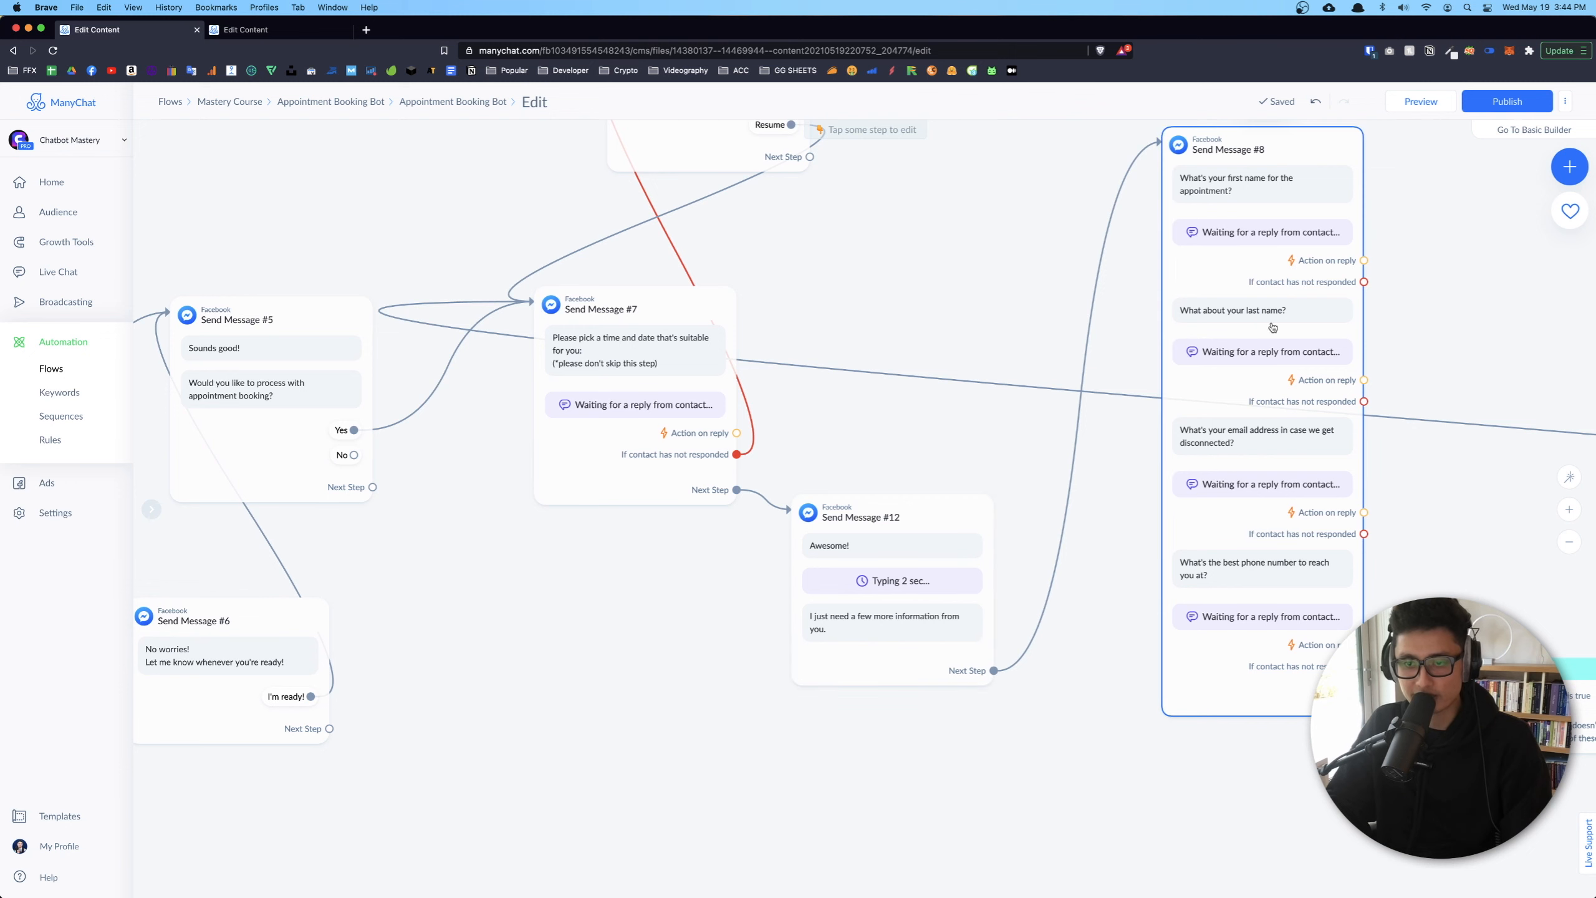
scroll(1272, 327, "down", 5)
scroll(830, 239, "up", 3)
scroll(886, 303, "up", 1)
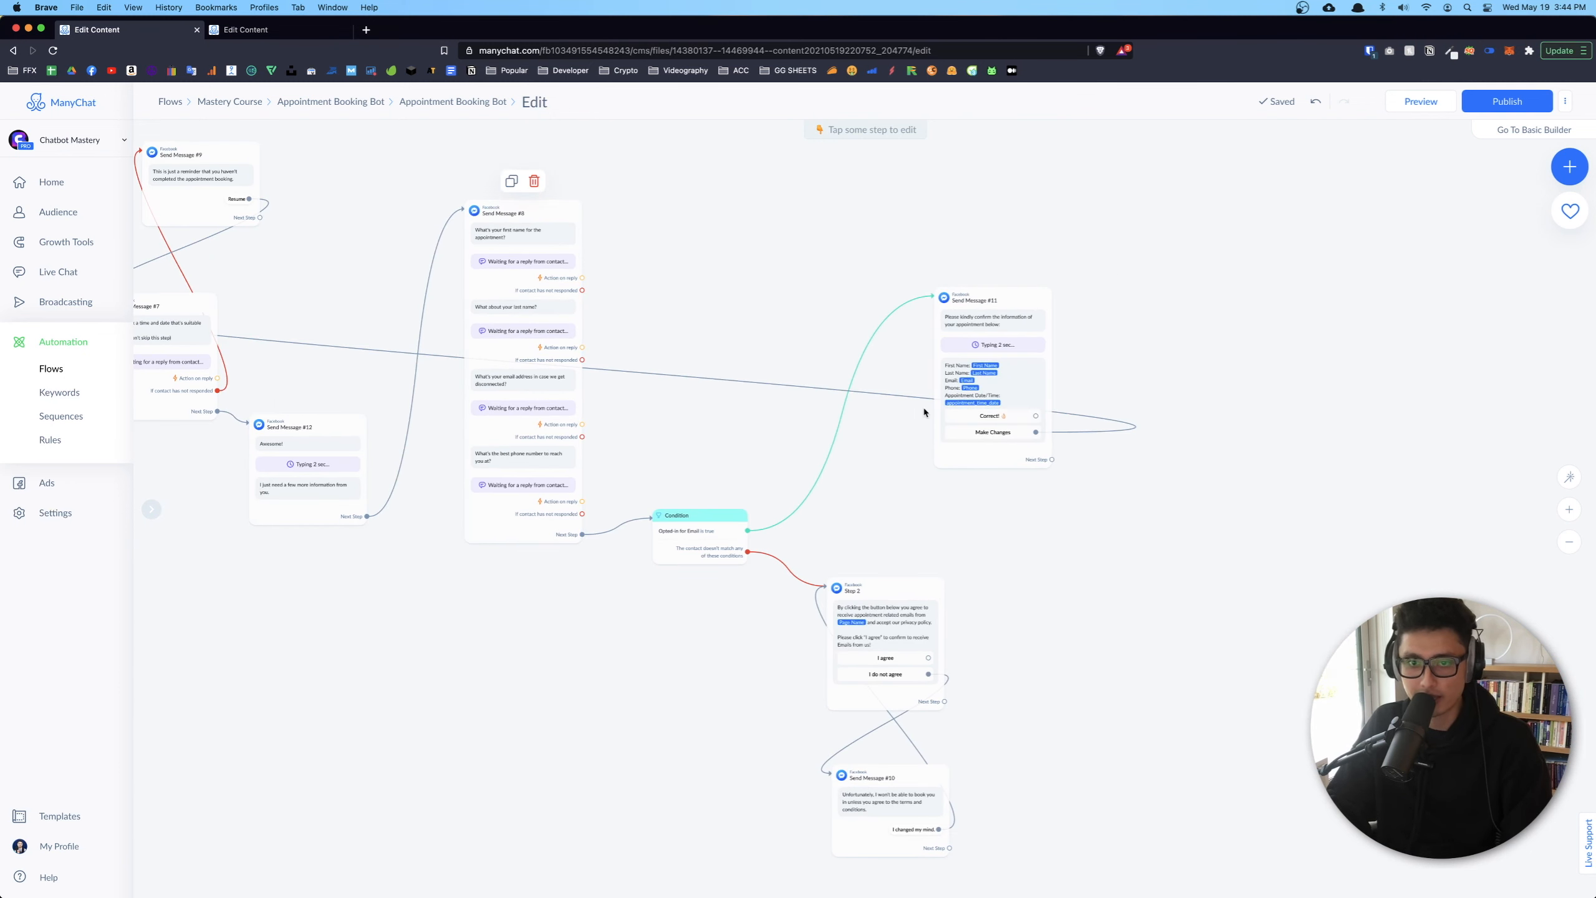
scroll(1000, 422, "up", 1)
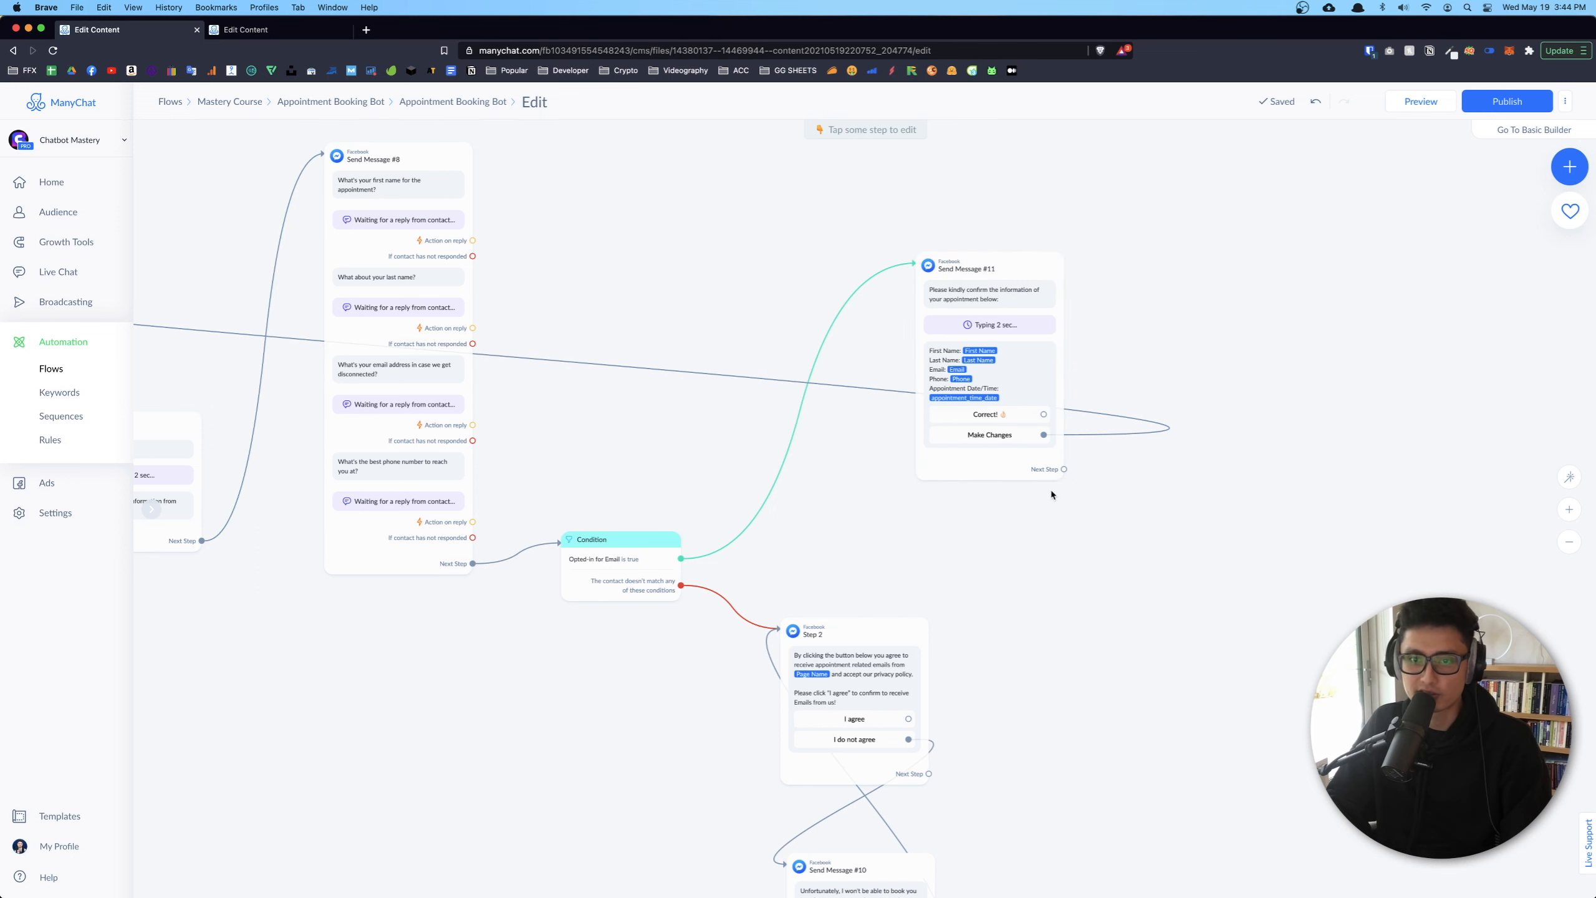
left_click_drag(1289, 545, 1424, 567)
left_click_drag(635, 221, 762, 244)
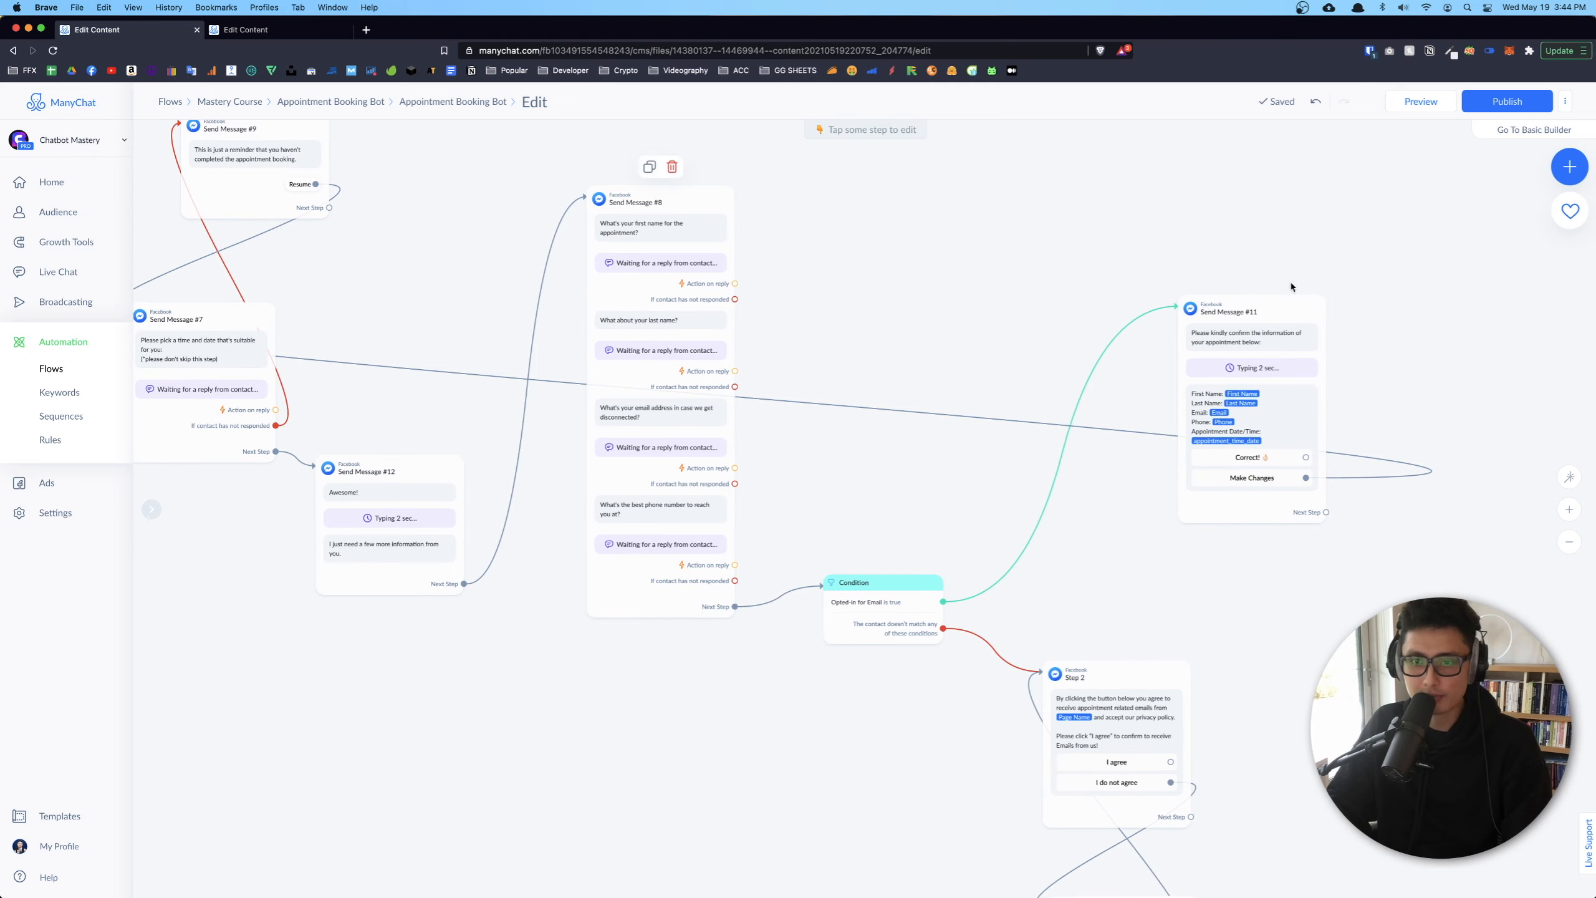
Connect the "I agree" button of Step 2 to the details confirmation in Send Message #11
left_click_drag(1481, 373, 1232, 275)
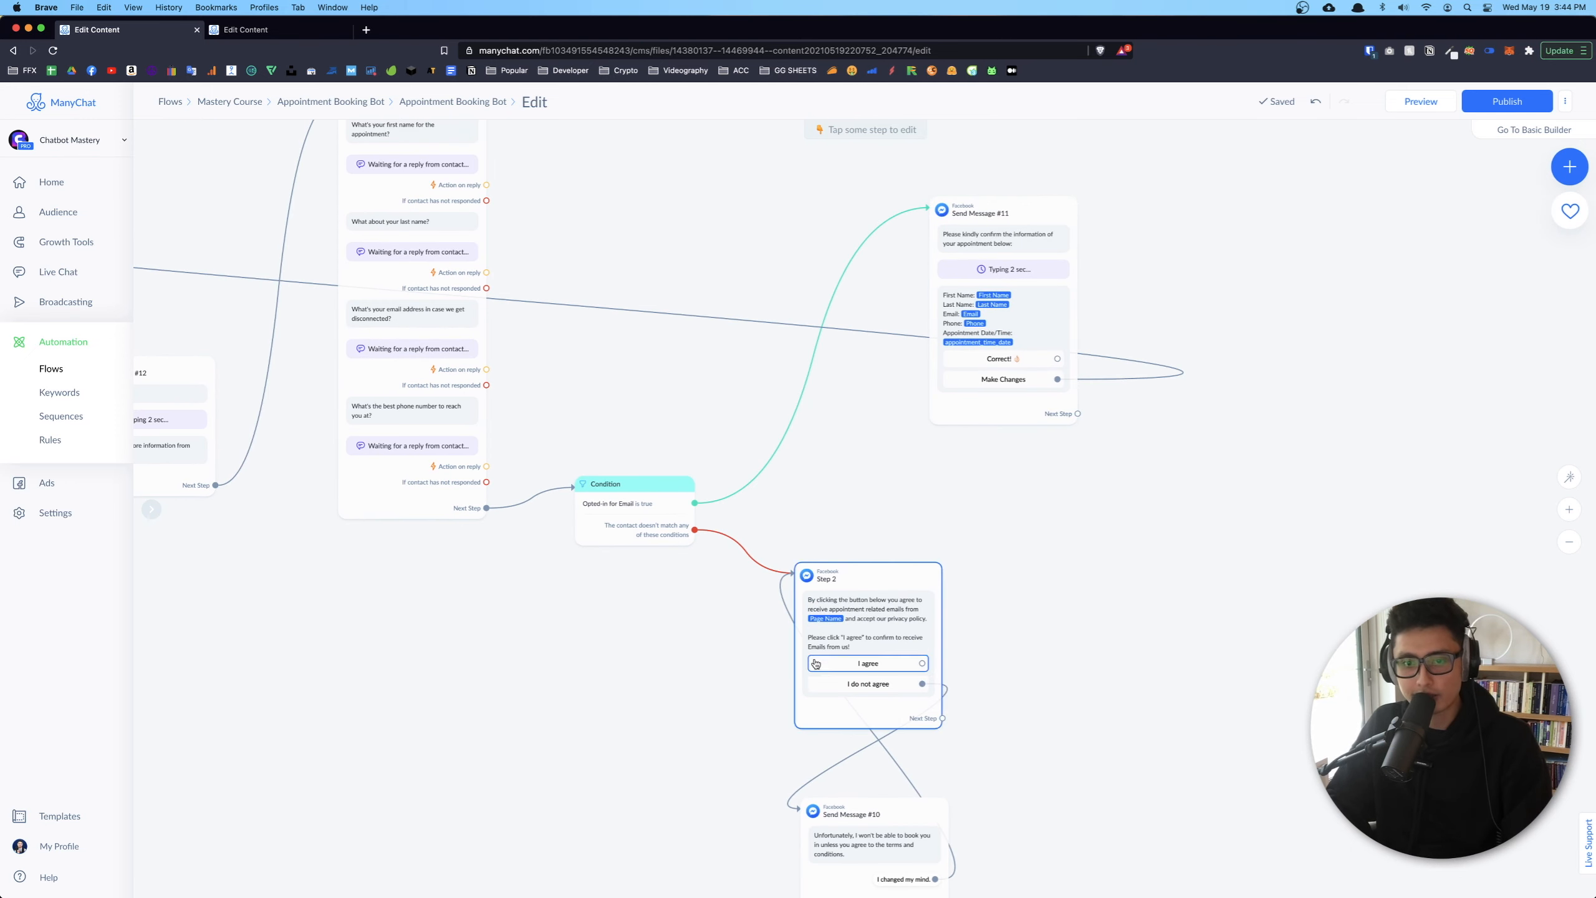
scroll(587, 490, "down", 3)
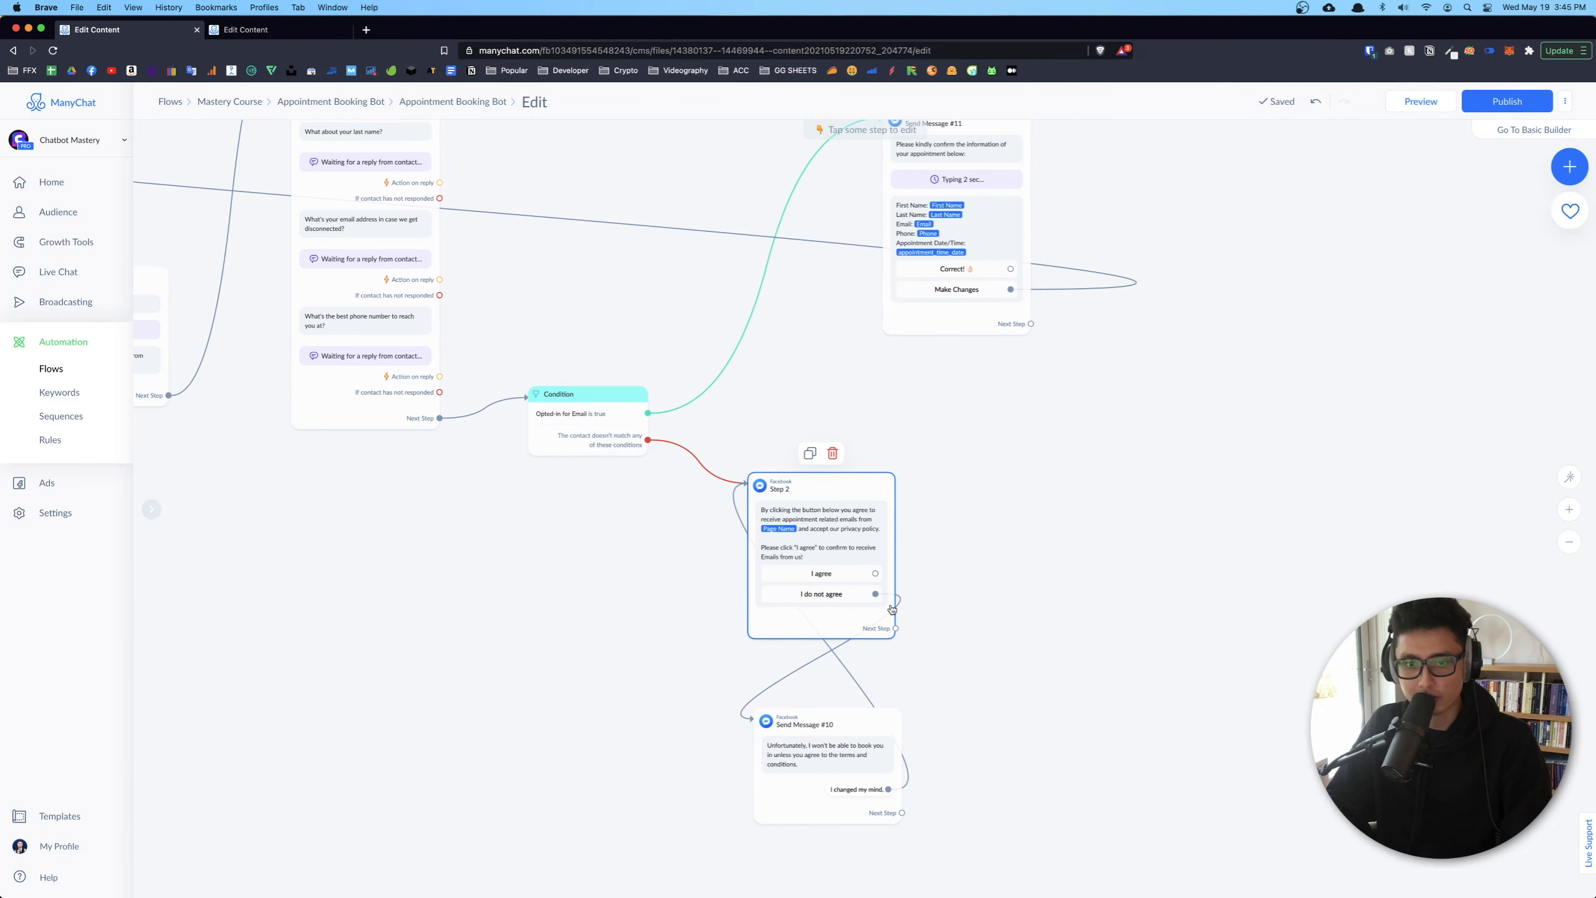
scroll(811, 628, "up", 5)
left_click_drag(833, 749, 1023, 420)
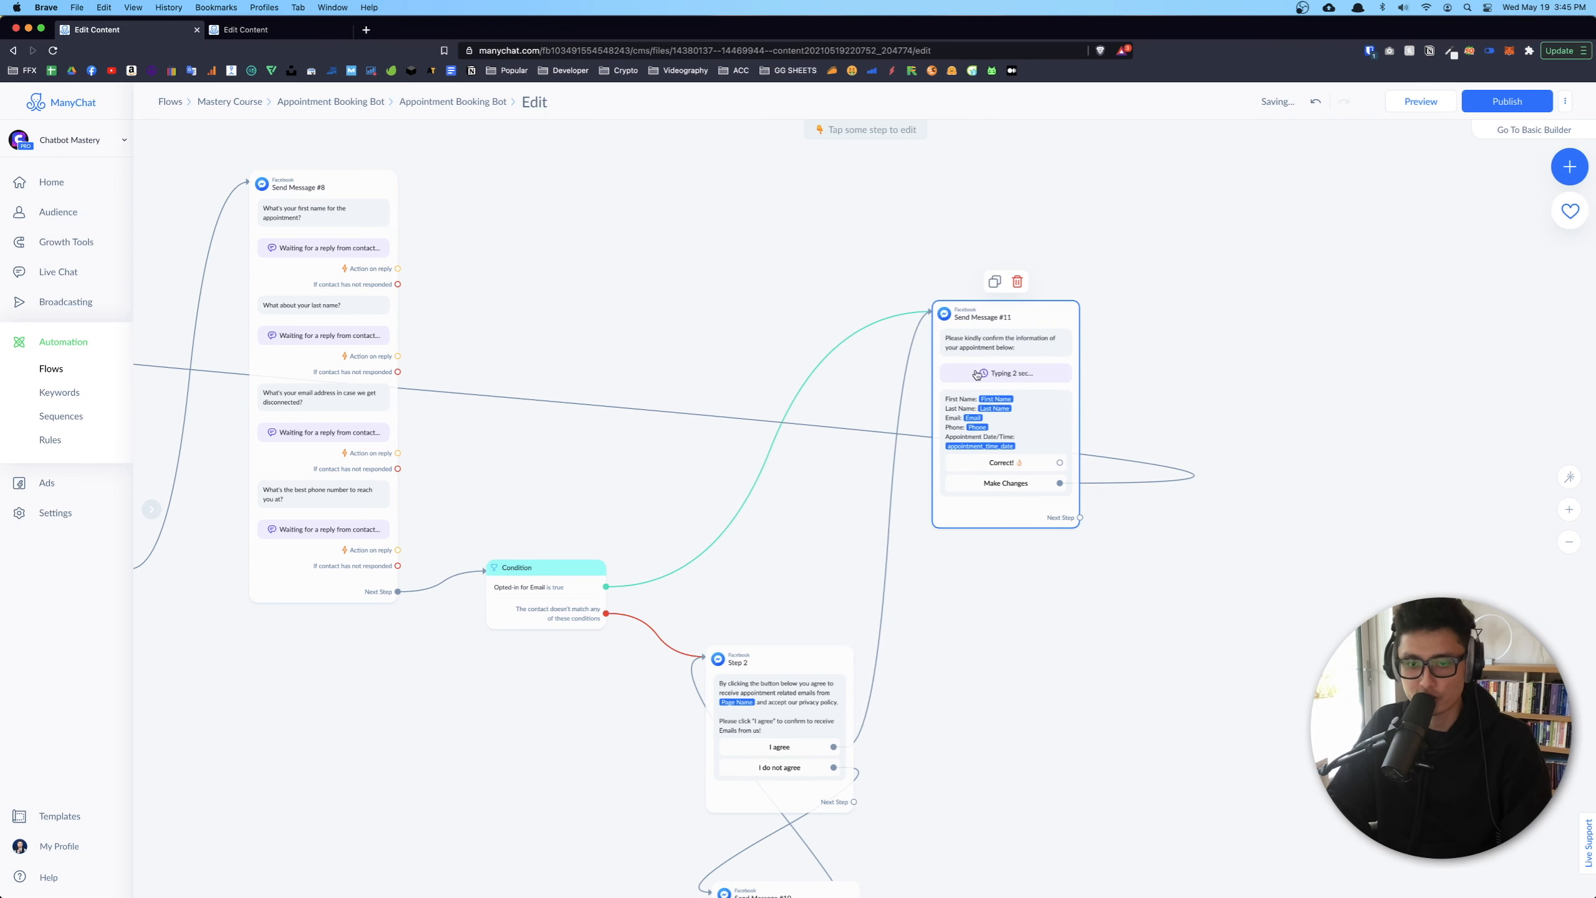
Link "Correct!" to a new Facebook message: "✅ Your appointment has been confirmed!", a 2-second typing delay and "Our team will be in touch with you shortly."
left_click_drag(1385, 382, 1169, 371)
left_click_drag(844, 451, 1076, 316)
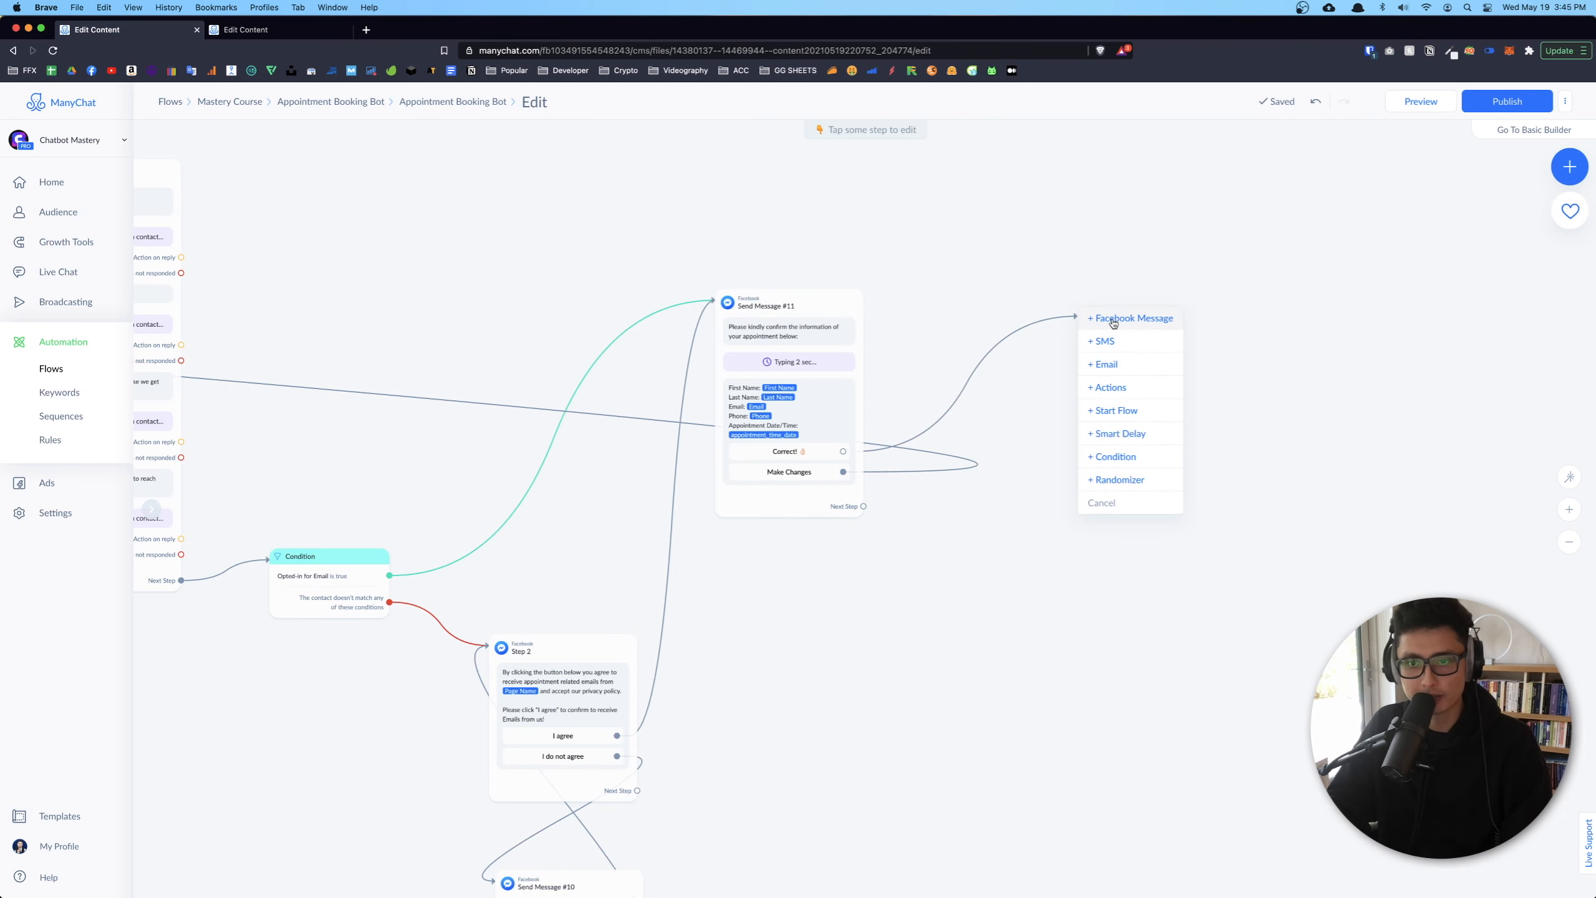
left_click(1113, 320)
left_click(229, 260)
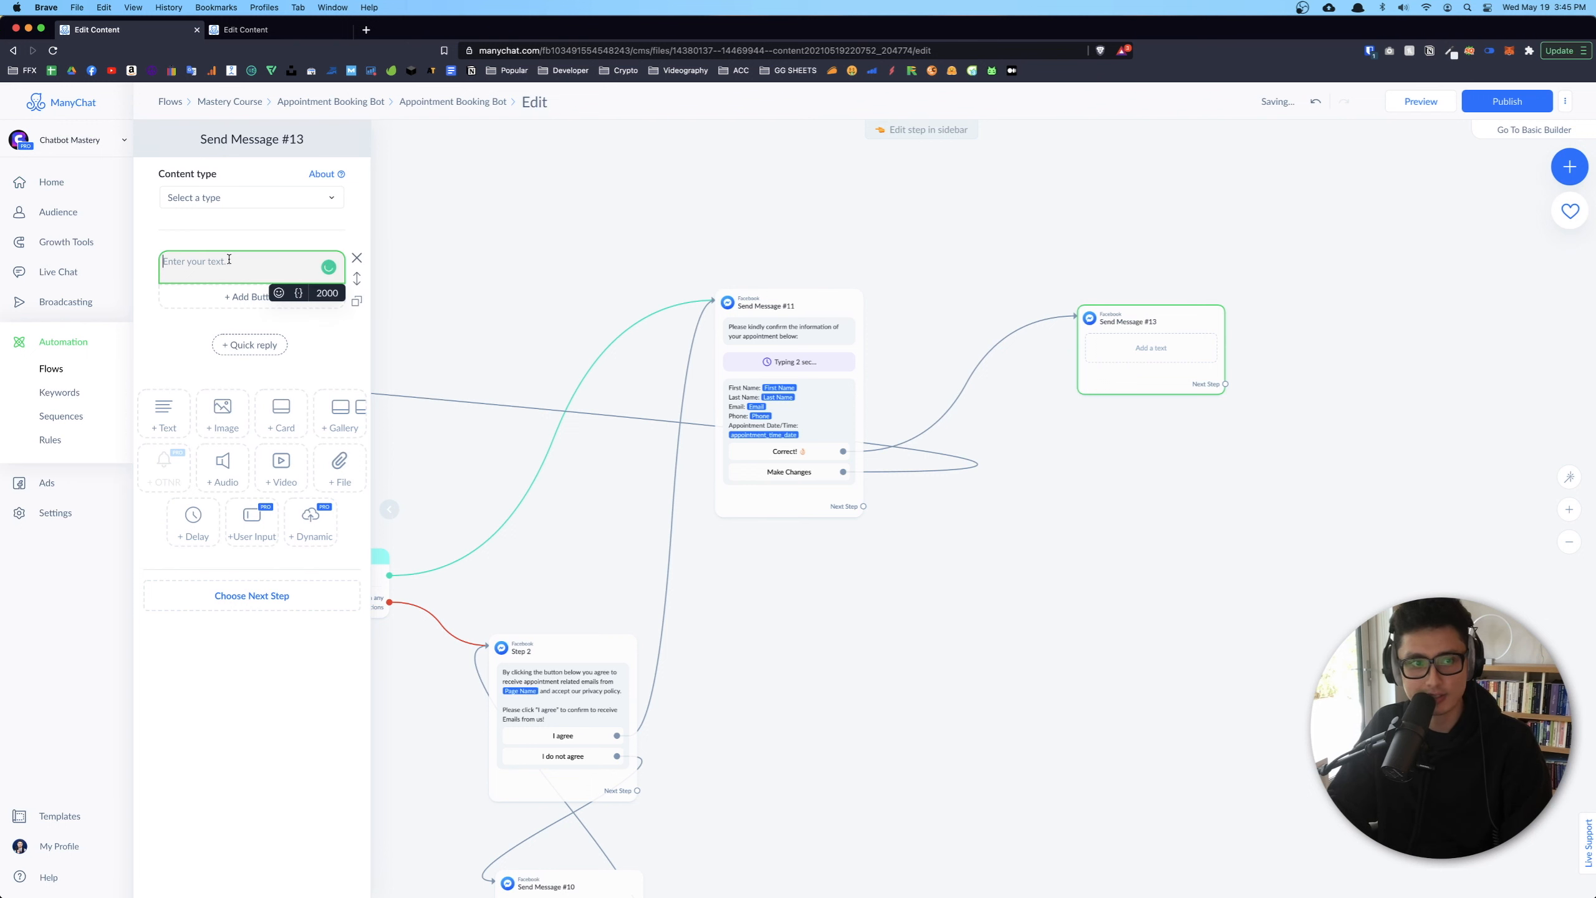
type("✅")
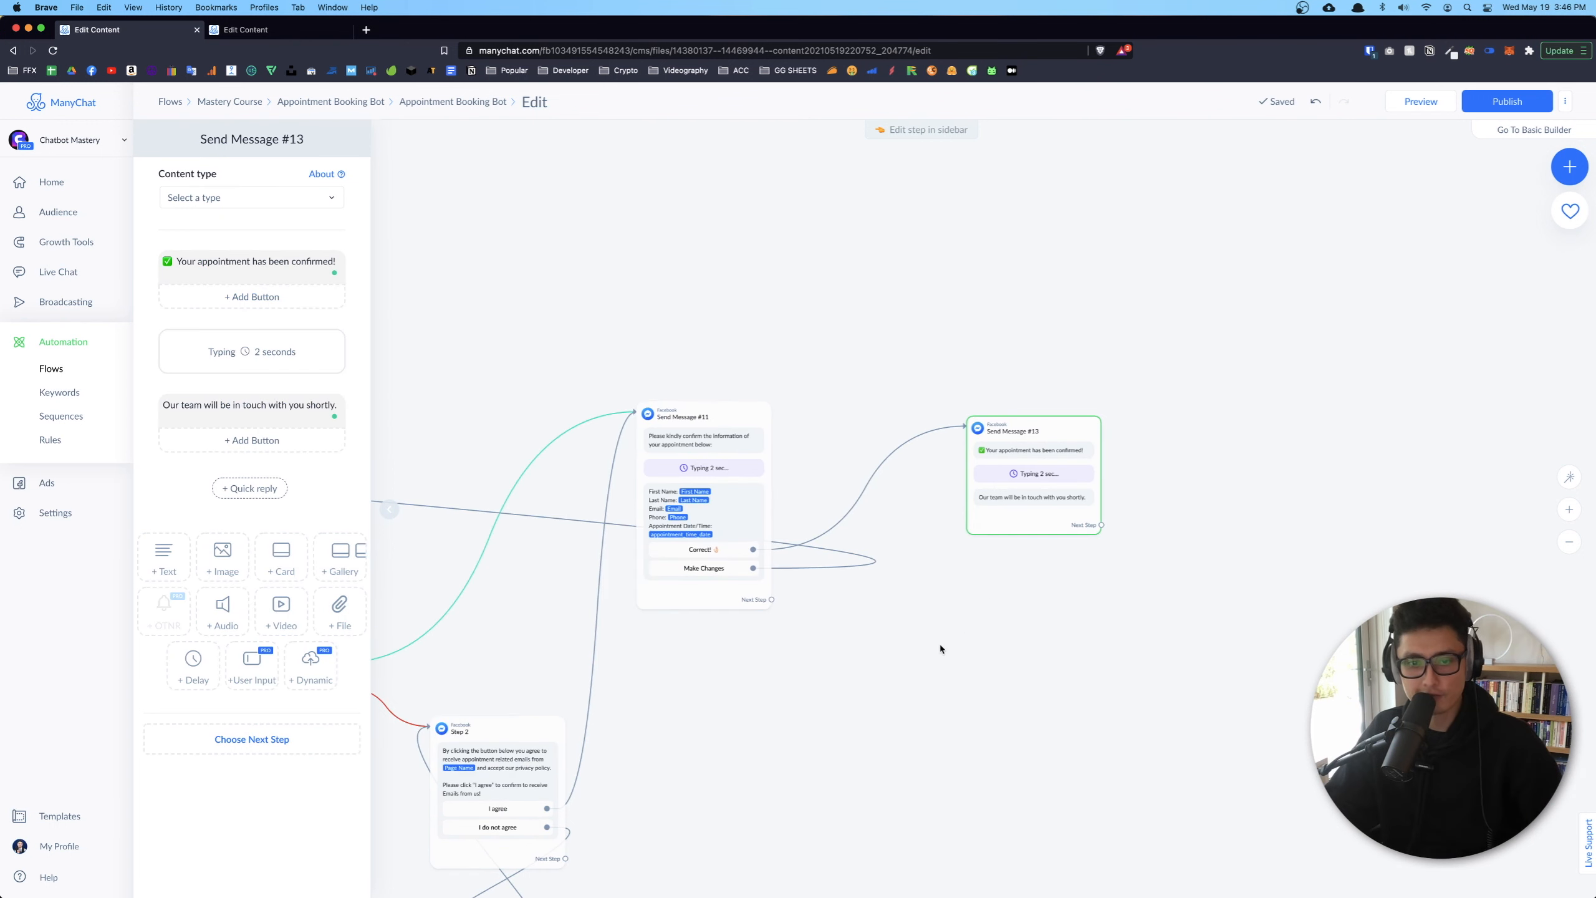
left_click(705, 550)
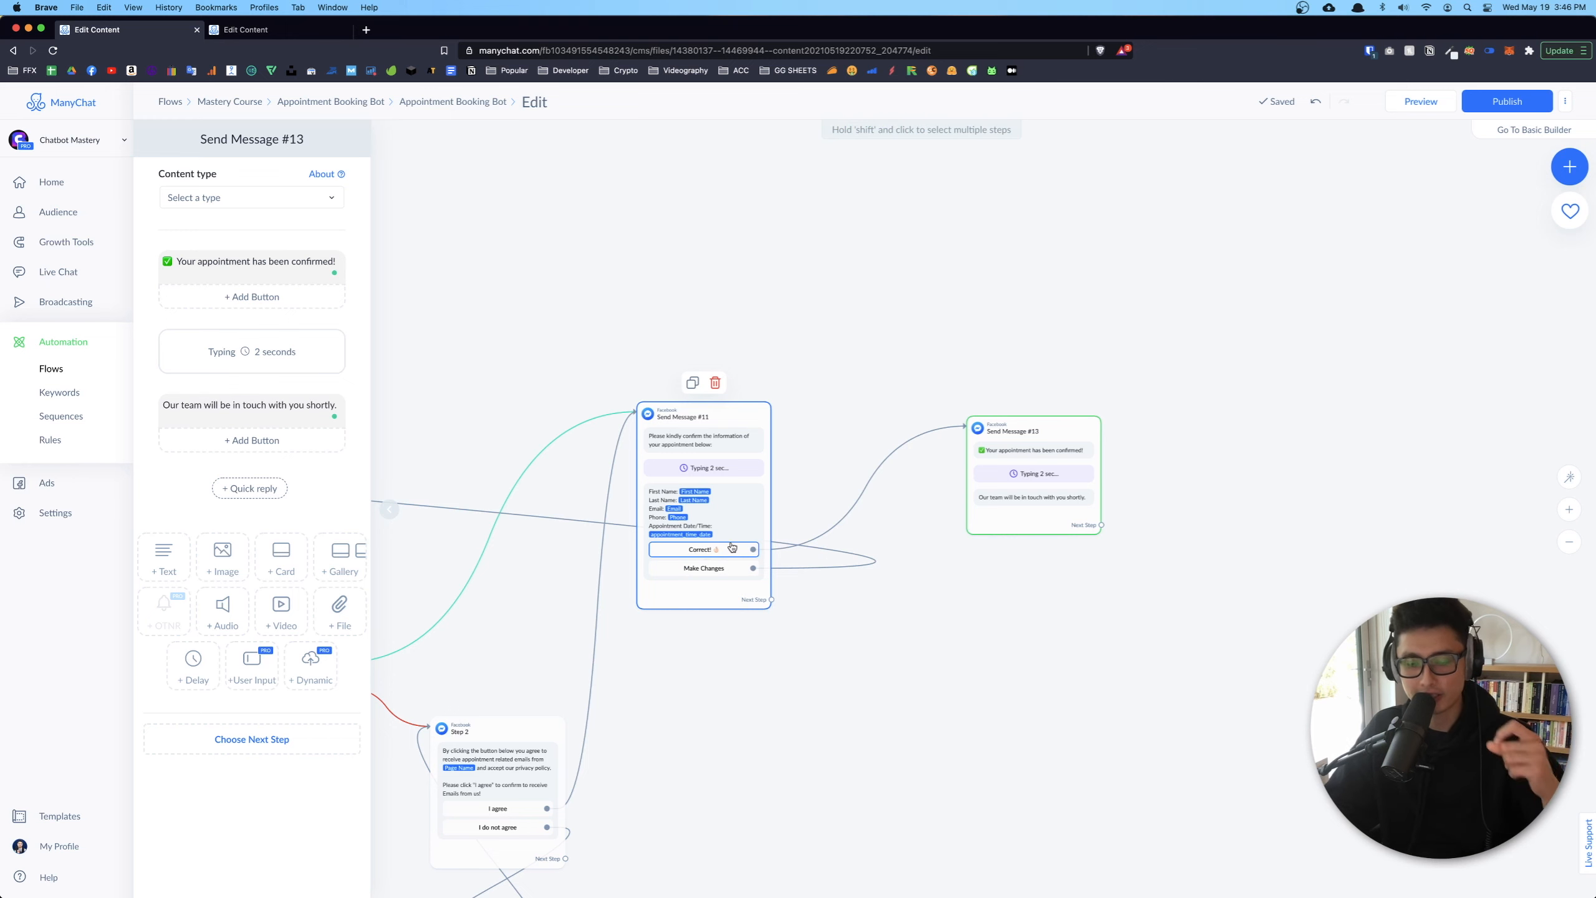
left_click(1095, 519)
scroll(1068, 441, "up", 5)
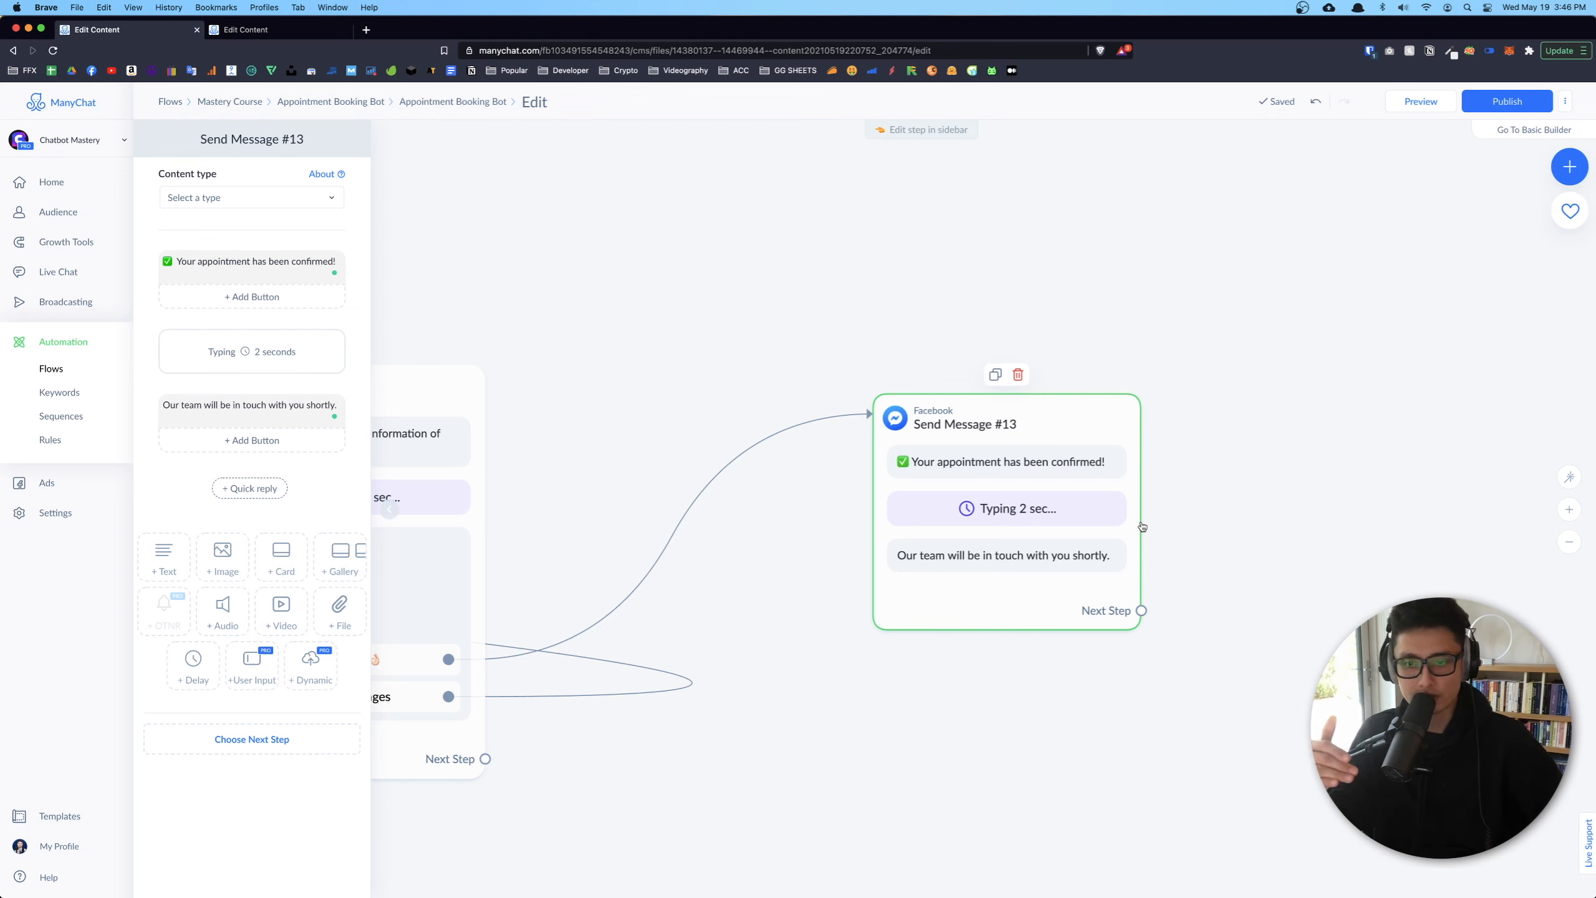
scroll(930, 748, "down", 5)
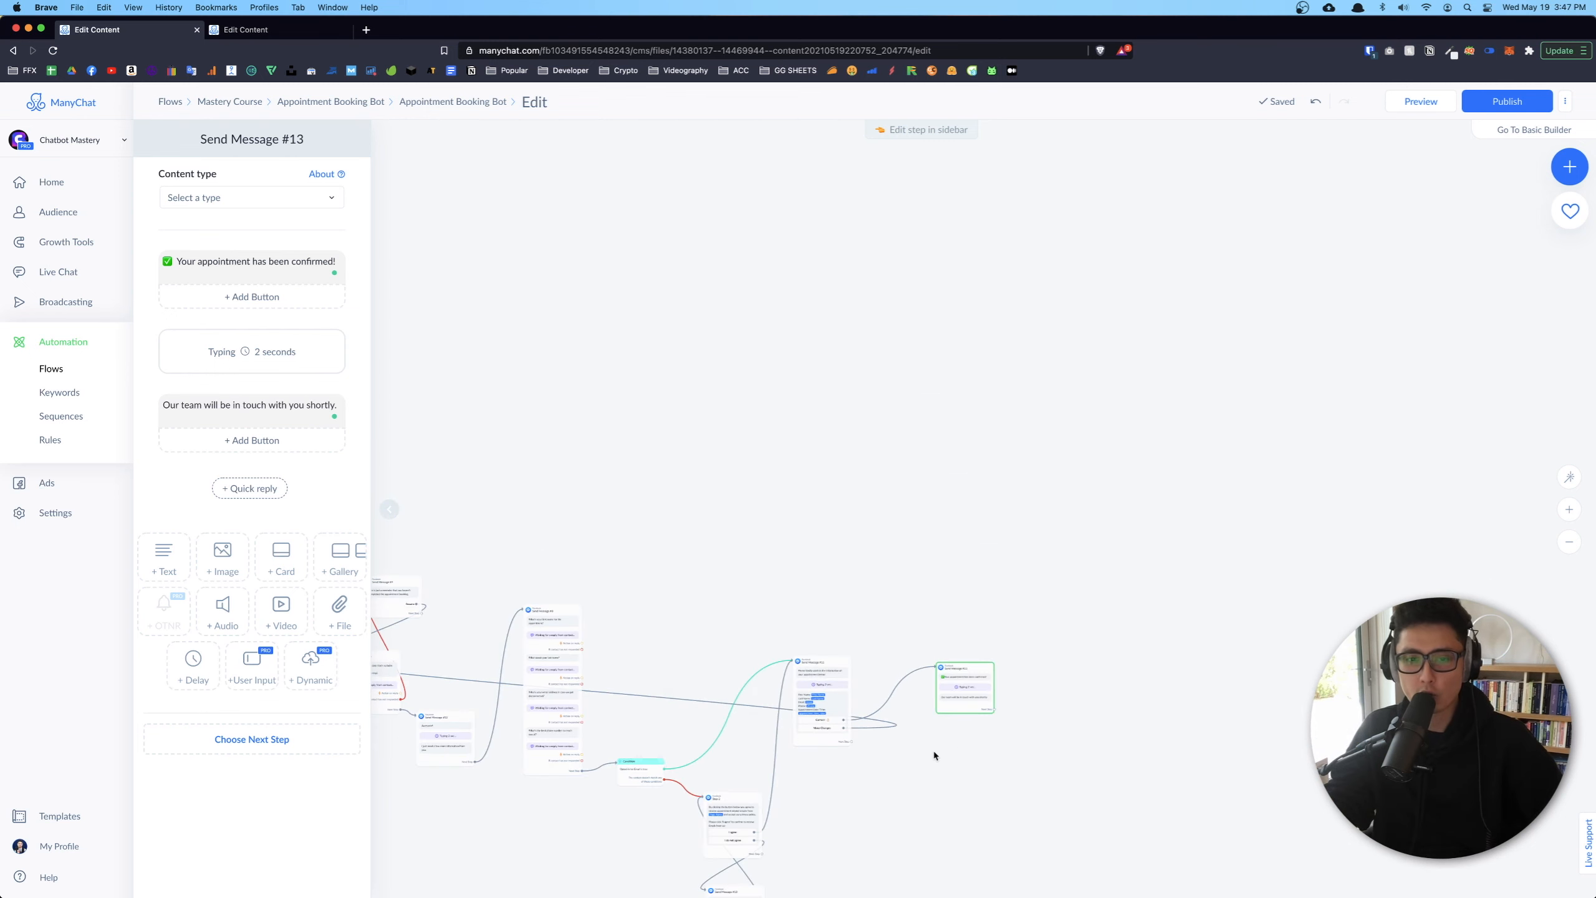
Add a "Main Menu" quick reply to Send Message #13 and link it to a new Start Flow step
scroll(888, 687, "up", 3)
left_click_drag(1221, 783, 741, 571)
left_click_drag(942, 596, 1149, 600)
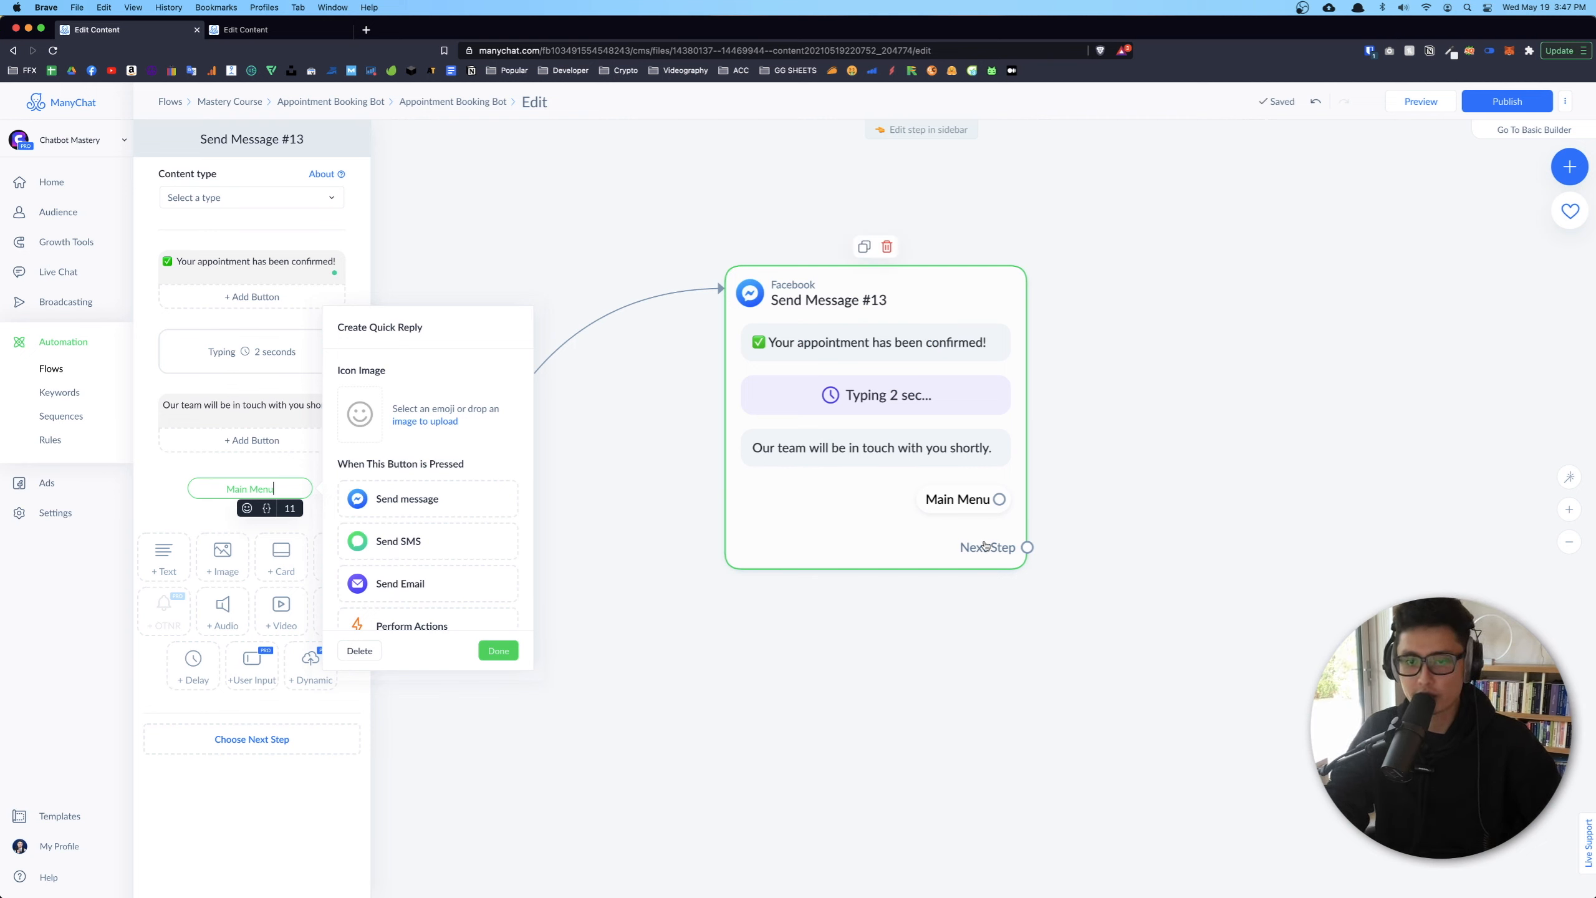
left_click(999, 499)
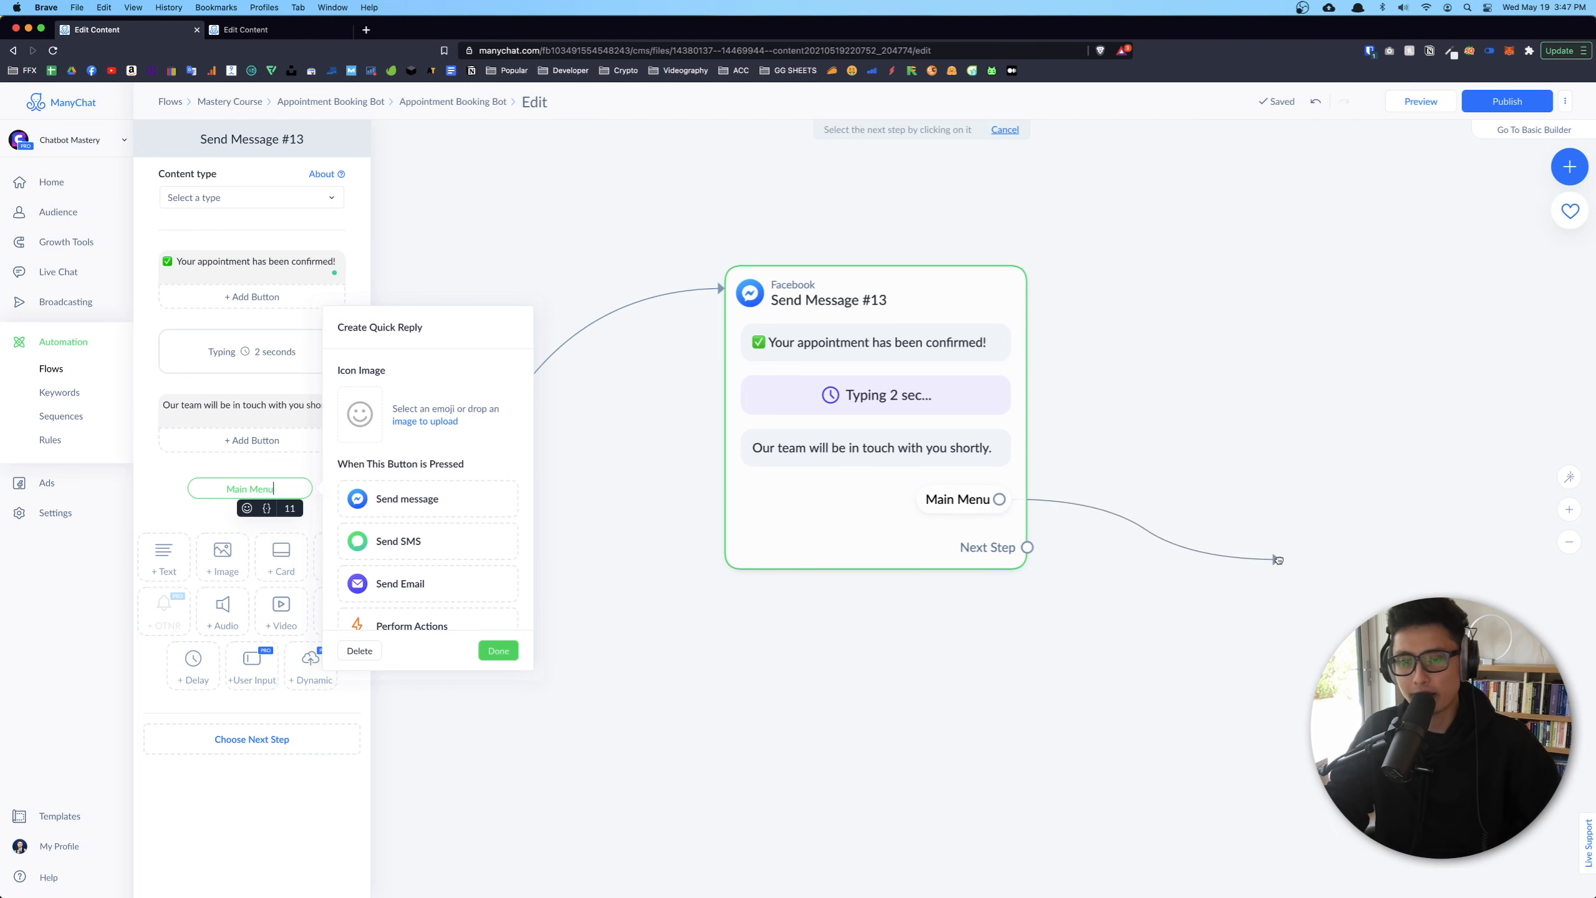
left_click(1278, 560)
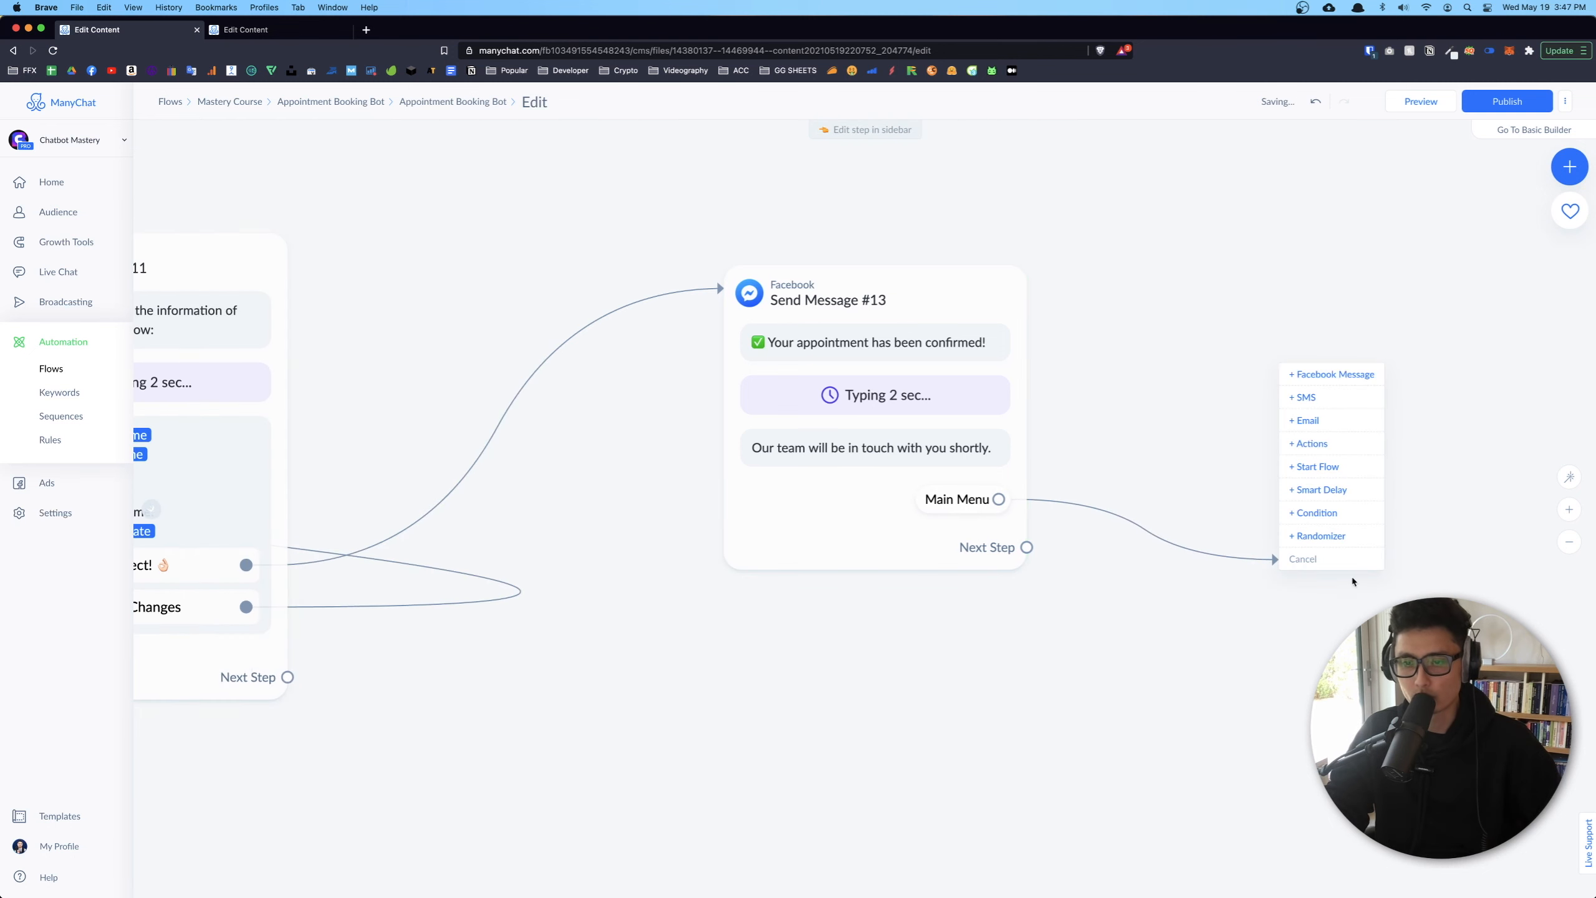
left_click(1338, 472)
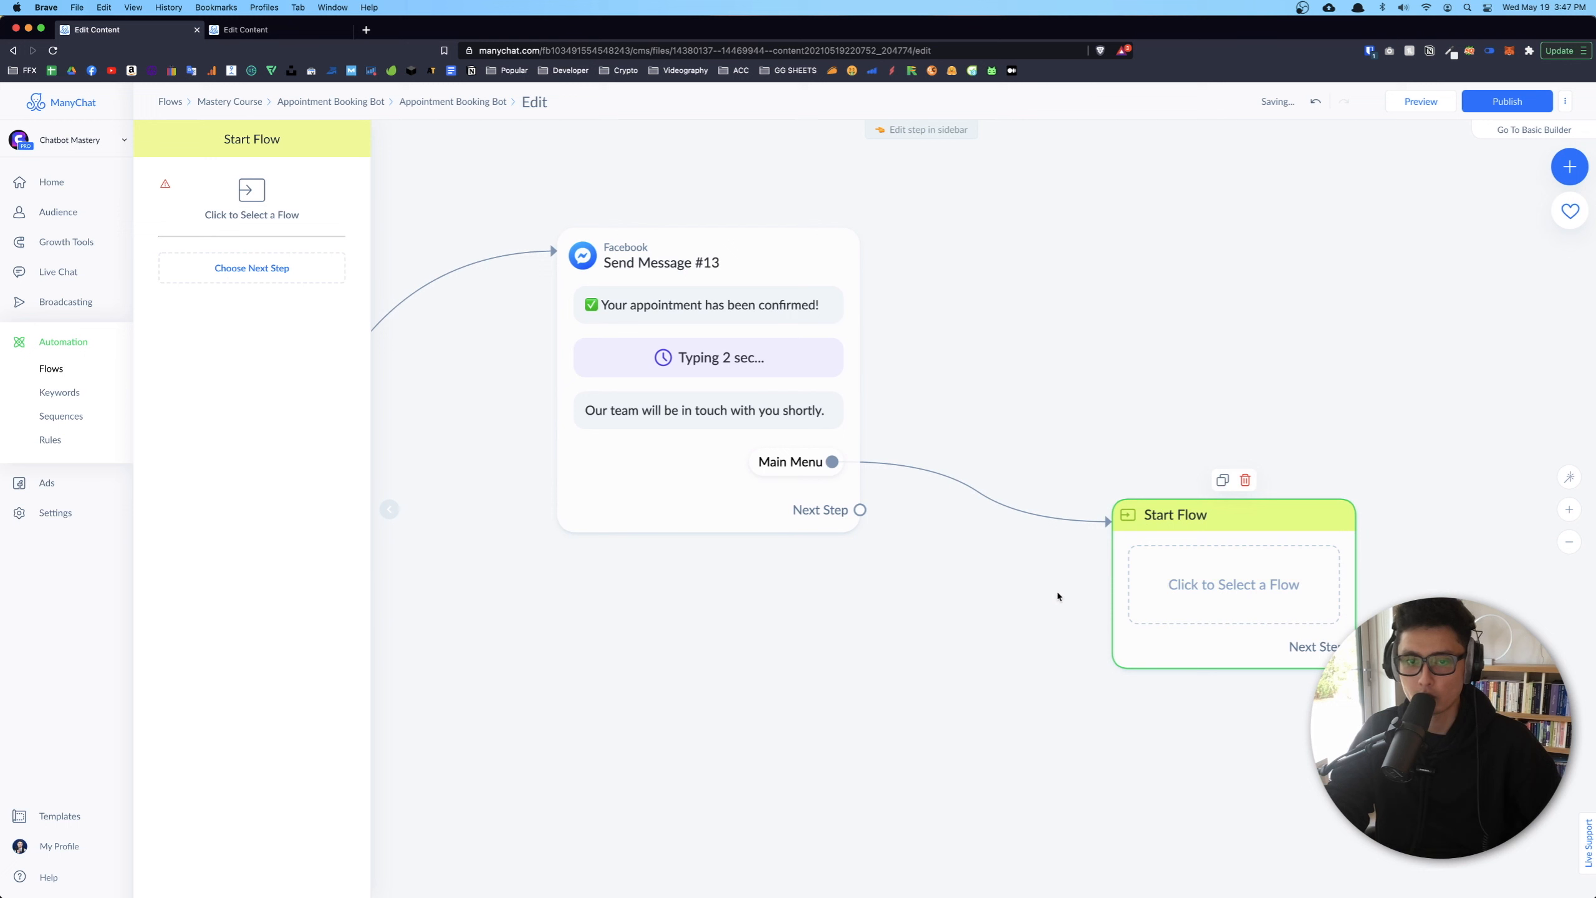
Delete the "Main Menu" quick reply from Send Message #13 and remove the empty Start Flow step
left_click(657, 475)
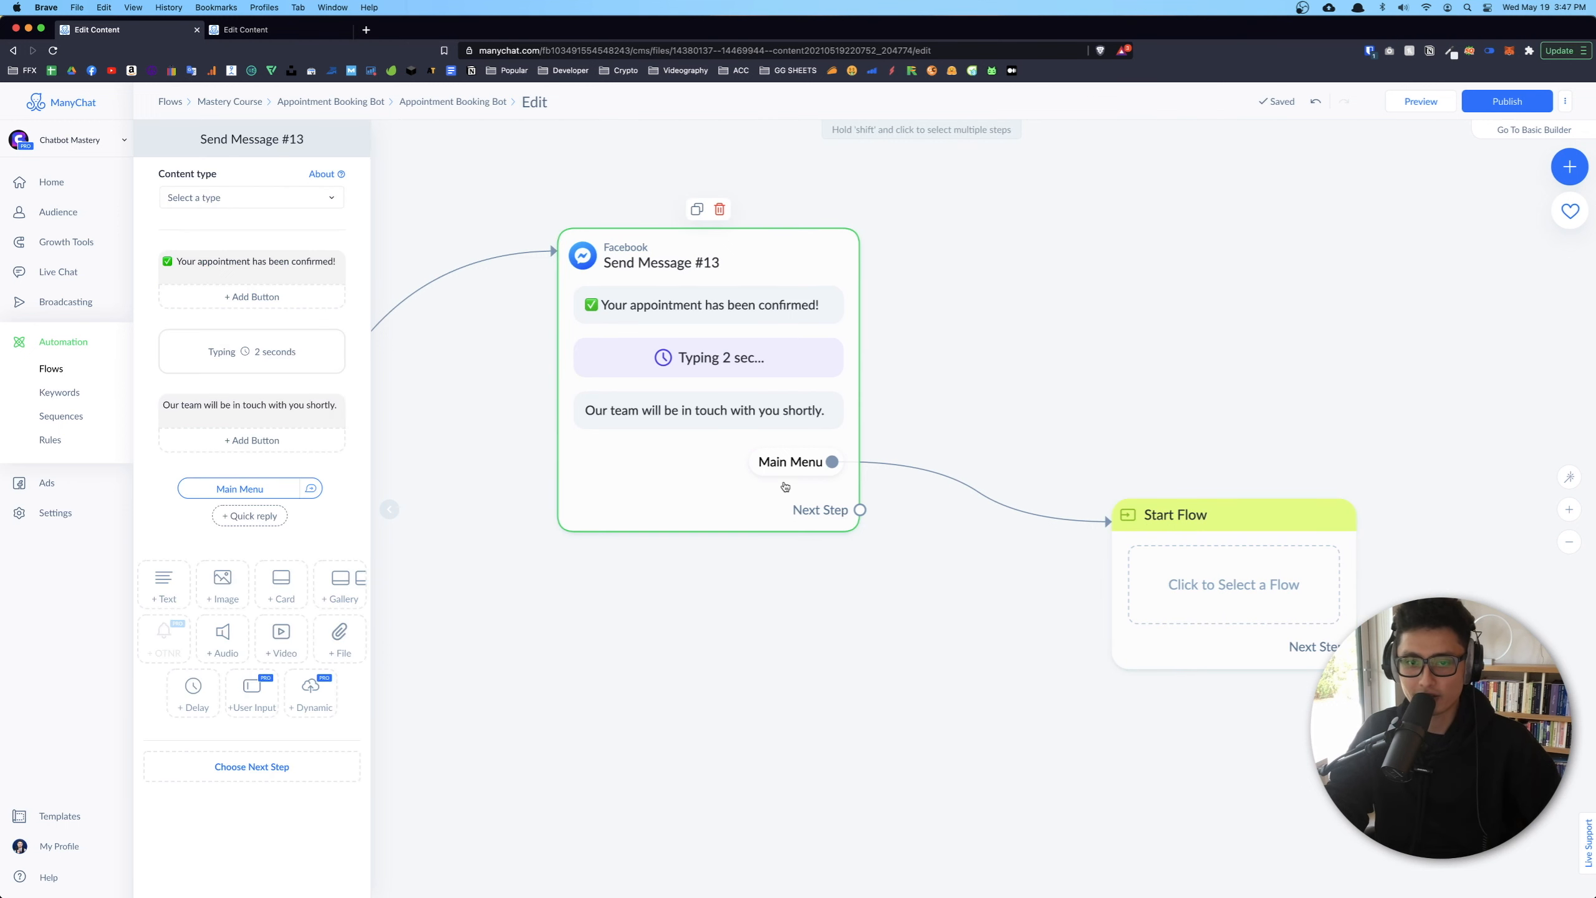
left_click(312, 487)
left_click(371, 605)
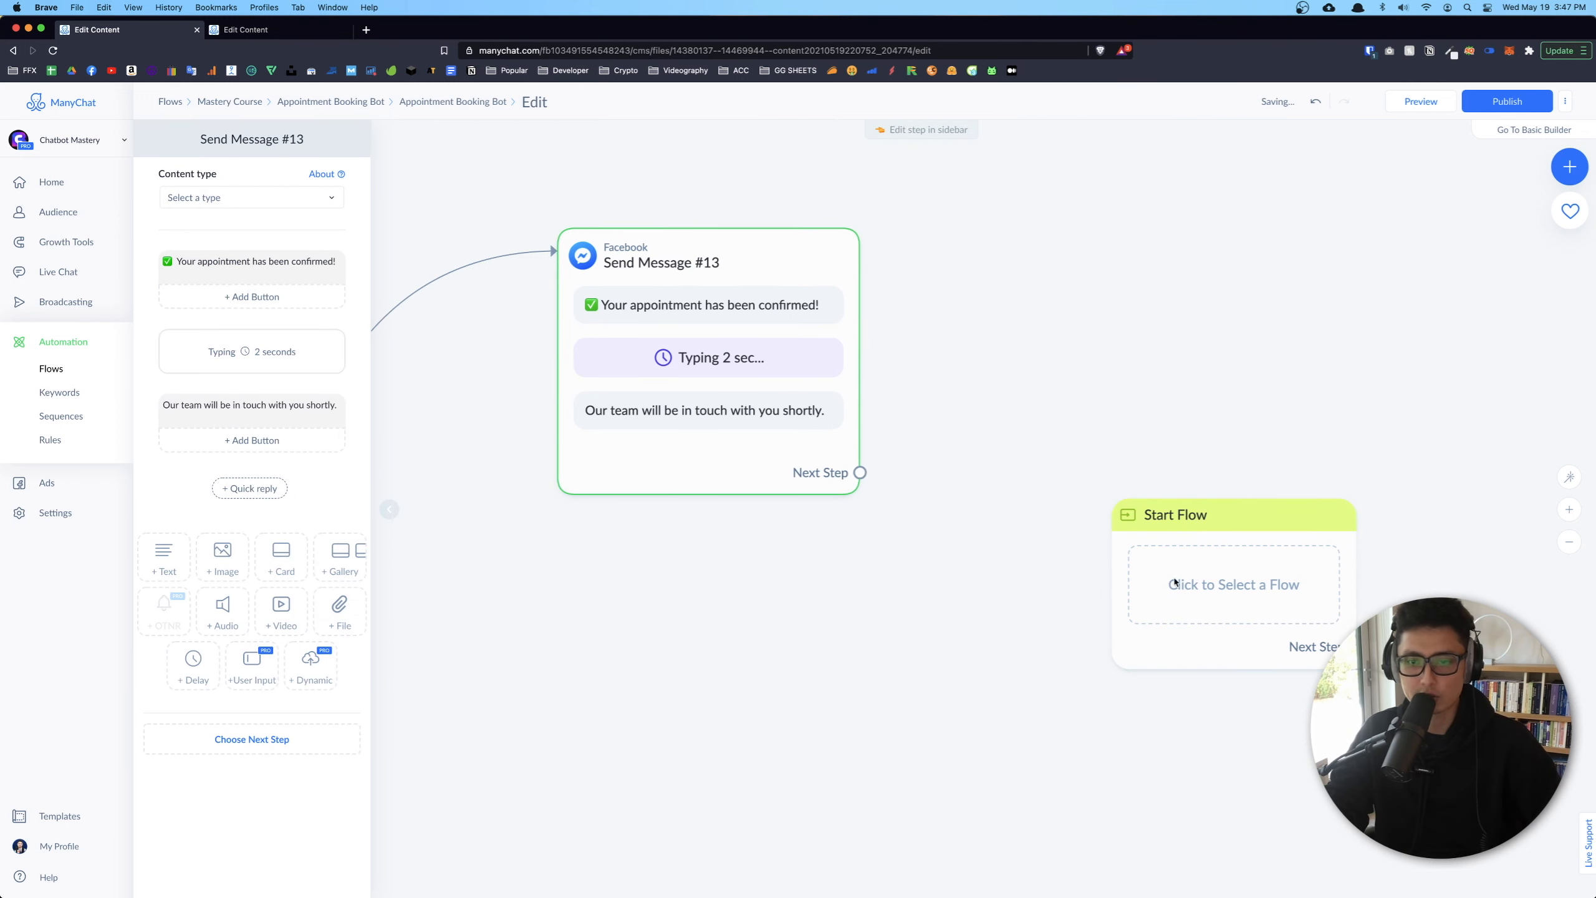
mouse_move(1176, 583)
left_click(1244, 484)
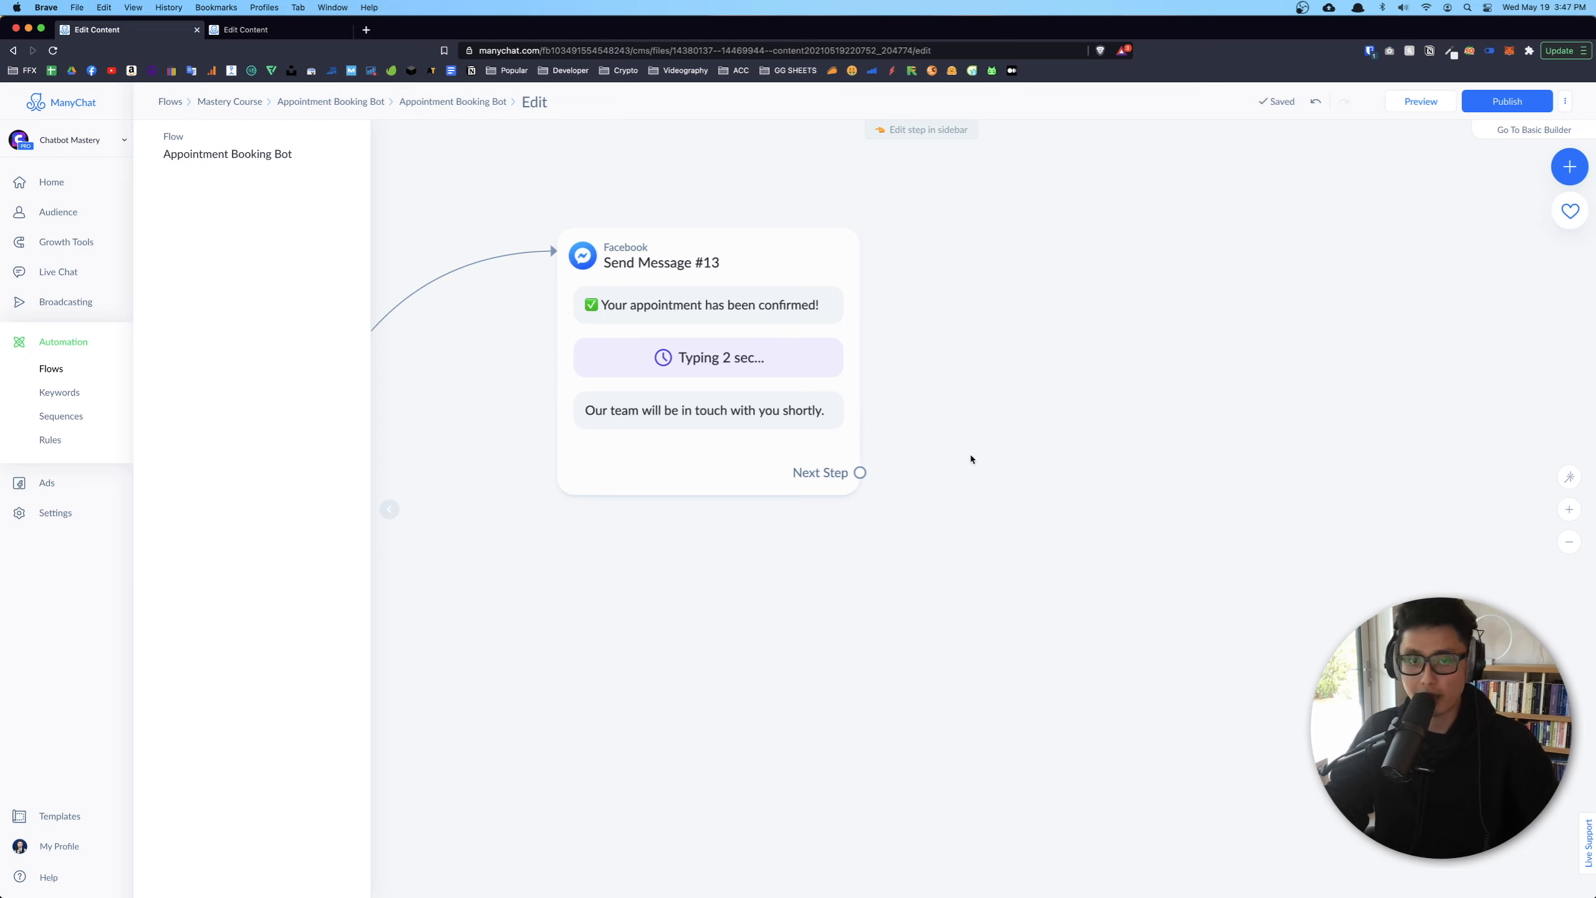
Add an Actions step after Send Message #13 that applies a new tag named appointment_booked
scroll(677, 425, "down", 2)
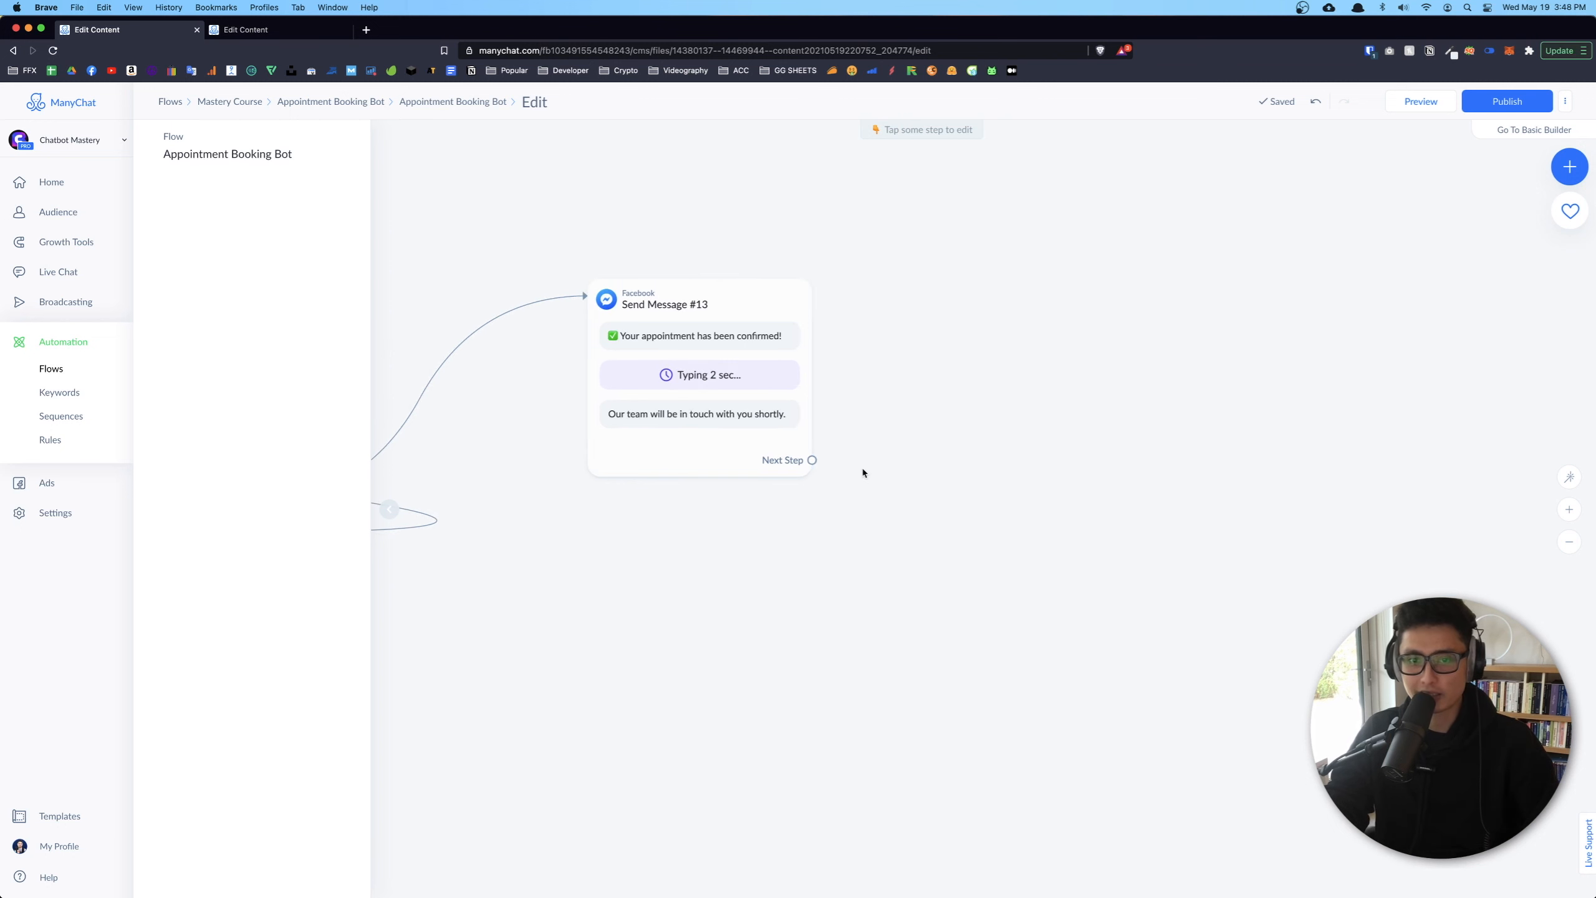
left_click_drag(812, 459, 998, 524)
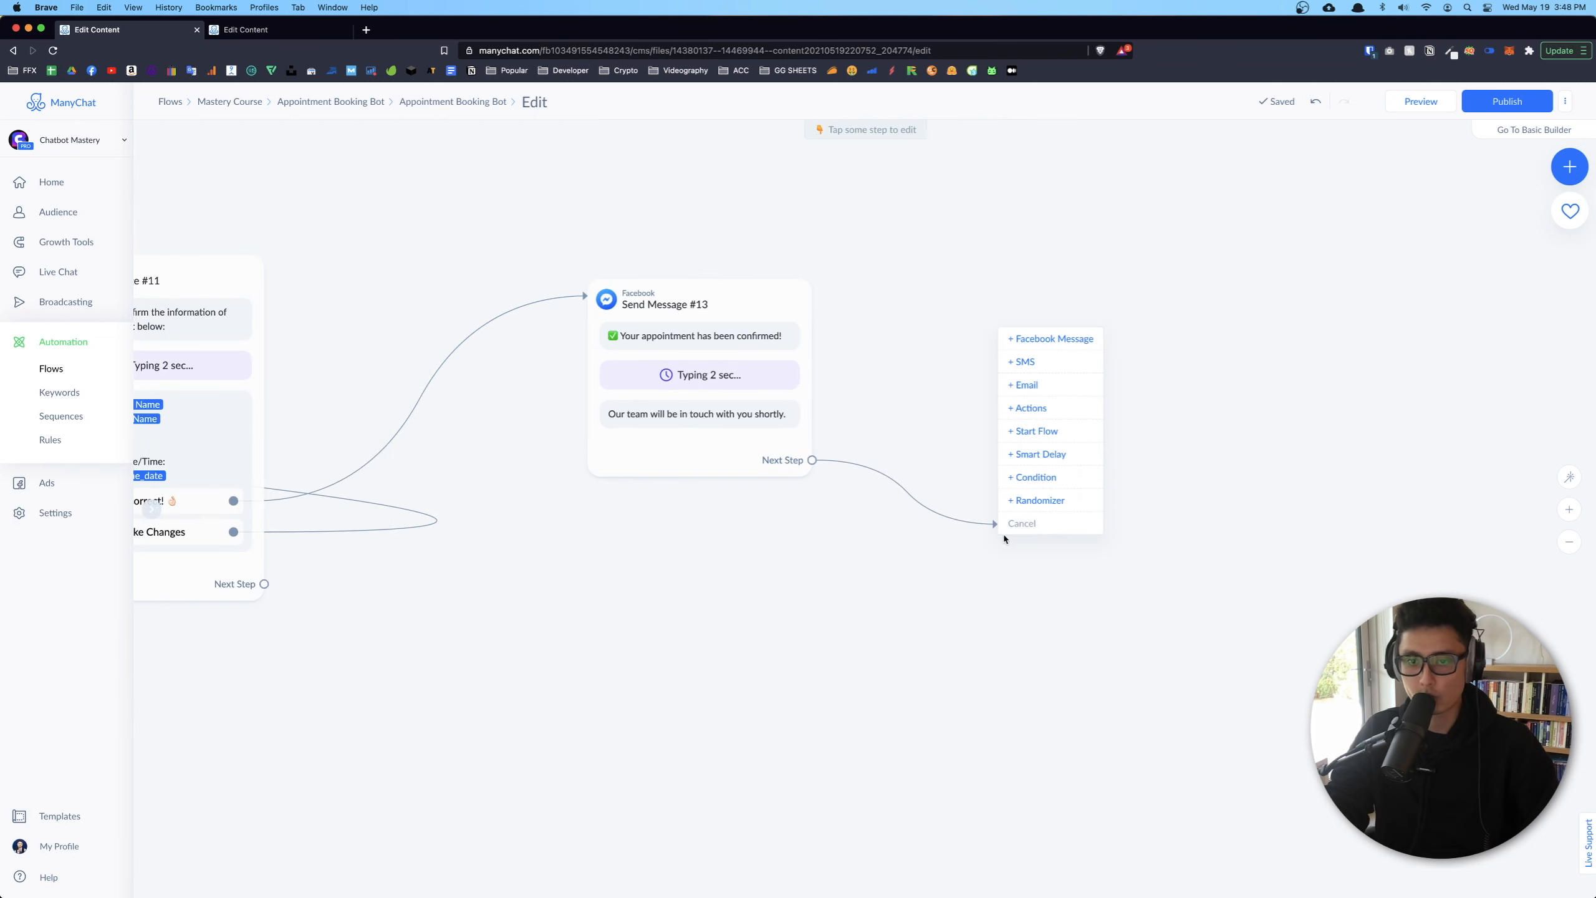
left_click(1030, 407)
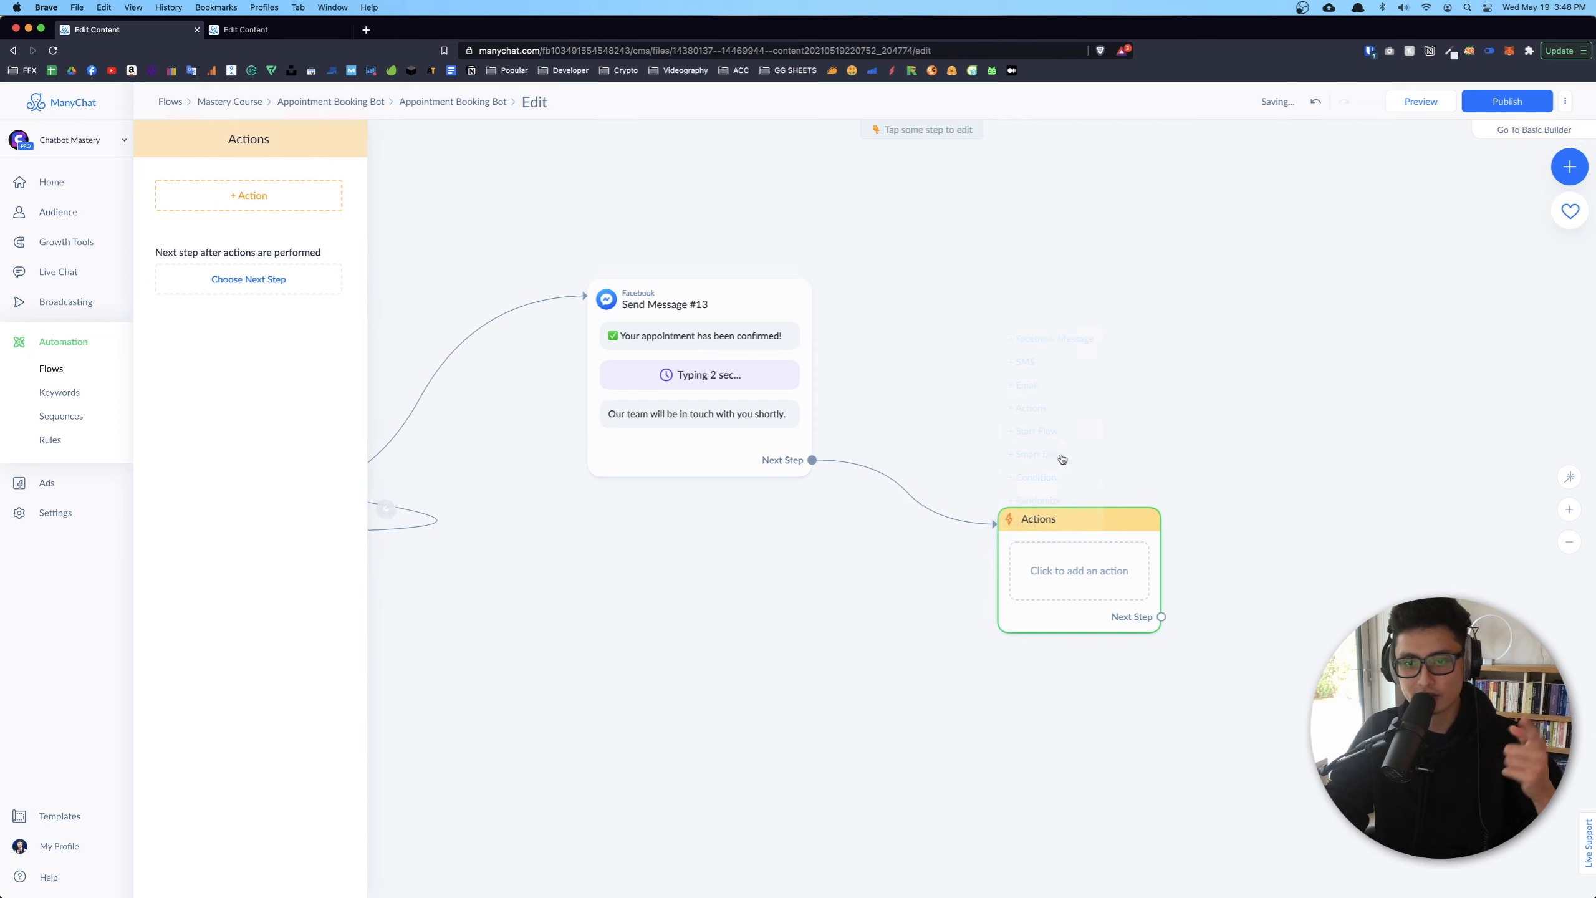
left_click_drag(998, 516, 922, 456)
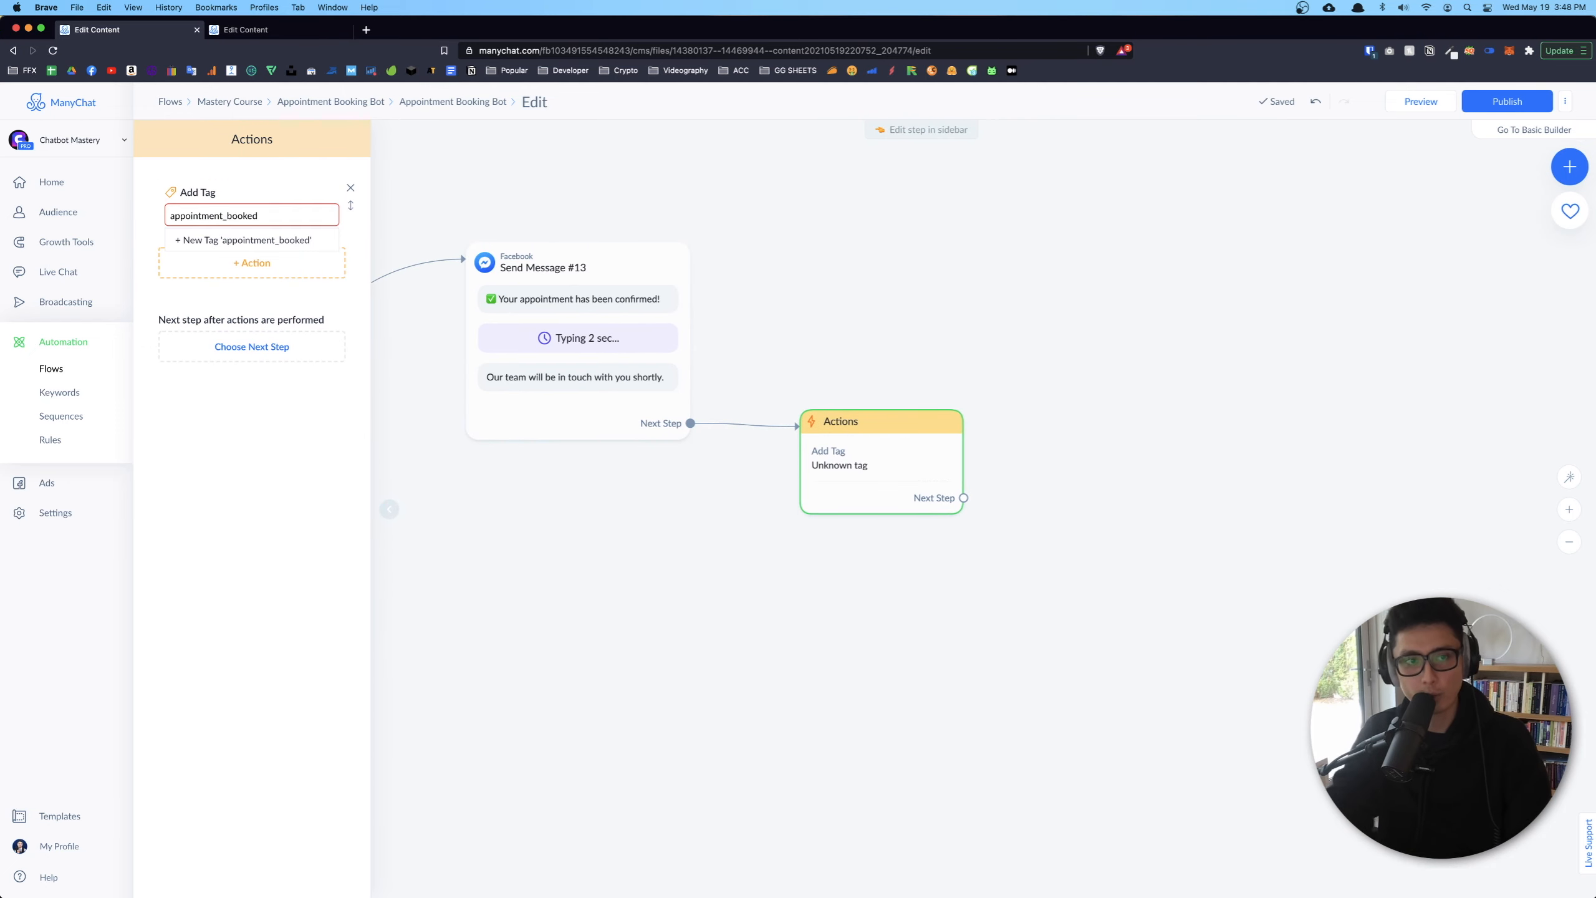
left_click(270, 242)
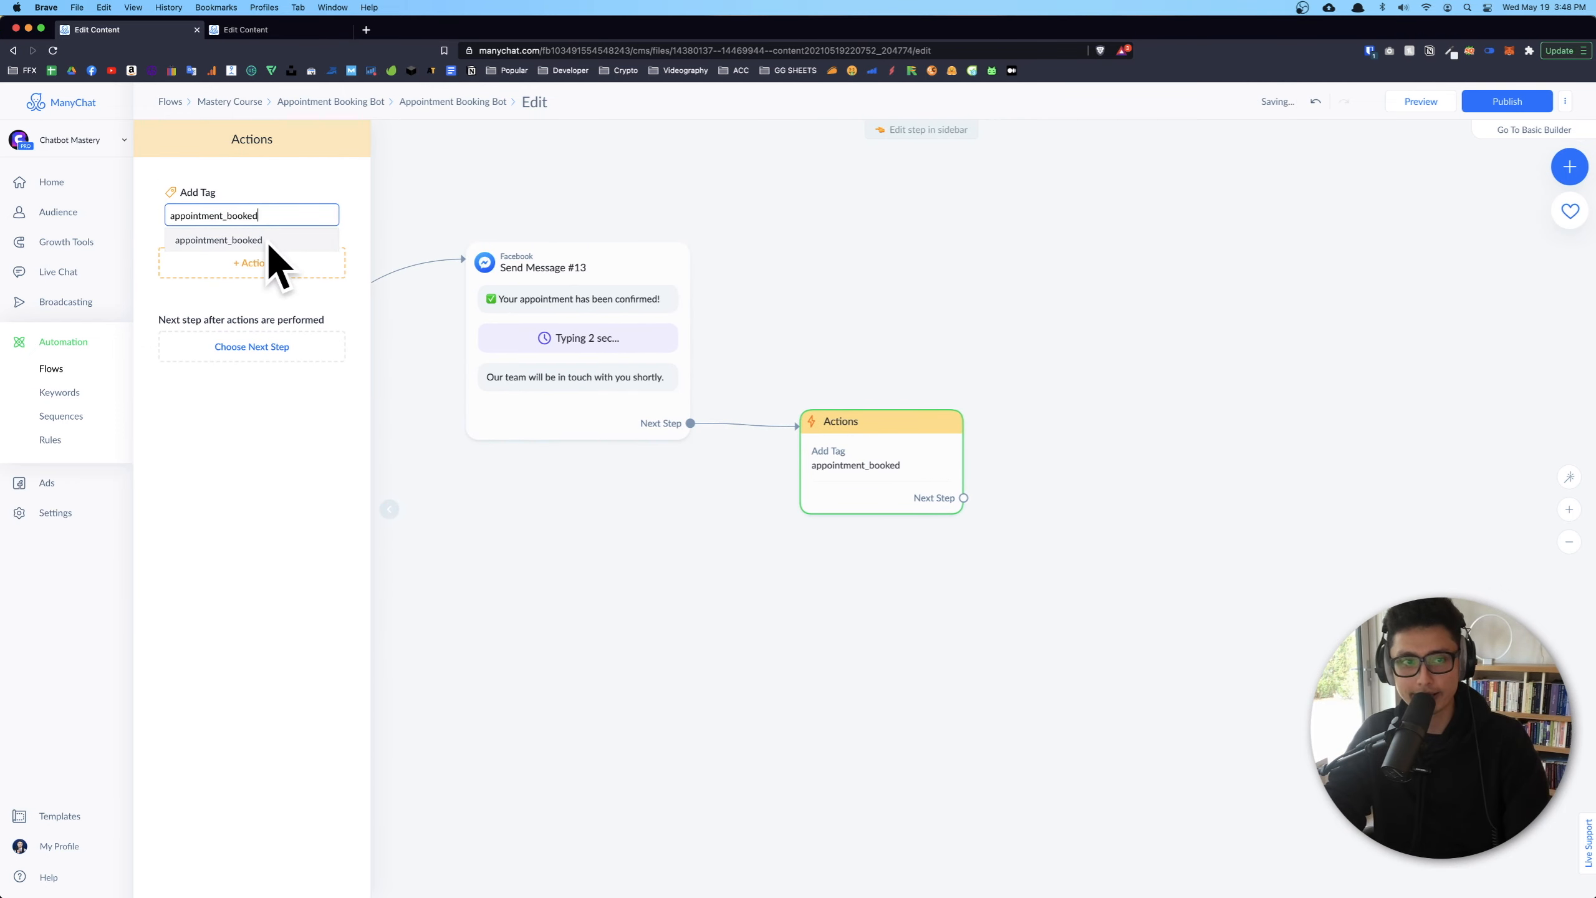
left_click(227, 570)
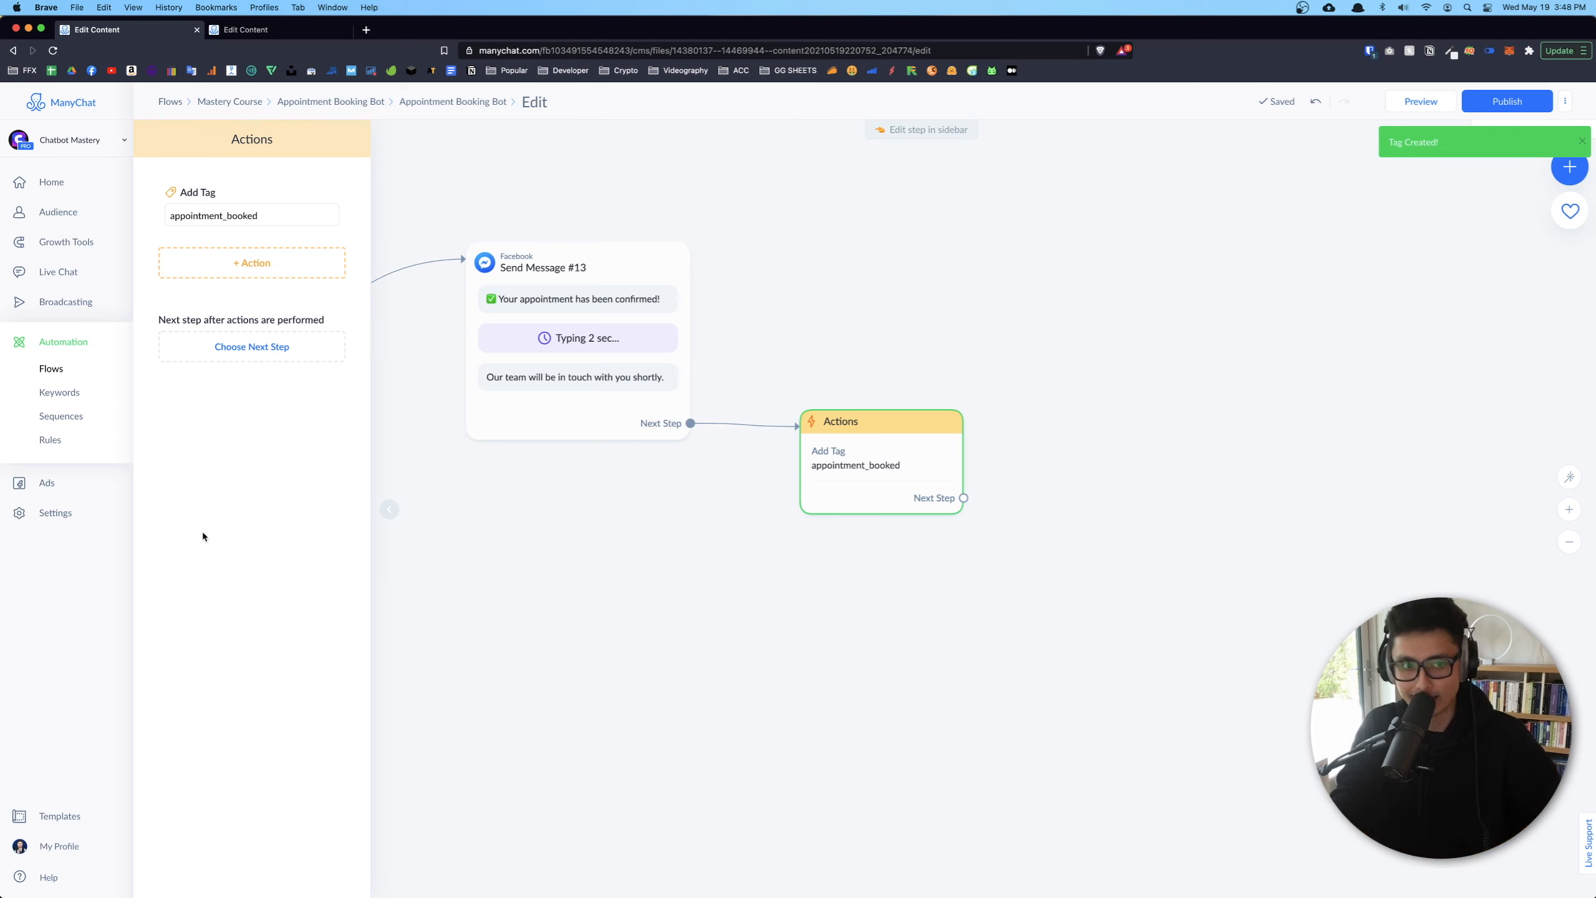
mouse_move(833, 508)
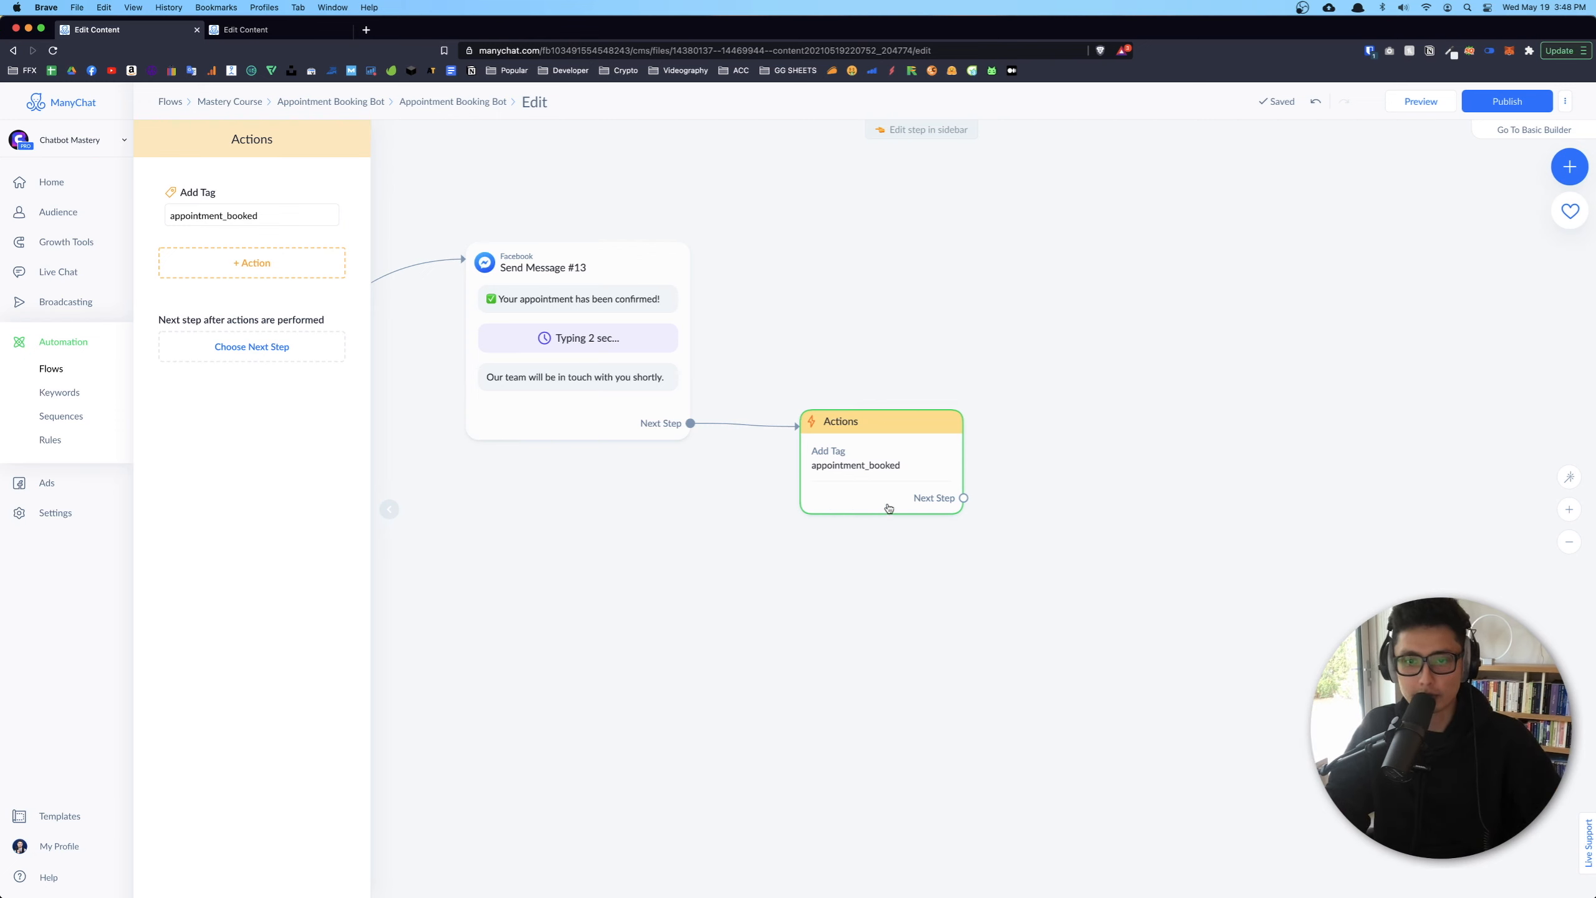
right_click(66, 214)
left_click(1004, 545)
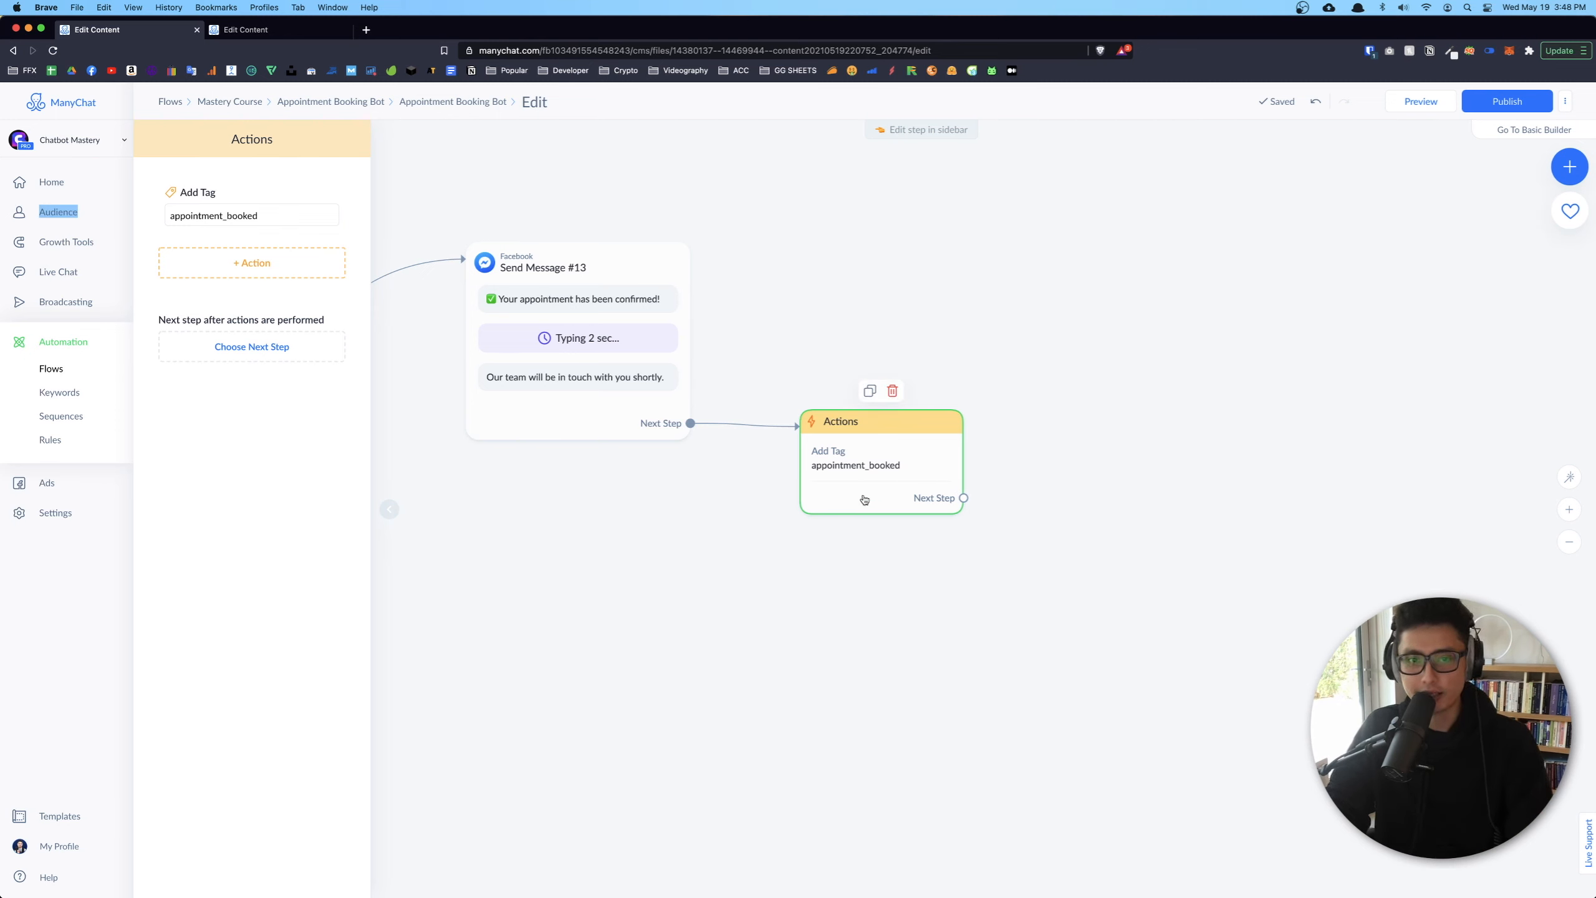
Add a Notify Admins action to the Actions step with the text "📅 We got a new appointment!" and "Here is more info:"
left_click(222, 274)
scroll(217, 353, "down", 3)
left_click(217, 353)
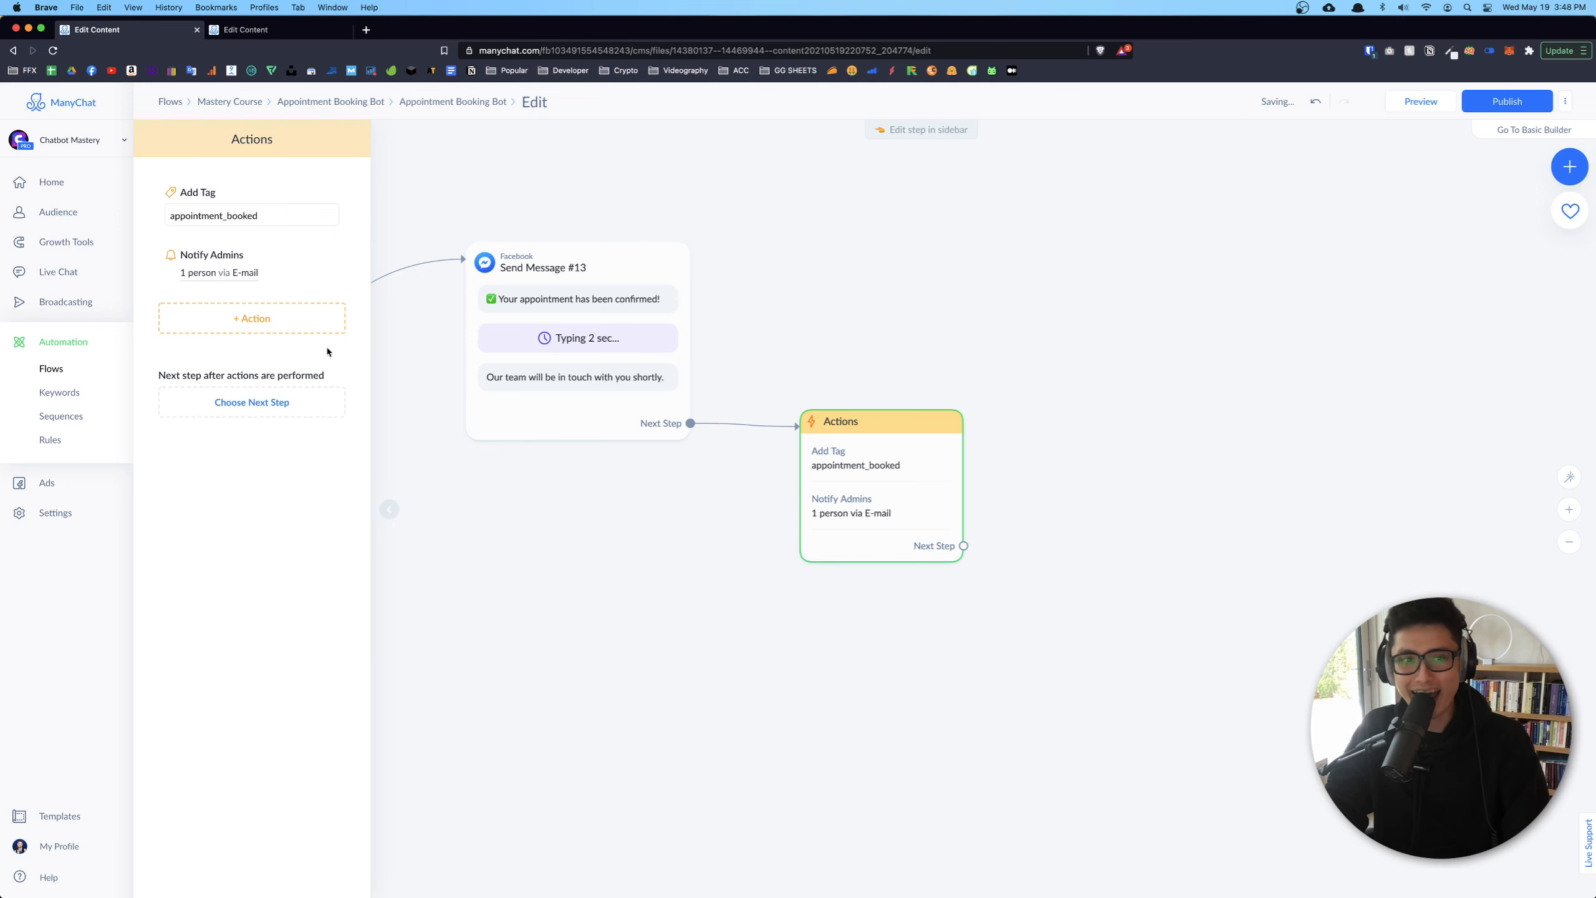
left_click(215, 277)
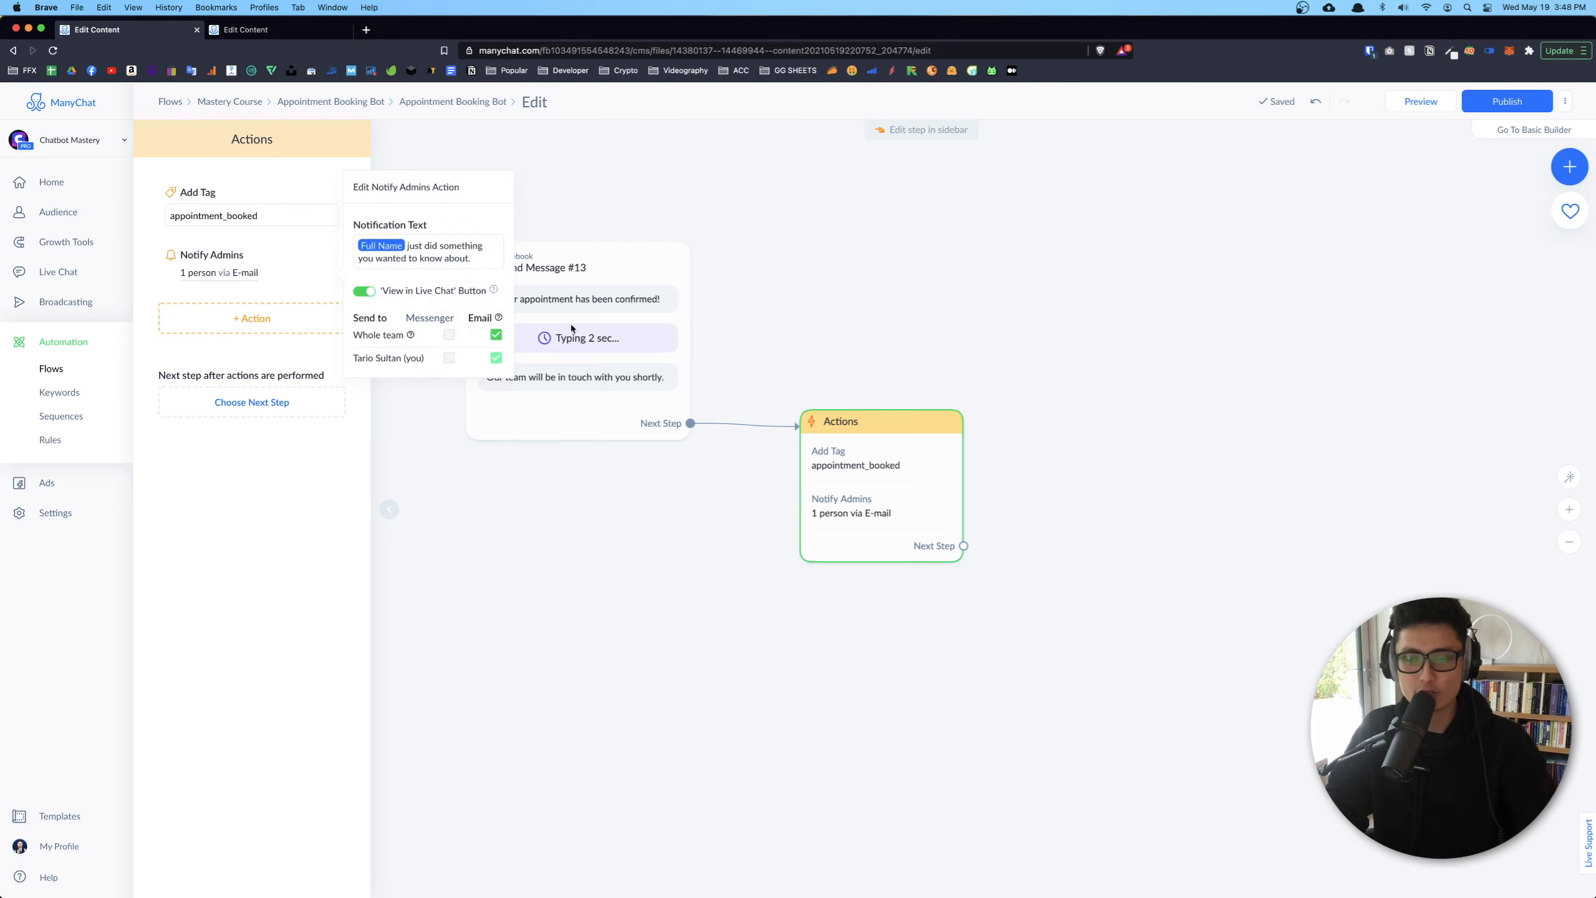
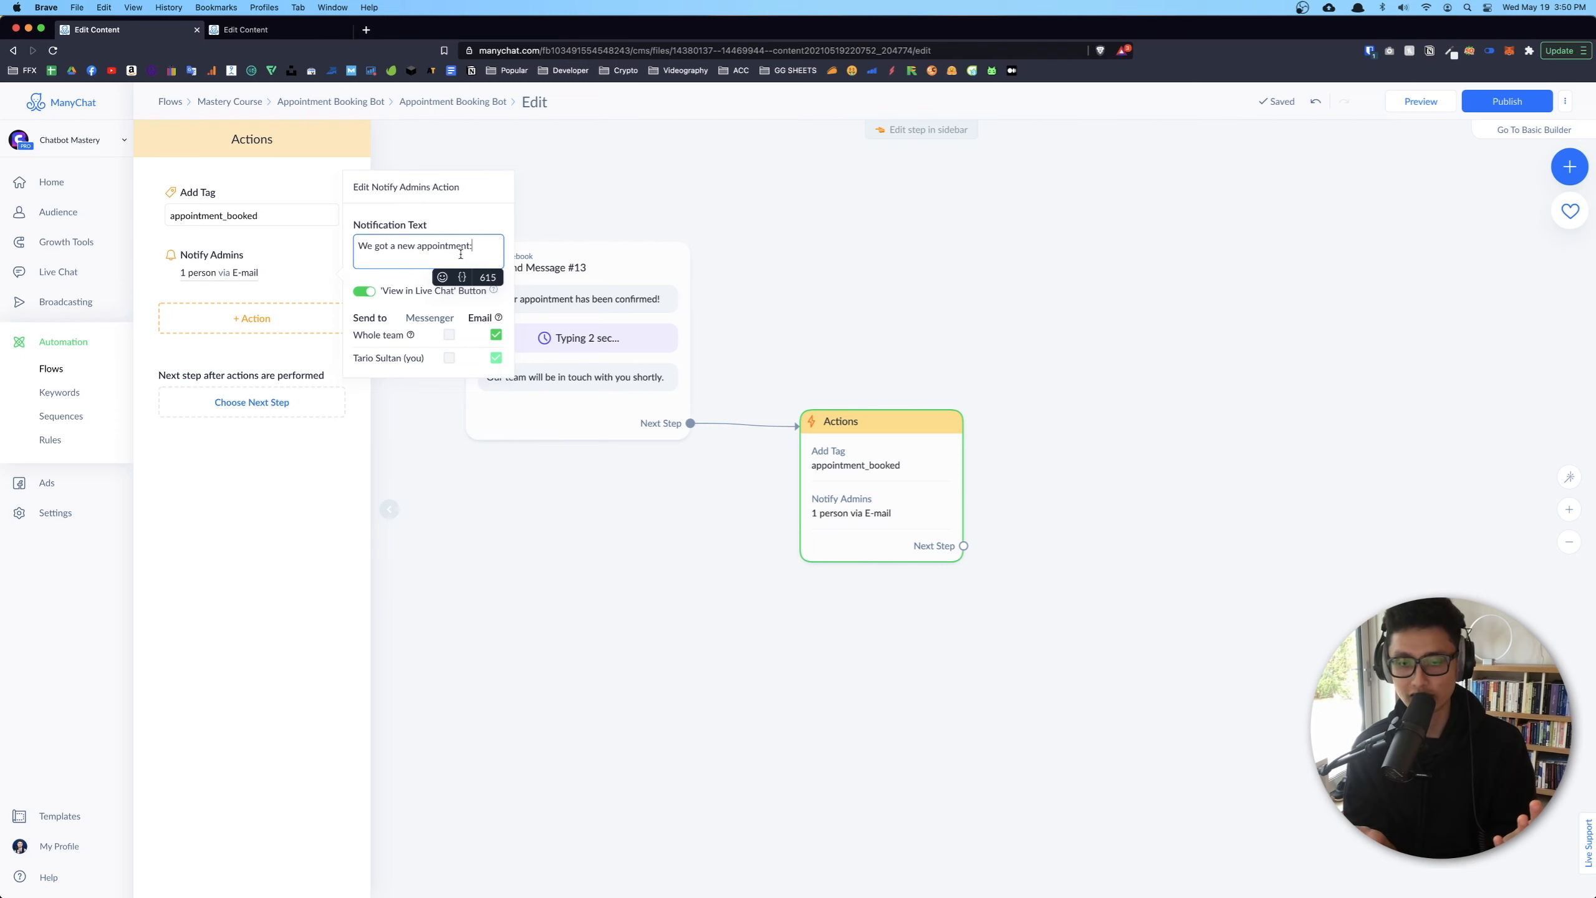
left_click(365, 245)
type("📅")
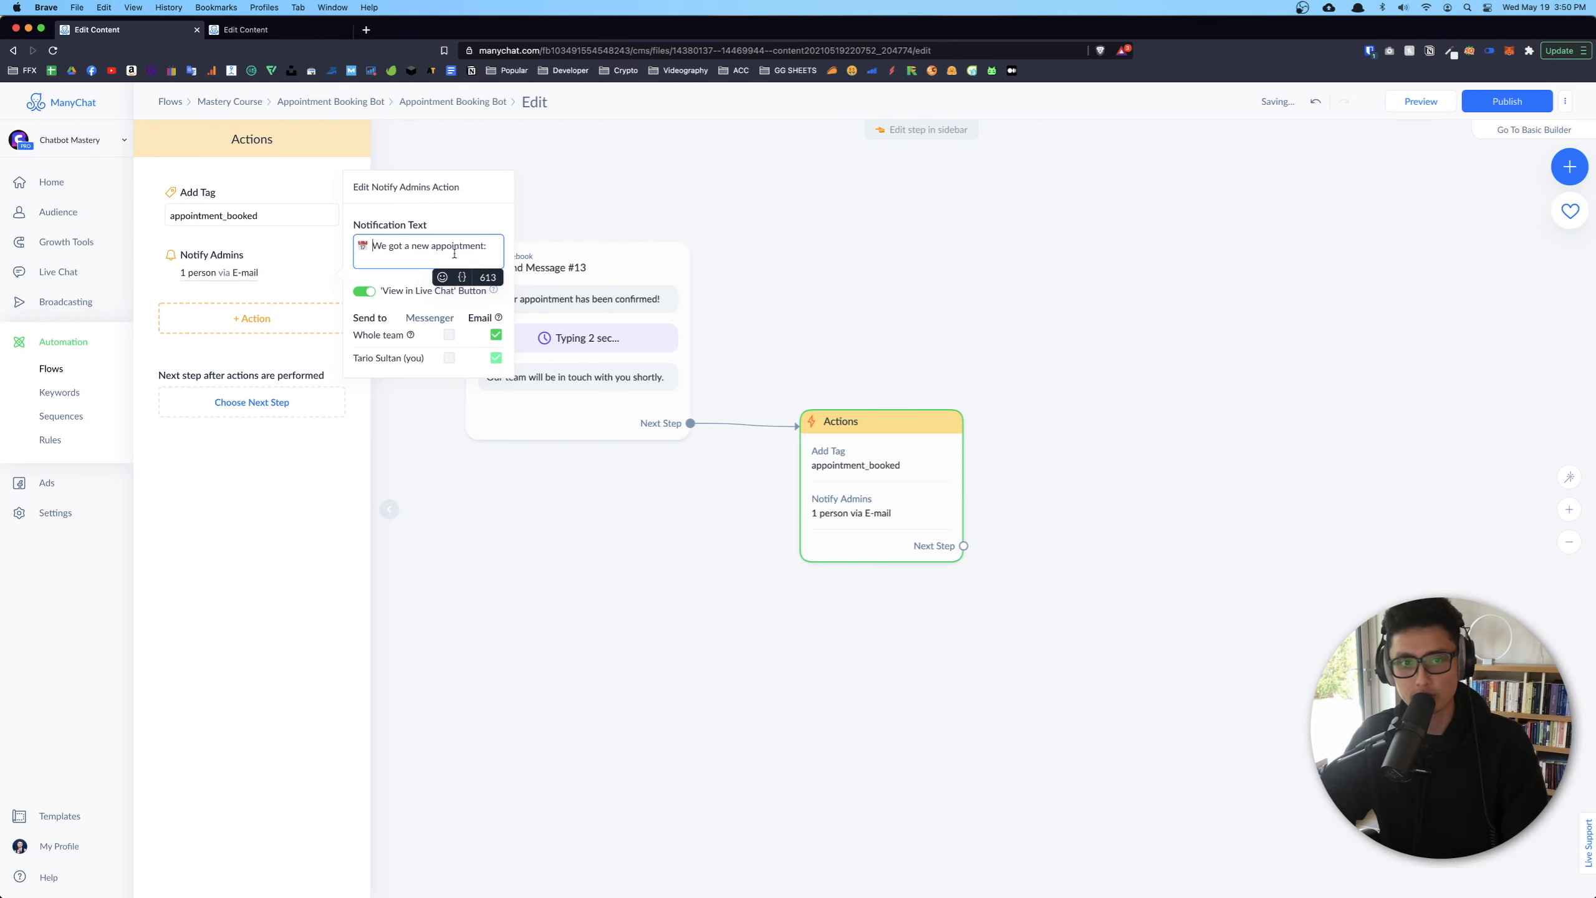
type("Here is more info:")
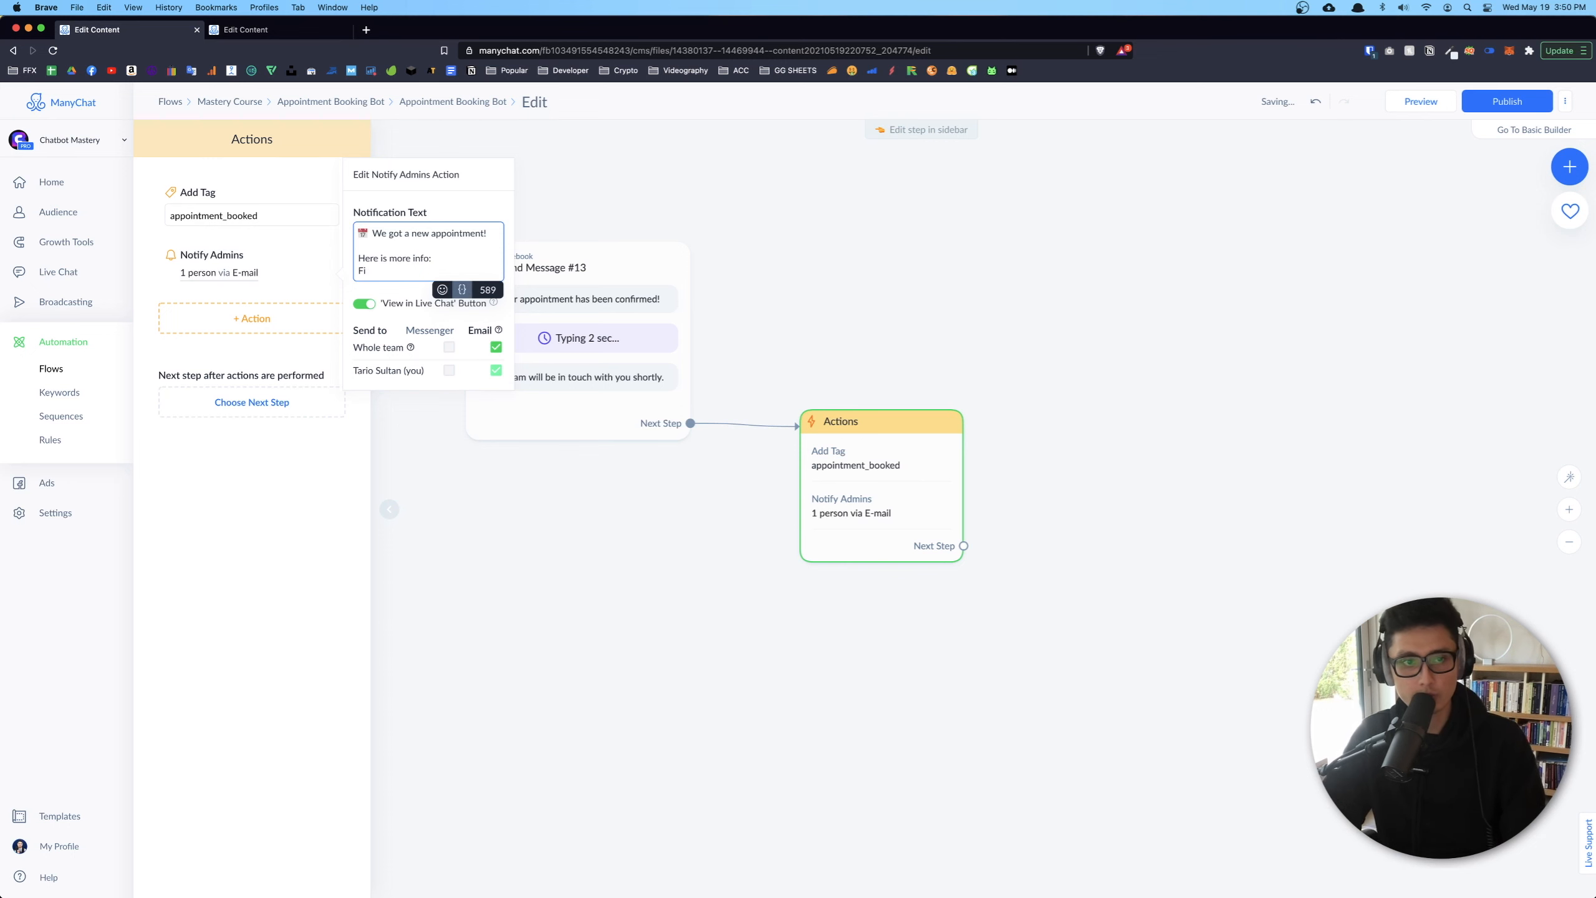
Copy the contact and appointment details text with its field placeholders from Send Message #11
left_click_drag(609, 546, 896, 553)
left_click_drag(515, 625, 1274, 594)
left_click(803, 376)
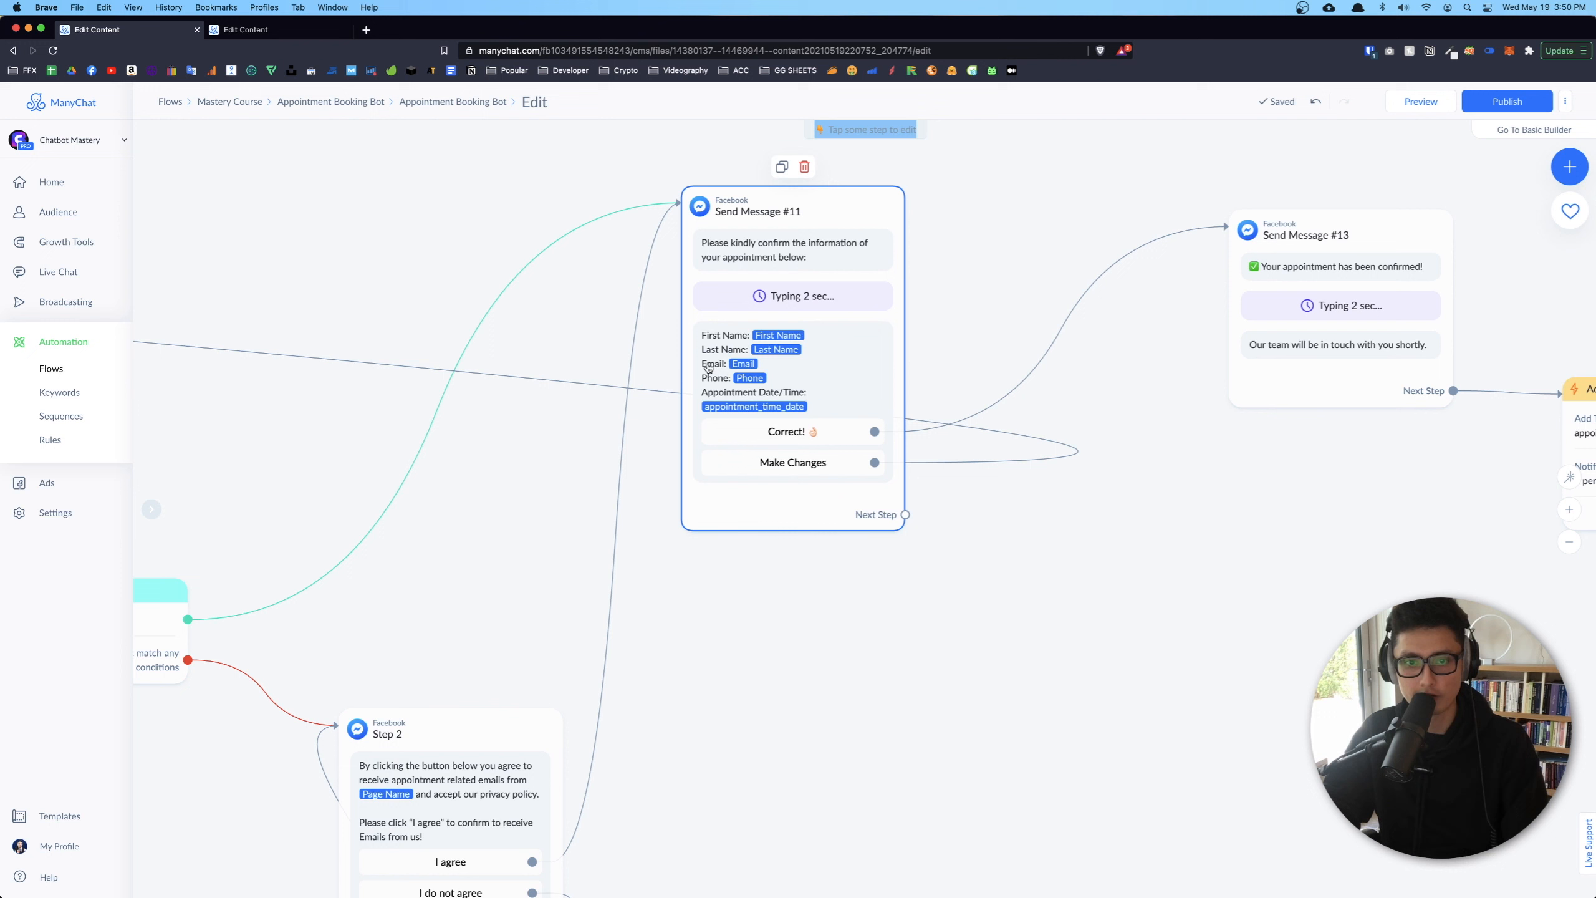
left_click(195, 408)
key("super+a")
key("super+c")
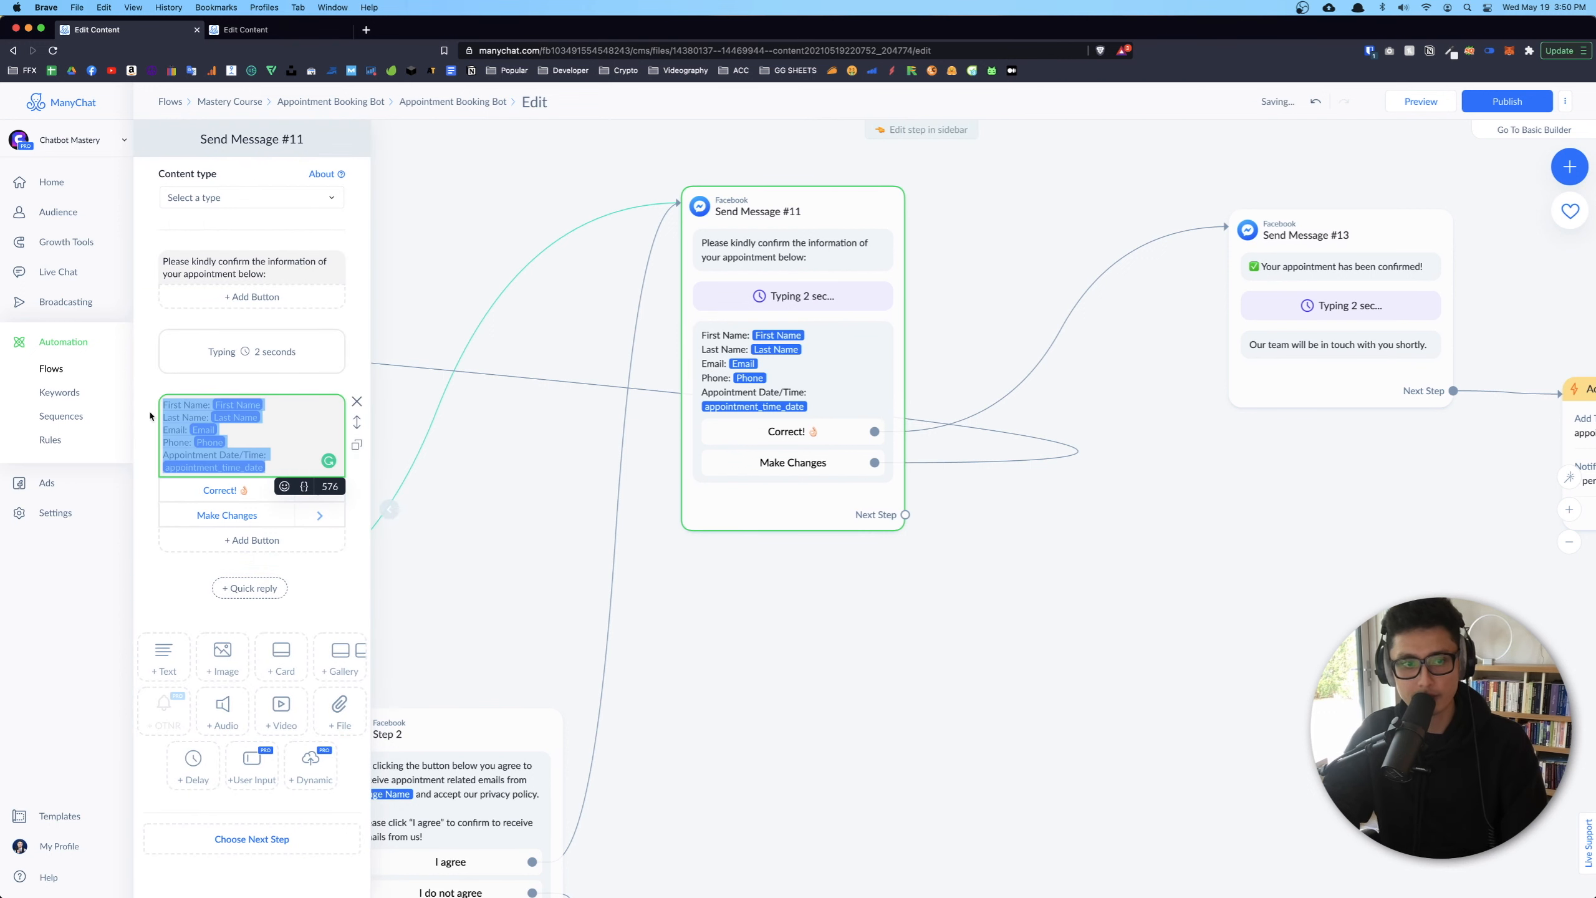
Paste the copied appointment details below "Here is more info:" in the Notify Admins notification text and check it
left_click_drag(1266, 631, 688, 605)
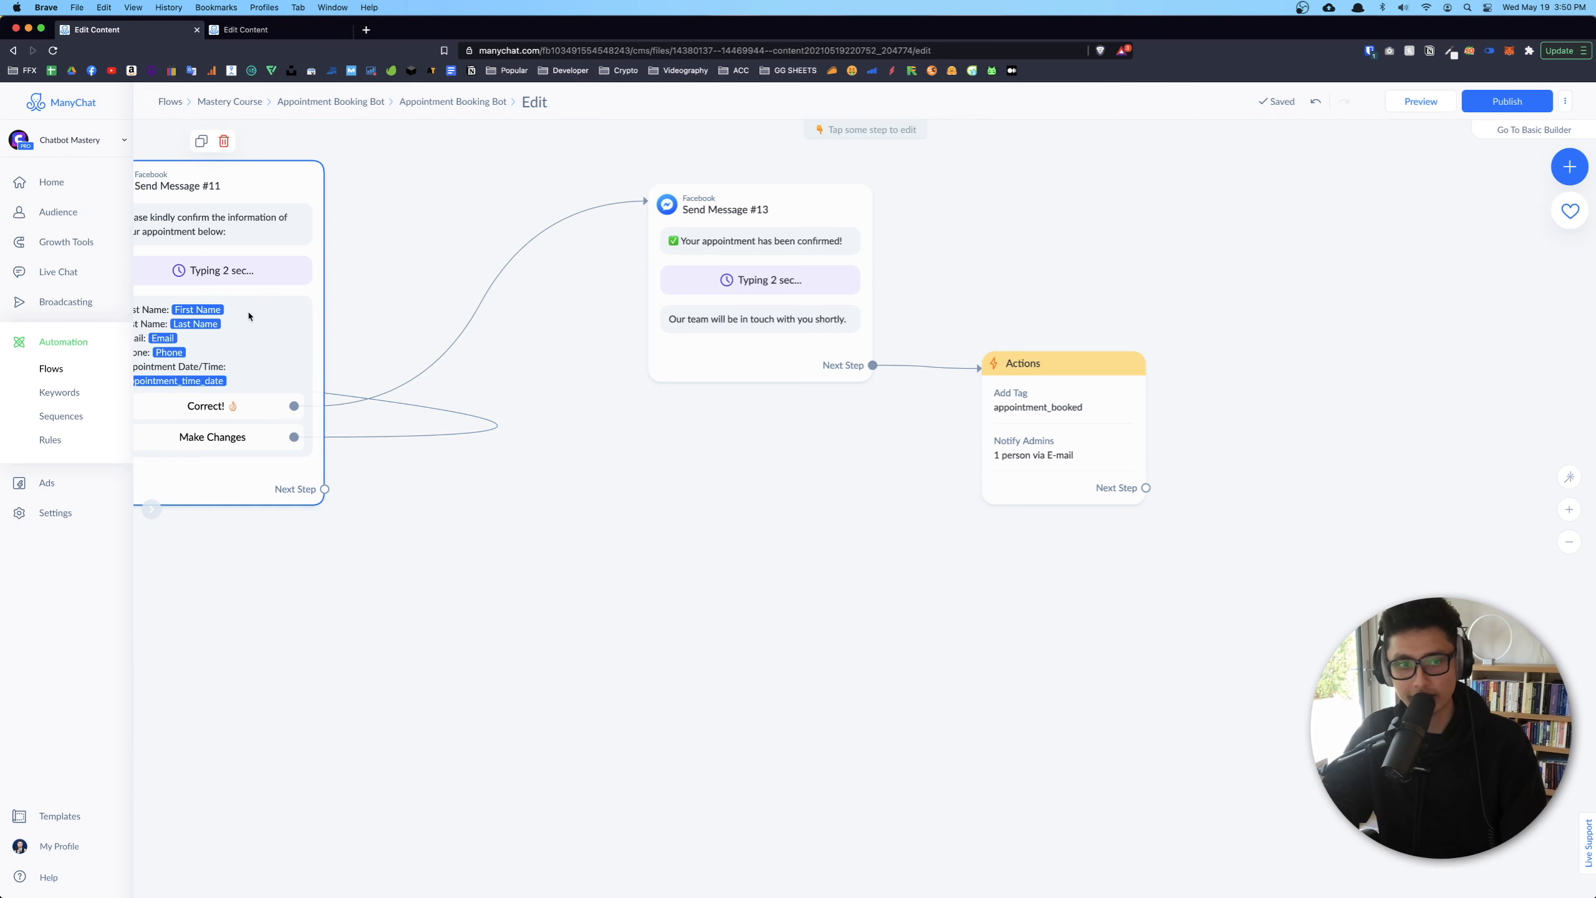
left_click(1023, 439)
left_click(220, 273)
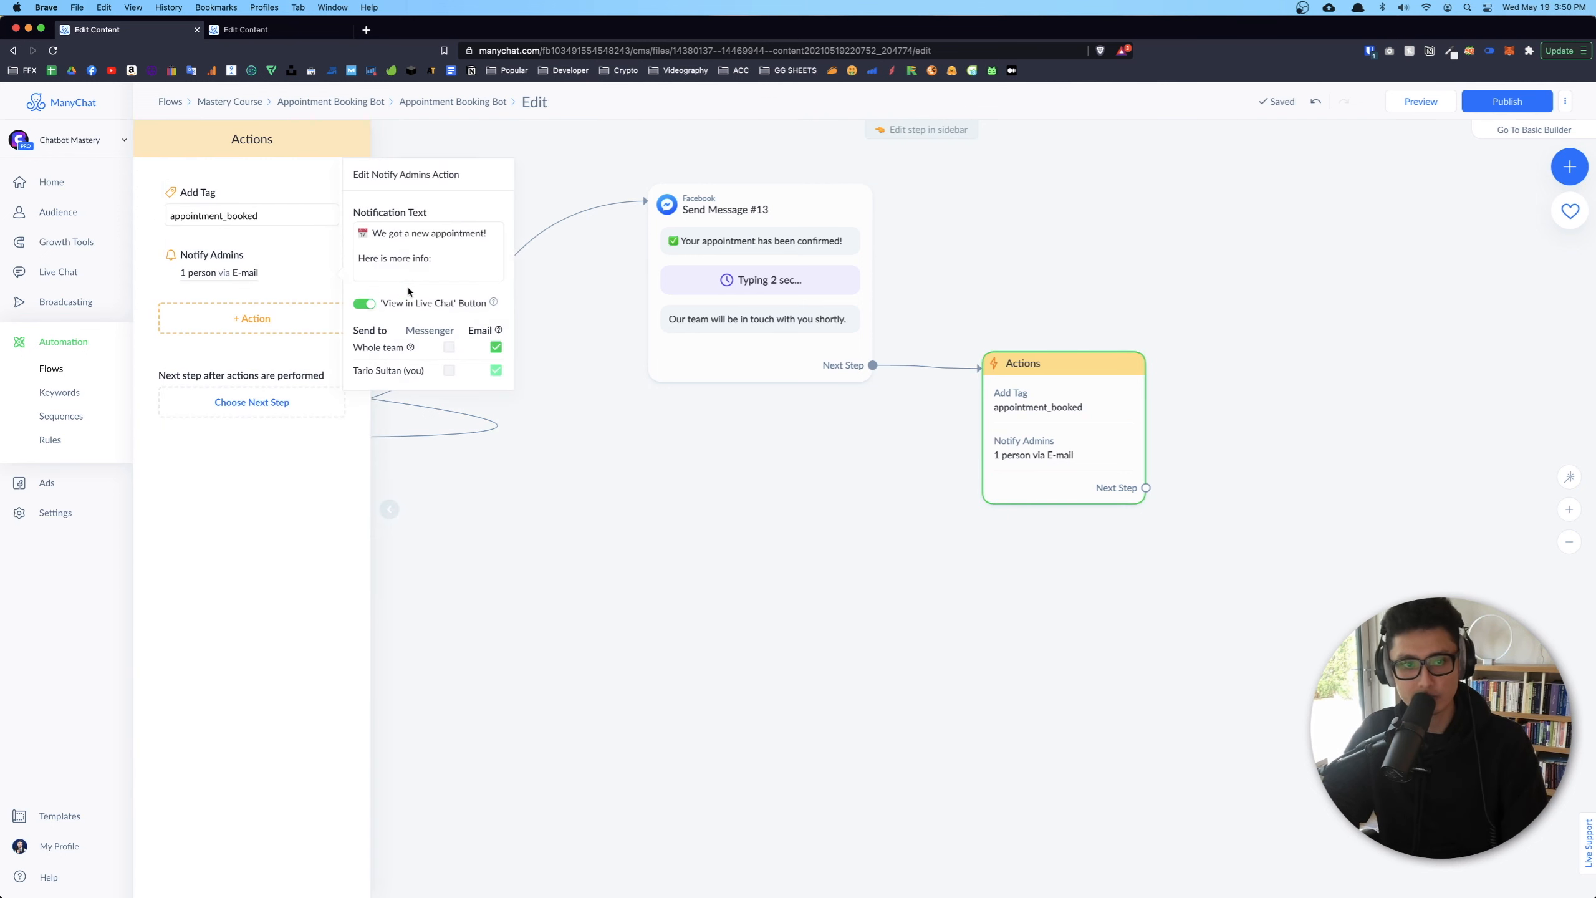
left_click(401, 272)
key("super+v")
scroll(395, 273, "down", 1)
scroll(395, 272, "down", 1)
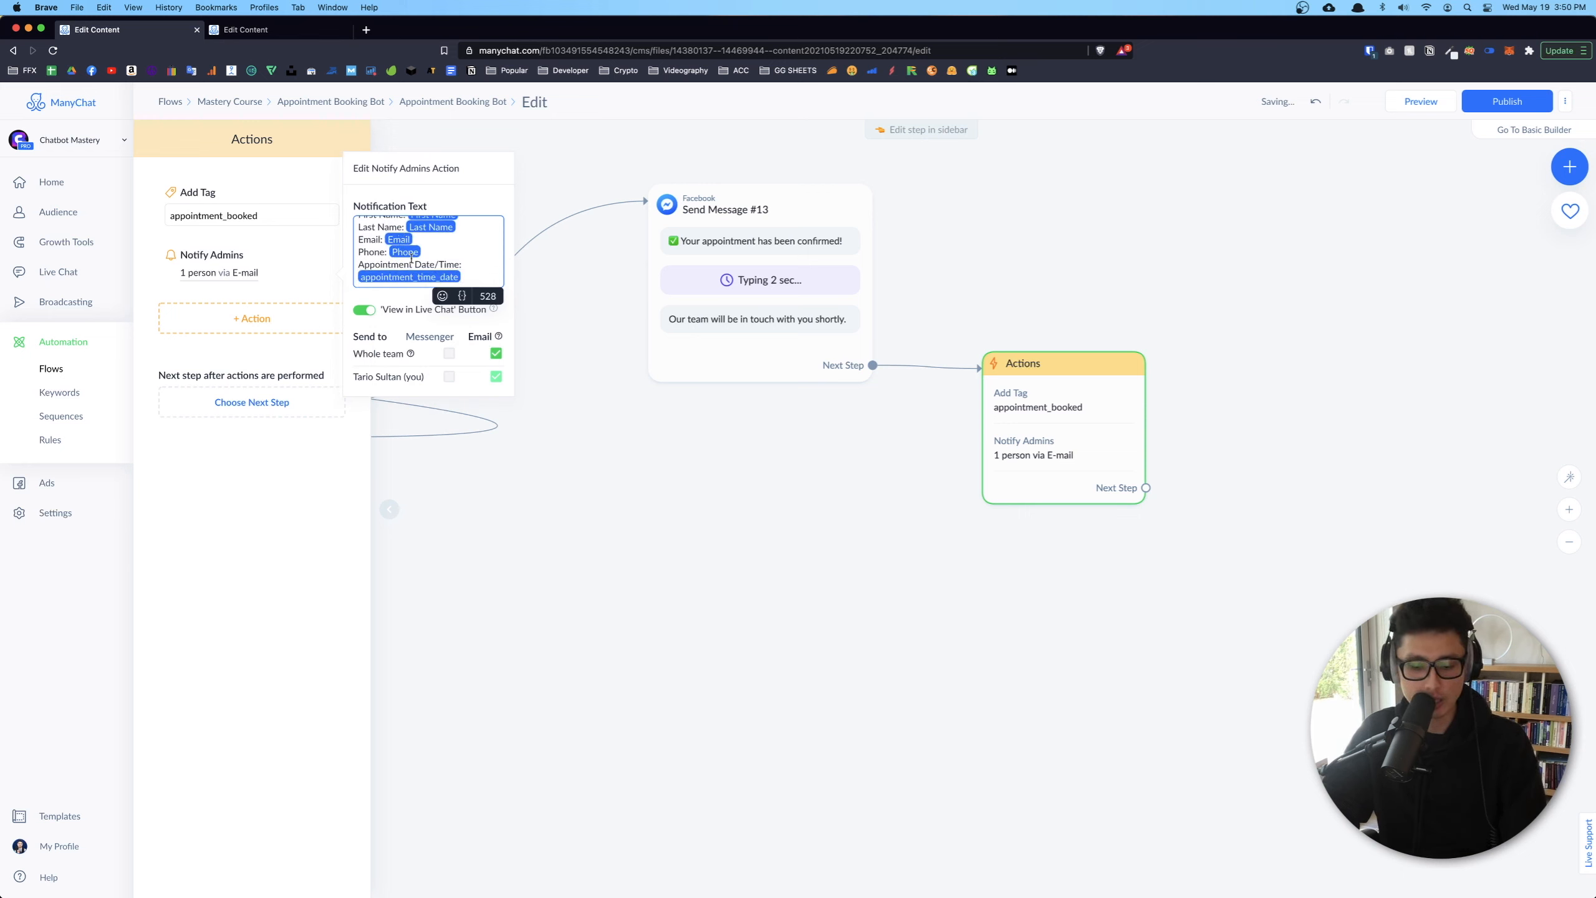
scroll(405, 248, "up", 3)
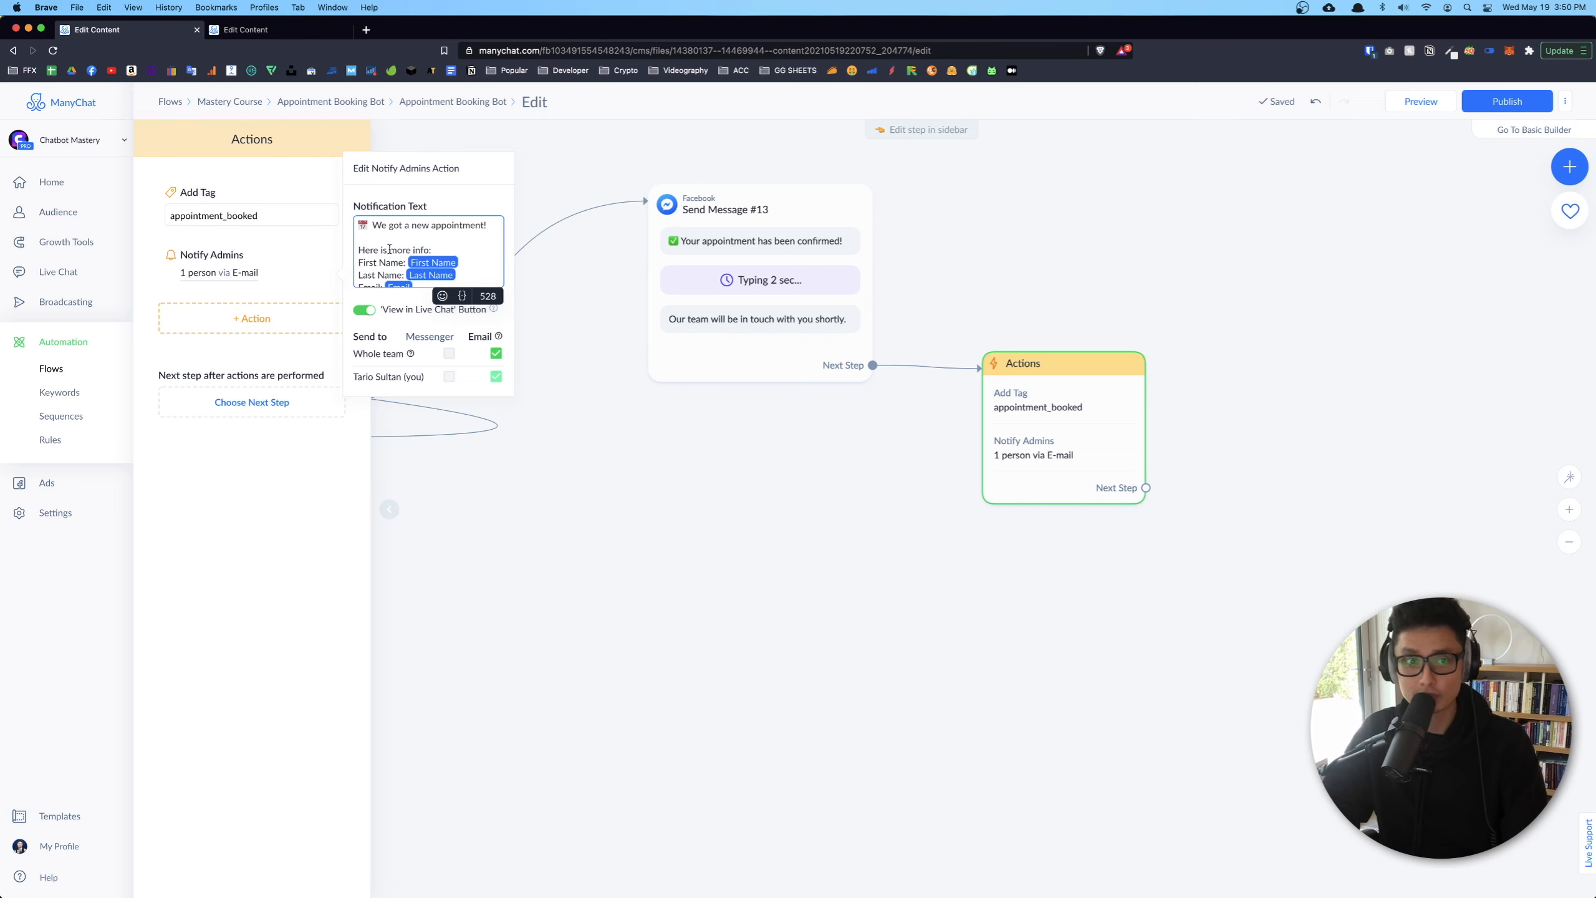
scroll(408, 251, "down", 3)
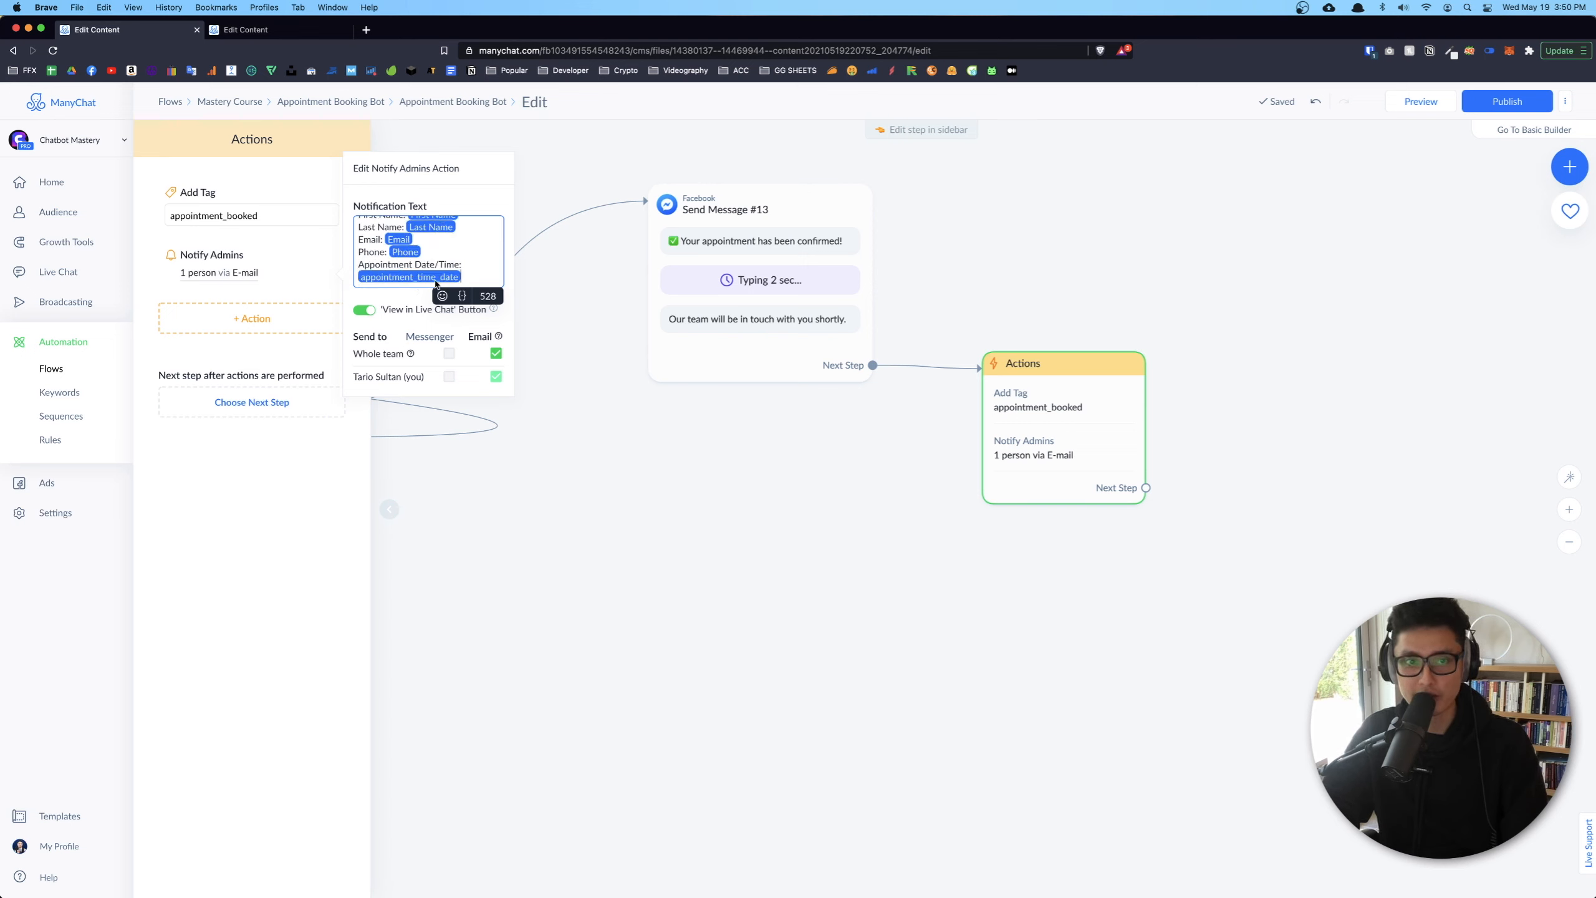
left_click(497, 354)
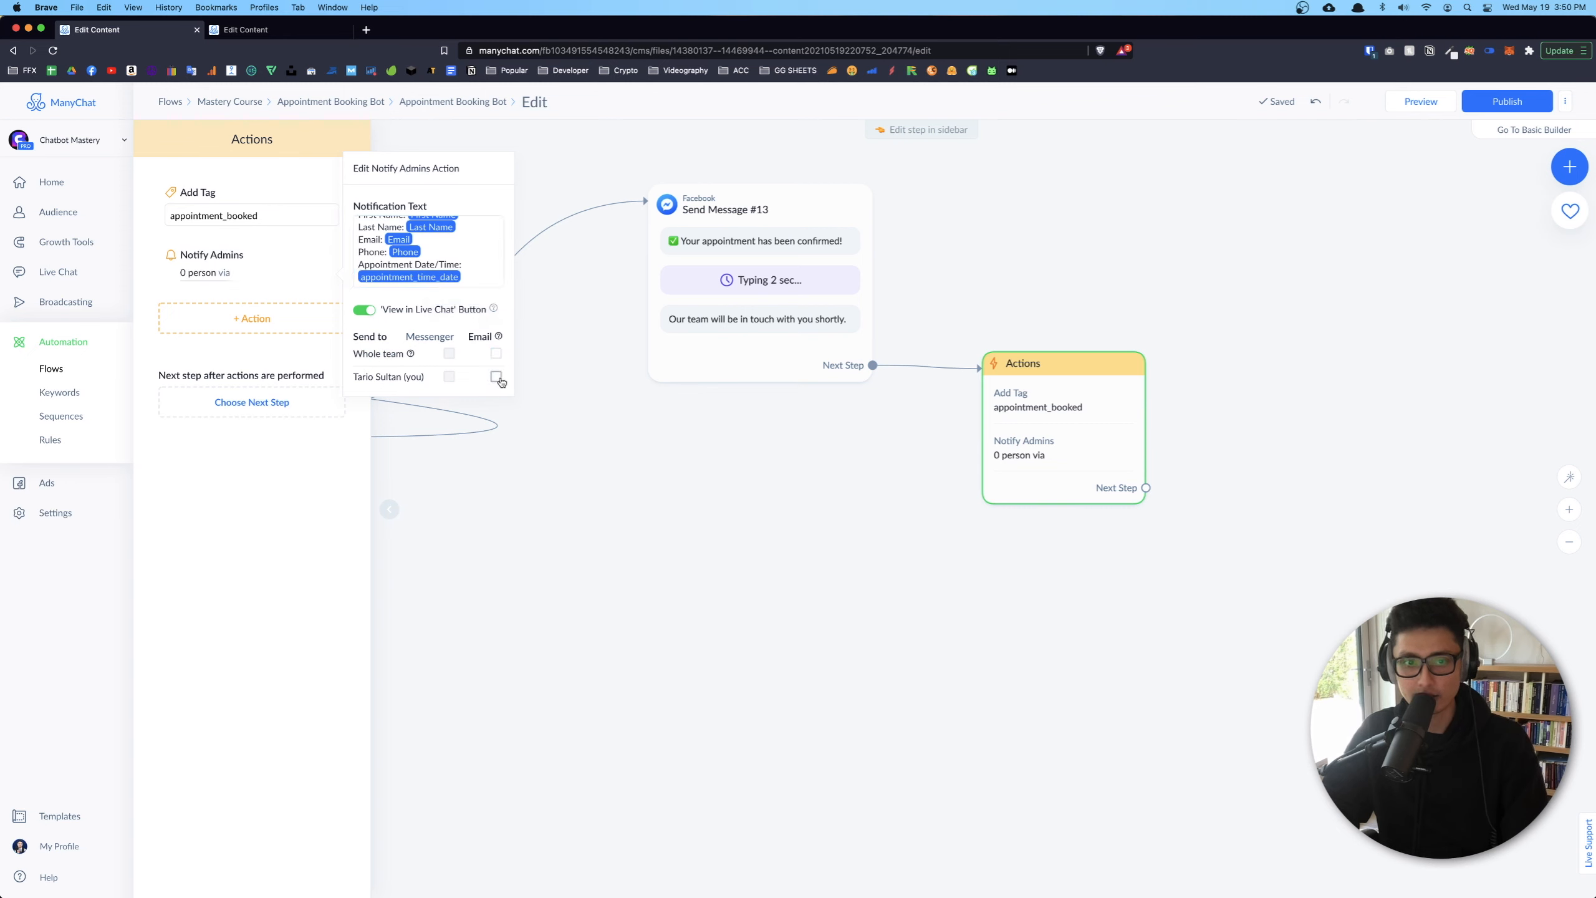
left_click(497, 354)
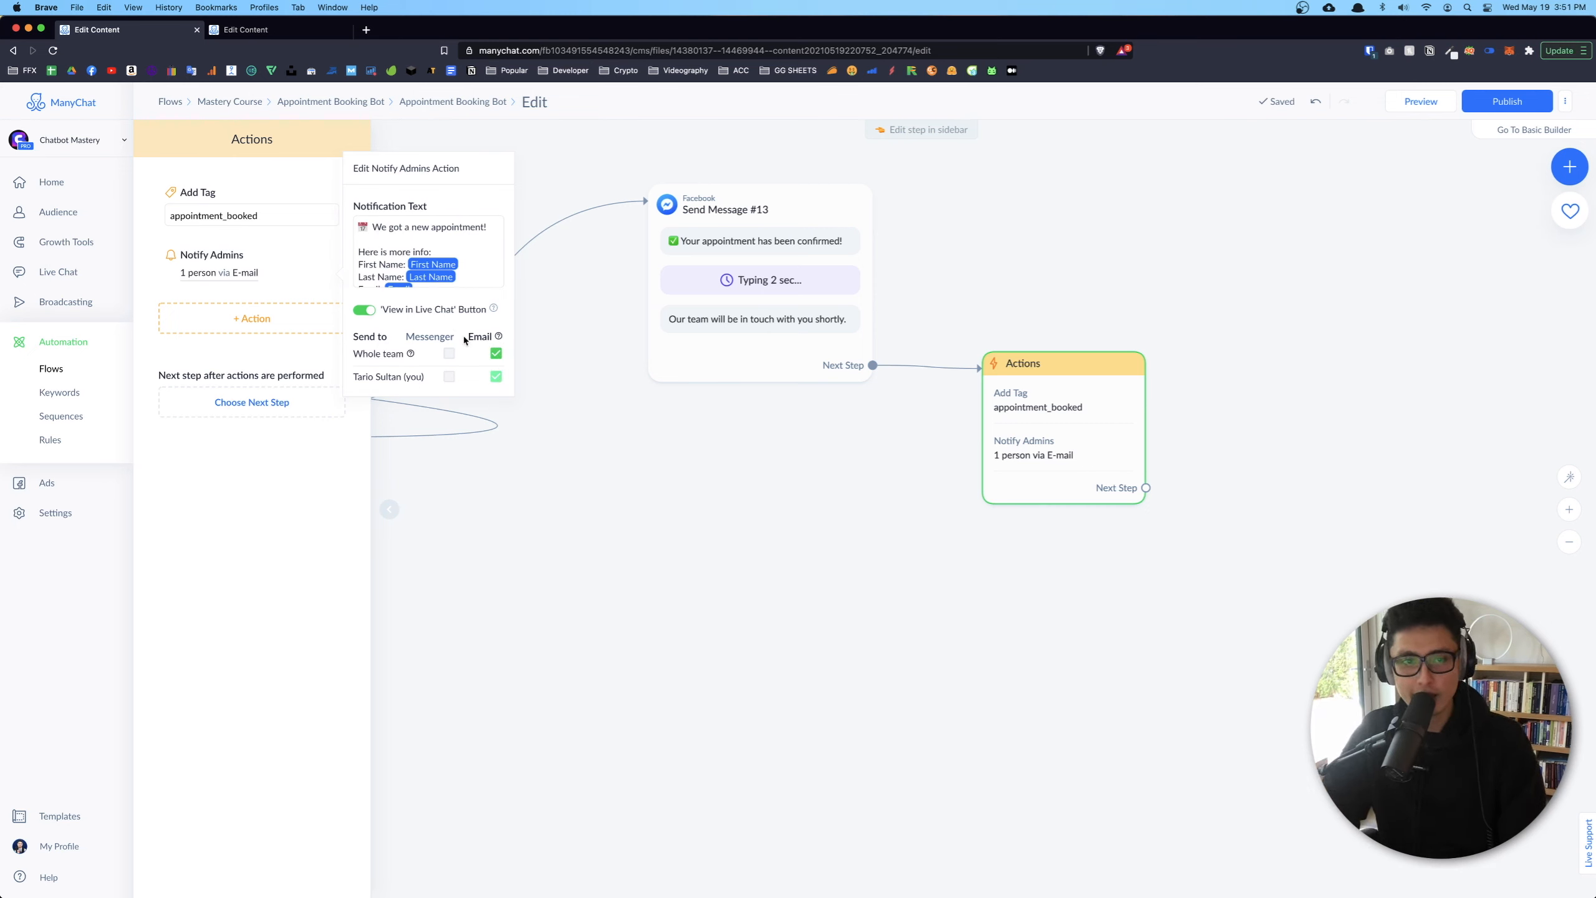
mouse_move(430, 336)
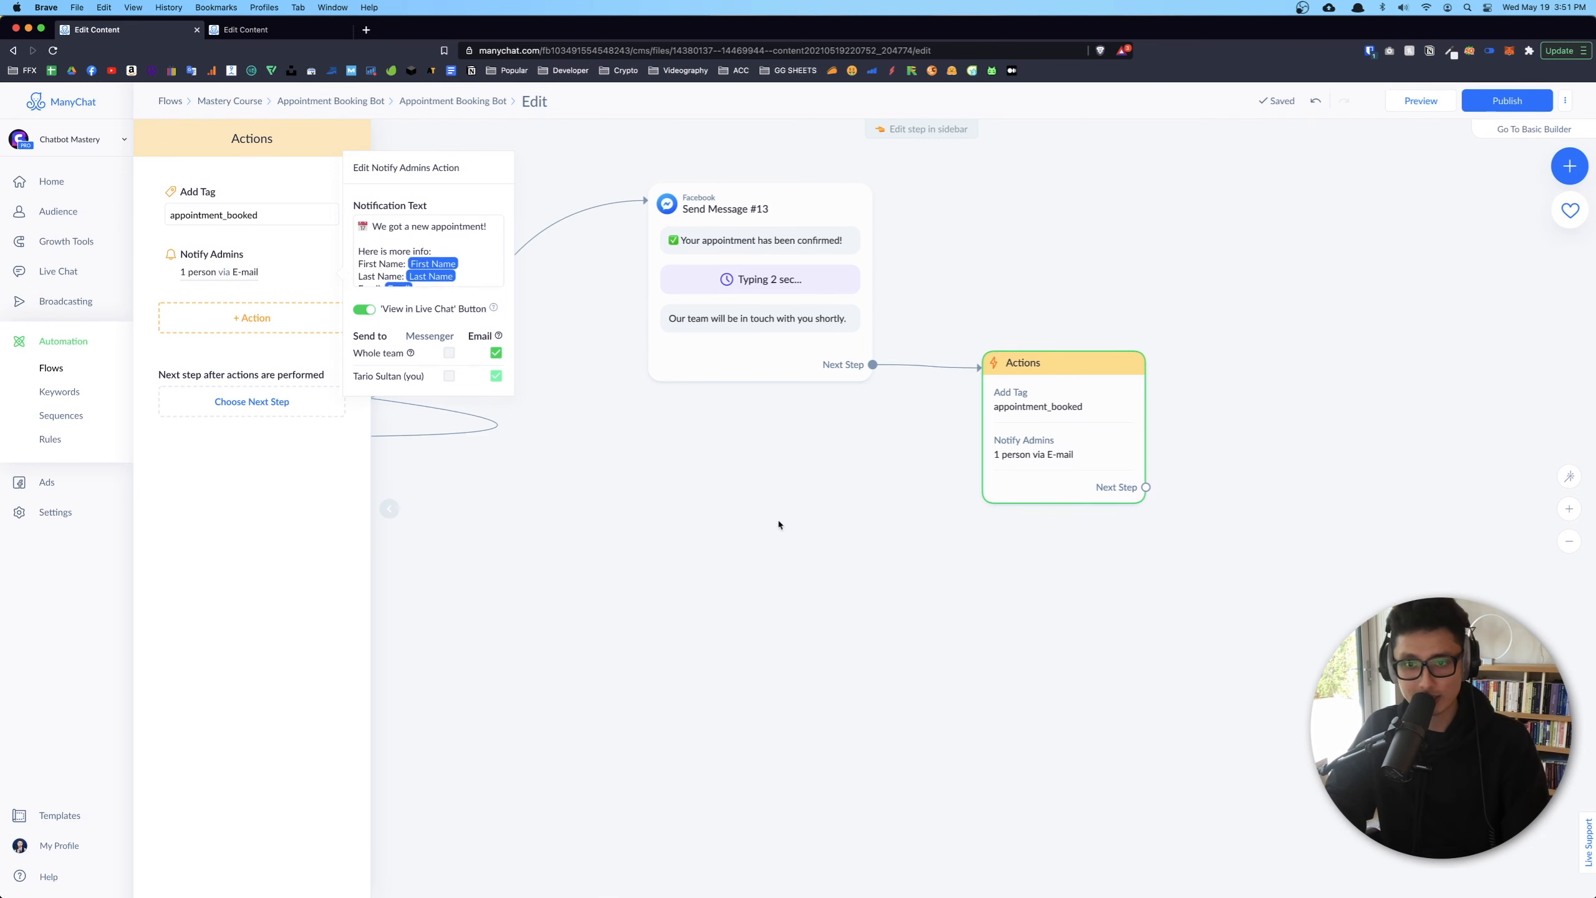
Add an Email step as the next step after the Actions step
left_click(880, 552)
scroll(1068, 597, "down", 5)
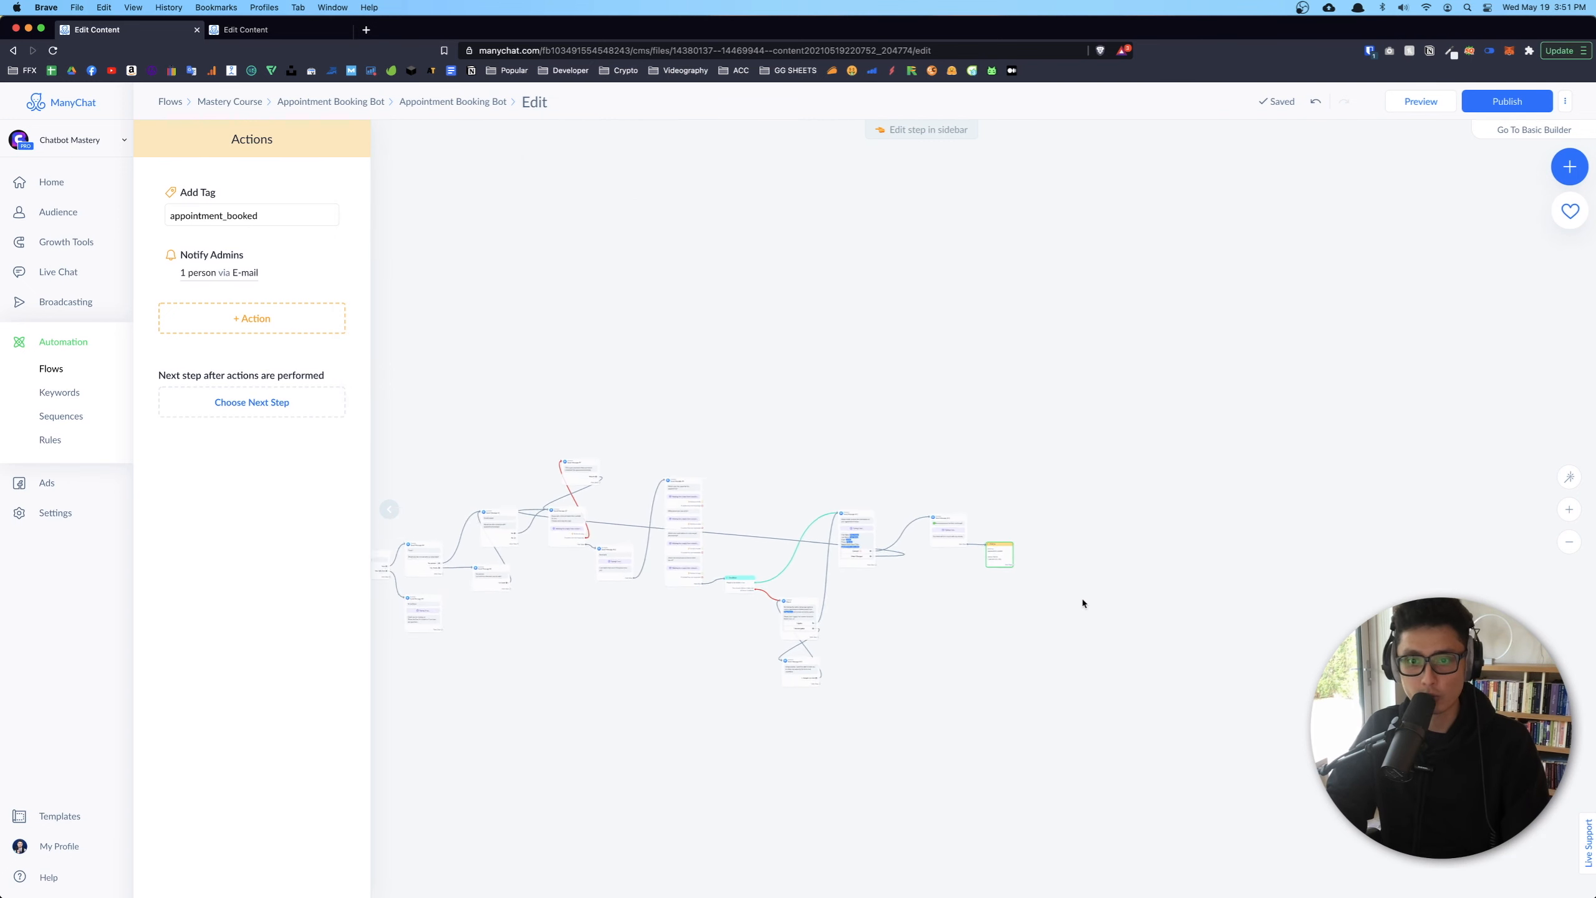
scroll(1037, 571, "up", 3)
left_click_drag(993, 560, 1083, 558)
left_click(1117, 418)
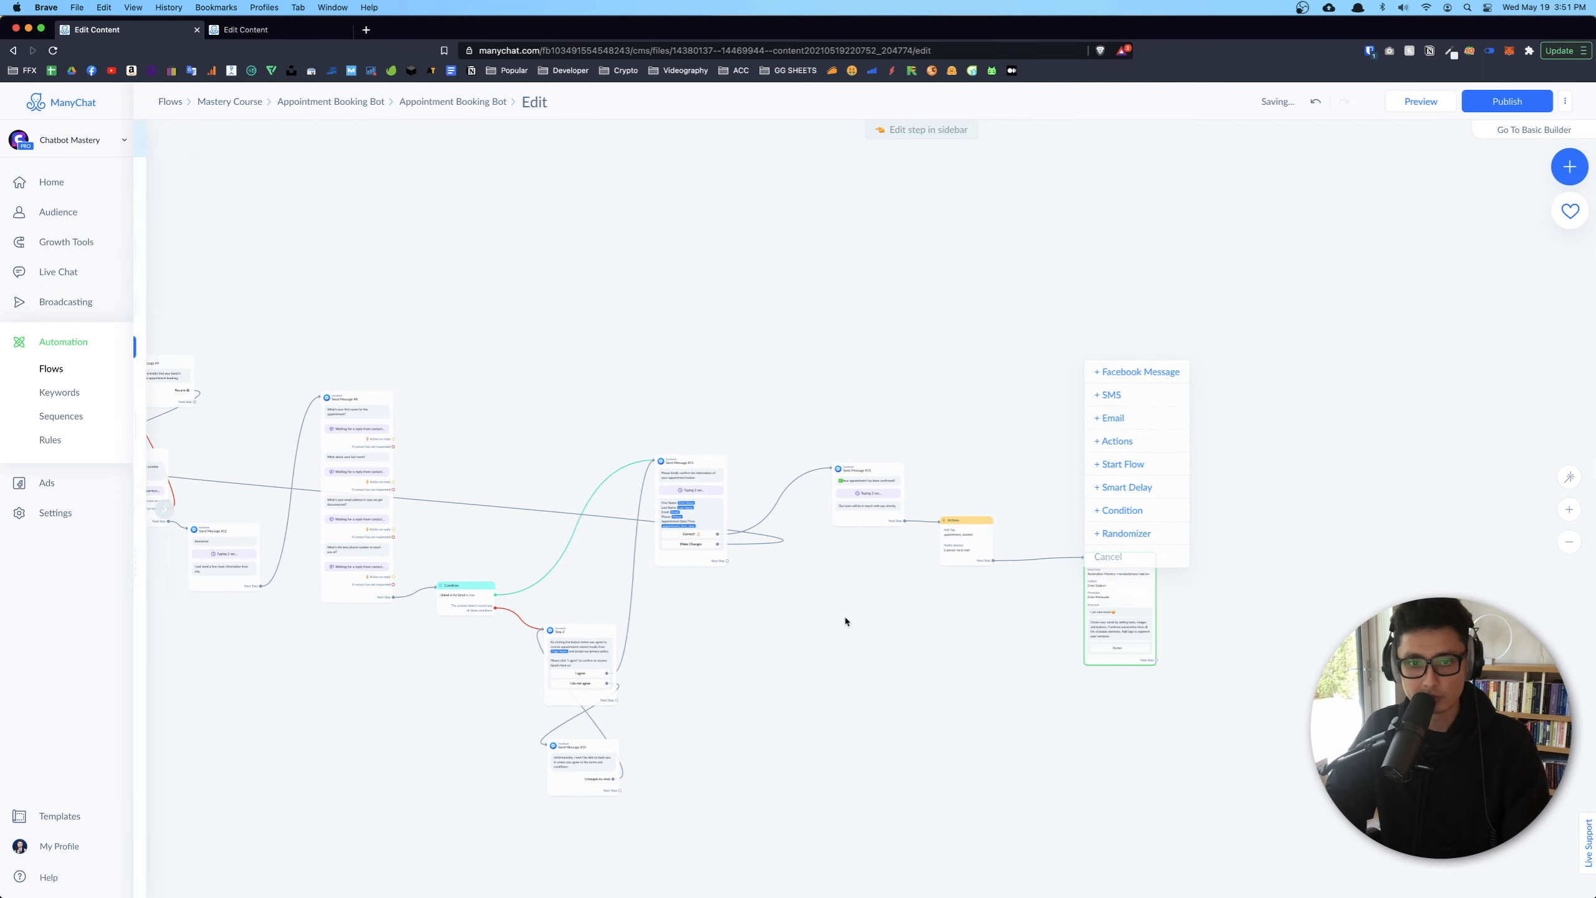
Set the email's subject and heading to "Your appointment has been confirmed!" and its body to the appointment detail fields with a Page Name Team thank-you
scroll(880, 603, "up", 3)
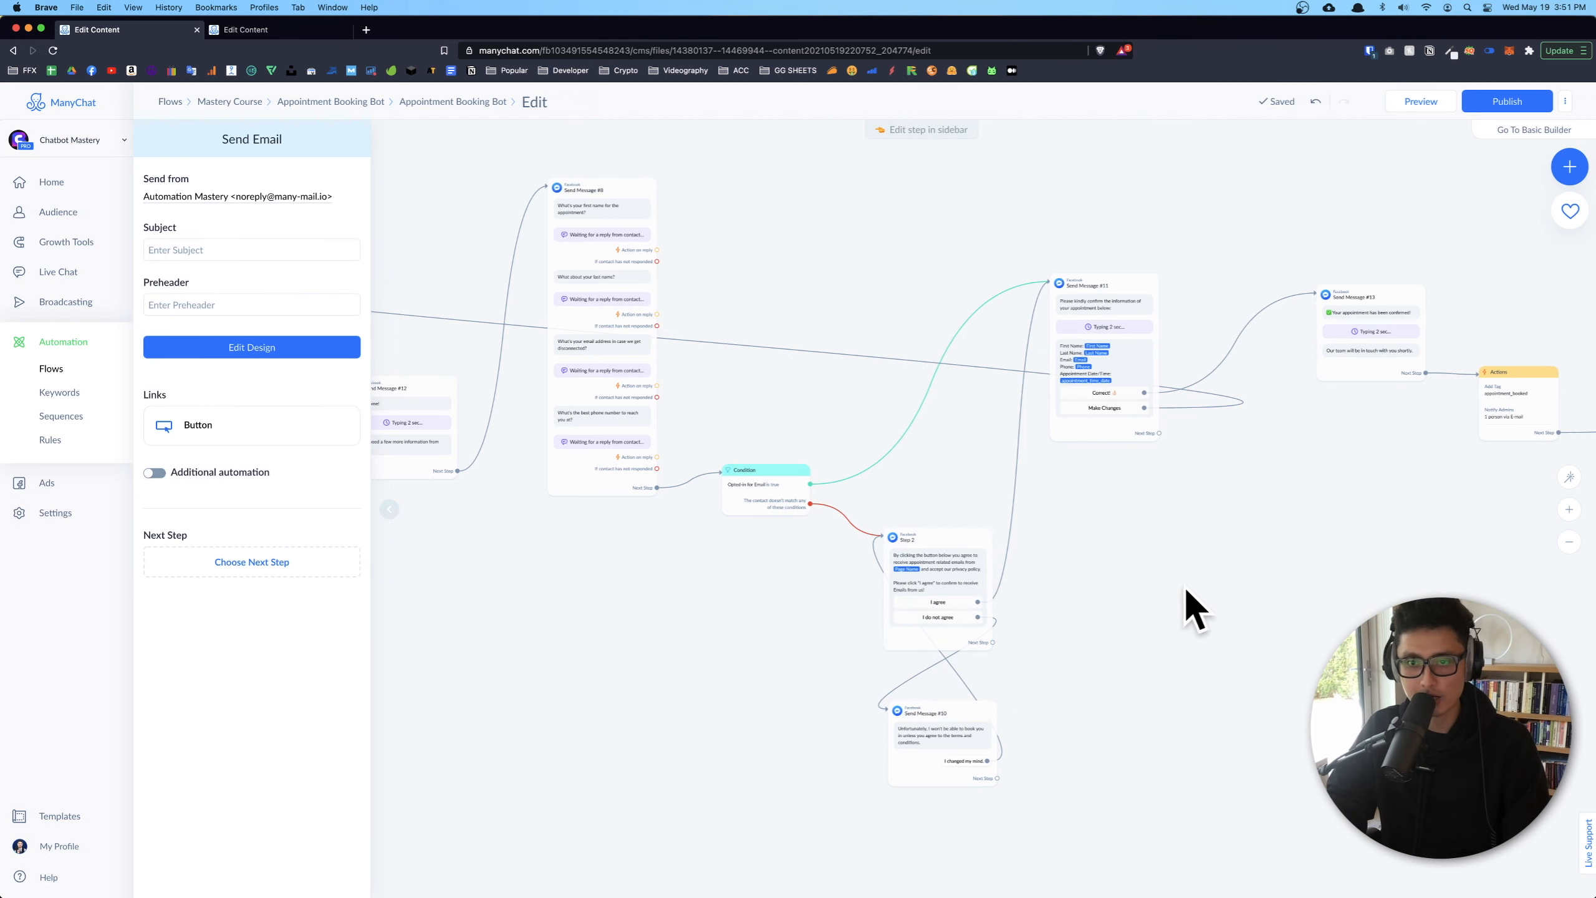
left_click_drag(1184, 586, 762, 570)
left_click(641, 307)
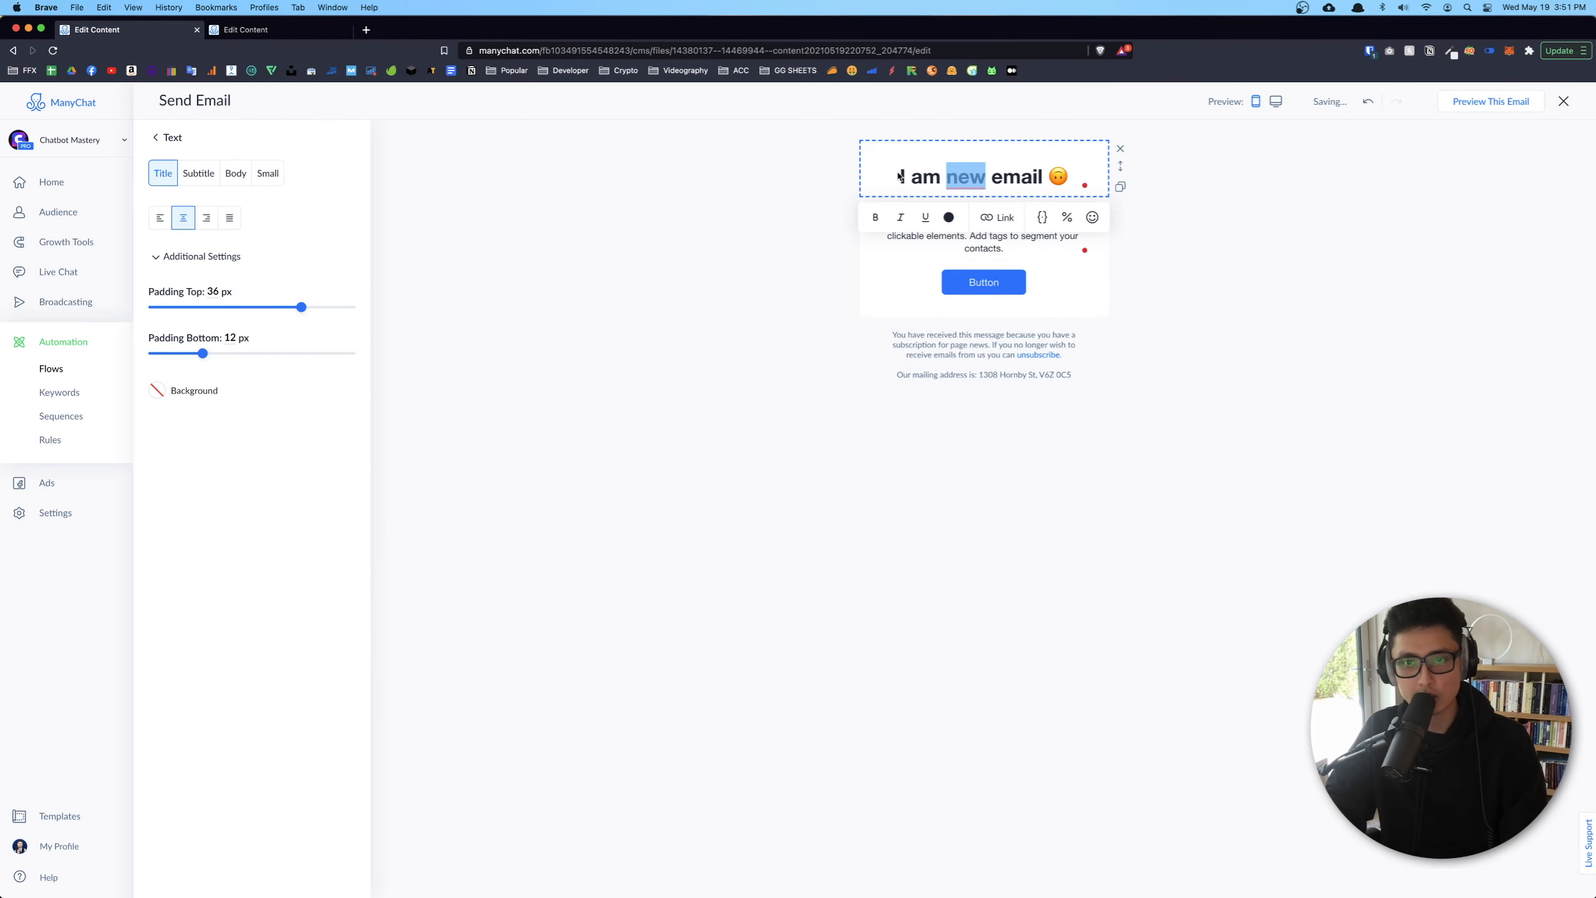
triple_click(900, 176)
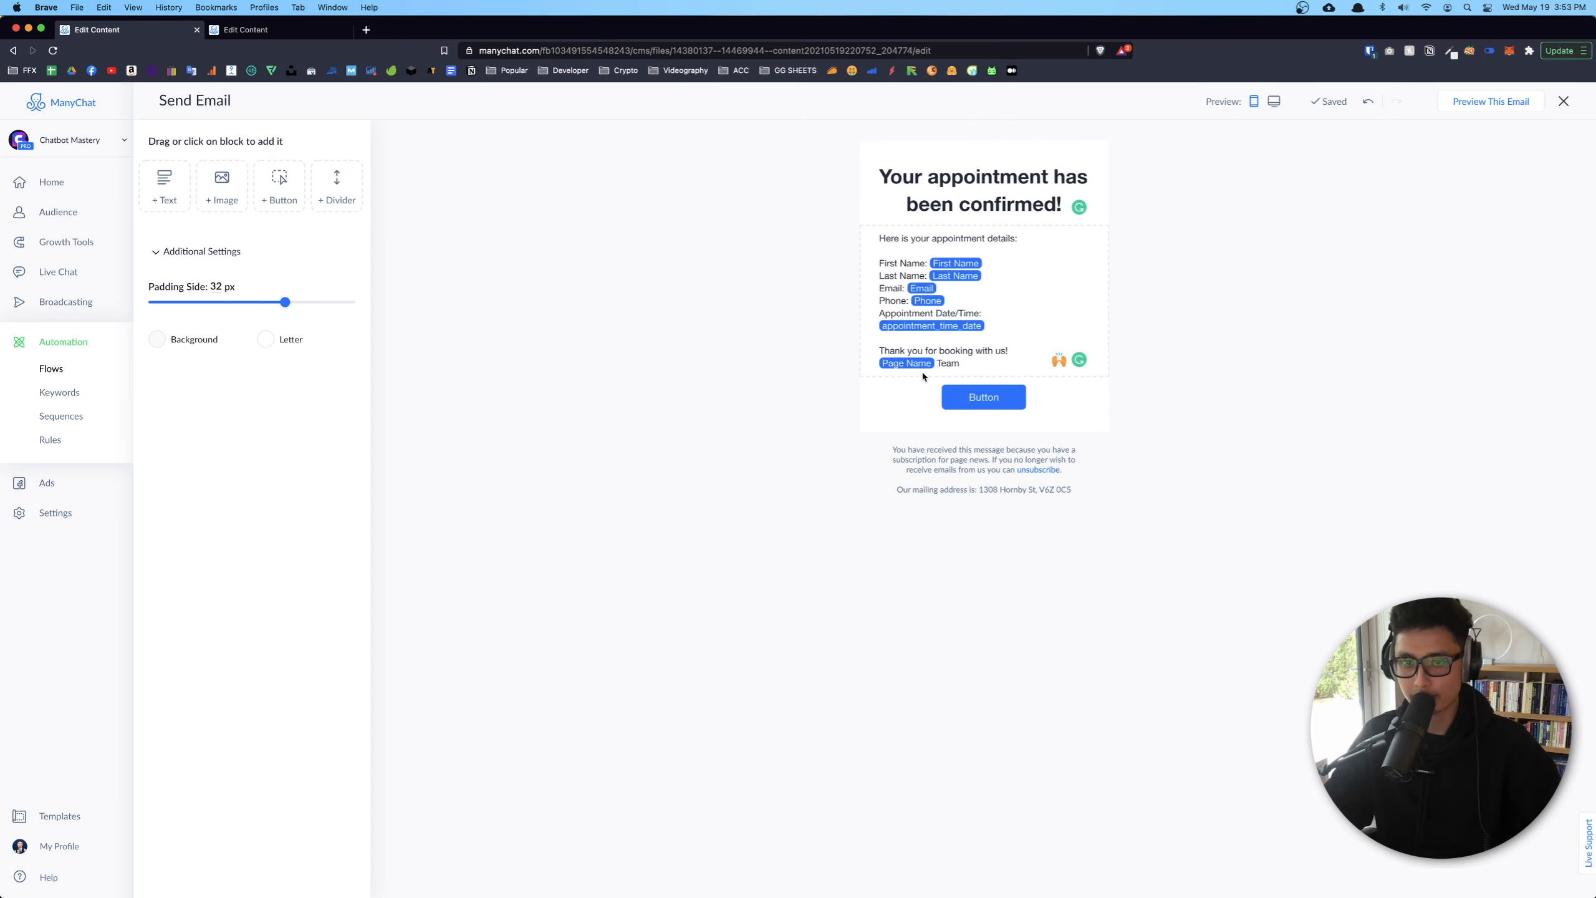
left_click(959, 372)
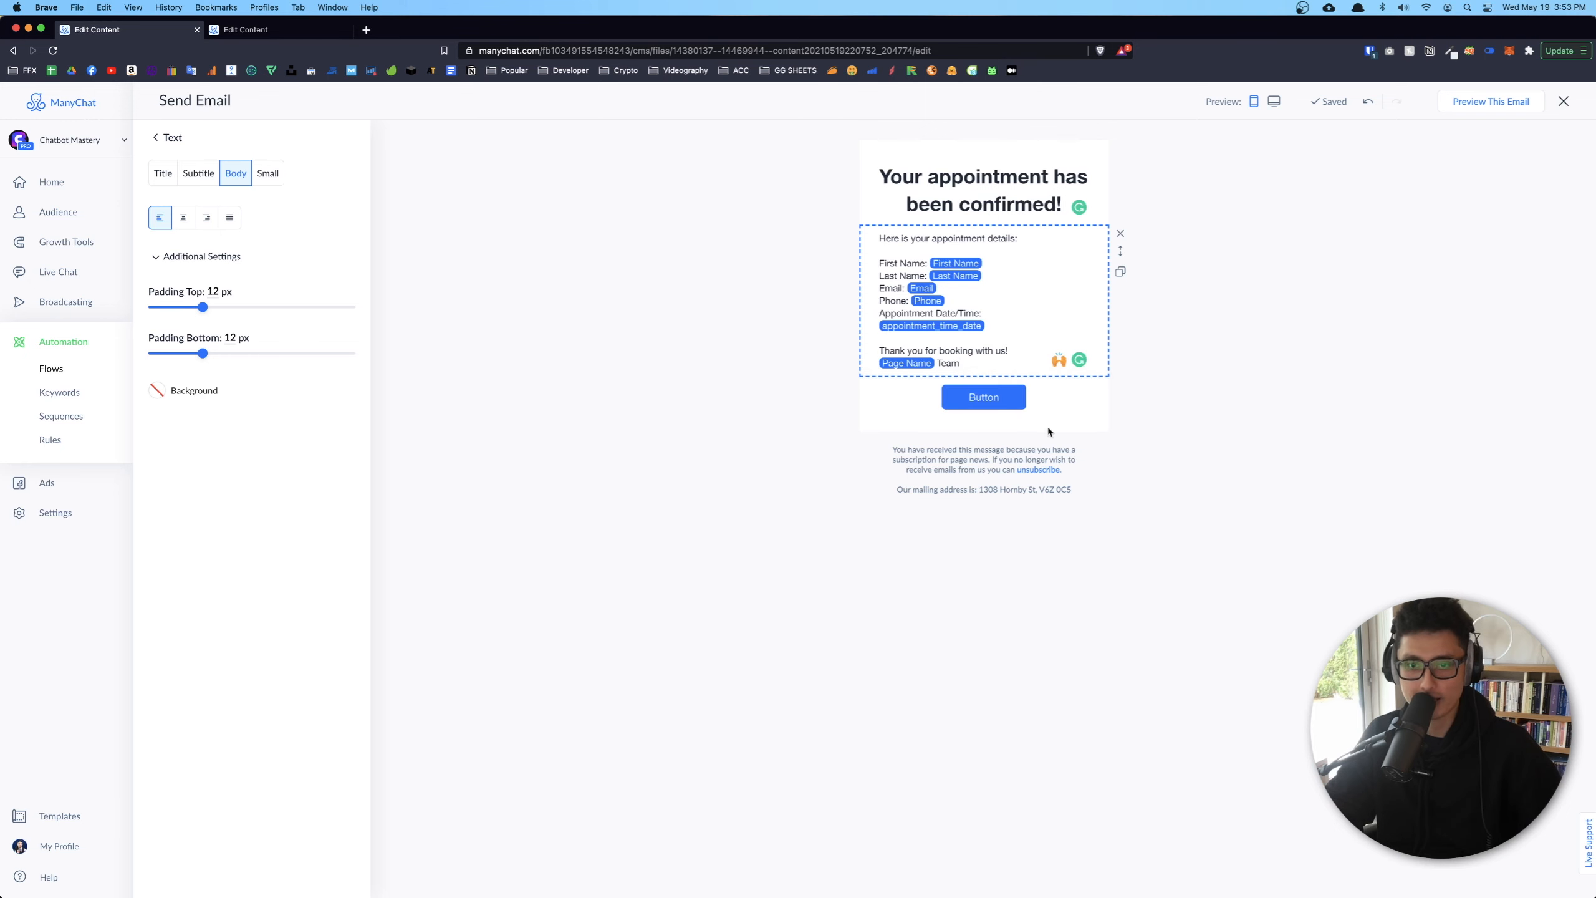
Delete the default button from the email, add blank lines around its body text, and close the email design
left_click(993, 408)
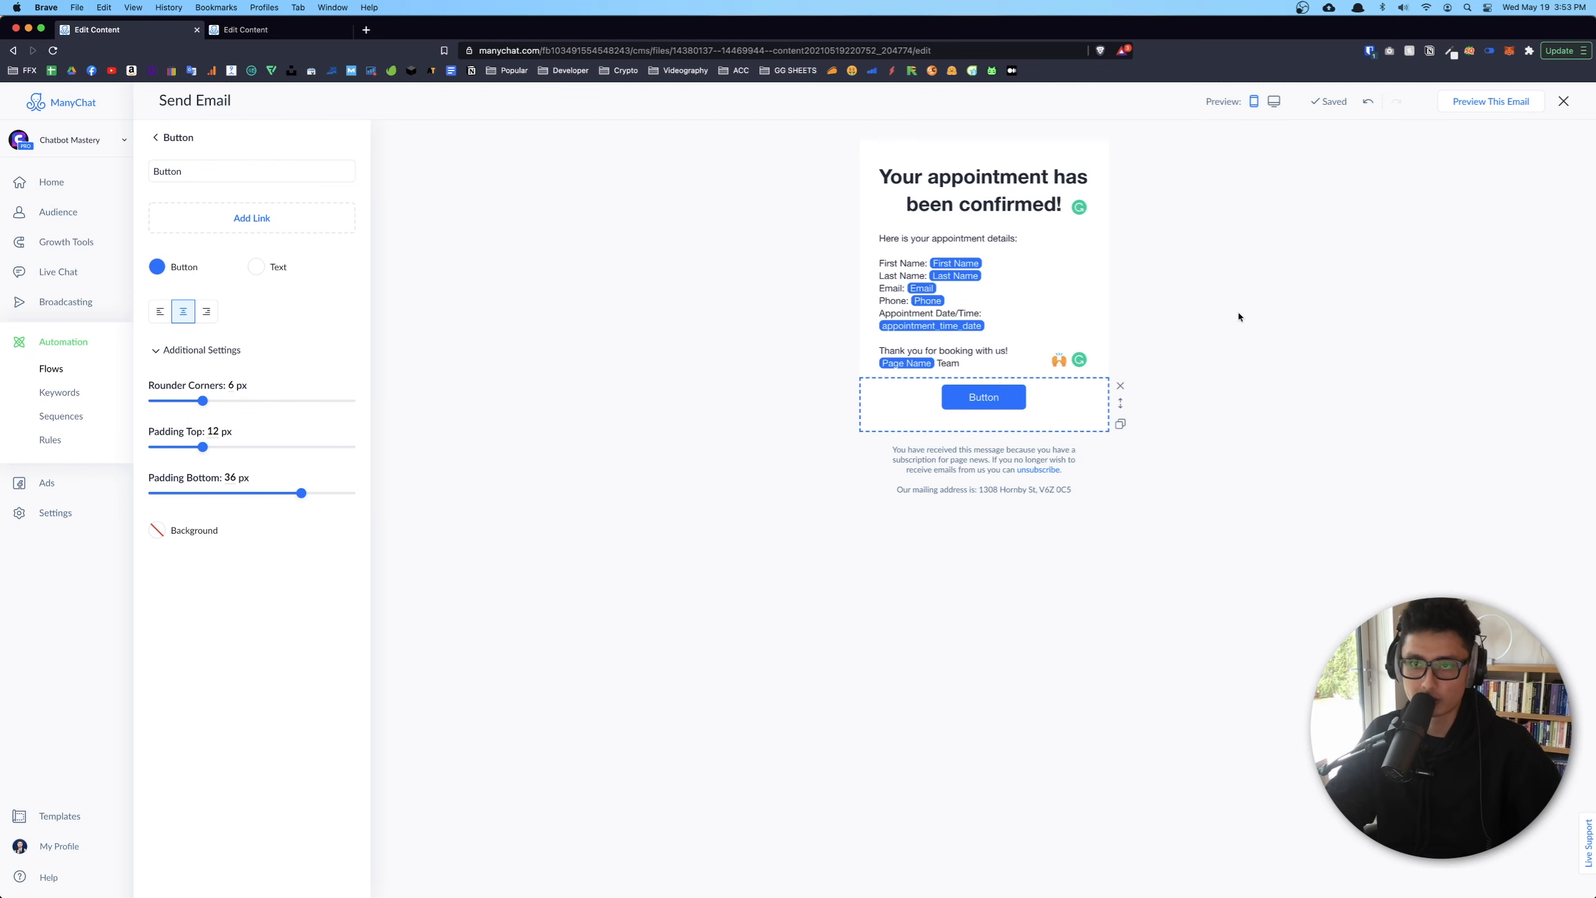
left_click(1120, 387)
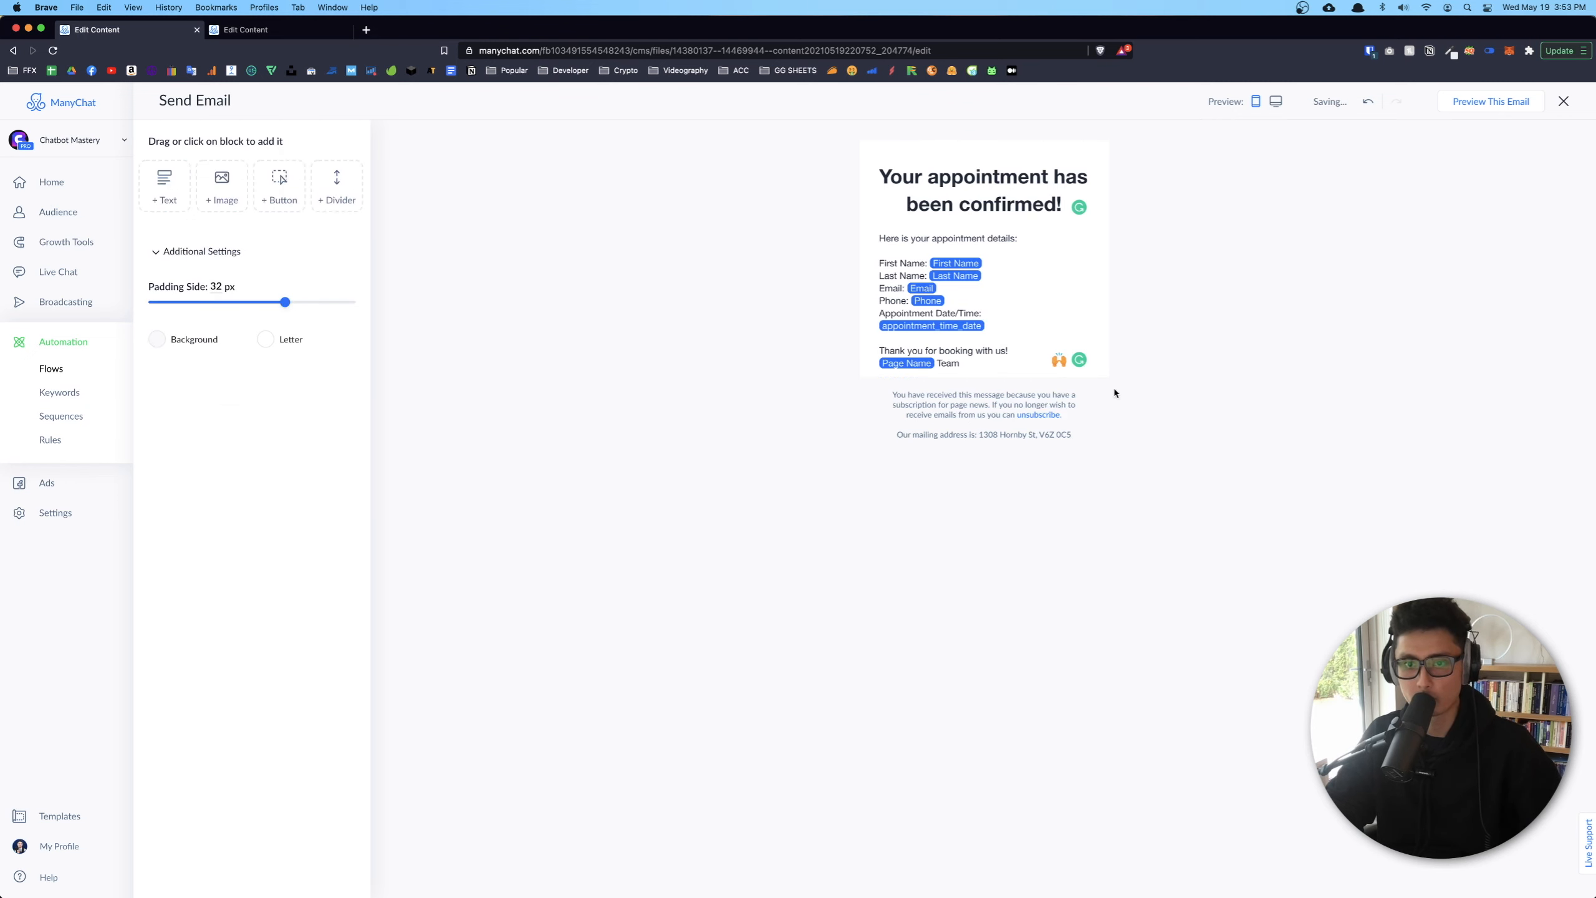
left_click(978, 373)
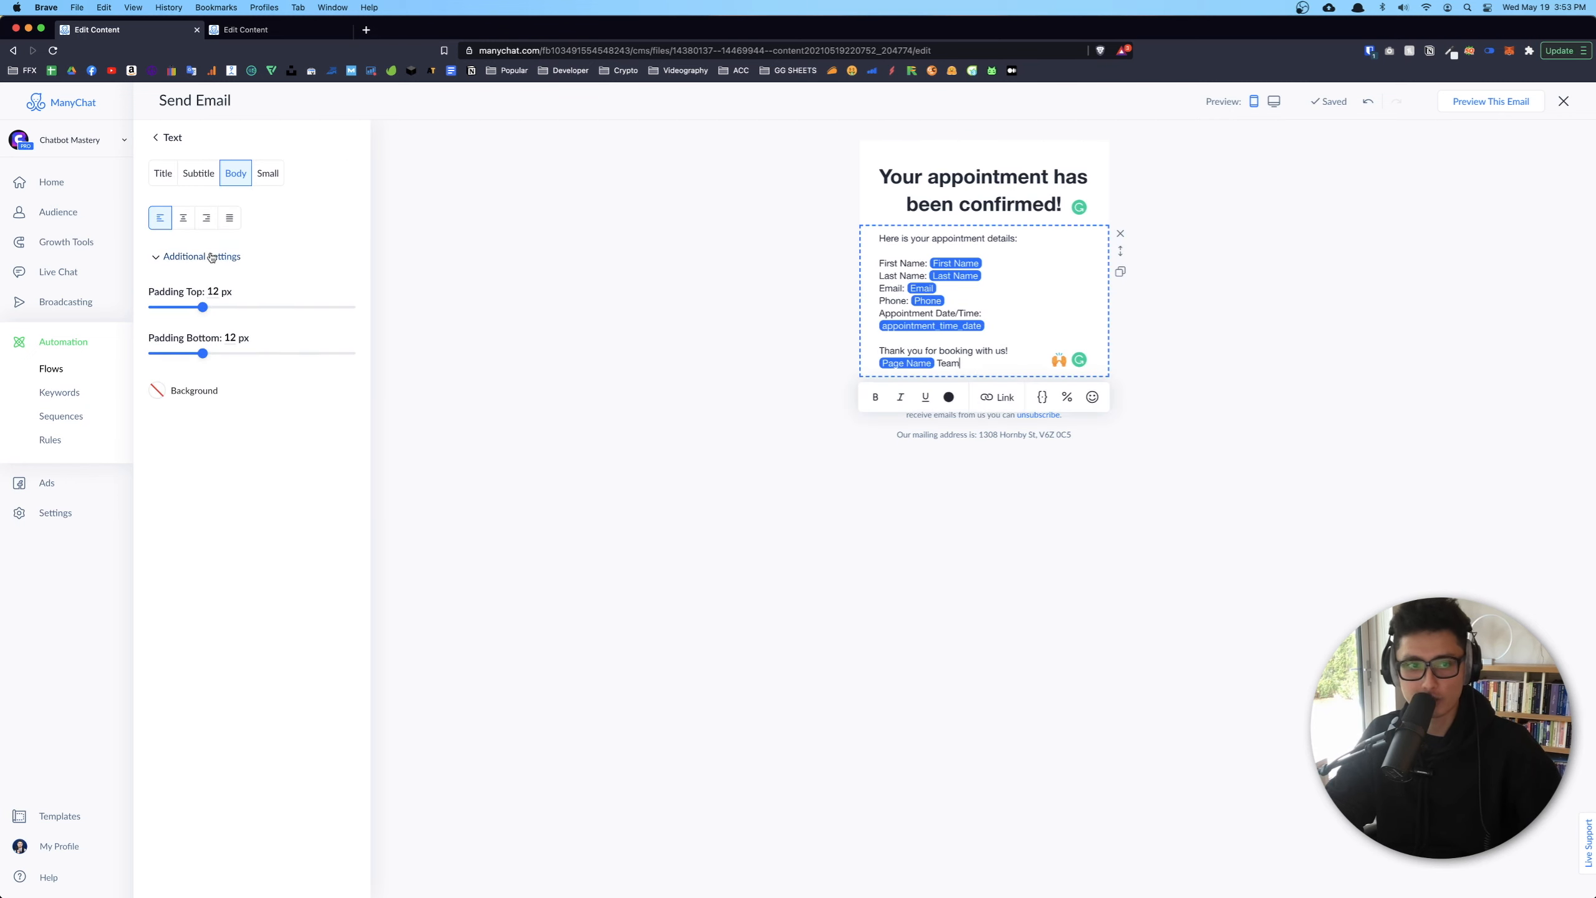
key("Return")
key("Return")
key("Return")
key("Return")
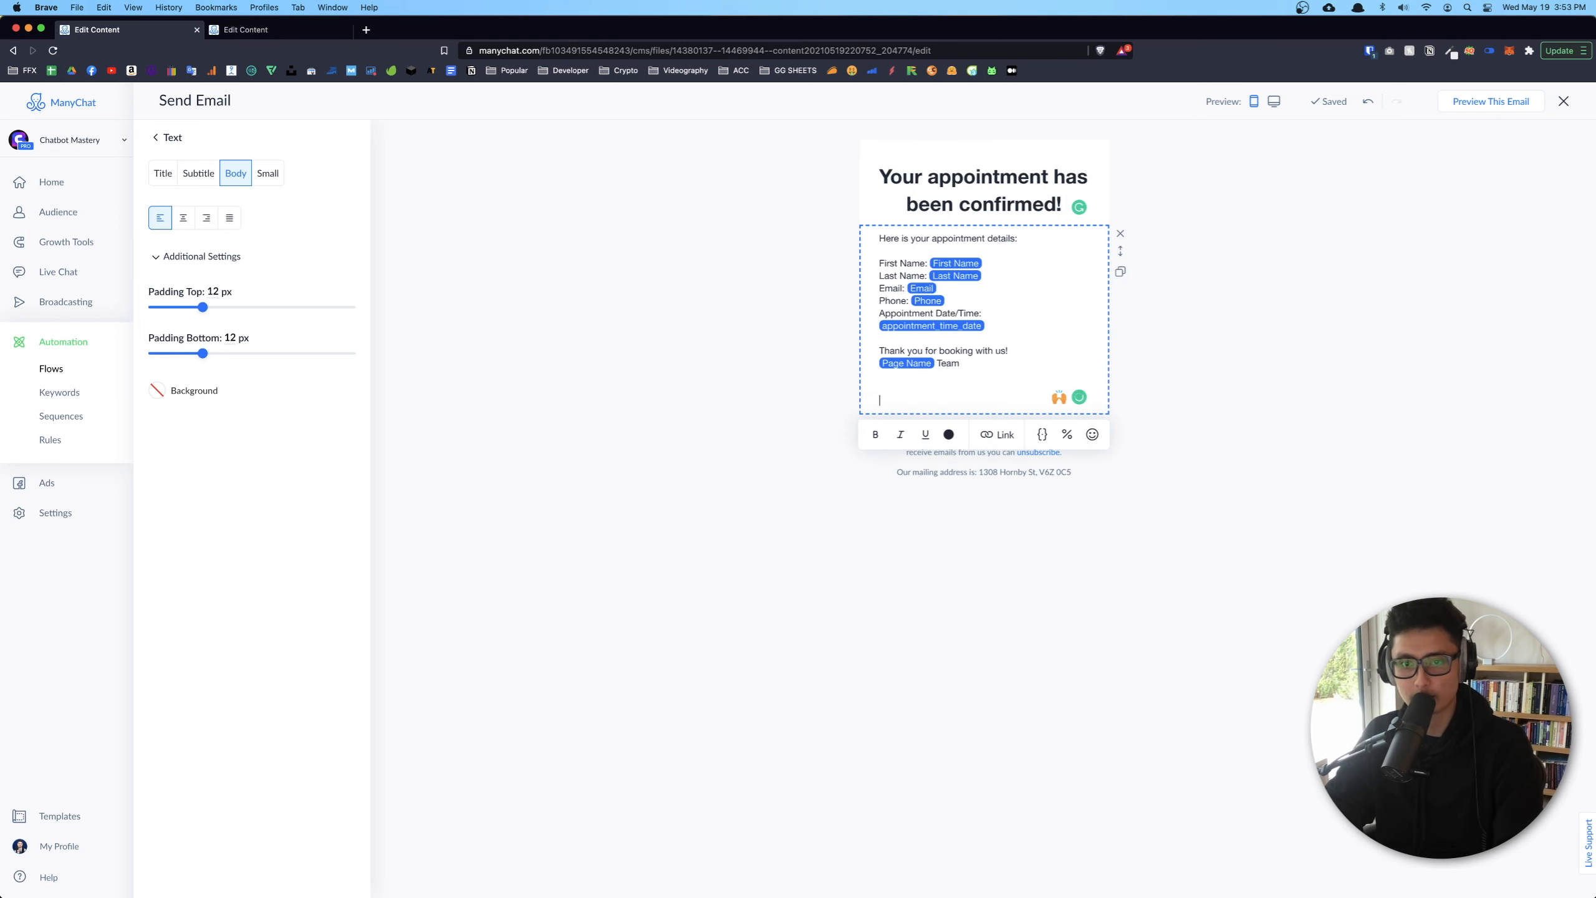
left_click(1268, 390)
left_click(695, 211)
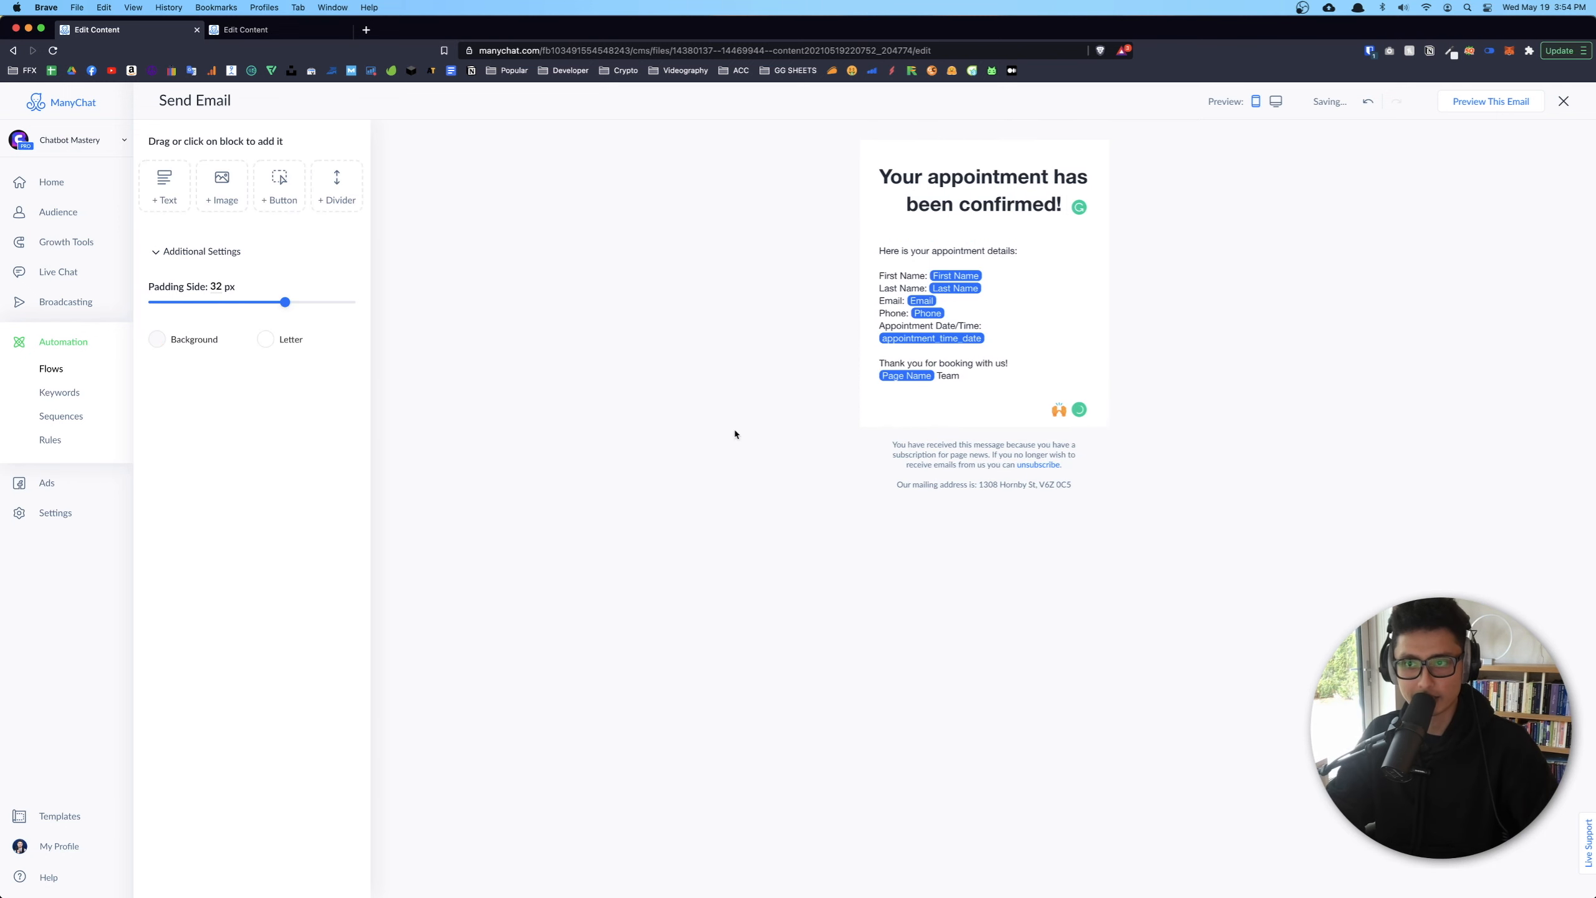
left_click(1564, 101)
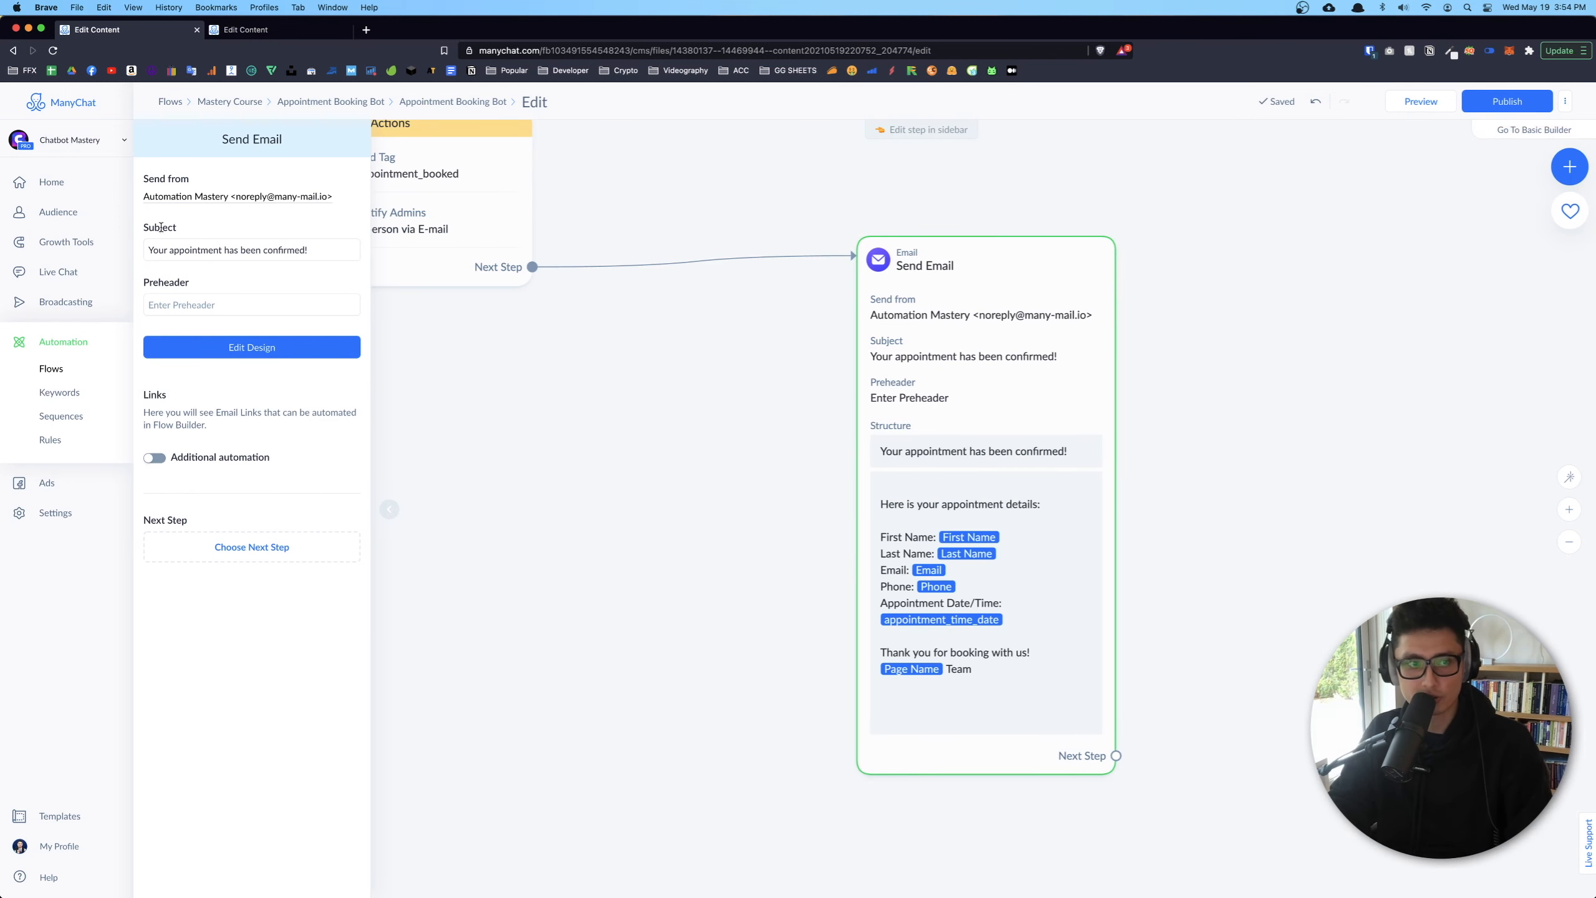
Set the email's preheader to "Here is more details about your appointment.."
scroll(641, 449, "down", 5)
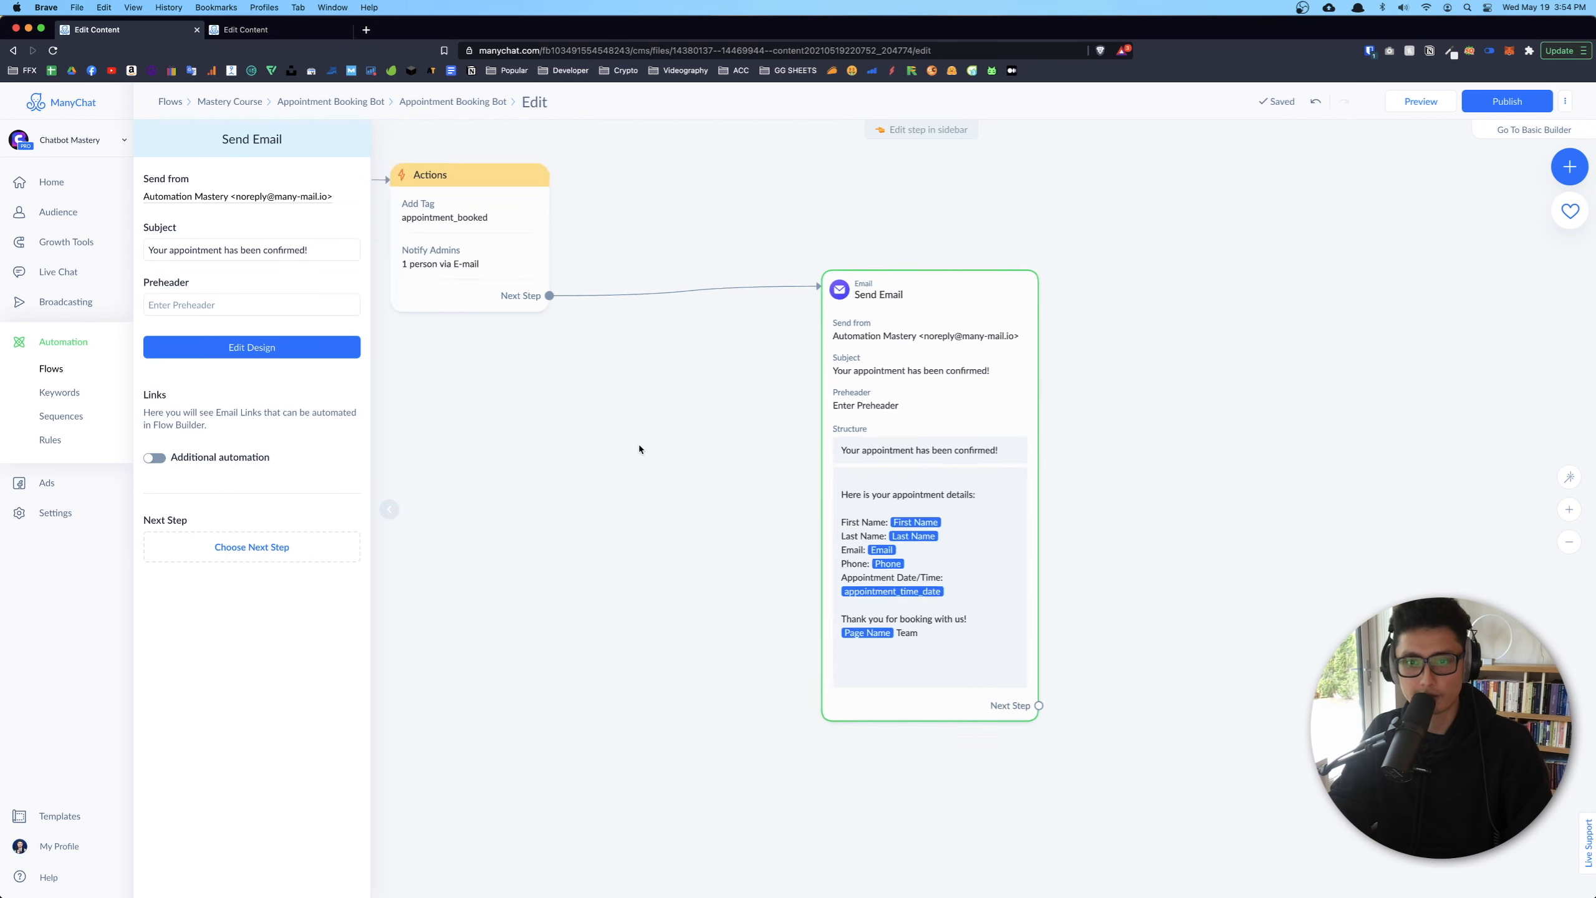
left_click_drag(635, 469, 759, 476)
left_click(539, 383)
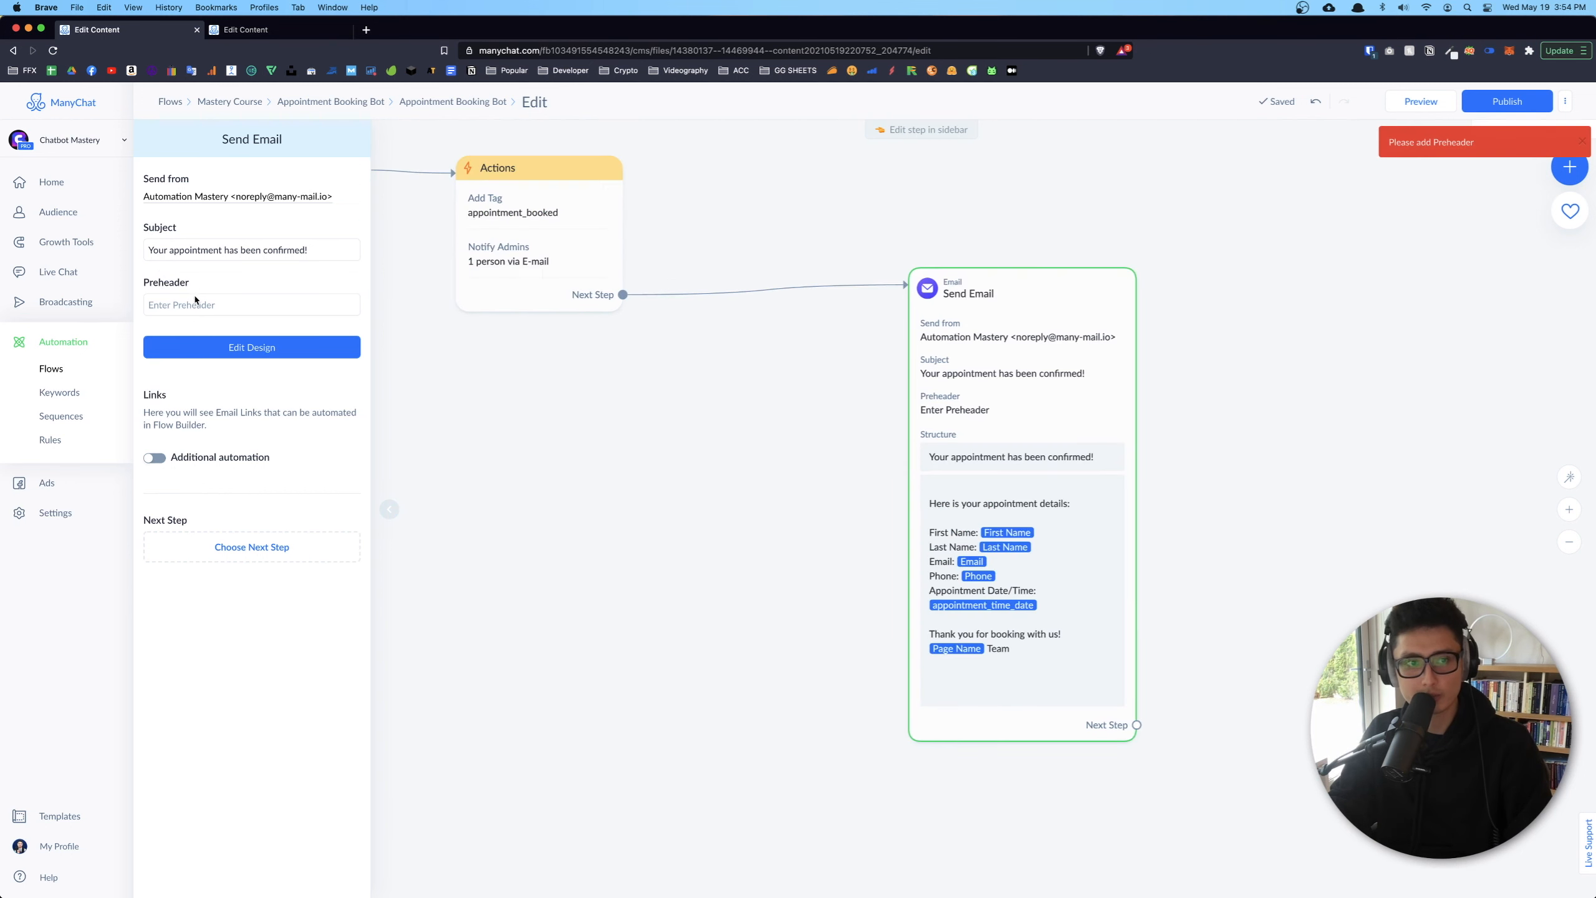
left_click(228, 304)
type("Here is more details about your appointment..")
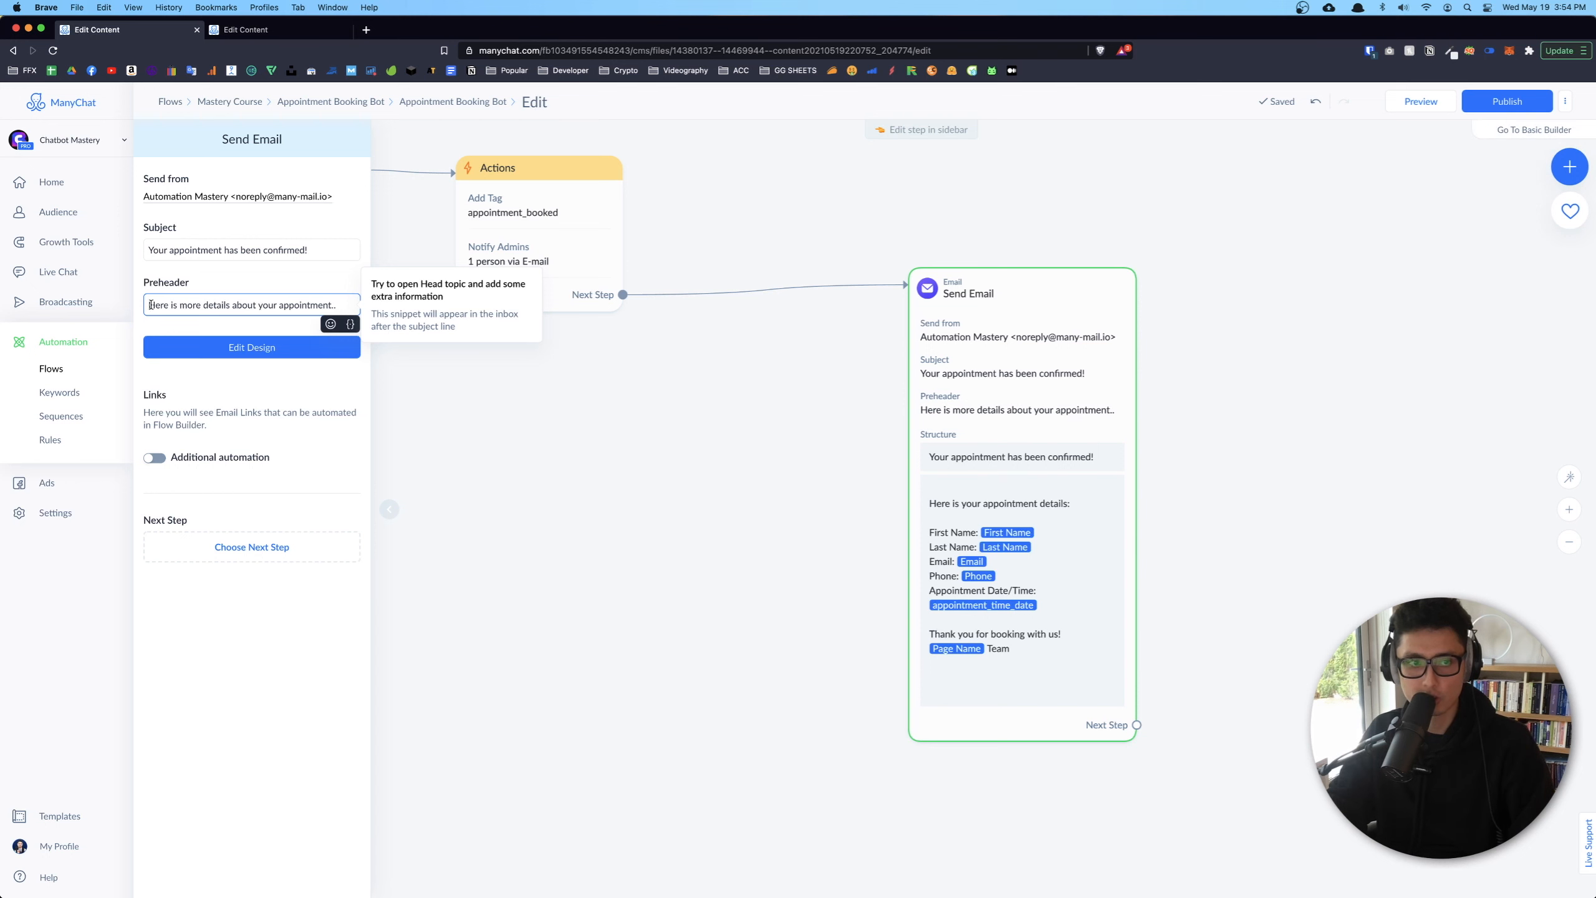
Try to publish the flow and check the quick replies of Send Message #5
left_click(192, 620)
scroll(570, 545, "down", 5)
left_click(1488, 106)
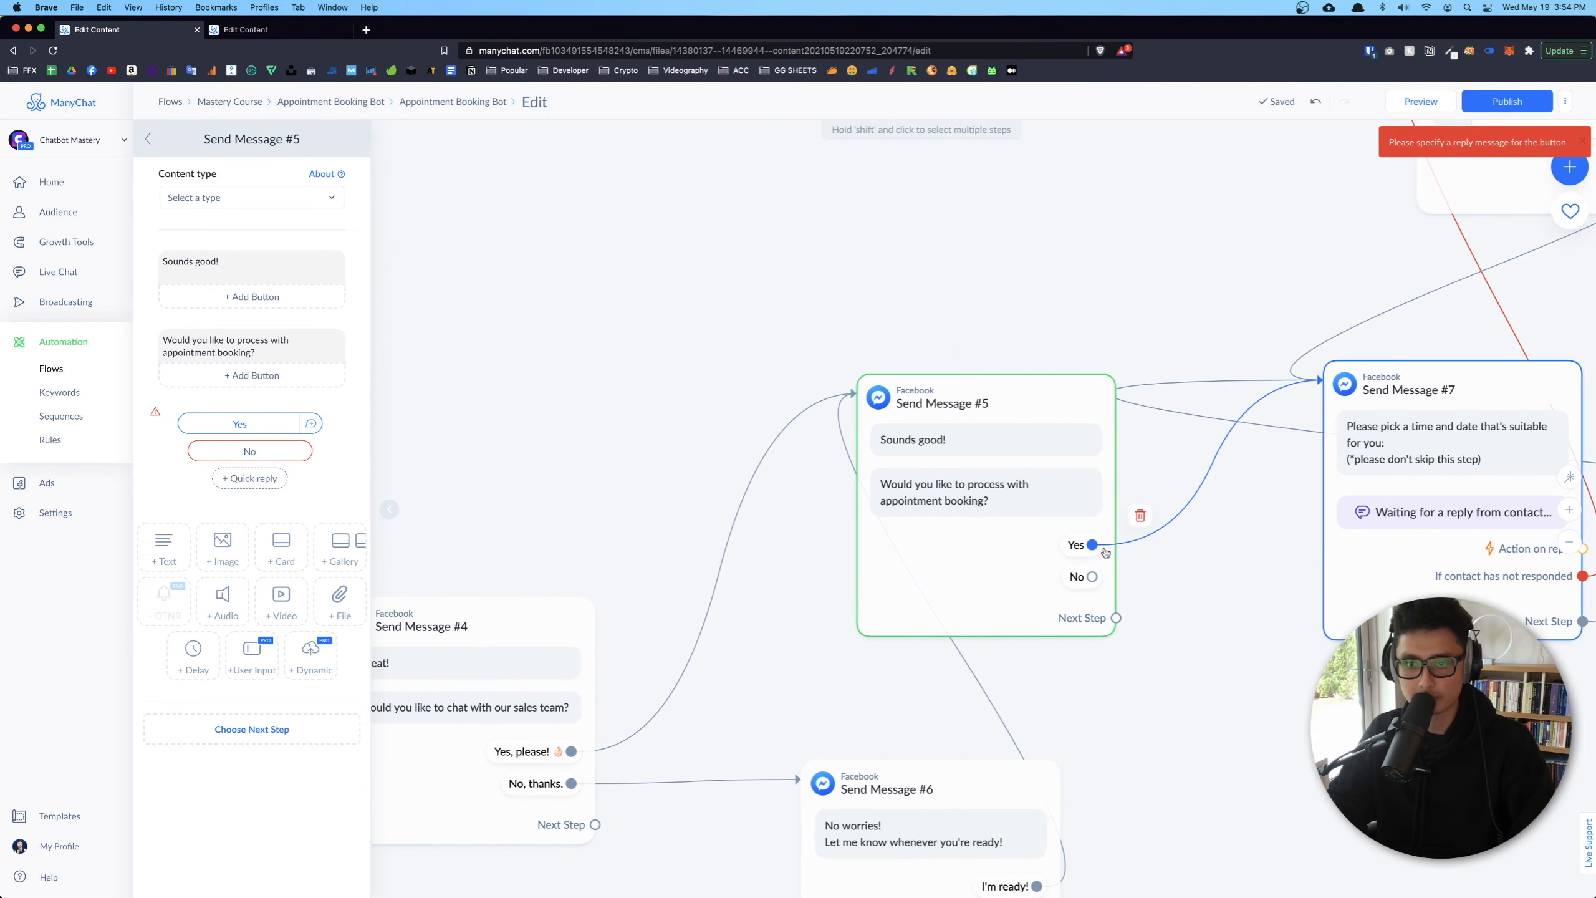
scroll(1184, 582, "down", 3)
scroll(962, 519, "up", 4)
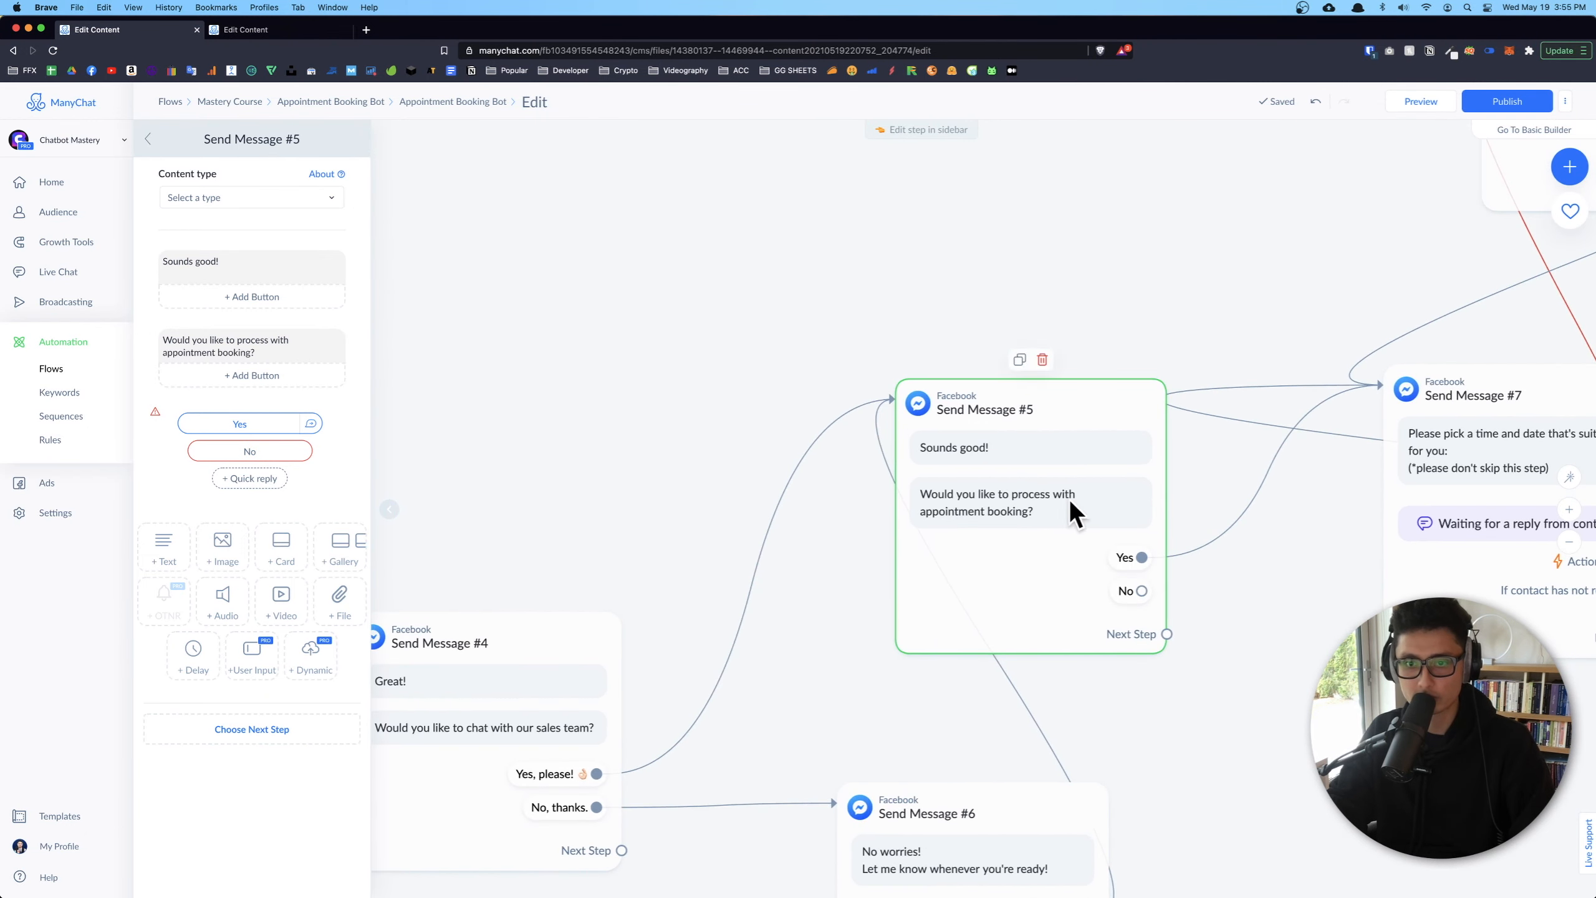
Duplicate Send Message #6, link the "No" reply of Send Message #5 to the copy, and place the copy beside the original
left_click_drag(1206, 662, 908, 395)
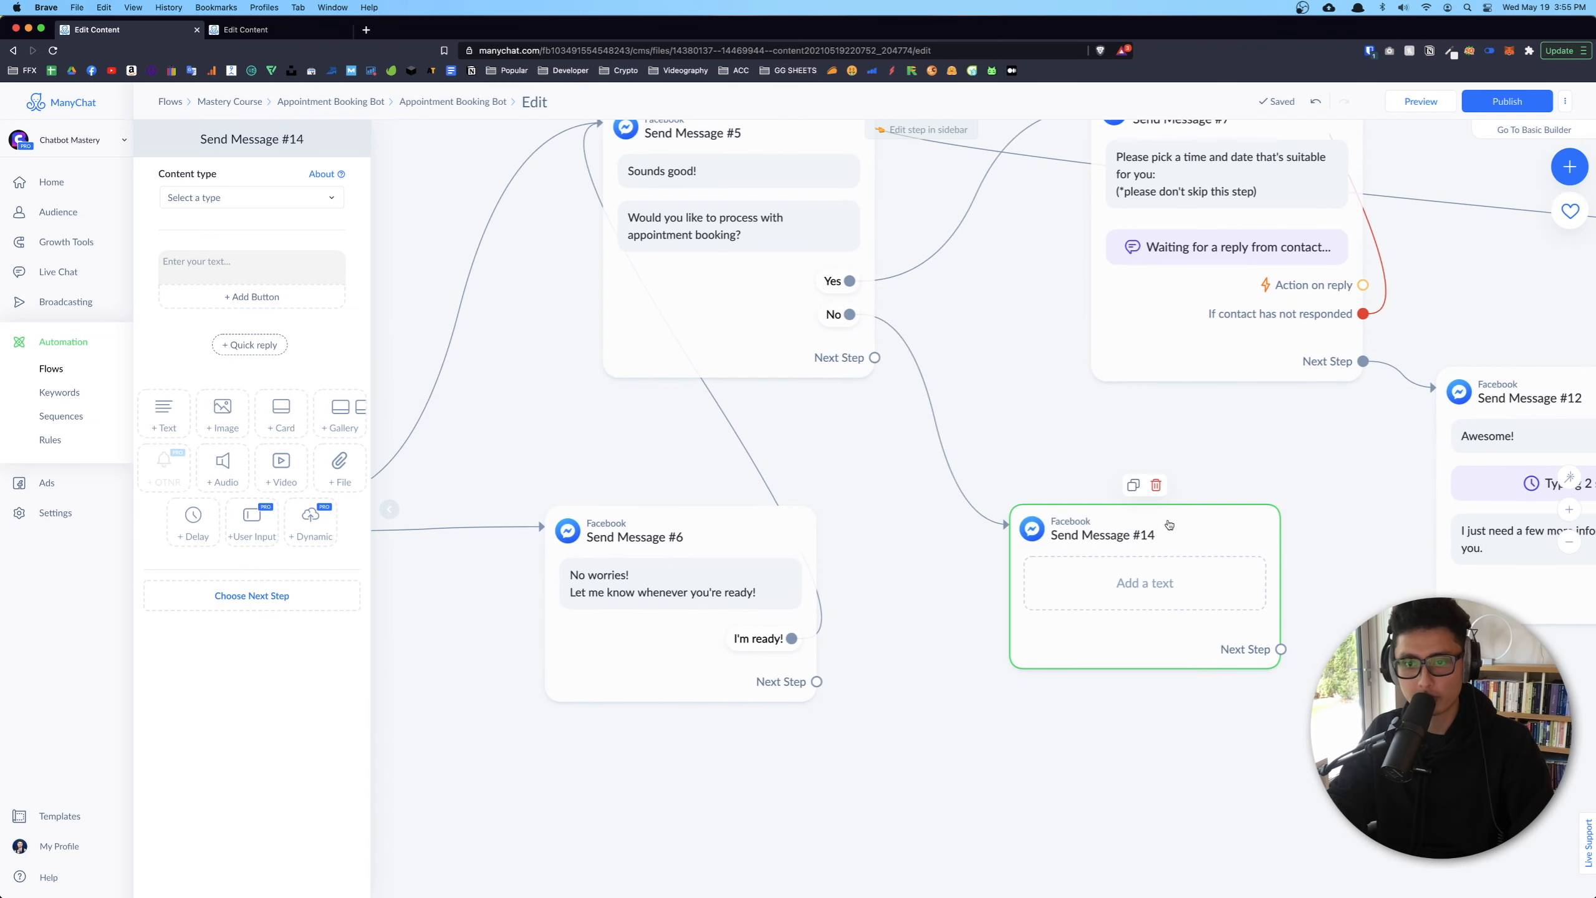
left_click(1158, 487)
left_click(670, 485)
left_click_drag(850, 314, 1044, 506)
left_click_drag(1120, 574, 1036, 574)
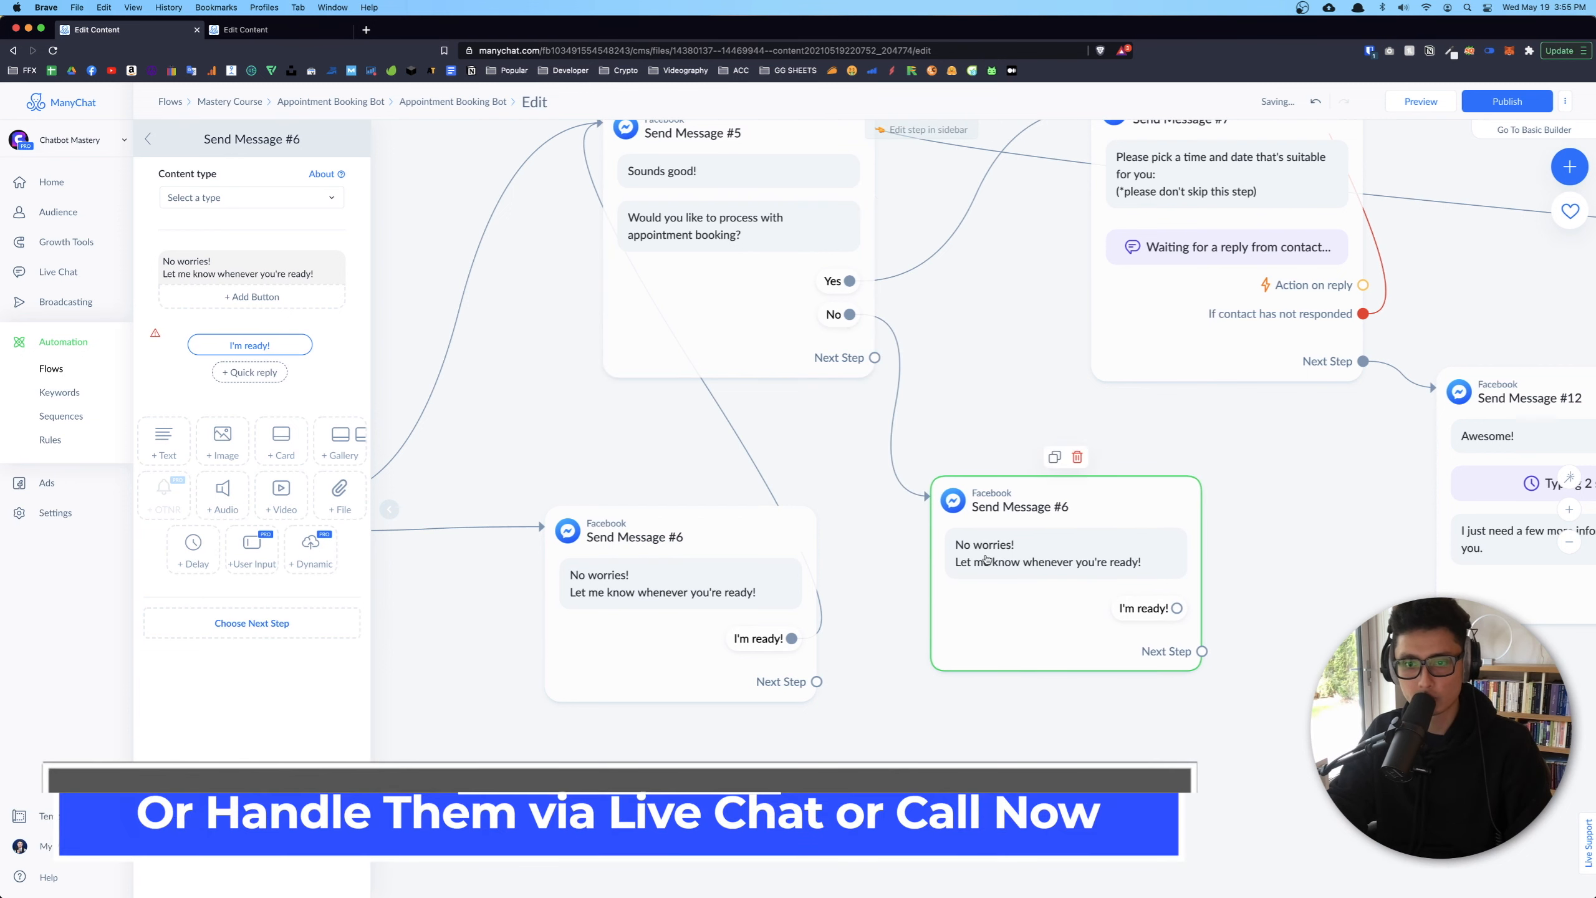
left_click_drag(1292, 594, 1229, 644)
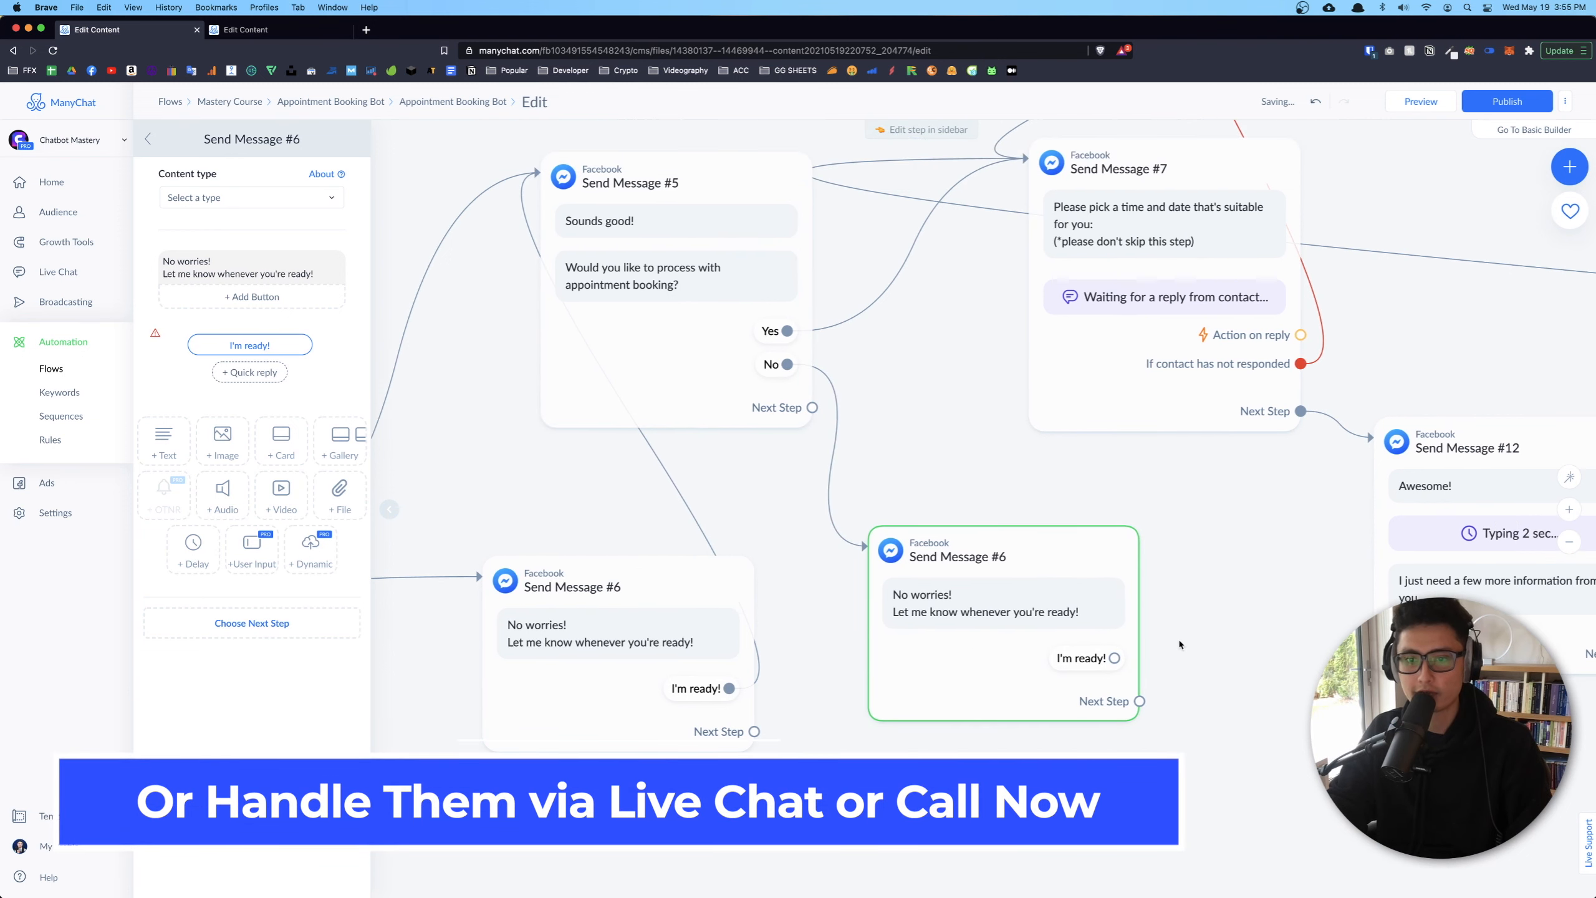
Link the "I'm ready!" reply of the copied Send Message #6 to Send Message #7 and publish the flow
scroll(1177, 643, "down", 2)
left_click_drag(1124, 655, 1170, 377)
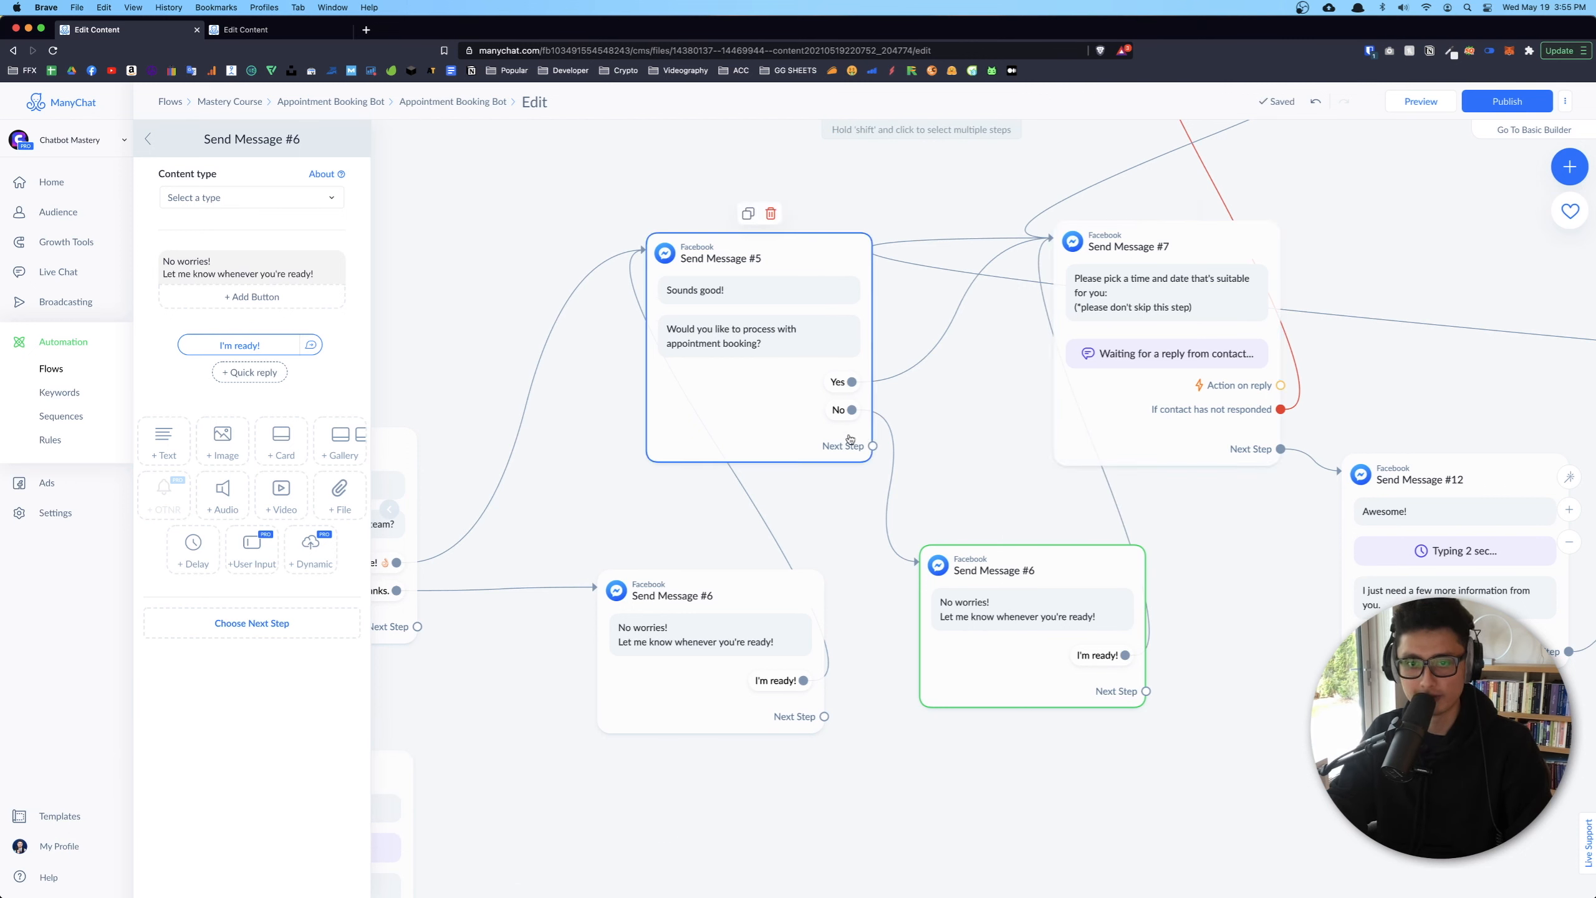
scroll(1025, 675, "down", 3)
scroll(1025, 675, "down", 5)
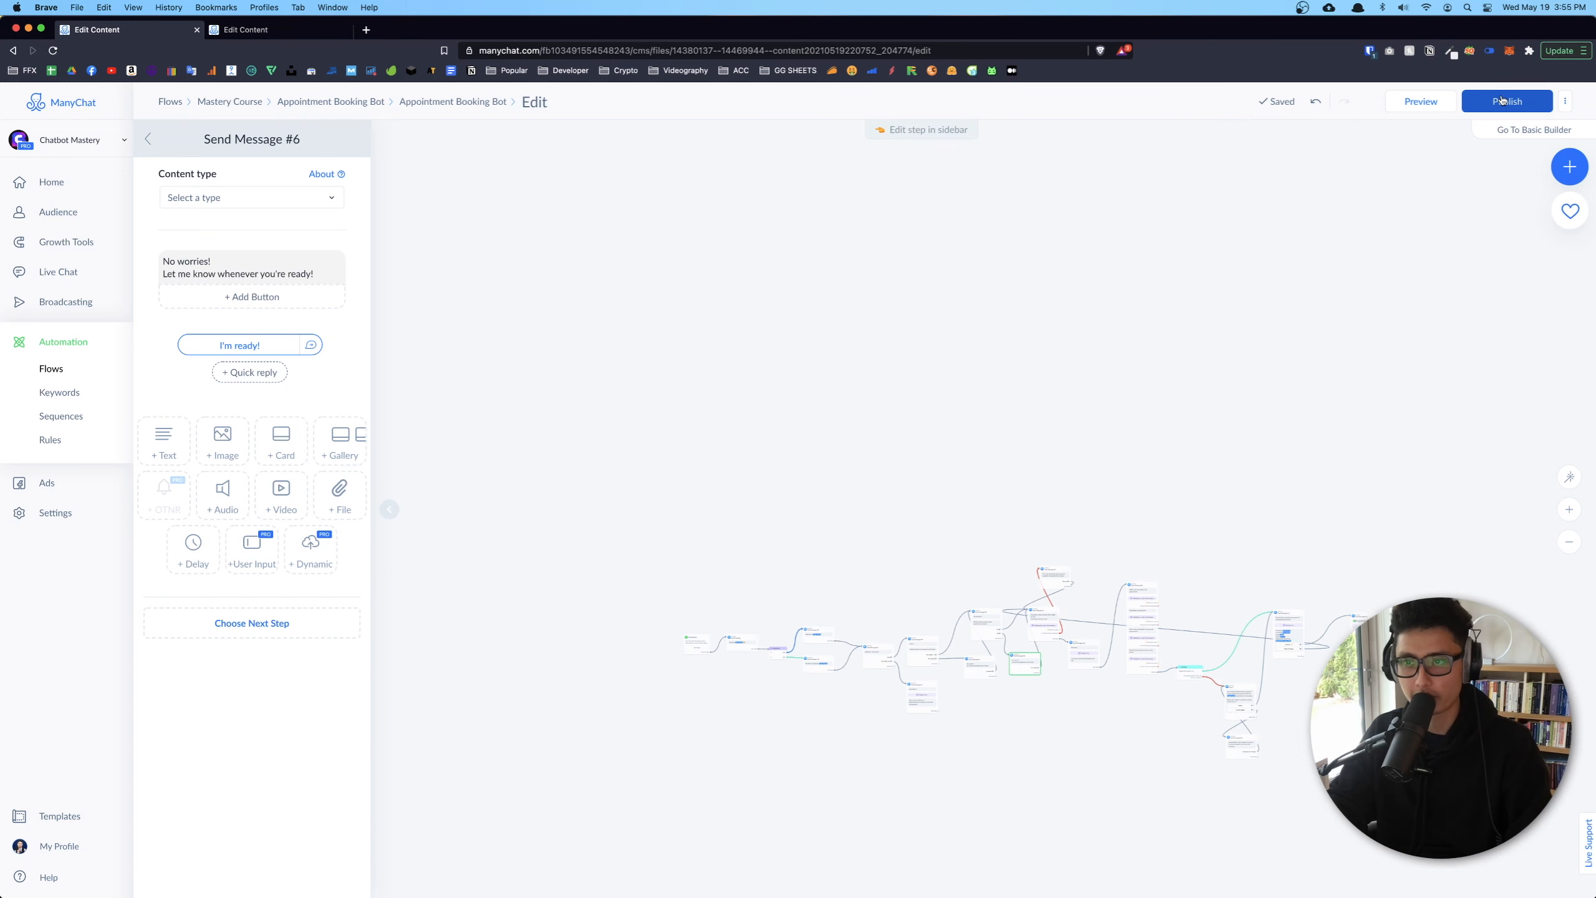
left_click(1509, 102)
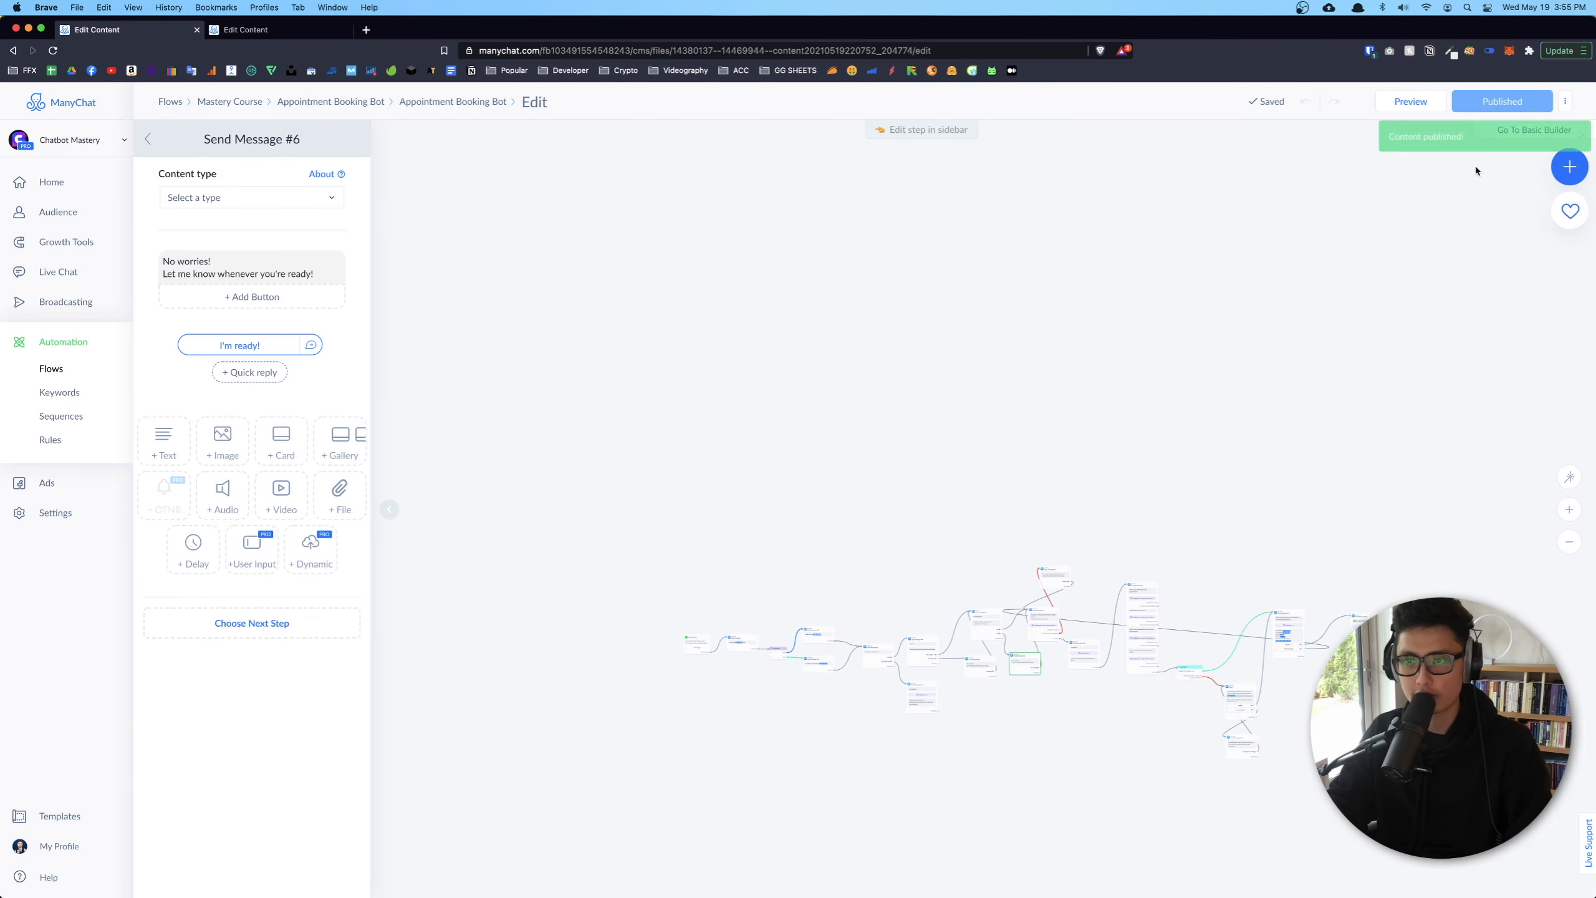
Auto-arrange the flow's steps and move the four low-hanging branch steps up close beneath the main row
left_click_drag(1259, 494, 1093, 364)
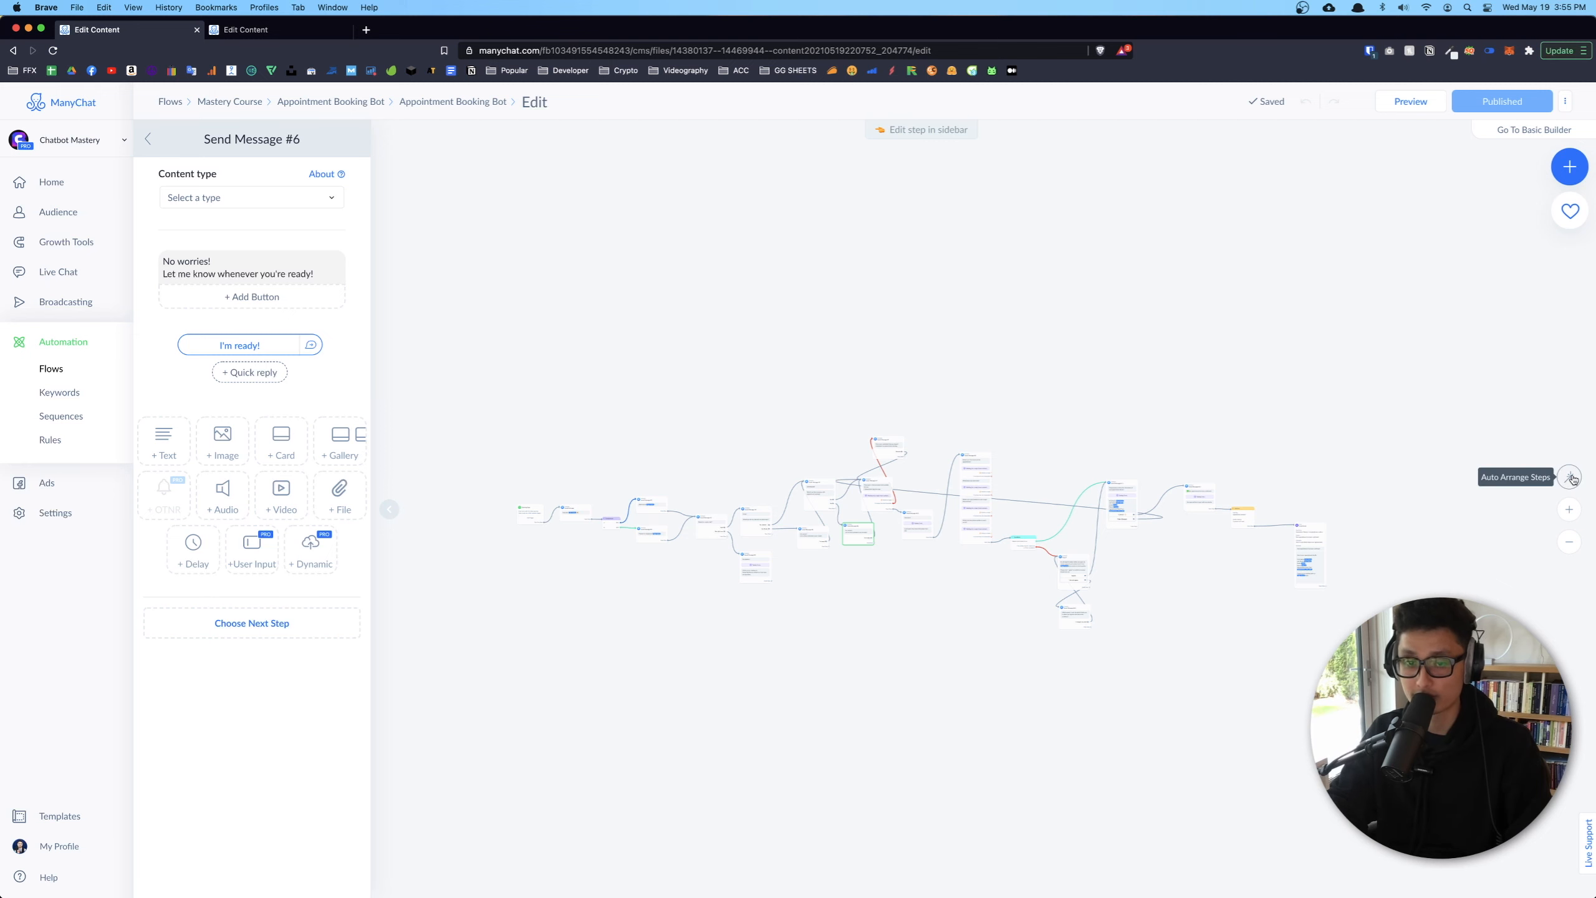
left_click(1571, 478)
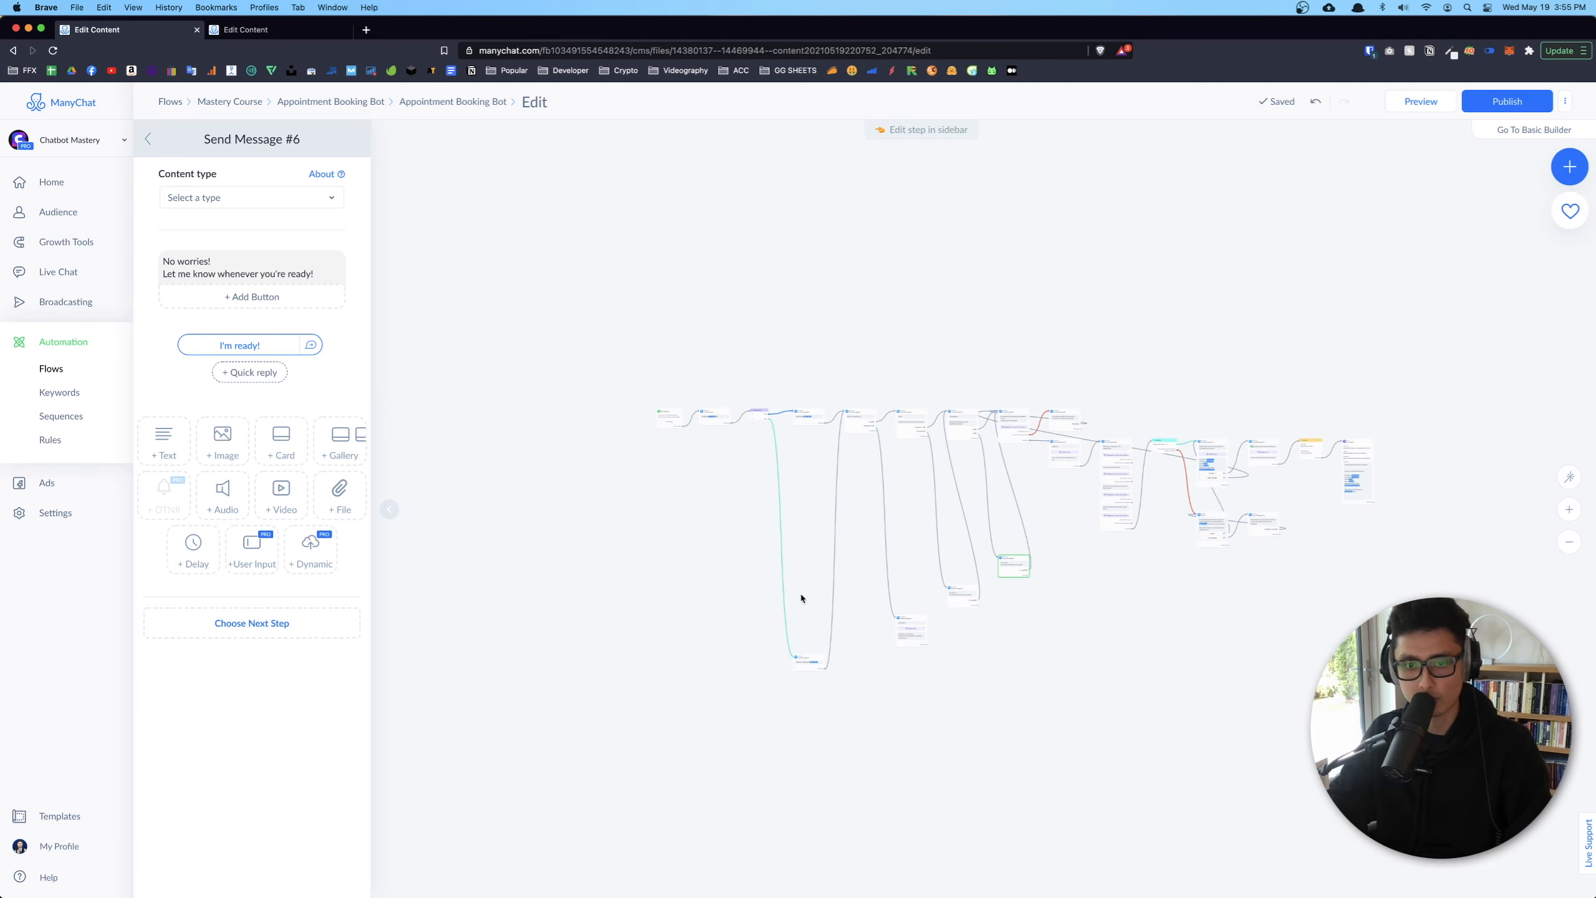
left_click_drag(807, 662, 795, 459)
left_click_drag(924, 643, 870, 483)
left_click(869, 606)
scroll(871, 605, "up", 5)
left_click_drag(1164, 769, 910, 471)
left_click_drag(1043, 506, 993, 323)
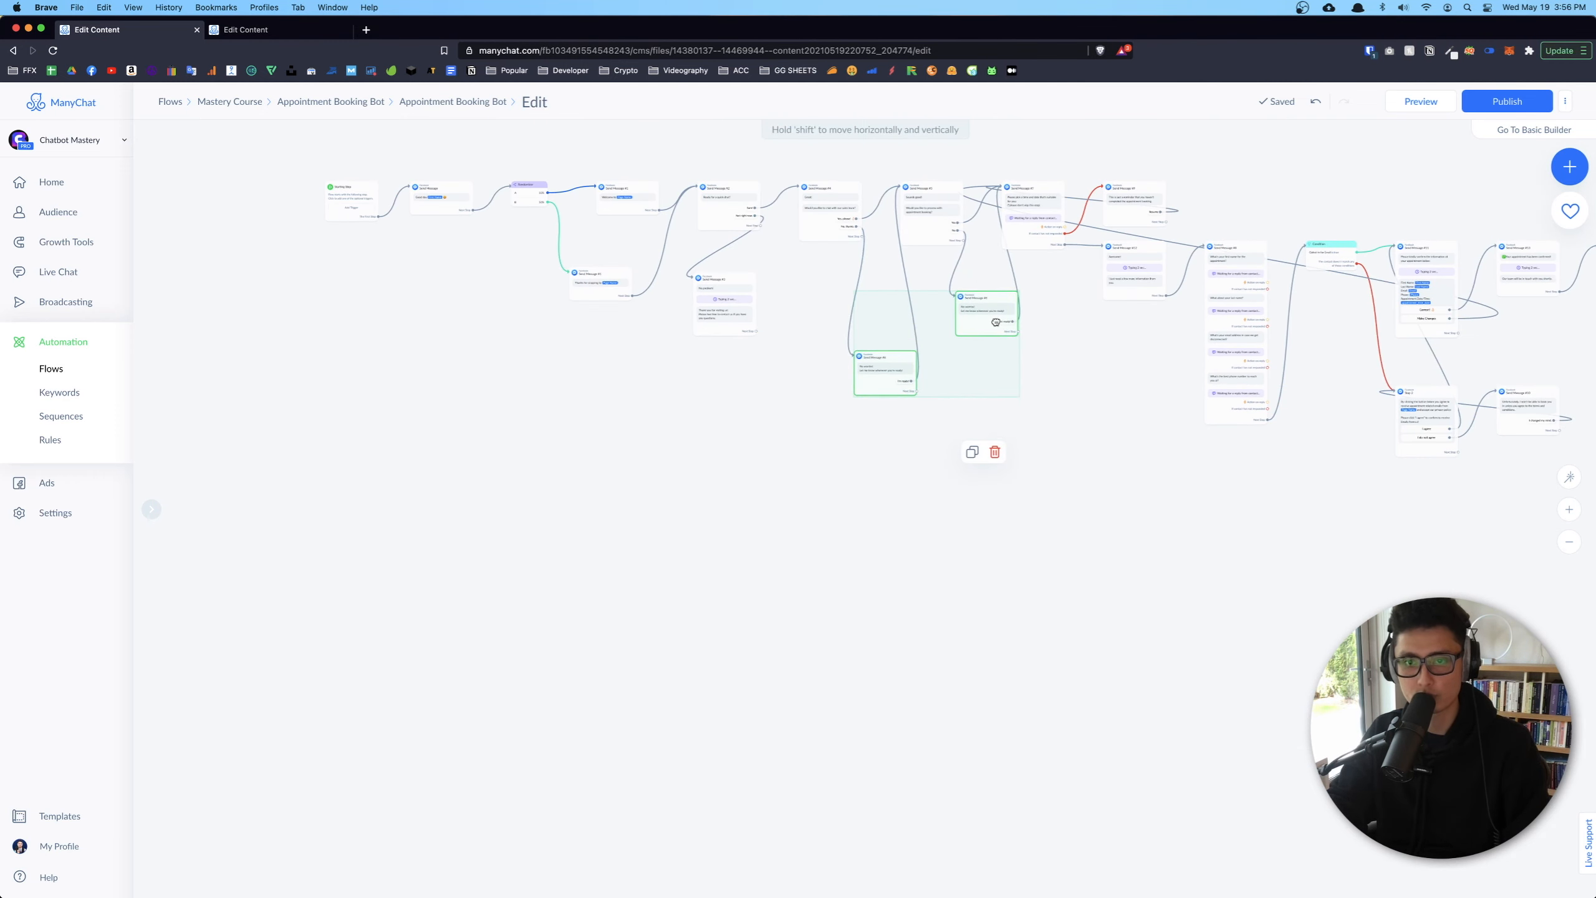
left_click(878, 446)
Publish the rearranged flow and start its preview
scroll(959, 399, "down", 5)
left_click_drag(1112, 502, 925, 473)
left_click_drag(755, 545, 823, 680)
left_click(1507, 102)
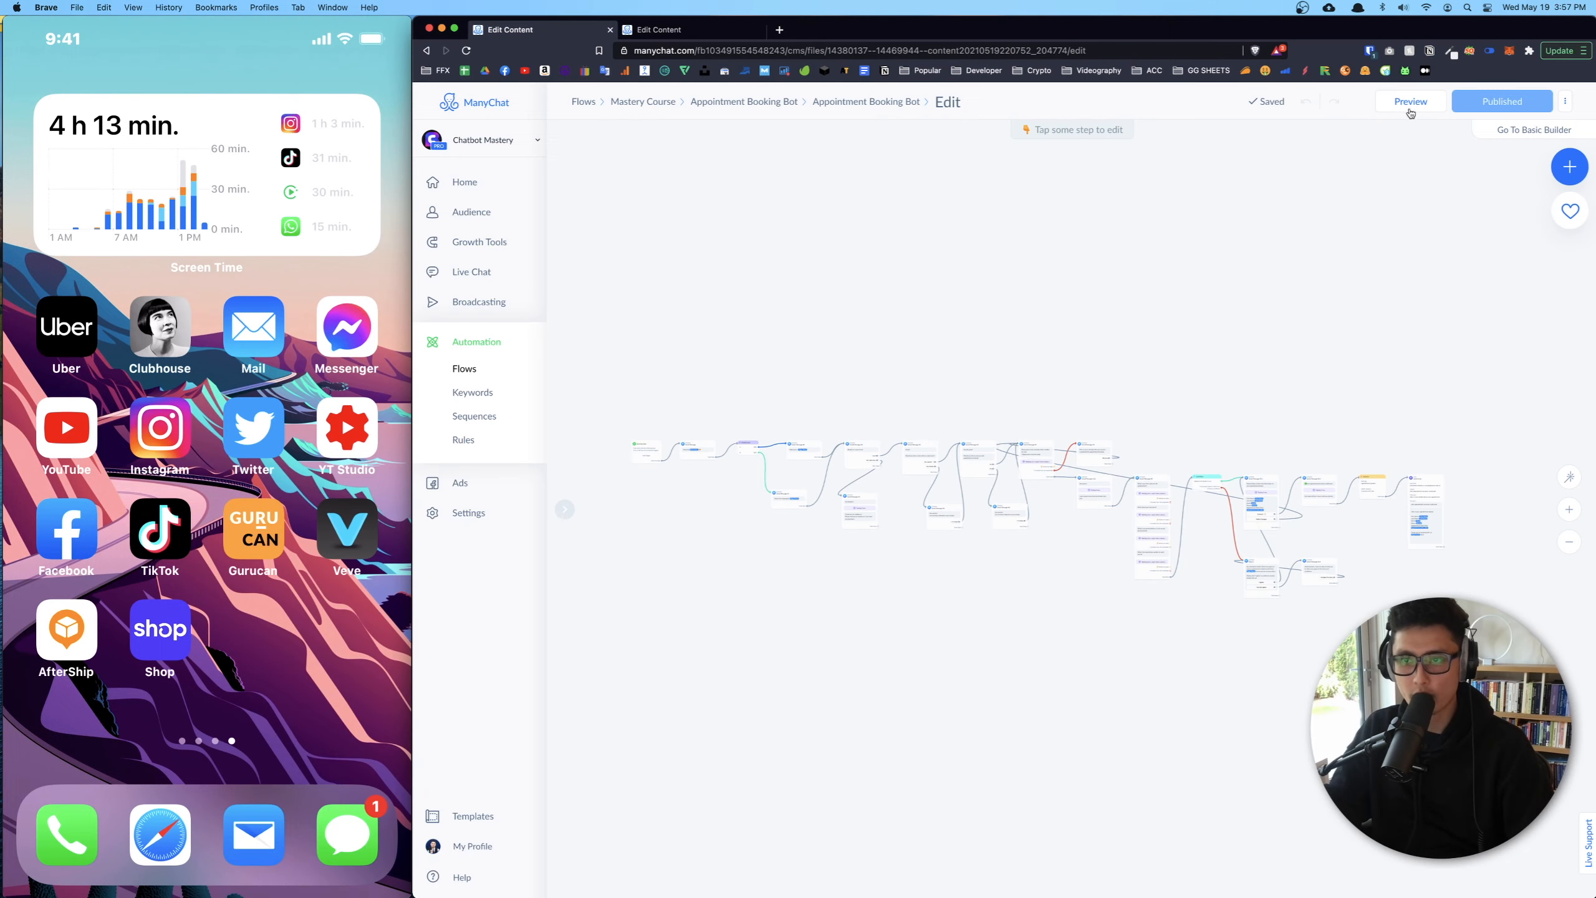
left_click(1411, 106)
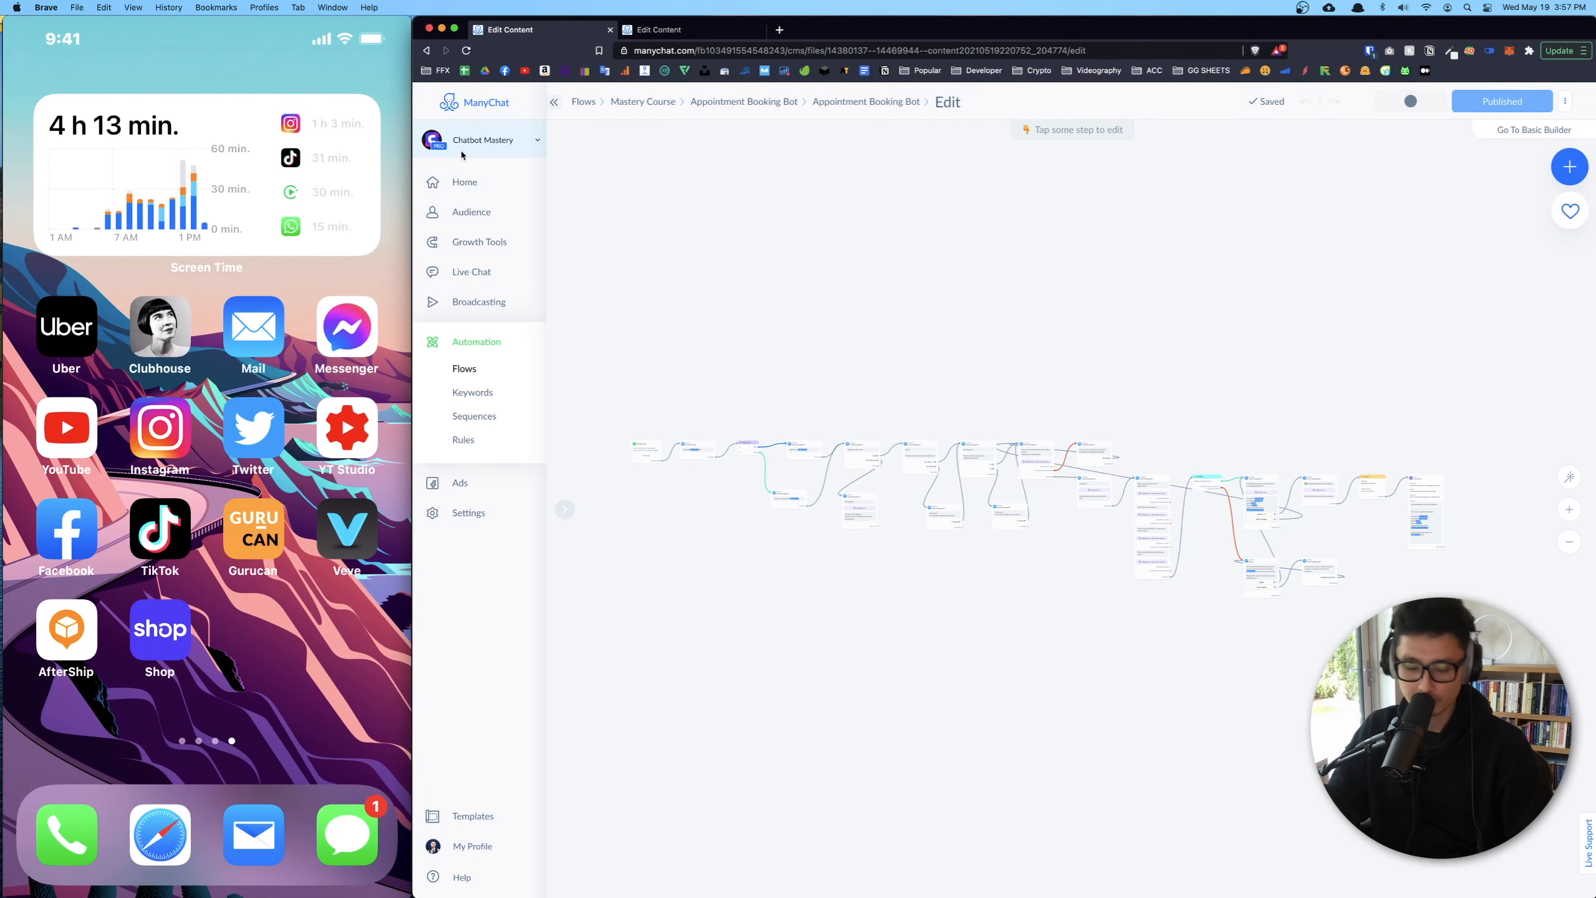